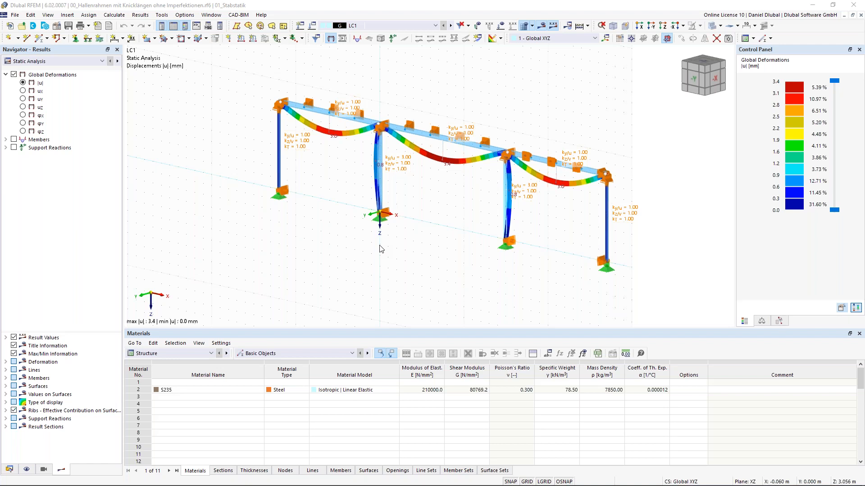
scroll(380, 249, down, 3)
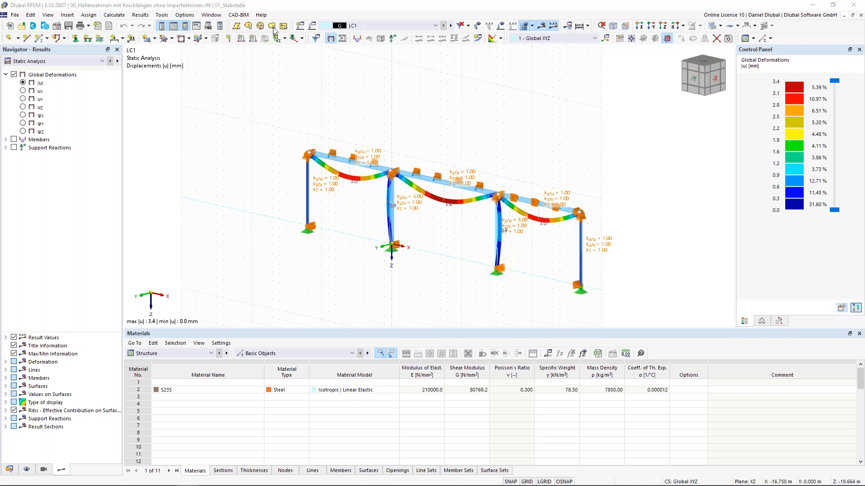
click(422, 119)
middle_drag(404, 112, 385, 100)
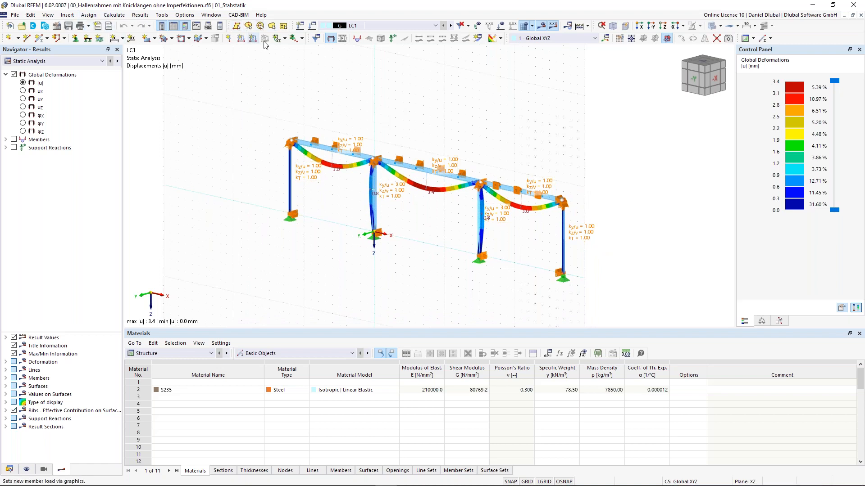
click(16, 17)
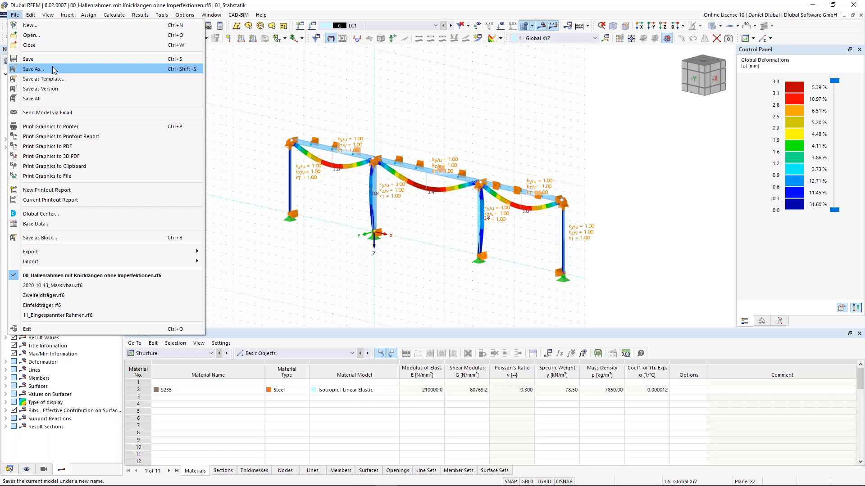
mouse_move(79, 263)
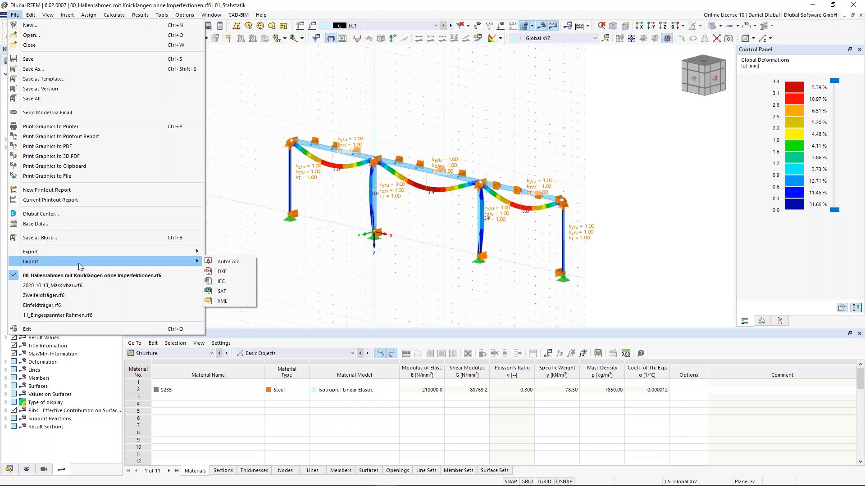
mouse_move(89, 250)
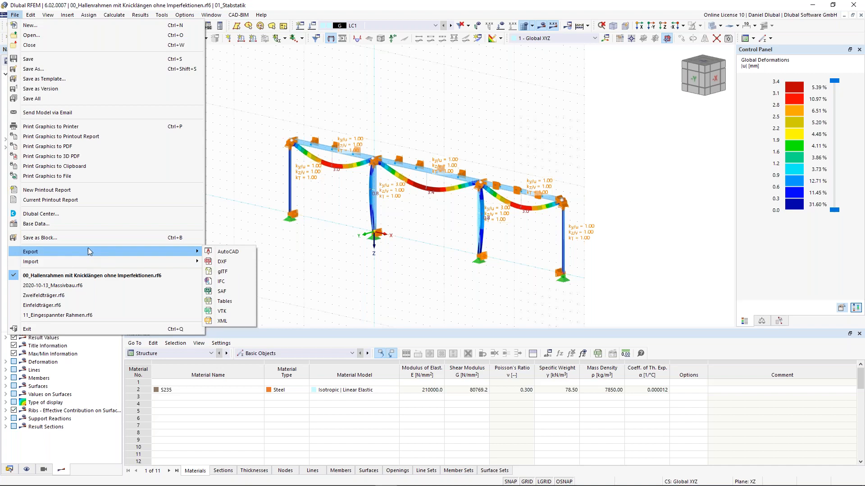
mouse_move(30, 17)
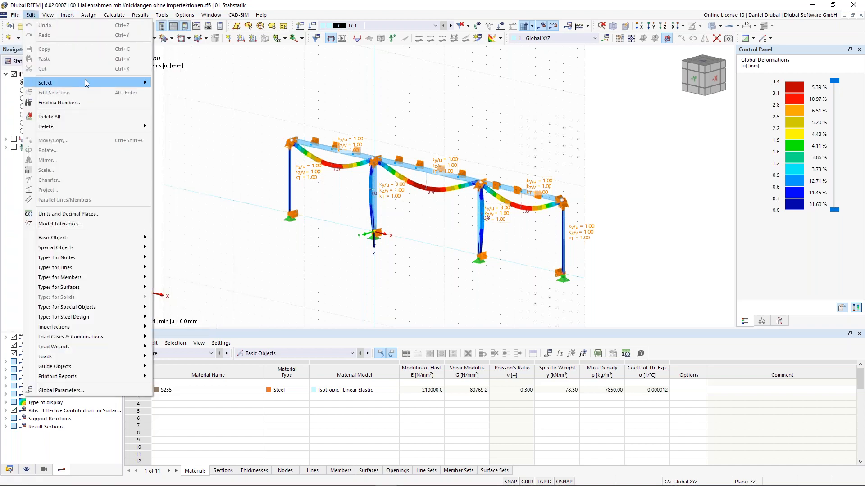
mouse_move(87, 84)
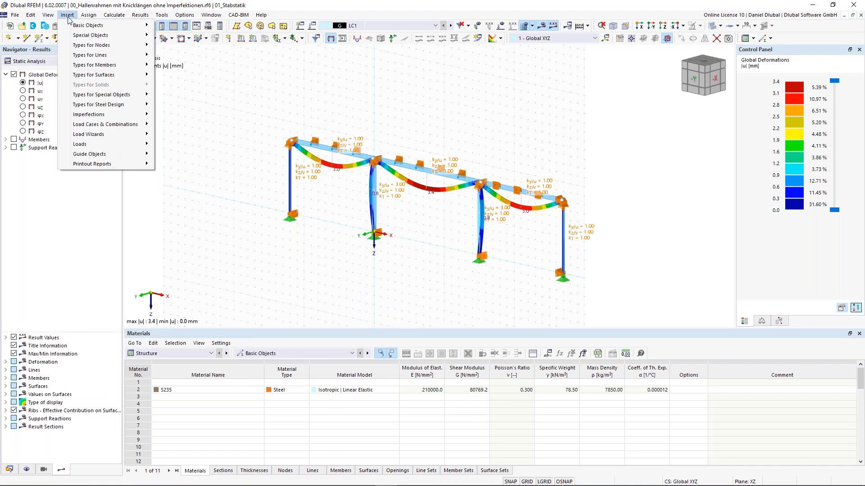
mouse_move(96, 28)
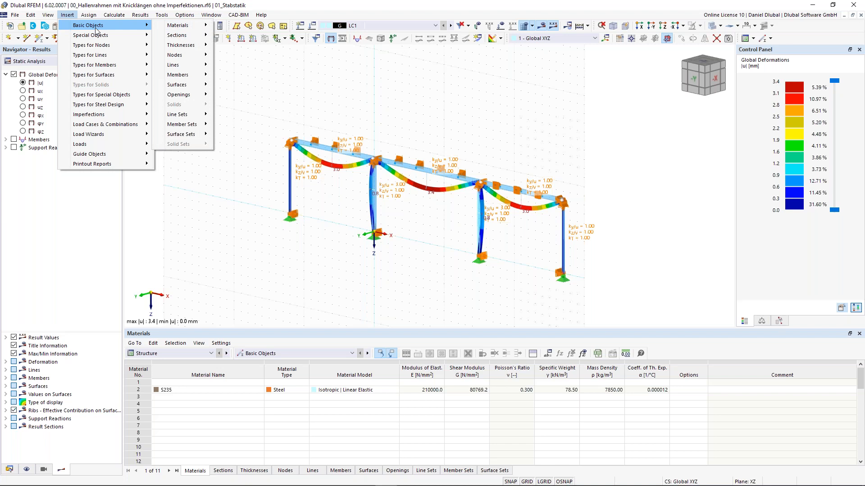
mouse_move(122, 18)
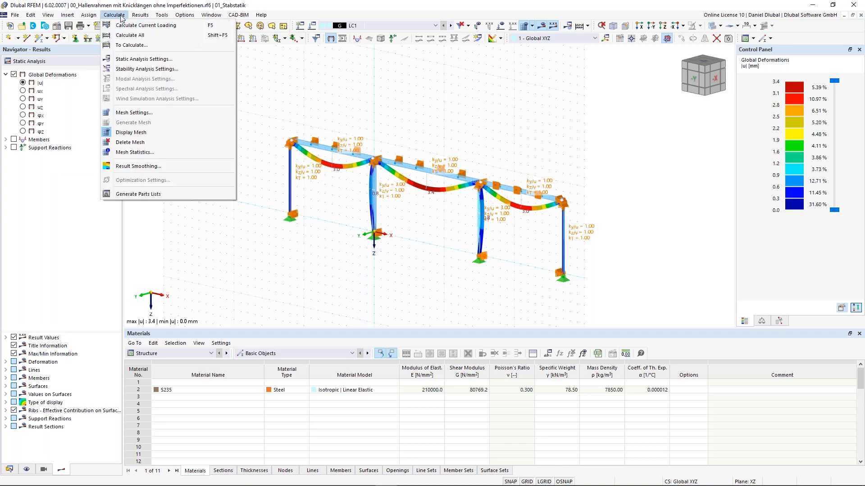
mouse_move(162, 15)
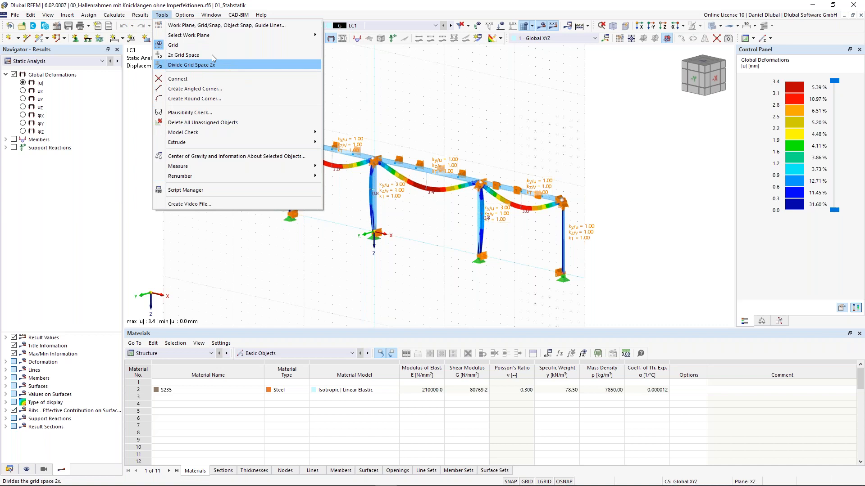
Switch the model view to a dark background through the Display Properties.
mouse_move(188, 18)
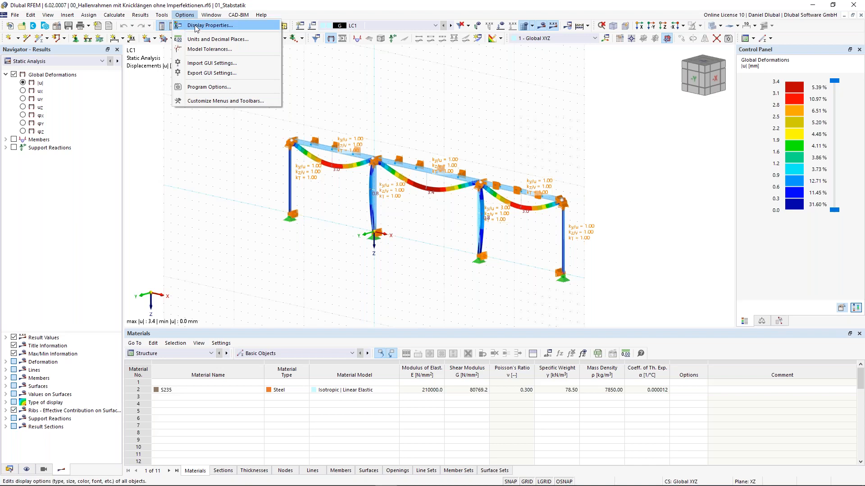
click(201, 27)
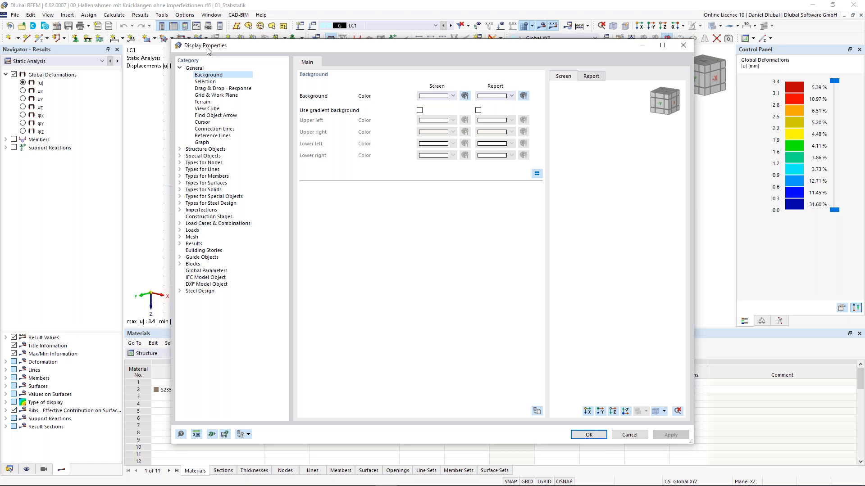
click(589, 435)
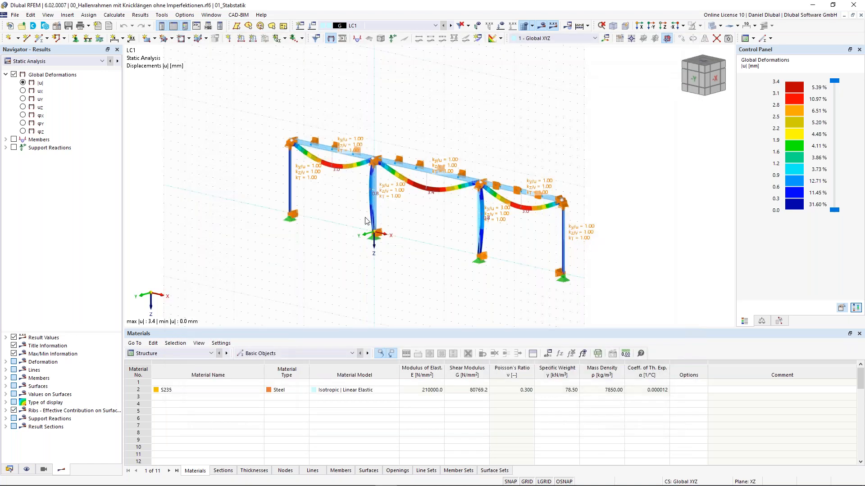
scroll(307, 101, down, 1)
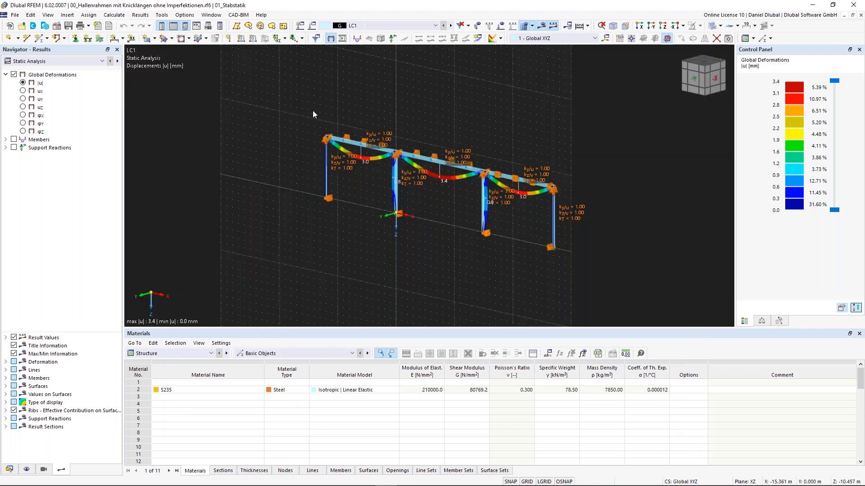
middle_drag(303, 104, 288, 117)
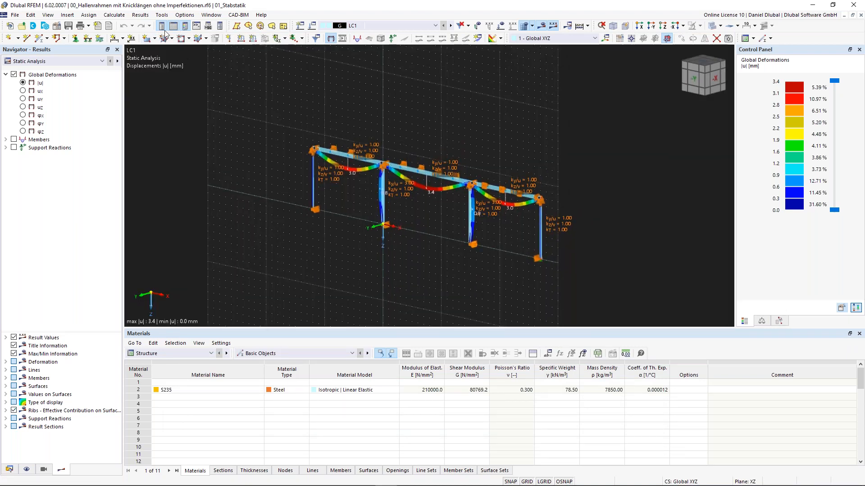
Restore the white background of the model view in the Display Properties.
click(185, 16)
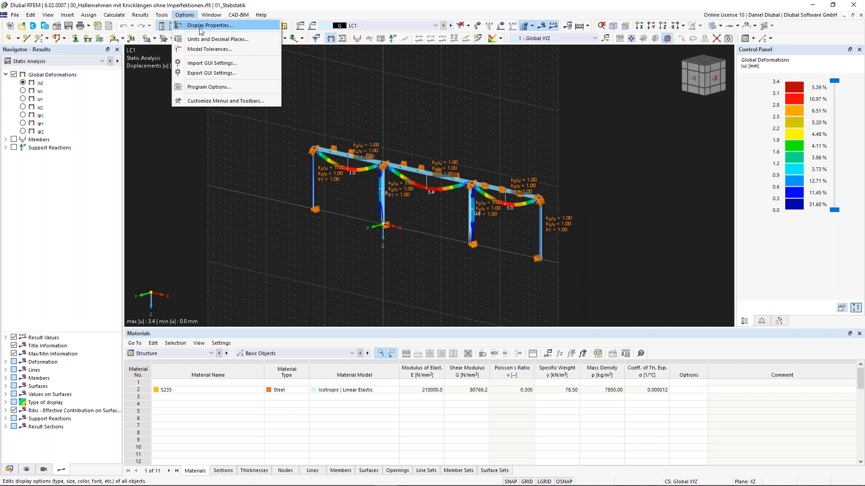
click(203, 25)
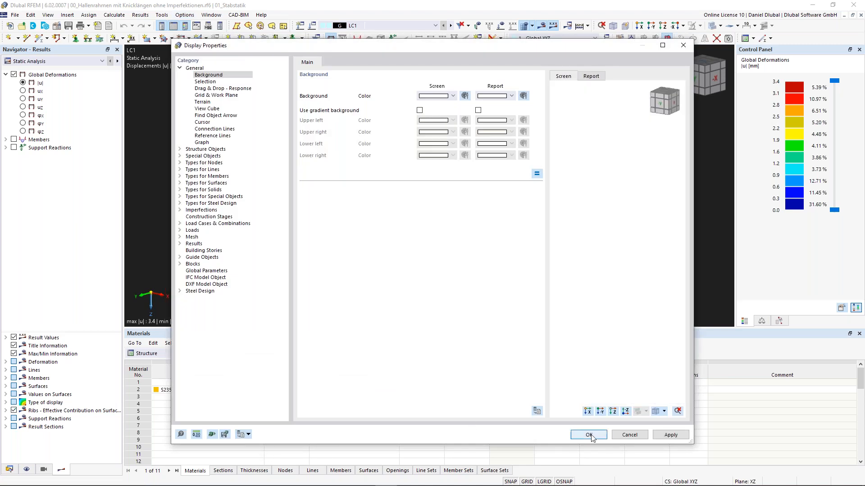
click(589, 435)
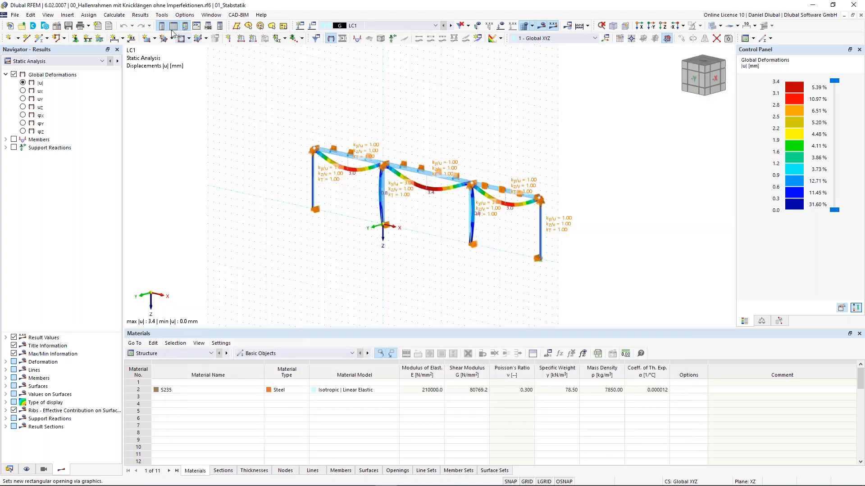
Examine the program options and settings, including the available program languages, and close them without changes.
click(183, 16)
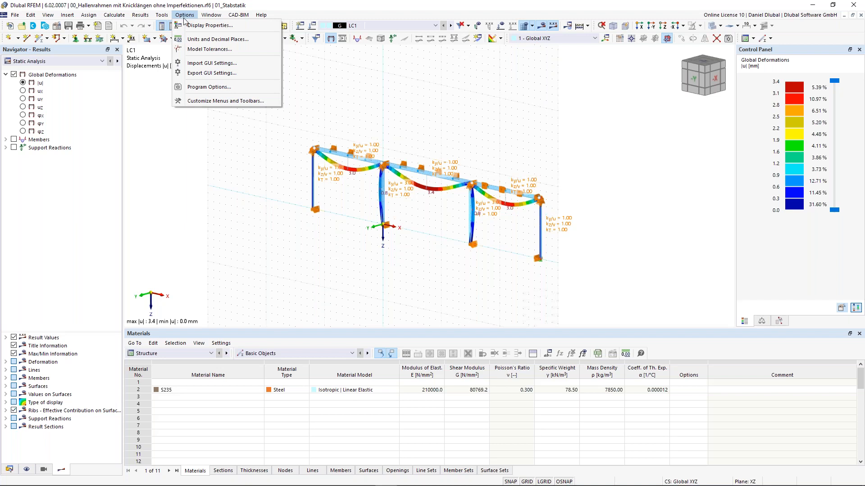
click(208, 88)
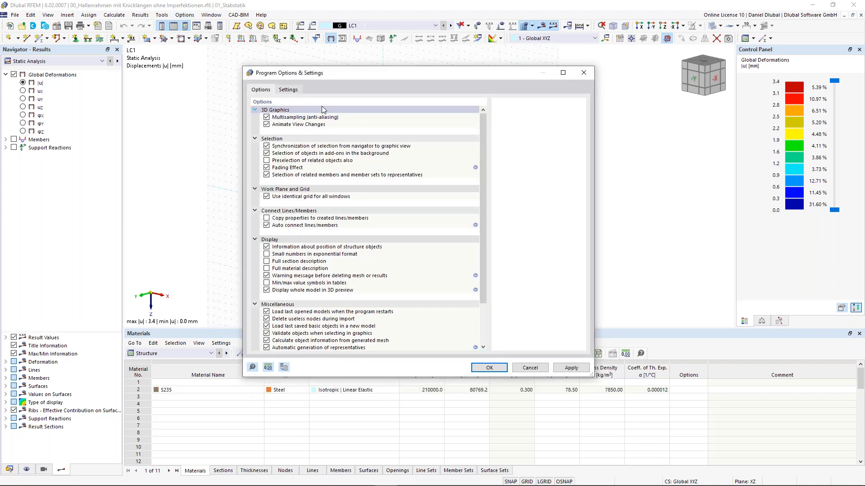
click(289, 90)
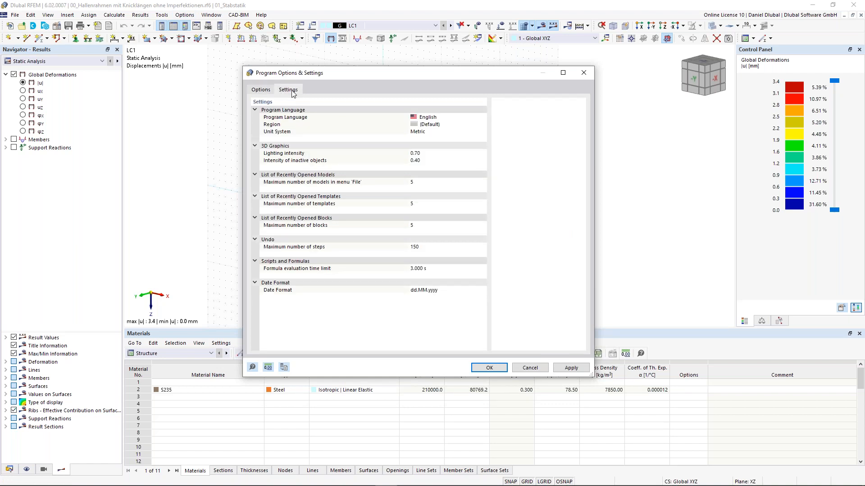
click(444, 118)
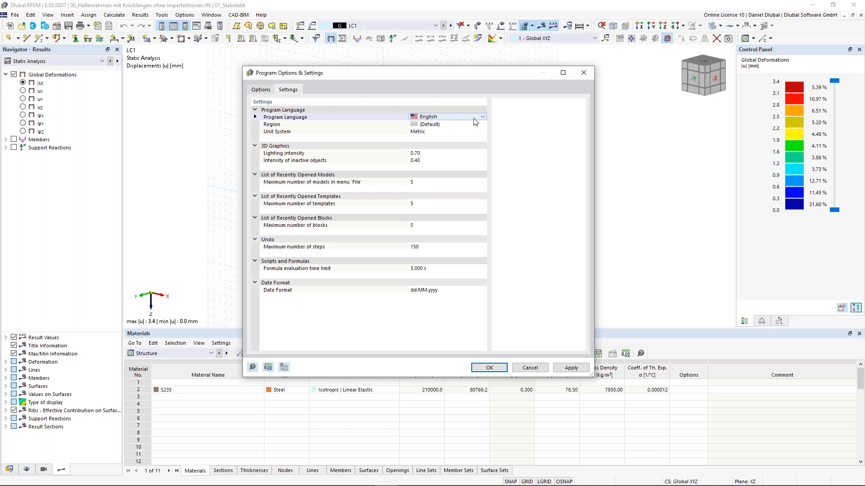
click(482, 118)
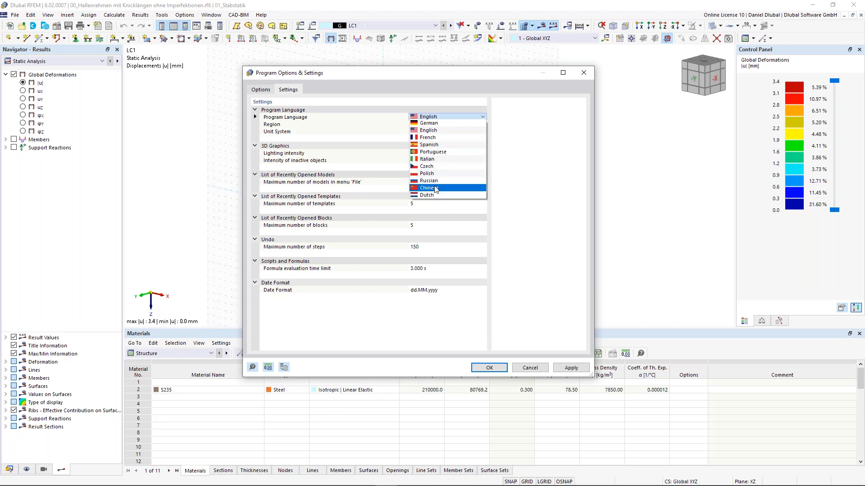
click(454, 109)
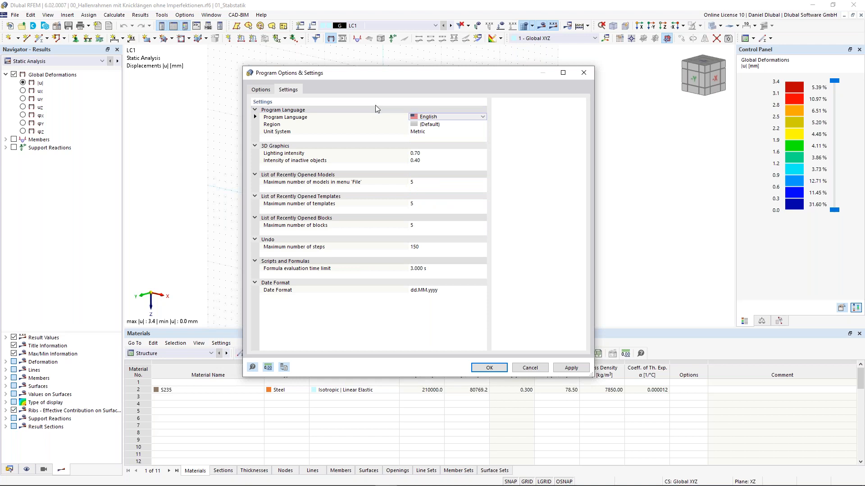
click(584, 74)
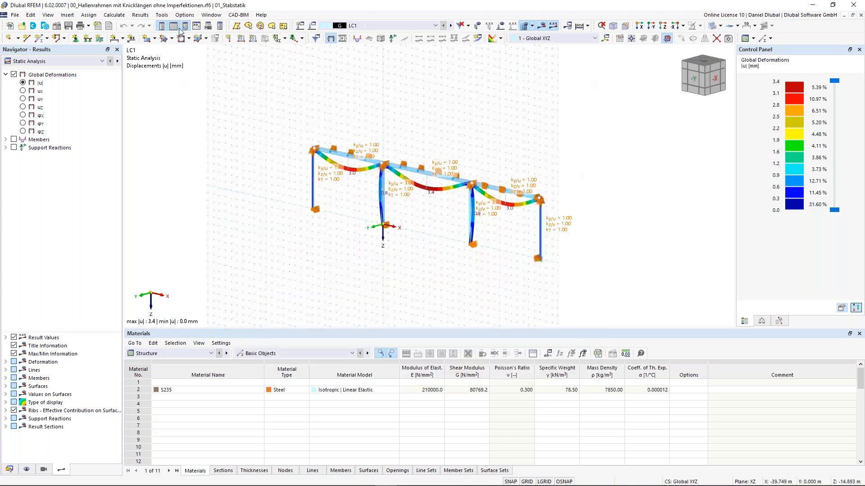
click(217, 17)
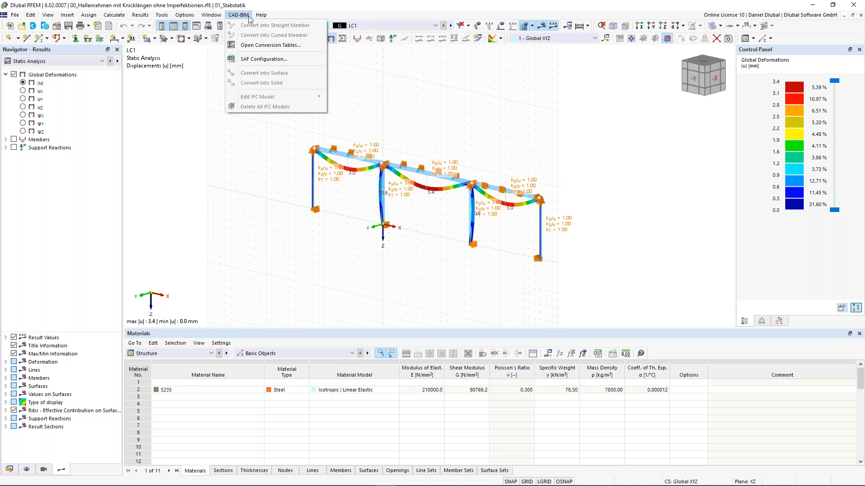
mouse_move(259, 18)
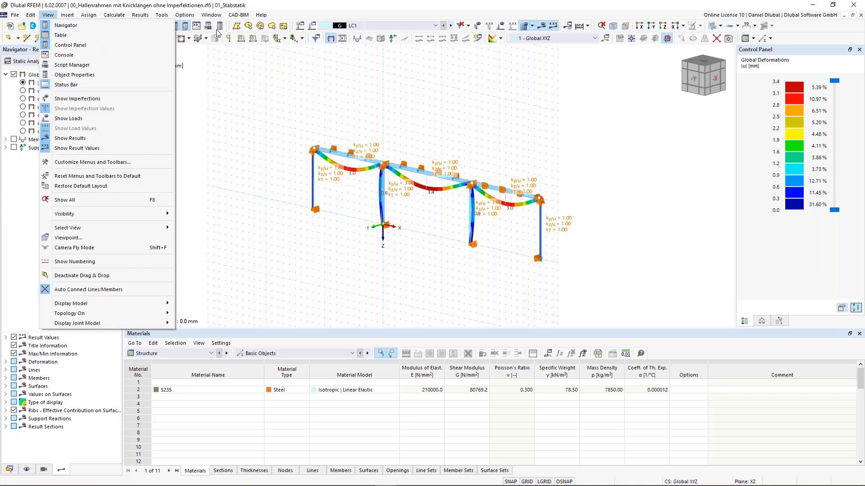
click(230, 64)
middle_drag(240, 91, 218, 93)
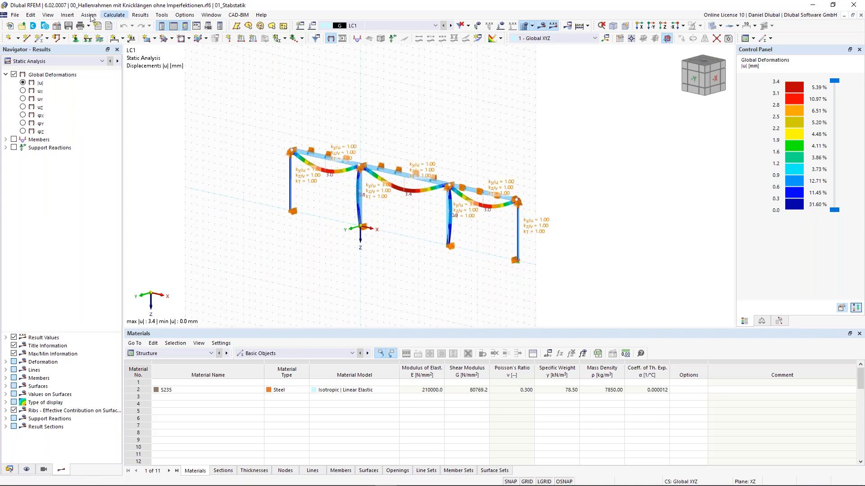
click(56, 28)
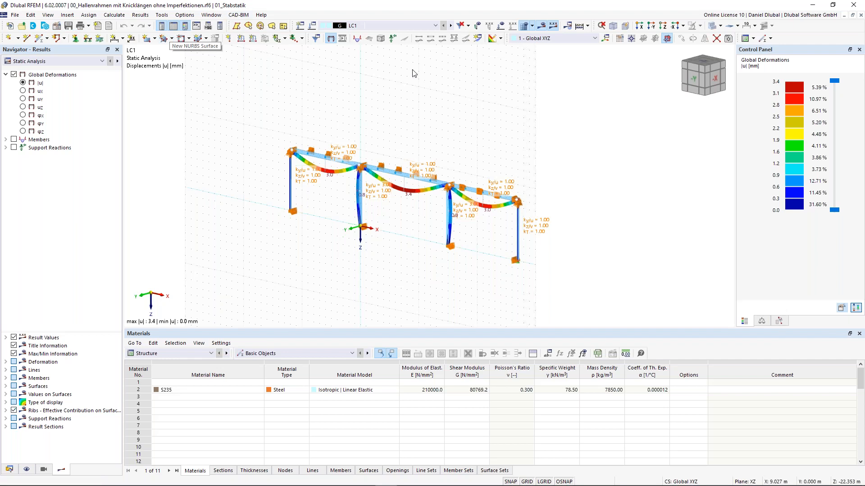
middle_drag(383, 98, 390, 91)
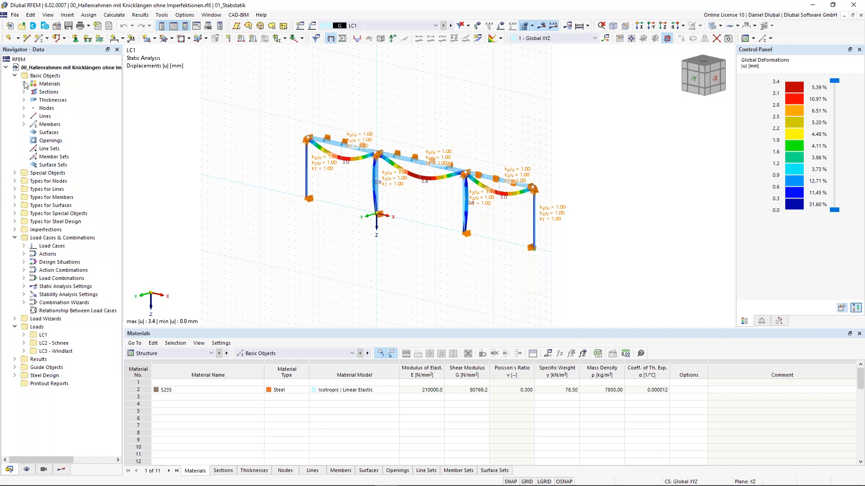
Expand Special Objects in the model data tree and examine the commands offered for Materials, Special Objects and Intersections.
right_click(55, 85)
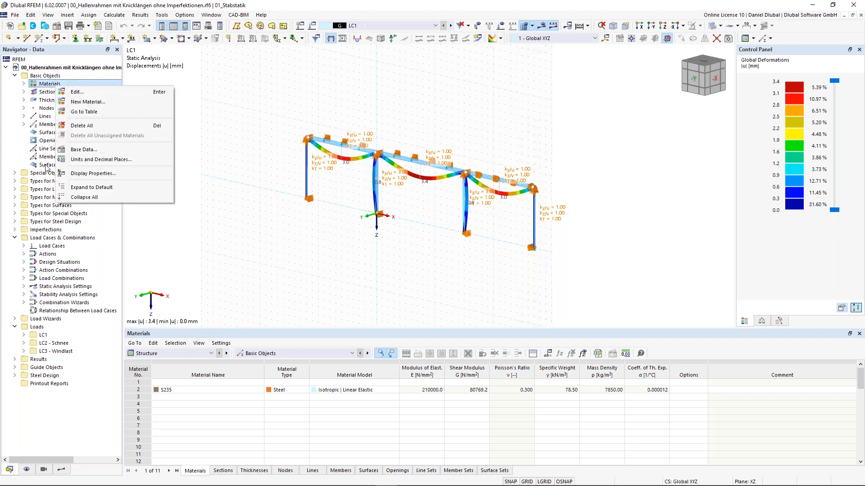
click(33, 176)
right_click(56, 176)
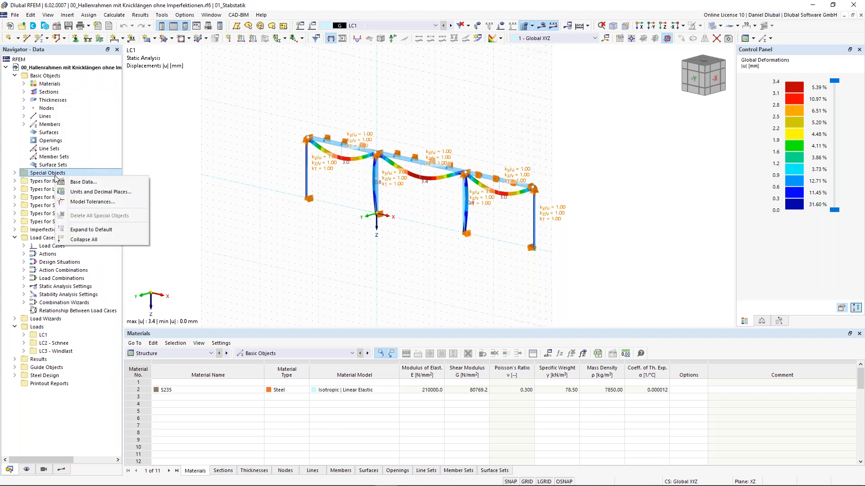
click(17, 174)
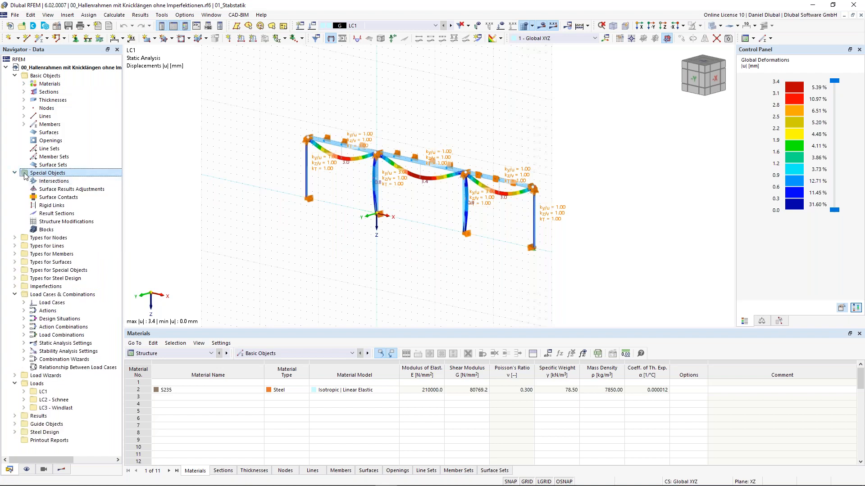
right_click(40, 176)
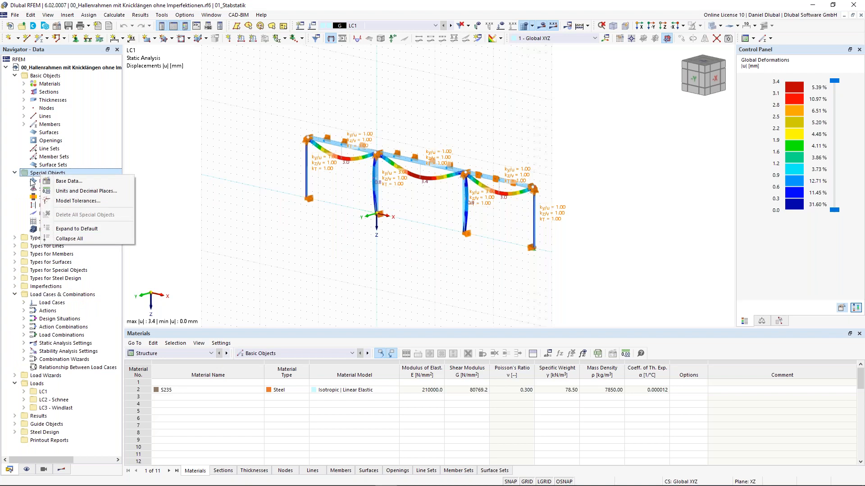
click(34, 181)
right_click(48, 184)
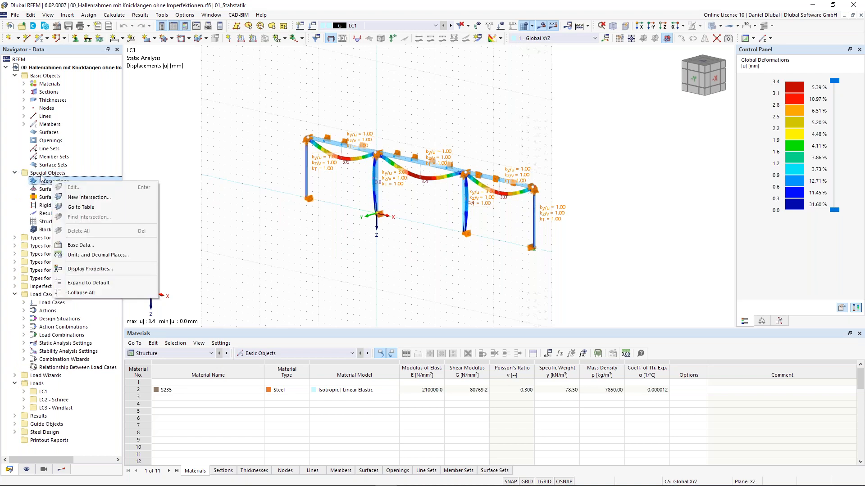
Collapse Special Objects and all remaining folders of the model data tree to their top level.
click(15, 174)
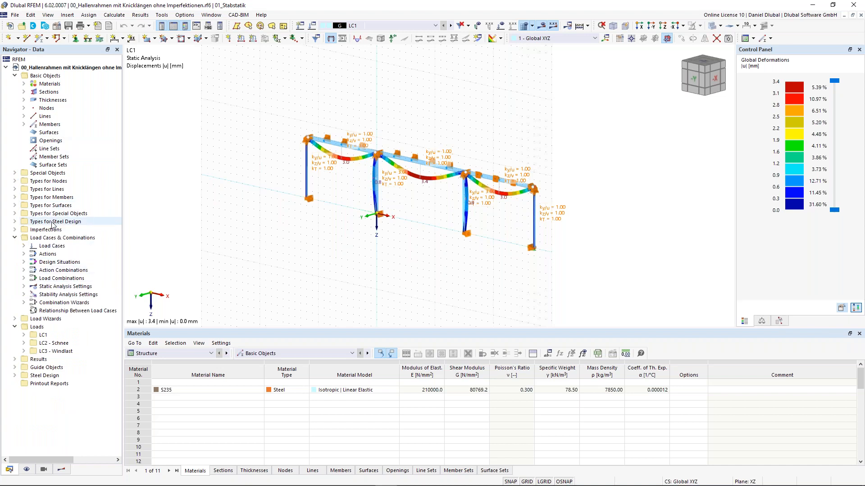
right_click(42, 150)
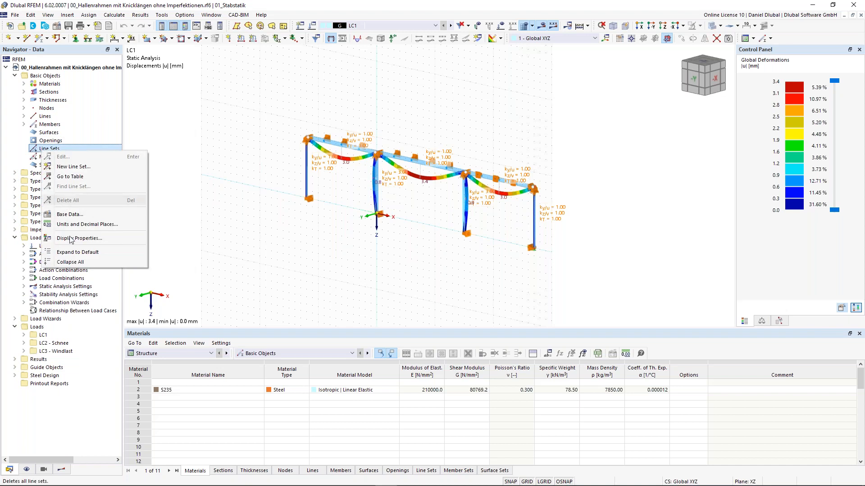
click(95, 262)
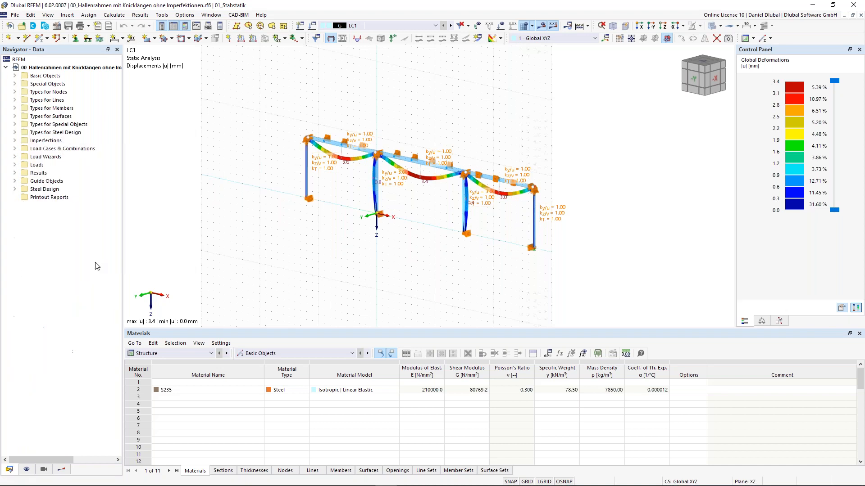
Expand Basic Objects and Types for Nodes in the model data tree and look into Special Objects.
click(14, 75)
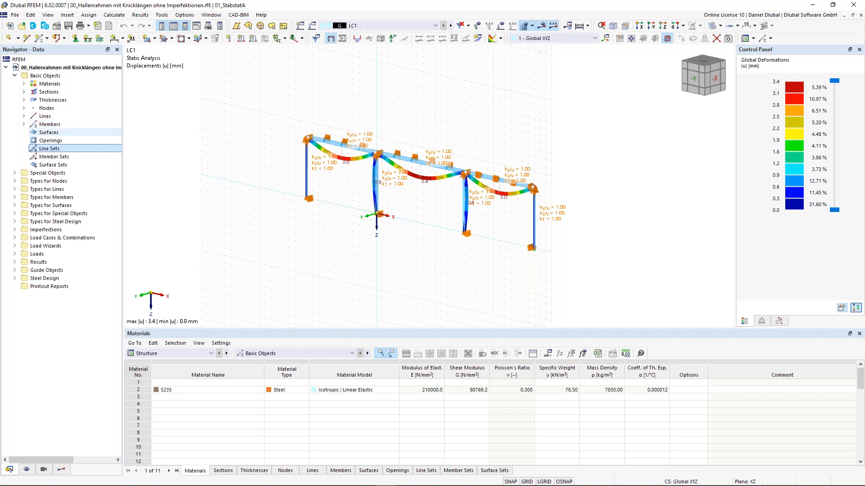
scroll(298, 195, up, 1)
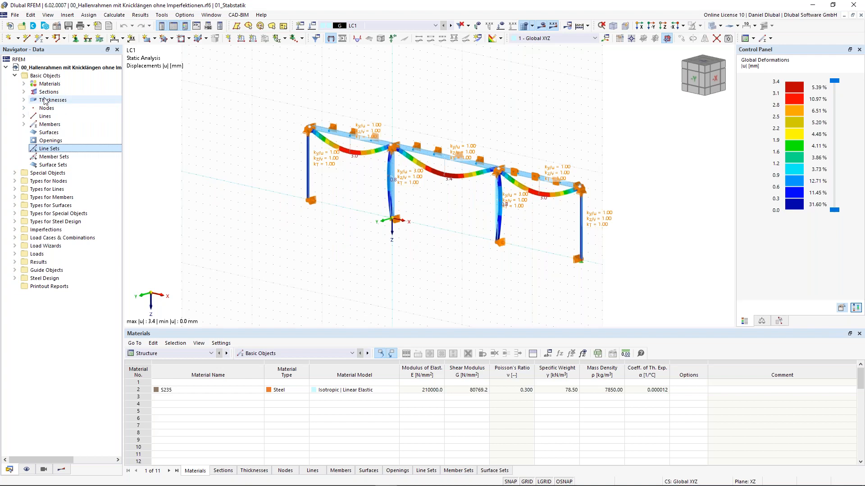
click(15, 173)
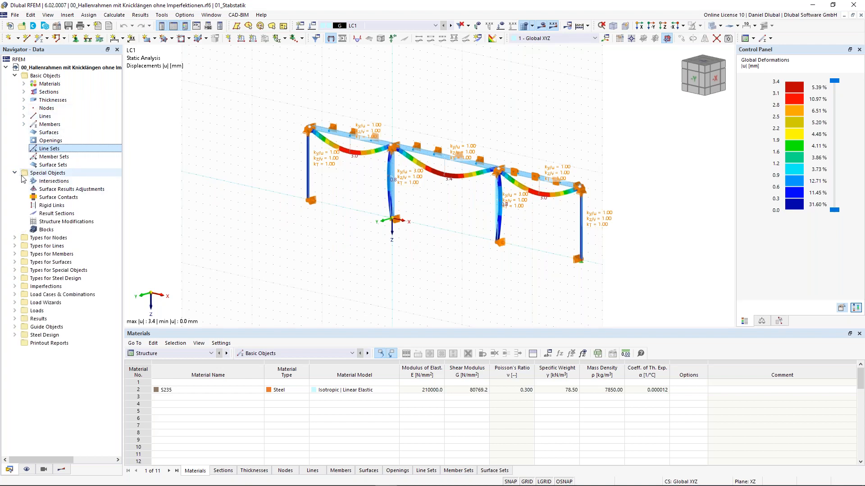
double_click(48, 174)
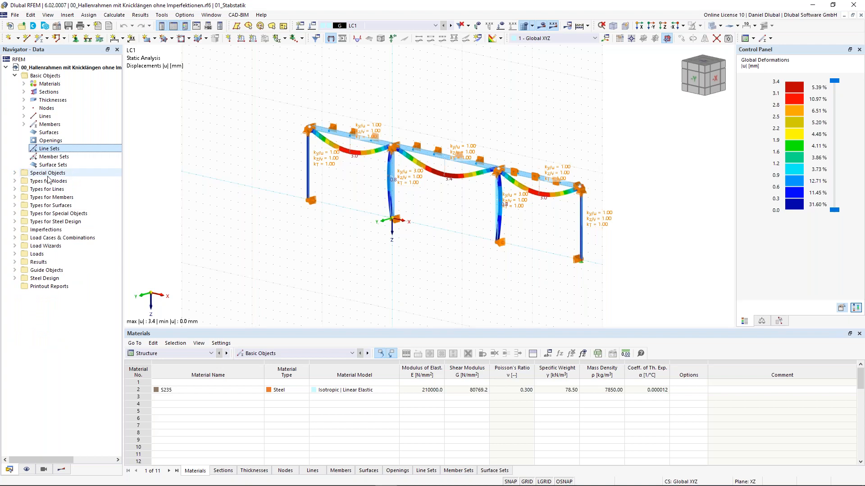
double_click(60, 182)
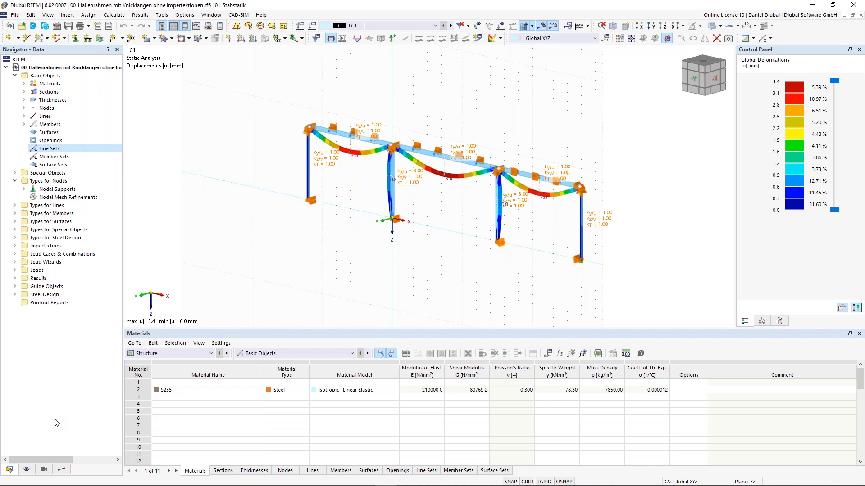
Hide the calculated results through the display navigator and show them again.
click(27, 471)
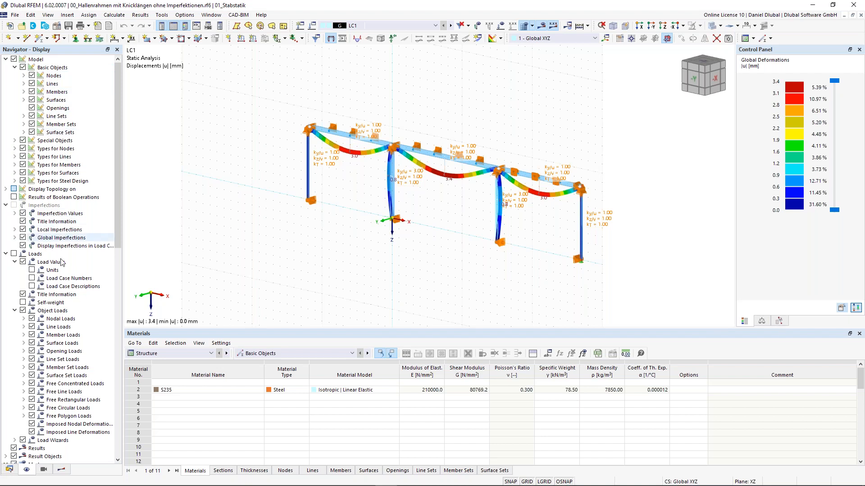
scroll(52, 281, down, 4)
scroll(52, 280, down, 2)
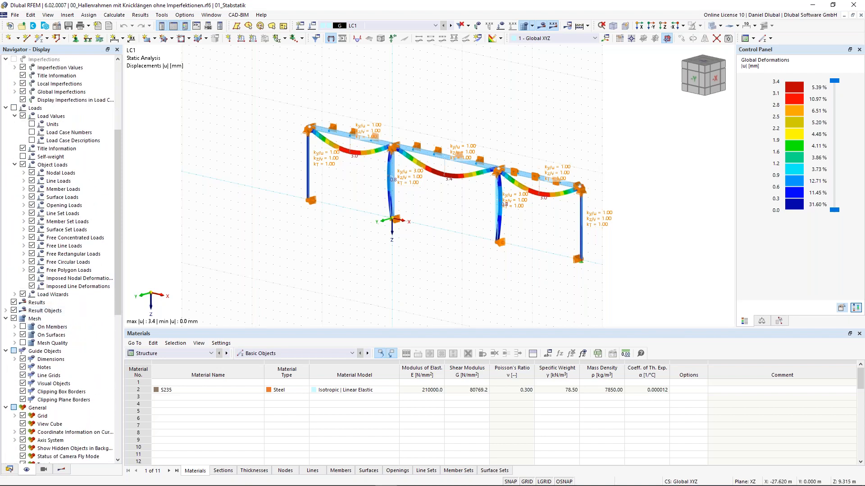
middle_drag(307, 87, 278, 100)
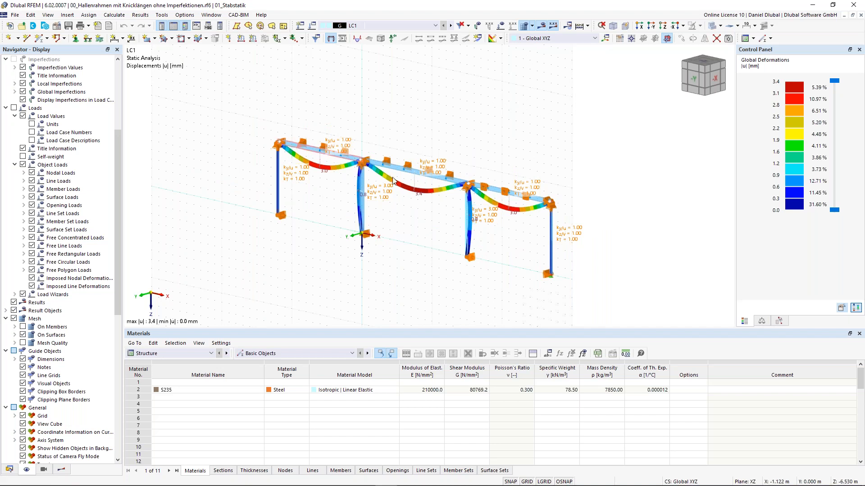
ctrl+middle_drag(402, 115, 409, 108)
scroll(295, 148, up, 1)
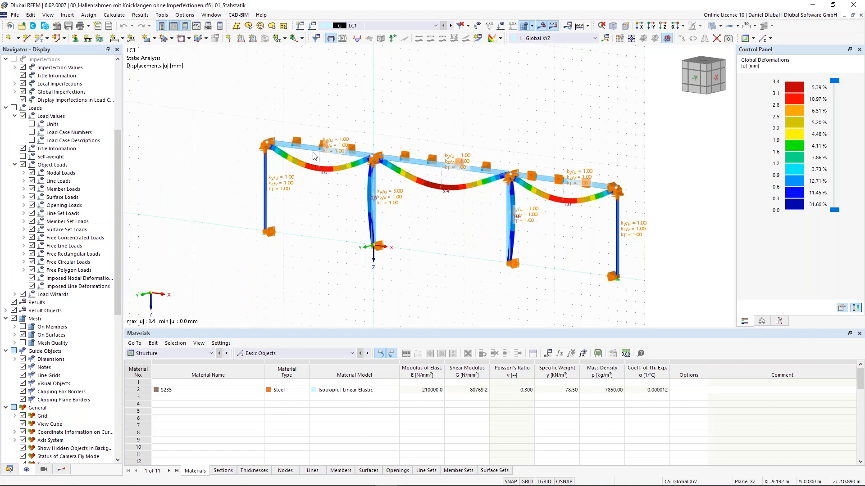
click(14, 304)
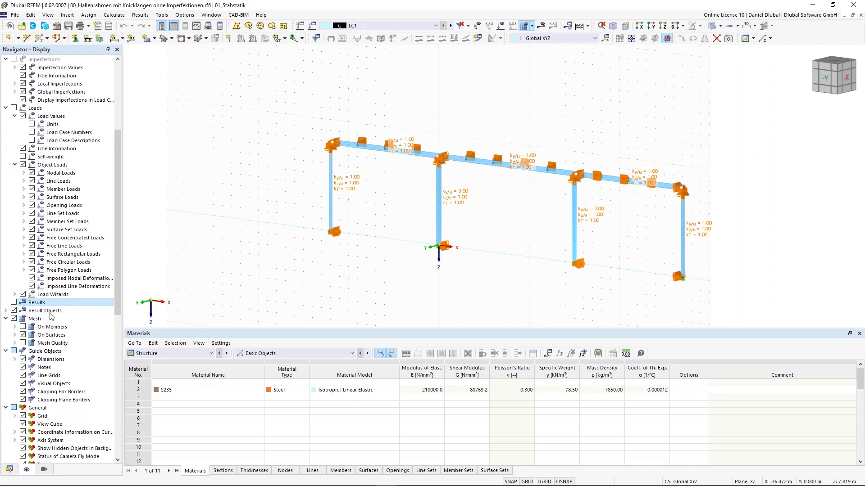
click(13, 303)
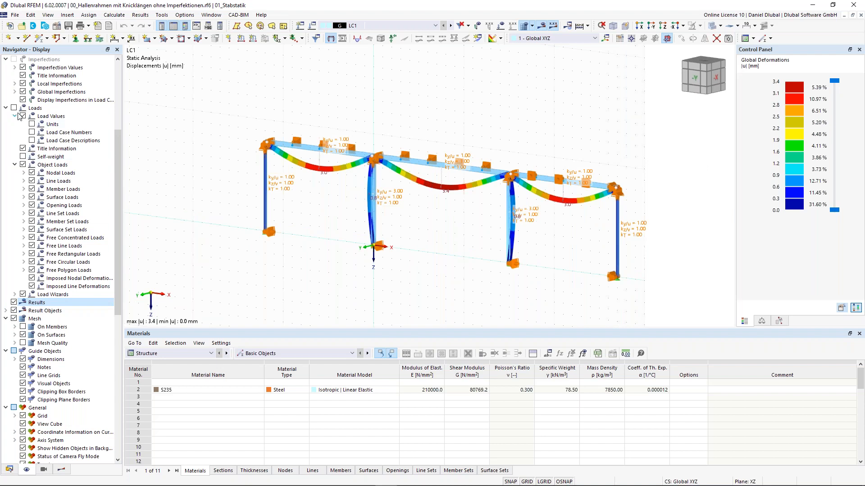
Turn on the numbering of the model objects in the display navigator and switch it off again.
scroll(52, 266, down, 1)
scroll(52, 266, down, 6)
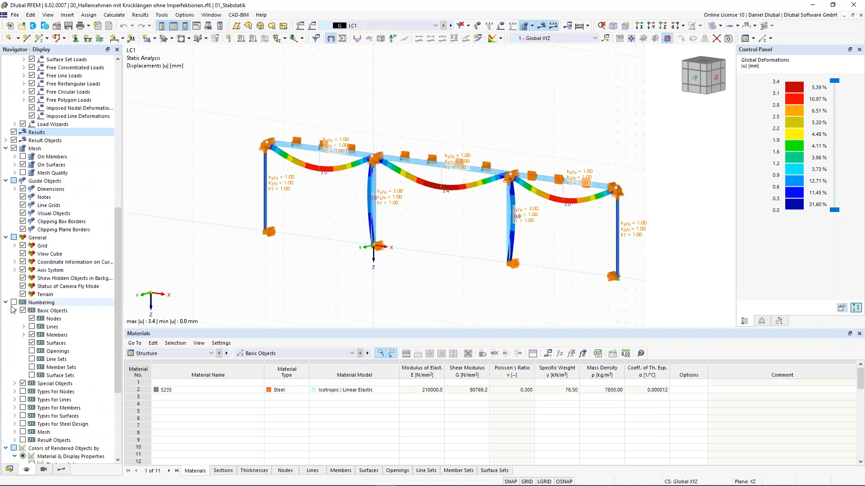
click(14, 303)
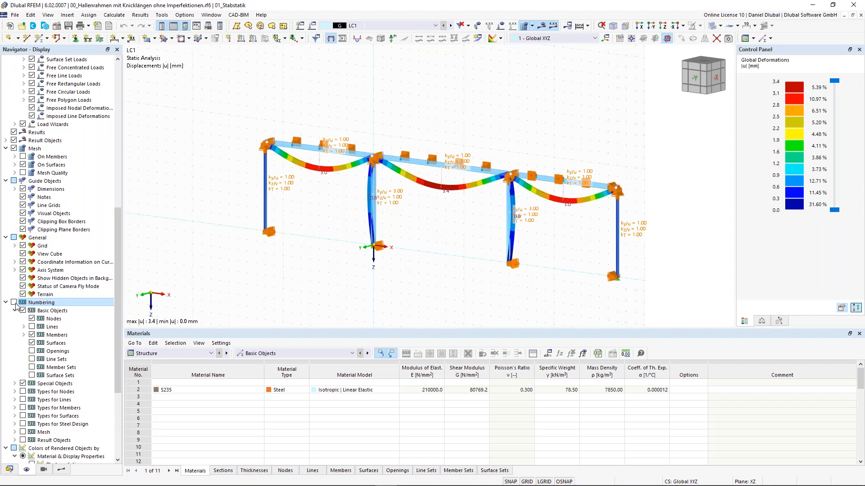
click(14, 303)
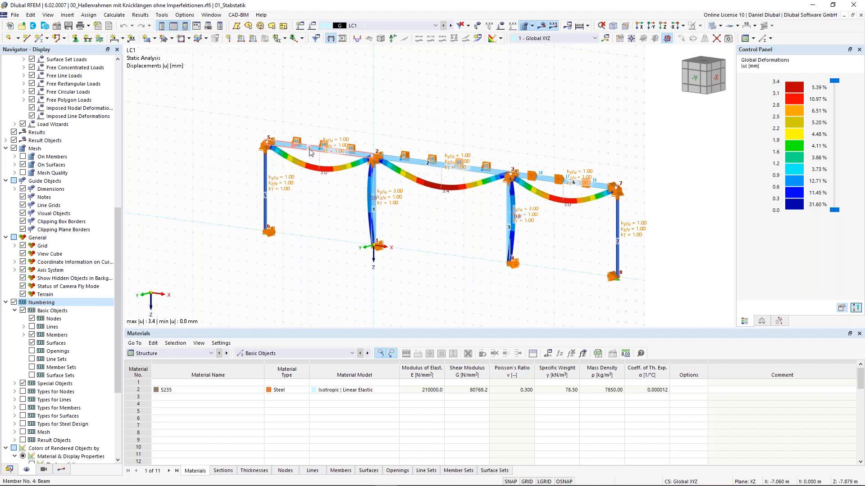
click(14, 303)
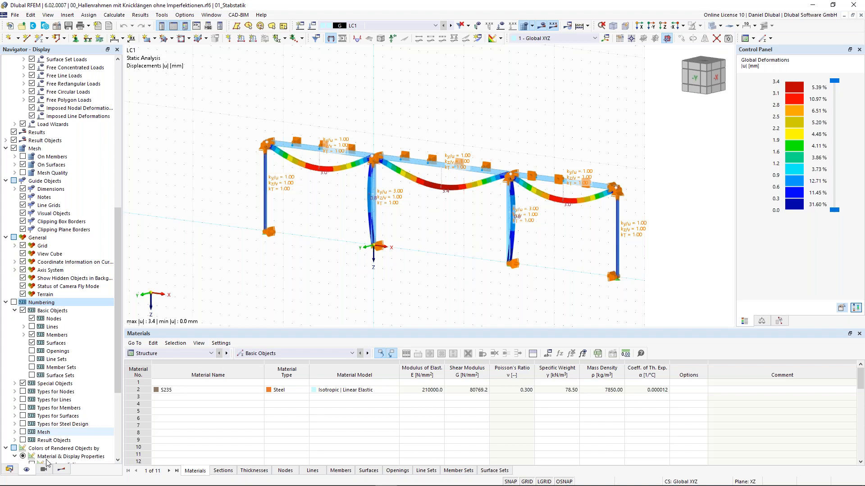
Apply the user-defined view "-Y-Ansicht: Ergebnisse" to the frame model.
click(44, 469)
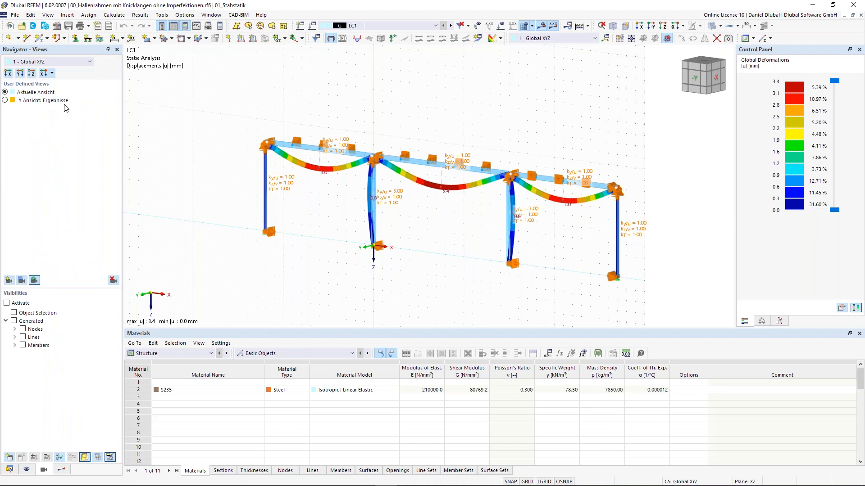
ctrl+middle_drag(433, 94, 369, 95)
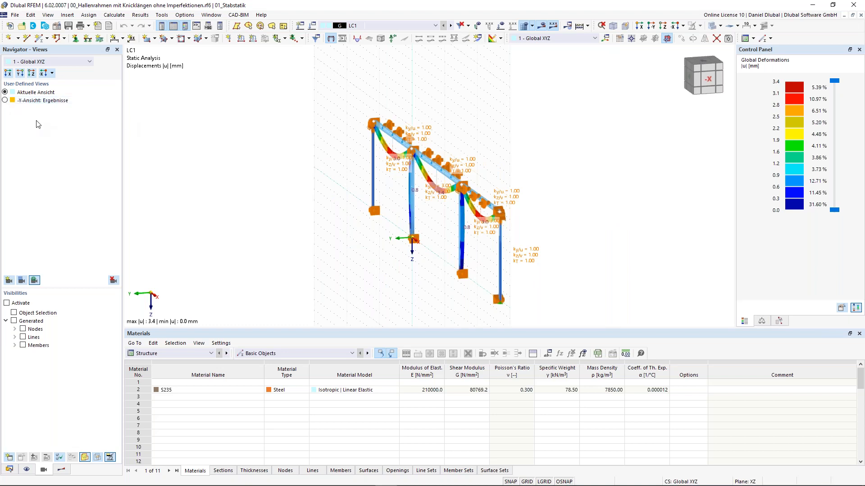
click(5, 100)
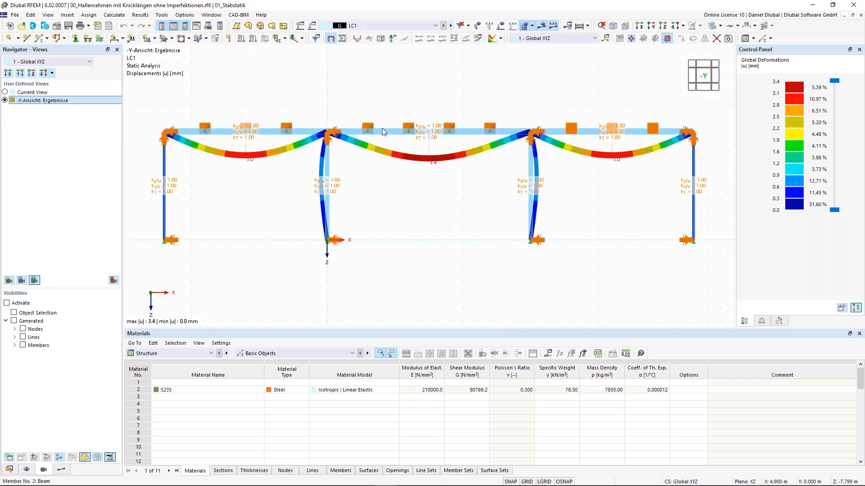
Activate the generated visibility for members by section and show only the 2 - IPE 450 members.
click(14, 345)
click(23, 345)
click(25, 362)
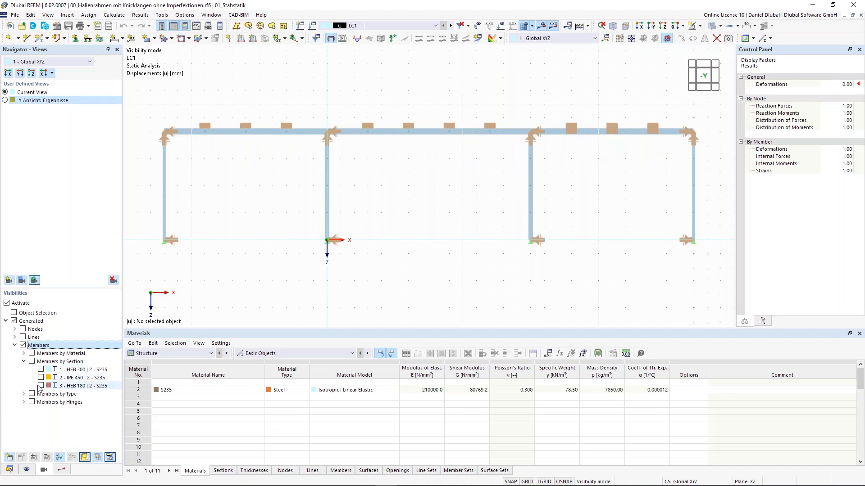
click(40, 378)
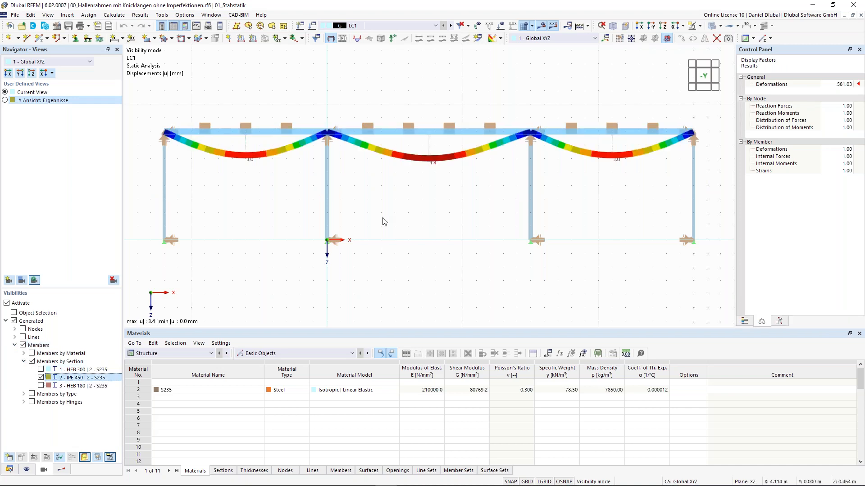
middle_drag(386, 117, 390, 139)
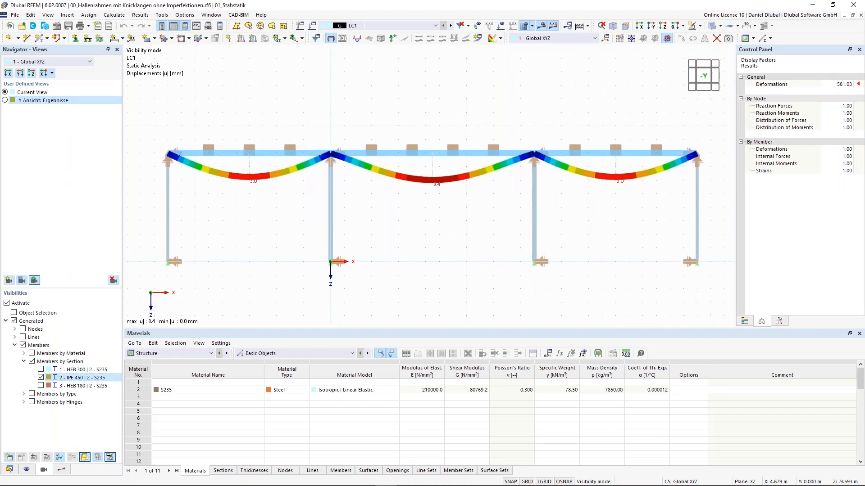
Leave the visibility mode and display the member results instead of the global deformations in the results navigator.
click(62, 470)
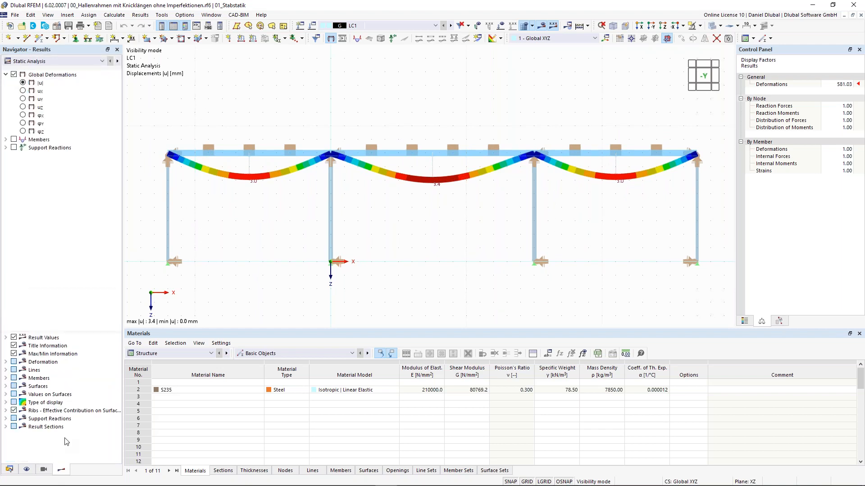
double_click(596, 216)
ctrl+middle_drag(400, 108, 361, 116)
click(5, 140)
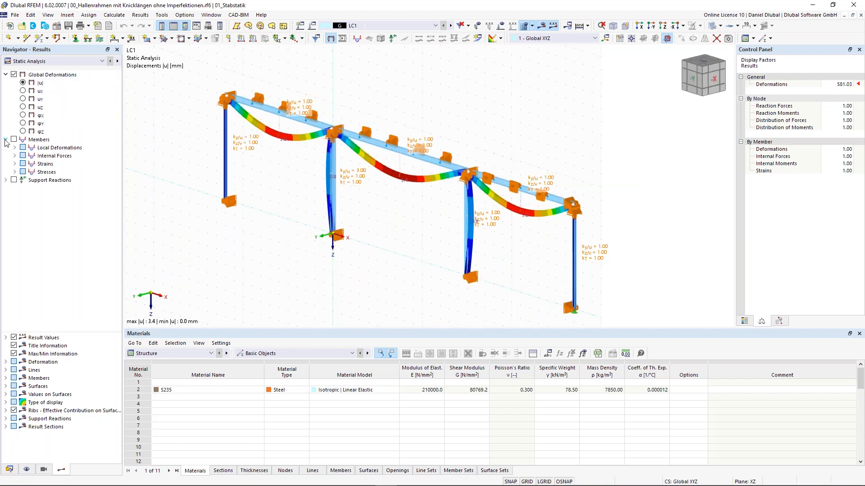
click(14, 139)
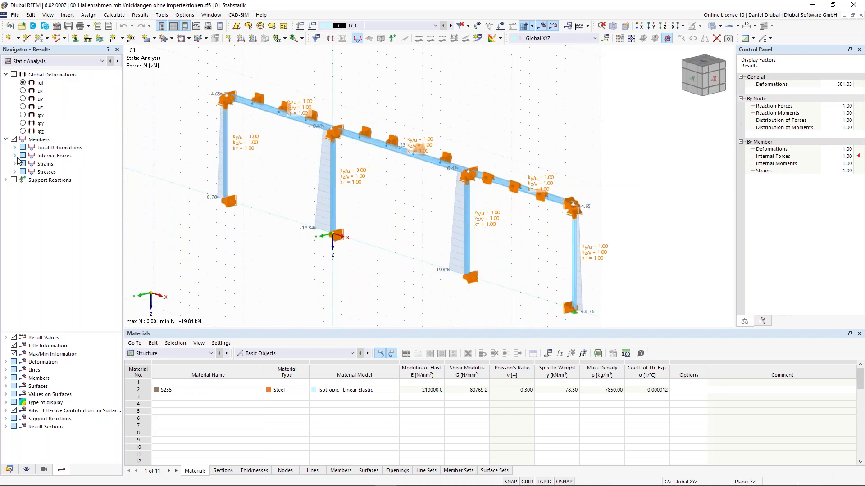
Display the member internal forces N and My one after another, ending with the shear force Vz.
click(16, 156)
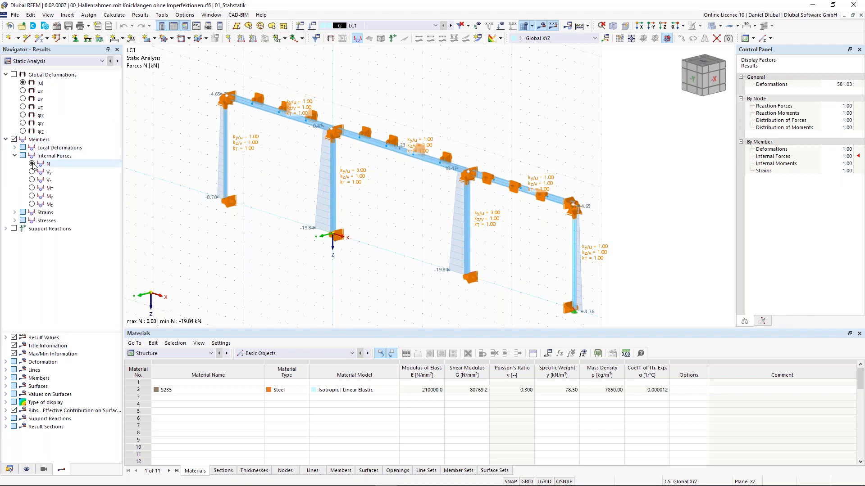
click(32, 165)
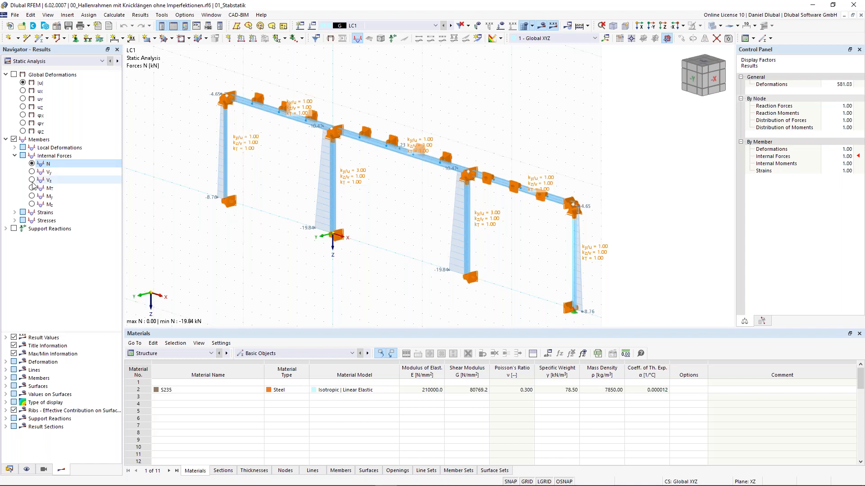
click(32, 196)
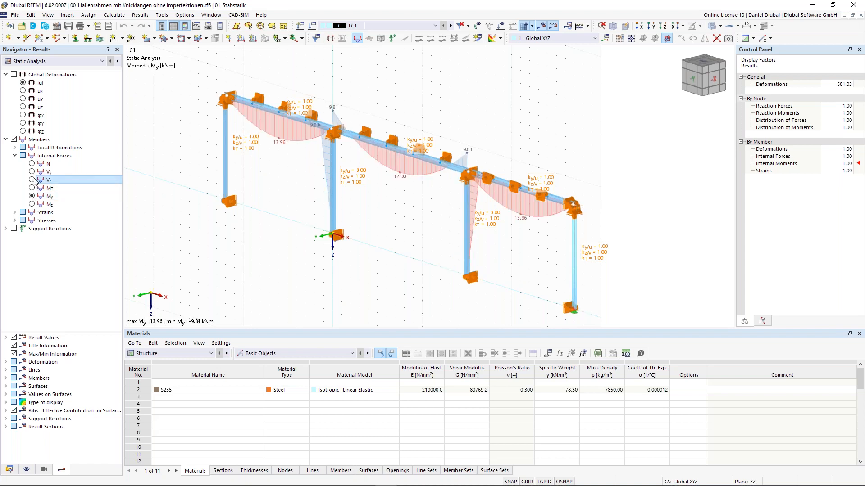
click(32, 179)
Display the support reactions on the model and expand the component options of the nodal supports.
click(6, 229)
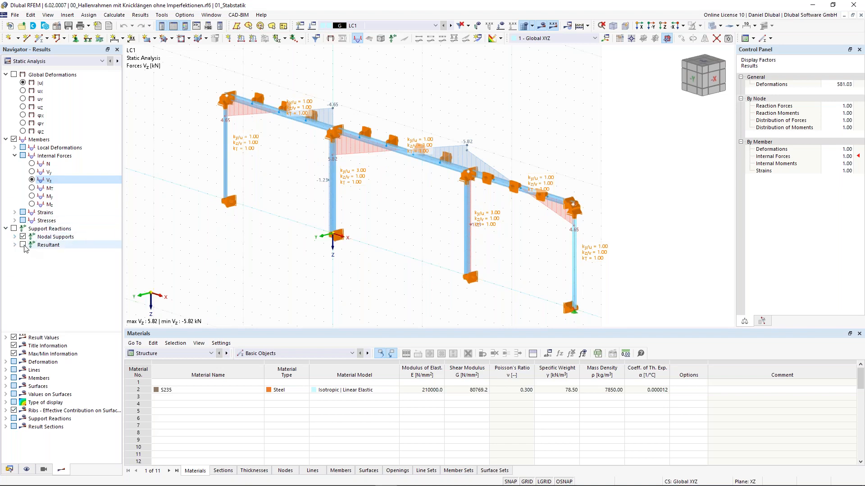
click(14, 229)
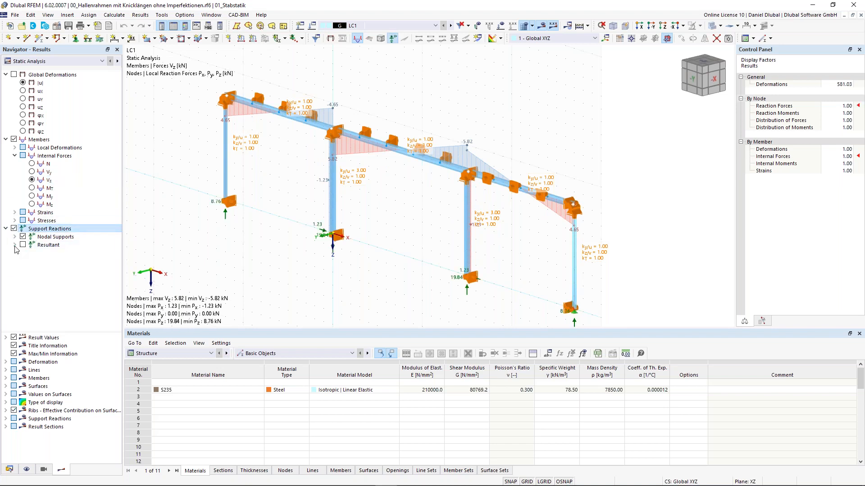
click(15, 237)
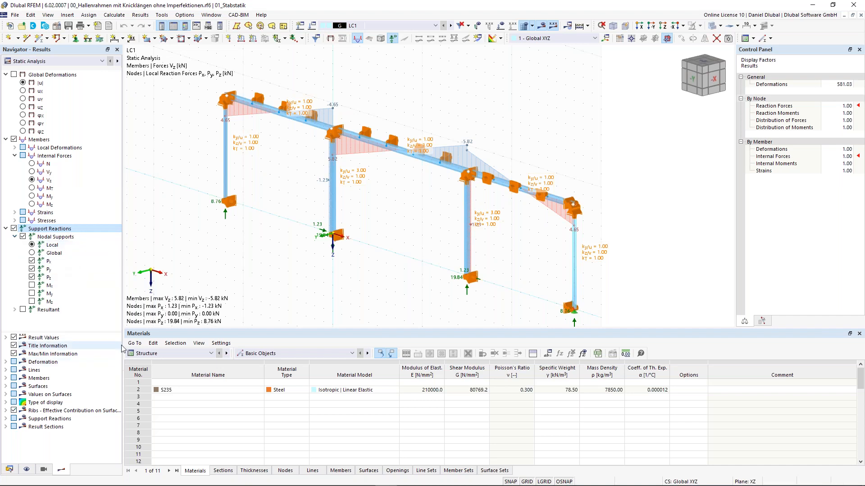
Switch the table to the Imperfections category and return it to Structure.
scroll(195, 354, down, 1)
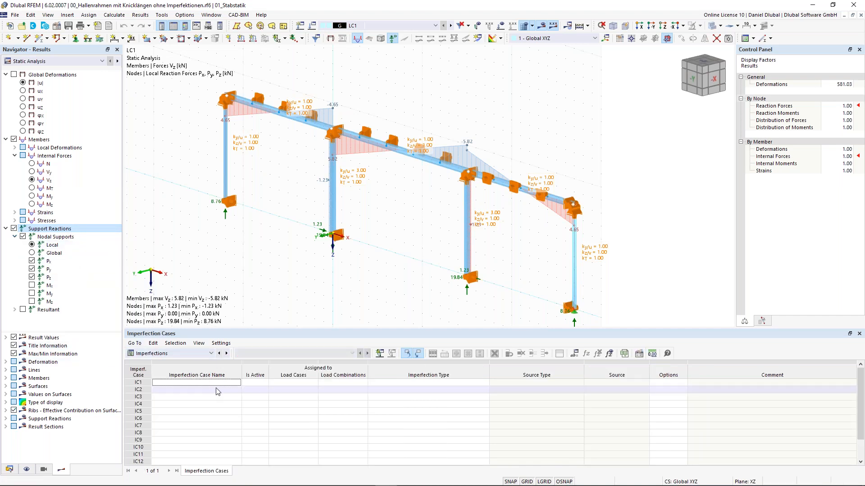
click(203, 353)
click(196, 360)
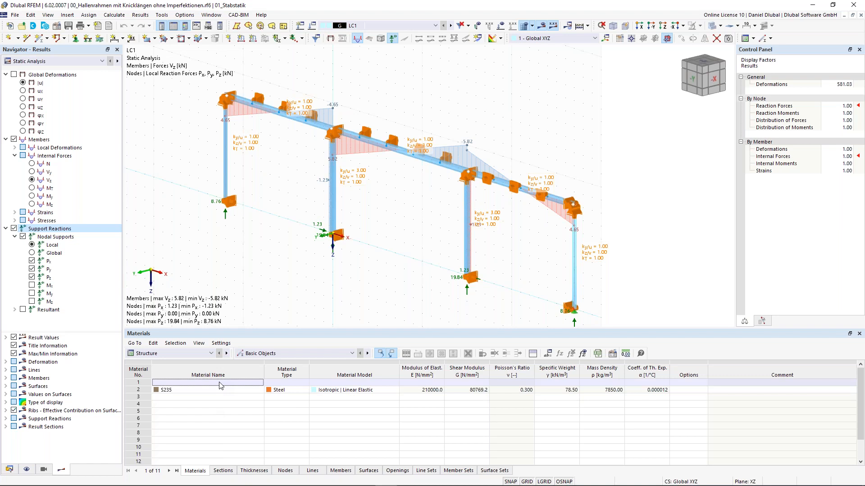
Show the Sections table, select the HEB 300 entry and look through the available table categories.
click(223, 471)
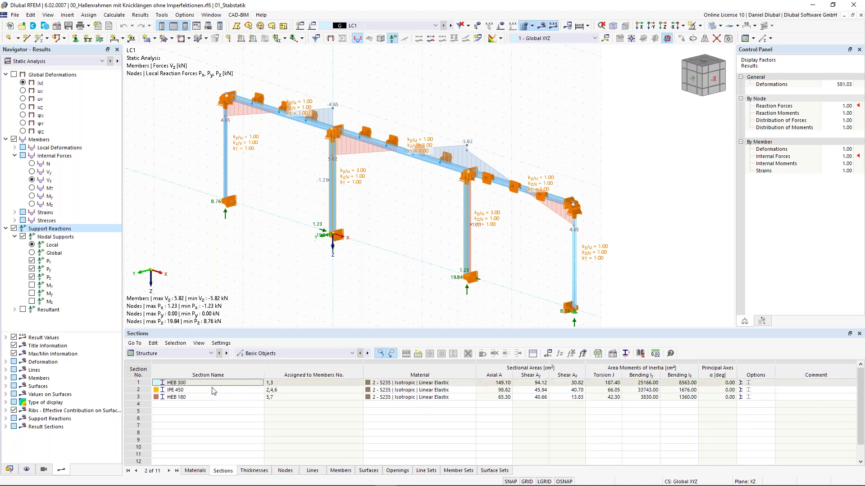
click(191, 384)
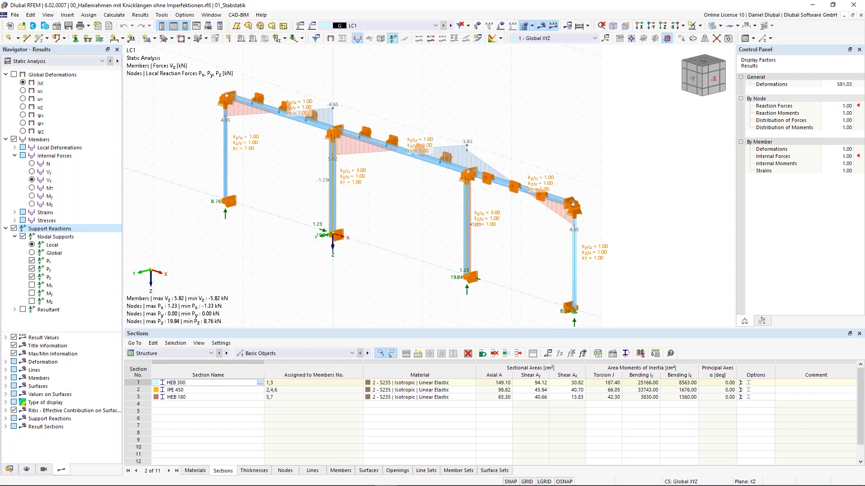
click(192, 356)
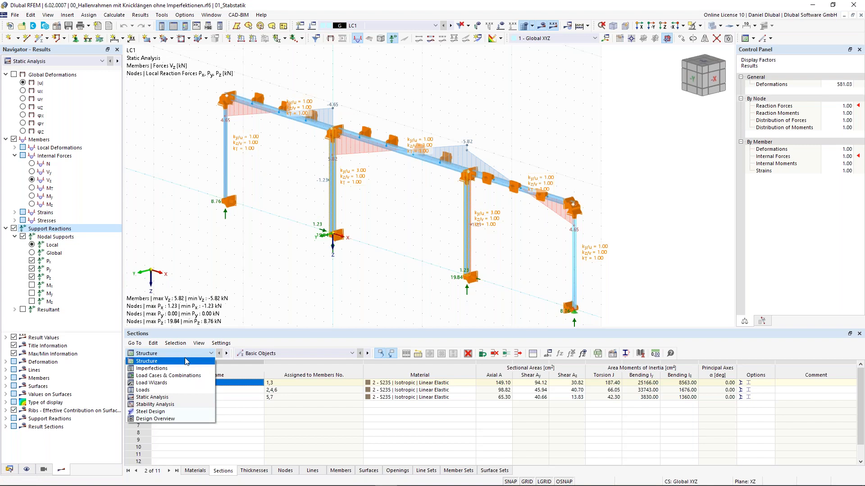
click(287, 250)
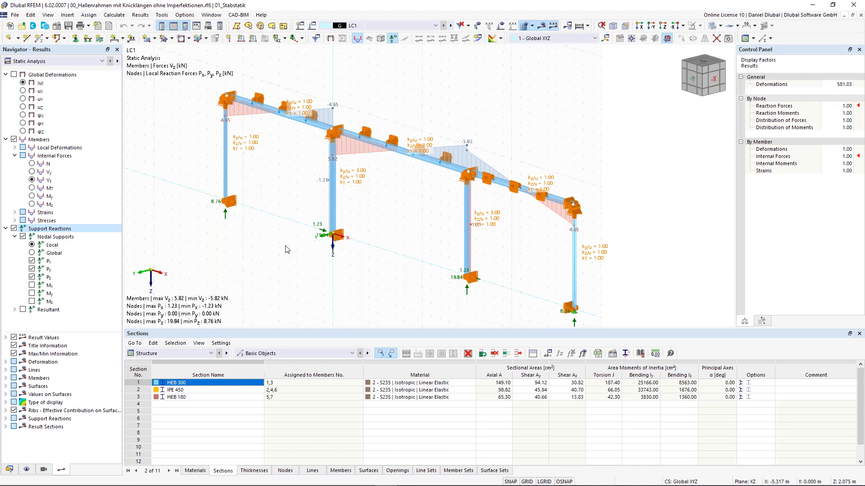
Try selection windows around the base of the outermost column near the -X end, drawing them in both opposite diagonal directions.
ctrl+middle_drag(280, 250, 346, 213)
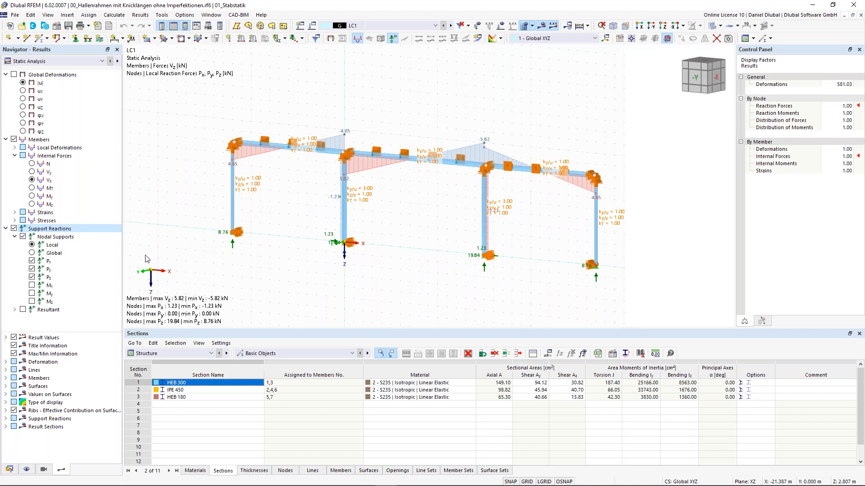
drag(180, 183, 277, 281)
drag(181, 185, 266, 270)
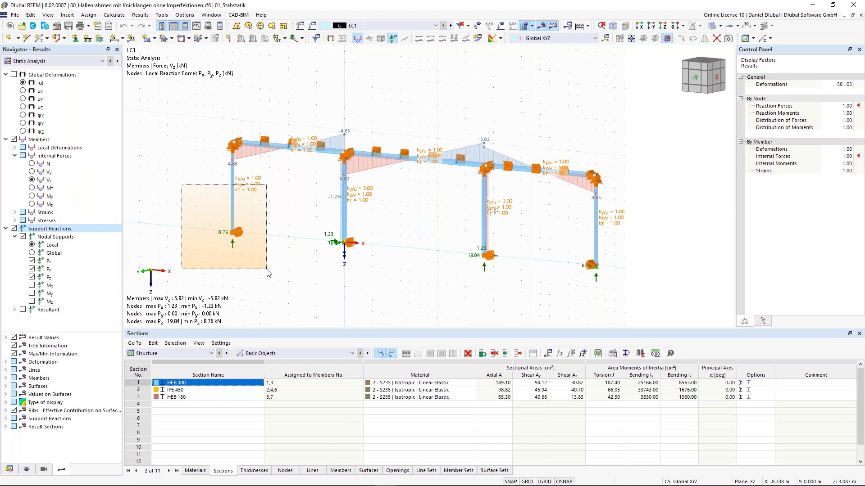
drag(267, 271, 268, 270)
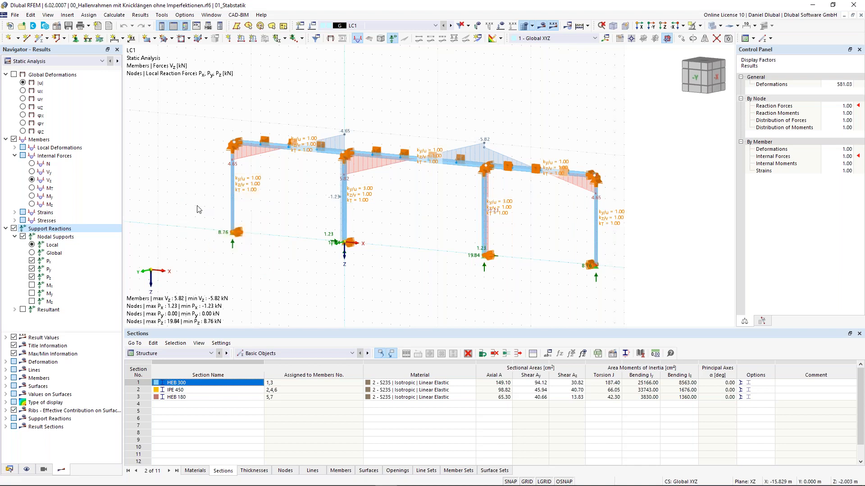
drag(180, 189, 269, 274)
drag(267, 270, 267, 270)
drag(260, 259, 192, 195)
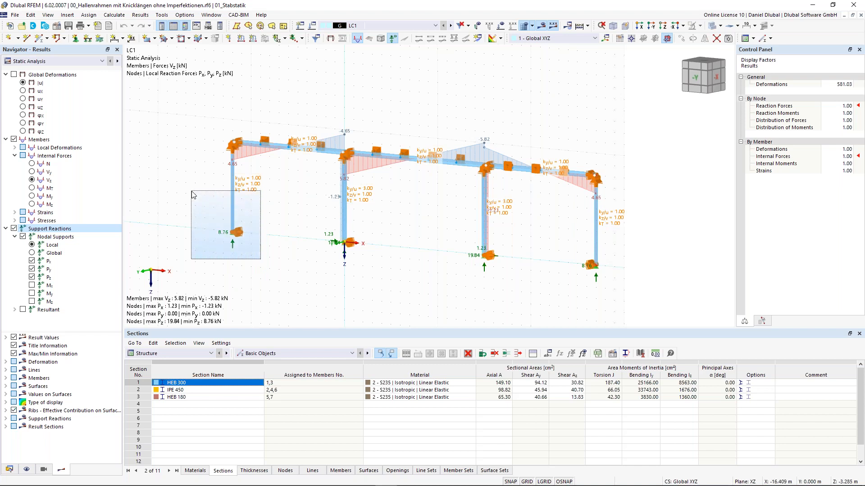
drag(192, 195, 187, 191)
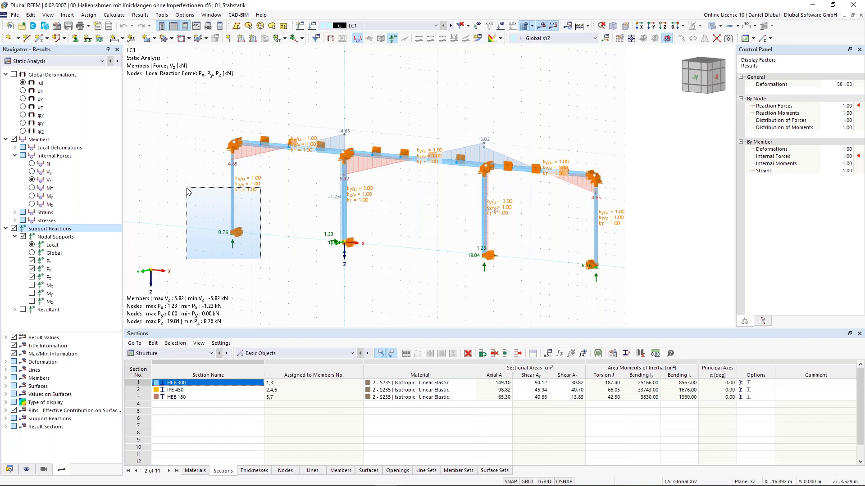
drag(186, 188, 180, 178)
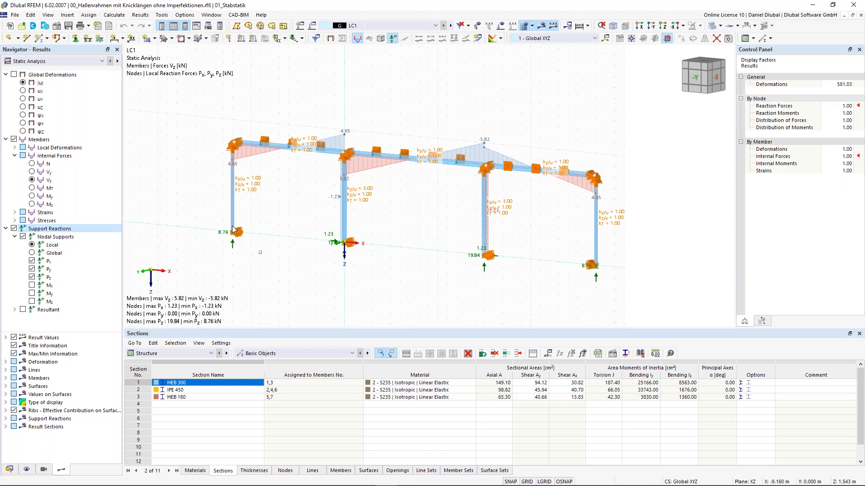
drag(261, 254, 195, 195)
Display the hall frame as a wireframe model and turn off the results display.
right_click(282, 205)
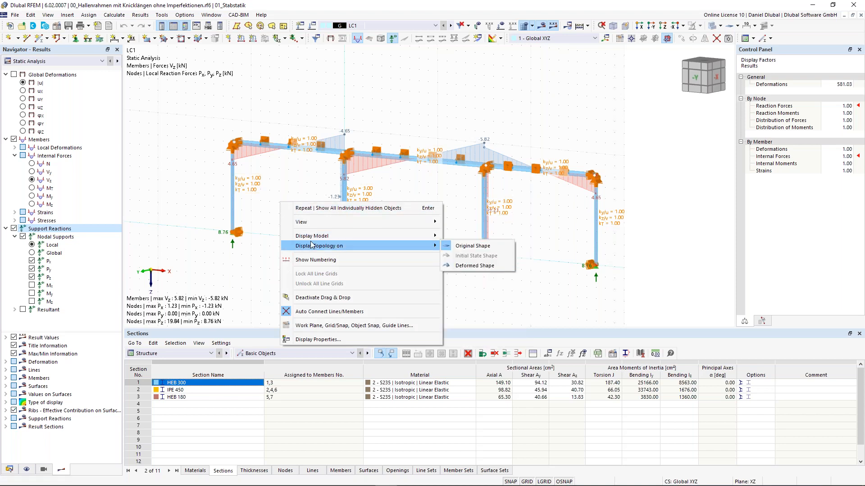
mouse_move(314, 238)
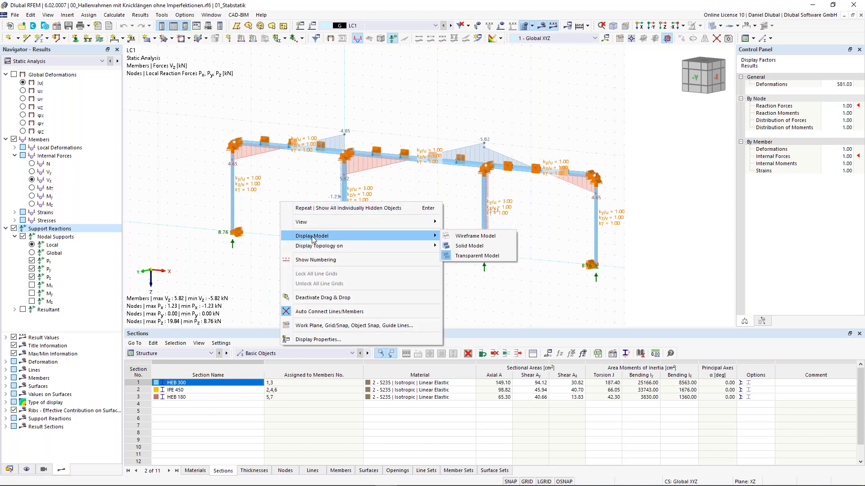
click(474, 236)
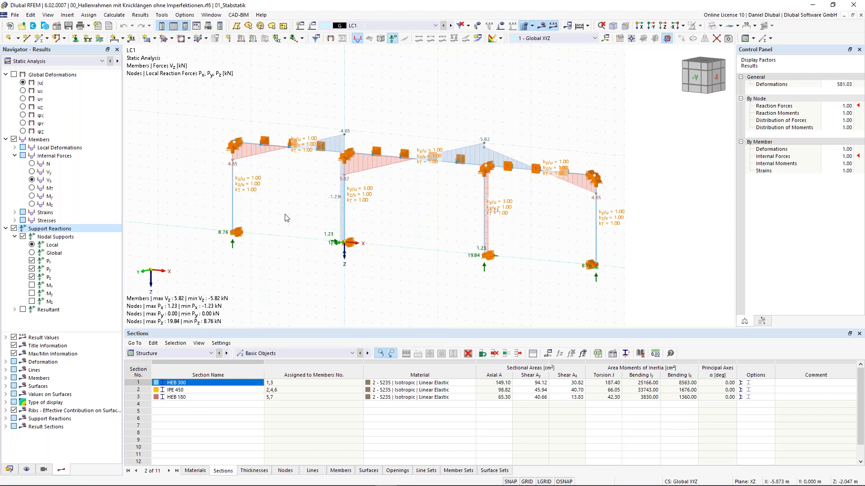
click(543, 27)
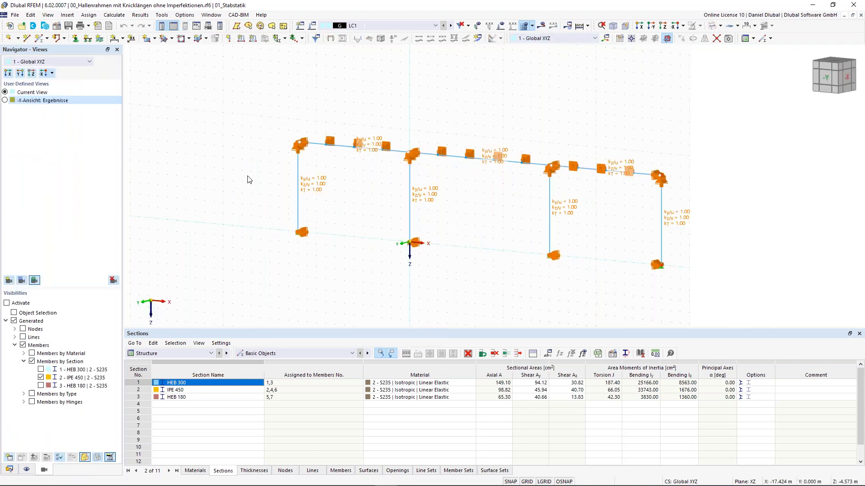
Select the outermost column near the -X end and look through its member editing and assignment commands.
middle_drag(317, 182, 300, 181)
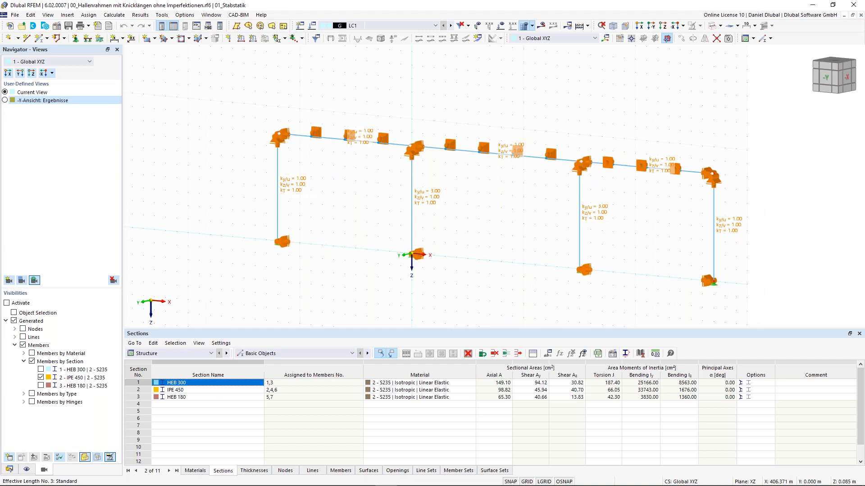
click(277, 189)
right_click(278, 192)
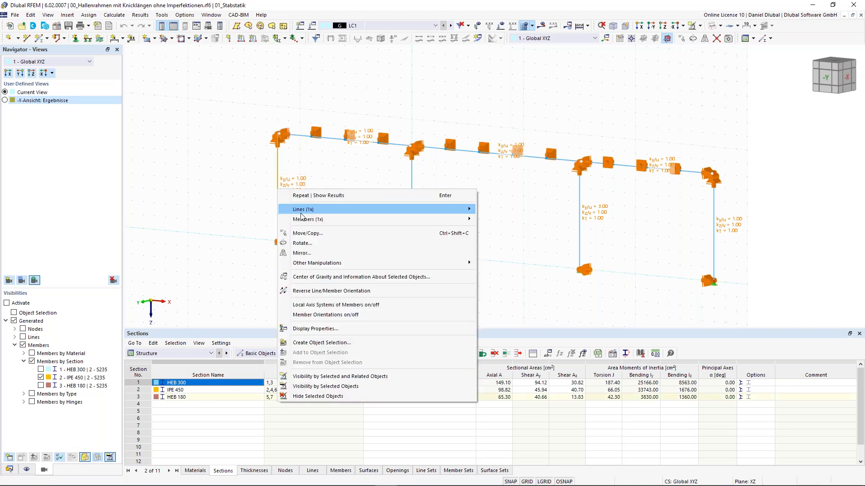
mouse_move(358, 220)
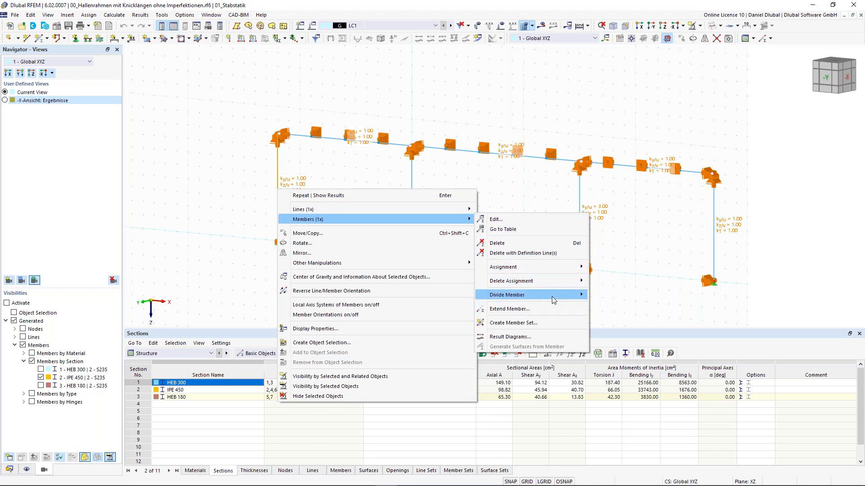
mouse_move(553, 275)
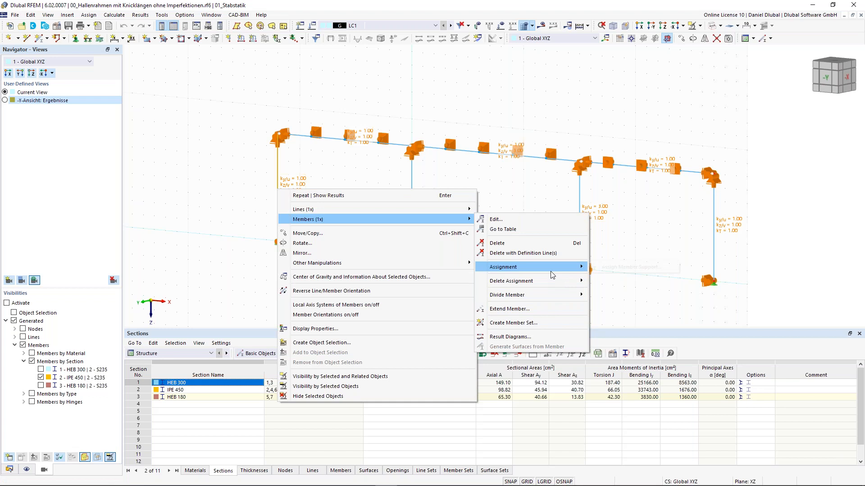
click(525, 184)
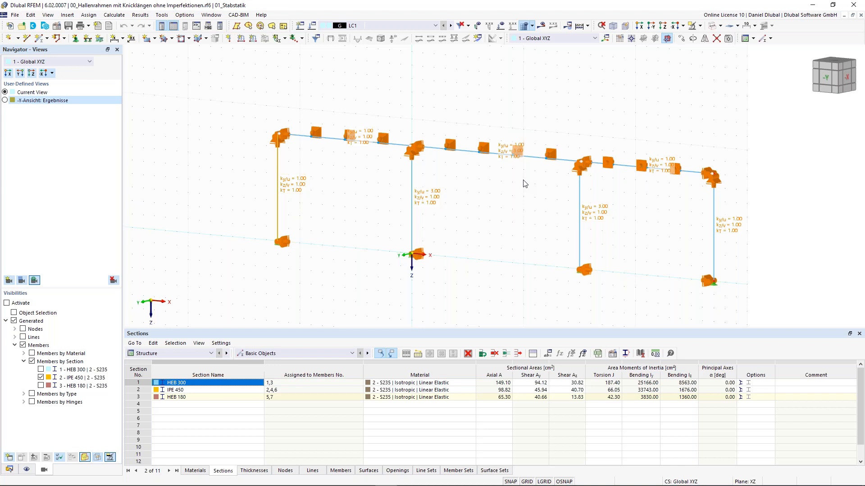
Examine the wireframe hall frame from several directions and distances, ending with an oblique overview of the whole frame.
scroll(433, 204, down, 3)
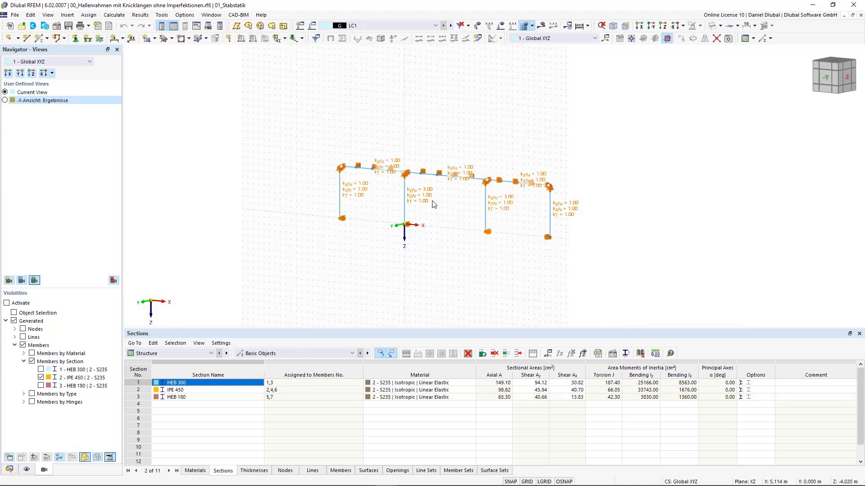
scroll(434, 204, up, 2)
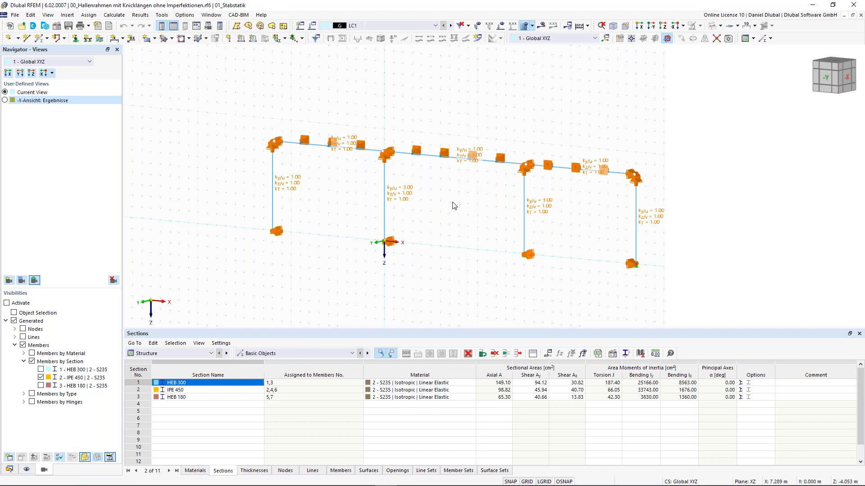
ctrl+middle_drag(452, 203, 581, 156)
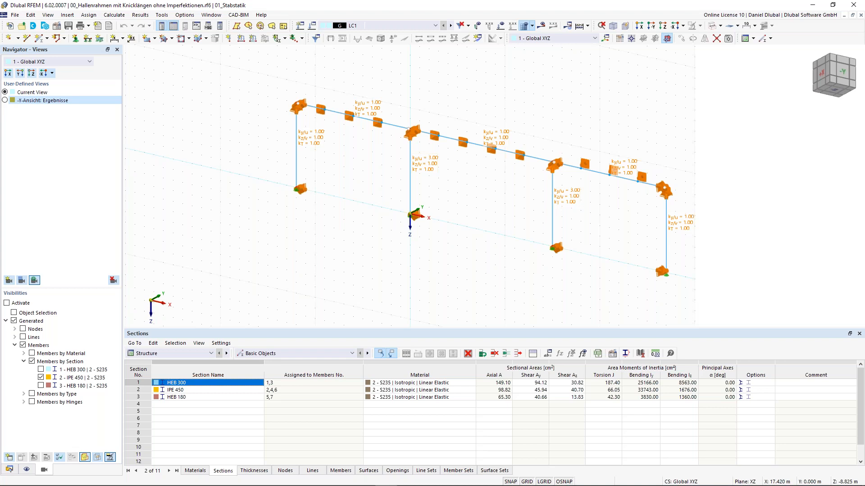
ctrl+middle_drag(553, 180, 559, 212)
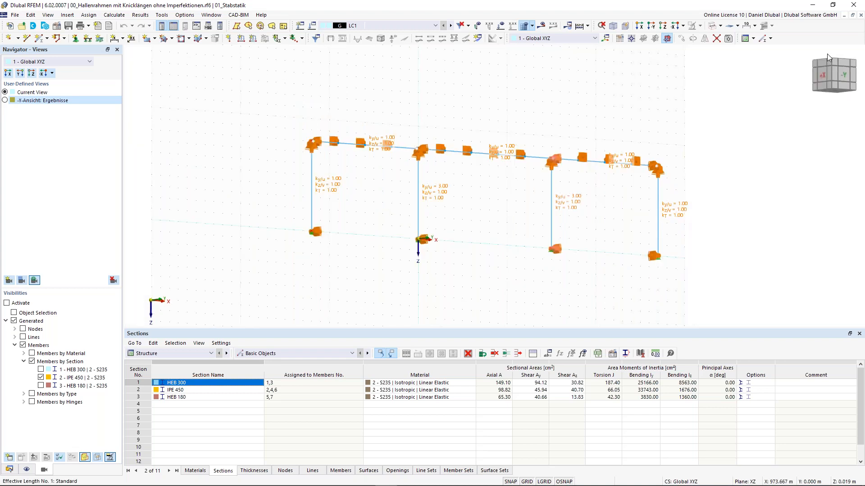
click(842, 65)
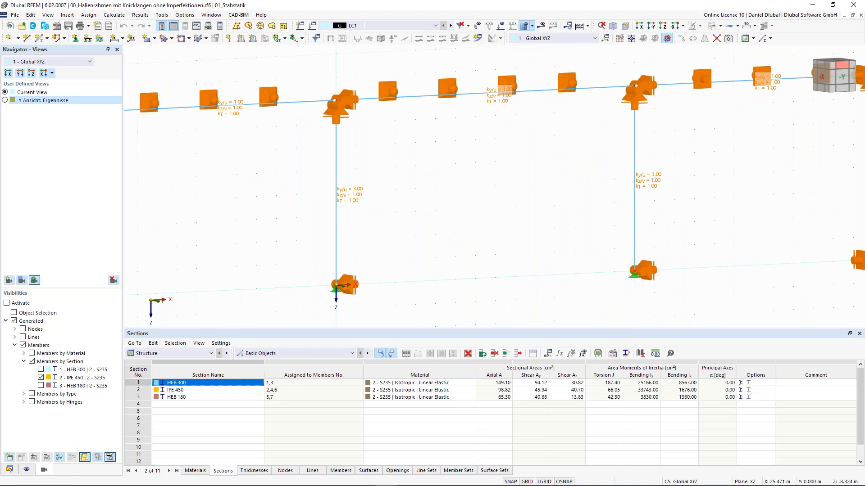
ctrl+middle_drag(542, 212, 546, 215)
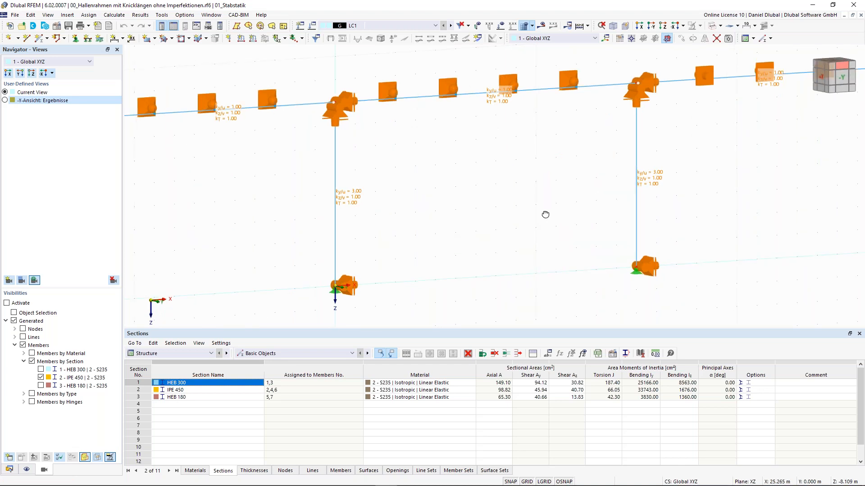
ctrl+middle_drag(545, 215, 536, 212)
scroll(470, 192, down, 5)
ctrl+middle_drag(355, 148, 340, 166)
scroll(433, 136, up, 1)
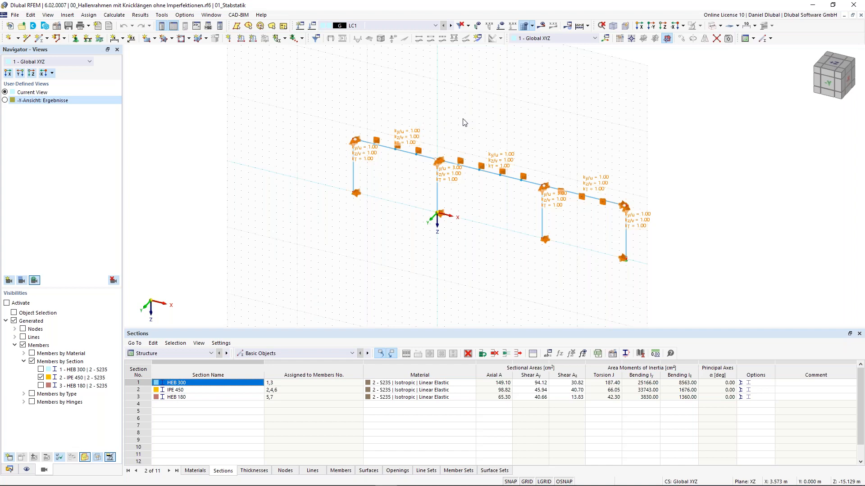
middle_drag(462, 121, 370, 121)
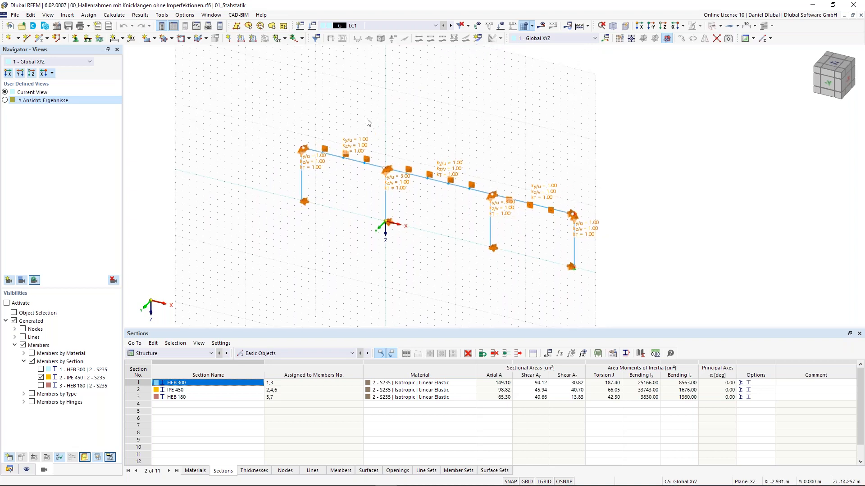
Start a new model and name it Single-span Beam.
click(15, 16)
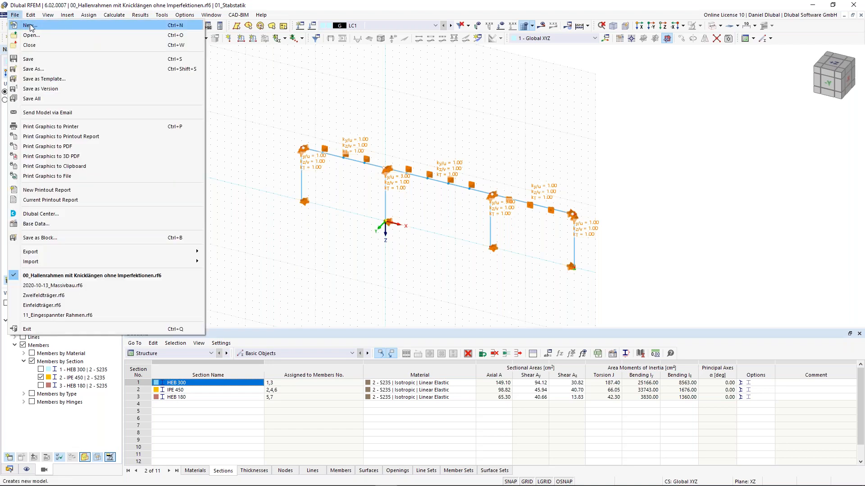
click(32, 25)
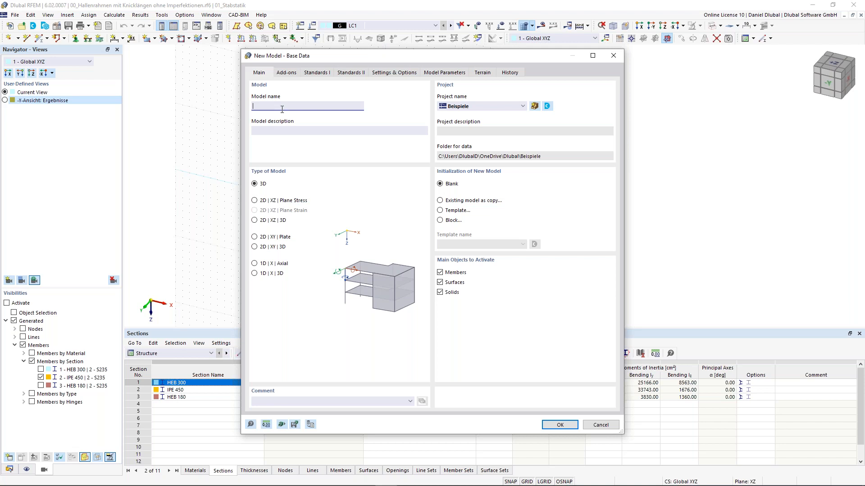
text(Single-span Beam)
Assign the new model to the project 01_Stabstatik within Vorführungen, Schulungsreihe_Studenten.
click(460, 106)
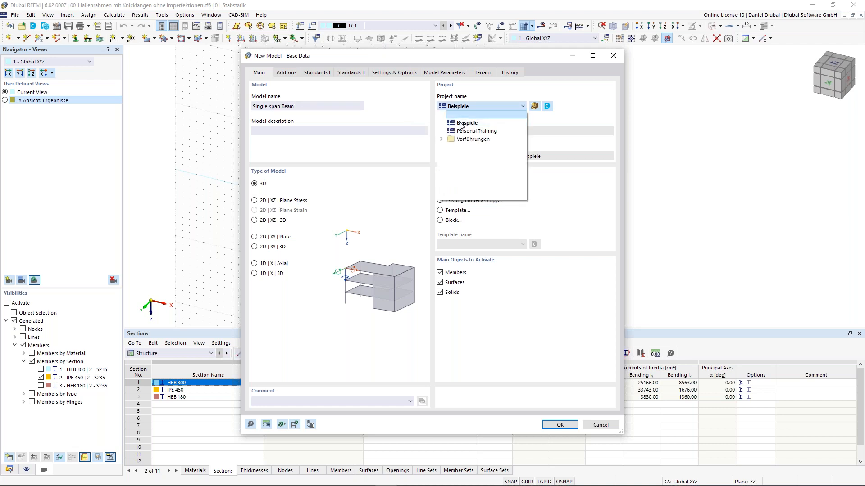
click(460, 105)
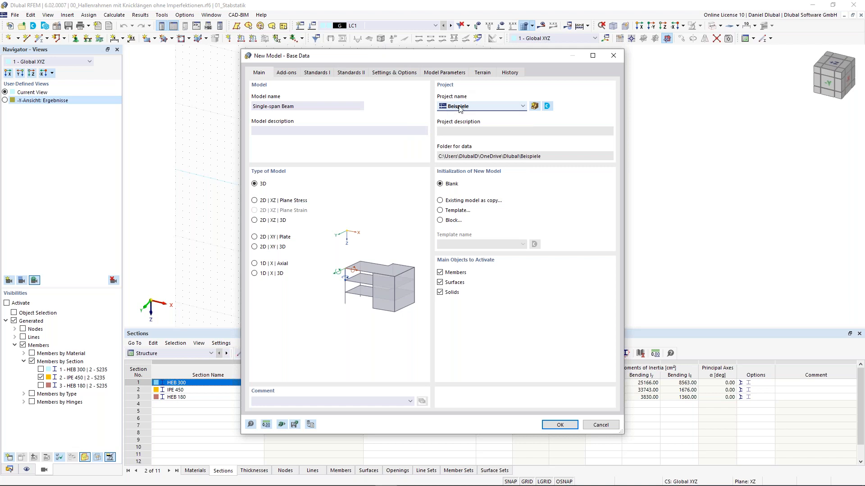
click(460, 107)
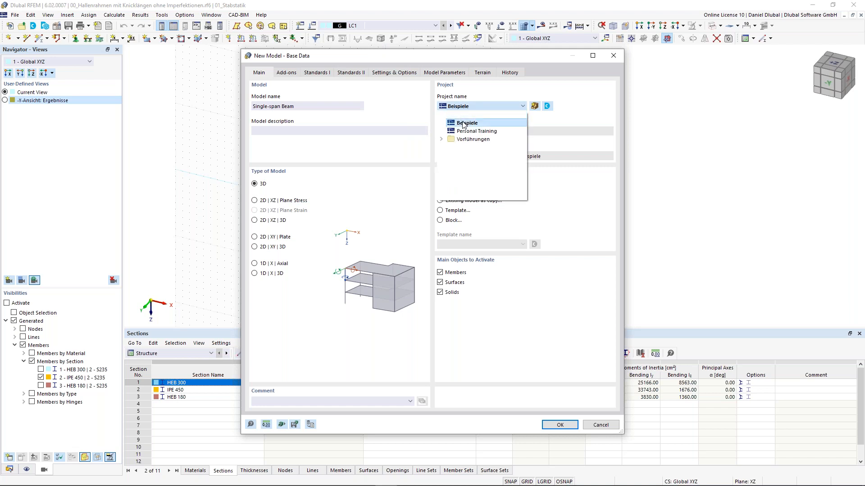
click(441, 139)
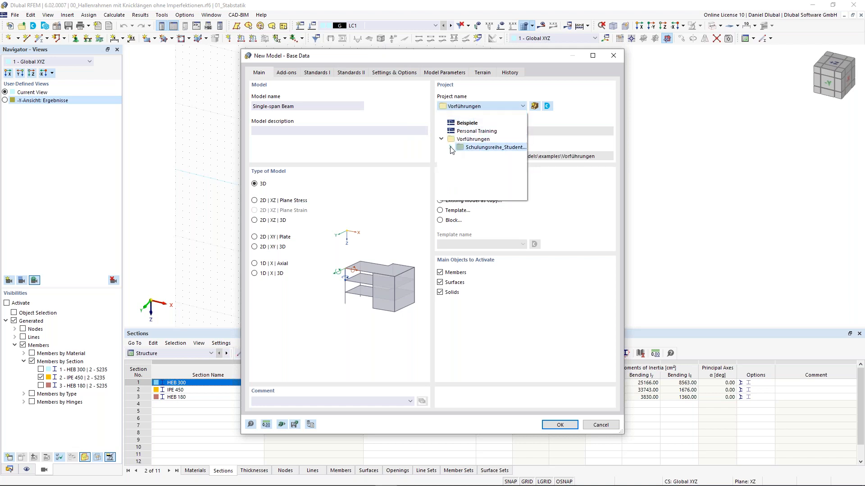
click(450, 148)
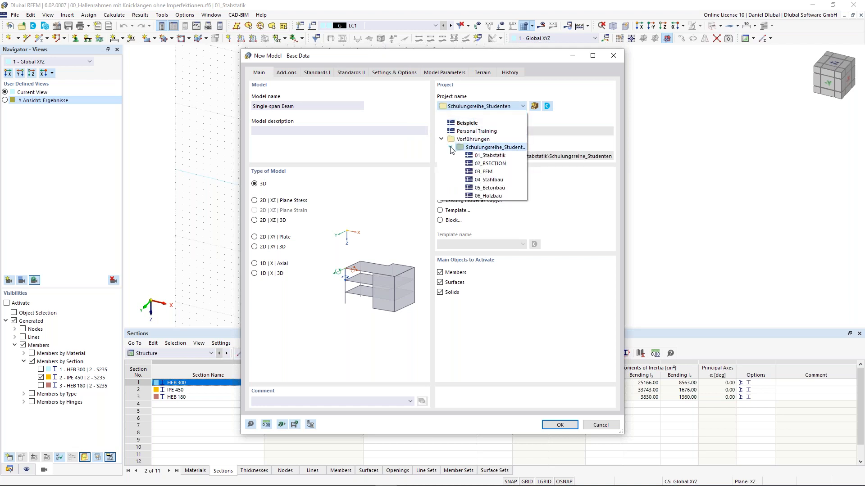
click(495, 158)
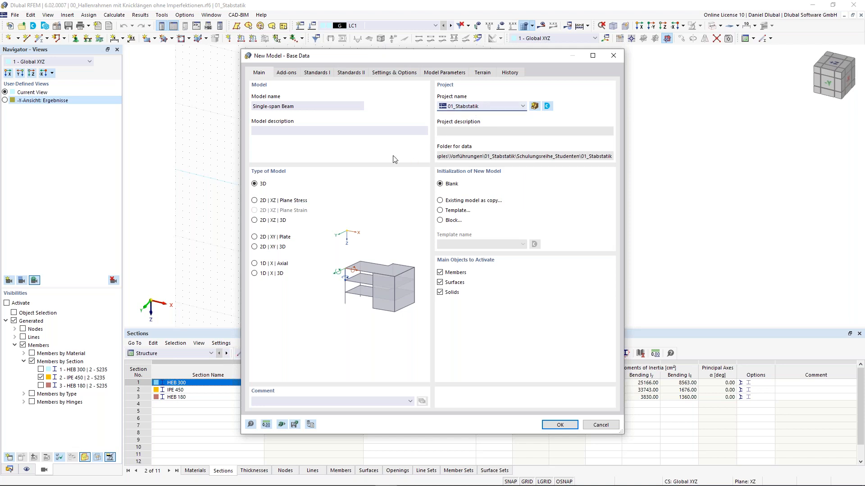
Set the new model's type to 2D | XZ | Plane Stress.
click(255, 201)
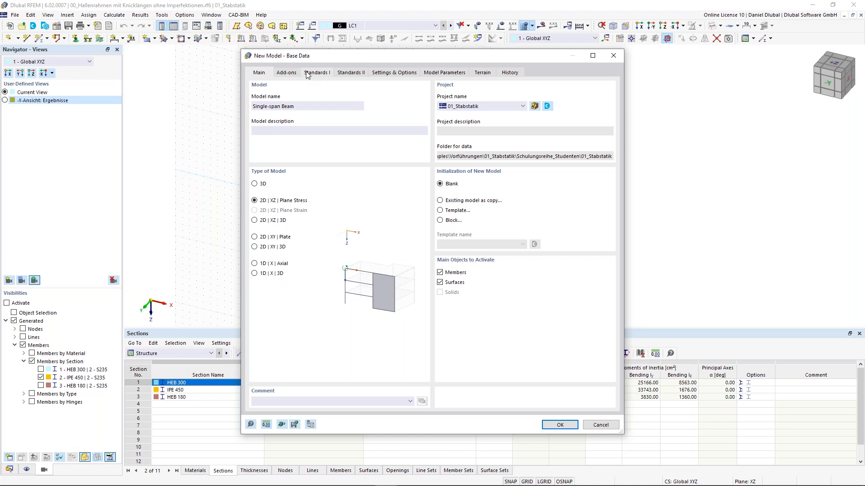
Look through the units and decimal places for the Model category, including the available length units, without changing them.
click(267, 424)
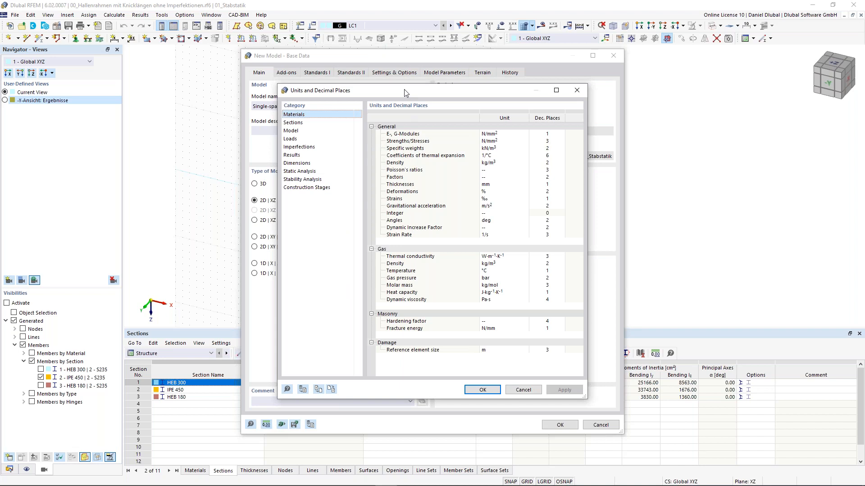
click(309, 132)
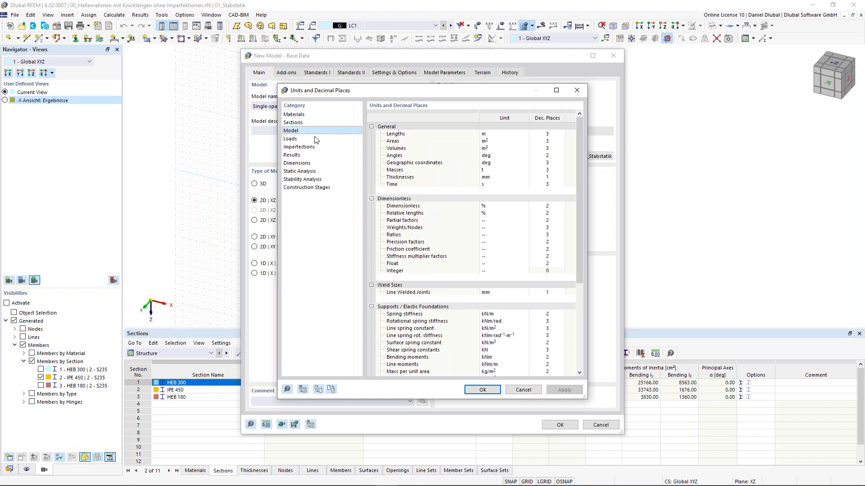
click(497, 134)
click(524, 134)
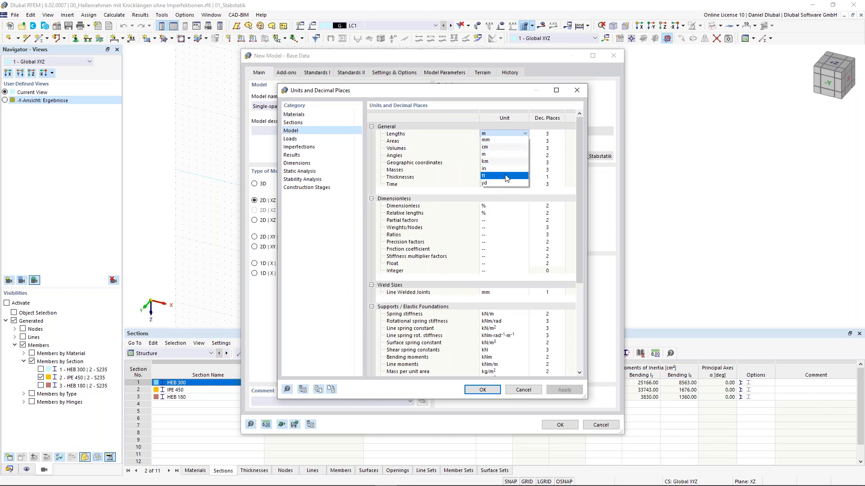
click(488, 91)
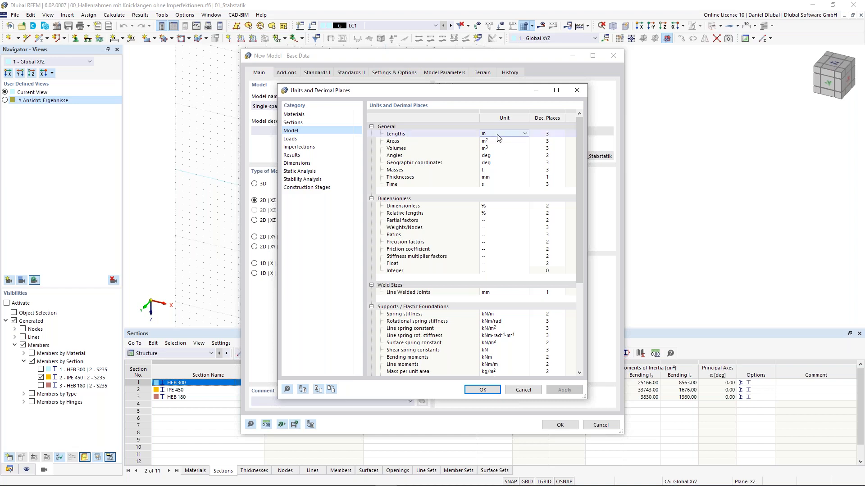
click(576, 95)
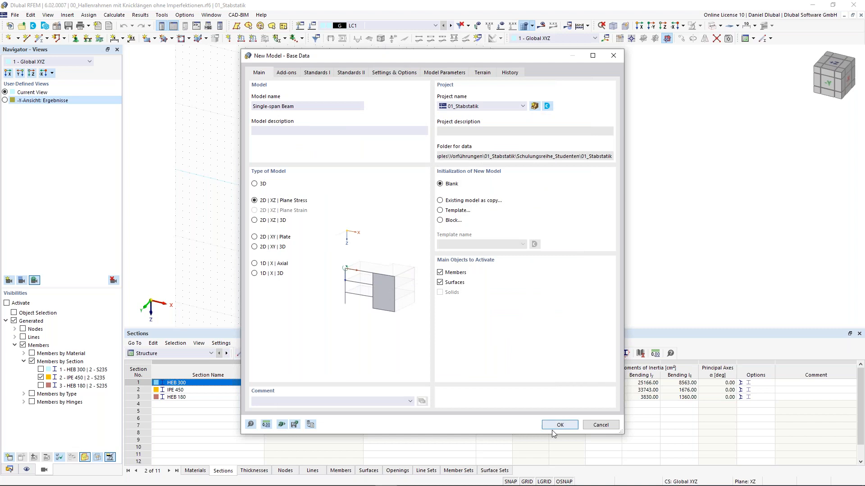
Accept the base data to create the model and place the first node at the origin, X 0.000 and Z 0.000 m.
click(559, 426)
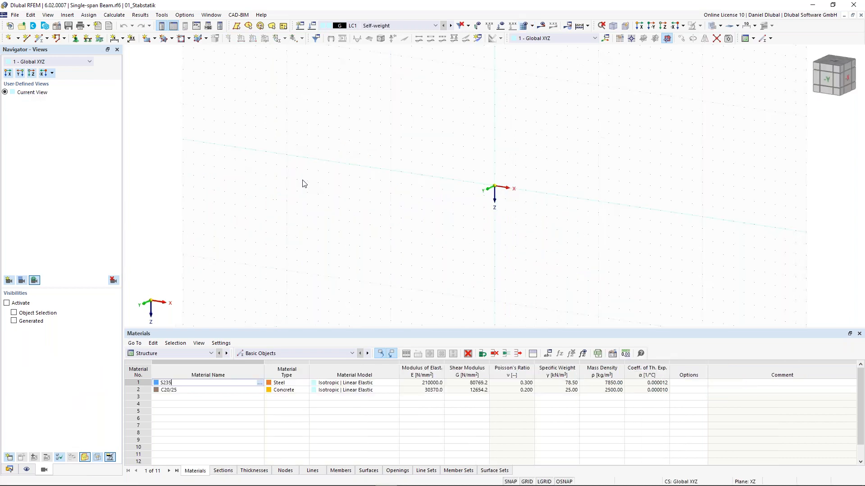
middle_drag(527, 137, 482, 151)
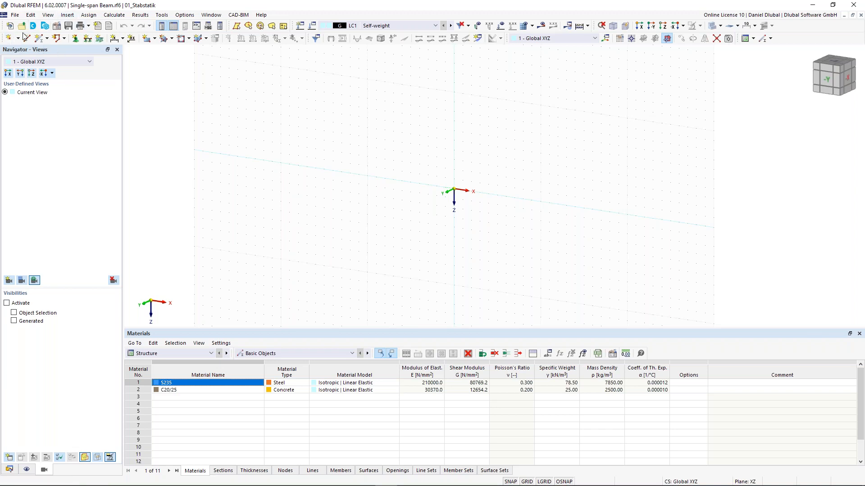
click(9, 38)
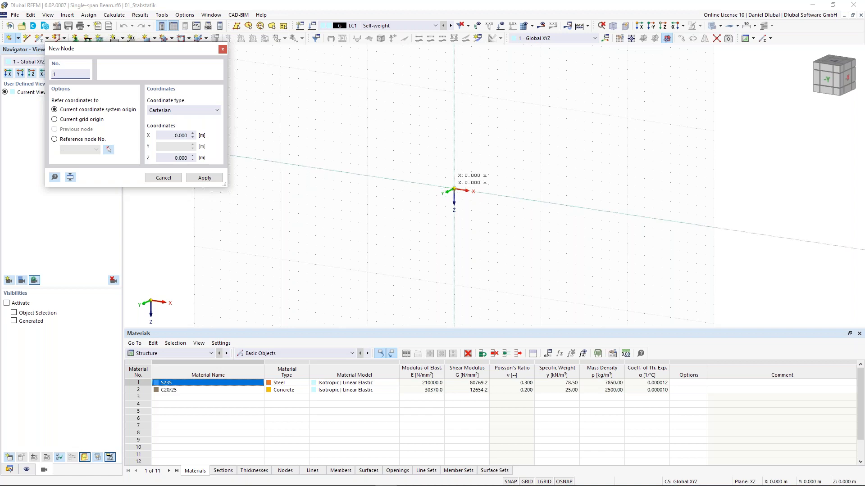
click(454, 189)
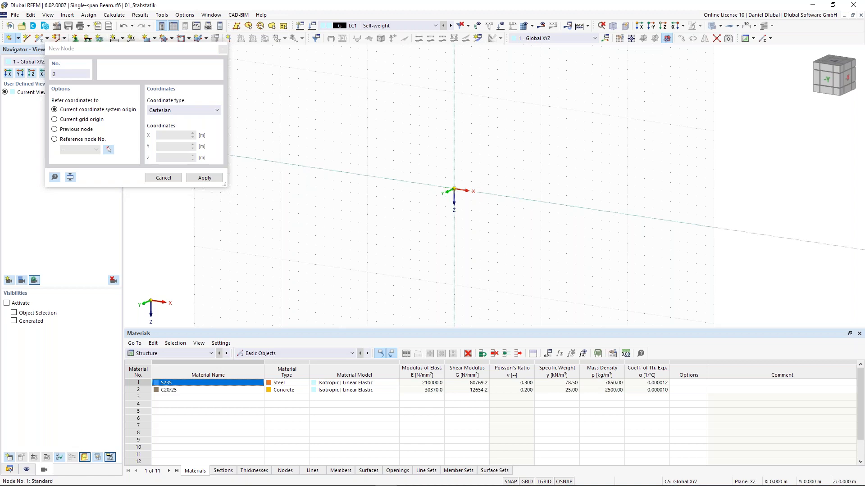
Place the second node on the global X axis at X 7.500 m and Z 0.000 m, and finish node entry.
scroll(524, 195, up, 1)
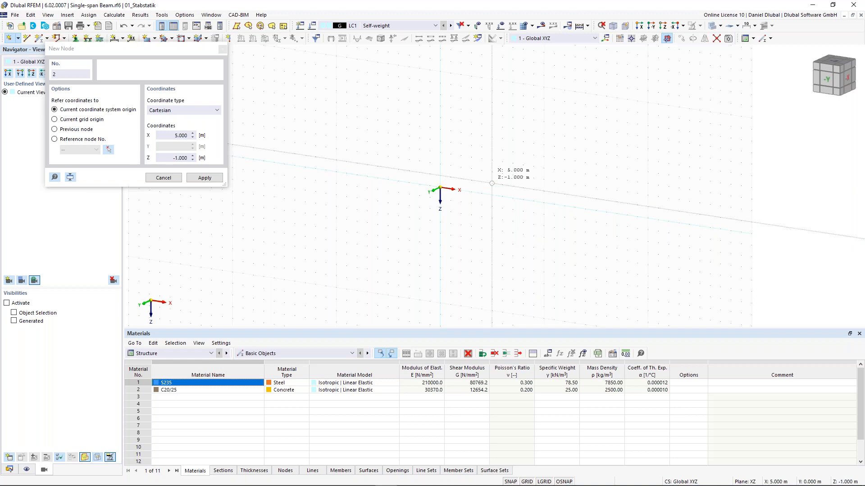
scroll(491, 183, up, 2)
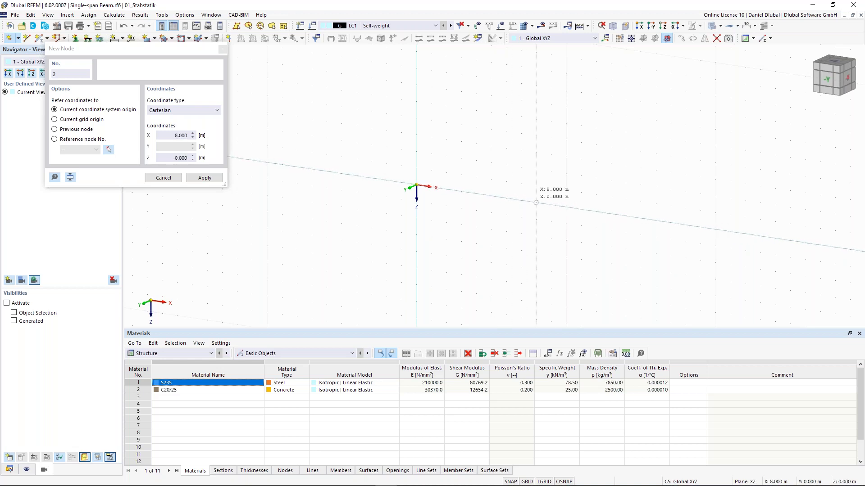
click(176, 134)
double_click(176, 133)
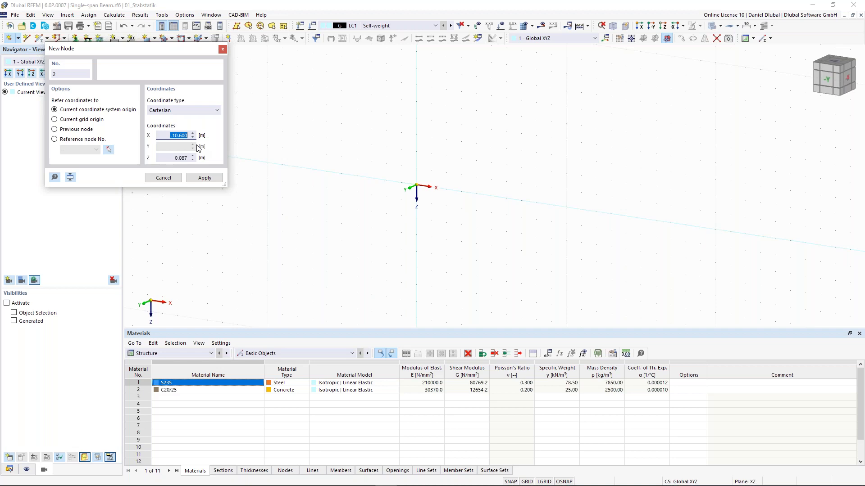
key(Return)
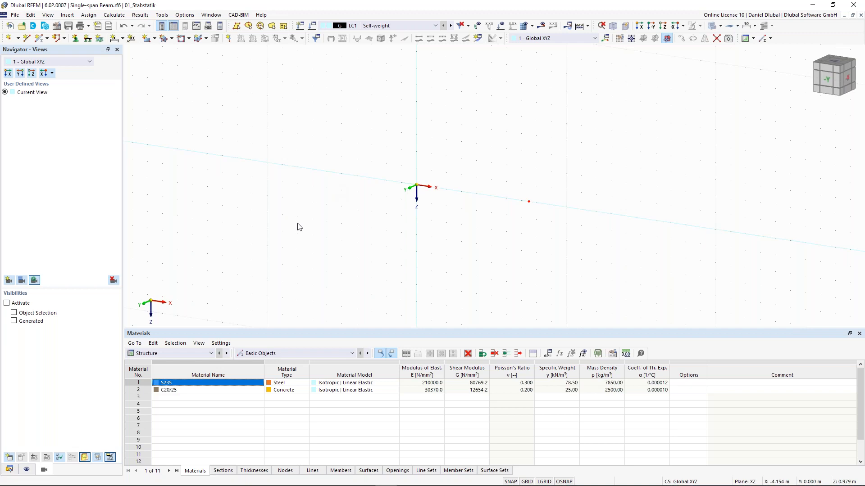
Hide the global coordinate system symbol at the zero point in the display settings.
click(28, 471)
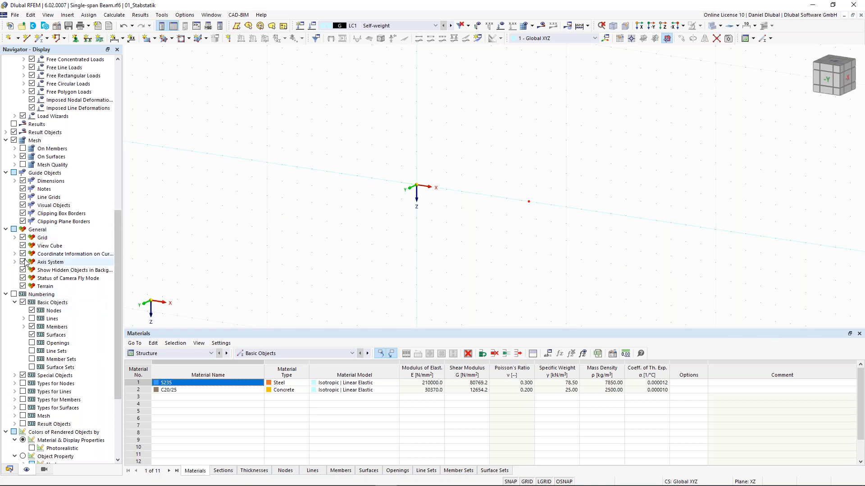
click(15, 262)
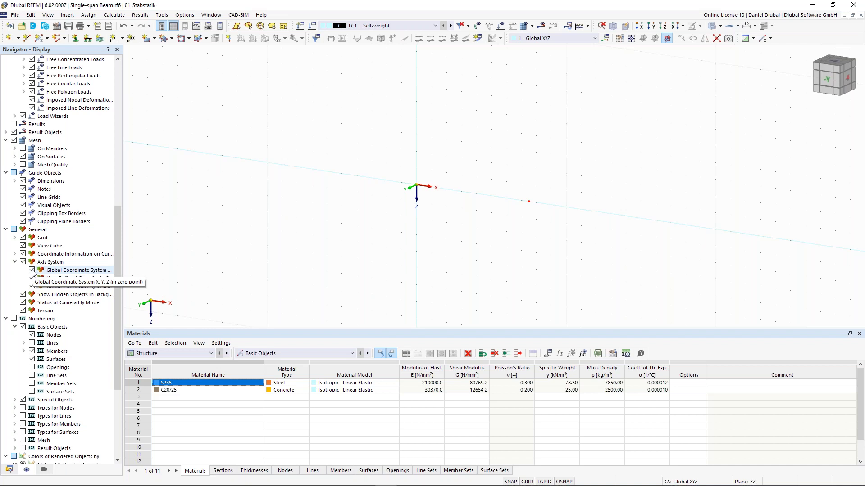
click(32, 270)
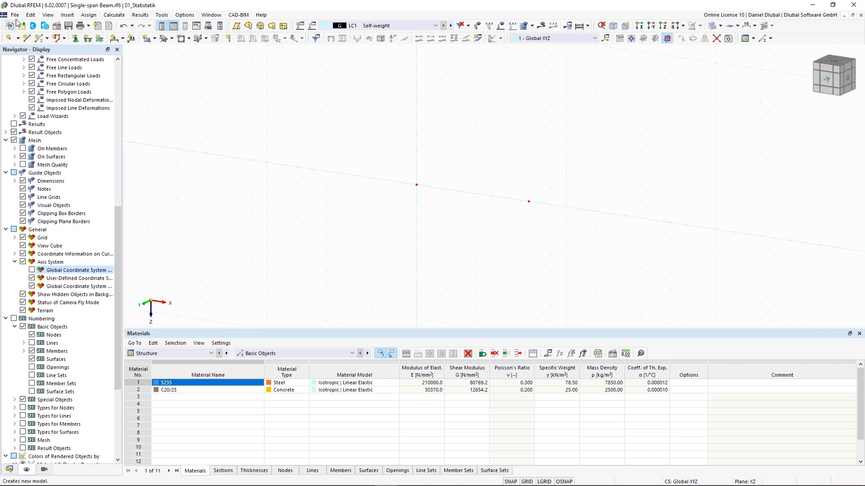
Draw a single line from the origin node to the second node and end the line command.
click(27, 39)
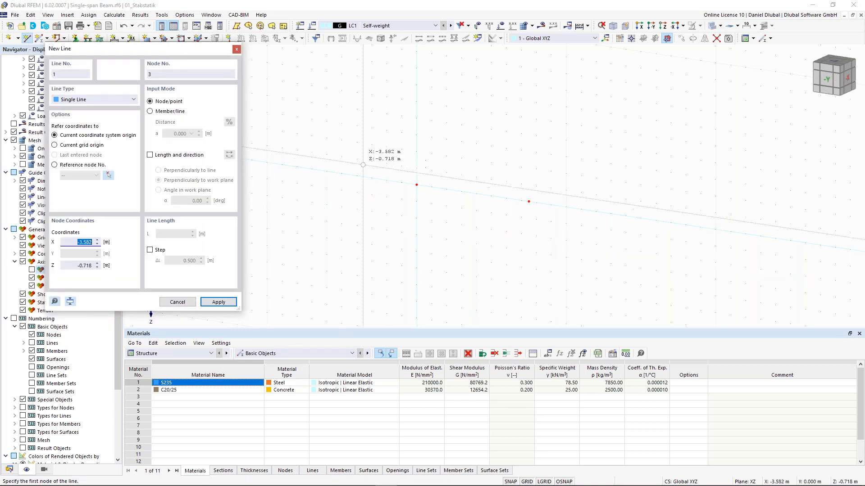
click(422, 185)
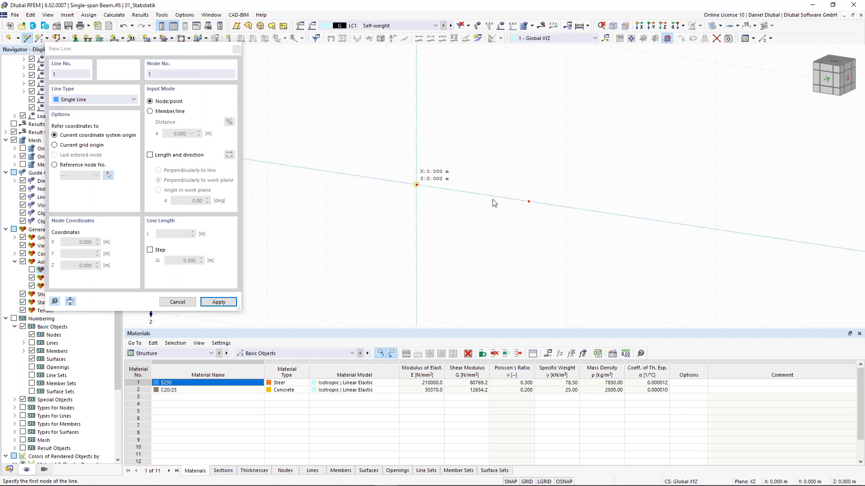
click(528, 201)
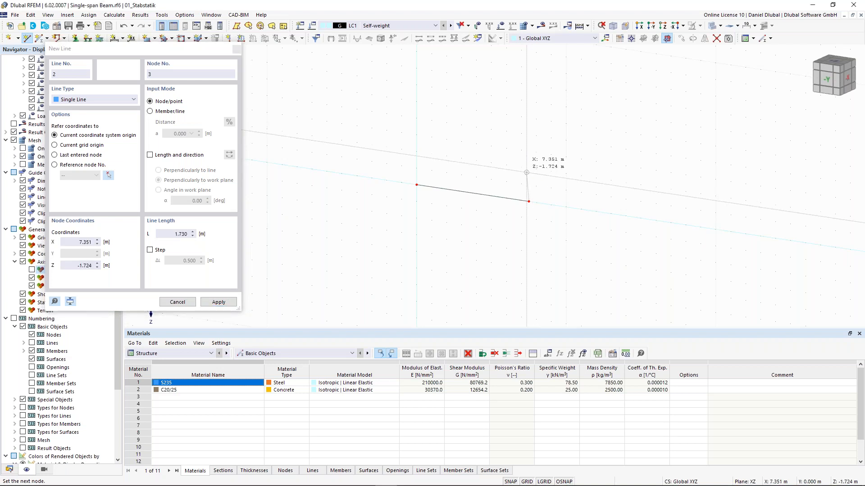
key(Escape)
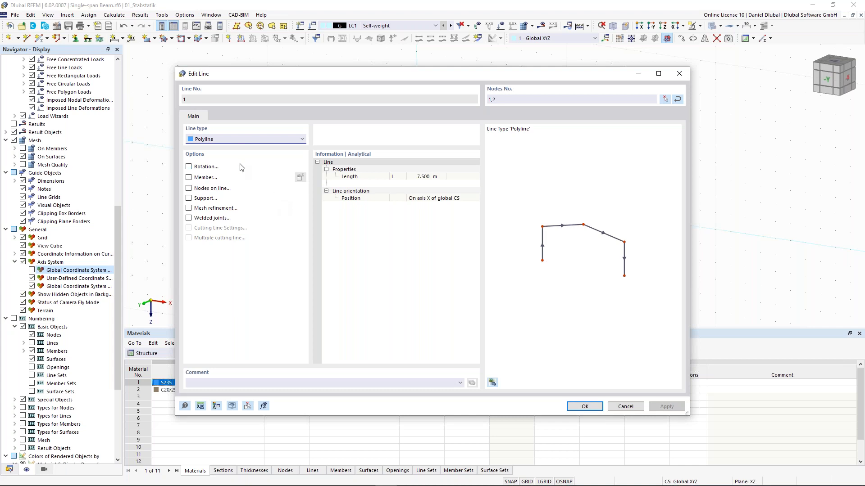
Activate a member on the line between the two nodes and set its member type to Definable Stiffness.
click(188, 178)
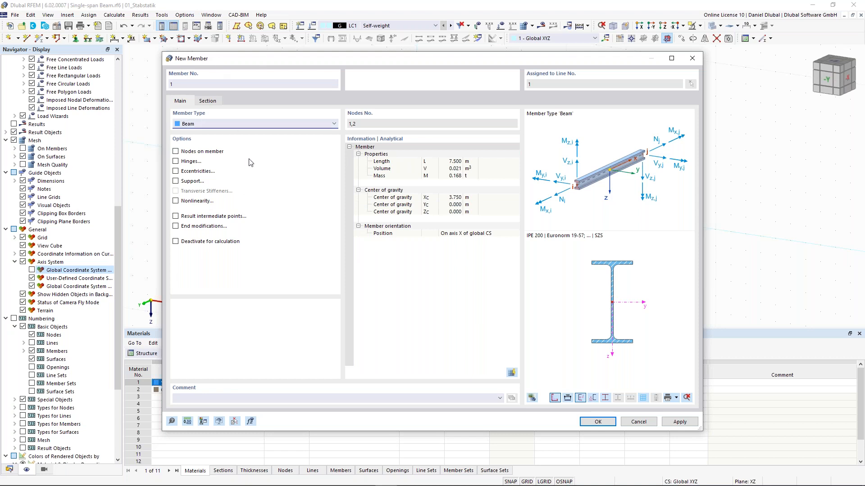
click(214, 124)
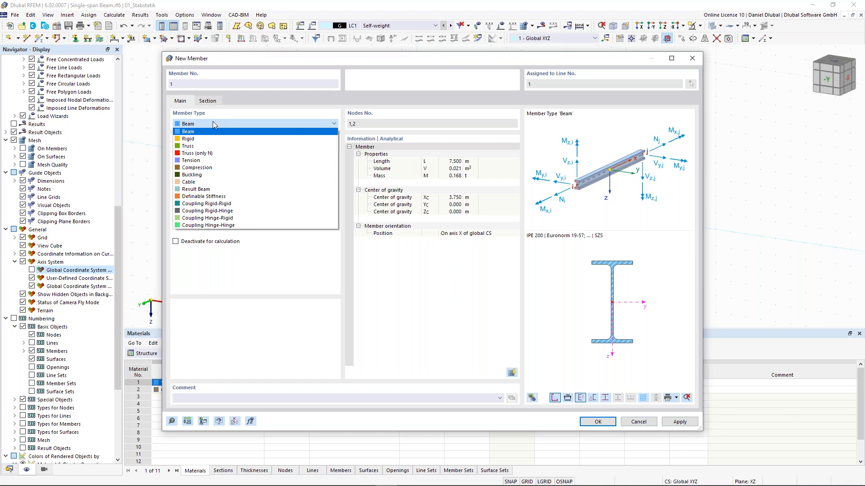
click(217, 197)
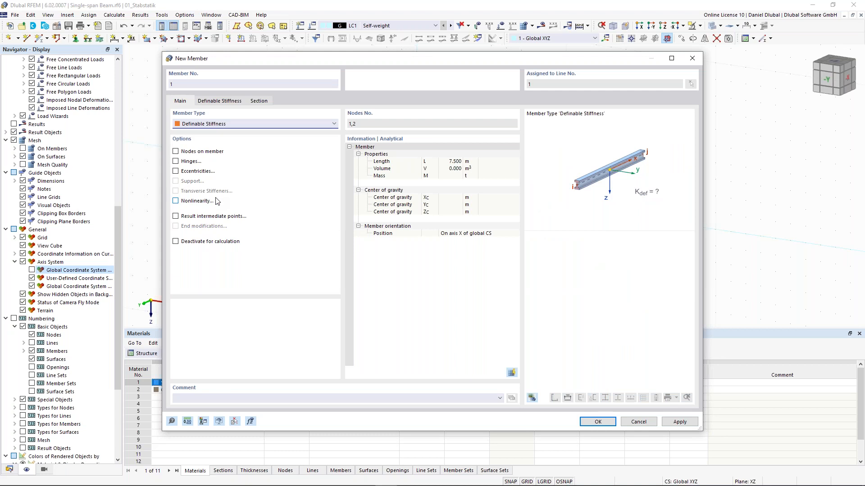
Create a new member definable stiffness with torsional stiffness GIt and bending stiffnesses EIy and EIz of 1.00 kNm² each.
click(221, 103)
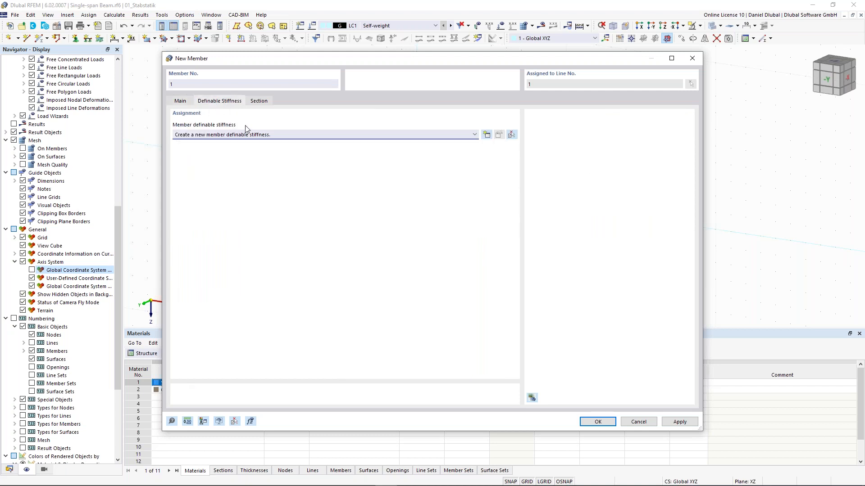
click(486, 136)
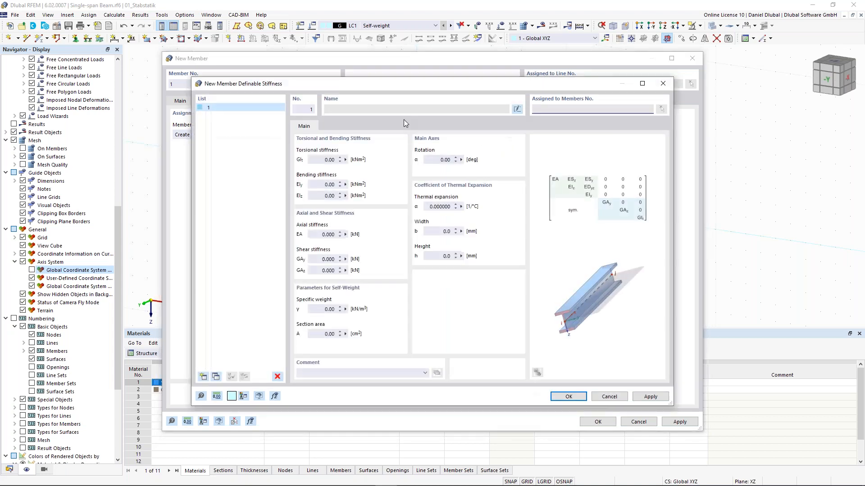
click(318, 161)
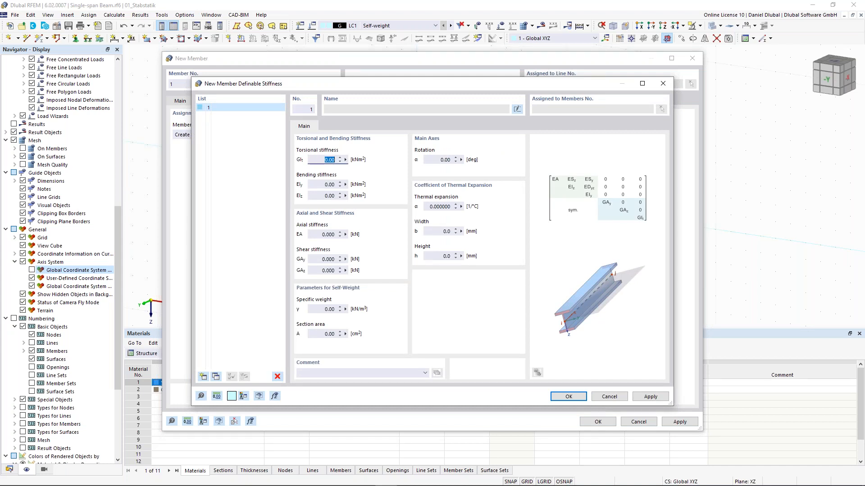
text(1)
key(Tab)
text(1)
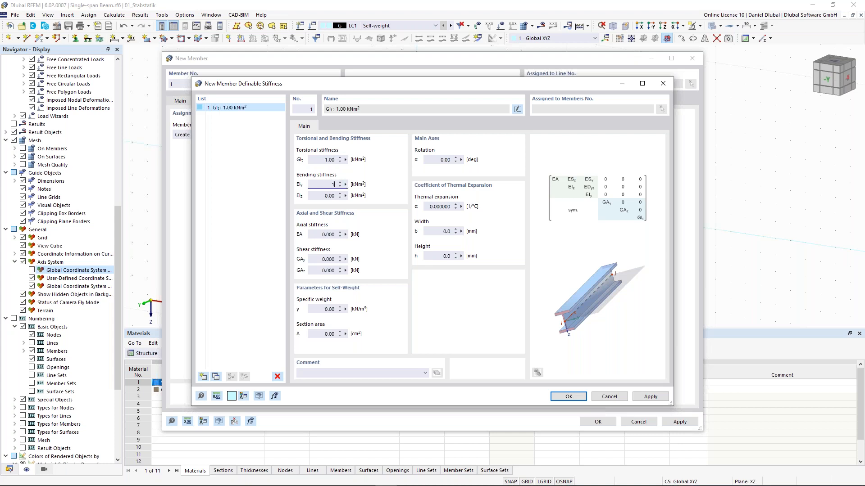
key(Tab)
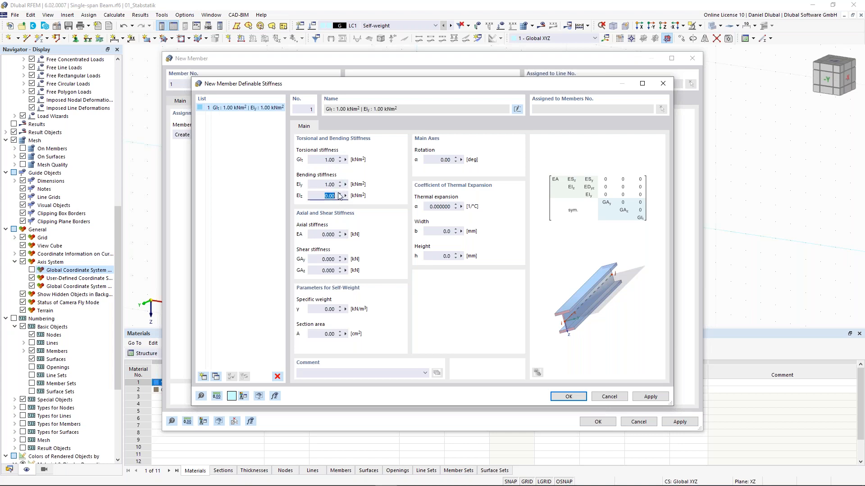
text(1)
key(Tab)
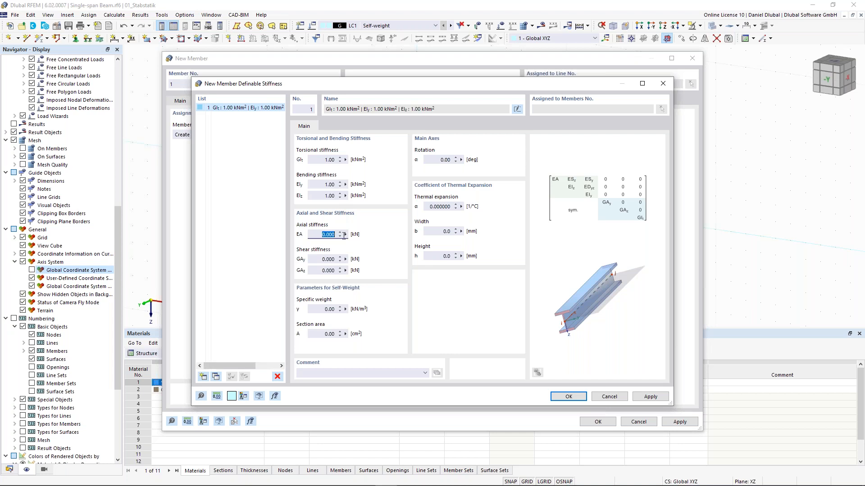
Set the axial stiffness EA and shear stiffnesses GAy and GAz to 1.000 kN each, and accept the definable stiffness.
text(1)
key(Tab)
text(1)
key(Tab)
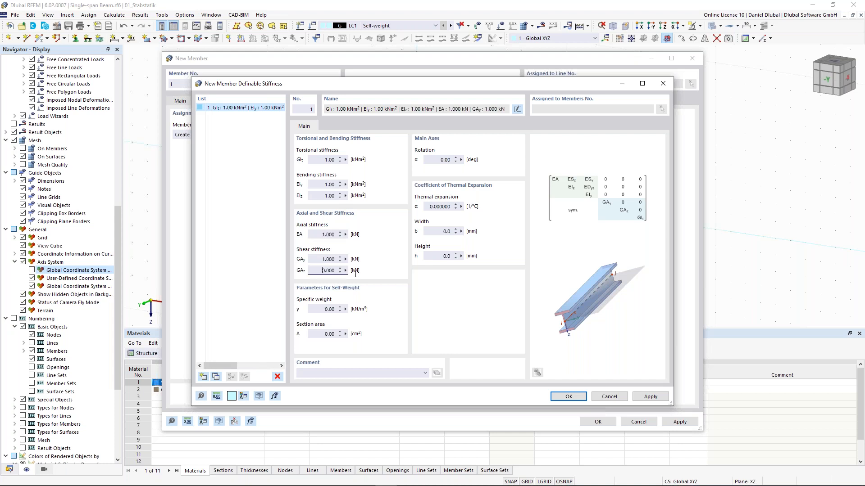
text(1)
click(563, 397)
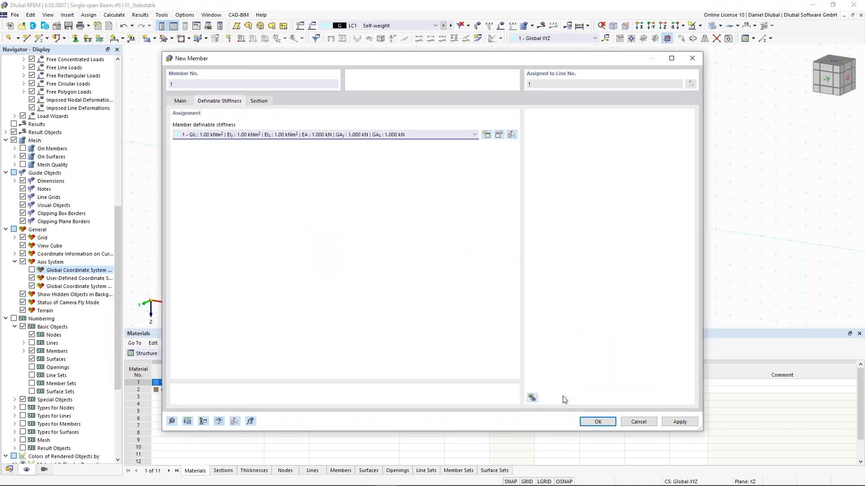
Accept the new definable-stiffness member and apply the edited line to the model.
click(596, 425)
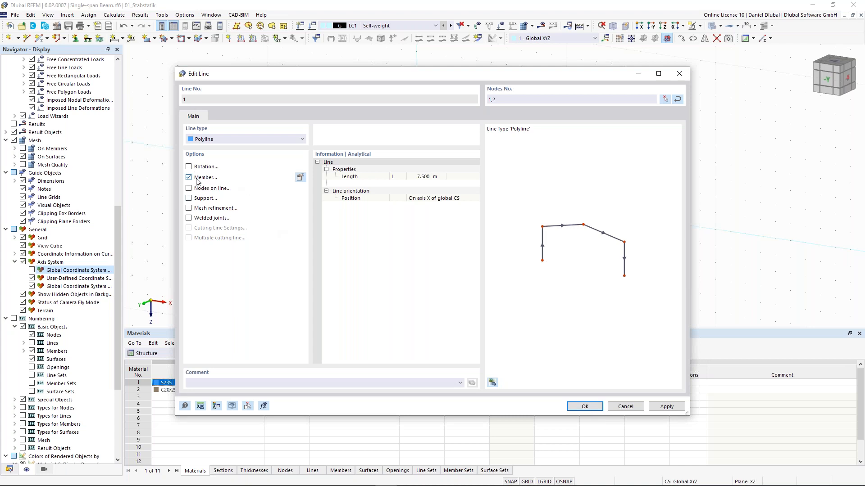
click(586, 407)
scroll(467, 167, up, 1)
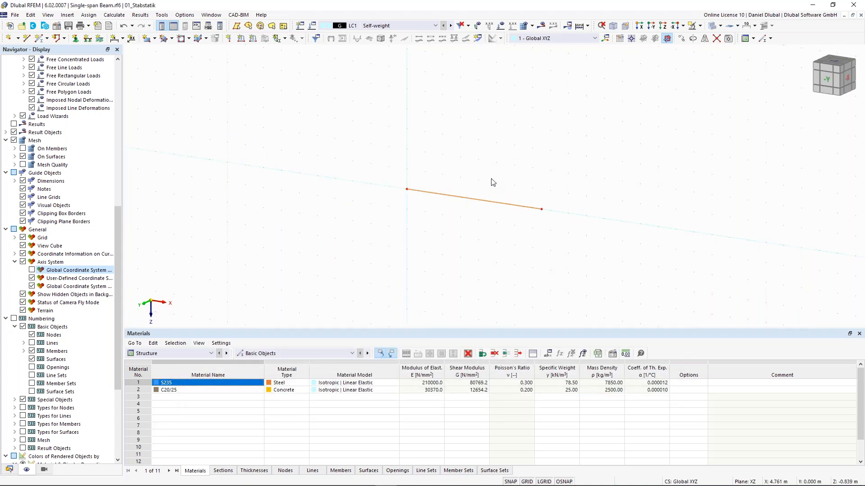
scroll(506, 178, up, 1)
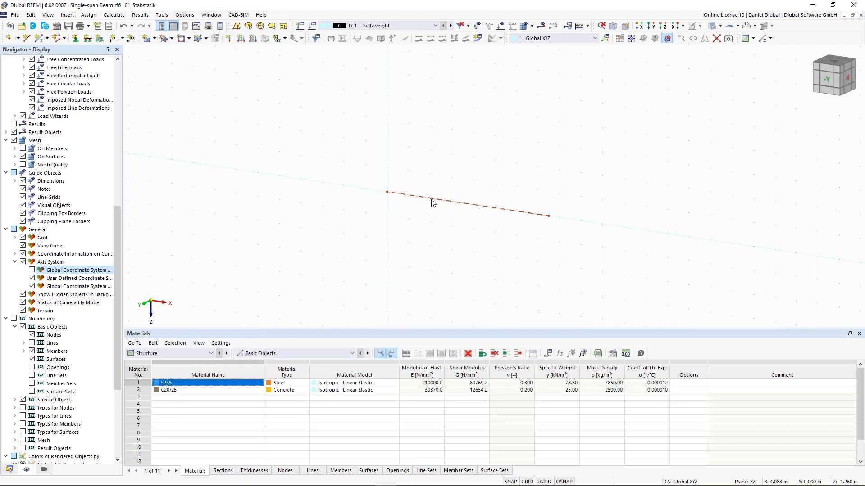
Assign the Hinged nodal support to the beam's start node at the origin.
middle_drag(449, 174, 463, 157)
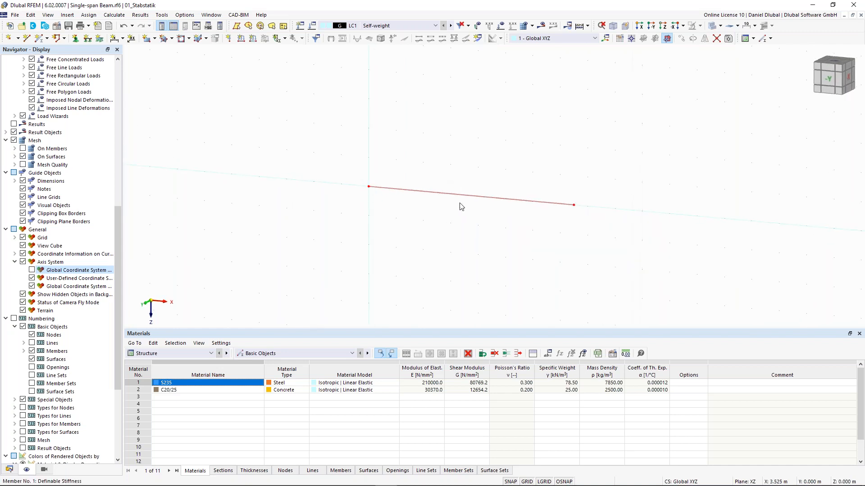
drag(438, 329, 439, 343)
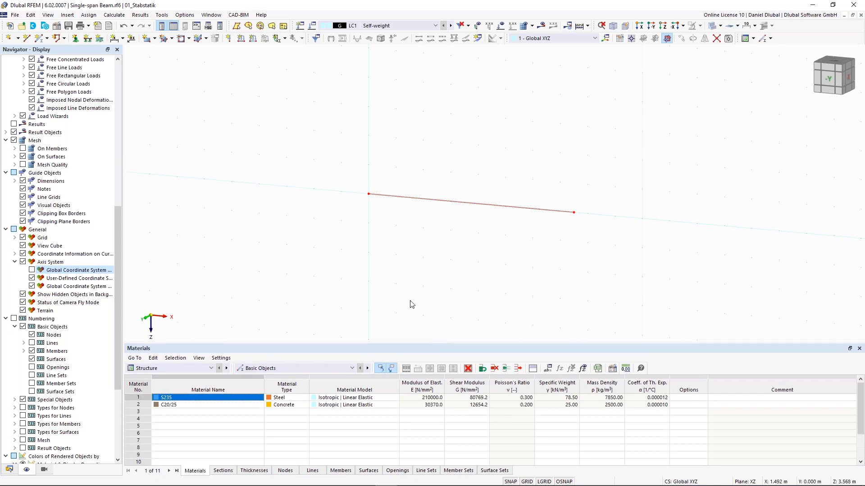
click(75, 38)
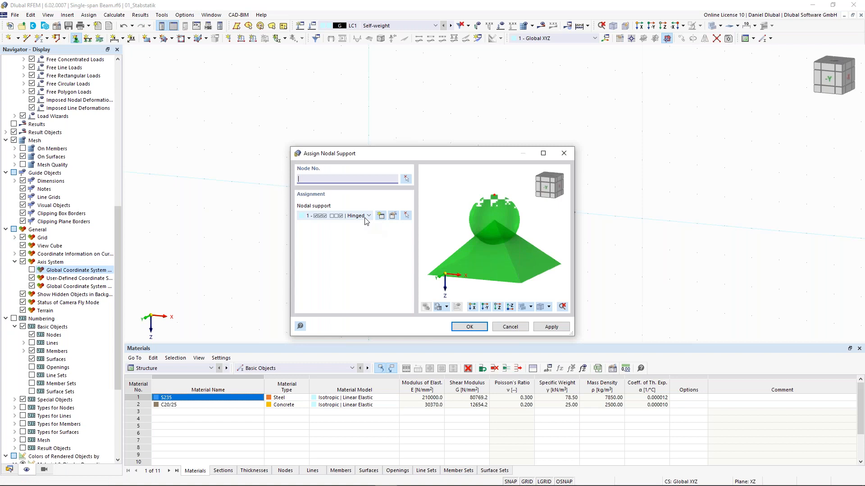
click(364, 218)
click(364, 231)
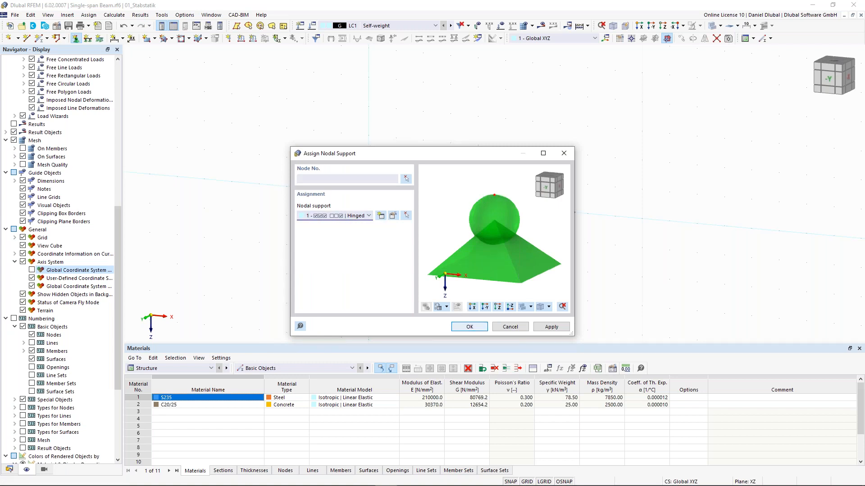
click(470, 327)
drag(344, 141, 391, 222)
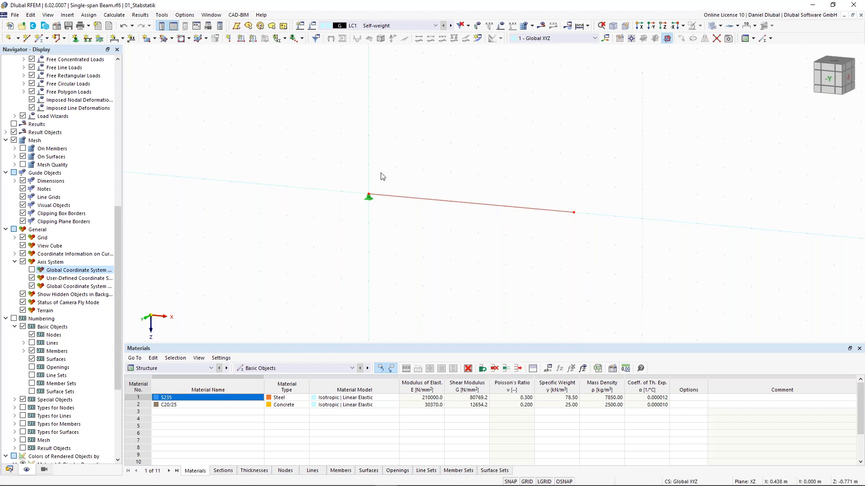
Assign the Roller in X nodal support to the beam's end node.
click(76, 39)
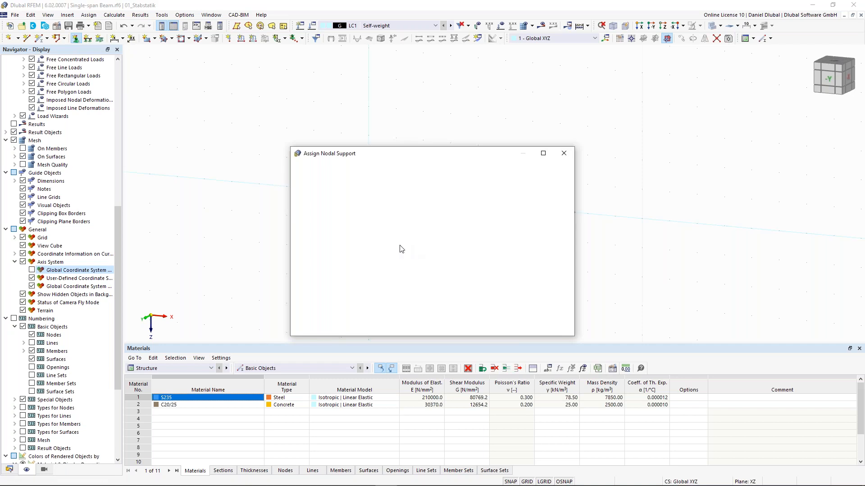
click(368, 216)
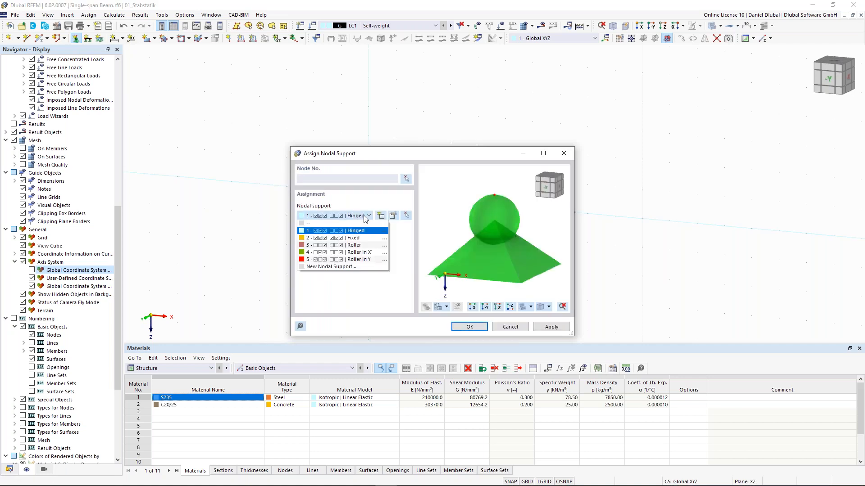
click(373, 253)
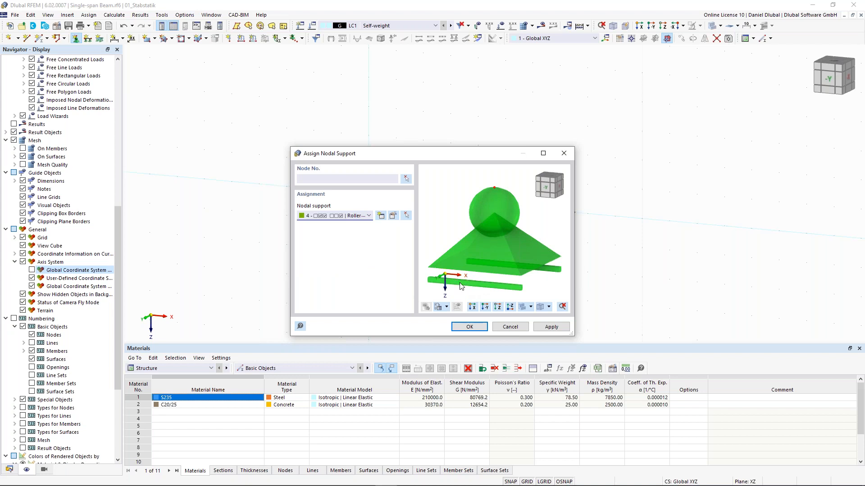
click(475, 331)
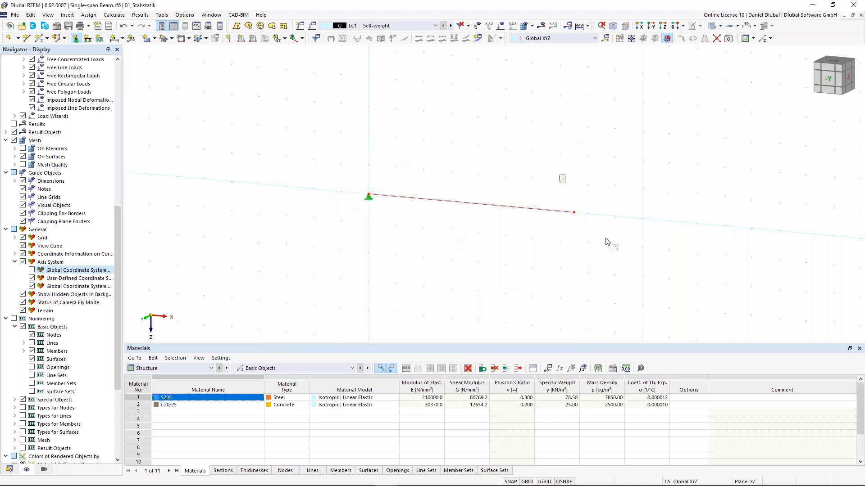
drag(611, 247, 612, 248)
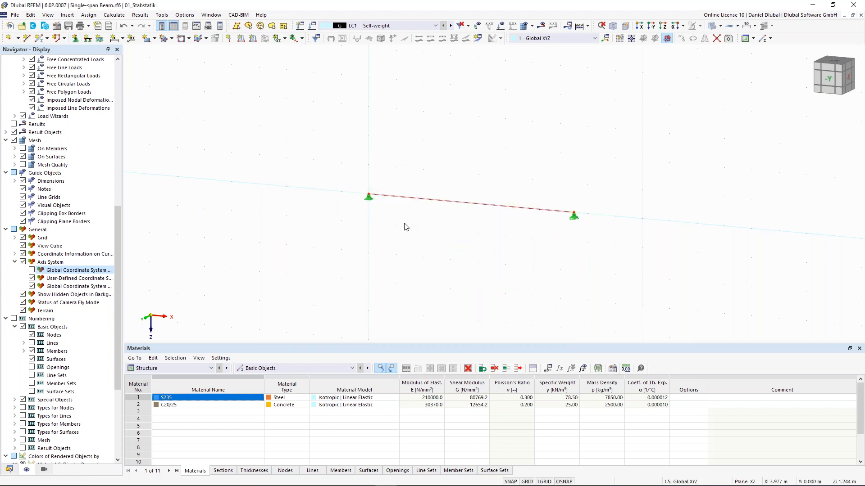
Enlarge the display size of the nodal support symbols in the model view.
right_click(368, 201)
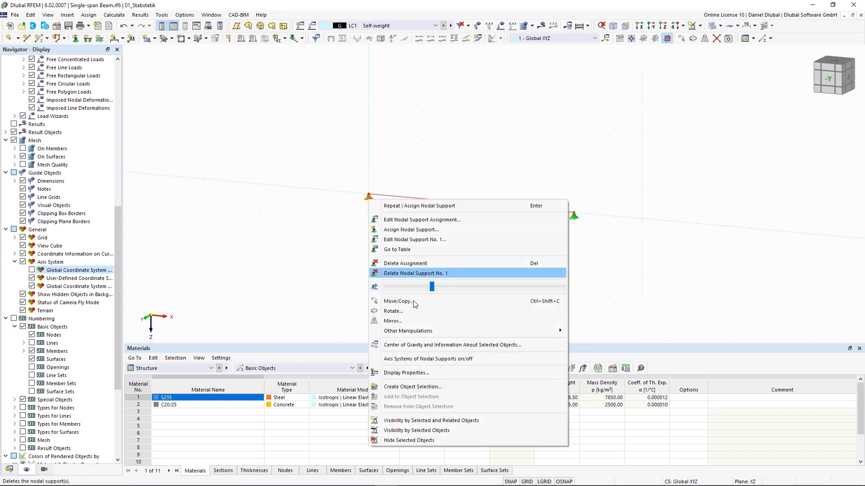
drag(431, 286, 471, 289)
click(626, 214)
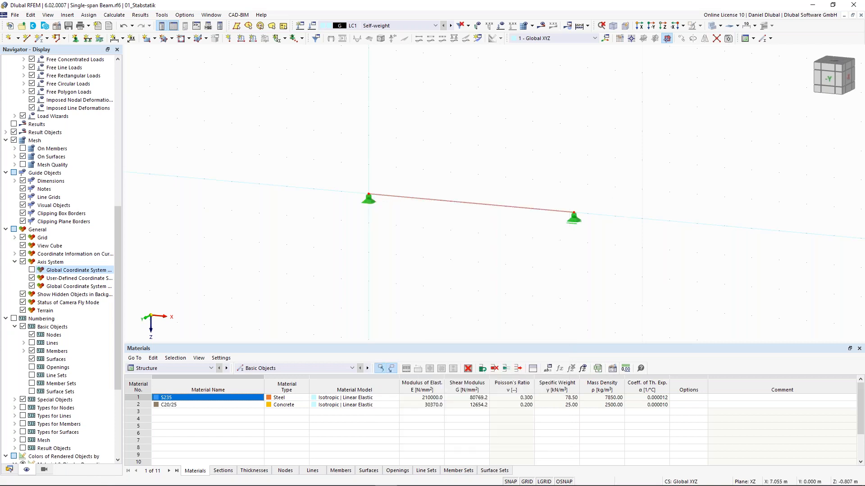
right_click(502, 212)
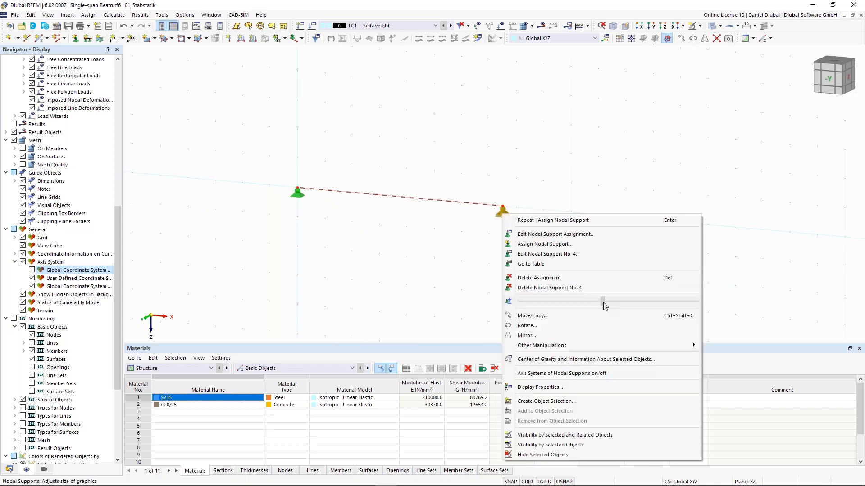
drag(617, 306, 629, 304)
click(540, 145)
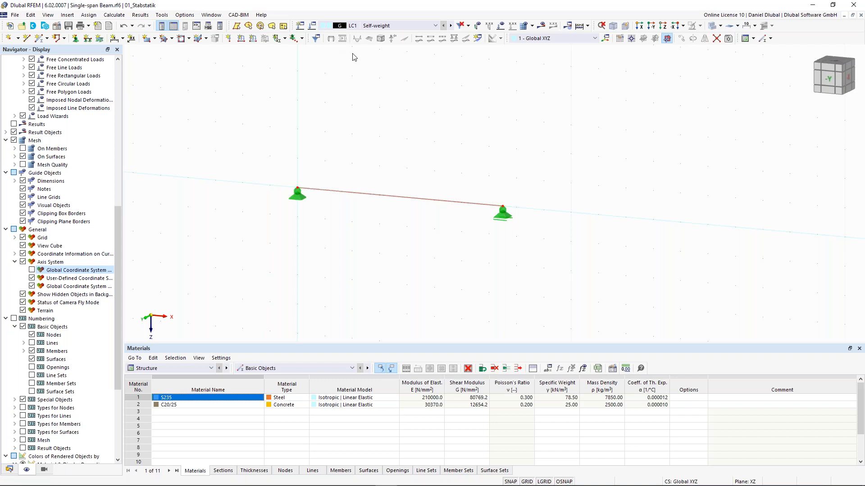
Deactivate self-weight in load case LC1 and rename the load case Test Load.
click(311, 27)
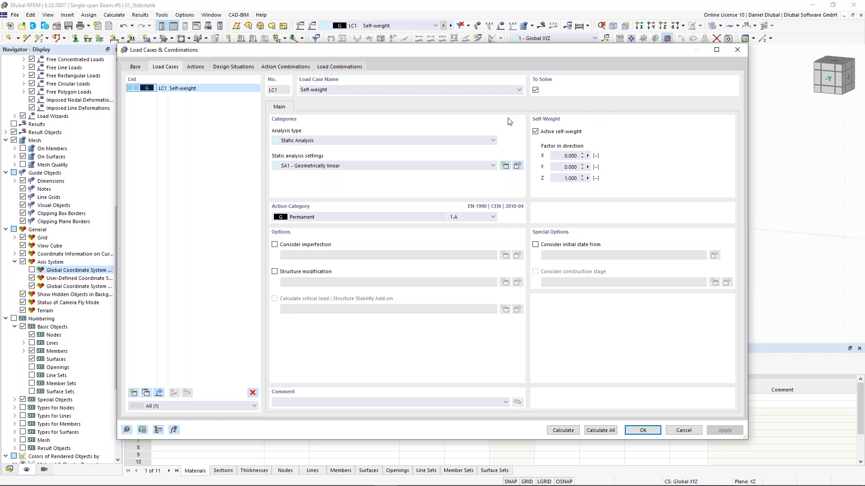
click(541, 136)
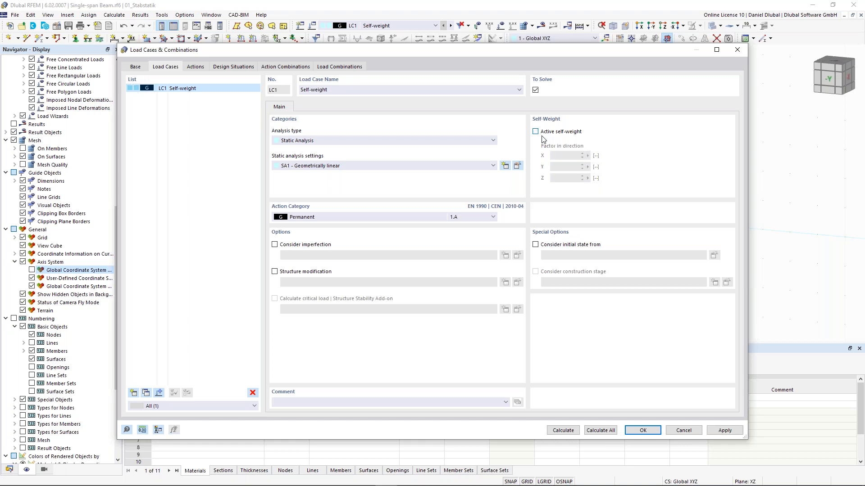
click(331, 90)
double_click(330, 90)
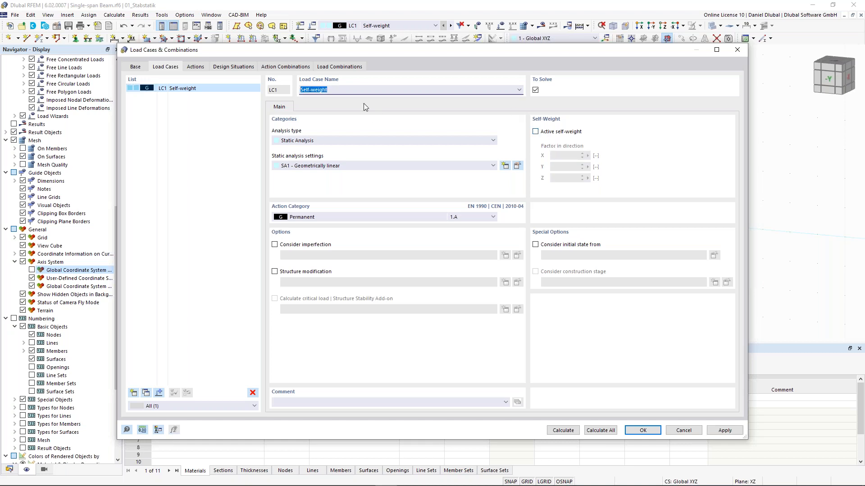
text(Teas)
key(BackSpace)
key(BackSpace)
key(BackSpace)
key(BackSpace)
key(BackSpace)
text(st Load)
click(640, 433)
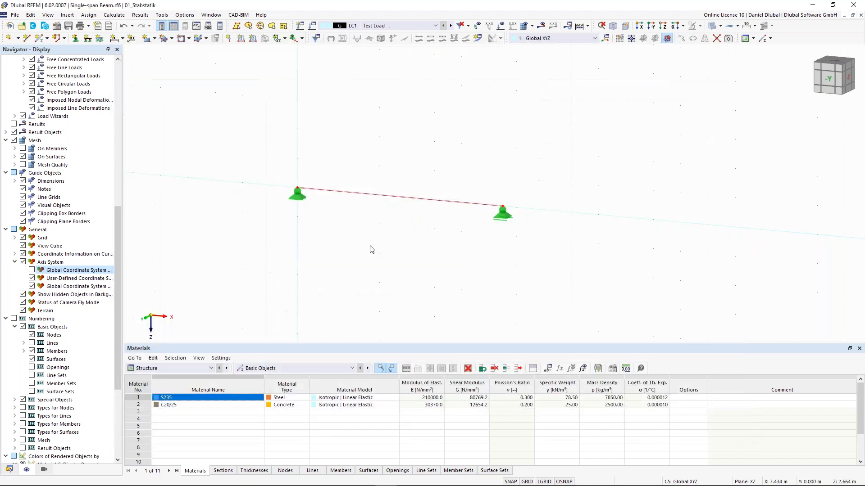
Create an On Member node 4.5 m from the start of the beam without dividing the member.
scroll(371, 181, up, 1)
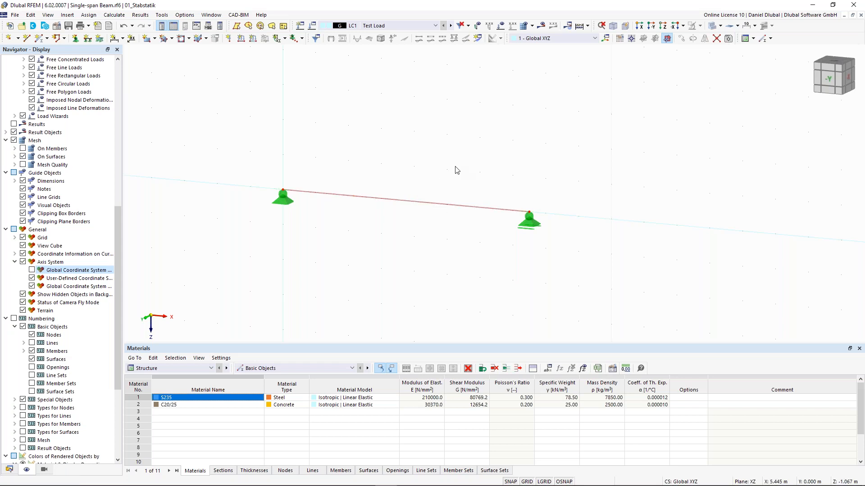
right_click(445, 209)
mouse_move(622, 235)
mouse_move(679, 312)
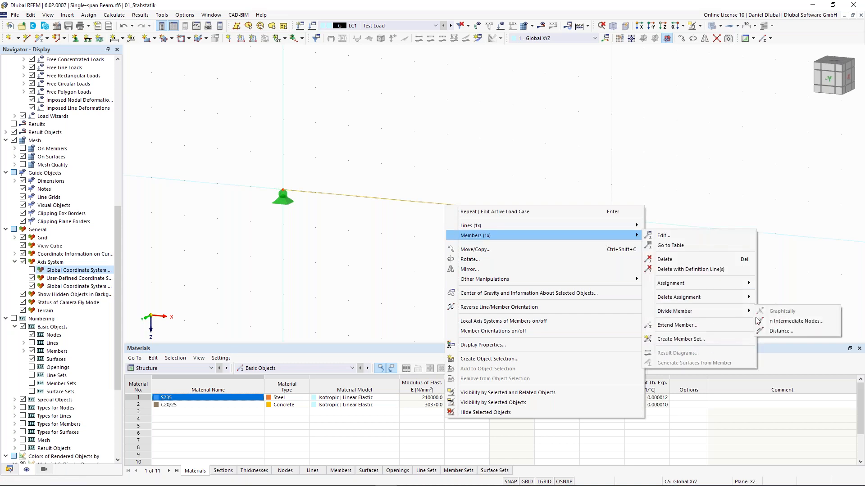
click(792, 331)
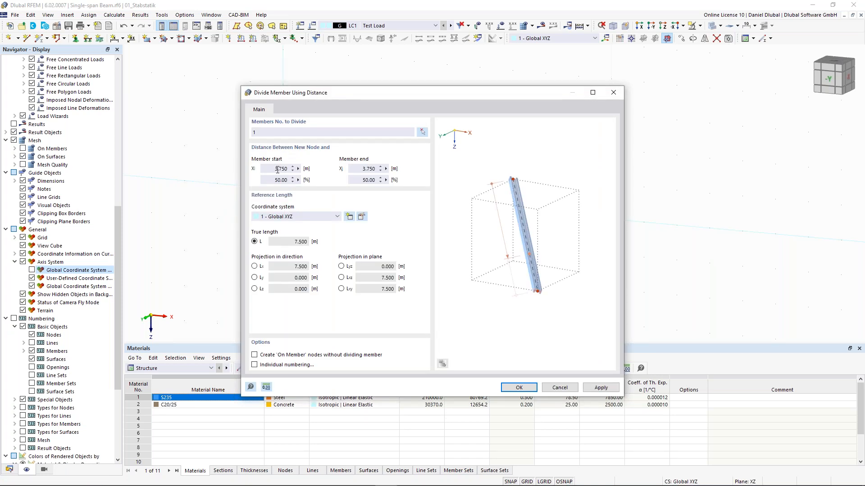
click(304, 171)
text(4,5)
click(368, 169)
click(280, 355)
click(518, 388)
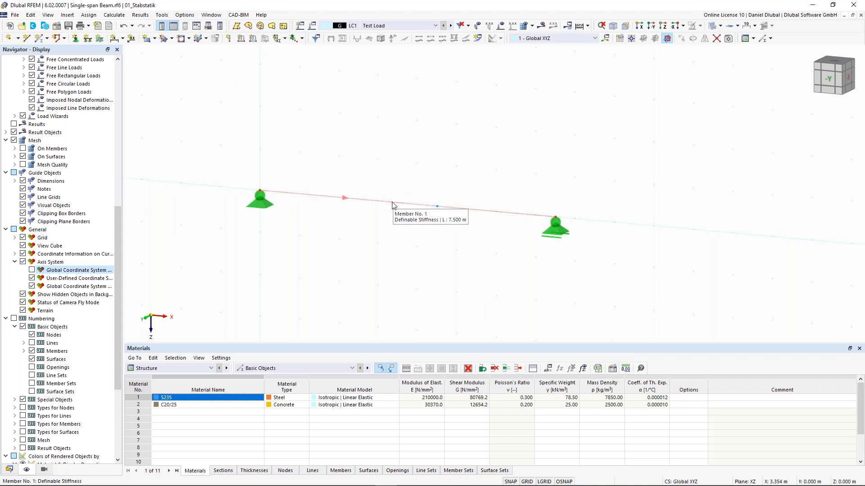
Apply a nodal load with force FZ of 10 kN to the intermediate node in load case LC1.
click(437, 208)
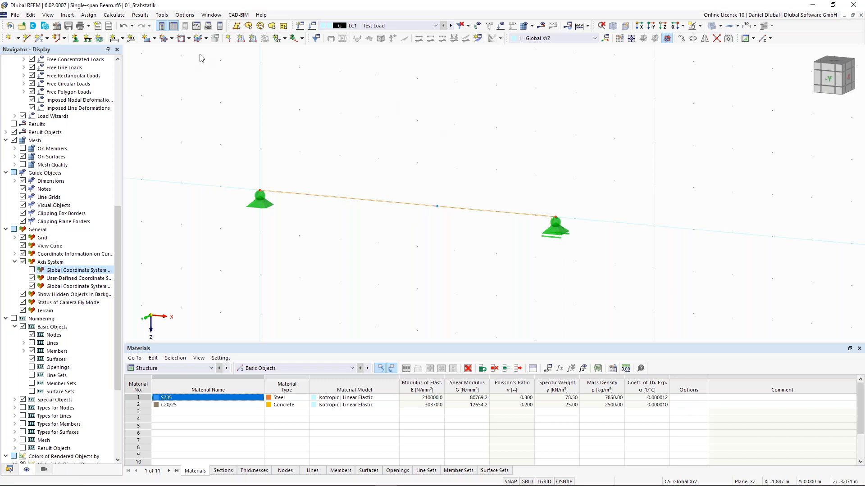
click(229, 38)
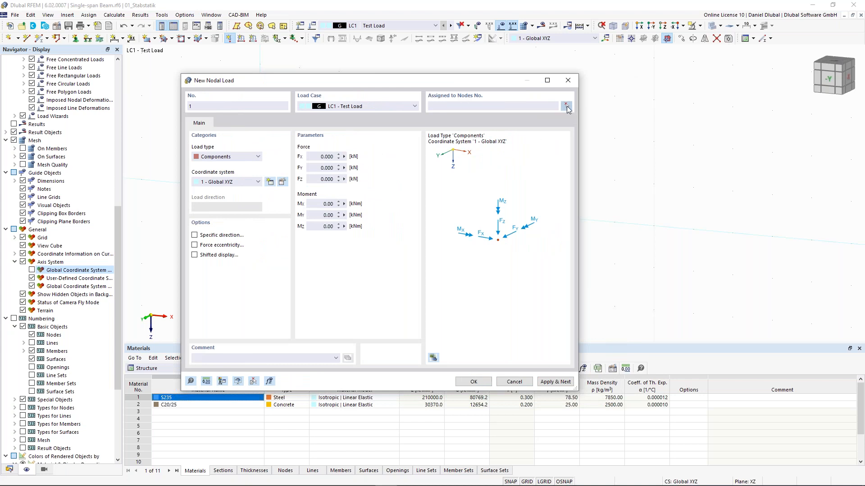
click(567, 106)
drag(421, 181, 453, 233)
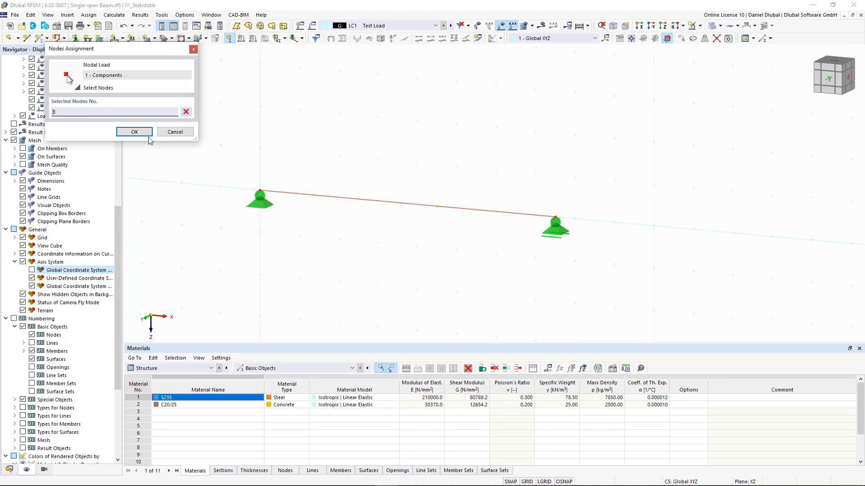
click(148, 133)
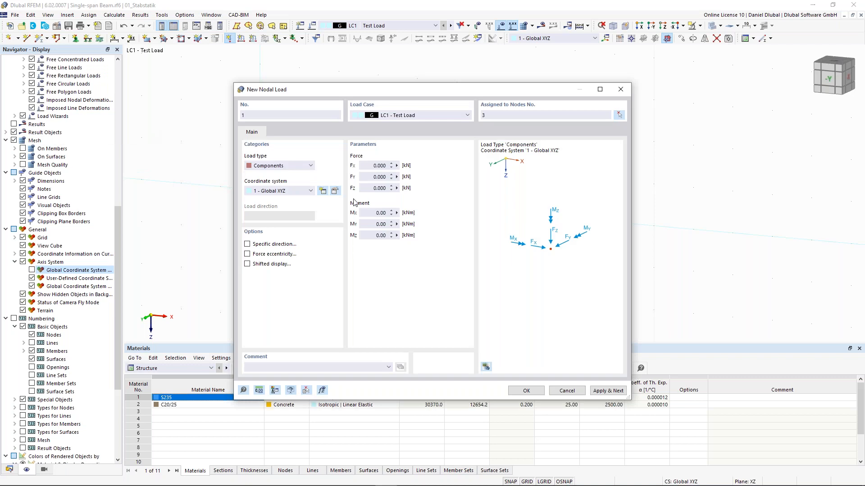
click(380, 189)
text(10)
click(528, 393)
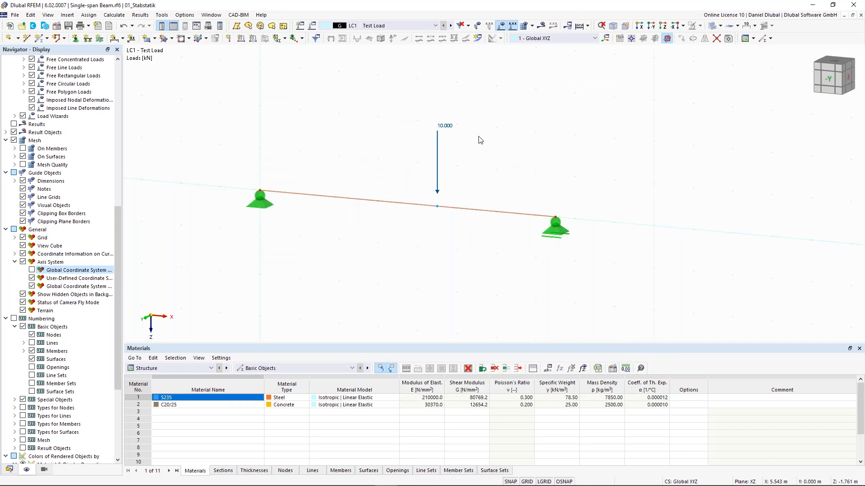
Request the results of load case LC1 Test Load and run its calculation.
scroll(480, 141, down, 2)
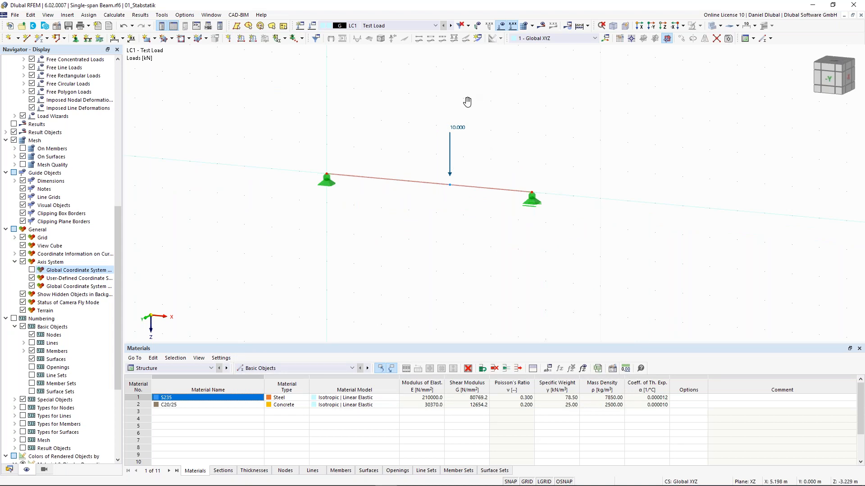
middle_drag(467, 102, 465, 118)
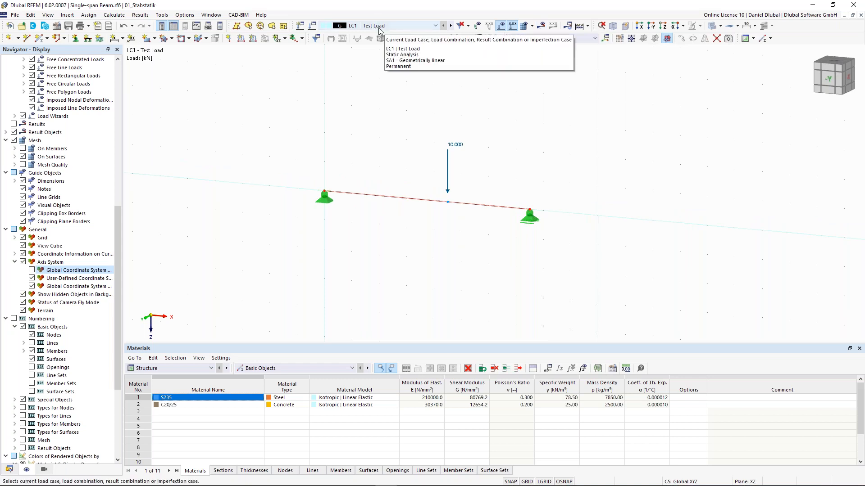
click(587, 27)
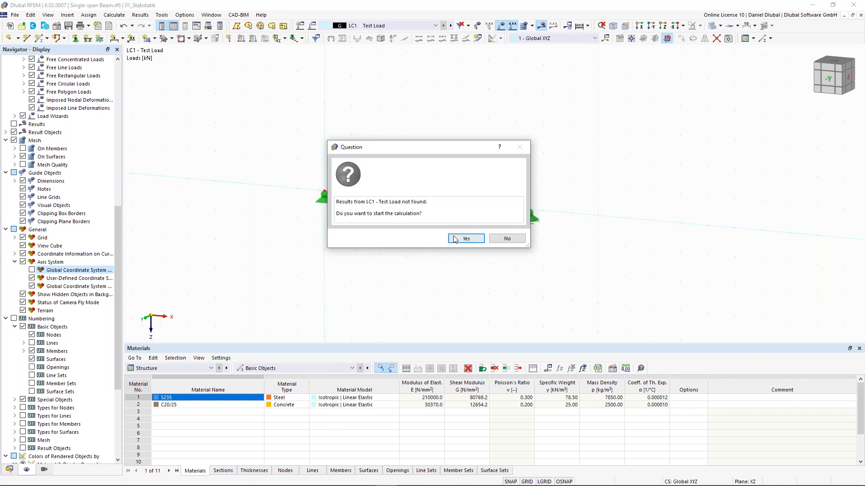
click(469, 240)
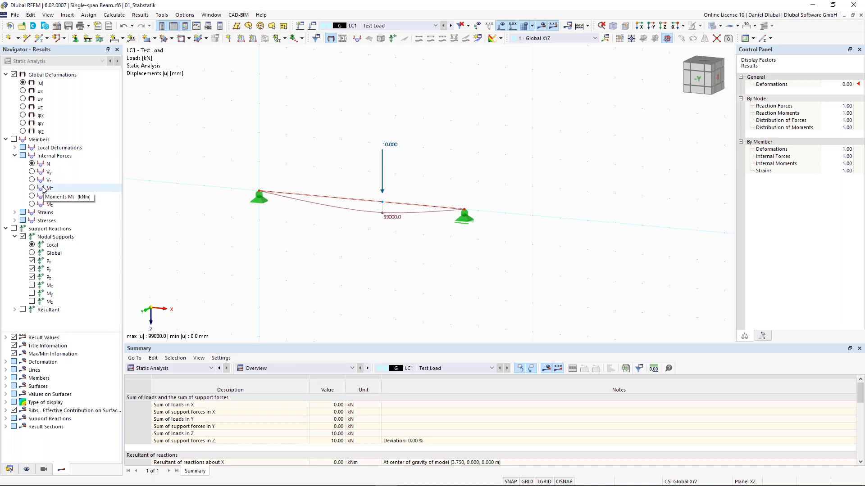
Show the beam's internal force diagrams for Vz and My and turn on the support reactions.
click(14, 140)
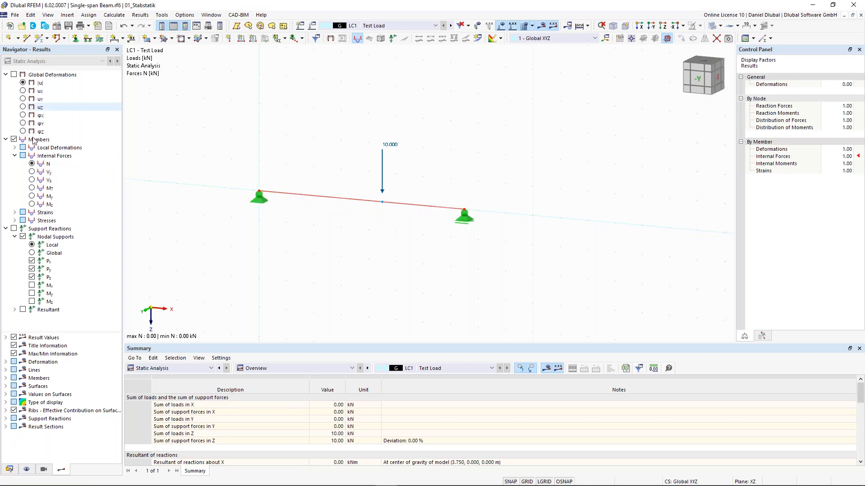
click(32, 180)
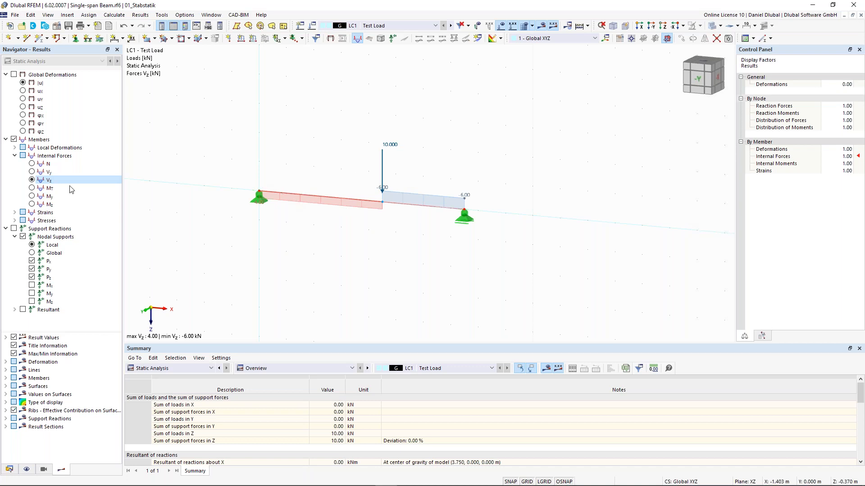
click(32, 196)
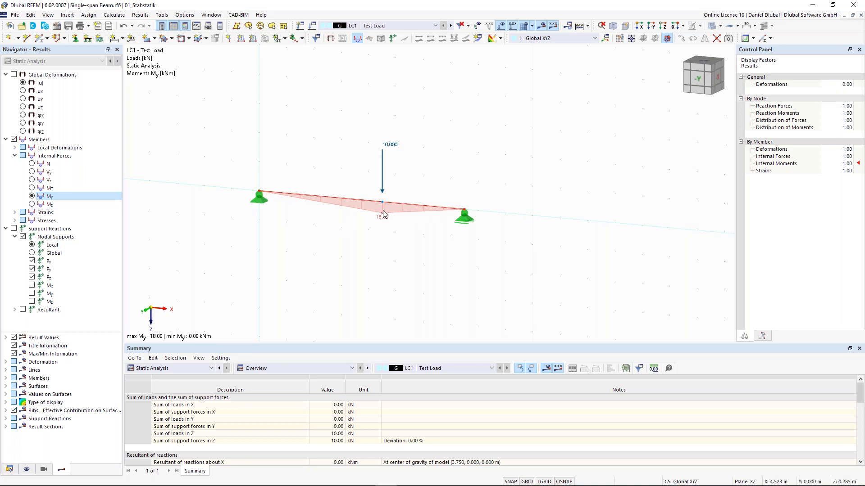
click(14, 229)
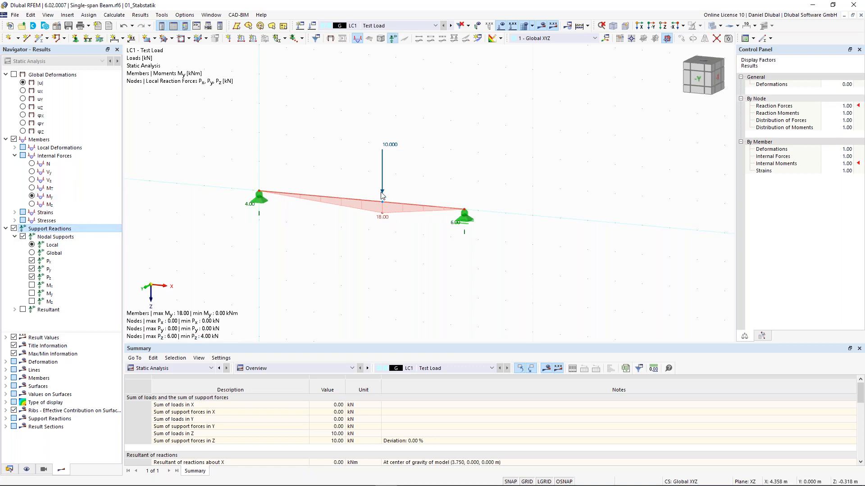
Display the shear force Vz diagram on the beam instead of the moment diagram.
scroll(375, 194, up, 1)
mouse_move(187, 226)
middle_down()
mouse_move(198, 226)
mouse_move(191, 232)
middle_up()
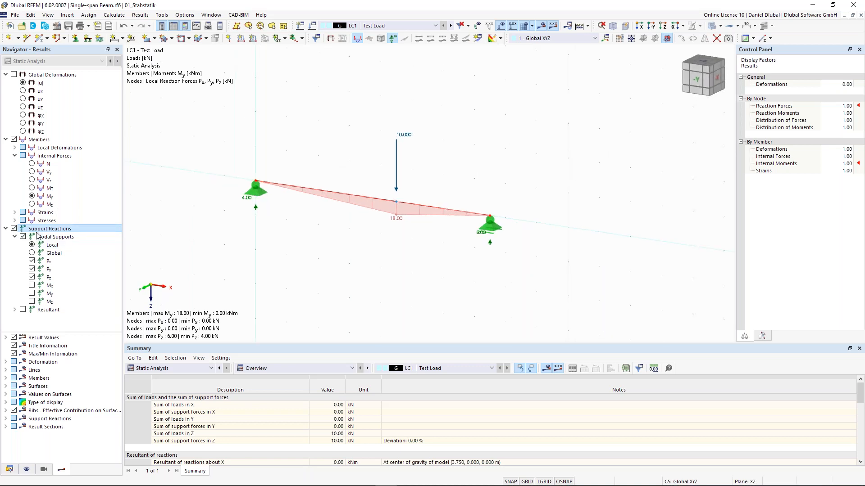
click(32, 180)
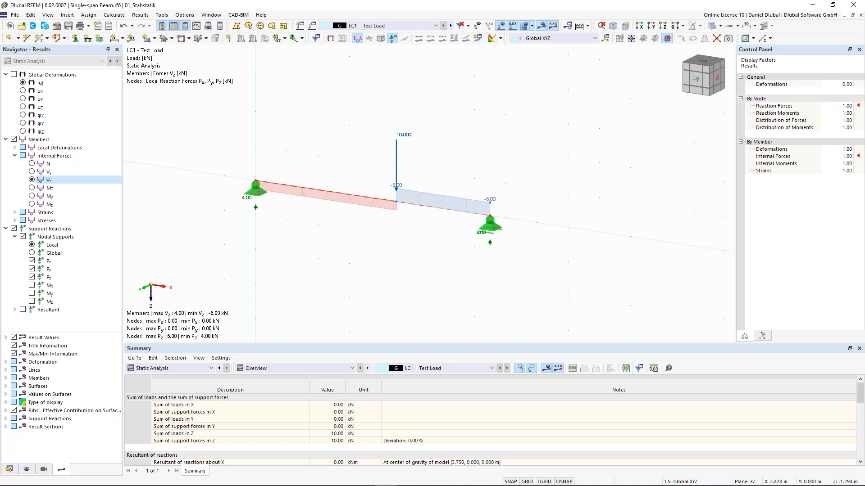
Add a chained linear dimension in the second plane from support to load node to support, placed about 1.55 m below the beam.
scroll(334, 174, up, 2)
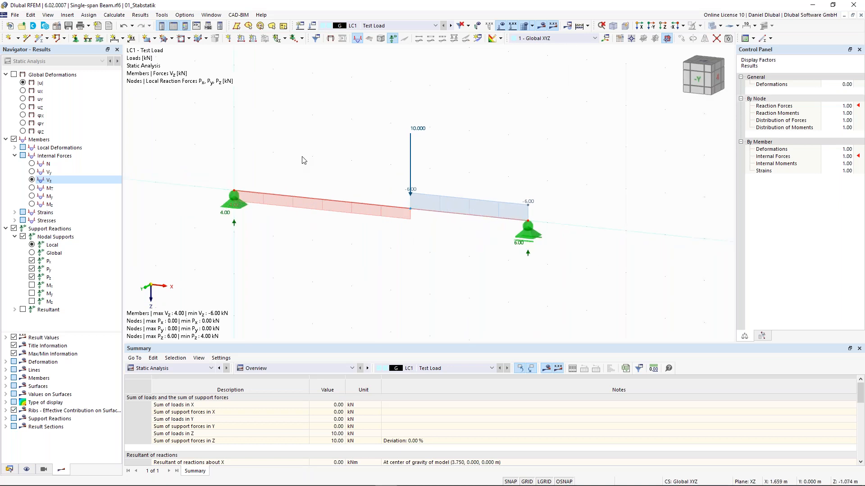
click(125, 39)
click(127, 56)
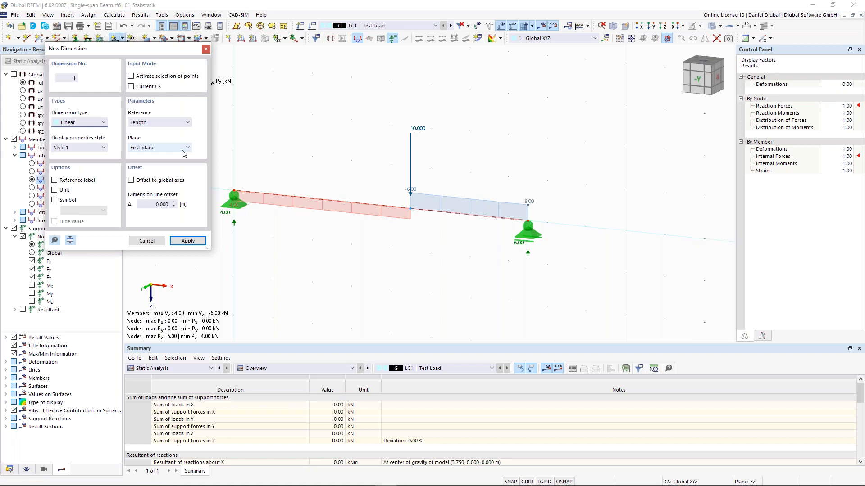
click(411, 209)
click(528, 222)
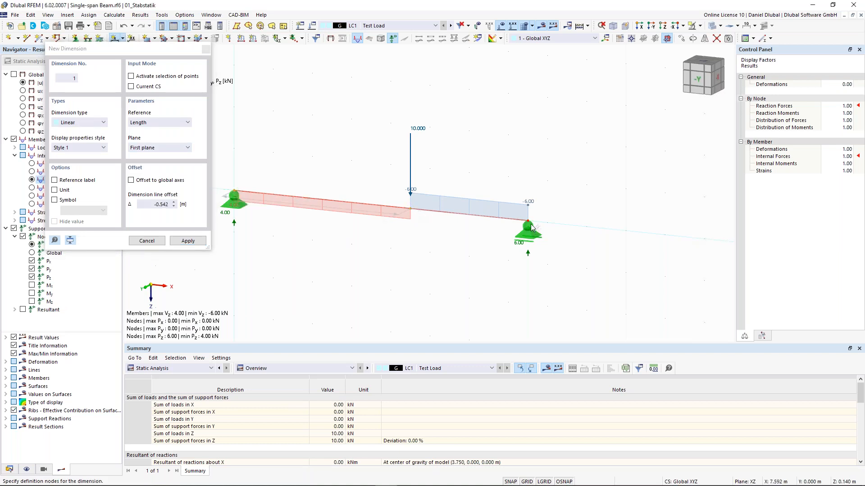
click(165, 146)
click(291, 234)
key(Down)
click(311, 266)
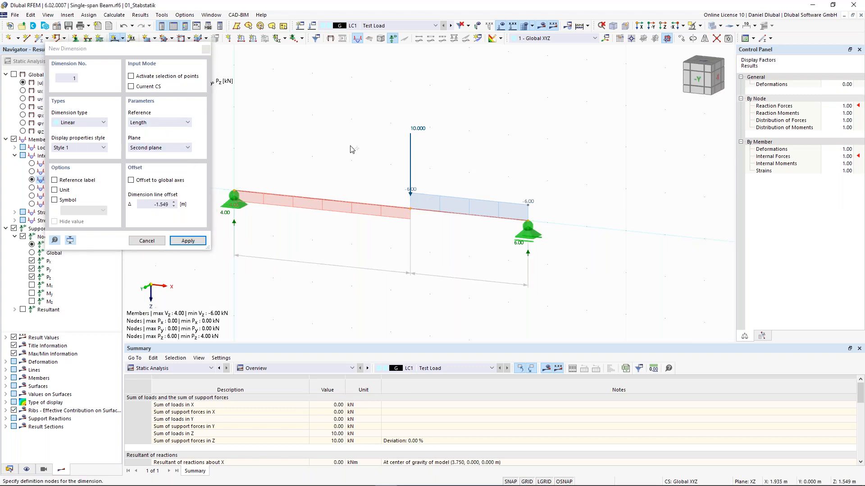
key(Return)
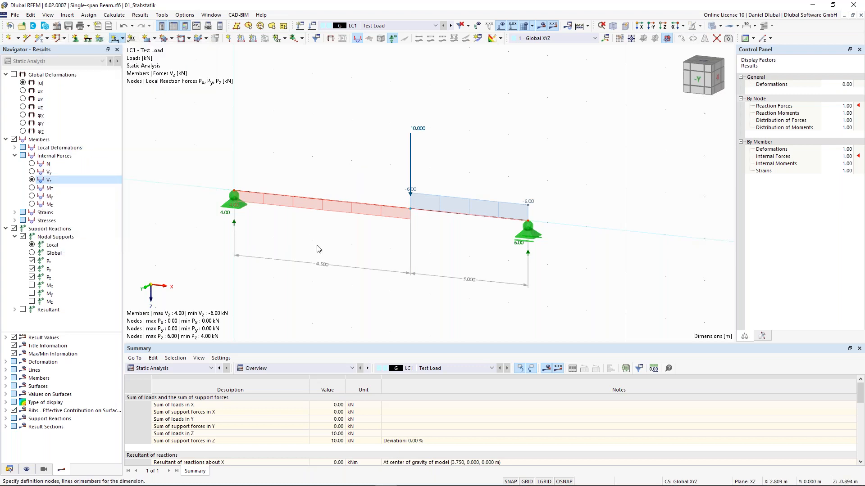
Briefly show the member bottom fibers and member orientations on the beam, and hide both again.
scroll(320, 242, down, 1)
middle_drag(325, 238, 326, 214)
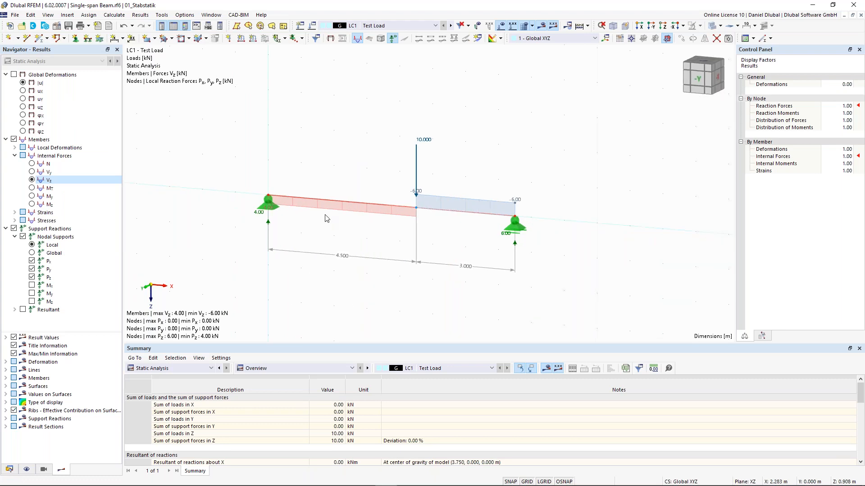
scroll(347, 243, up, 2)
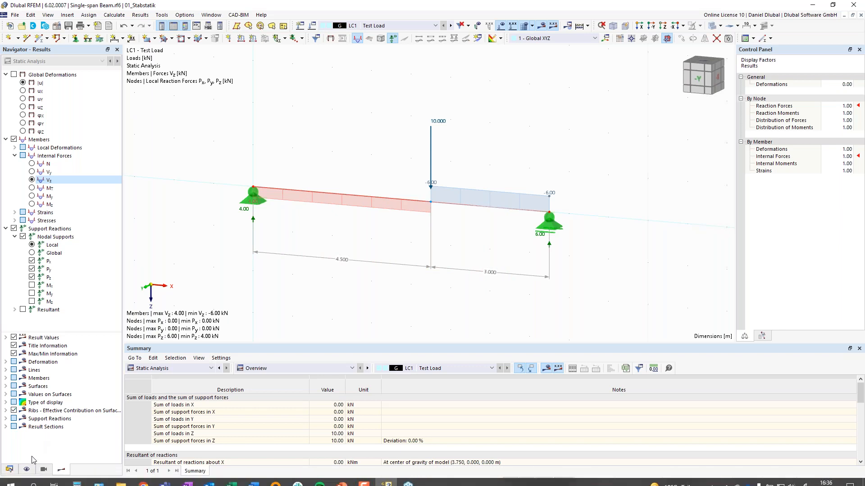
click(27, 469)
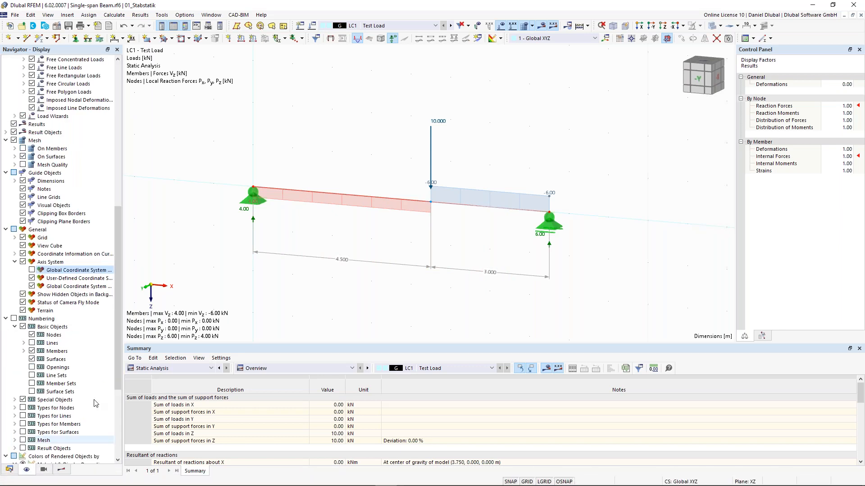
drag(120, 247, 120, 88)
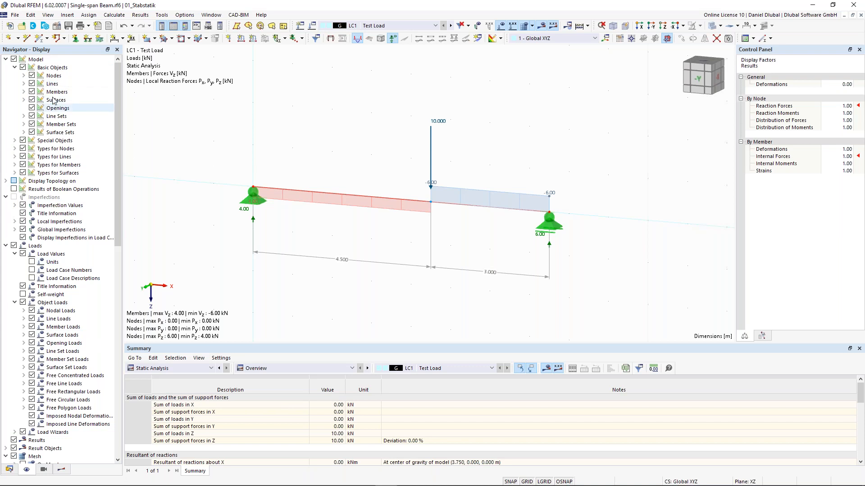
click(24, 91)
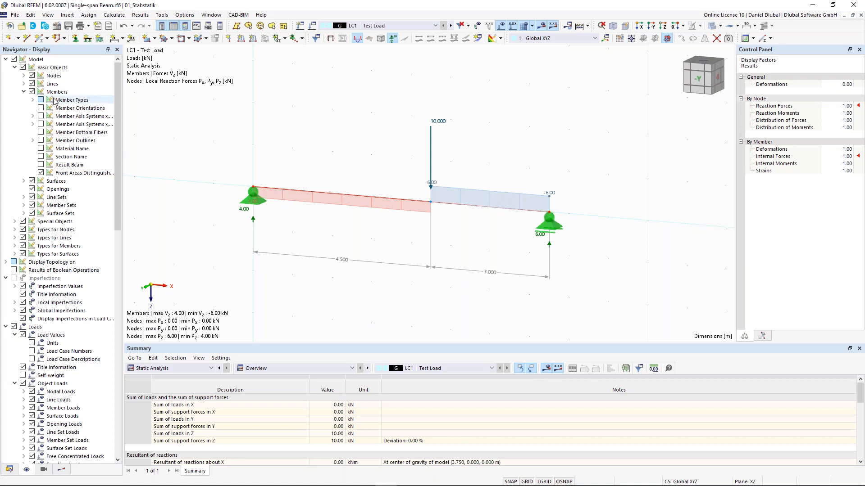
click(41, 133)
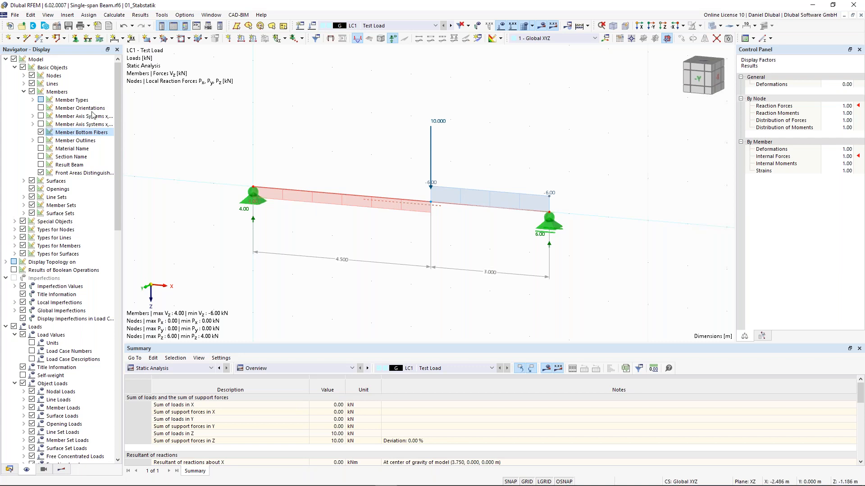
click(41, 108)
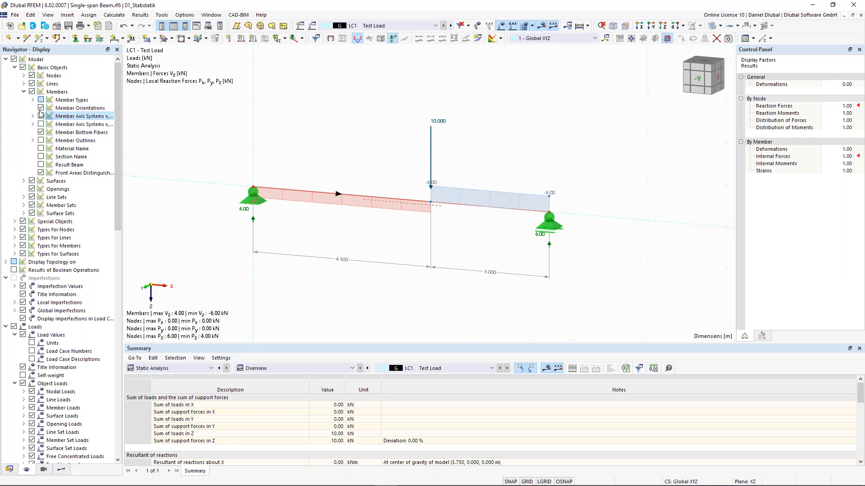
click(41, 108)
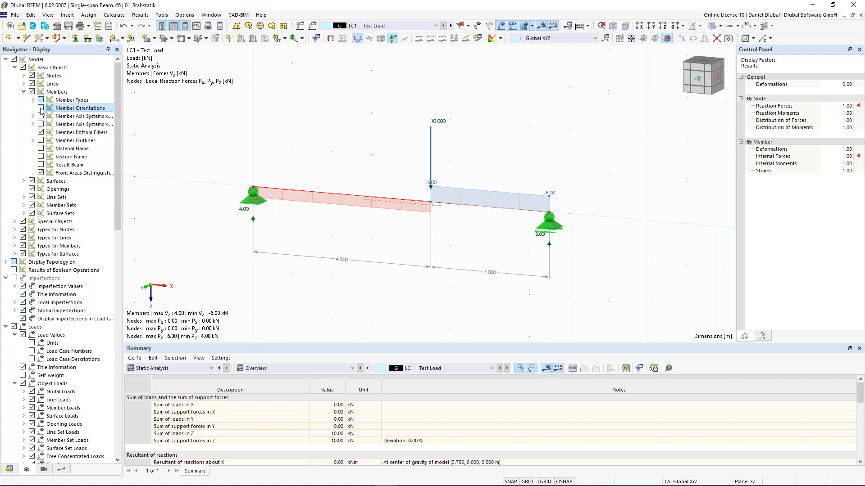
click(41, 133)
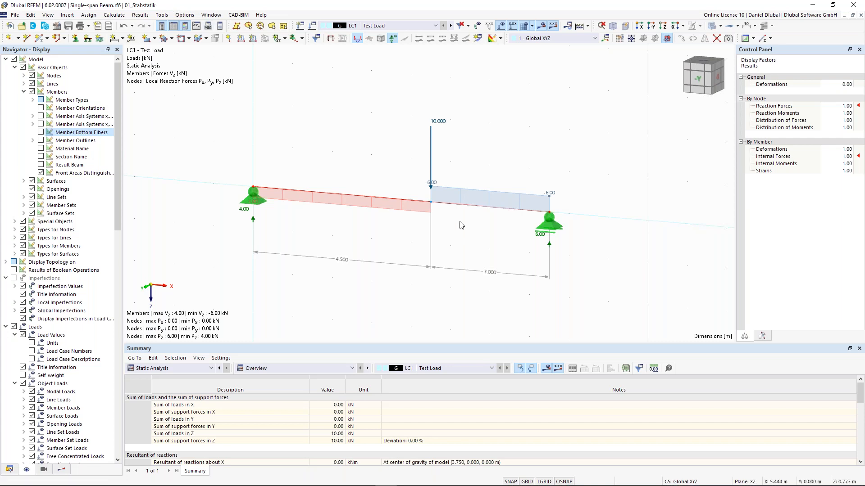
Examine the beam's deformation and Vz curves in the member's Result Diagrams window and close it.
click(448, 205)
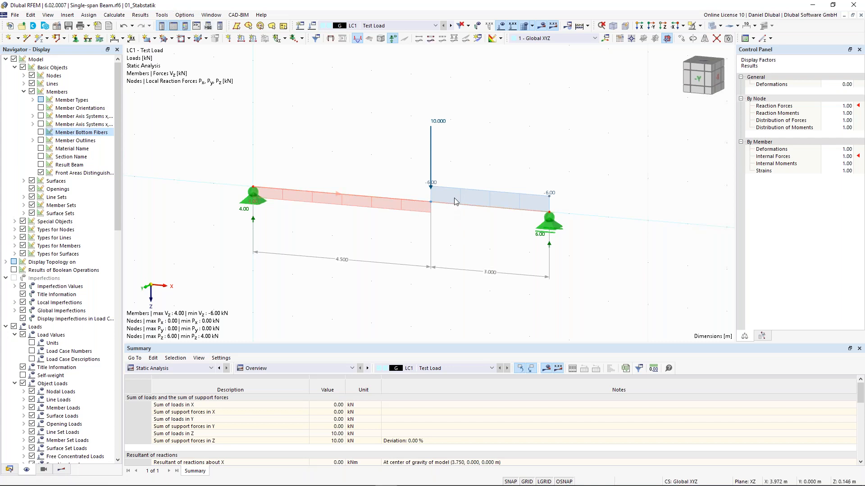
right_click(381, 200)
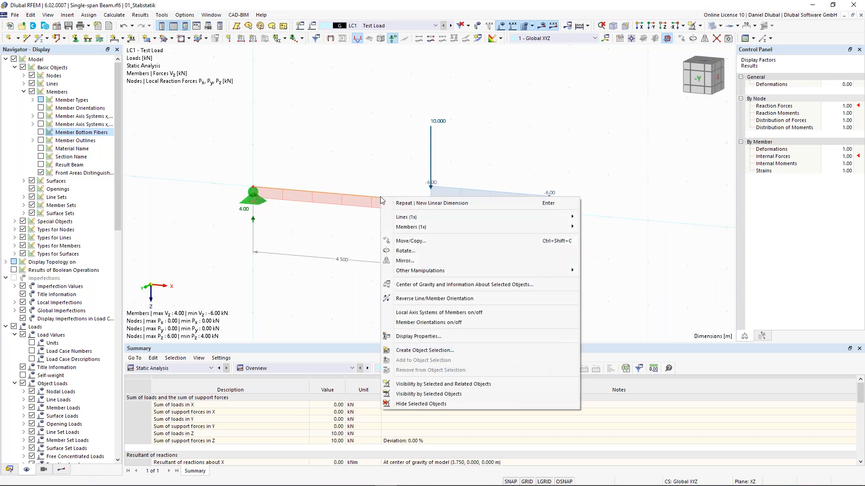
mouse_move(404, 228)
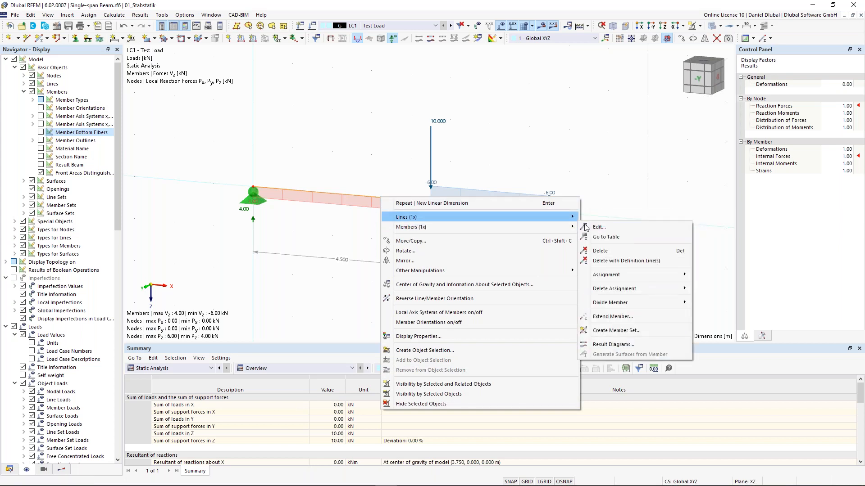
click(631, 343)
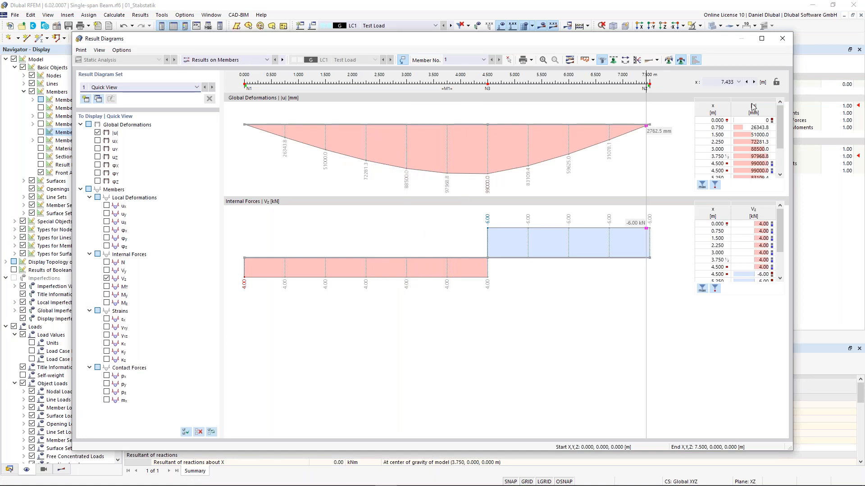
click(783, 39)
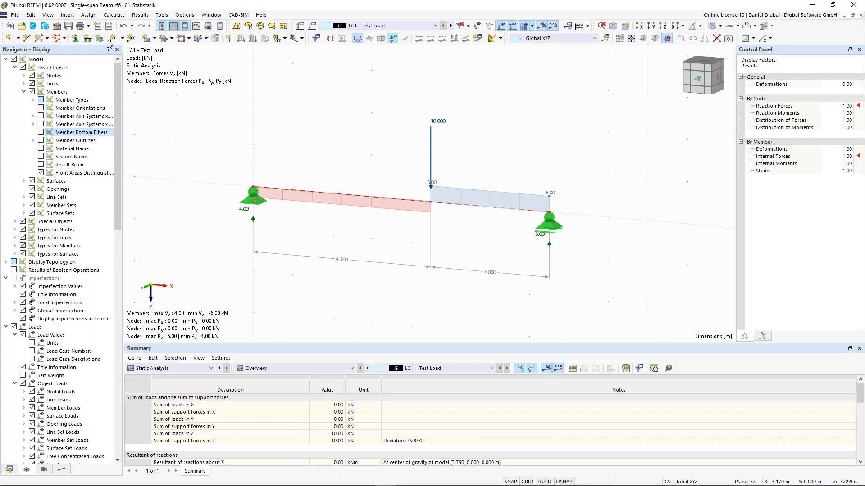
Save the single-span model and save a copy under the file name Two-span Beam.
click(67, 28)
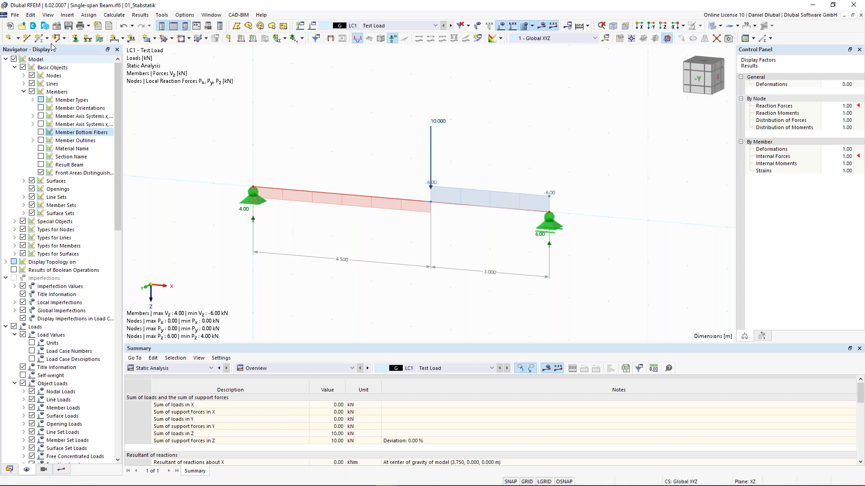
click(15, 15)
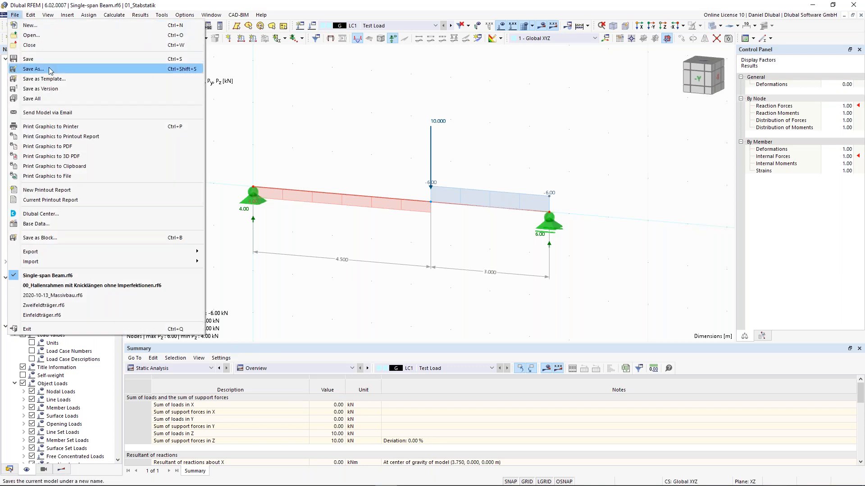
click(49, 71)
click(458, 317)
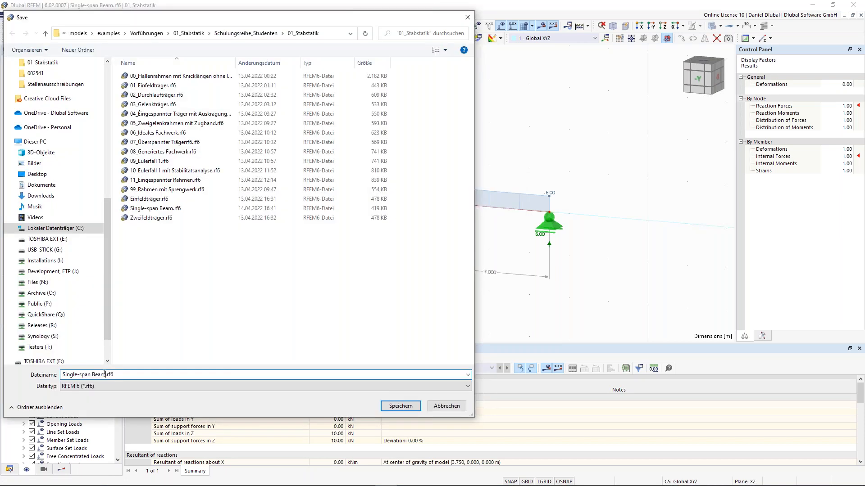
key(BackSpace)
text(Two-span Beam)
click(405, 408)
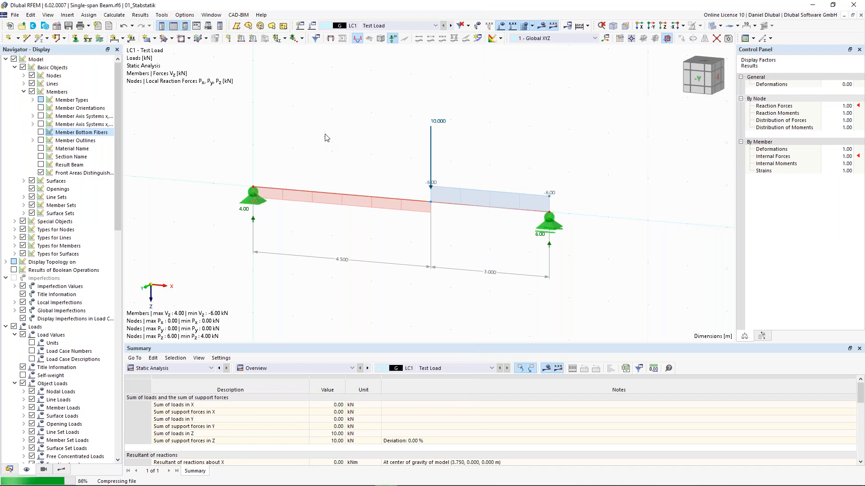
Delete the entire beam with its supports, nodal load and dimensions from the model.
scroll(332, 131, down, 2)
middle_drag(343, 134, 355, 147)
drag(233, 85, 579, 295)
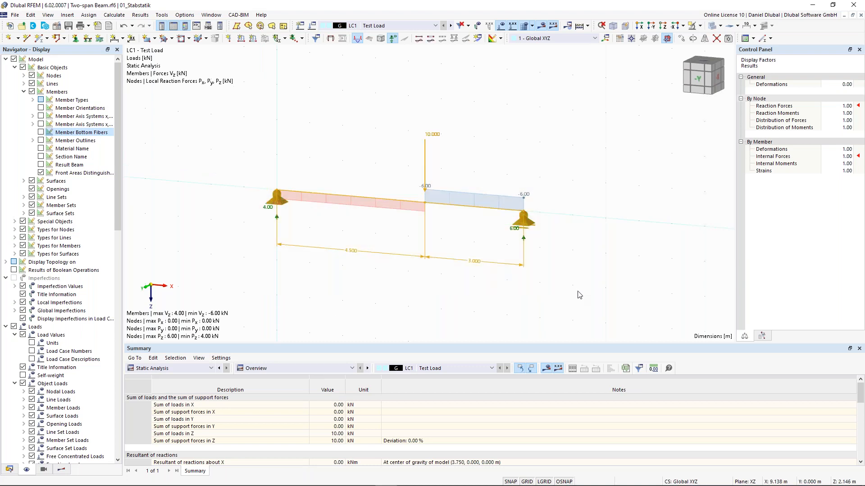
key(Delete)
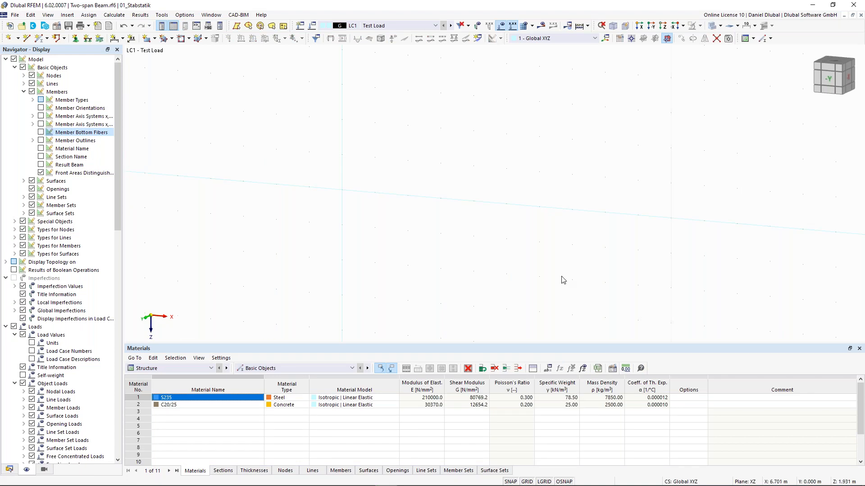
Start a new beam member and open the library's standardized I-sections for a new section at the member start.
ctrl+middle_drag(135, 129, 255, 137)
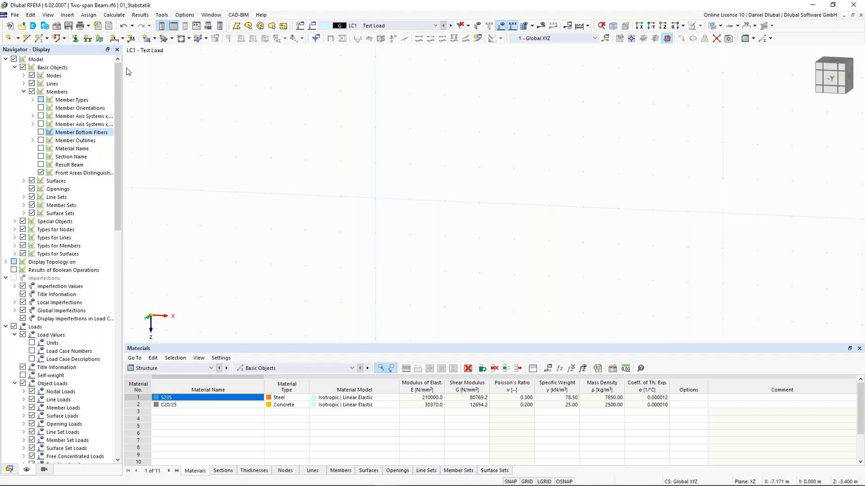
click(40, 39)
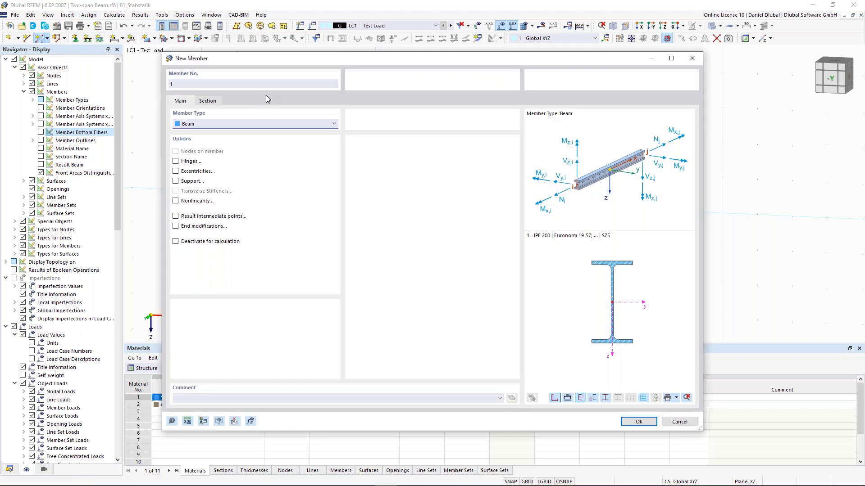
click(208, 104)
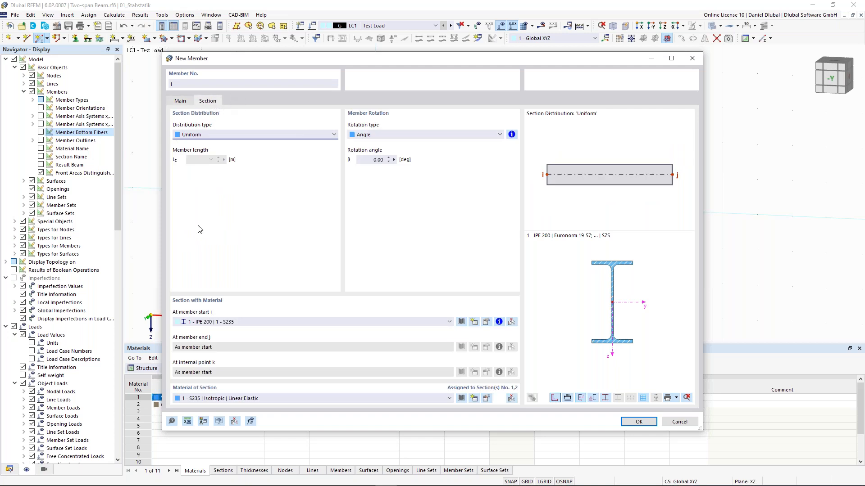
click(223, 322)
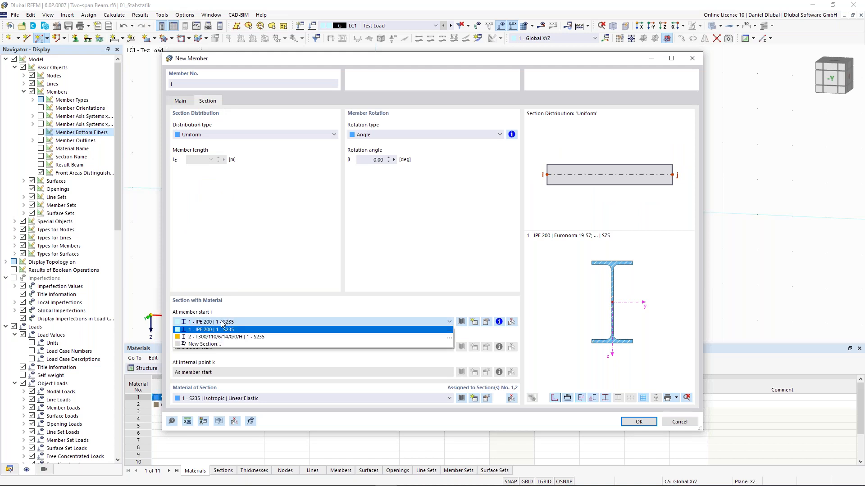
click(248, 300)
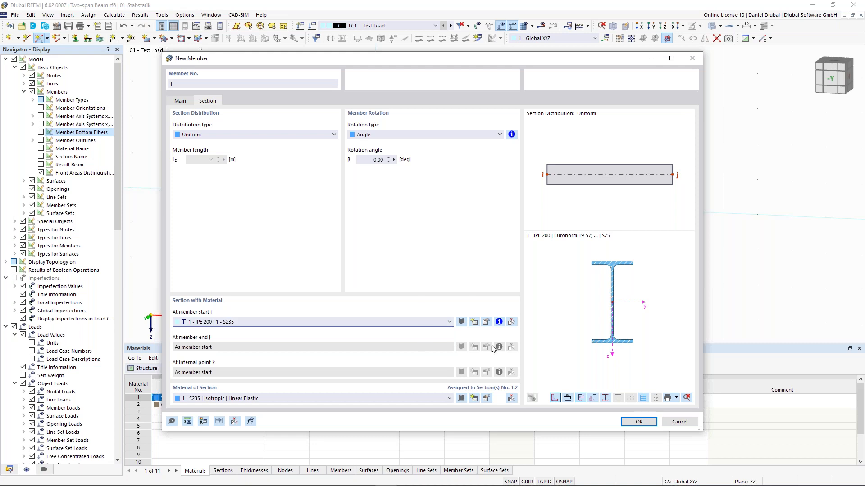
click(474, 322)
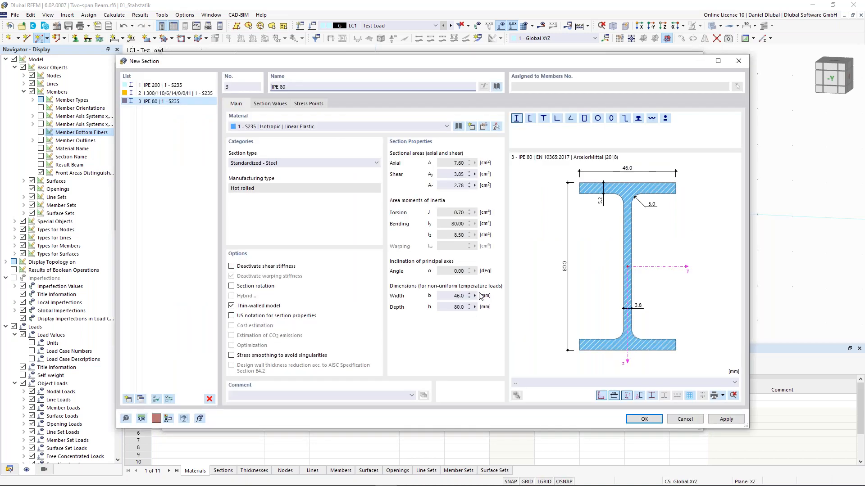
click(496, 86)
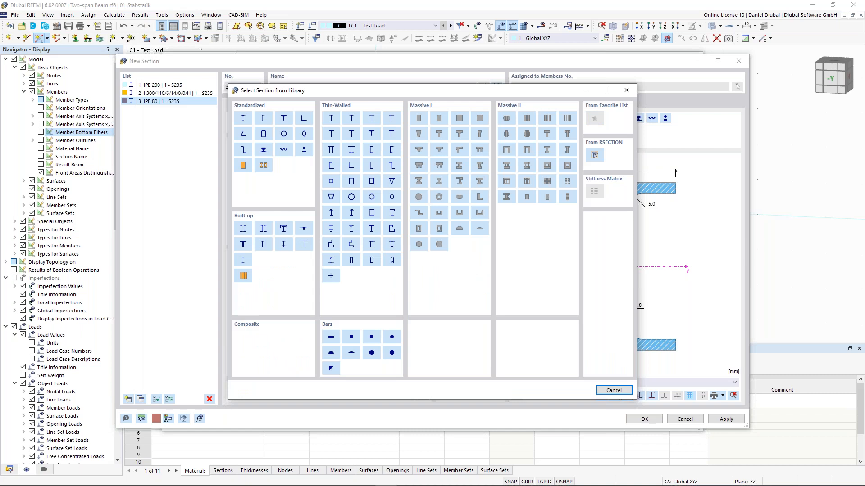
click(244, 119)
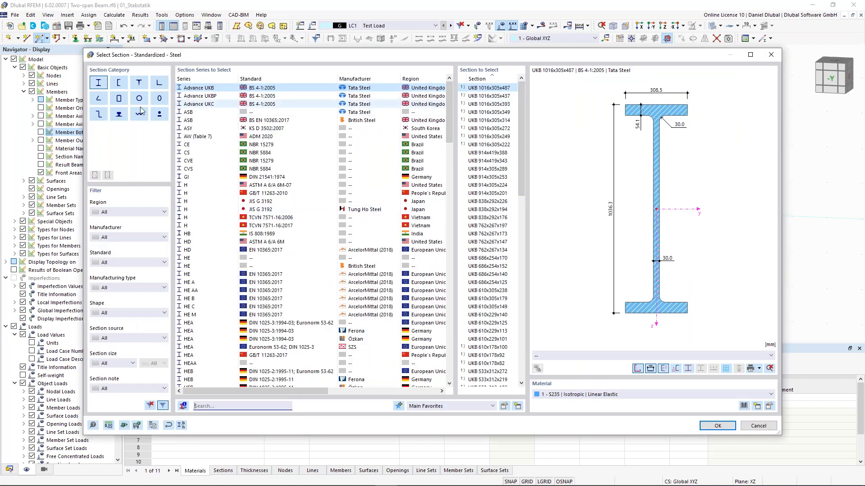
Browse the section series to HEB, Euronorm 53-62; DIN 1025-2 by SZS, and select HEB 300.
drag(449, 110, 449, 123)
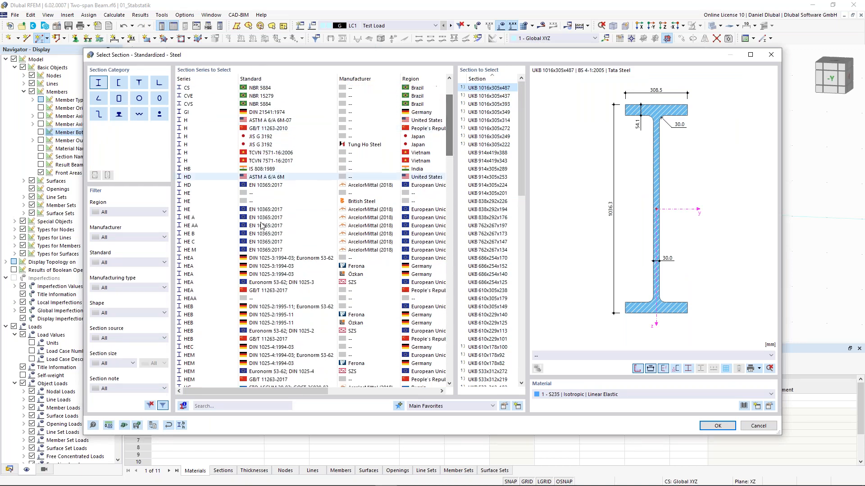
click(202, 332)
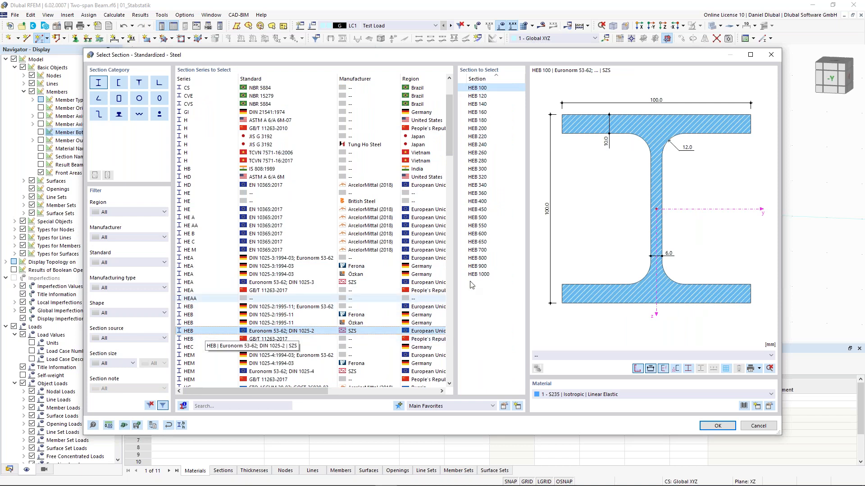
click(491, 170)
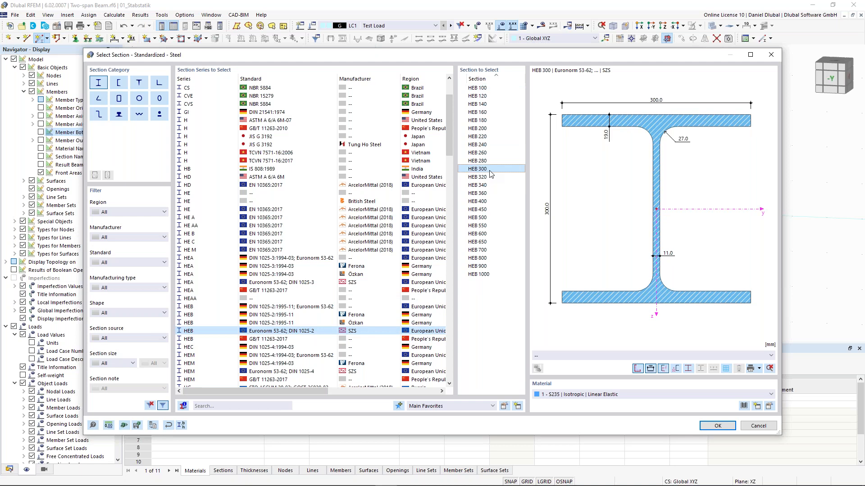
scroll(217, 119, up, 3)
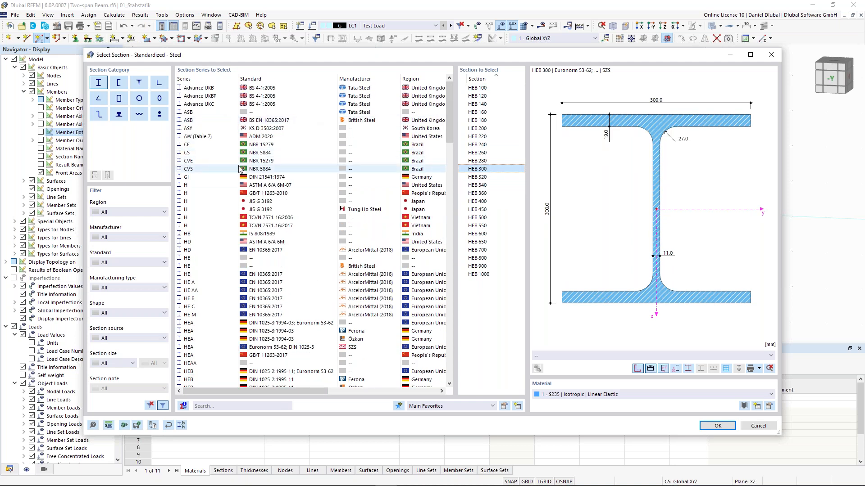
Search the library for heb 300 and choose the Euronorm 53-62; DIN 1025-2 section by SZS for the new section.
click(216, 406)
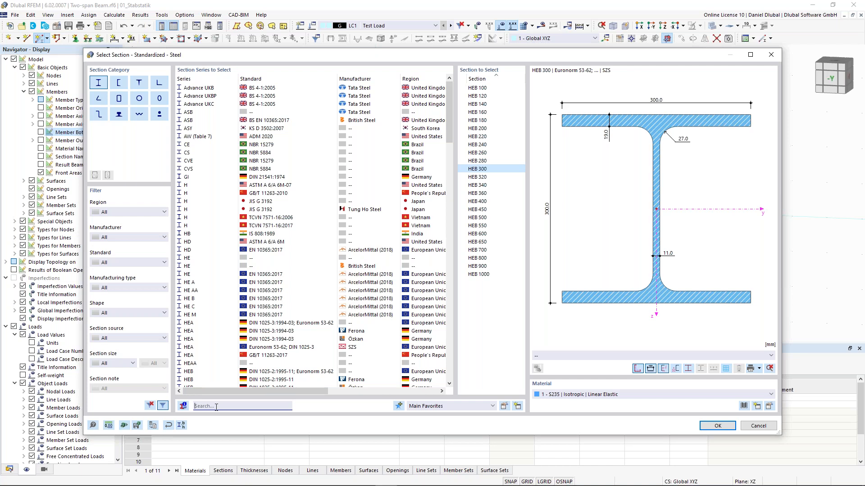
text(he)
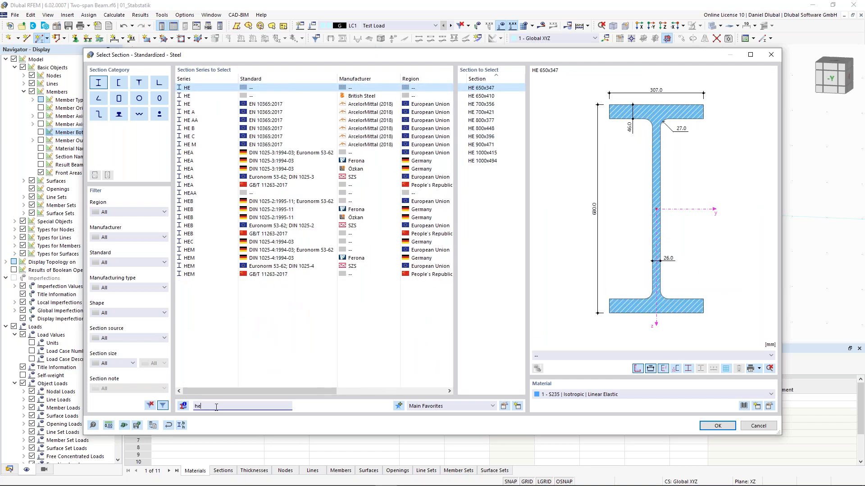
text(b)
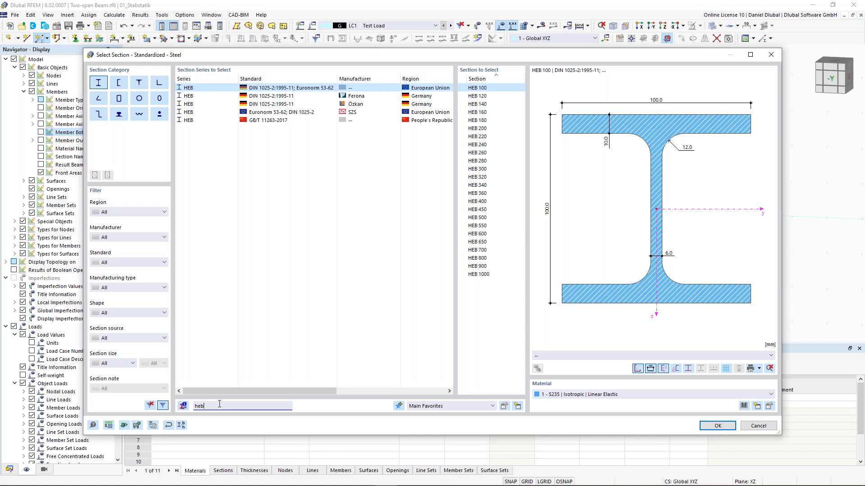
text(300)
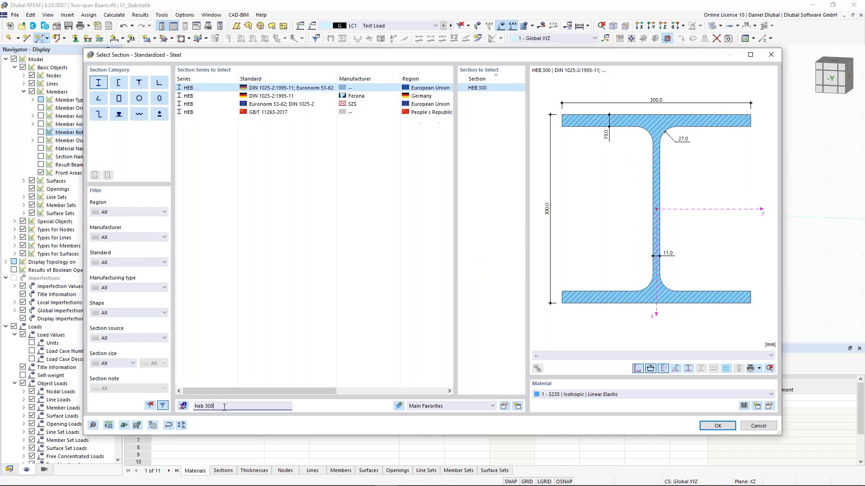
click(311, 106)
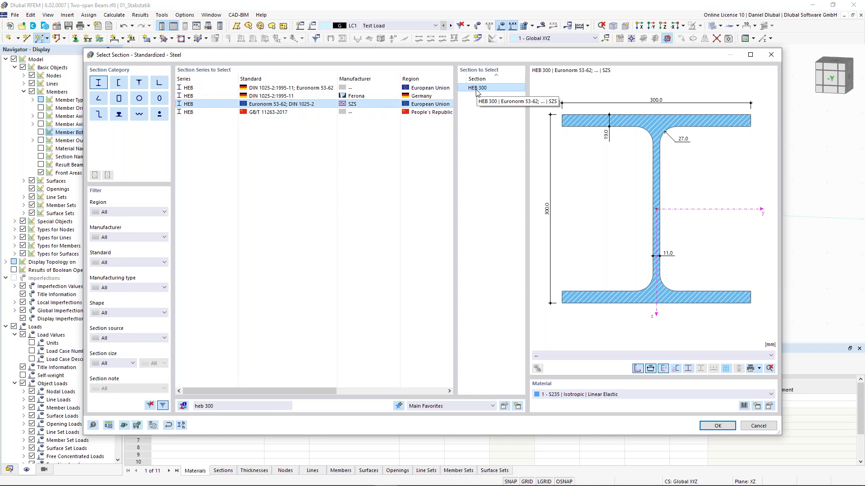
click(717, 427)
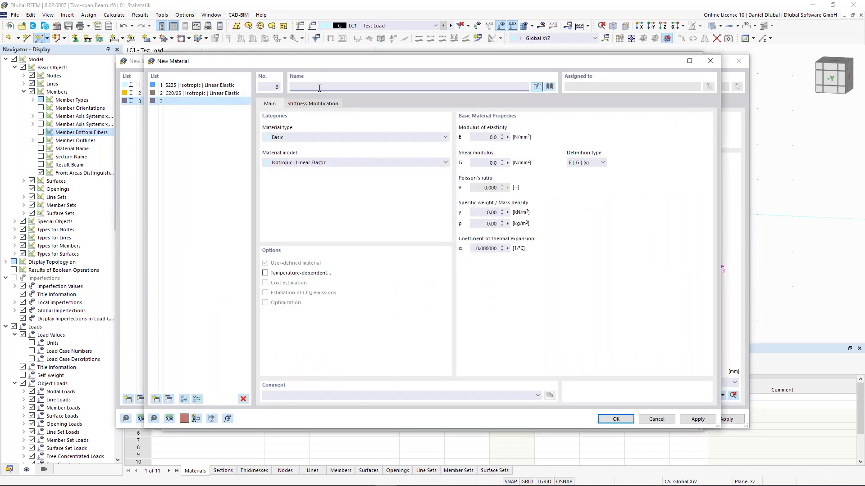
Look up s235 among the suggested names for a new material, and discard the new material.
text(s235)
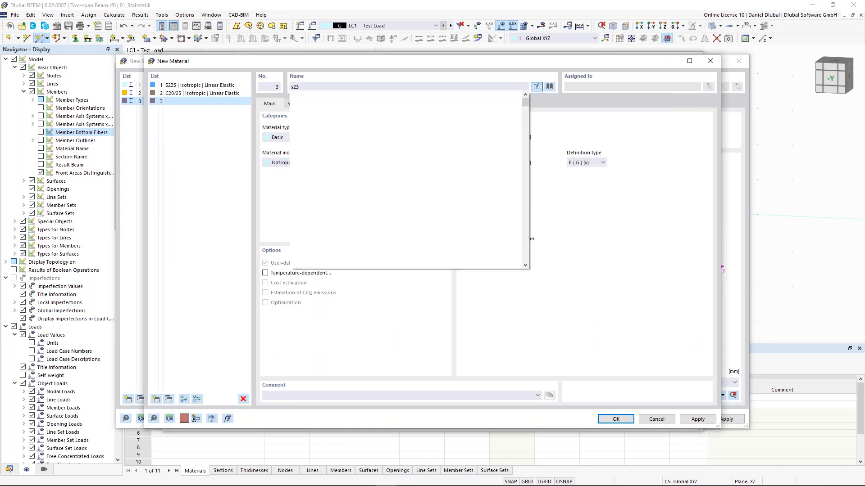
key(Down)
key(Down)
key(Down)
key(Down)
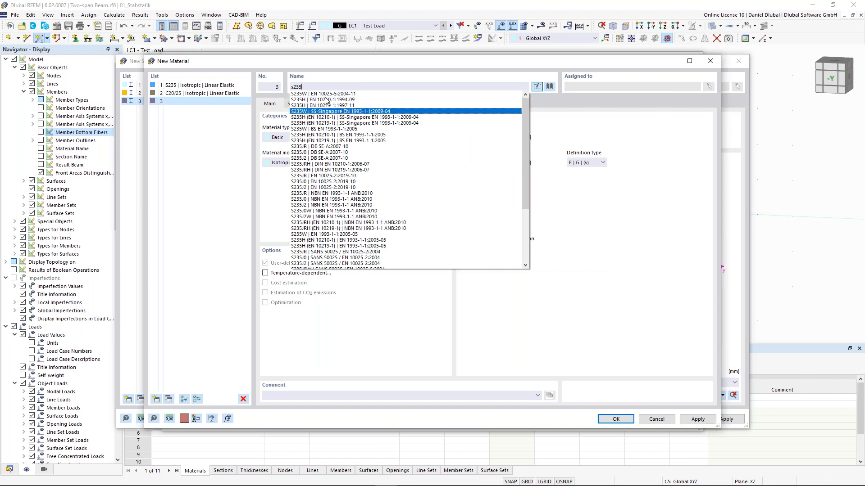
key(Up)
key(Up)
key(Up)
key(Up)
key(Down)
key(Down)
key(Down)
key(Up)
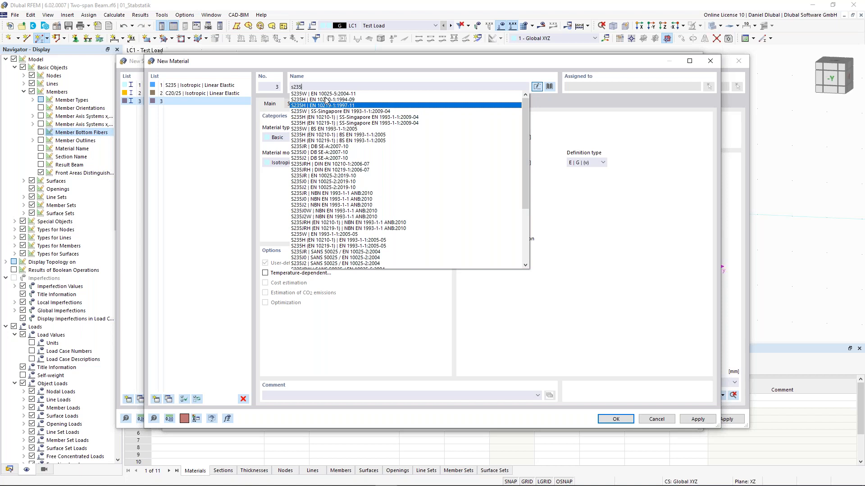
click(486, 62)
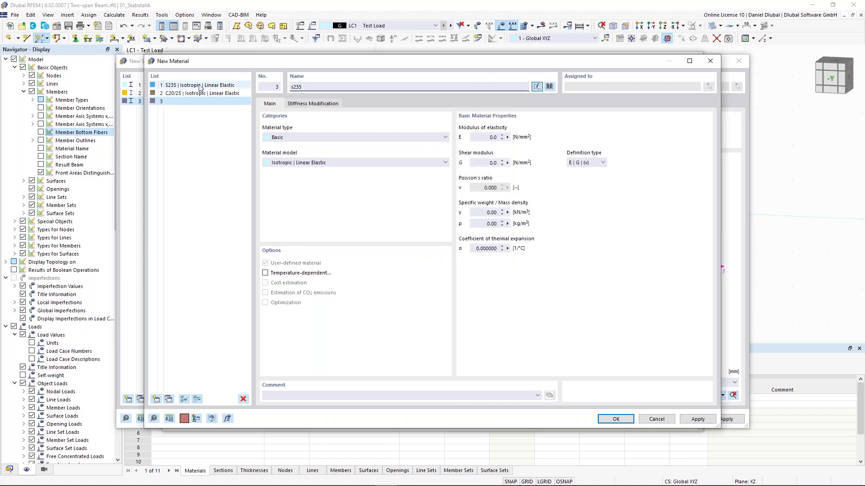
click(662, 422)
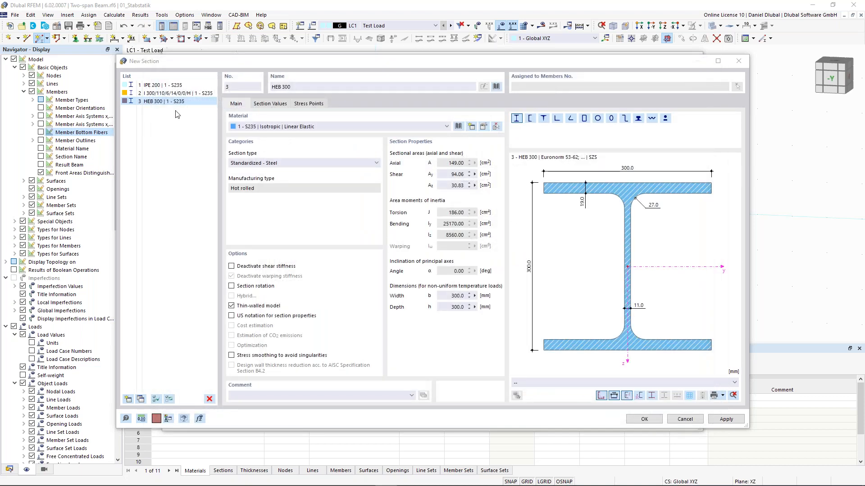
Draw two equal consecutive beam members with the HEB 300 section in S235 along the X-axis, starting at the origin.
click(645, 419)
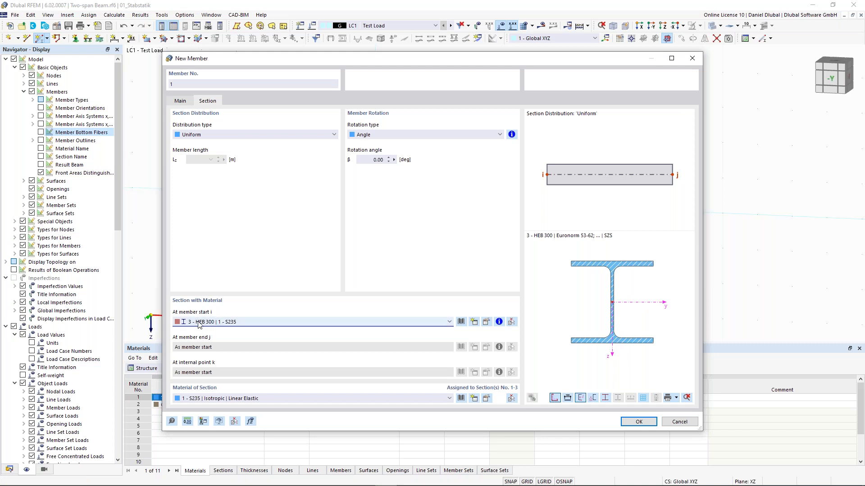
click(237, 399)
click(238, 400)
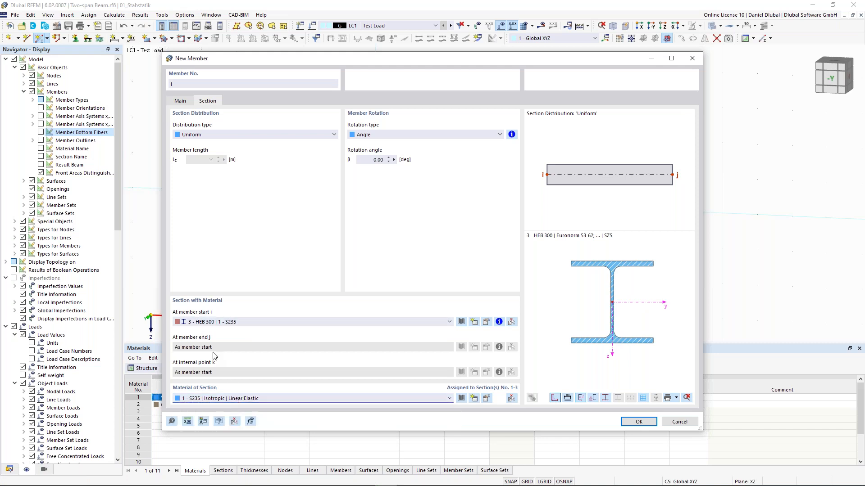
click(650, 425)
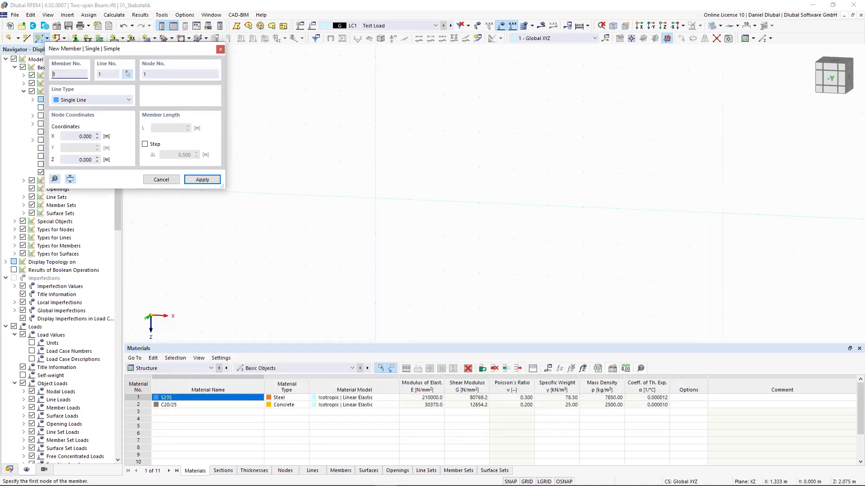
click(375, 198)
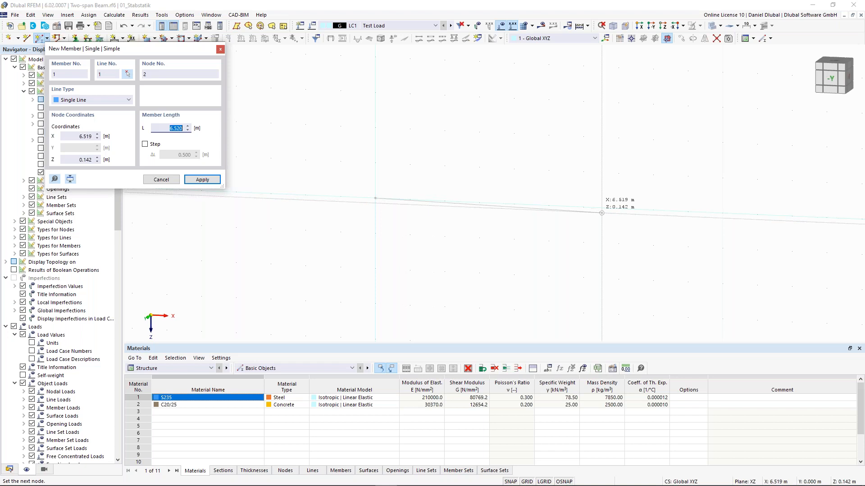
click(548, 205)
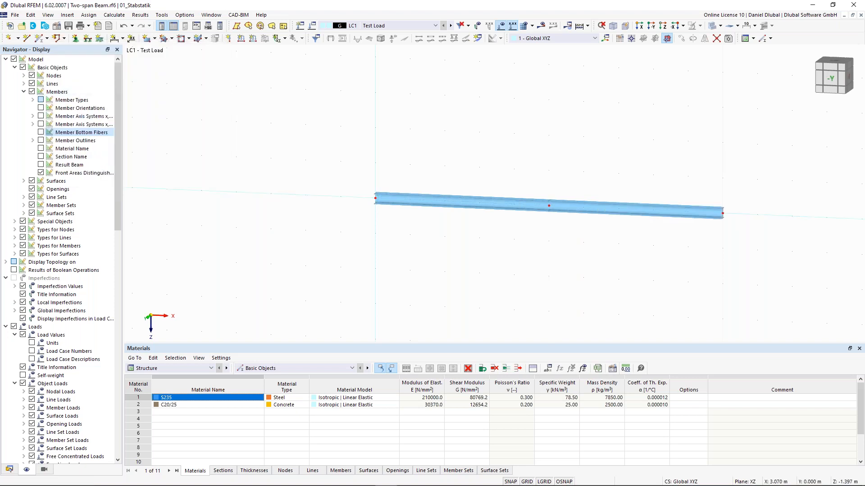
Assign a hinged nodal support to node 1 at the start of the beam.
middle_drag(409, 156, 282, 144)
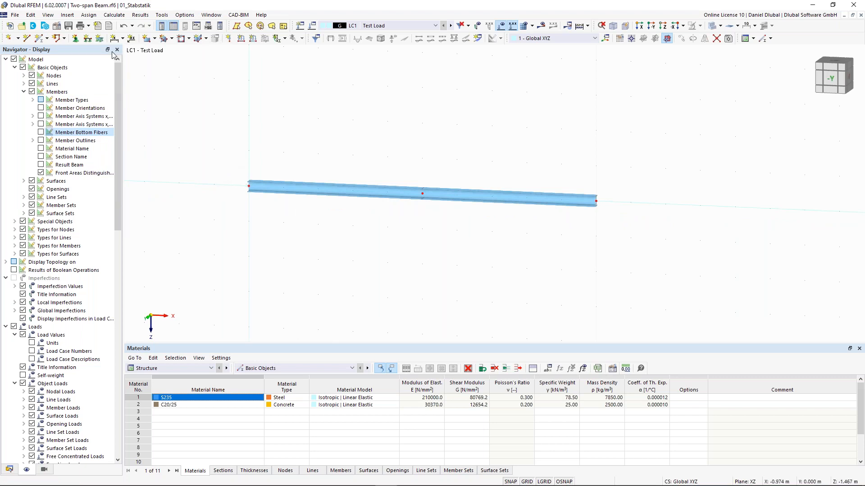
click(80, 42)
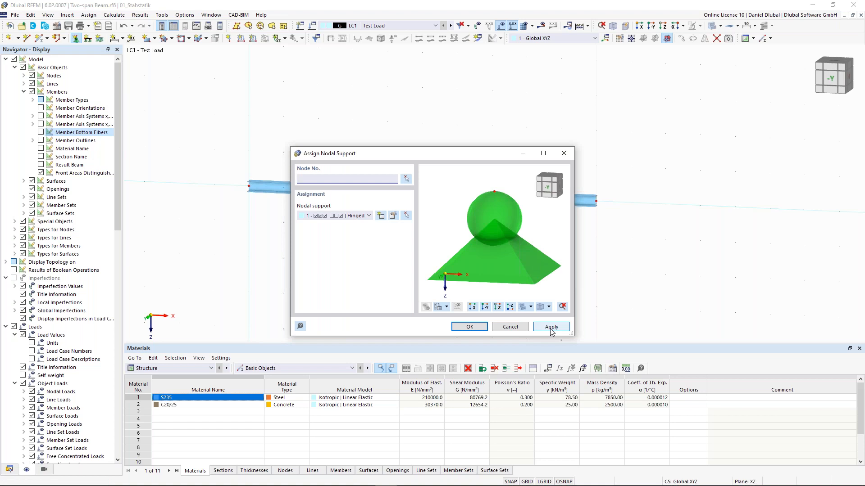
drag(452, 156, 562, 106)
drag(587, 80, 473, 234)
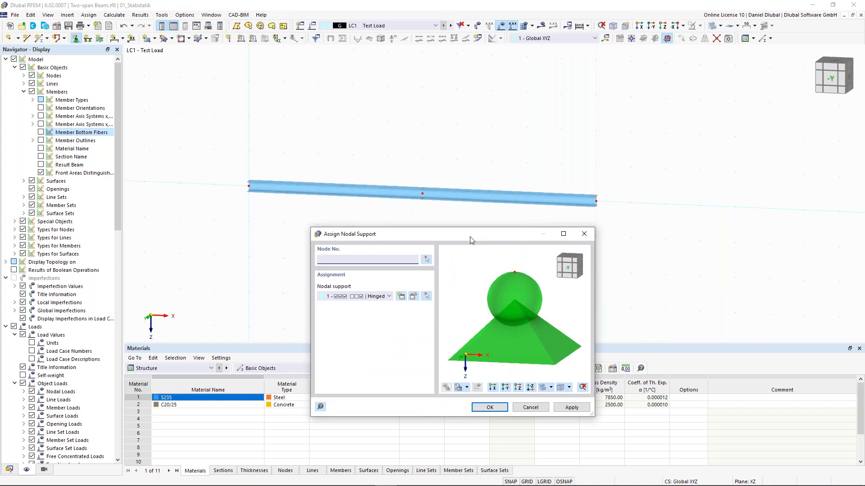
drag(471, 240, 455, 248)
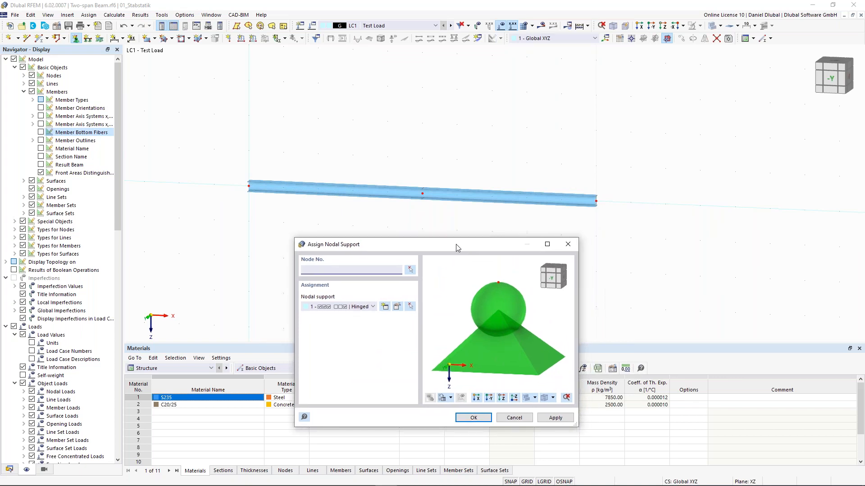
drag(455, 244, 455, 244)
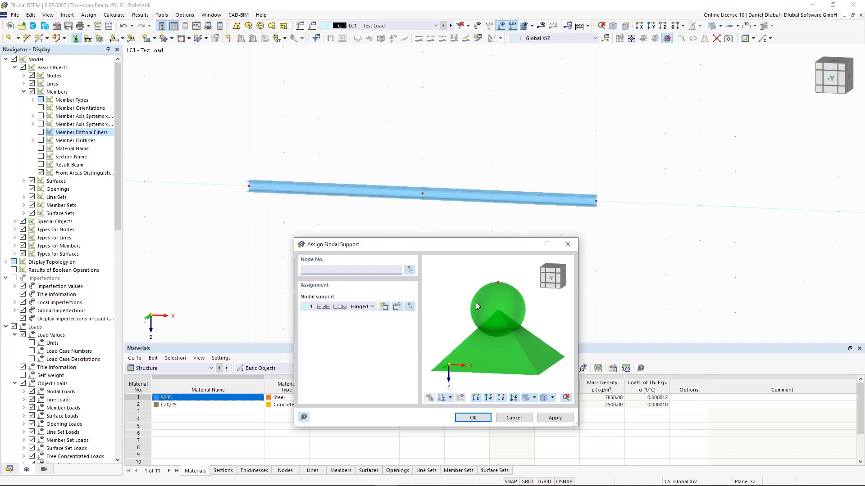
click(409, 270)
drag(277, 213, 227, 153)
click(135, 138)
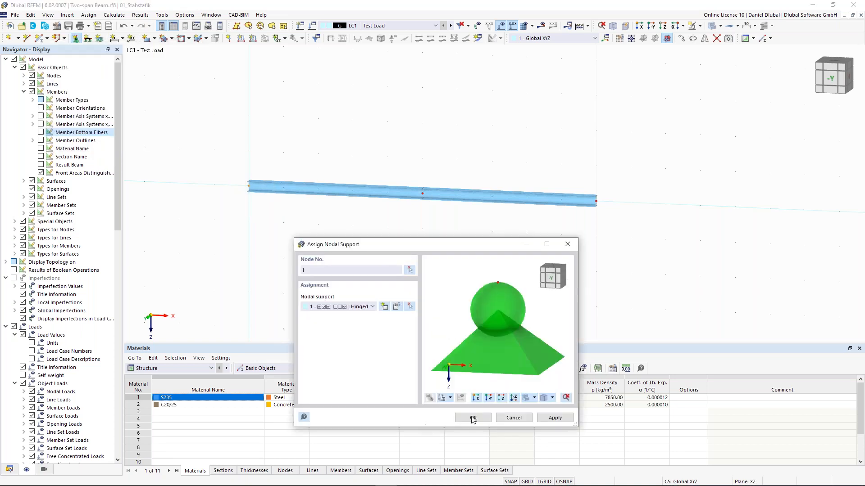
click(555, 418)
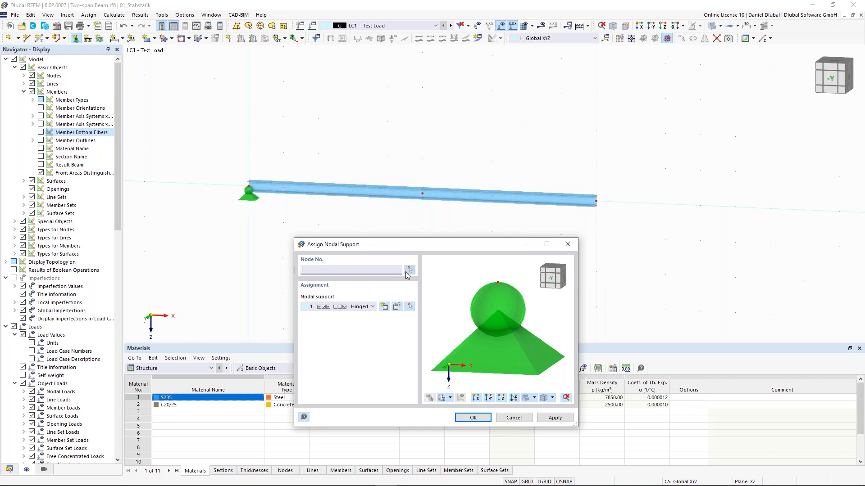
Assign the Roller in X nodal support to nodes 2 and 3 at the middle and far end of the beam.
click(366, 307)
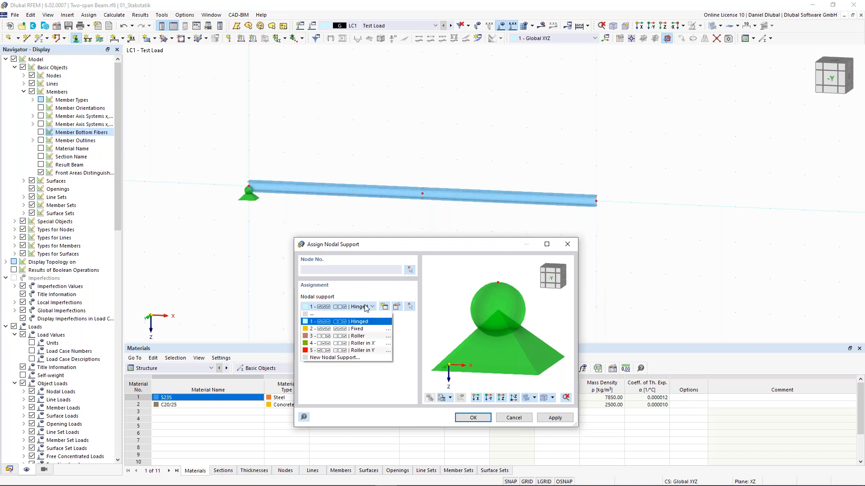
click(382, 346)
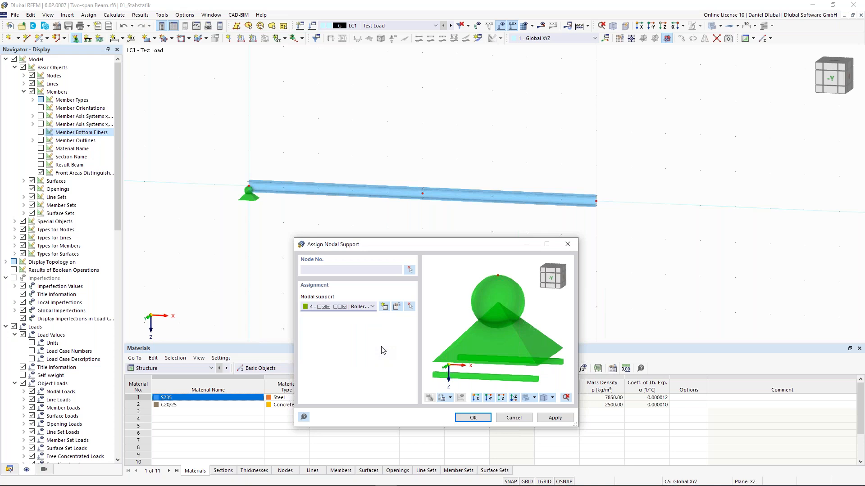
click(410, 270)
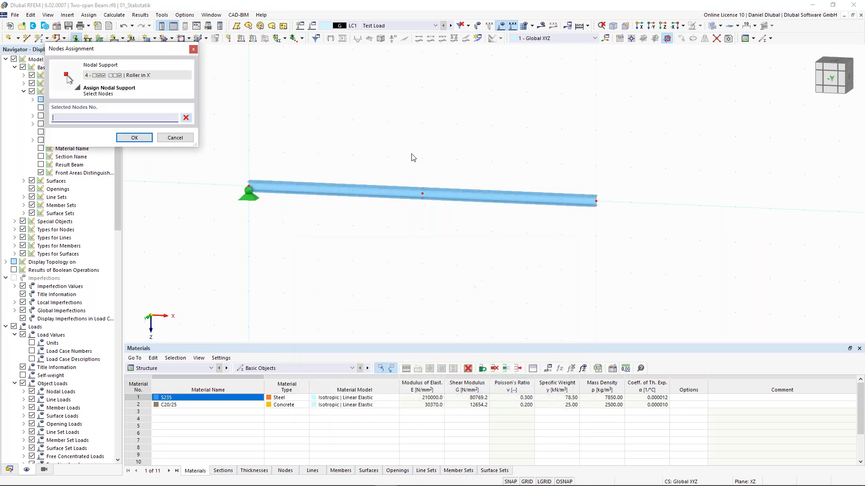
drag(396, 126, 648, 251)
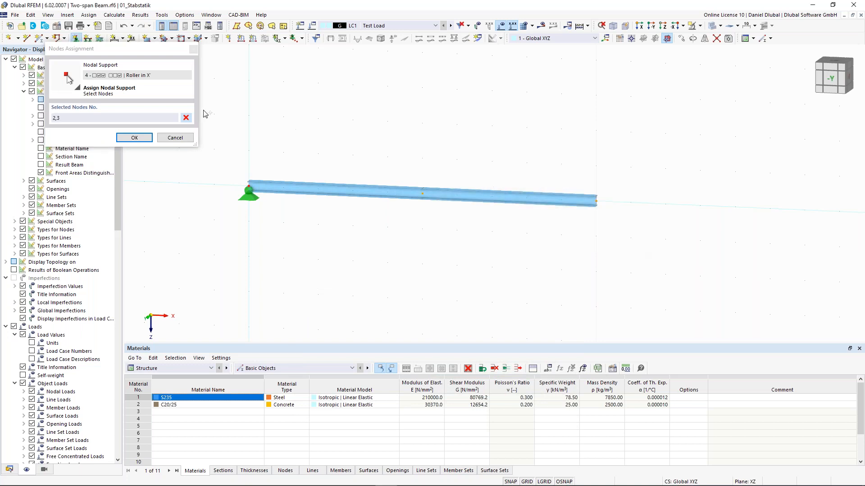
click(151, 137)
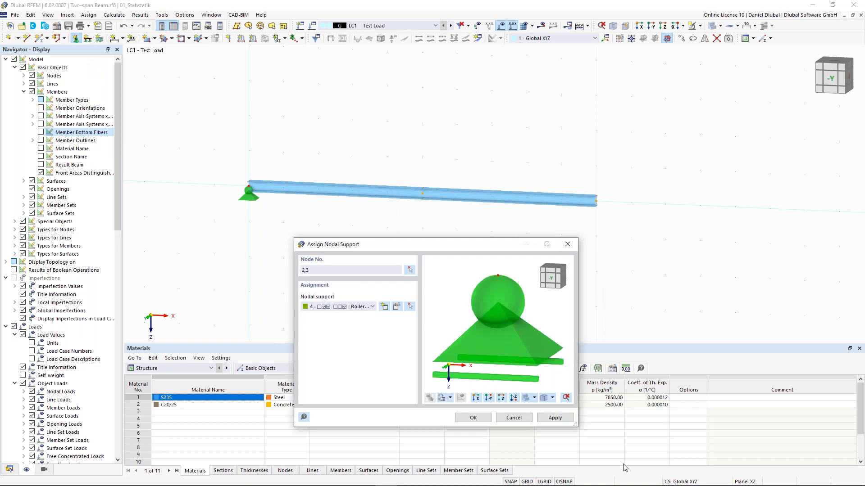
click(566, 419)
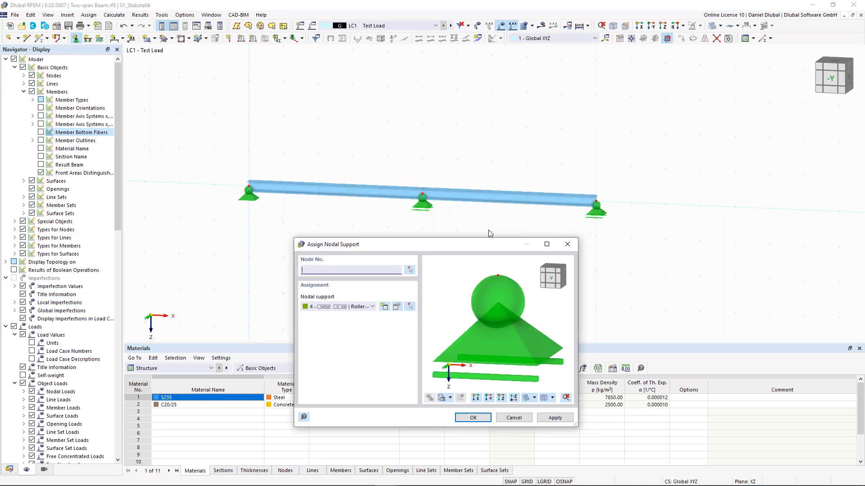
drag(485, 245, 472, 230)
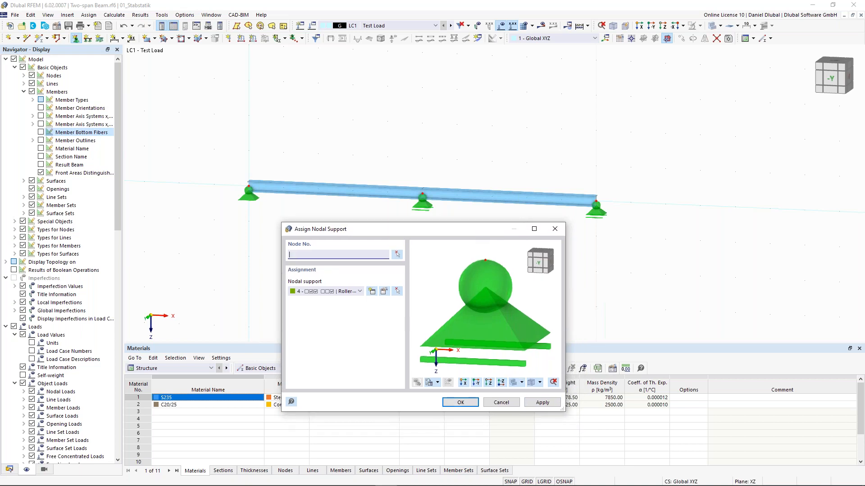
click(460, 403)
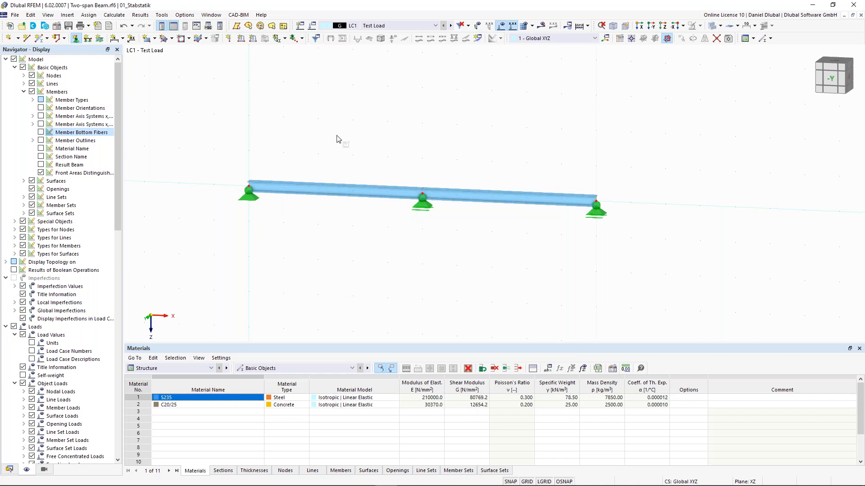
middle_drag(303, 128, 329, 135)
key(Escape)
scroll(354, 135, down, 1)
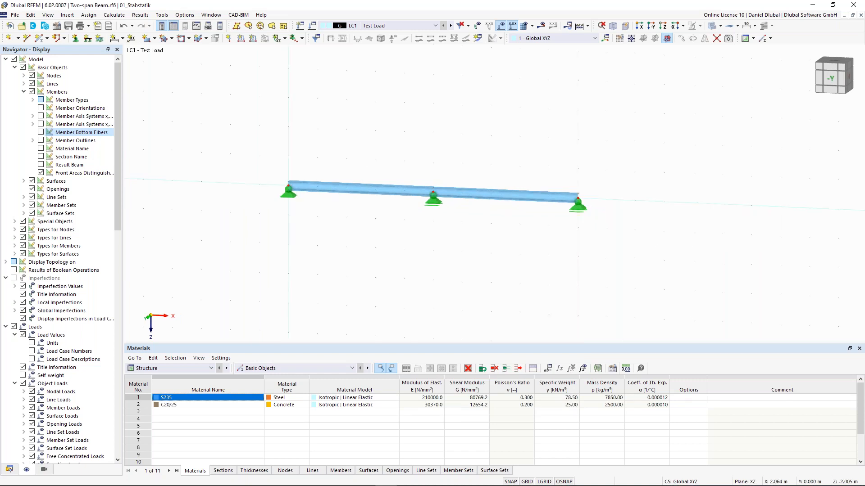
scroll(348, 145, down, 1)
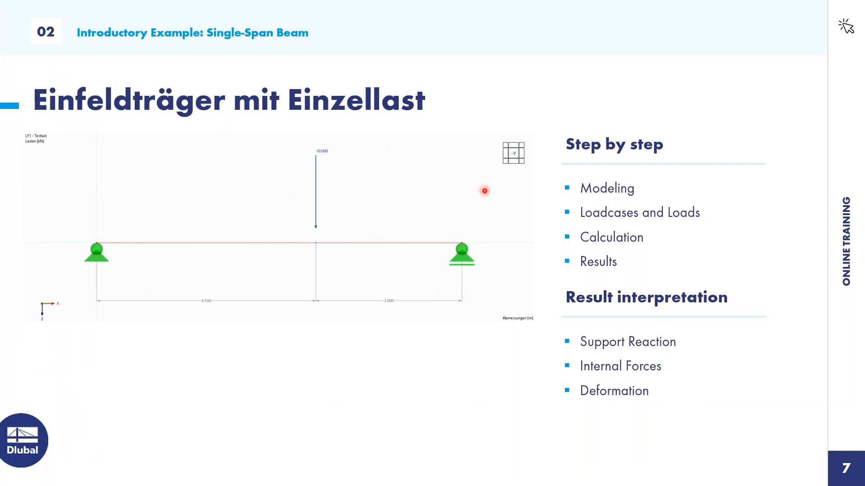
key(Right)
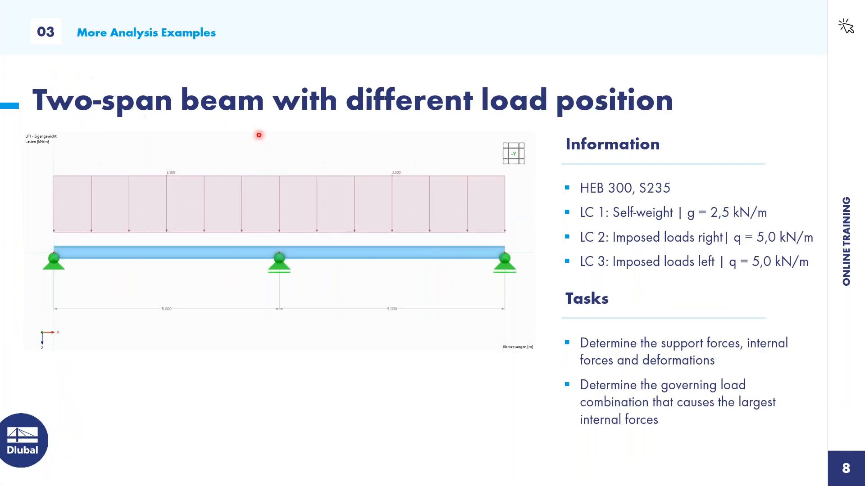
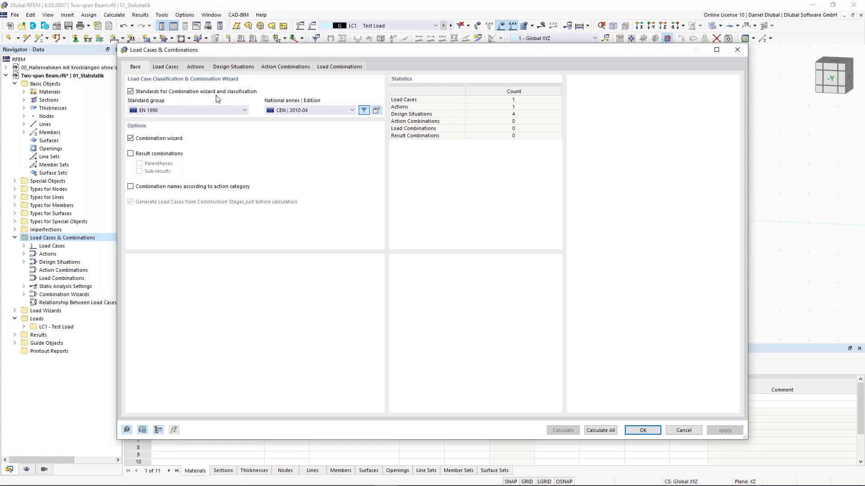
Review the available standard groups and the national annexes for EN 1990, keeping CEN | 2010-04 selected.
click(206, 113)
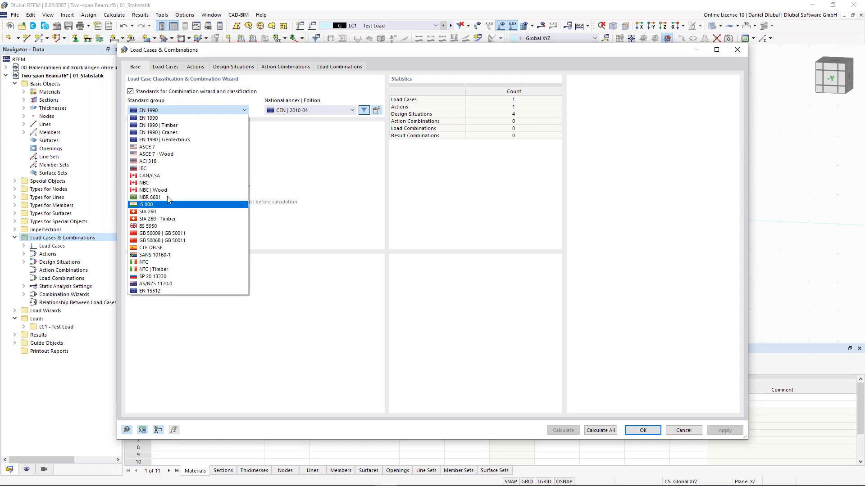
click(282, 156)
click(313, 111)
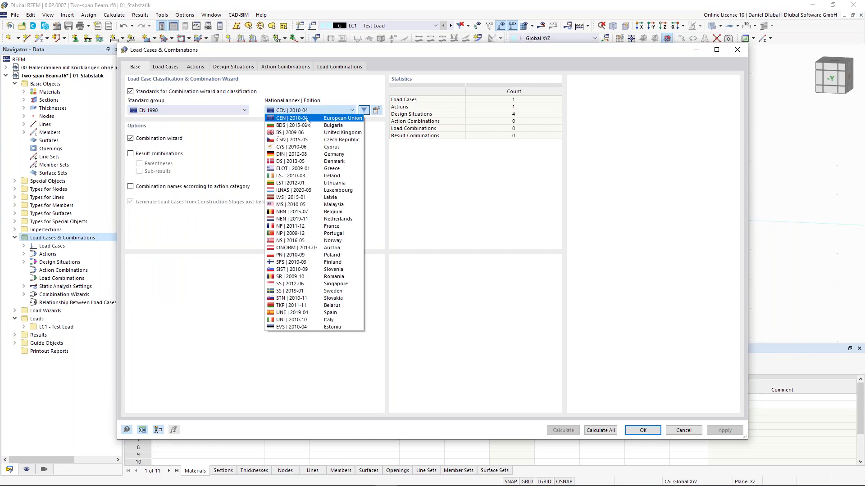
click(307, 120)
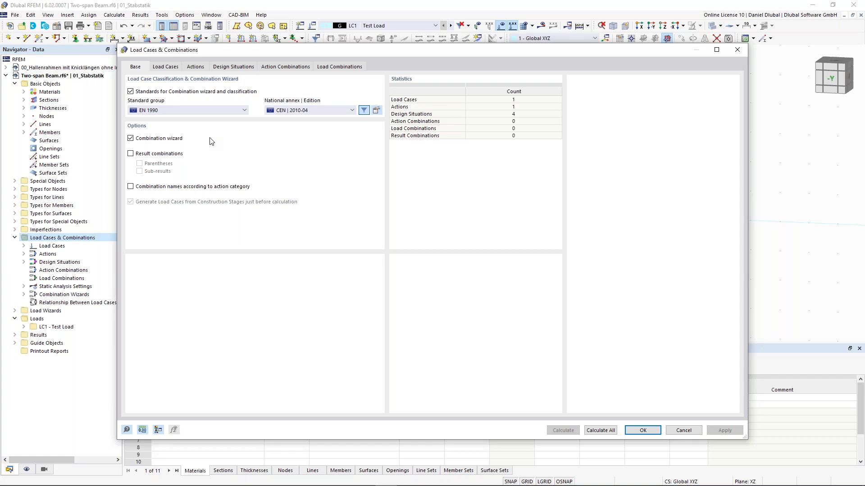
Rename load case LC1 as Self-weight and activate its self-weight.
click(174, 69)
click(311, 90)
text(Self-weight)
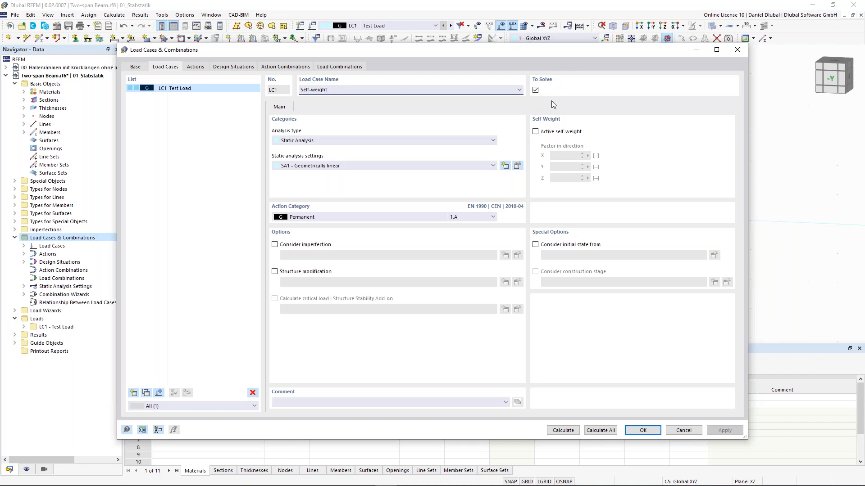
click(540, 131)
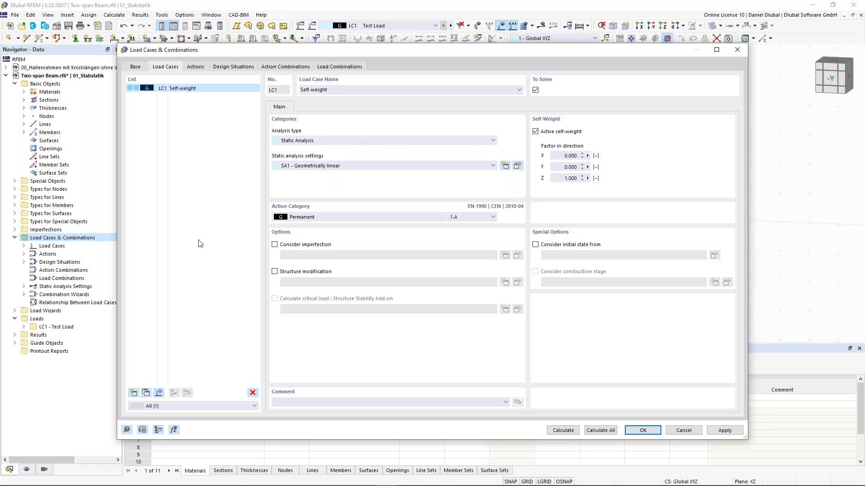
Create load case LC2 named Imposed Load - left with the action category Imposed loads - category A: domestic, residential areas.
click(134, 392)
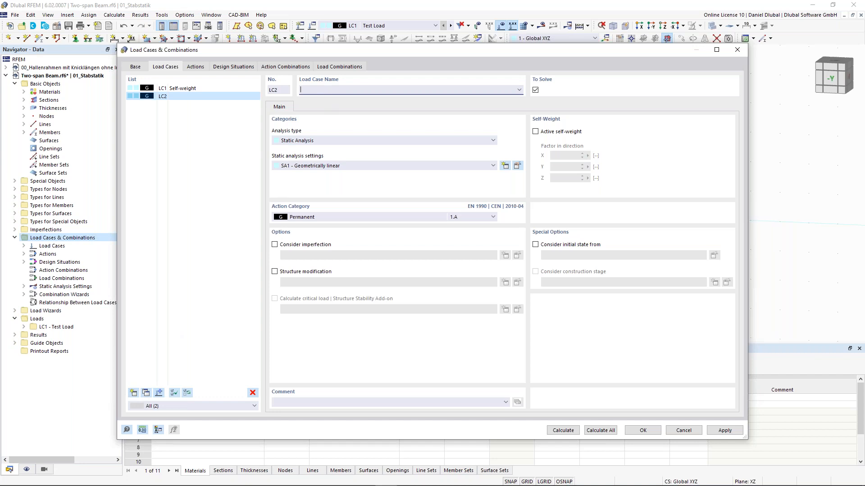
text(Imposed Load - left)
click(340, 217)
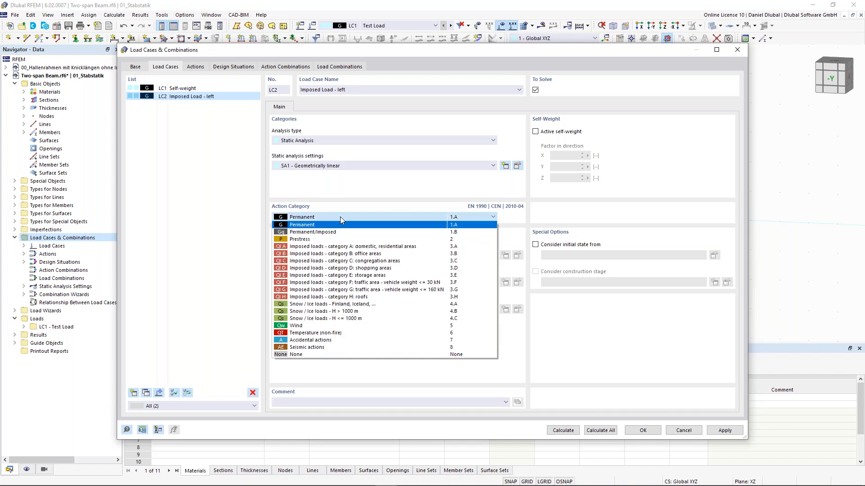
click(339, 249)
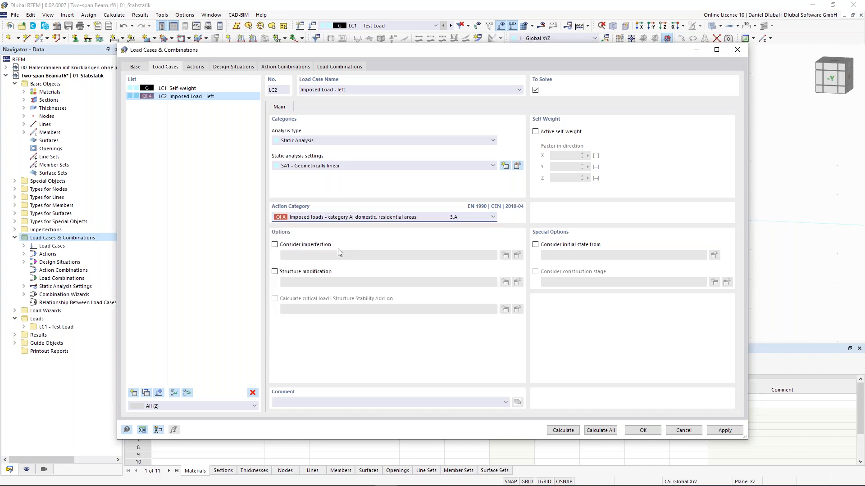
click(331, 219)
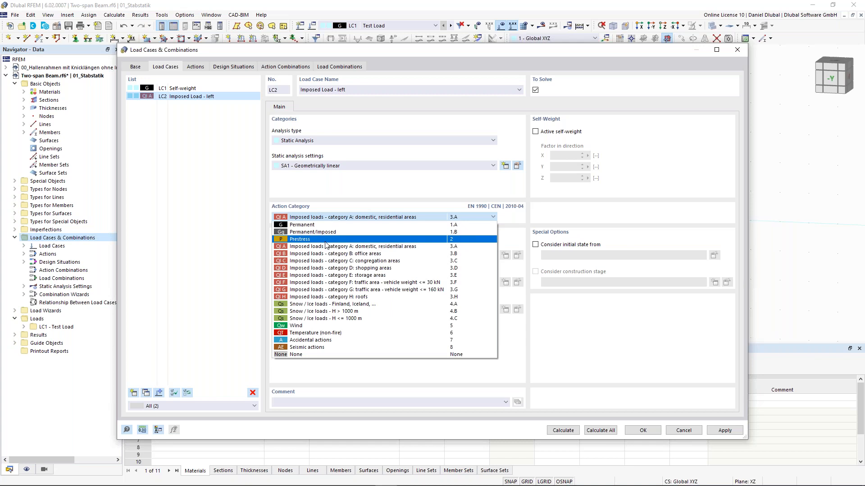
click(385, 185)
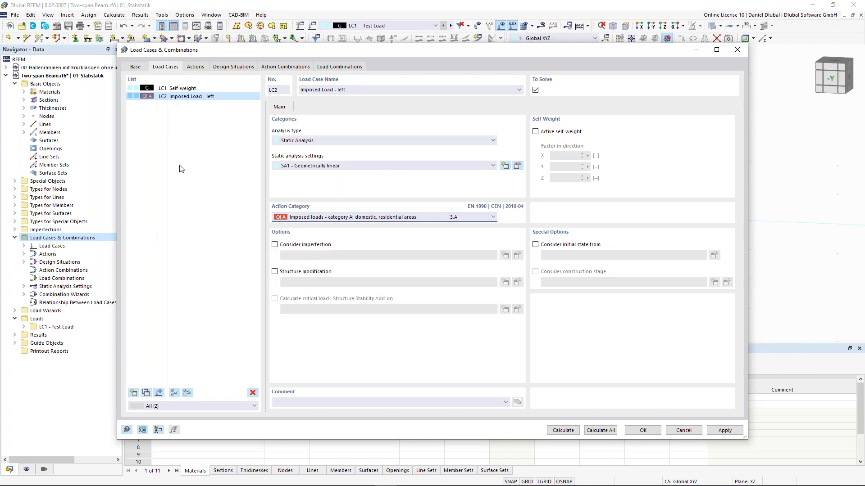
Copy load case LC2 and rename the copy as Imposed Load - right.
click(150, 392)
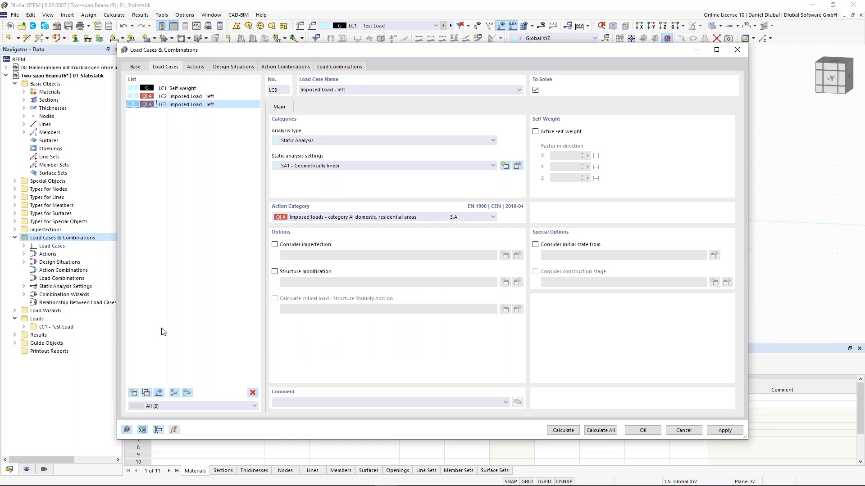
double_click(341, 89)
text(right)
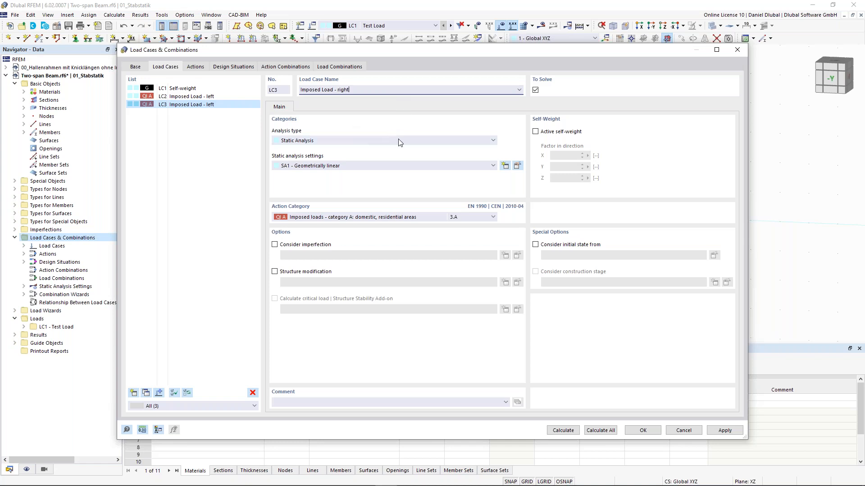
Examine which load cases are assigned to the permanent action A1 and the imposed loads action A2.
click(196, 68)
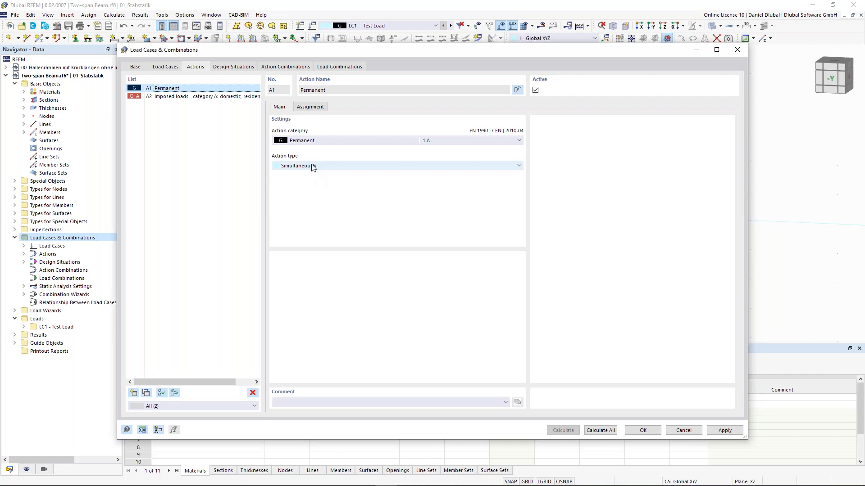
click(310, 108)
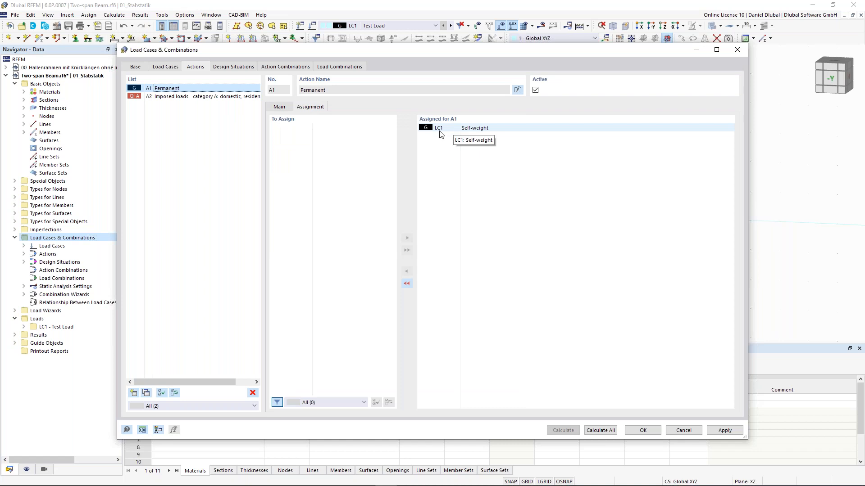
click(279, 108)
click(189, 97)
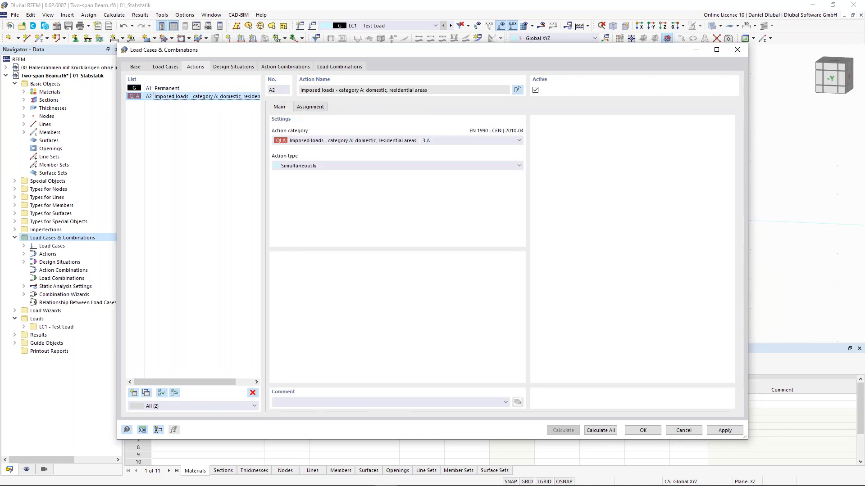
click(310, 106)
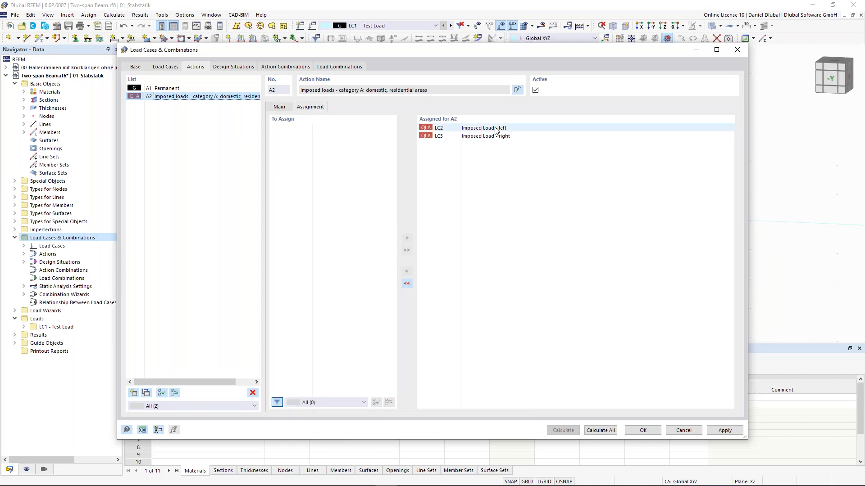
Look through the action type options of the imposed loads action A2, keeping Simultaneously and dismissing the security notification.
click(280, 107)
click(311, 166)
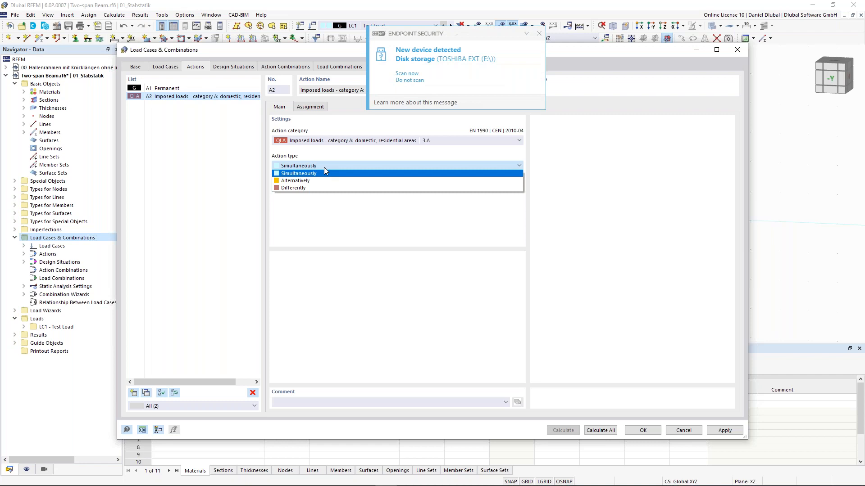
click(540, 37)
click(328, 166)
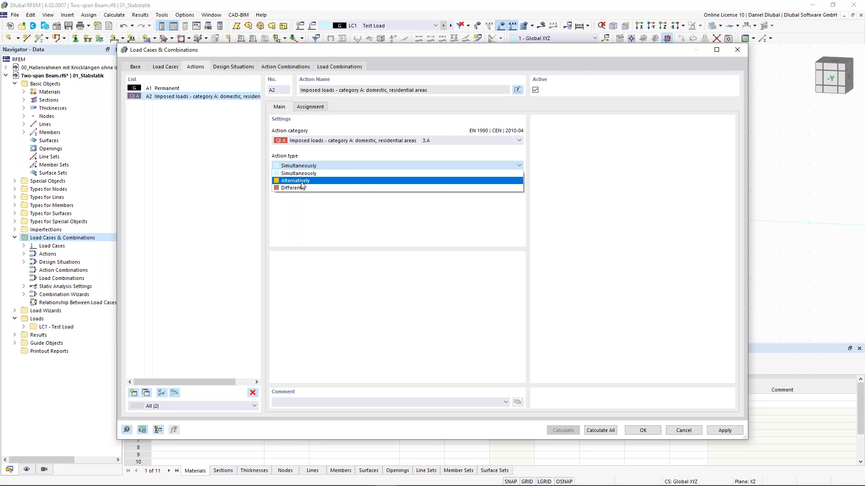
click(232, 68)
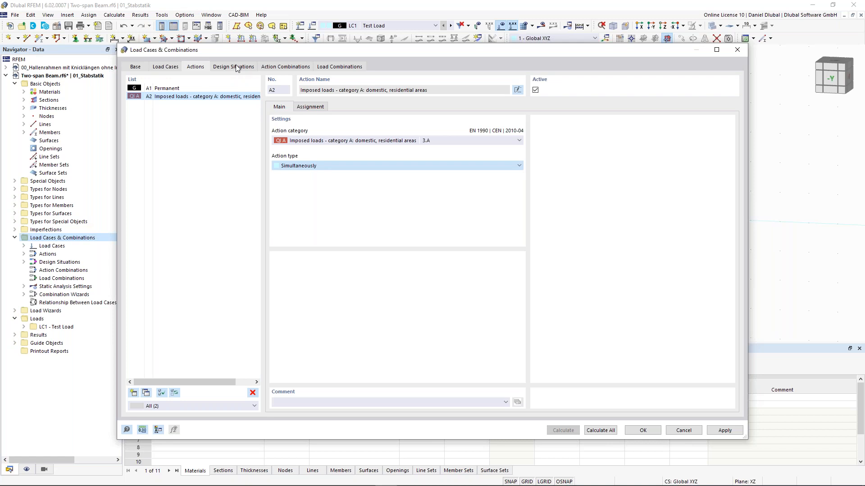
Delete the SLS characteristic, frequent and quasi-permanent design situations DS2 to DS4.
click(236, 68)
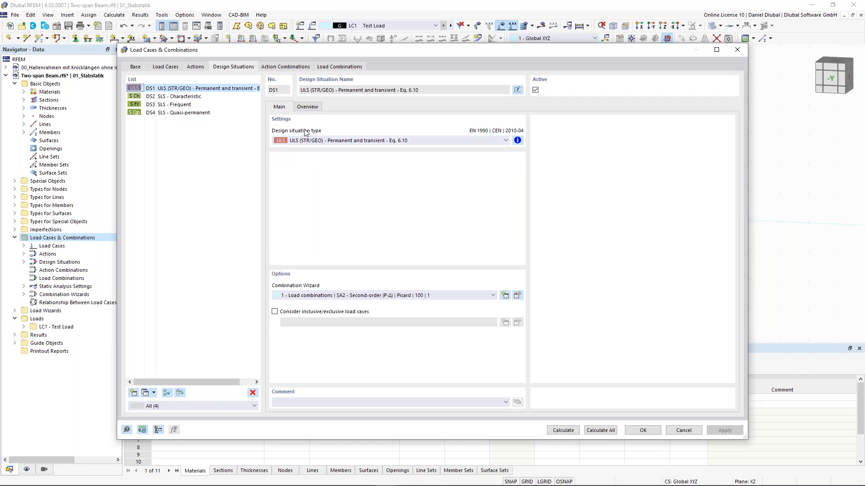
click(220, 97)
shift+click(210, 113)
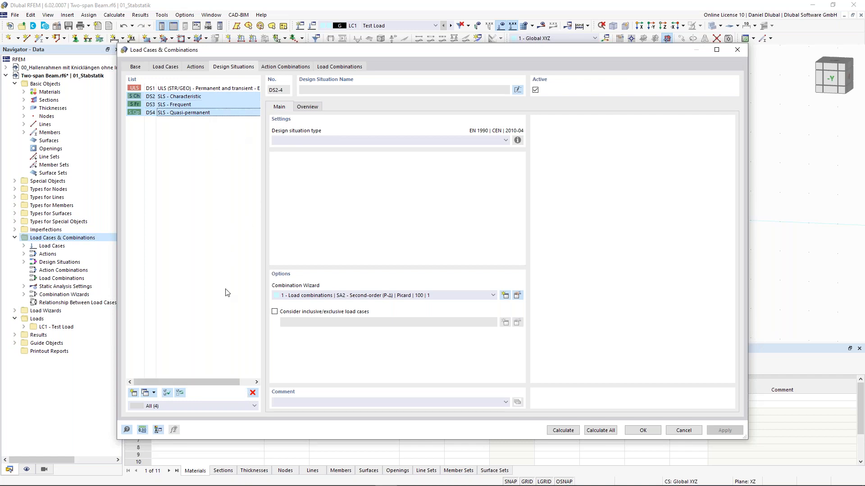
click(253, 393)
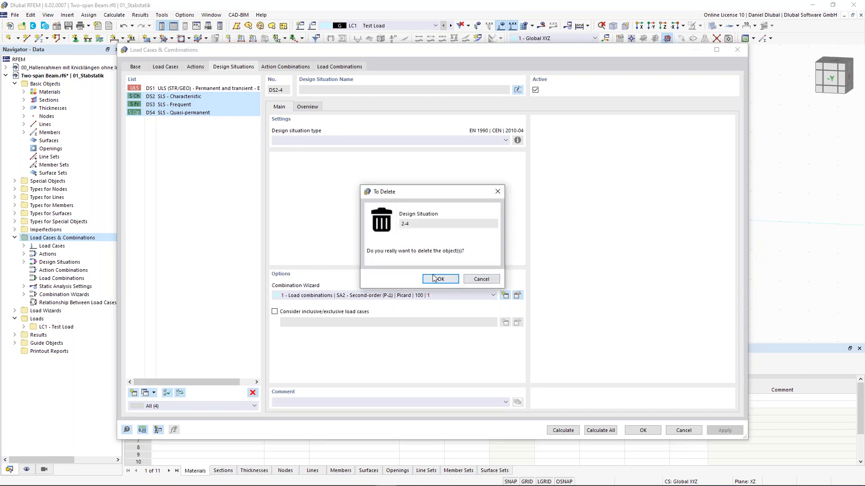
click(434, 279)
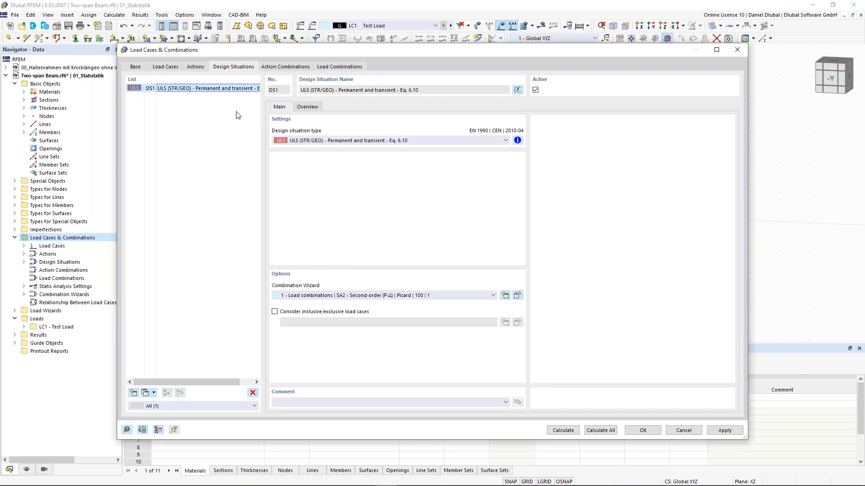
Examine the combination rule and its factor definitions for the ULS permanent and transient Eq. 6.10 design situation DS1.
click(518, 140)
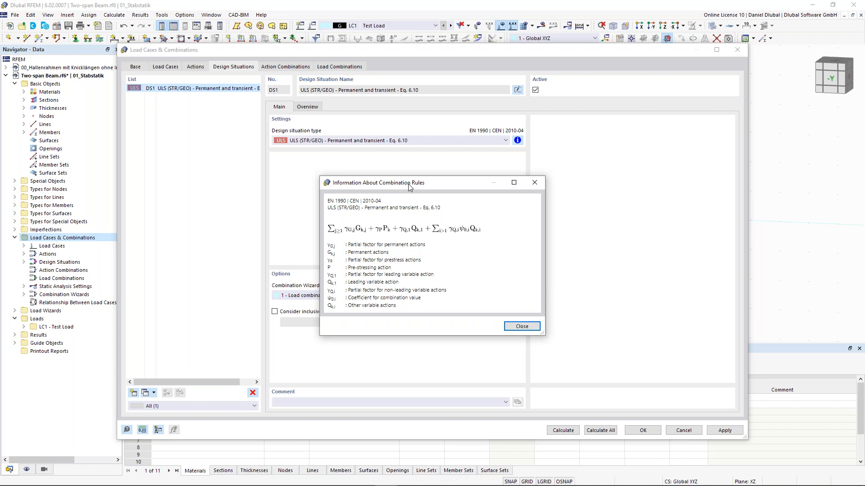
drag(409, 187, 404, 182)
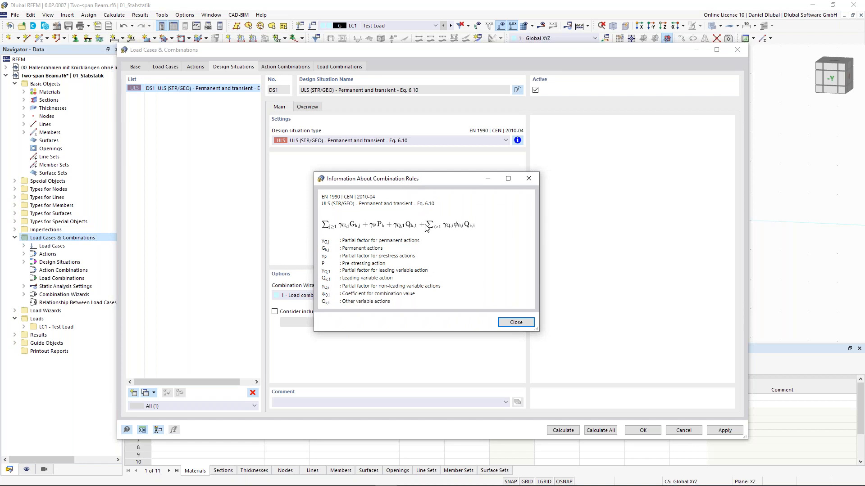
click(514, 322)
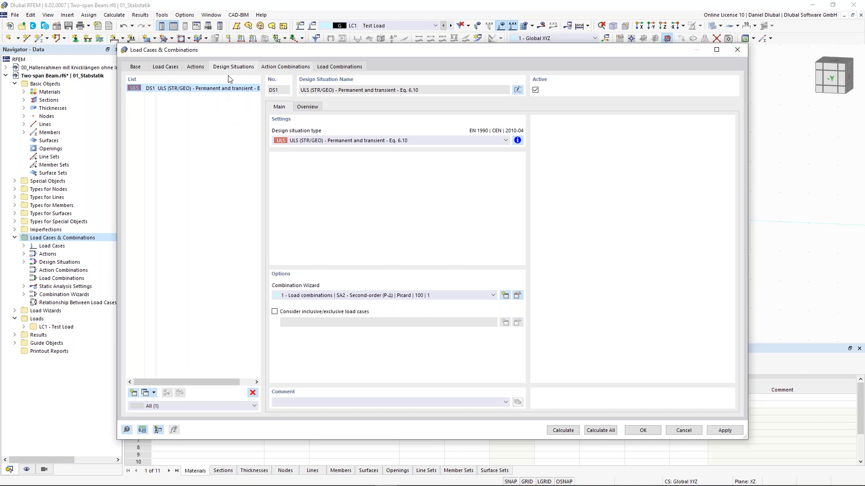
Review the generated action and load combinations, including the load case assignment of CO3, and accept the load case and combination definitions.
click(285, 67)
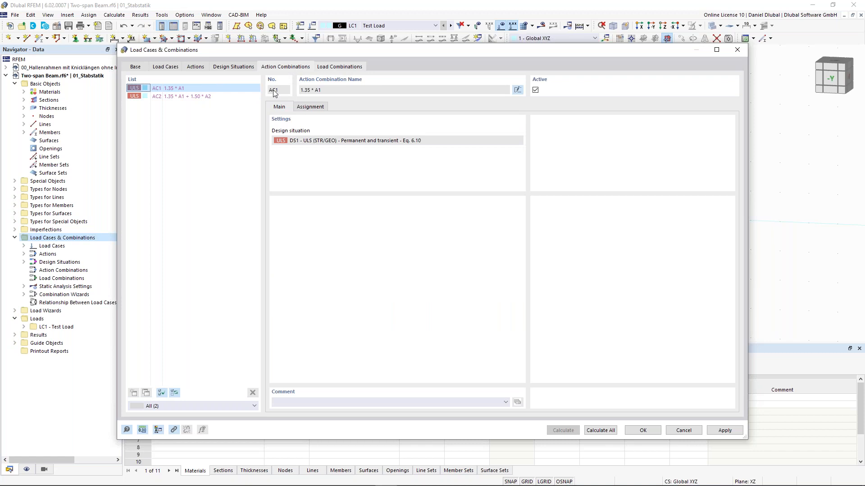
click(340, 67)
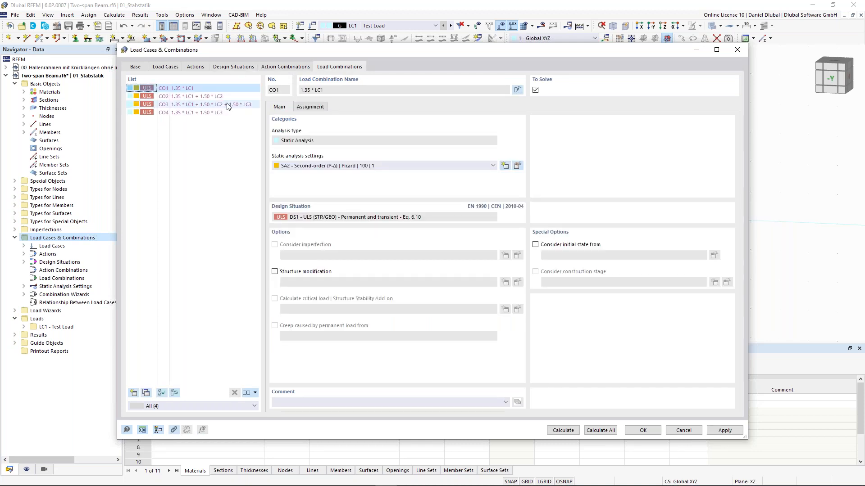
click(227, 105)
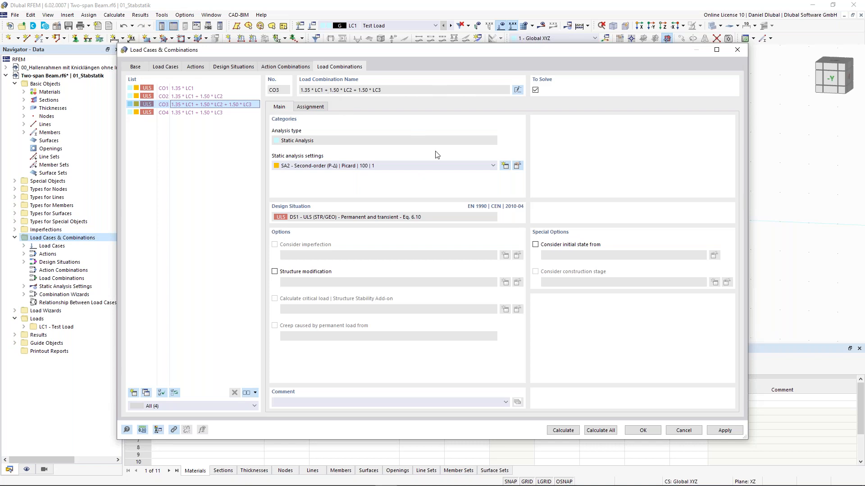
click(311, 107)
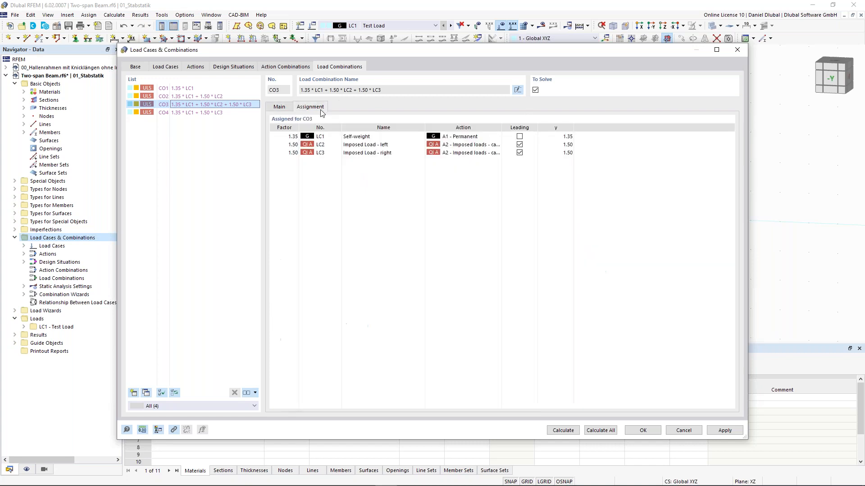
click(520, 136)
click(643, 431)
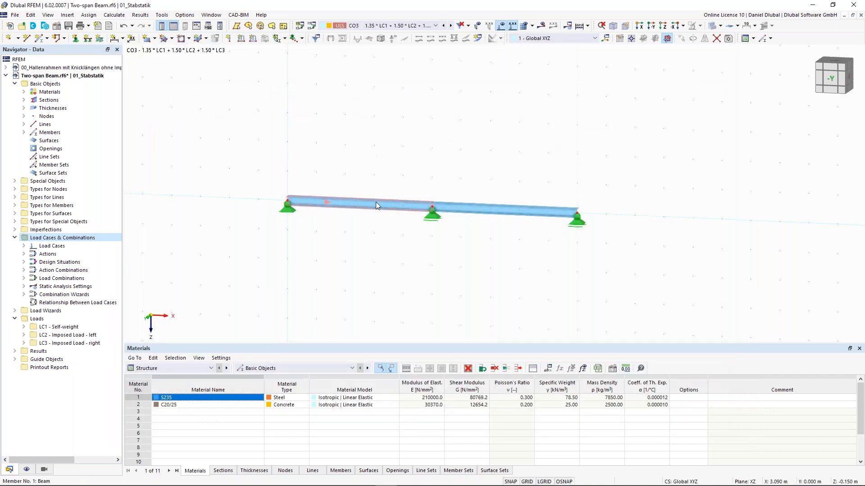
Apply a uniform member load of 2.5 kN/m in load case LC1 Self-weight to members 1 and 2.
click(373, 25)
click(370, 33)
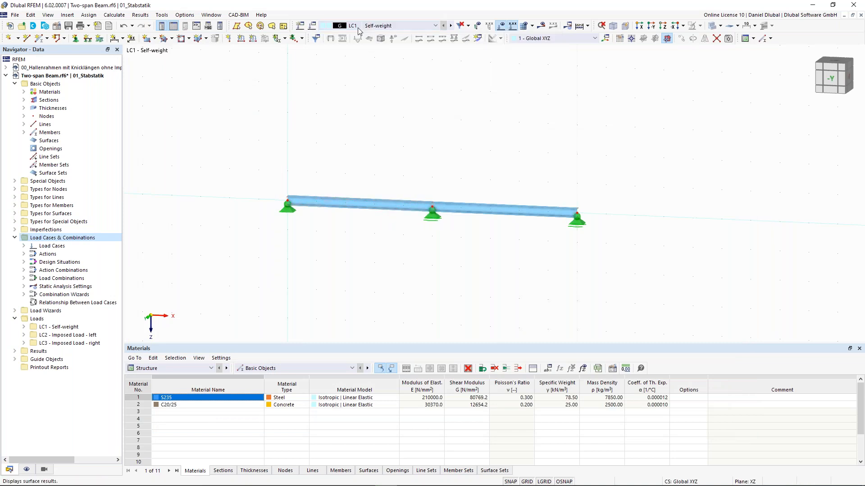
click(255, 42)
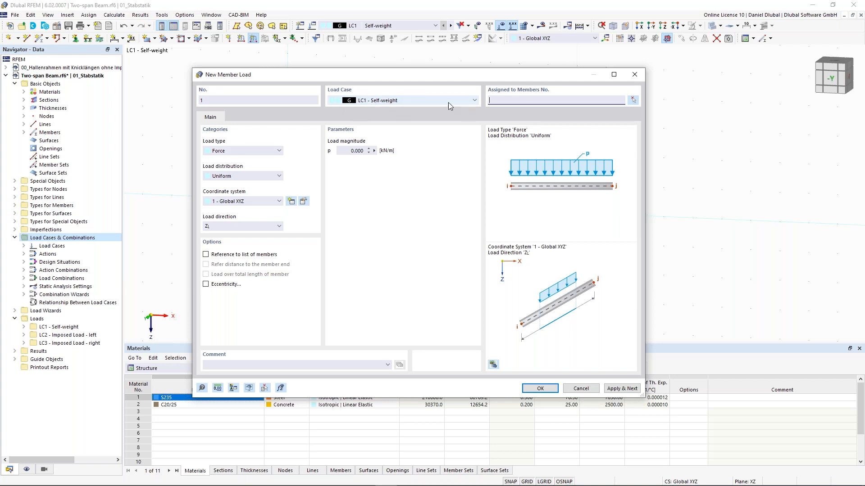
drag(346, 152, 413, 155)
text(2,5)
click(632, 100)
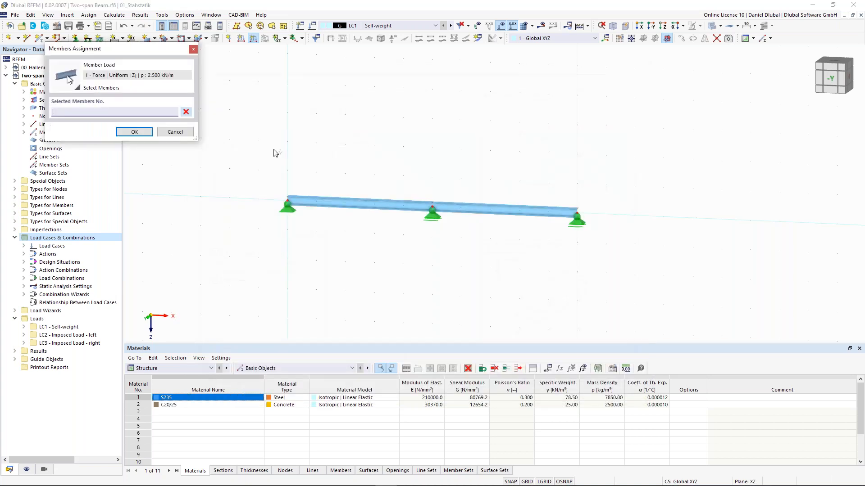
drag(532, 252, 632, 281)
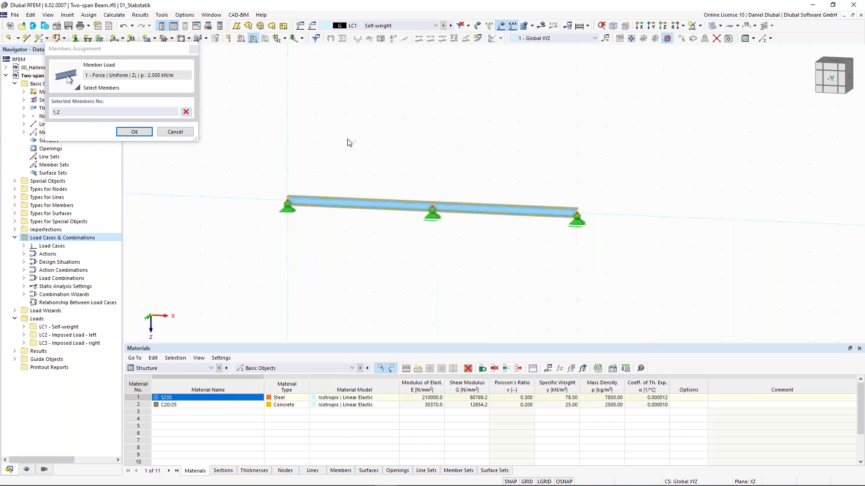
click(149, 132)
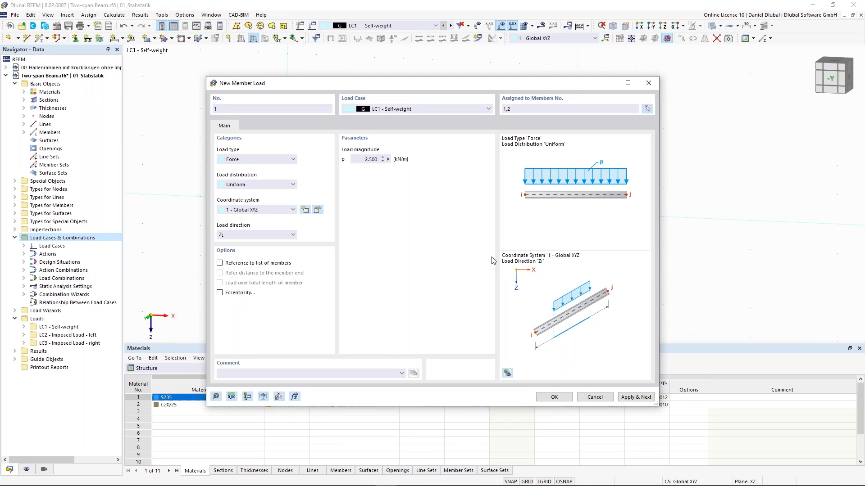
click(645, 399)
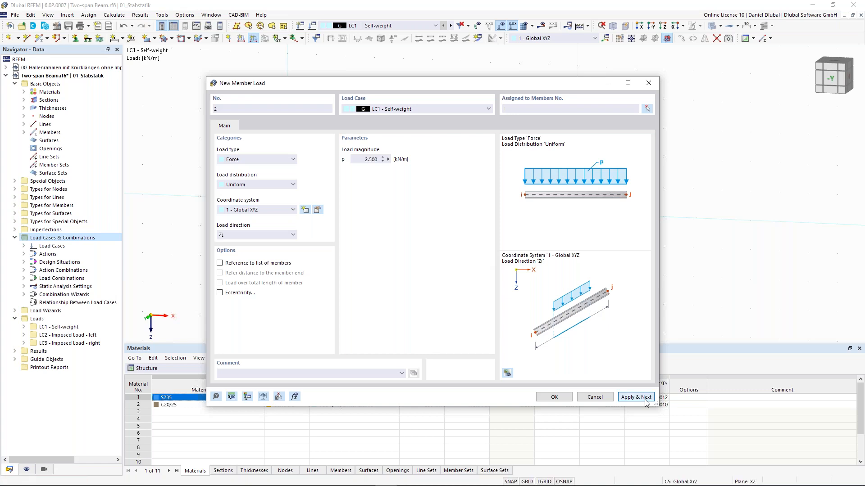
Apply a uniform member load of 5 kN/m in load case LC2 Imposed Load - left to member 1.
click(458, 109)
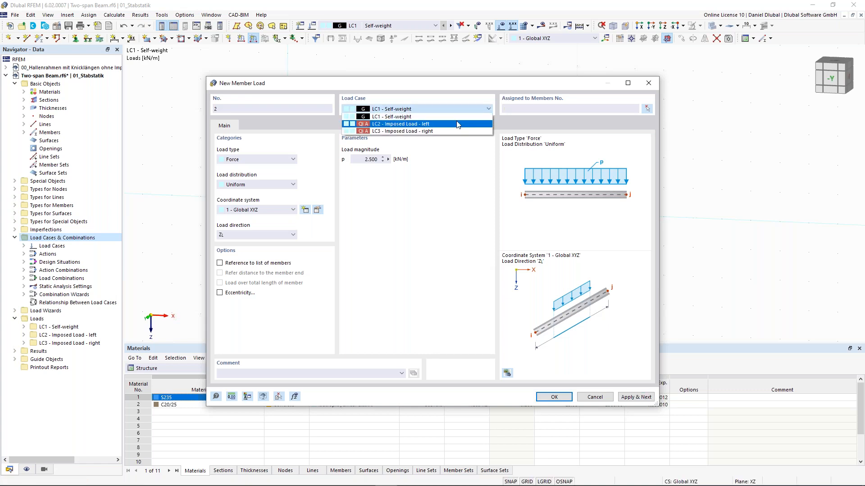
click(458, 124)
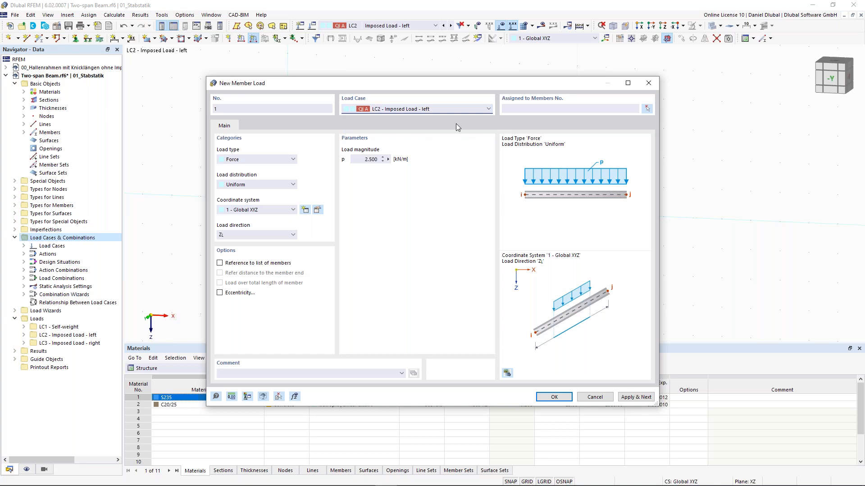
drag(363, 159, 399, 160)
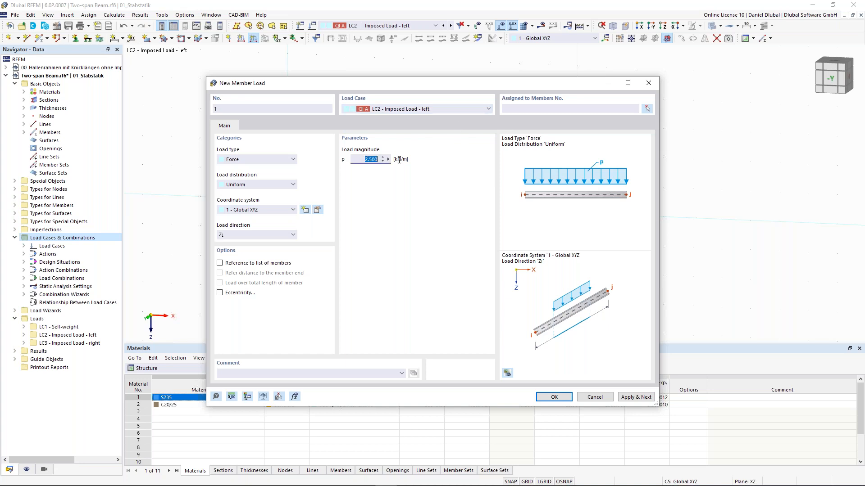
text(5)
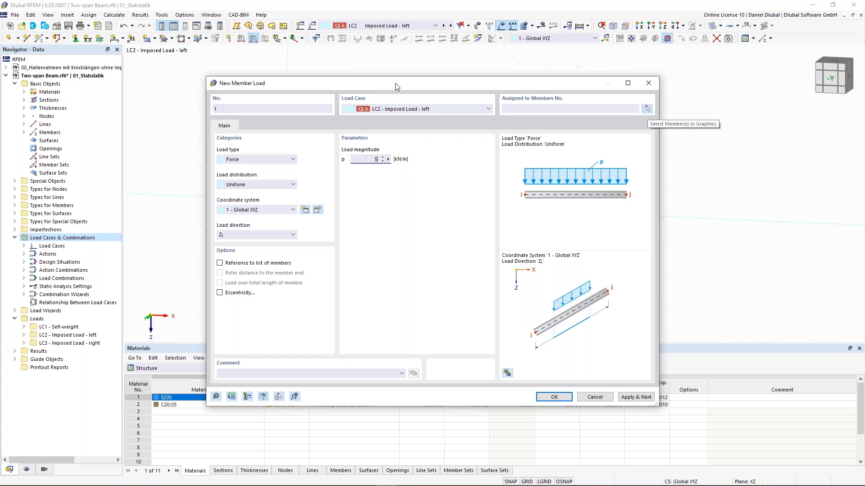
click(647, 109)
click(361, 200)
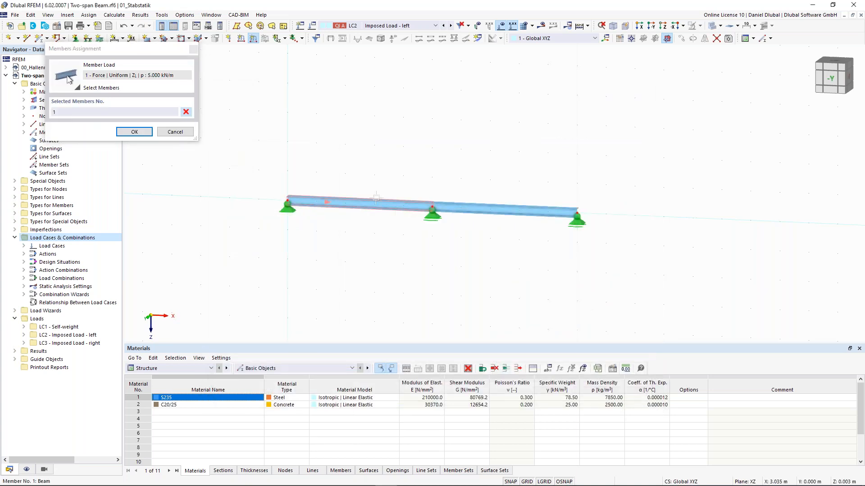
click(134, 132)
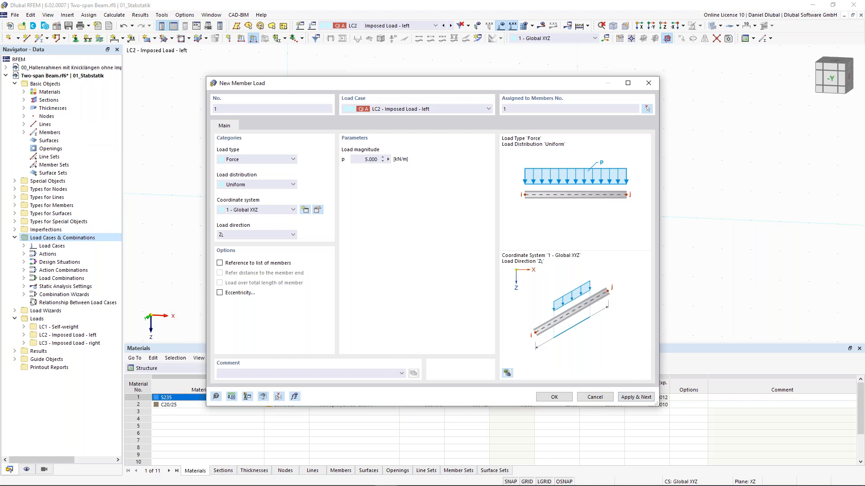
click(635, 397)
Apply a uniform 5 kN/m member load in load case LC3 Imposed Load - right to member 2 and finish load entry.
click(472, 110)
click(451, 127)
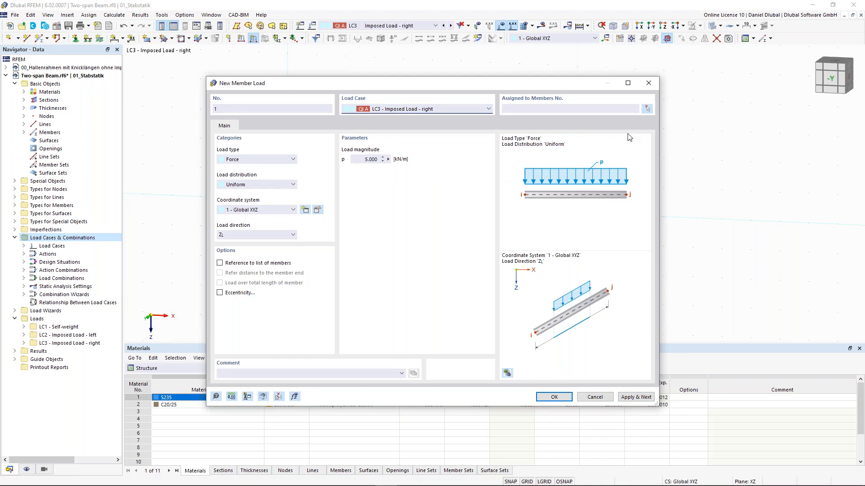
click(648, 110)
click(538, 210)
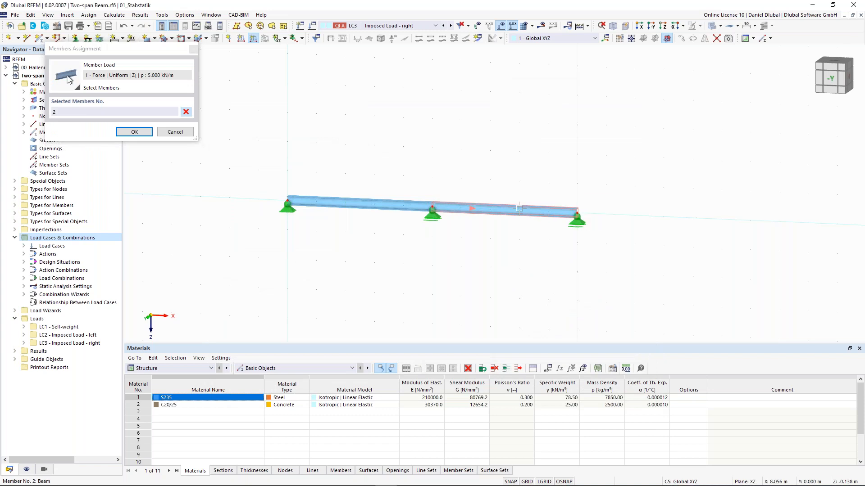
click(134, 131)
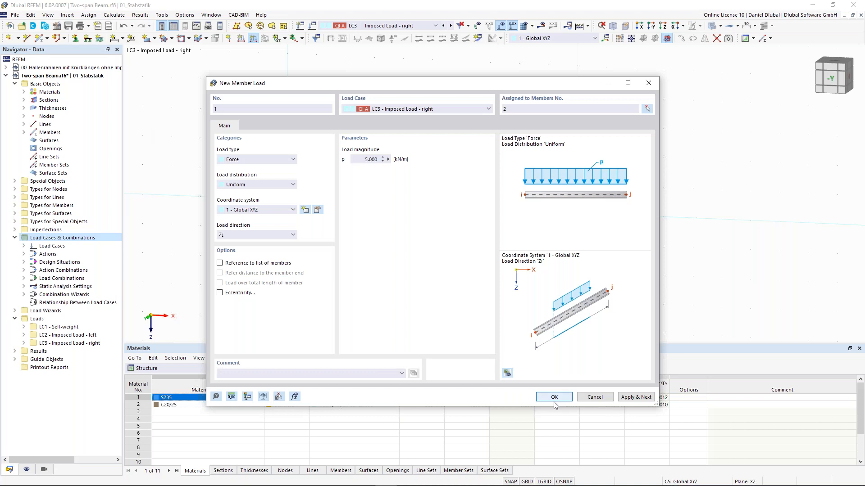
click(554, 397)
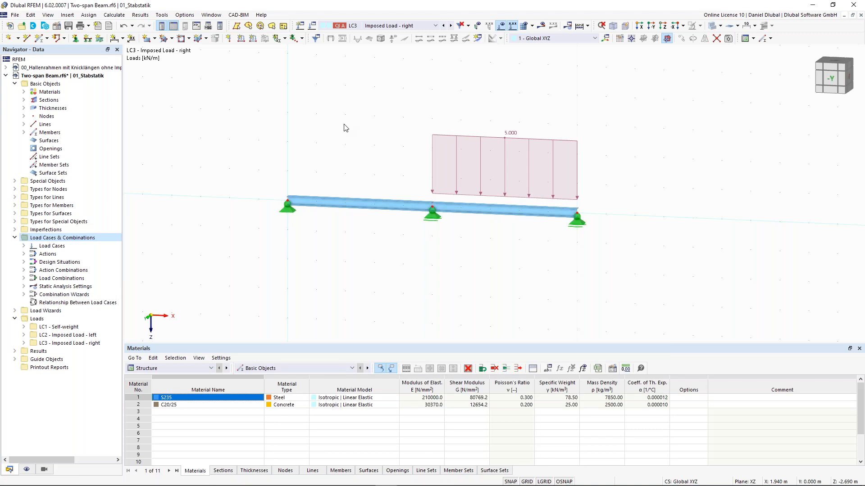
Examine the loads shown on the beam for load cases LC1 to LC3 and load combinations CO1 and CO2.
click(443, 27)
click(443, 26)
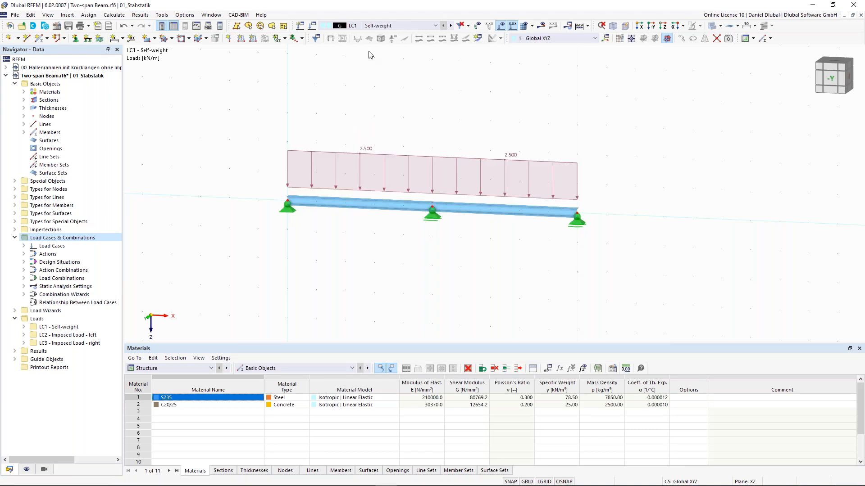
click(451, 26)
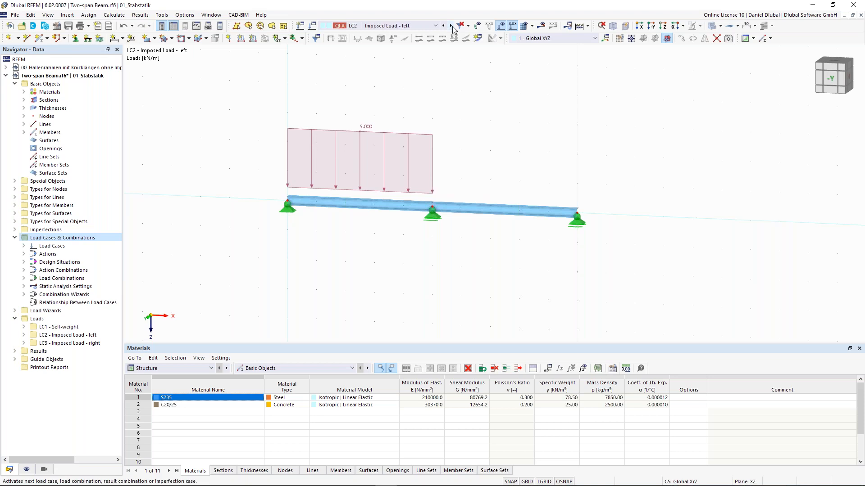
click(451, 27)
click(451, 26)
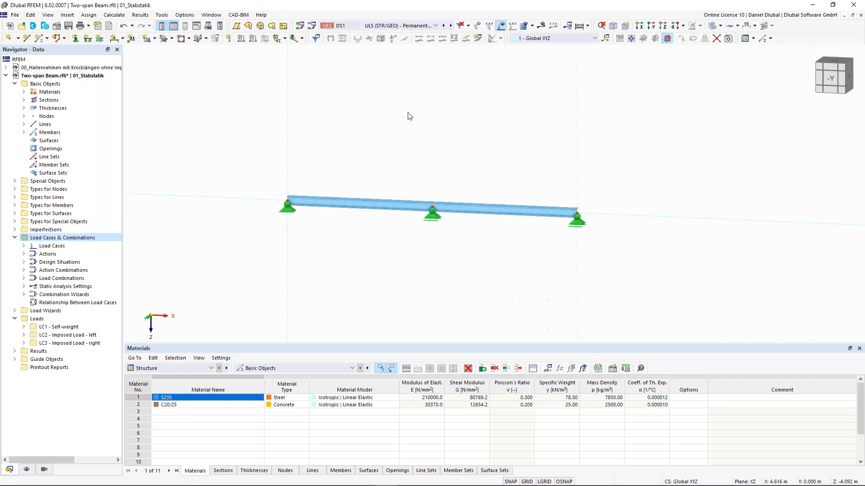
middle_drag(410, 117, 386, 148)
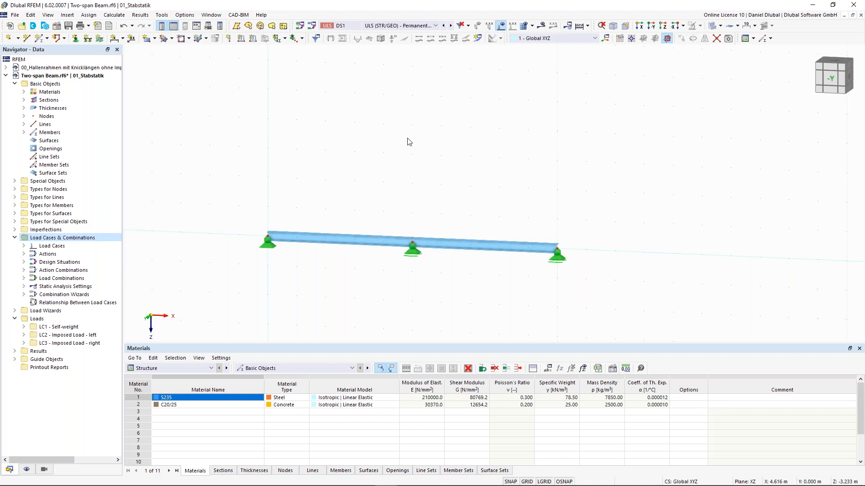
click(450, 25)
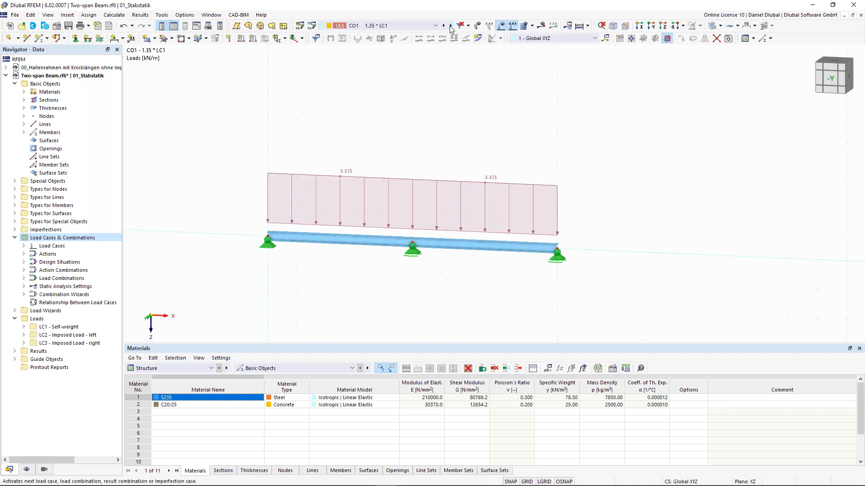
click(450, 26)
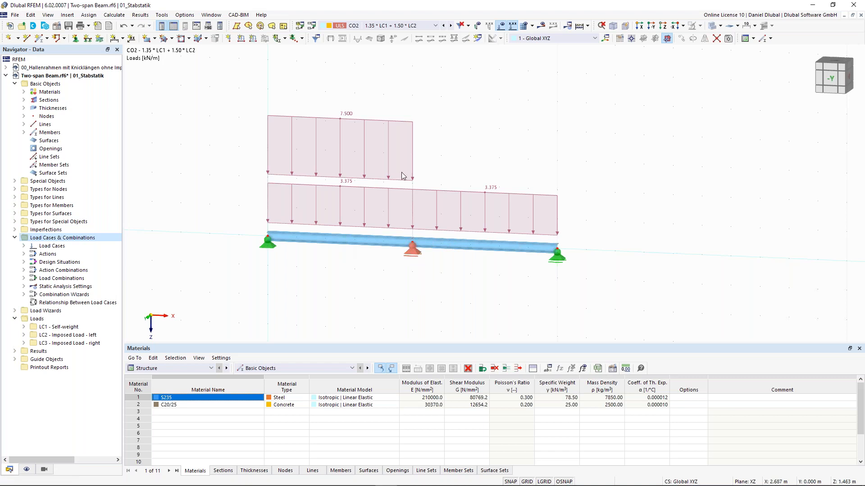
Activate design situation DS1 and calculate the model to display its static analysis results.
click(442, 25)
click(443, 26)
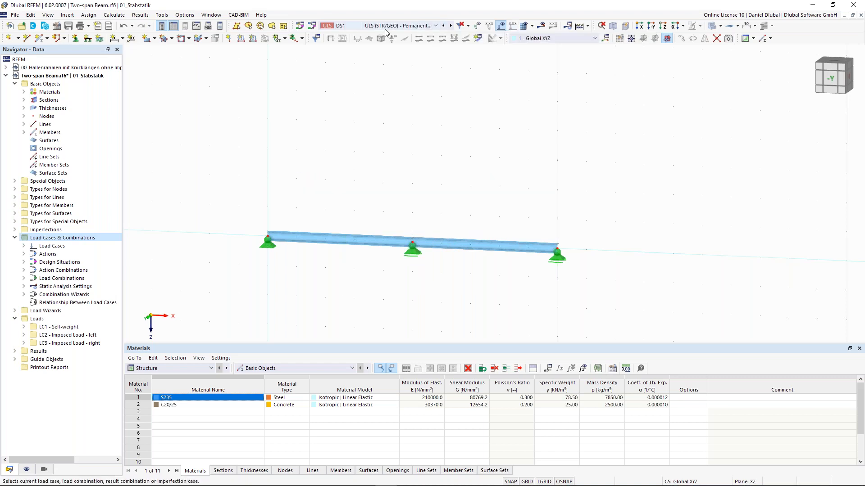
click(345, 29)
click(374, 126)
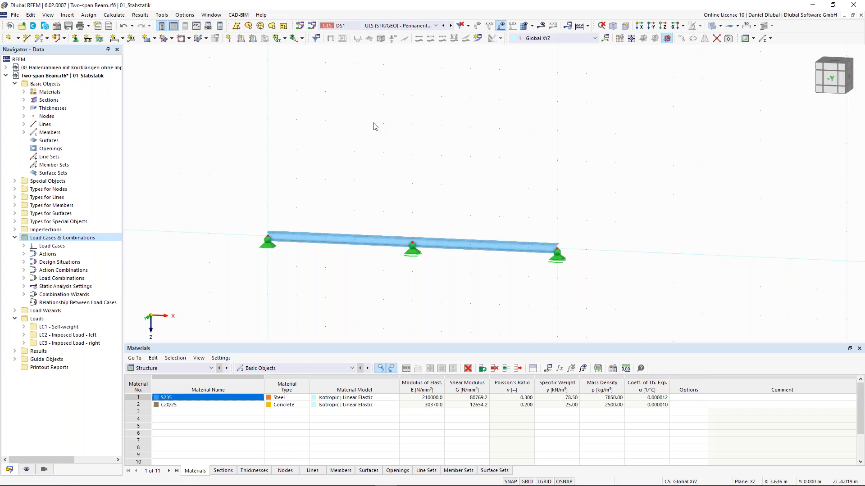
click(587, 26)
click(597, 40)
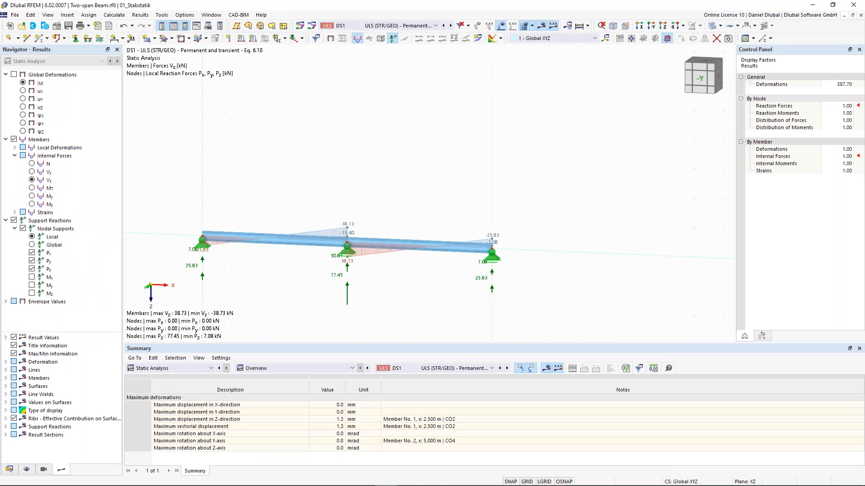
Switch the displayed results from the design situation to load case LC1 Self-weight.
click(404, 27)
scroll(404, 40, down, 1)
click(399, 27)
click(400, 27)
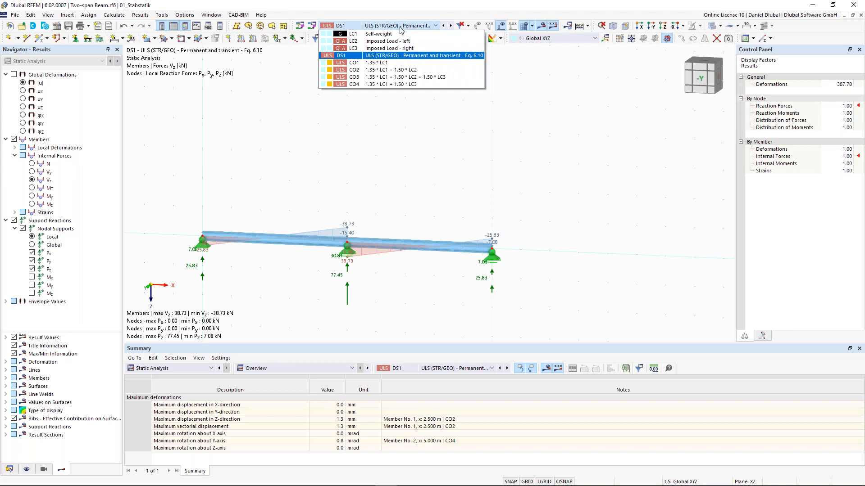
click(395, 34)
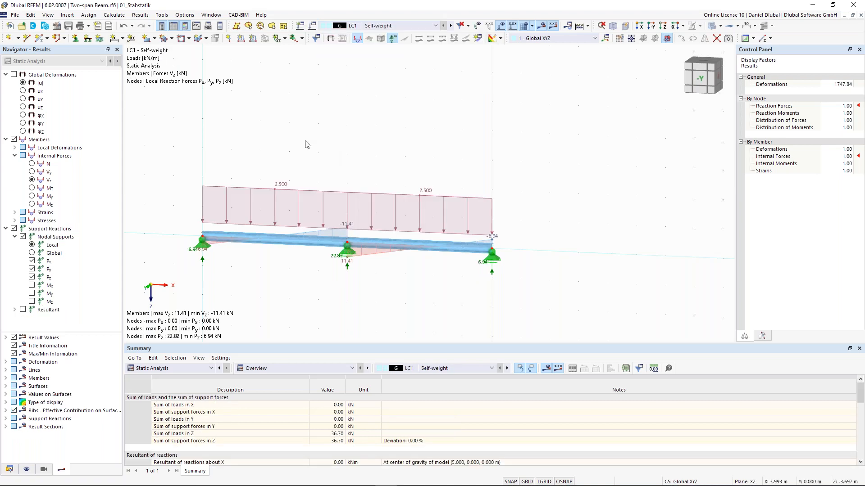
Display the beam's global deformations |u| for load case LC1 instead of the member internal forces.
middle_drag(305, 144, 389, 143)
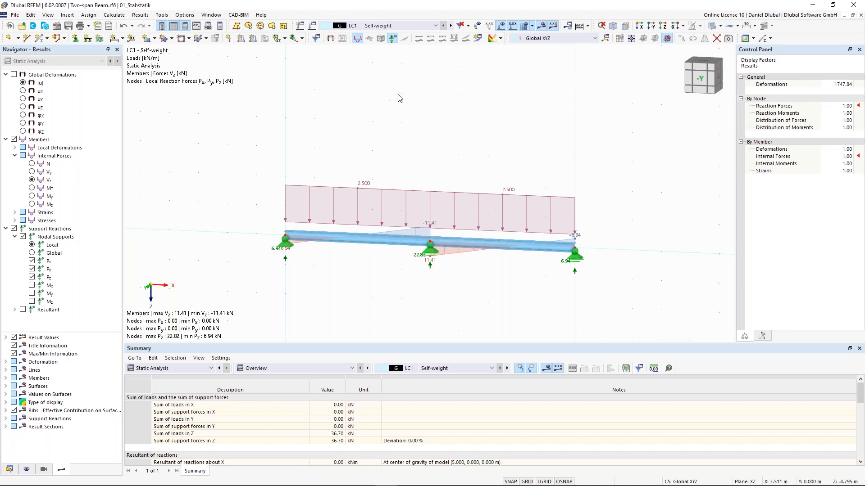
scroll(382, 280, up, 1)
ctrl+middle_drag(360, 273, 354, 273)
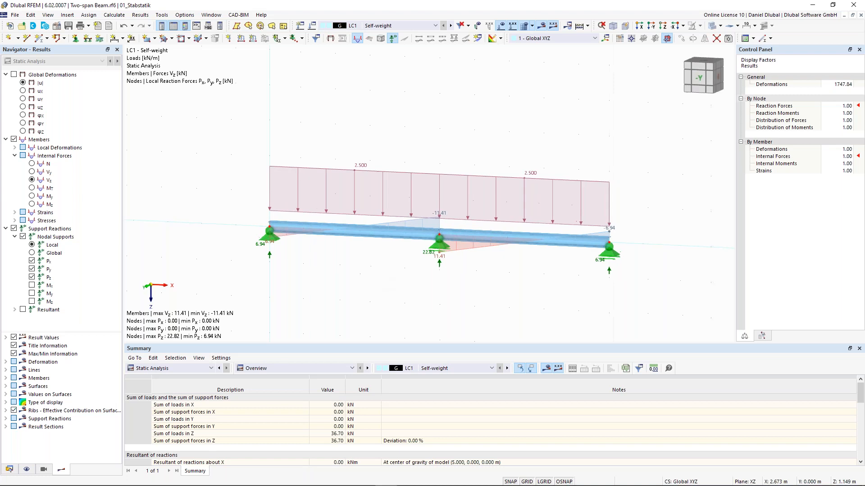
click(14, 74)
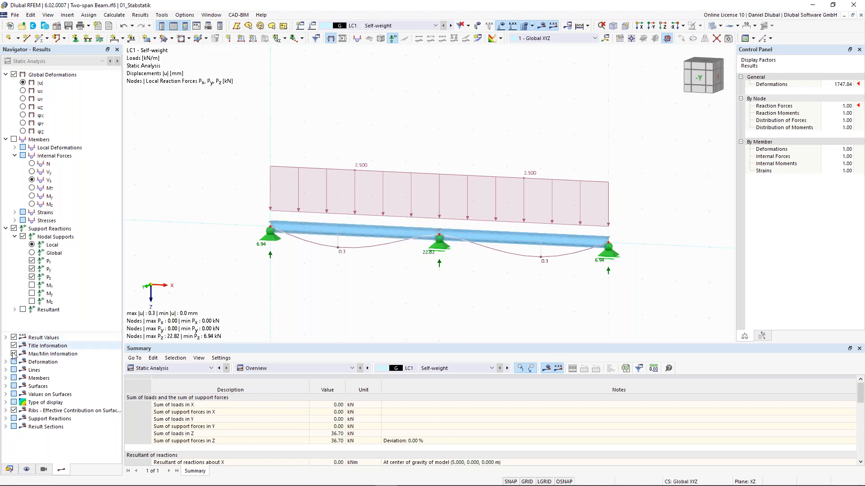
click(5, 378)
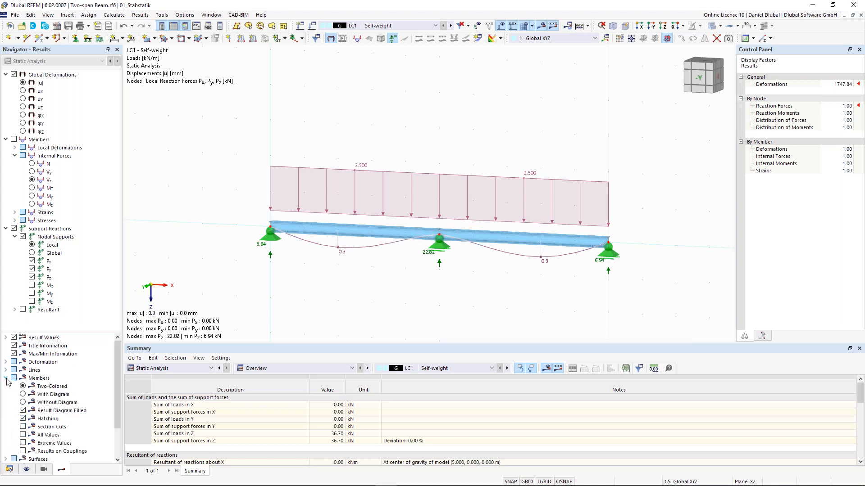
click(23, 403)
scroll(38, 385, down, 1)
scroll(39, 385, up, 1)
click(23, 394)
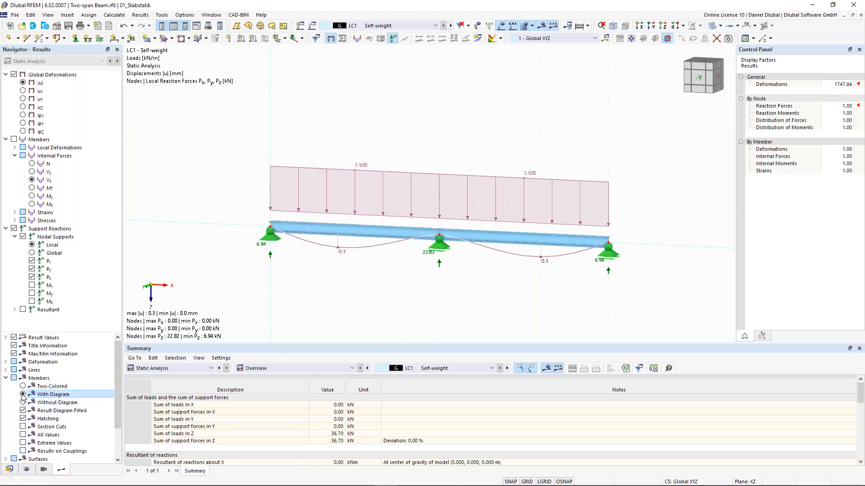
Set the member deformation display to Section Colored and the member result diagrams to Two-Colored.
click(6, 362)
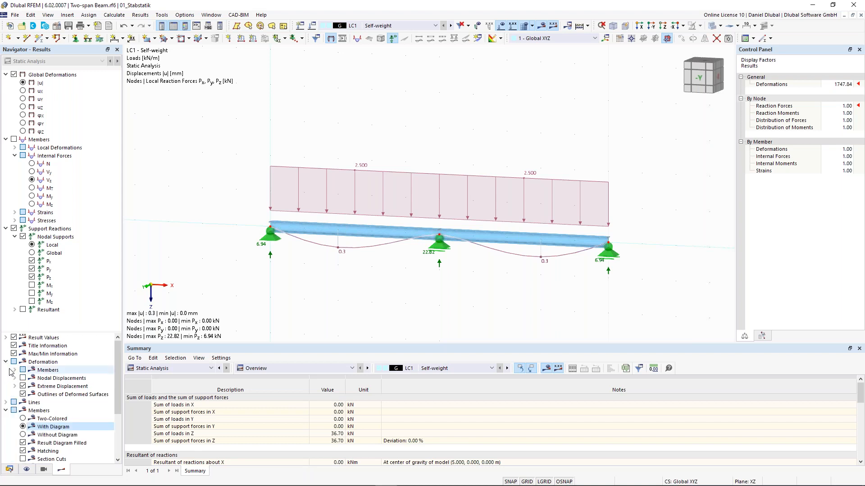
click(14, 370)
click(32, 394)
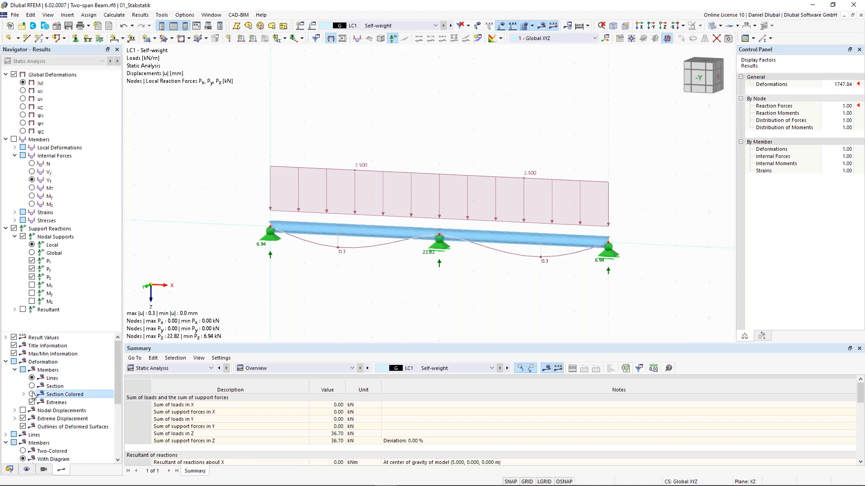
scroll(27, 418, down, 1)
click(23, 427)
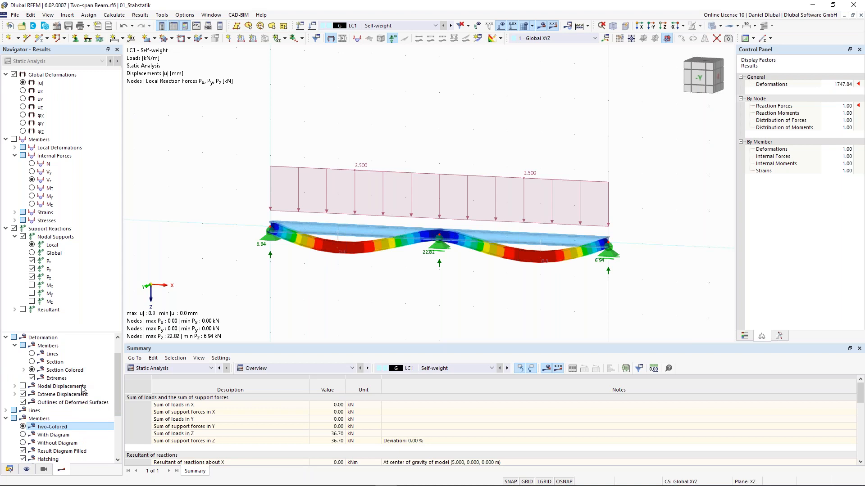
scroll(19, 363, up, 1)
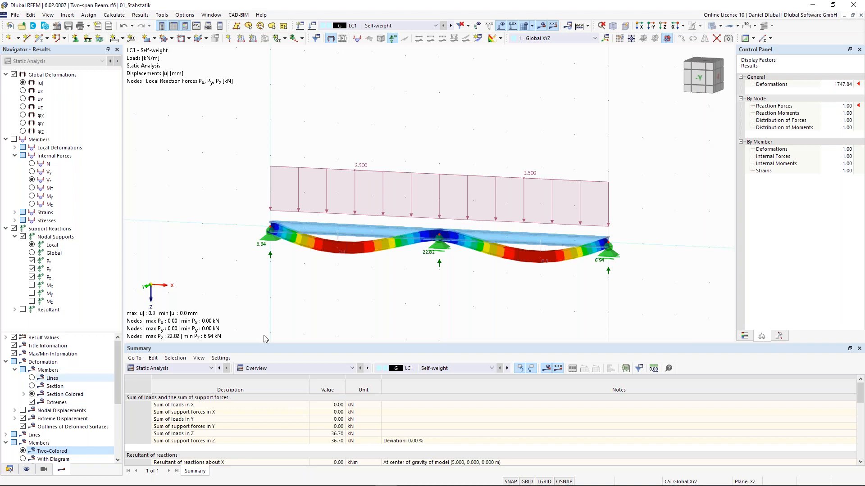
Show the color scale for the global deformations and examine the deformed beam at an oblique angle.
click(744, 336)
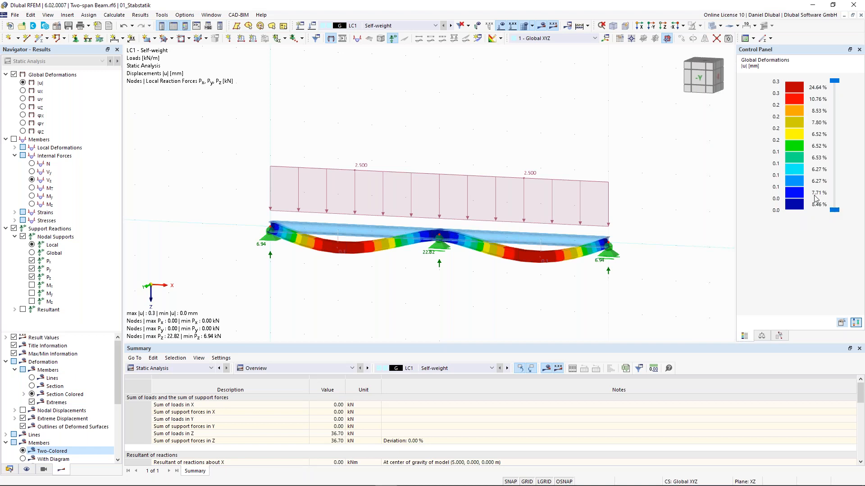
scroll(550, 127, down, 1)
middle_drag(547, 120, 512, 128)
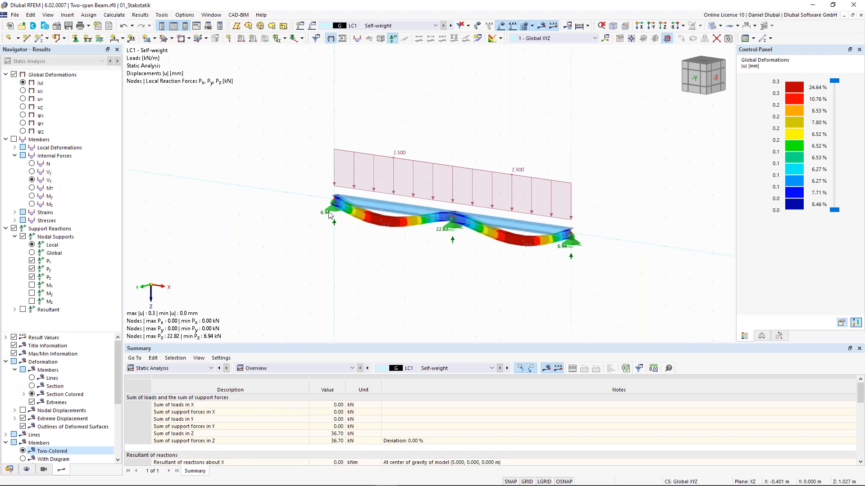
scroll(331, 216, up, 1)
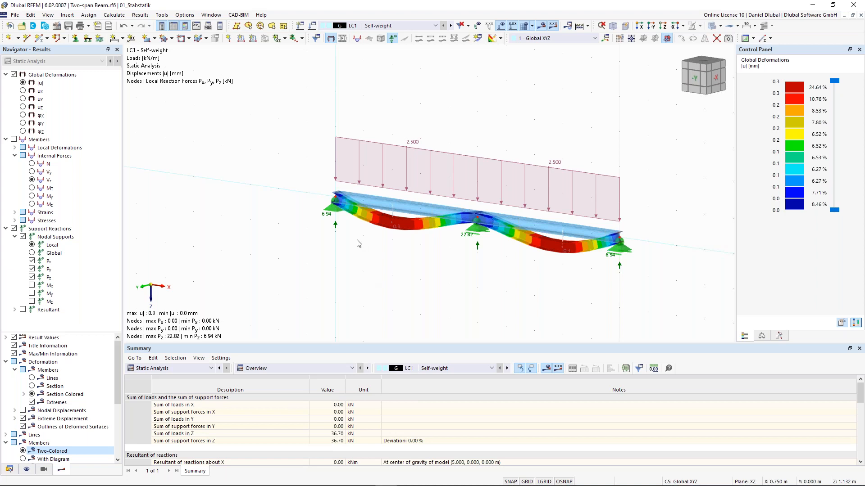
Switch the displayed results to design situation DS1 and expand its envelope value options.
click(404, 28)
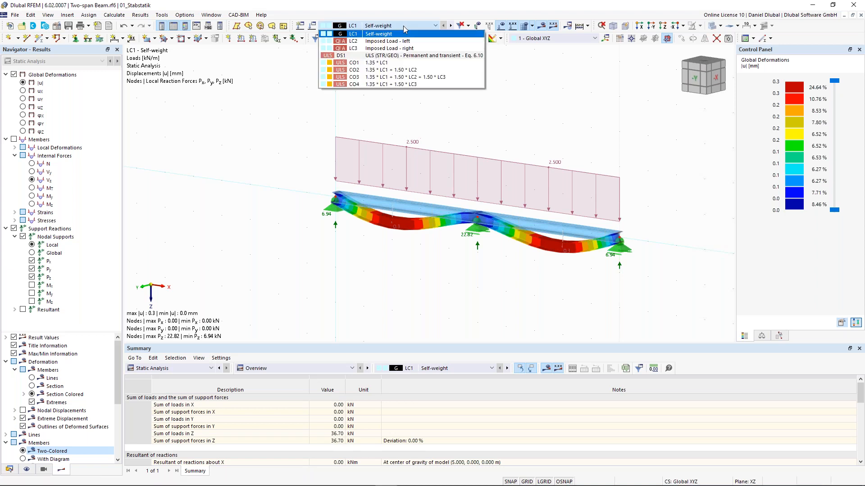
click(404, 59)
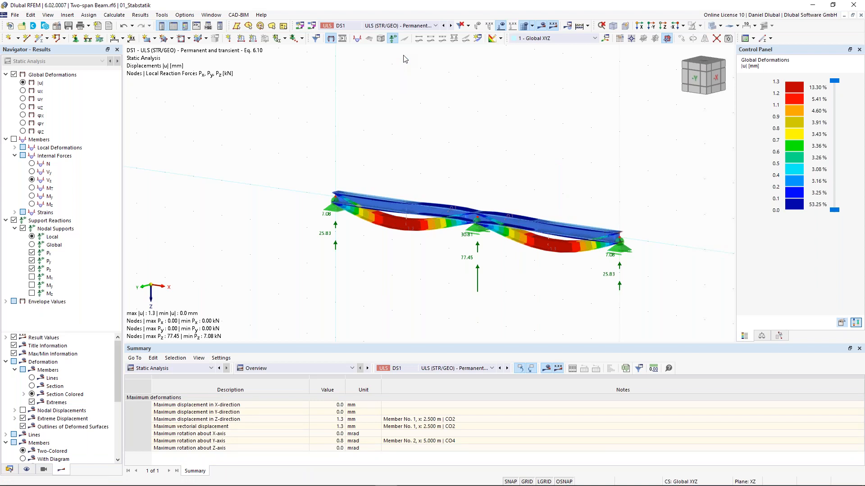
click(6, 302)
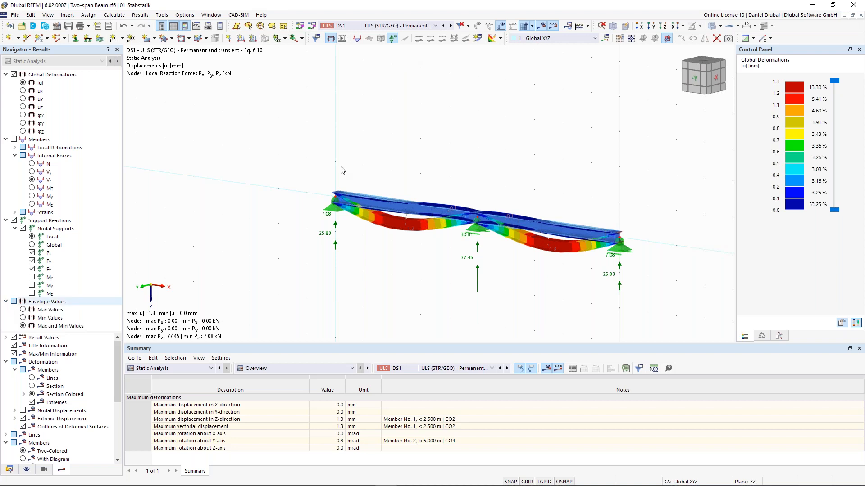
Display the member shear forces Vz for design situation DS1 instead of the deformations.
click(14, 140)
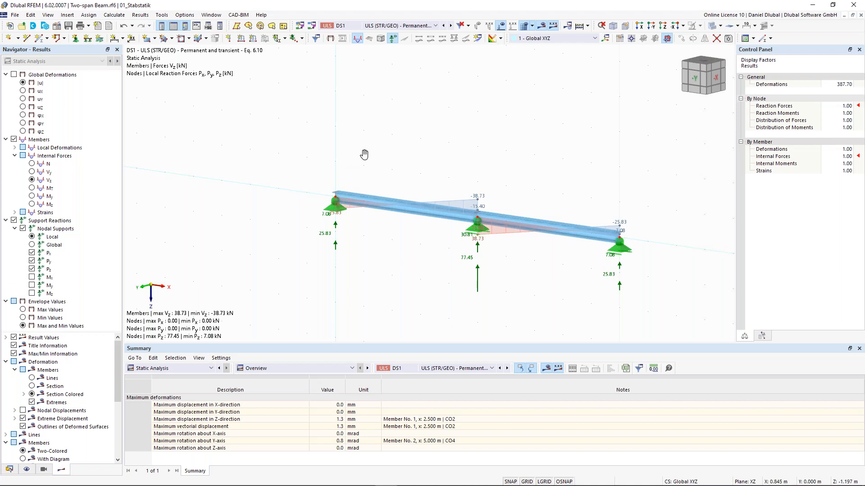
ctrl+middle_drag(364, 155, 339, 147)
scroll(404, 156, up, 1)
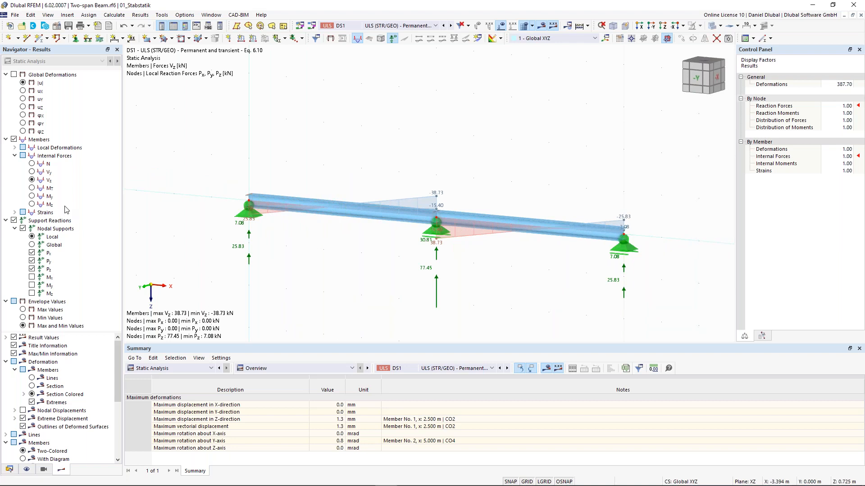
Switch the member diagram to bending moments My and view the maximum envelope values followed by the minimum ones.
click(48, 197)
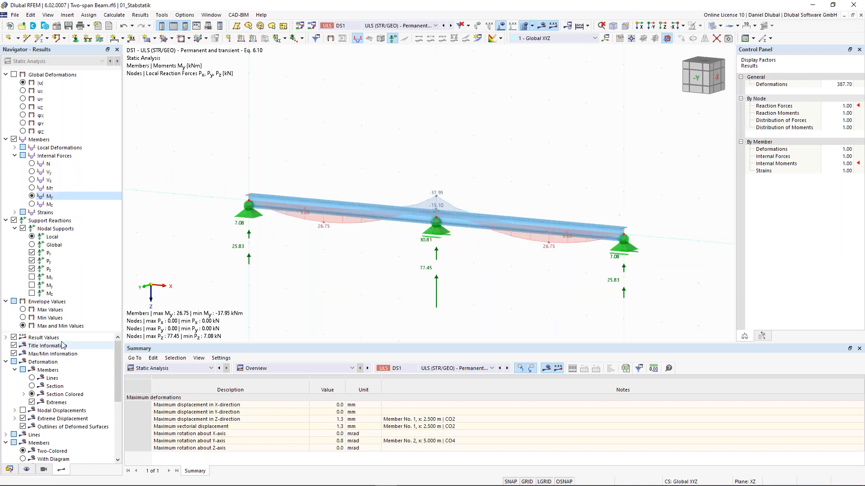
click(22, 310)
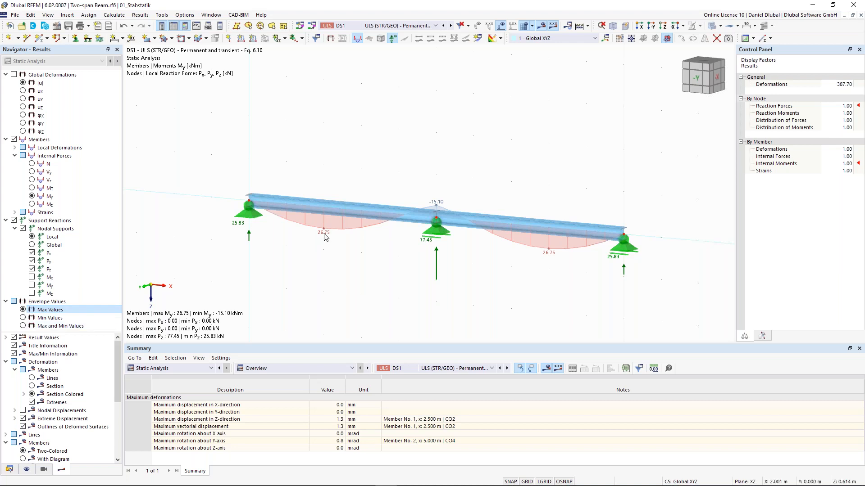
click(23, 318)
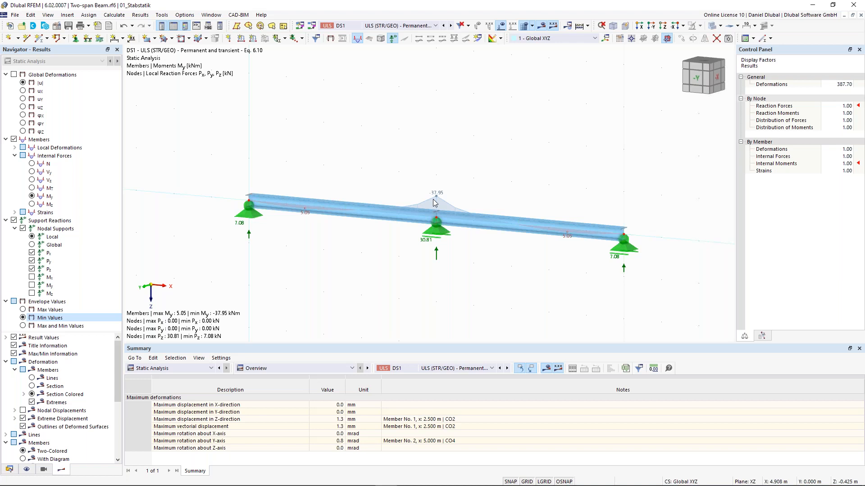
Open the static analysis results table by member, enlarge it and list the members' internal forces.
click(322, 370)
click(312, 389)
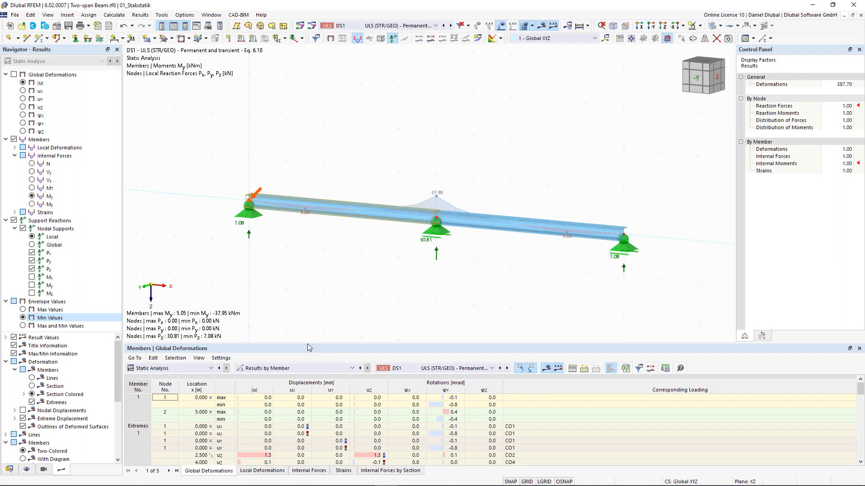
click(185, 369)
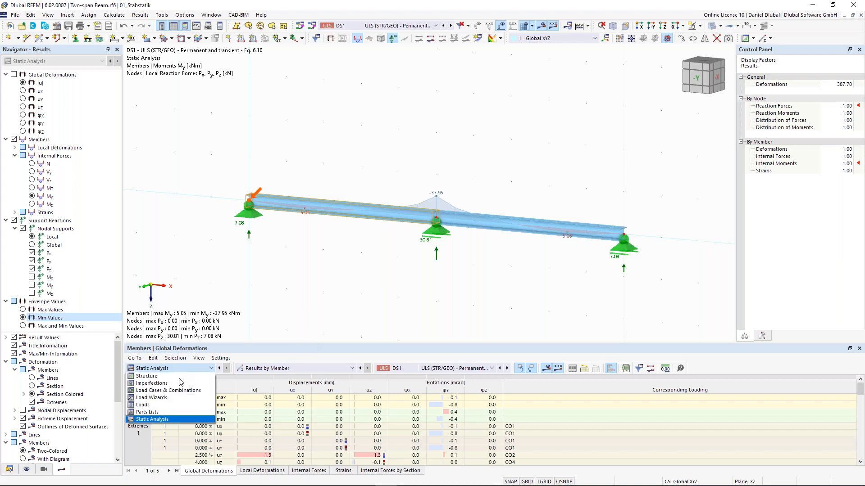
click(168, 420)
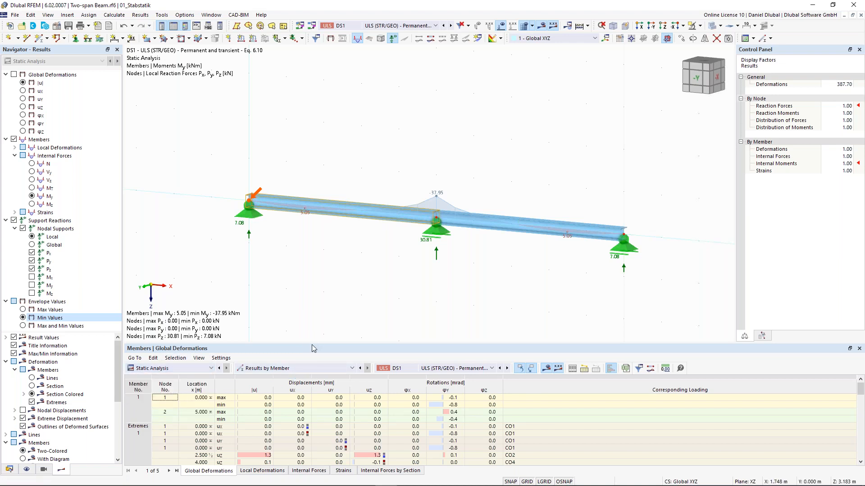
drag(312, 344, 310, 308)
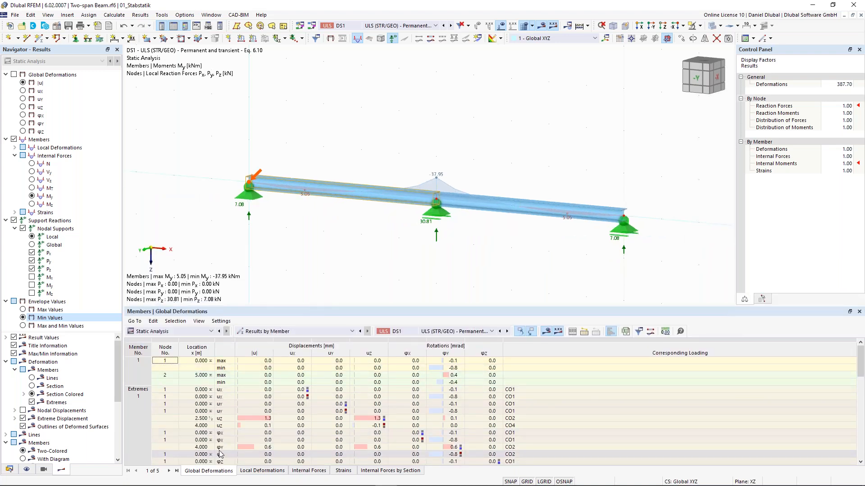
click(316, 473)
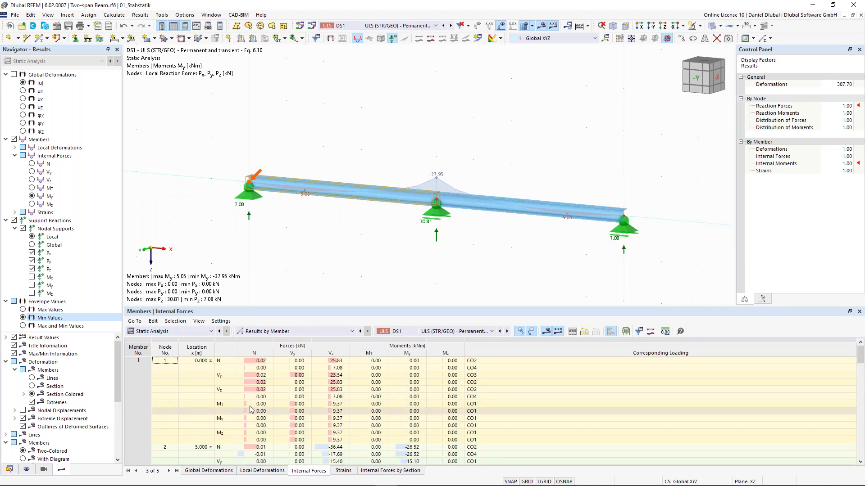
Examine the maximum and minimum moments My among member 1's extremes, with their locations and governing load combinations.
scroll(247, 408, down, 2)
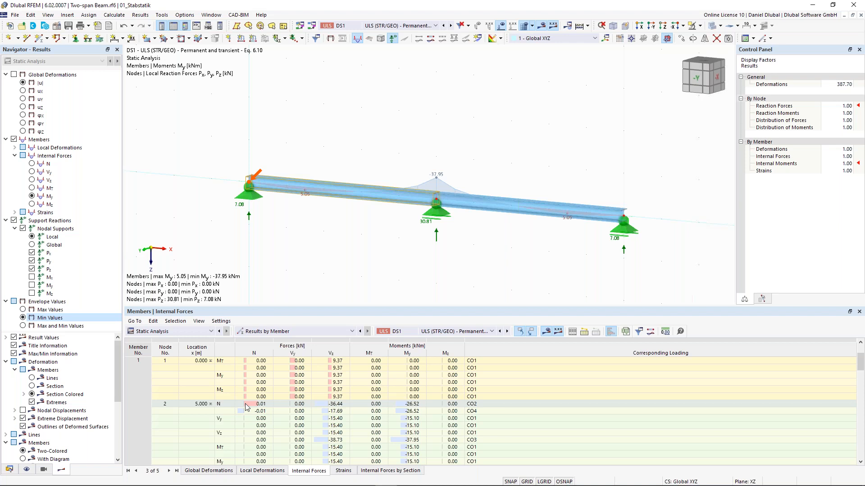
scroll(247, 407, down, 5)
click(138, 382)
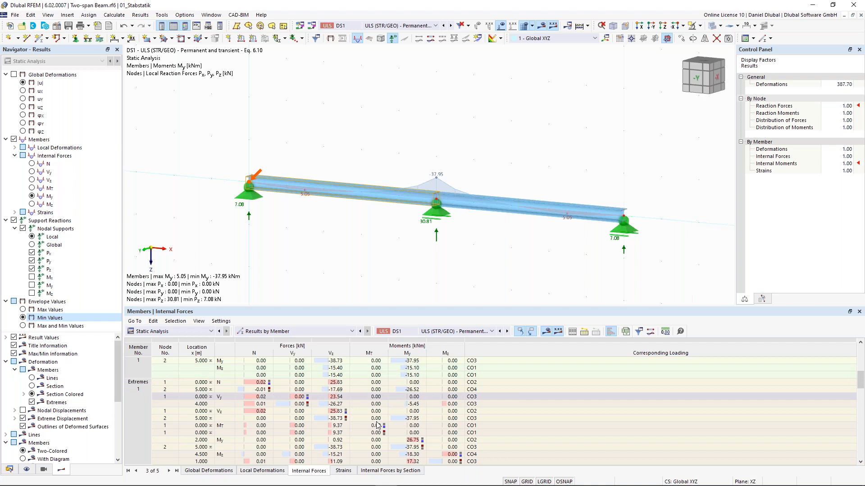
scroll(378, 426, down, 1)
click(412, 420)
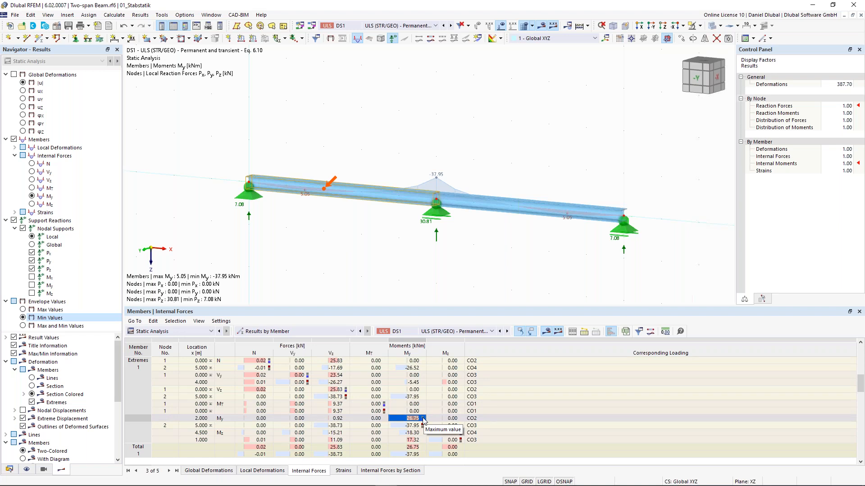
click(480, 420)
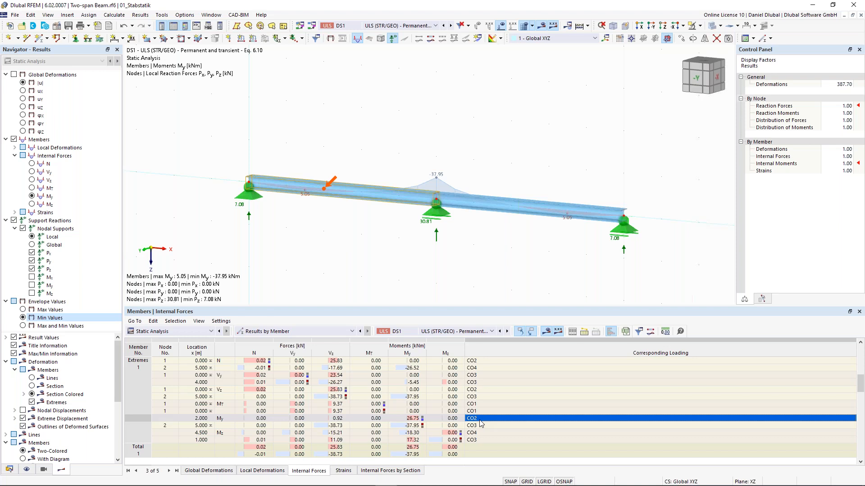
click(420, 426)
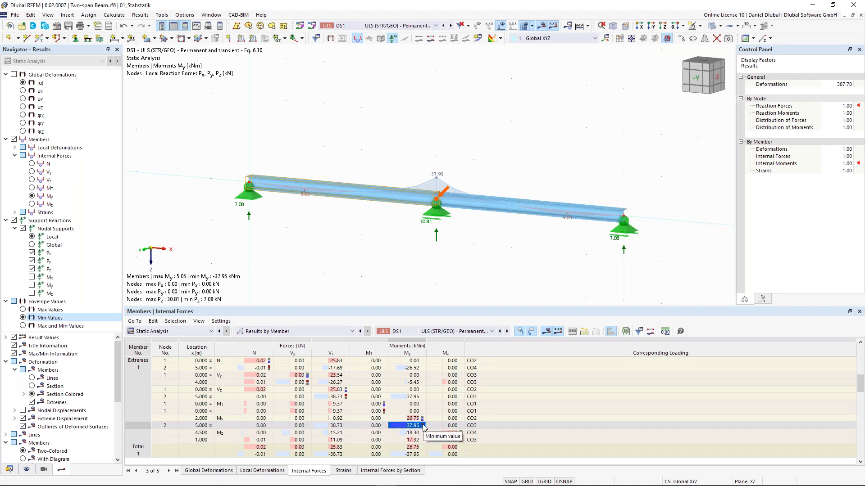
click(480, 427)
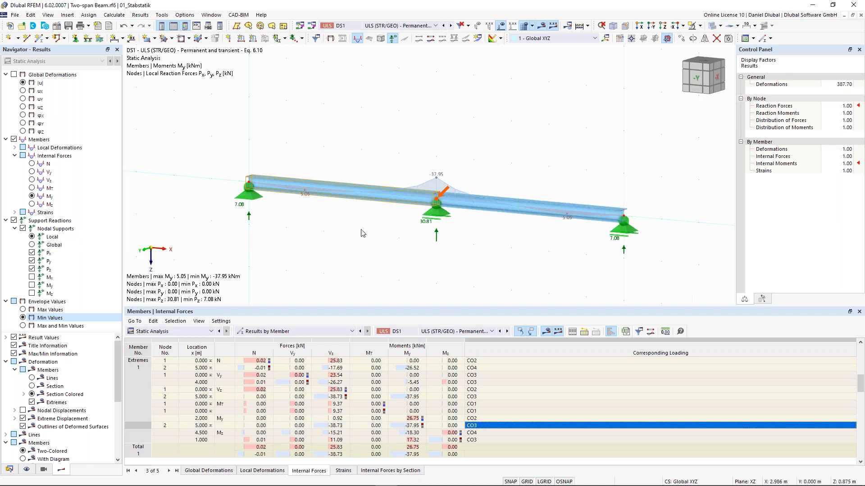
View the beam's loads and moments My for load combination CO2, followed by load combination CO3.
click(435, 26)
click(419, 71)
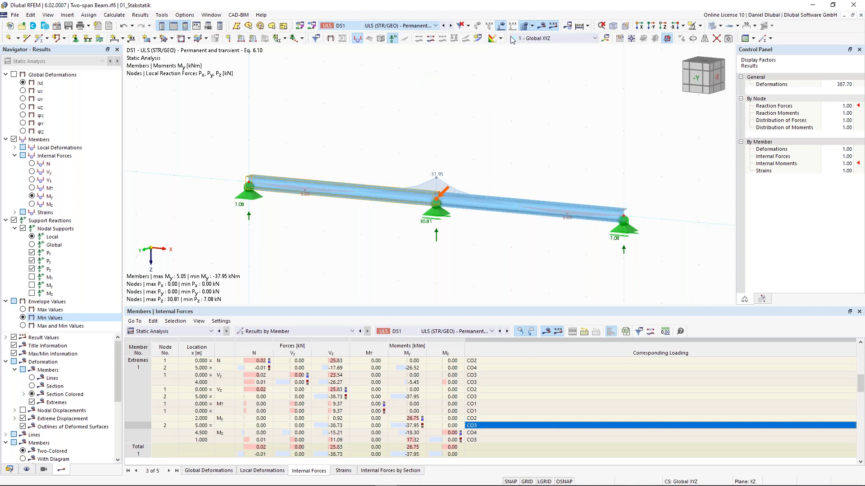
middle_drag(488, 125, 501, 168)
click(451, 26)
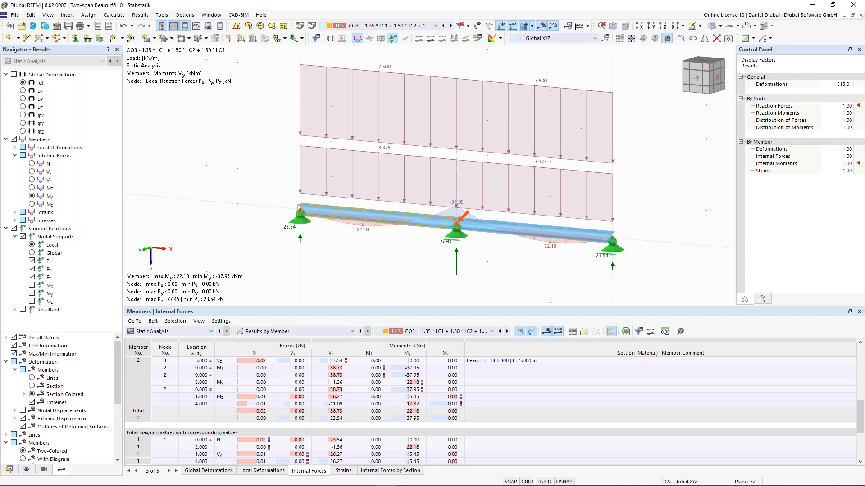
scroll(312, 150, down, 1)
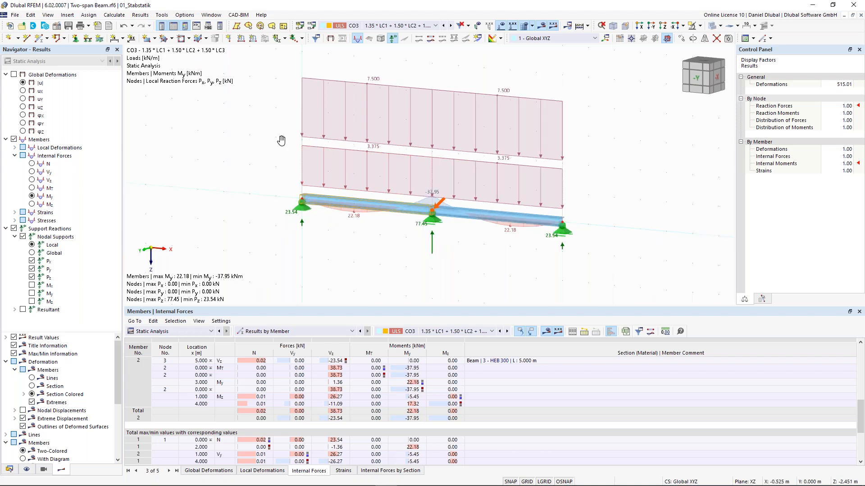
Return the displayed results to load case LC1 Self-weight.
middle_drag(281, 141, 274, 157)
click(419, 26)
click(383, 31)
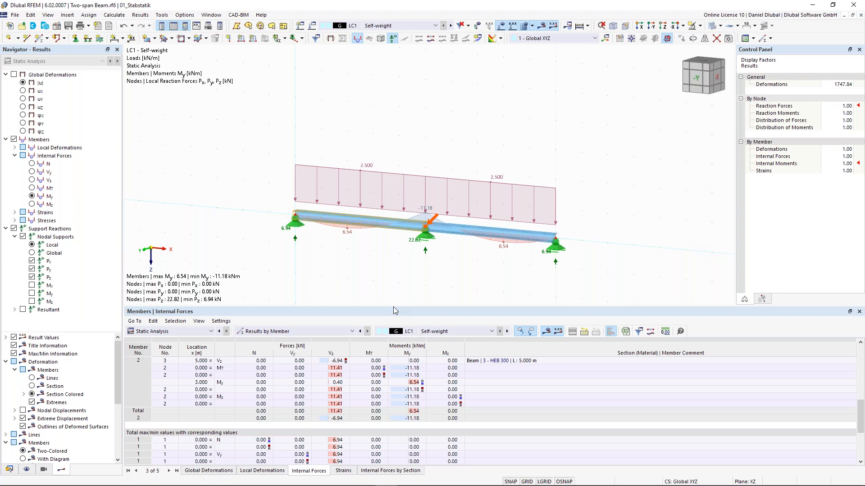
Enlarge the results table and examine the LC1 moment My over the beam's middle support.
drag(394, 310, 393, 303)
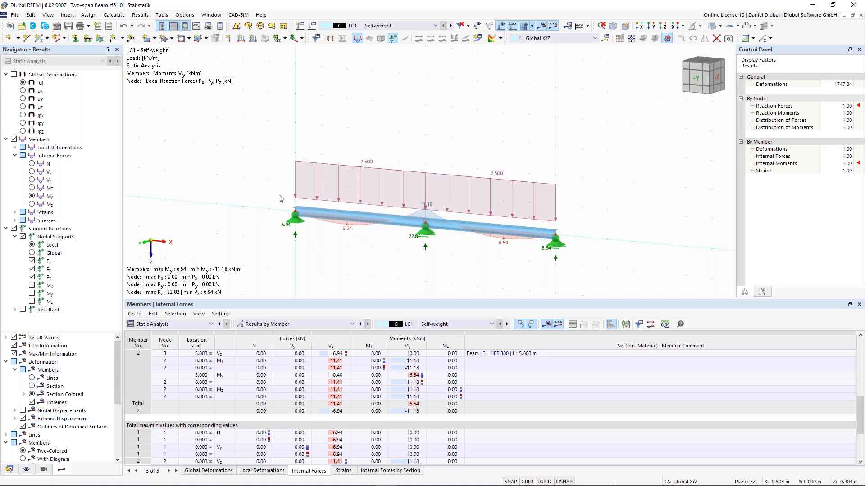
scroll(420, 210, up, 1)
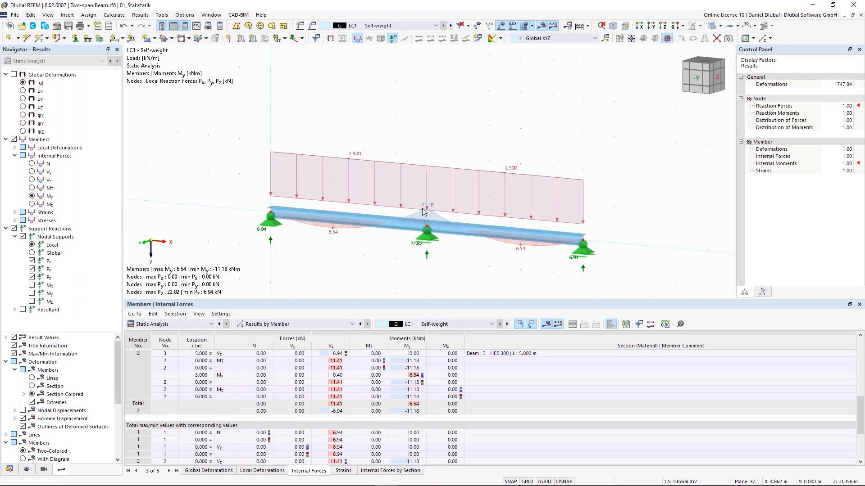
mouse_move(423, 211)
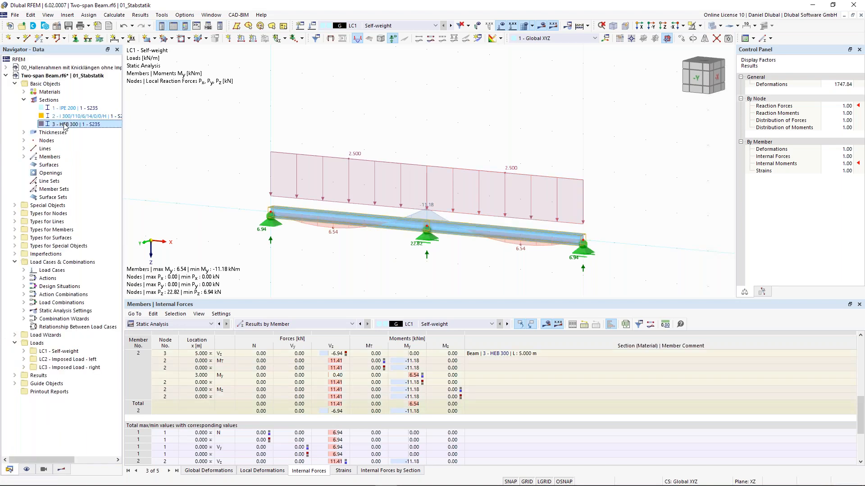
Deactivate the shear stiffness of section 3, HEB 300, assigned to members 1 and 2.
double_click(64, 126)
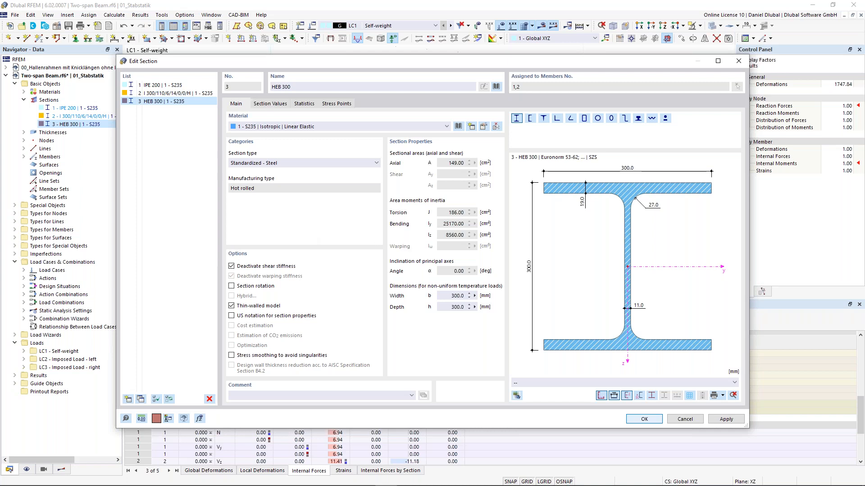
drag(272, 64, 253, 50)
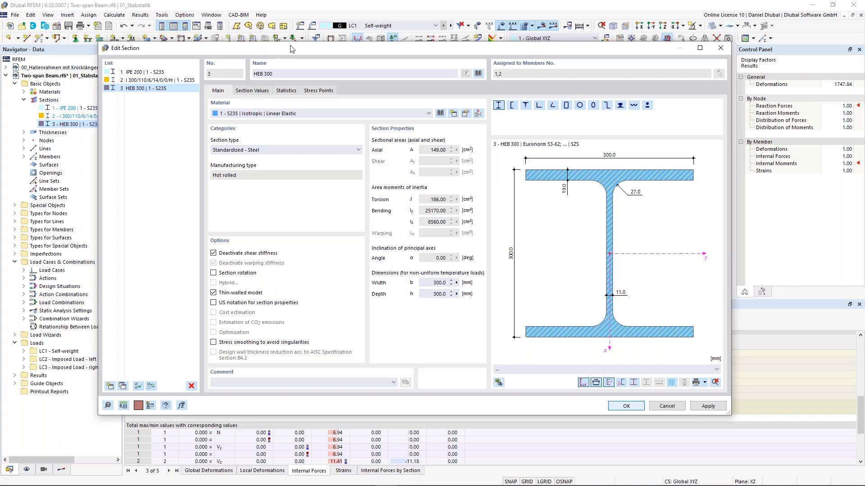
drag(293, 50, 300, 253)
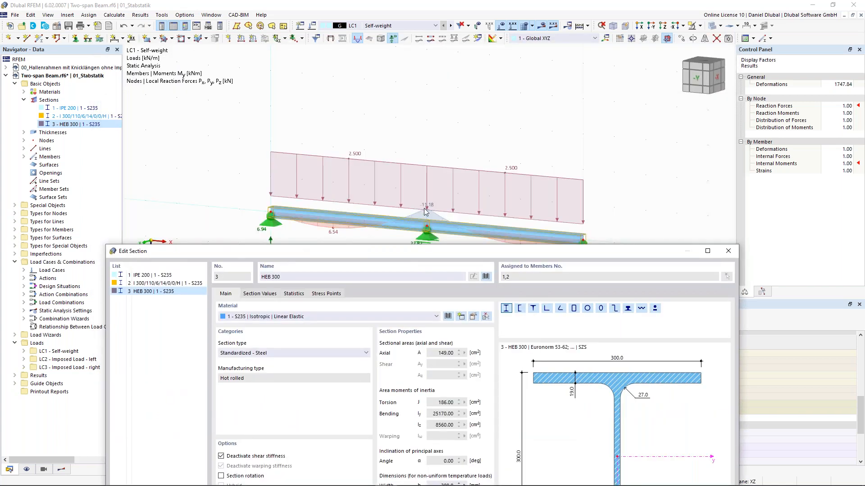
drag(402, 246, 392, 89)
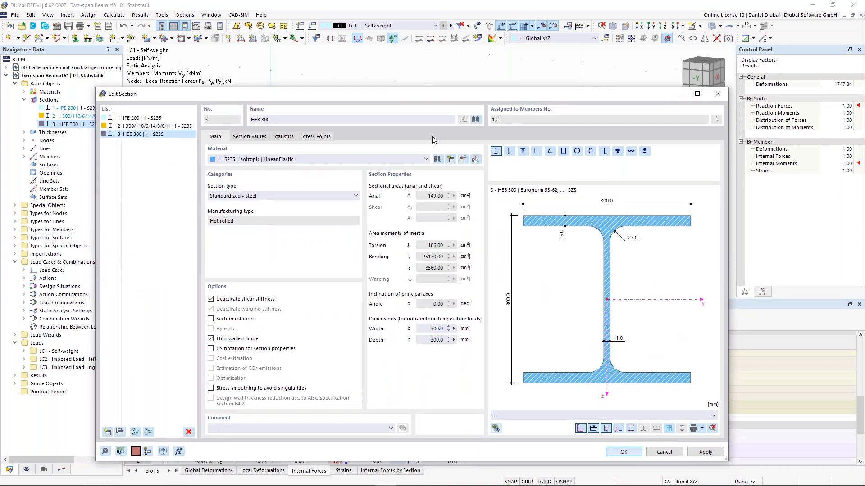
key(Return)
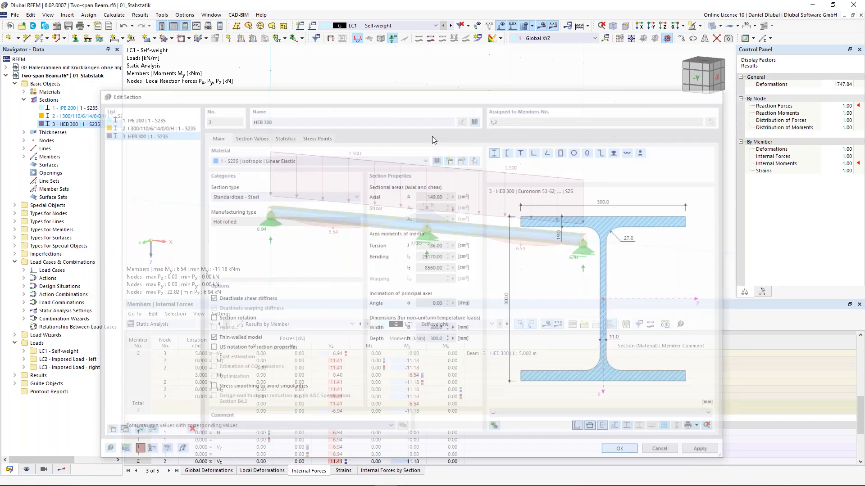
Recalculate load case LC1 Self-weight and examine the moments My along both spans.
click(541, 27)
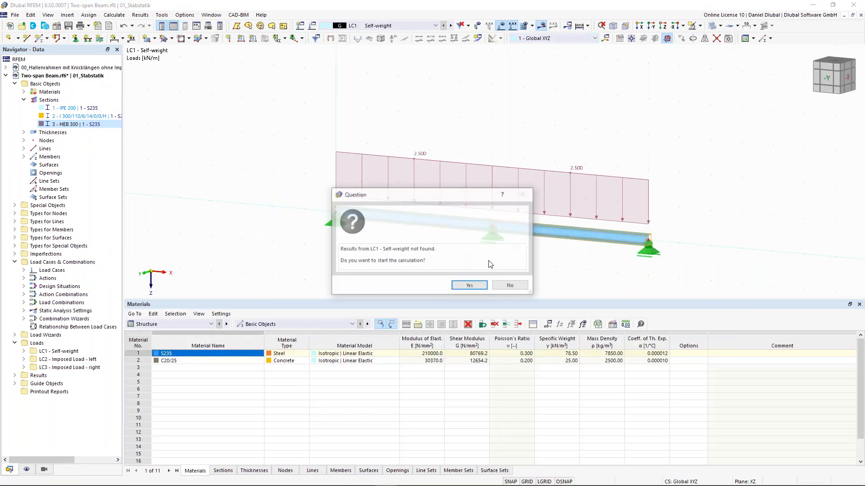
click(470, 286)
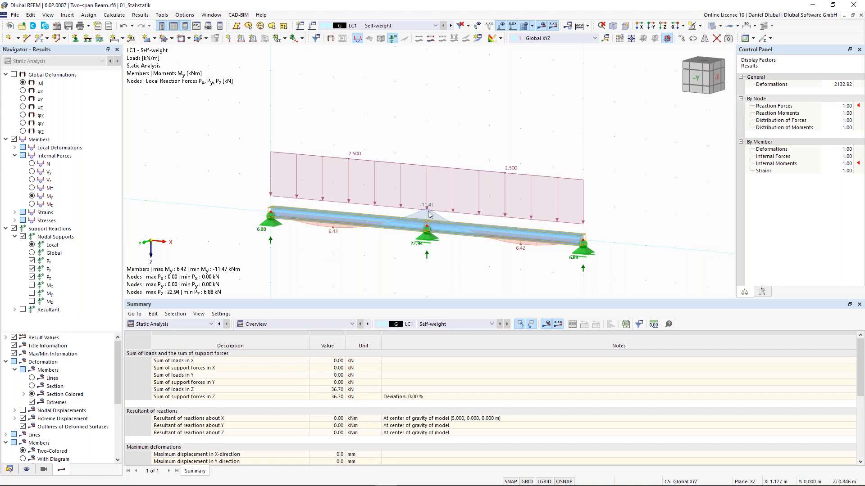
scroll(428, 212, up, 2)
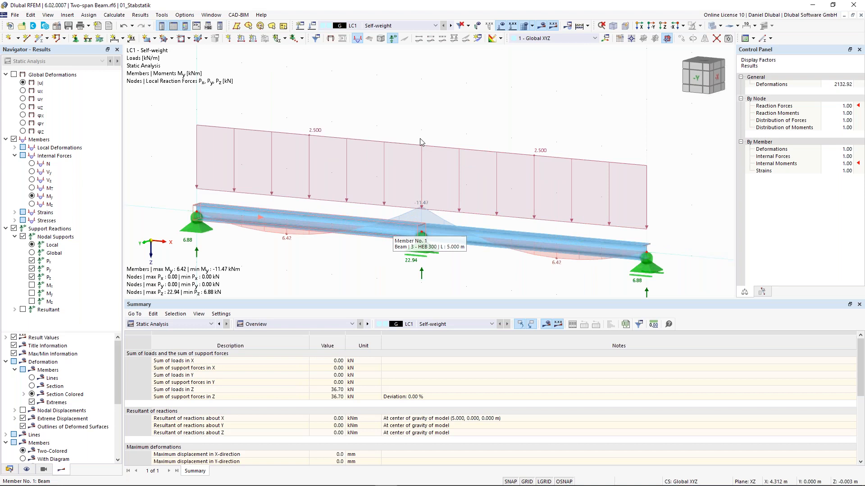
scroll(420, 142, down, 1)
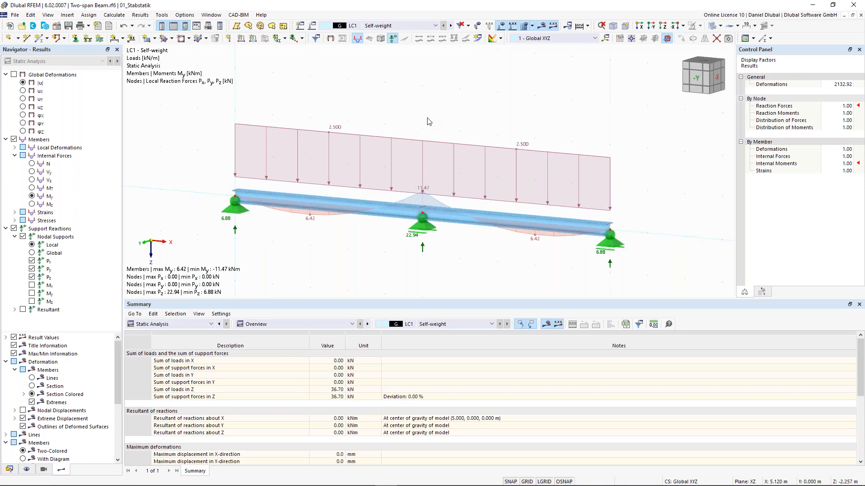
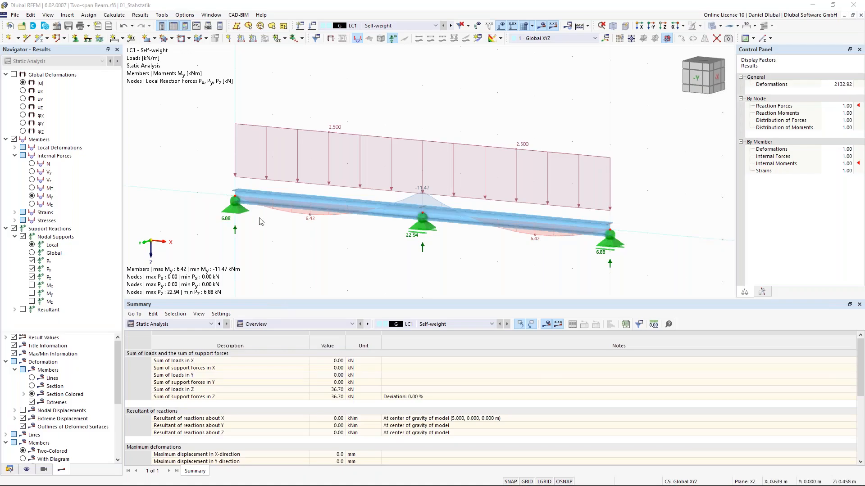
scroll(260, 221, down, 1)
middle_drag(180, 168, 222, 165)
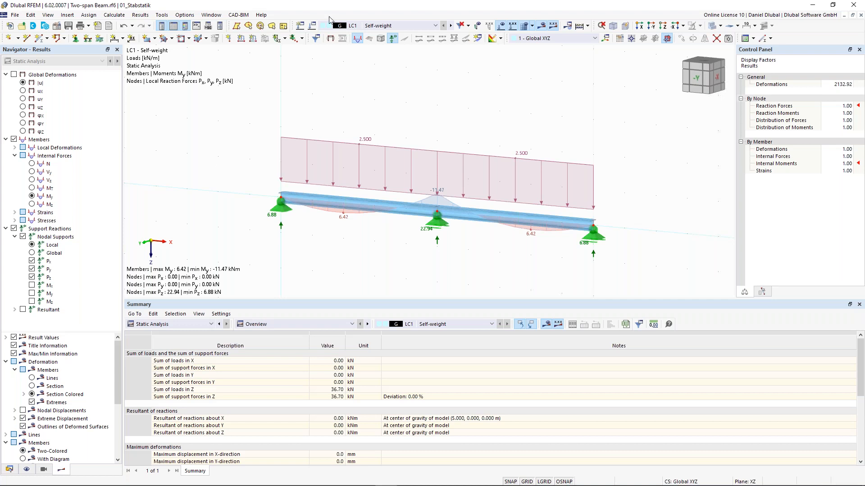
scroll(236, 95, down, 2)
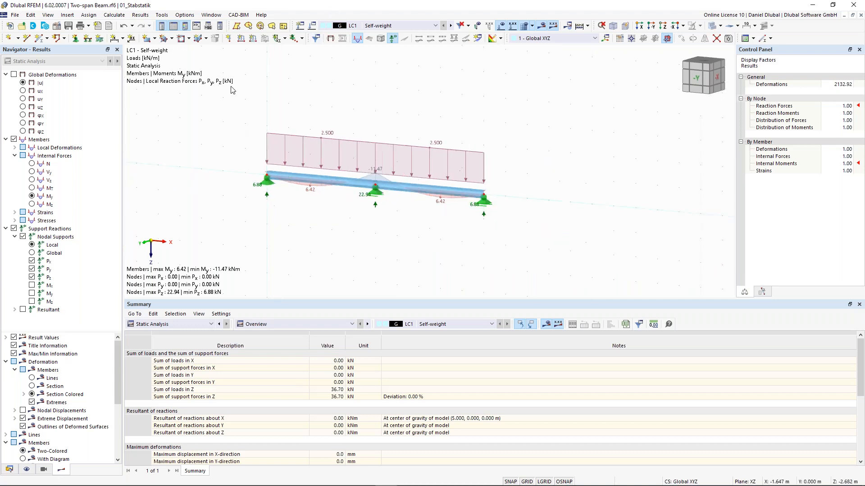
middle_drag(243, 98, 253, 105)
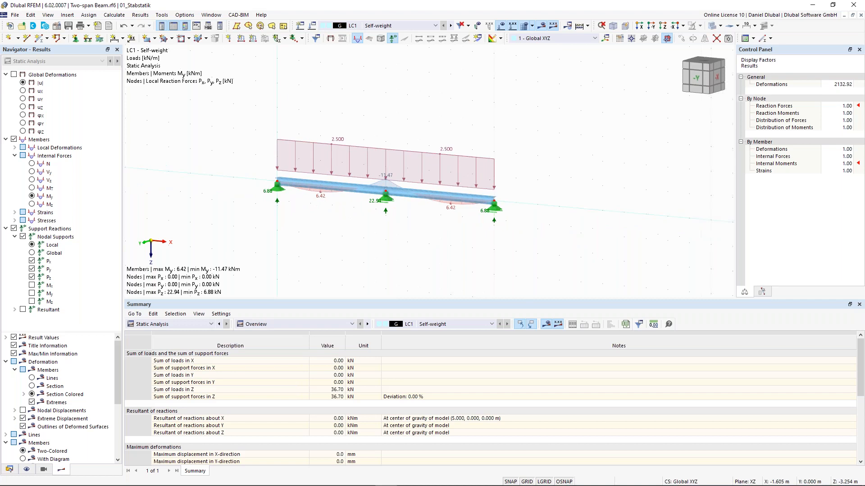
click(313, 26)
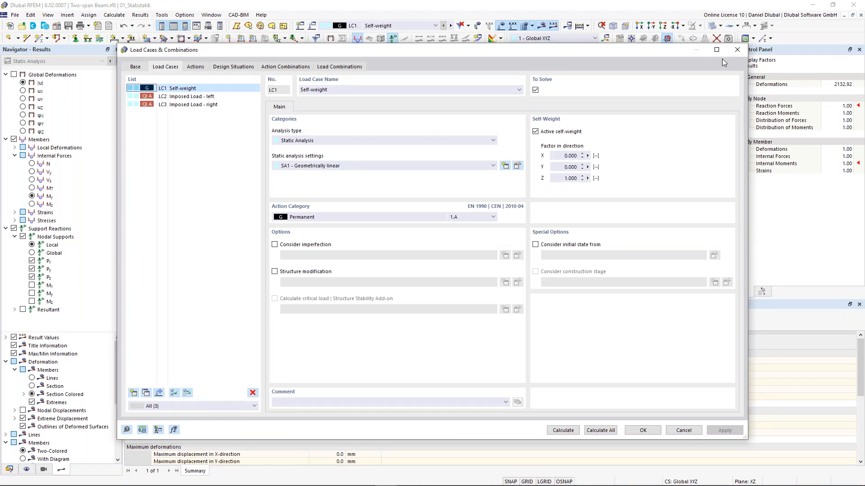
click(738, 49)
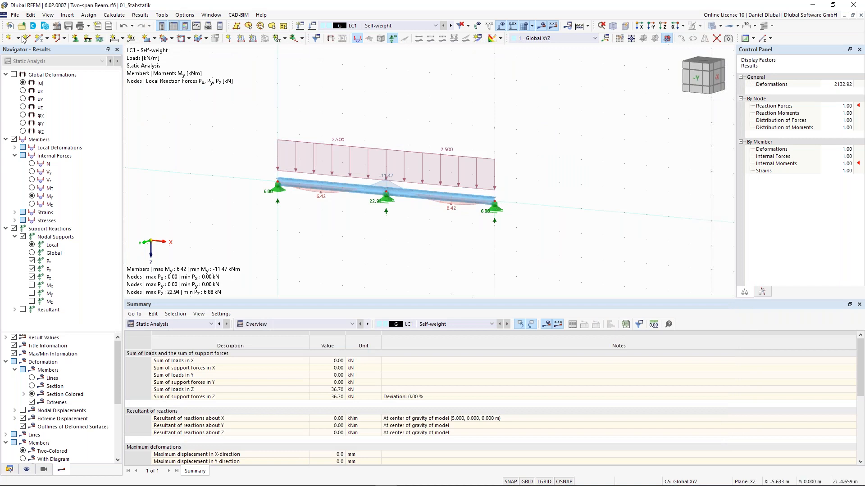
click(14, 16)
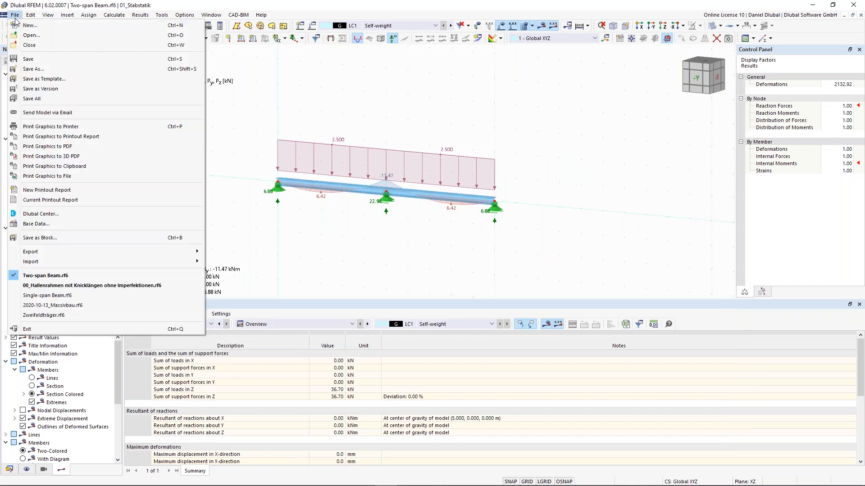
click(284, 13)
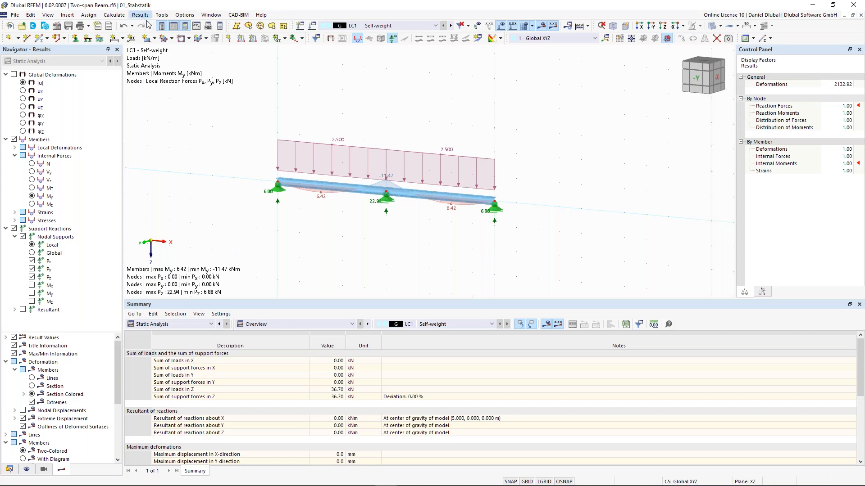
click(14, 14)
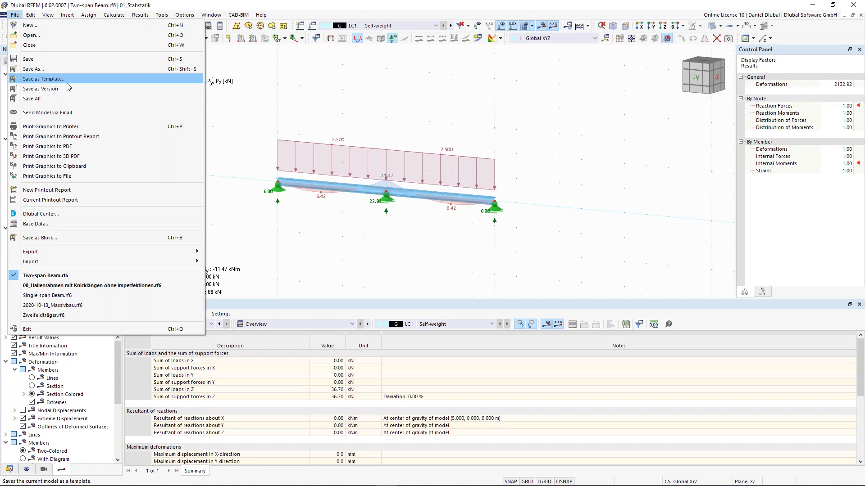
click(205, 4)
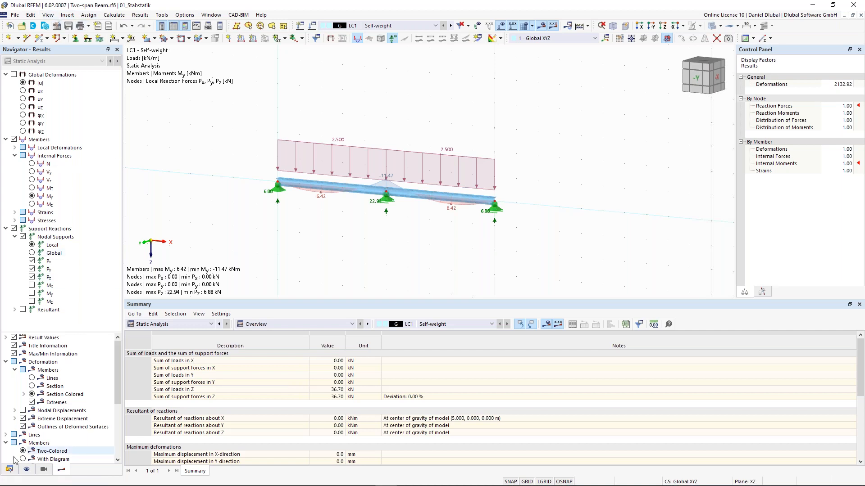
Open the base data of the Two-span Beam model and view its available add-ons.
click(9, 470)
click(45, 76)
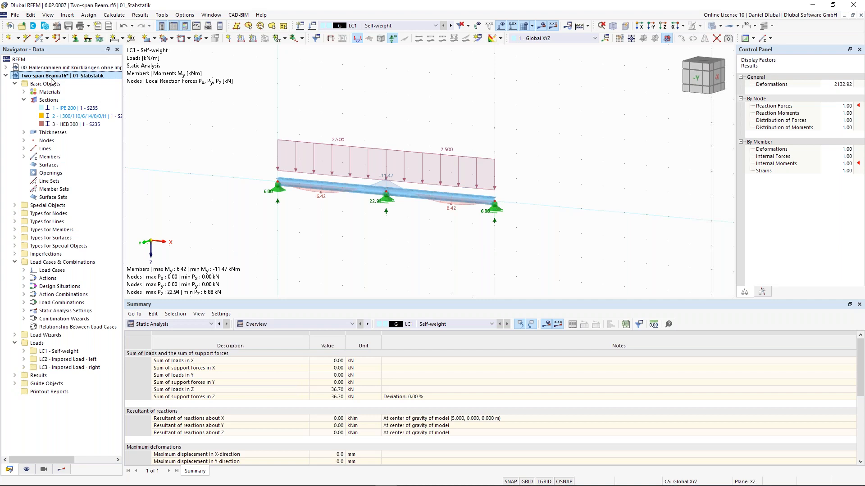
right_click(60, 77)
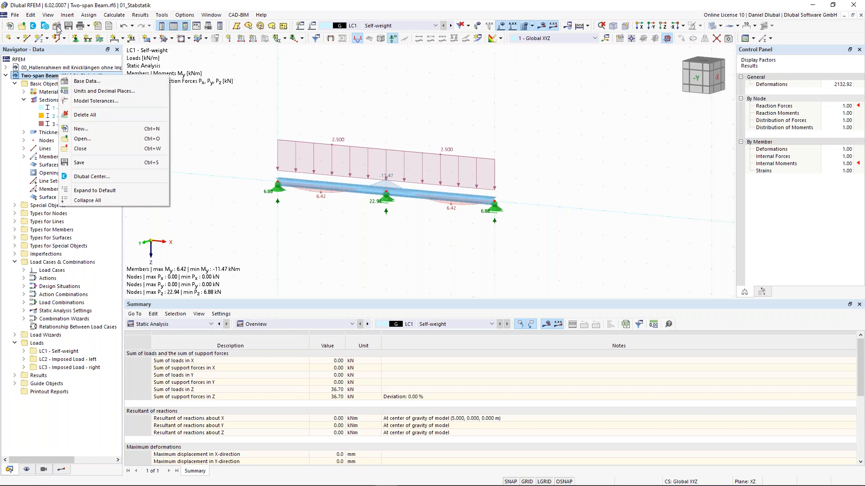
click(100, 83)
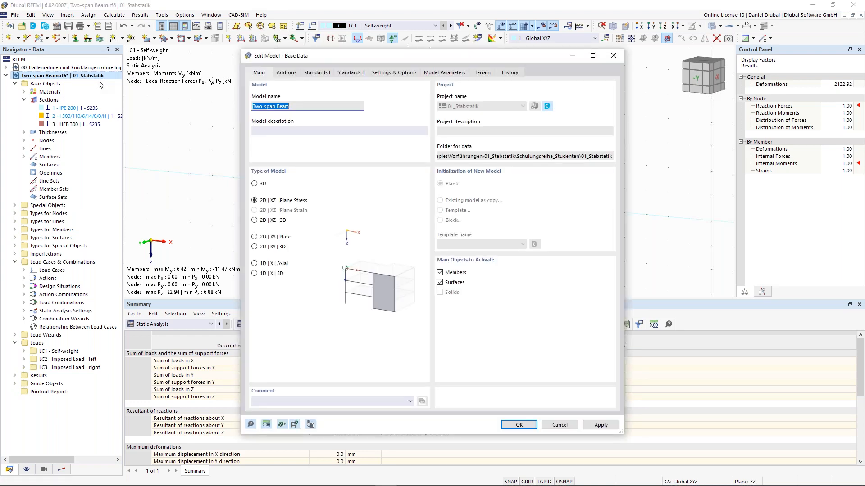
click(291, 74)
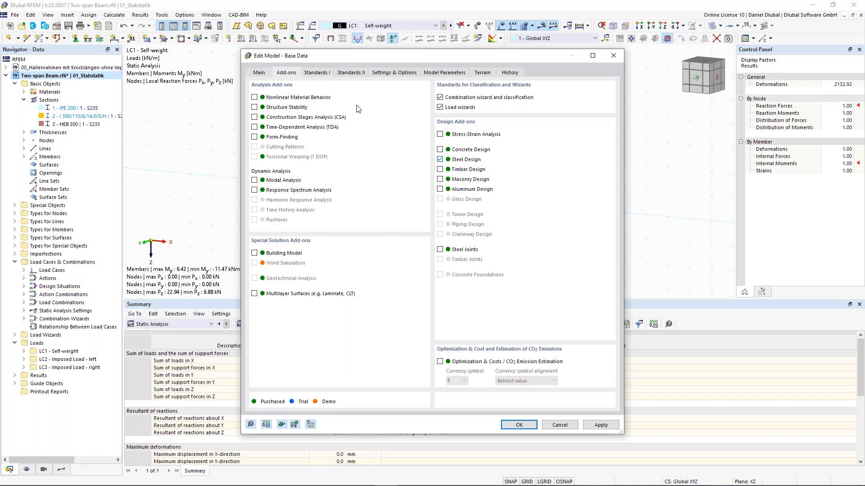
View the standard groups and national annexes offered for load case classification and the combination wizard.
click(319, 73)
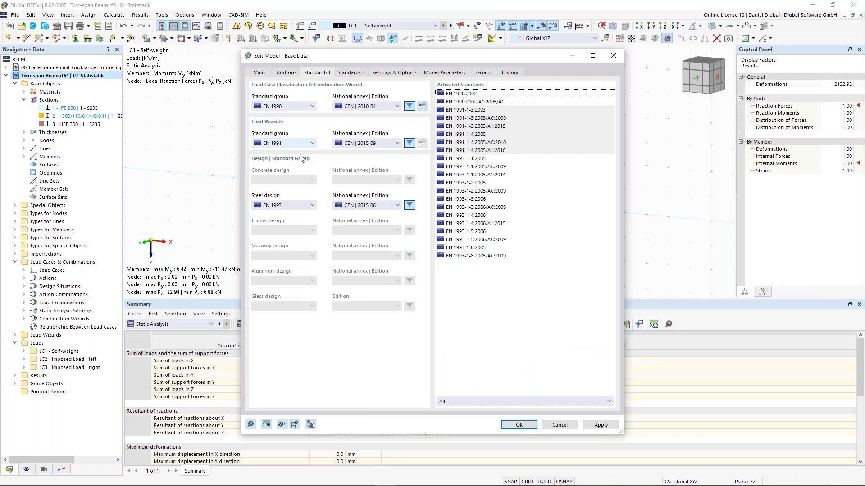
click(295, 106)
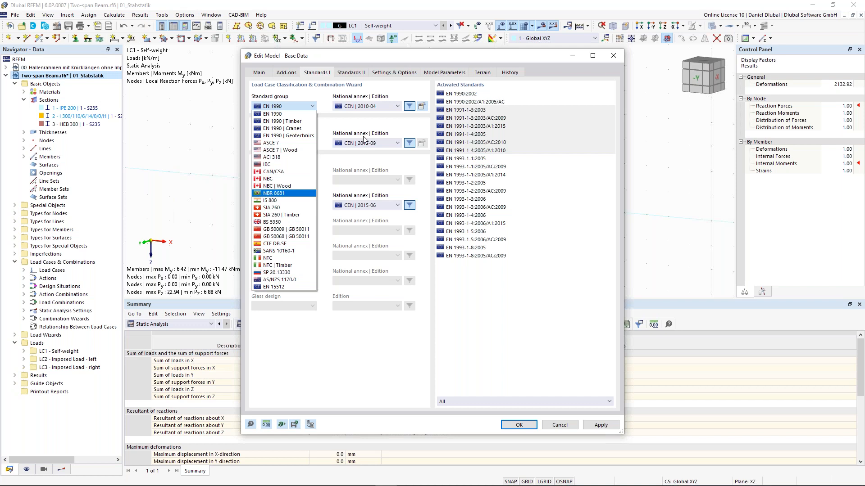
click(378, 107)
click(378, 107)
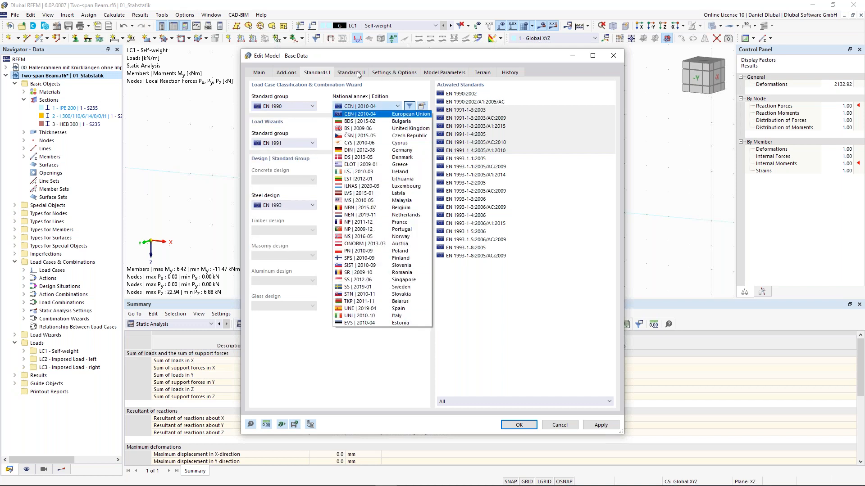
click(346, 85)
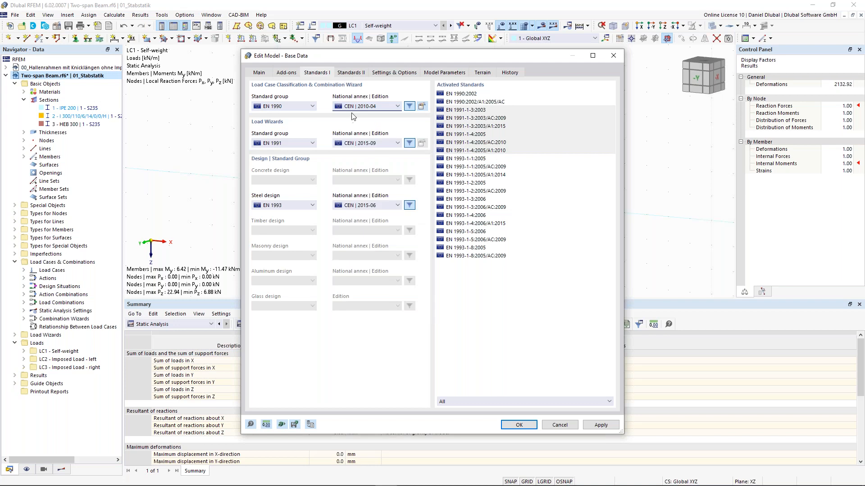
Close the model's base data settings without applying any changes.
click(560, 425)
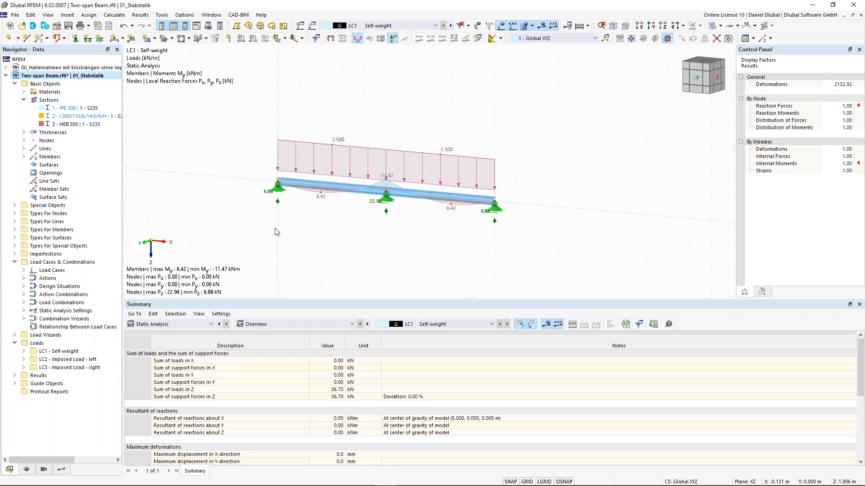
Delete the whole two-span beam together with its loads and supports, and undo the deletion.
scroll(255, 197, down, 1)
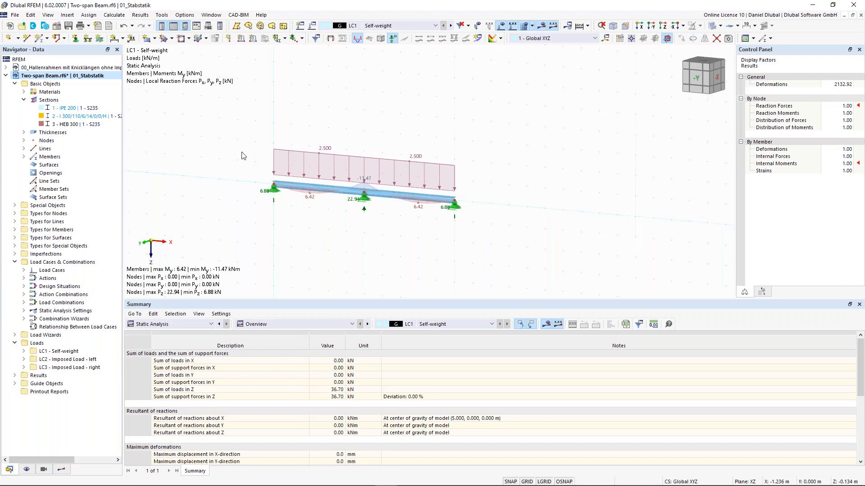
middle_drag(283, 156, 335, 156)
drag(280, 108, 557, 259)
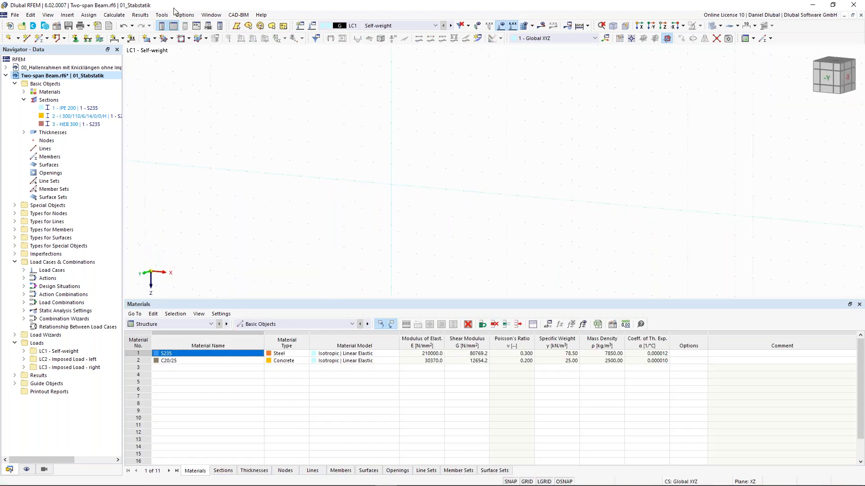
click(125, 27)
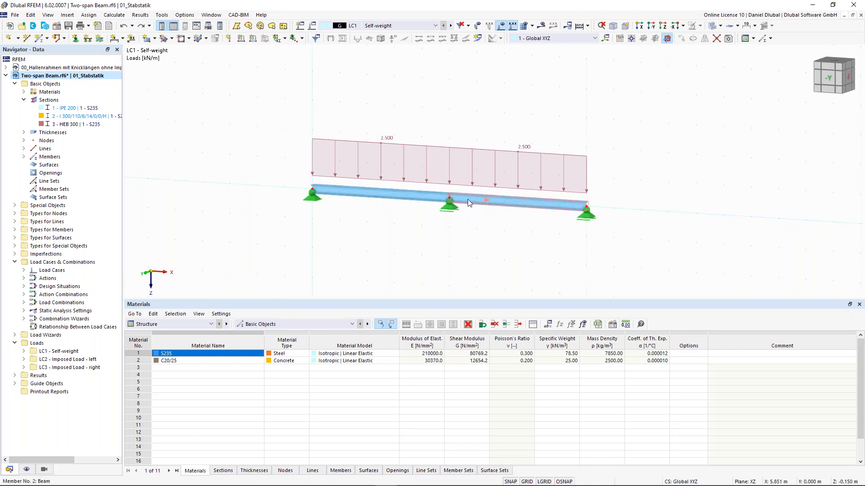
Display the beam model in wireframe mode.
mouse_move(468, 203)
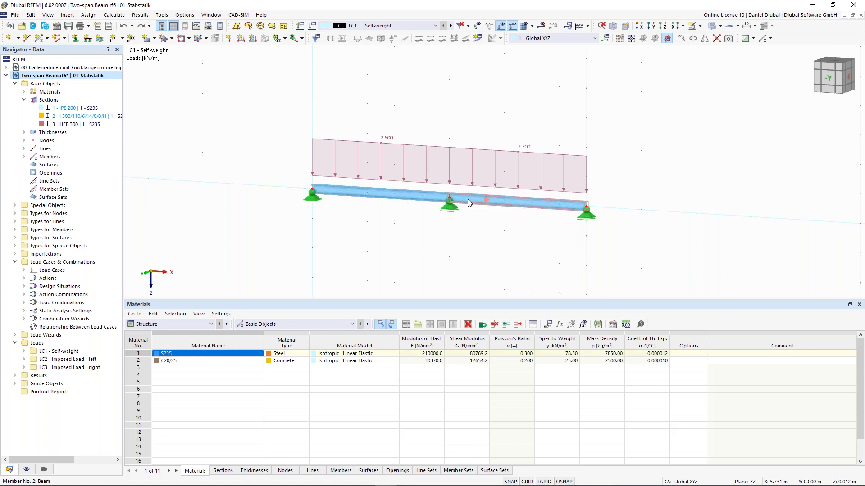
scroll(469, 203, up, 1)
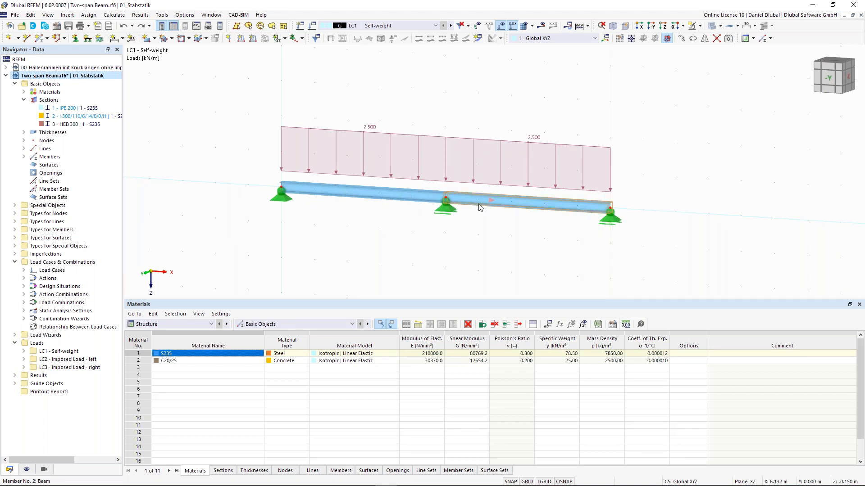
click(713, 26)
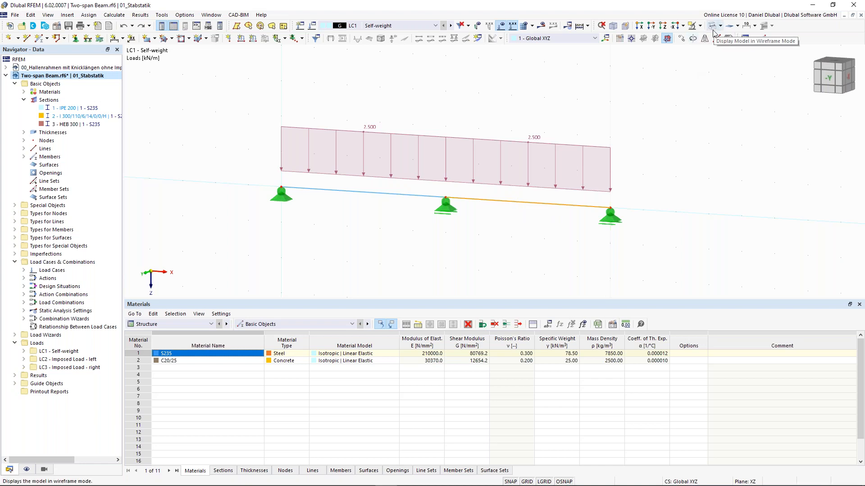
Divide member 2 by distance, placing the new node at 17.16 % of its length from the member start.
right_click(479, 202)
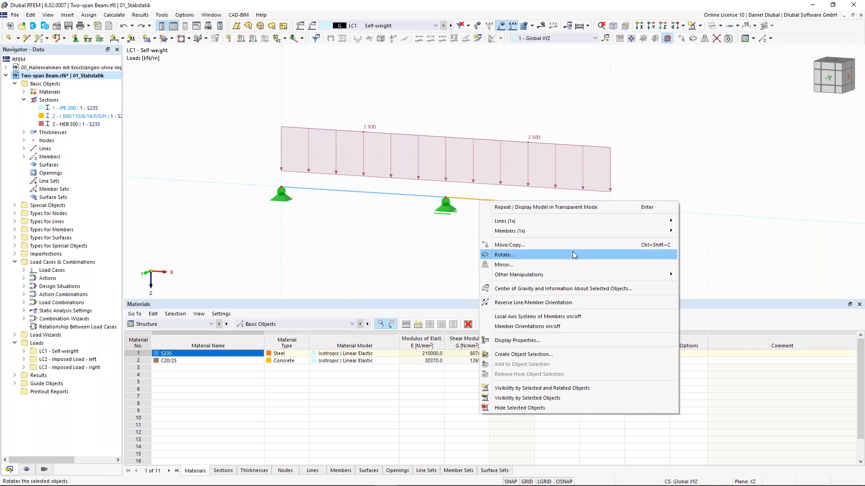
mouse_move(585, 231)
mouse_move(747, 307)
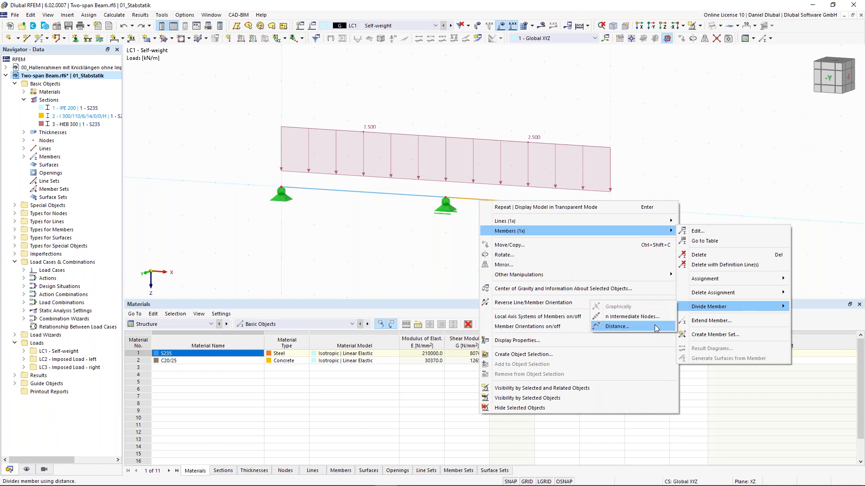
click(652, 328)
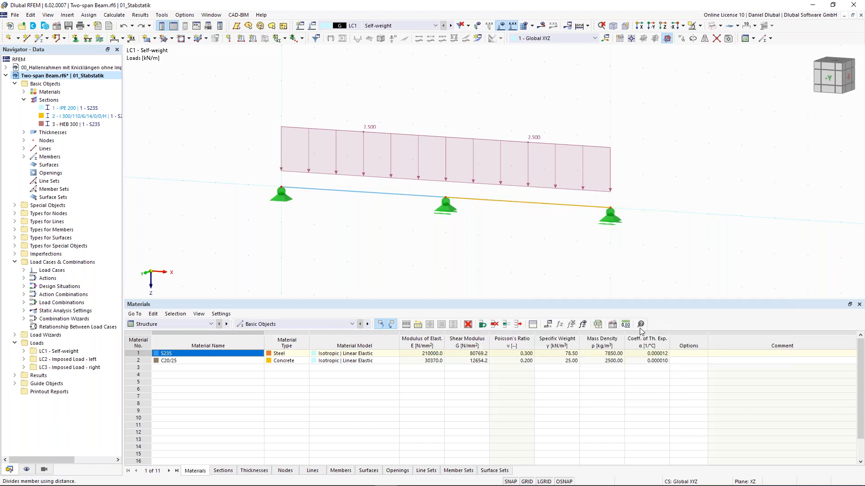
drag(330, 101, 327, 82)
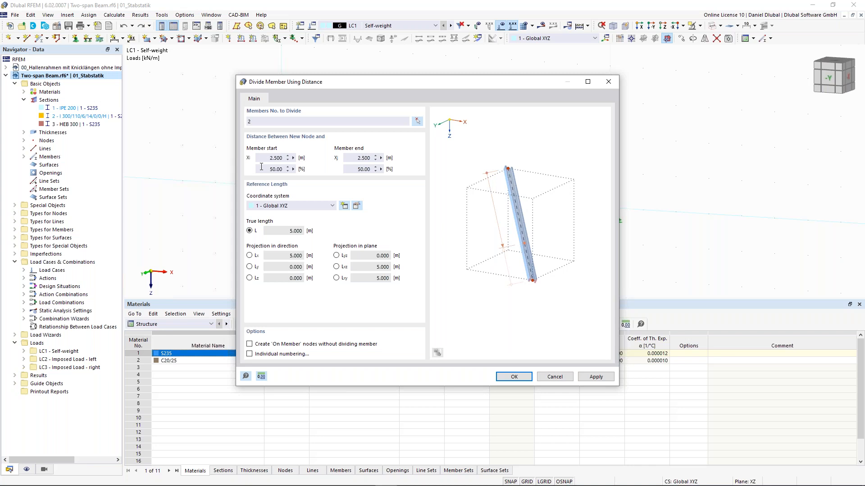
drag(355, 84, 296, 219)
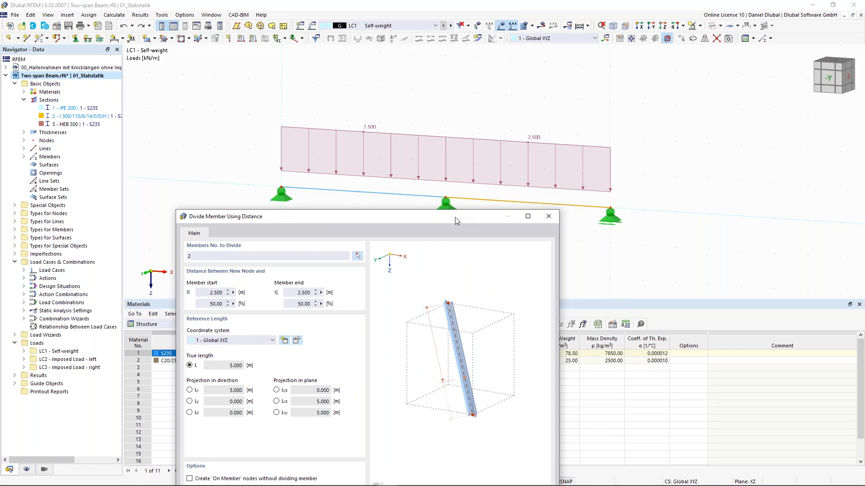
drag(455, 217, 471, 70)
double_click(230, 157)
text(17,16)
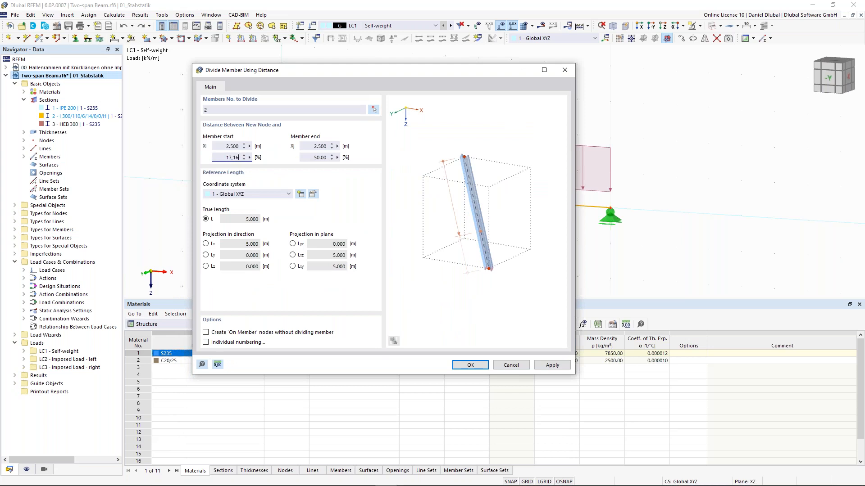
click(226, 145)
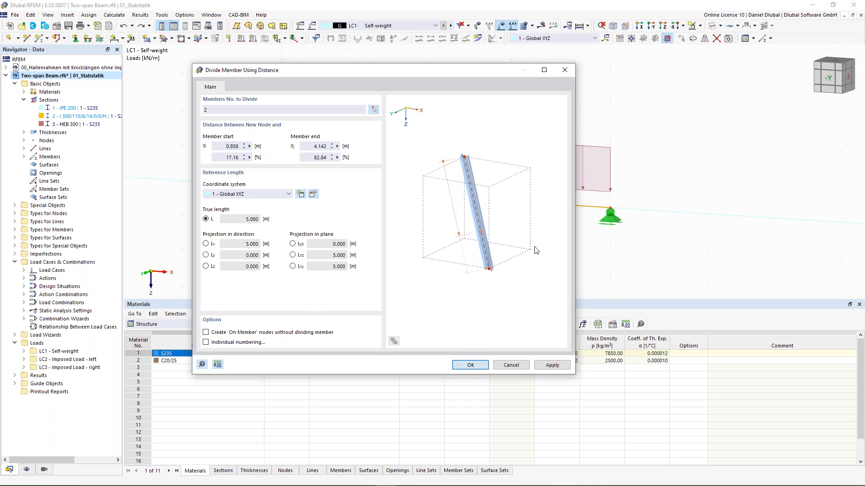
key(Return)
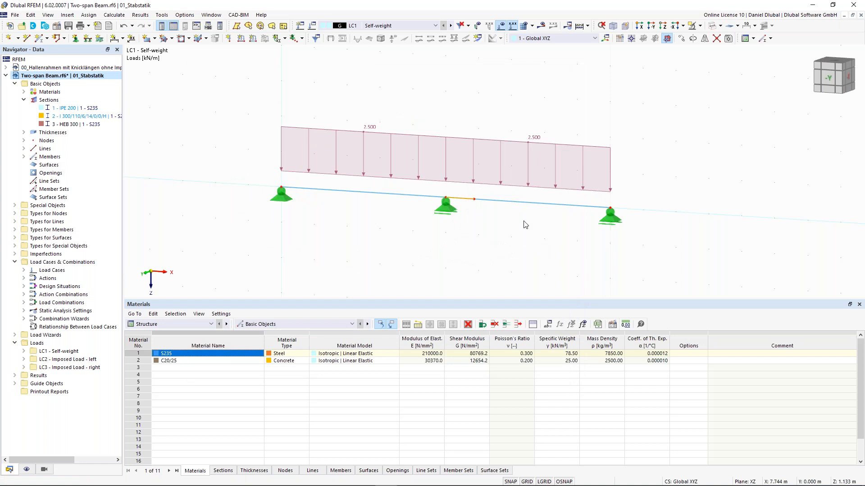
Enable hinges on the long member between the new node and the end support, and start a new hinge at member start i.
scroll(509, 193, up, 2)
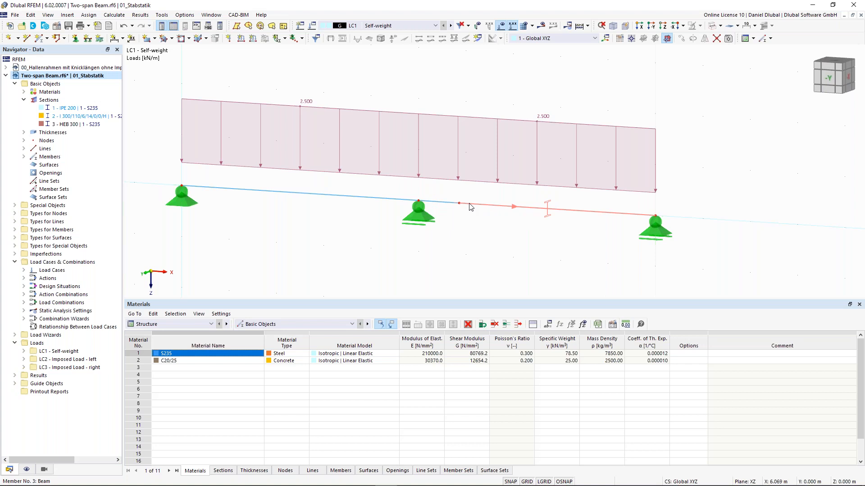
double_click(470, 206)
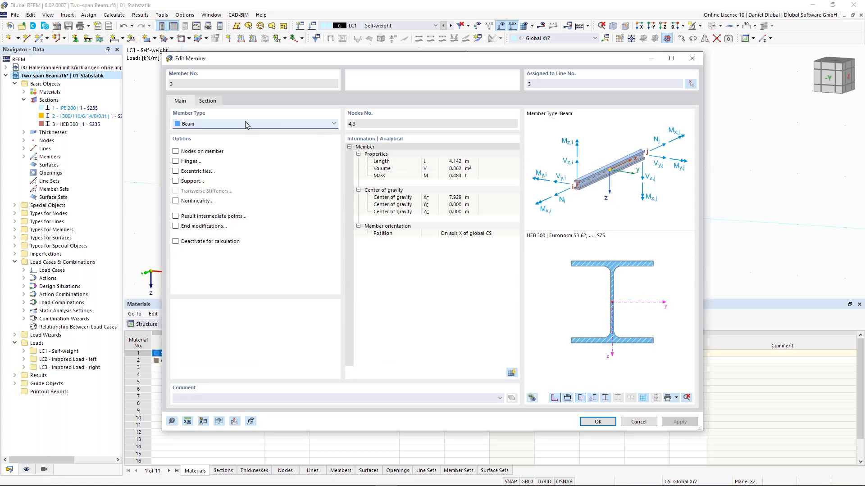
click(175, 162)
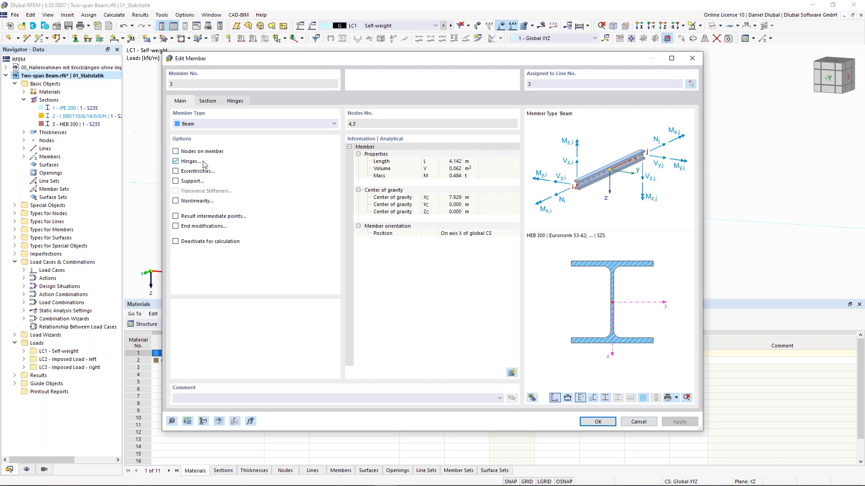
click(238, 101)
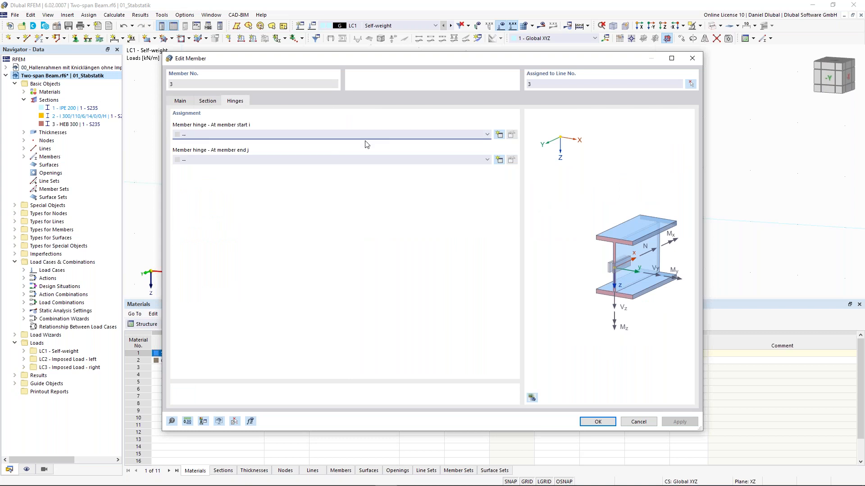
click(482, 134)
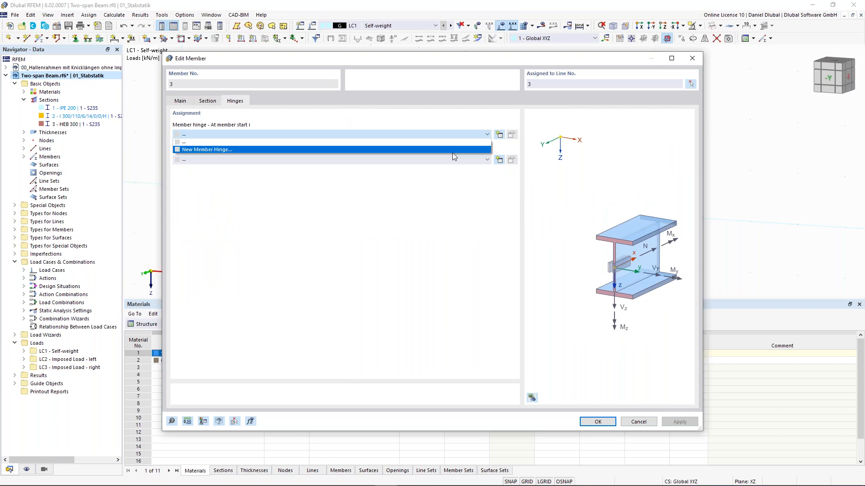
click(448, 150)
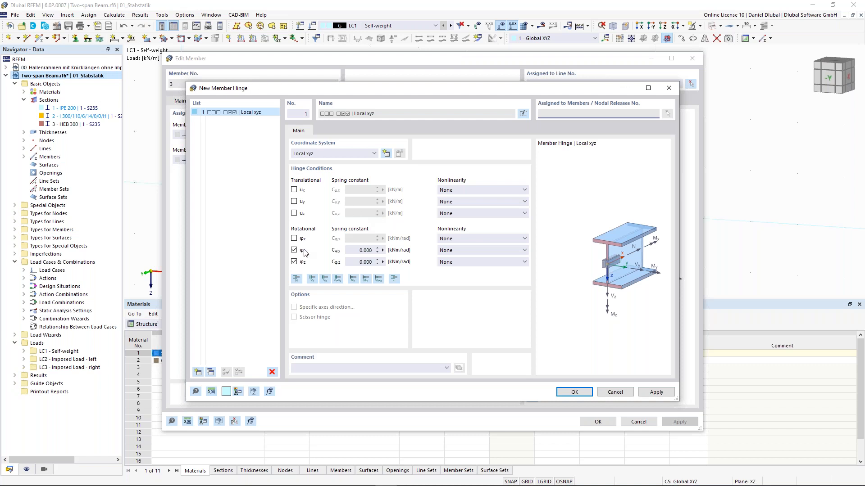
Define the hinge in the Local xyz system with rotations φy and φz released, and assign it to start i of member 3.
click(295, 262)
click(296, 280)
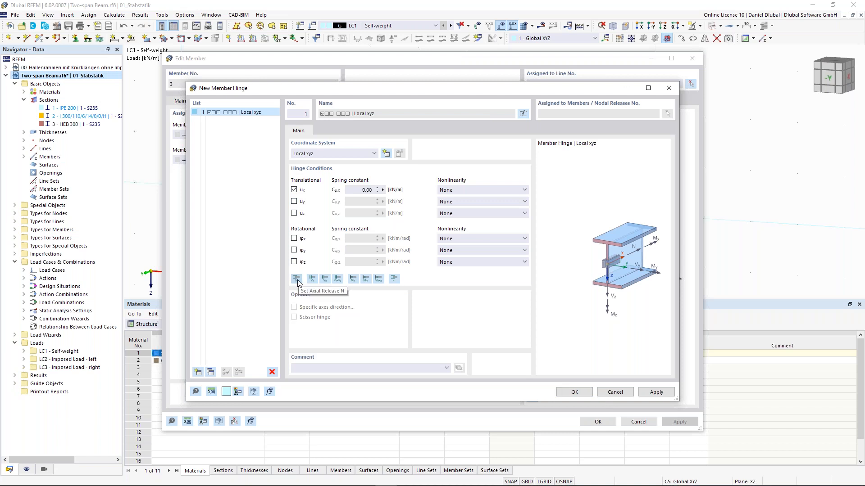
click(325, 279)
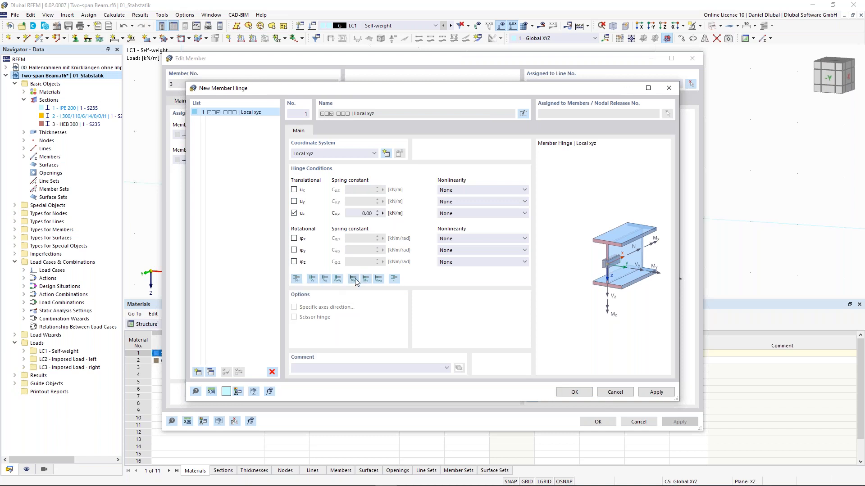
click(354, 280)
click(575, 393)
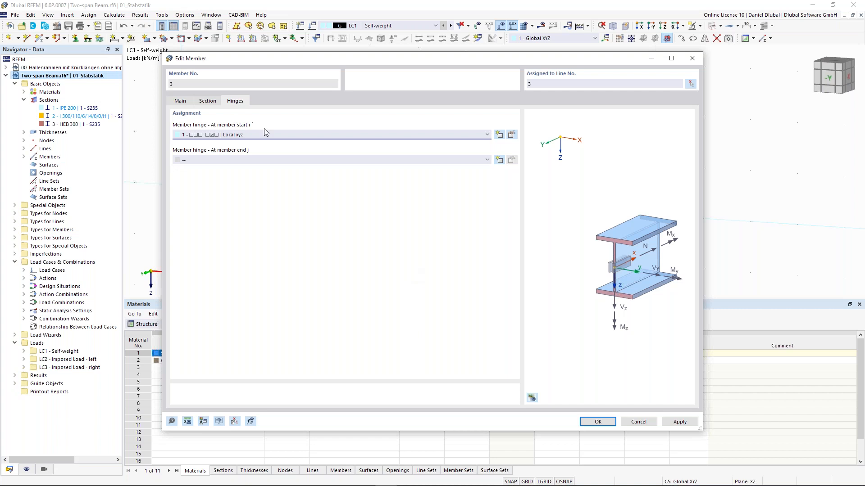
drag(346, 66, 314, 60)
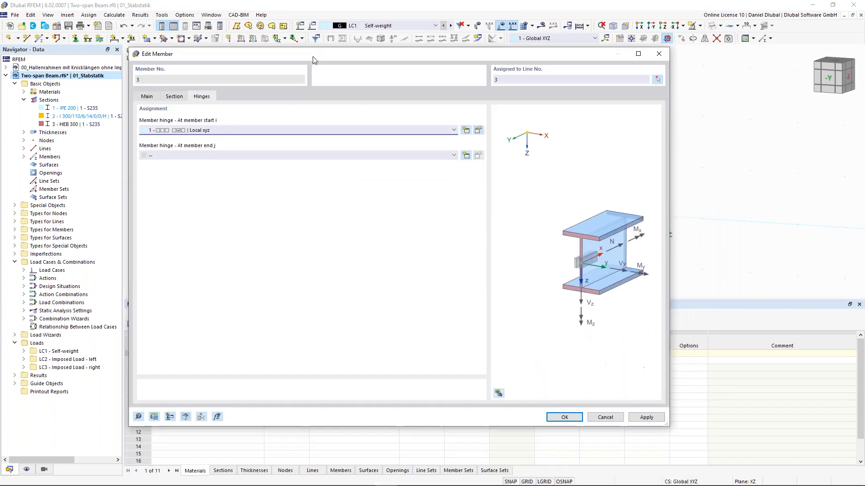
click(569, 418)
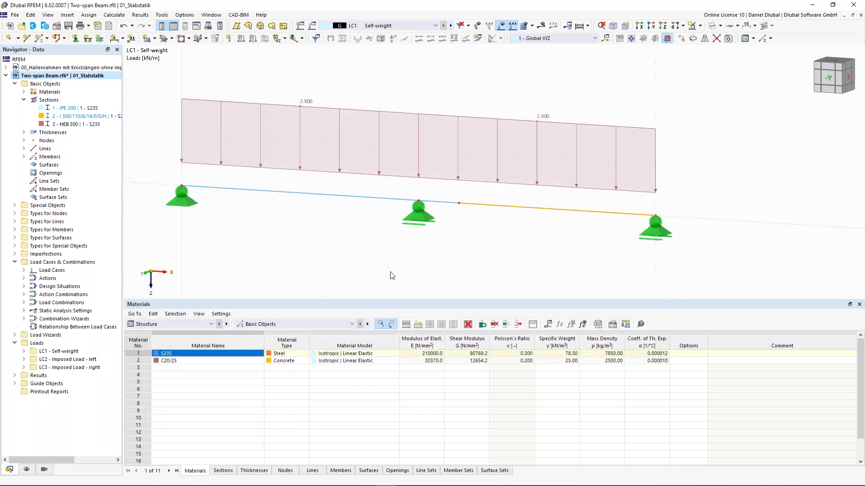
Show the local axis systems and orientations of the members, and examine the direction of member 3 at the hinge.
click(527, 210)
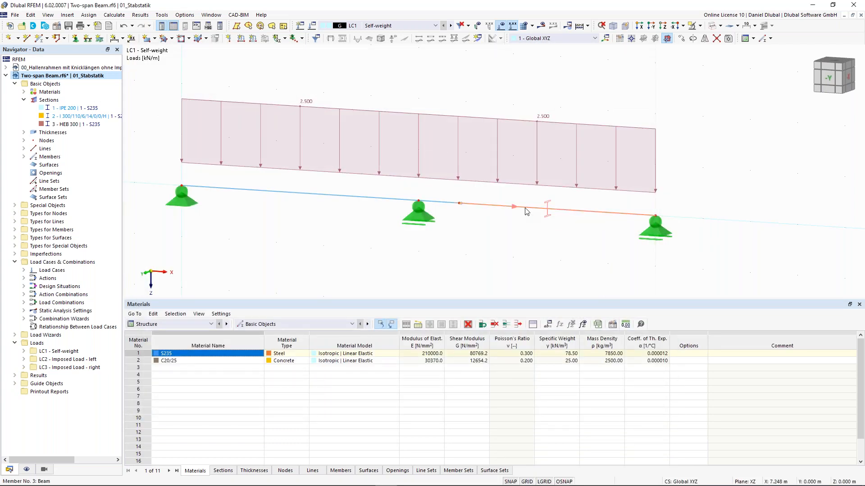
right_click(526, 211)
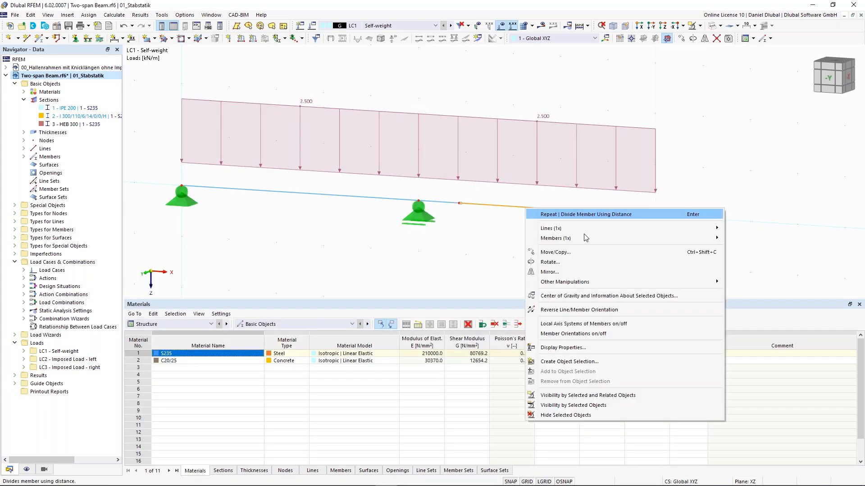
click(643, 324)
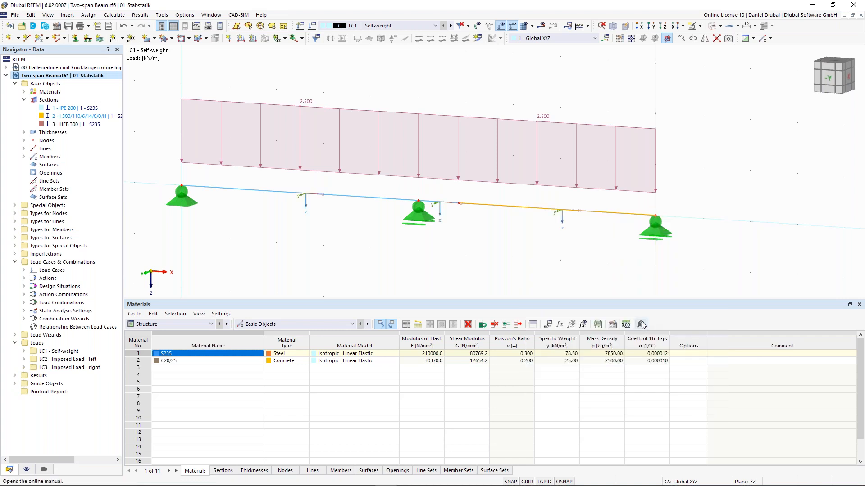
right_click(546, 210)
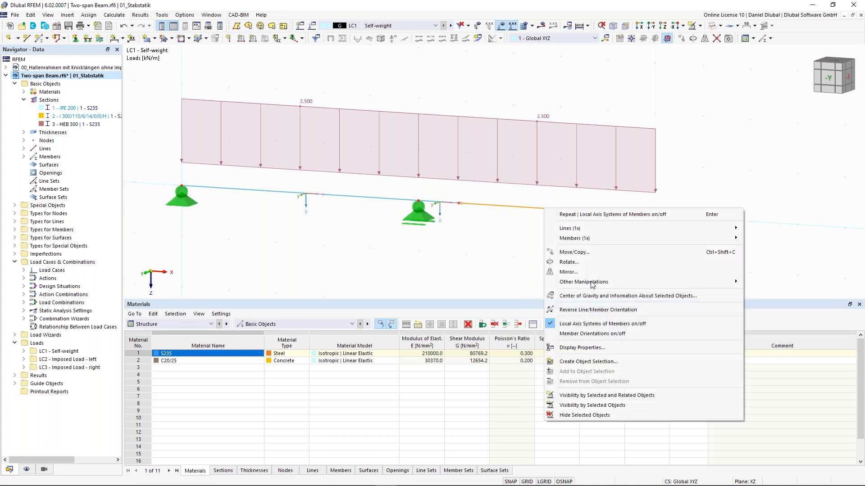
click(599, 333)
scroll(575, 208, up, 3)
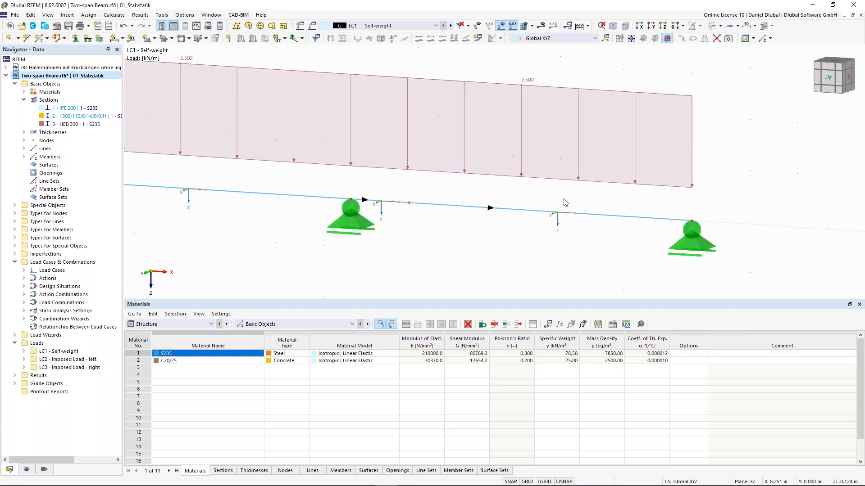
middle_drag(506, 197, 492, 192)
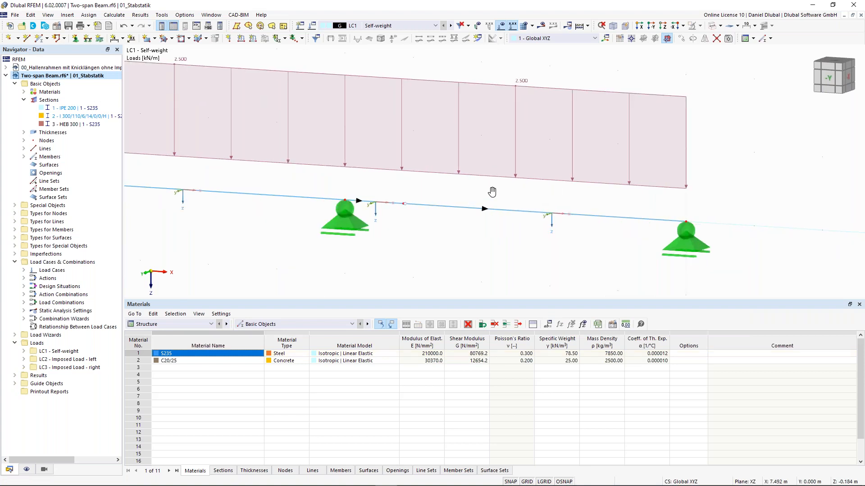
middle_drag(493, 192, 464, 186)
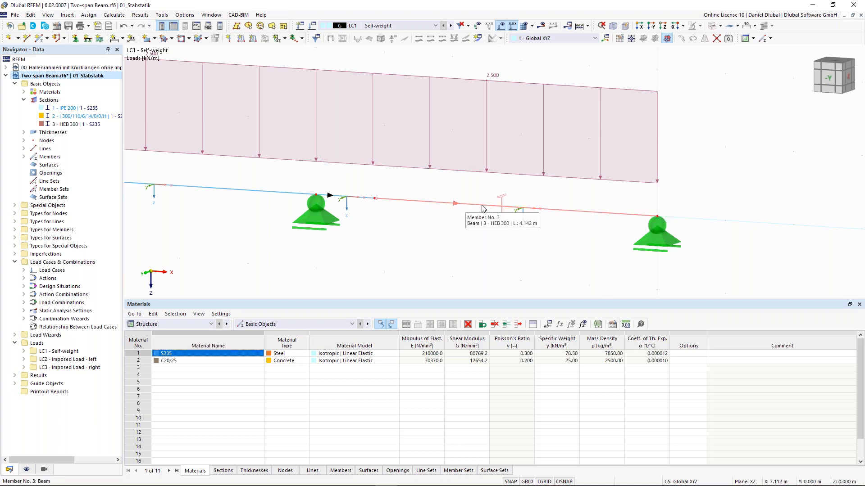
ctrl+middle_drag(527, 208, 534, 209)
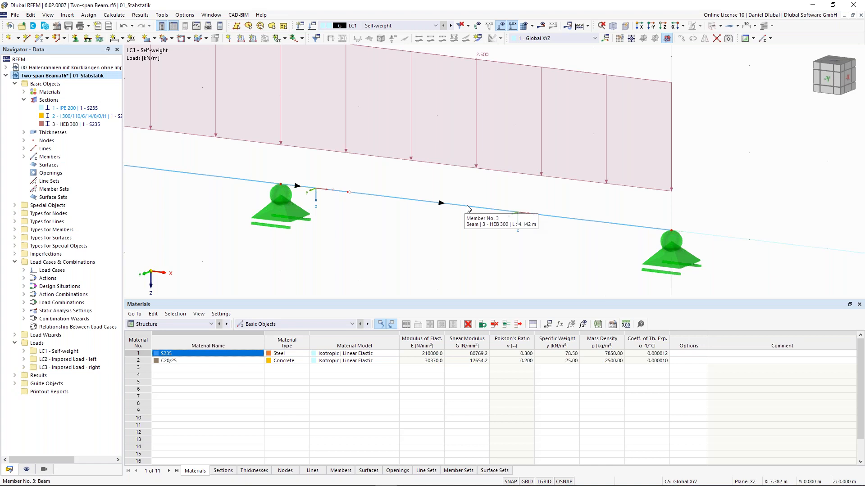
scroll(403, 186, down, 5)
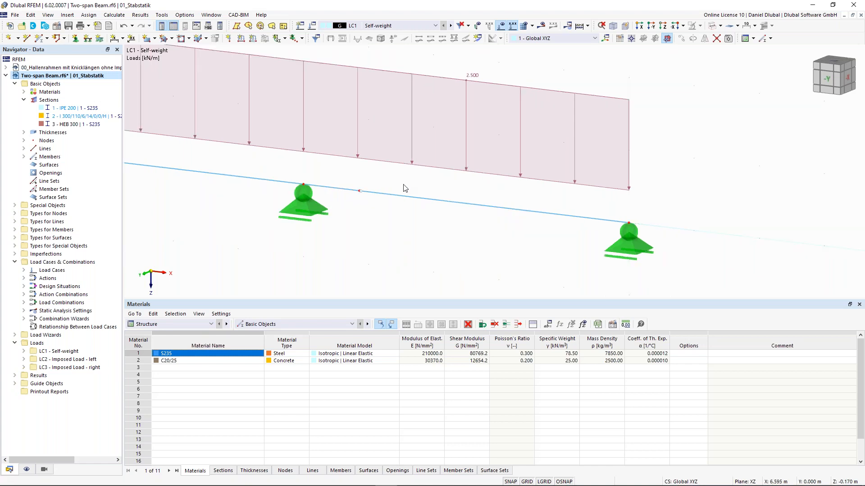
Calculate load case LC1 - Self-weight and display its static analysis results on the beam.
middle_drag(403, 104, 429, 154)
scroll(415, 123, down, 2)
click(541, 26)
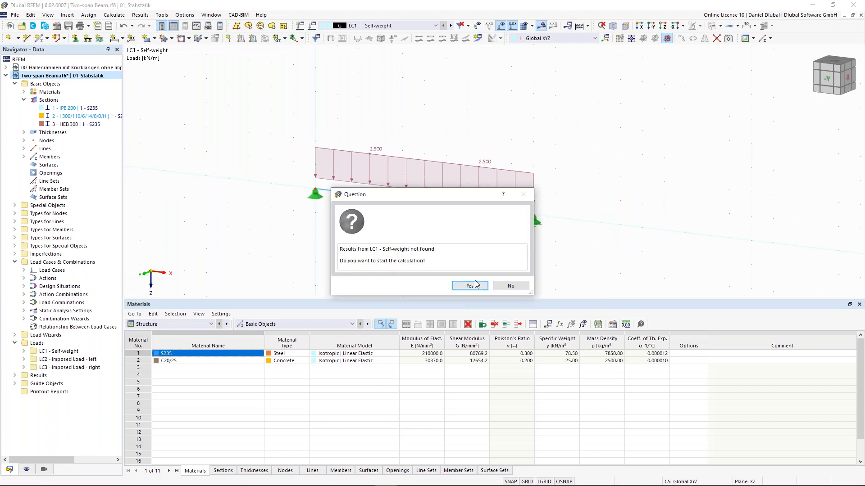
click(470, 286)
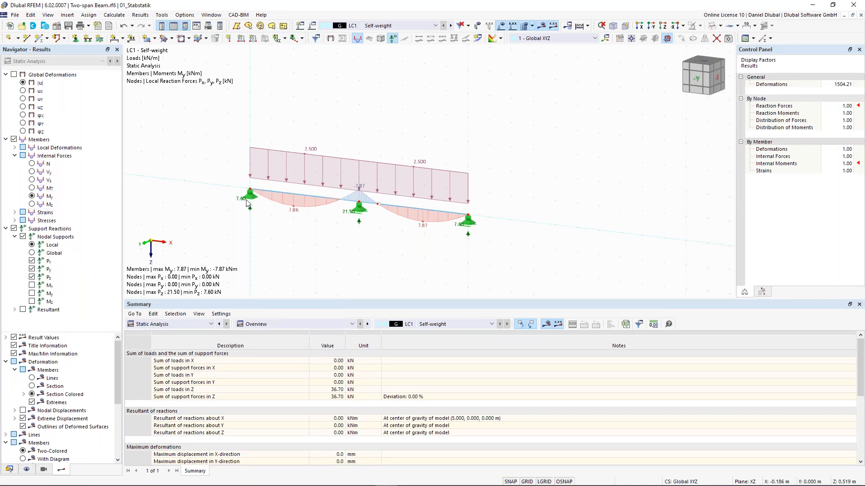
Examine the bending moment diagram My at the middle support, at the hinge and in both spans.
scroll(247, 203, up, 5)
middle_drag(559, 197, 501, 196)
scroll(501, 195, up, 2)
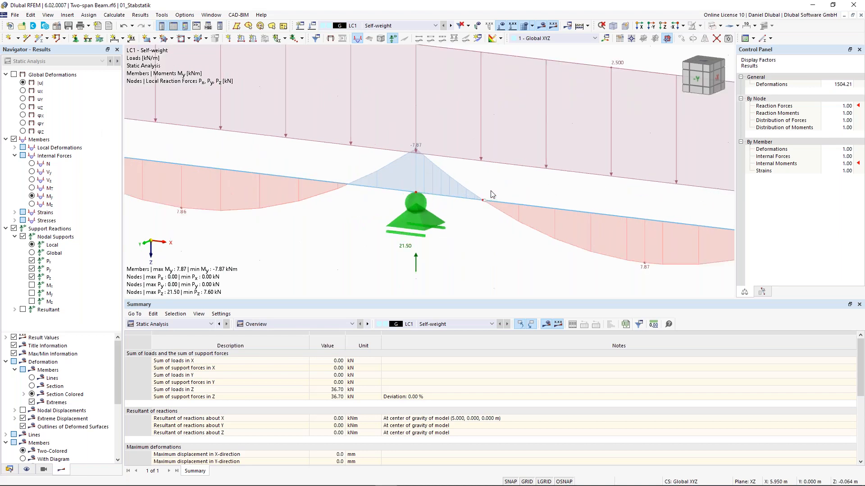
scroll(490, 194, down, 1)
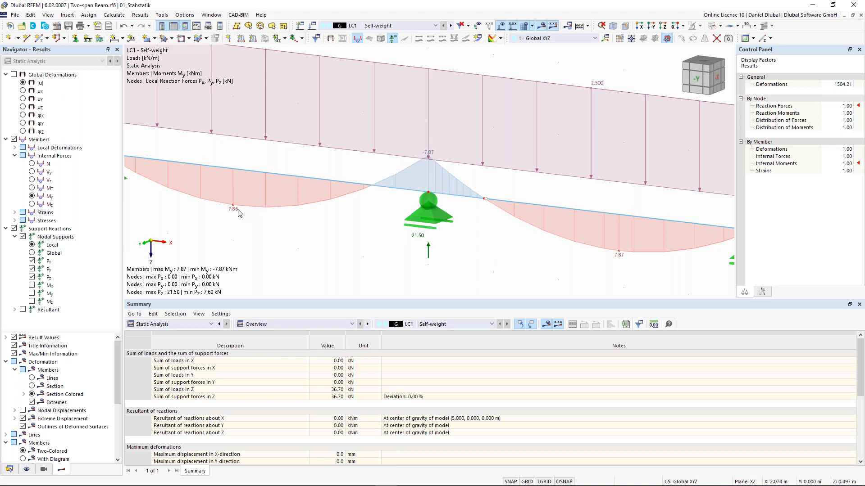
scroll(426, 155, down, 2)
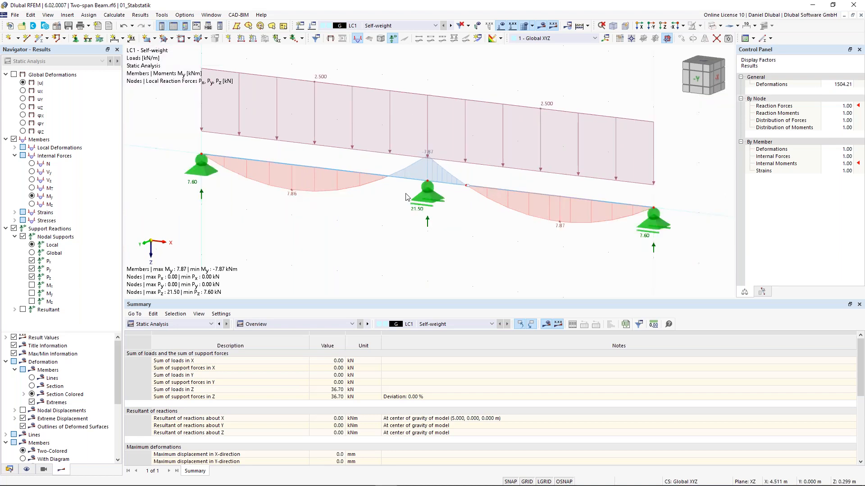
scroll(478, 90, down, 1)
middle_drag(479, 90, 453, 109)
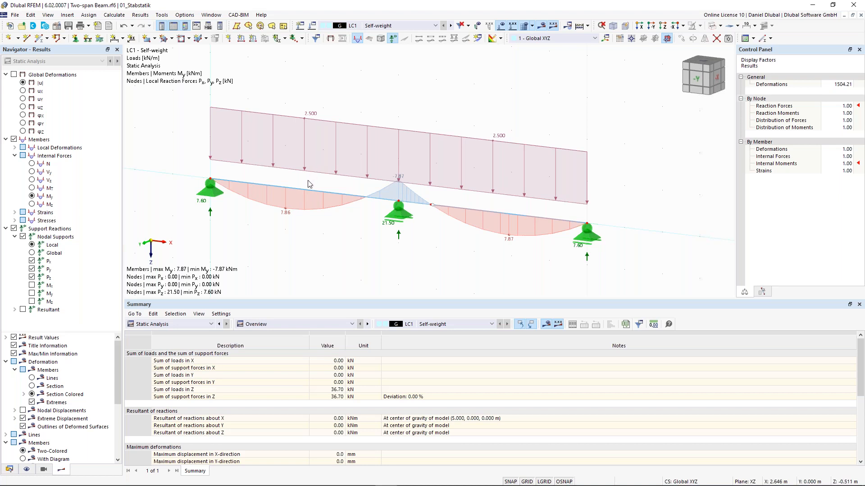
middle_drag(307, 179, 295, 186)
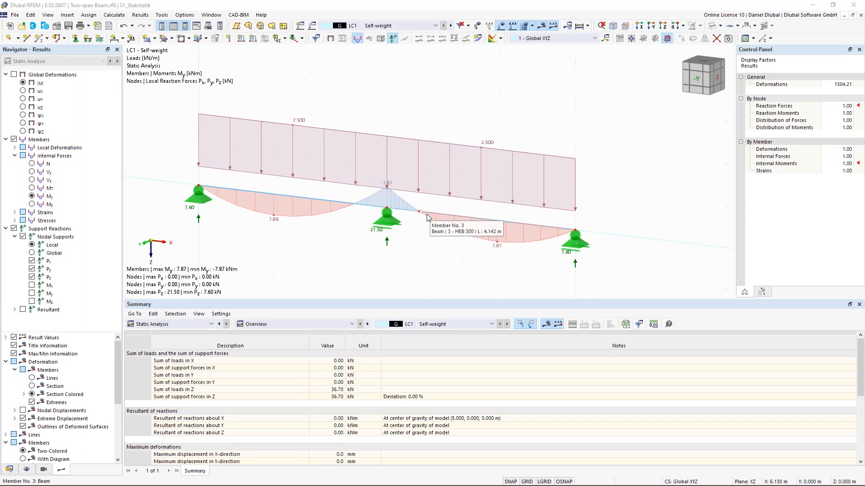
scroll(422, 215, up, 3)
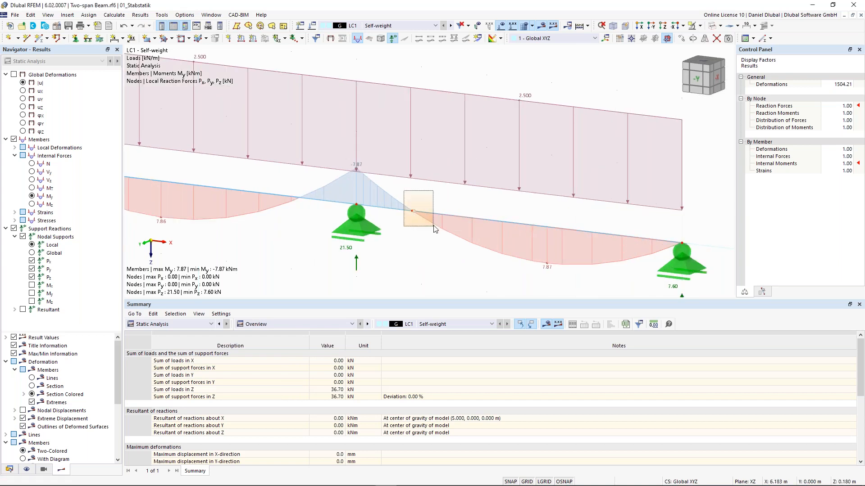
scroll(445, 191, down, 4)
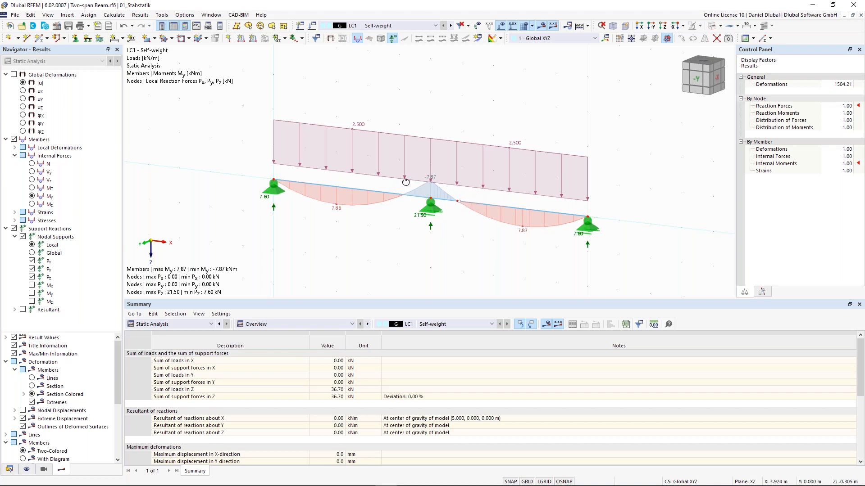
scroll(406, 182, up, 3)
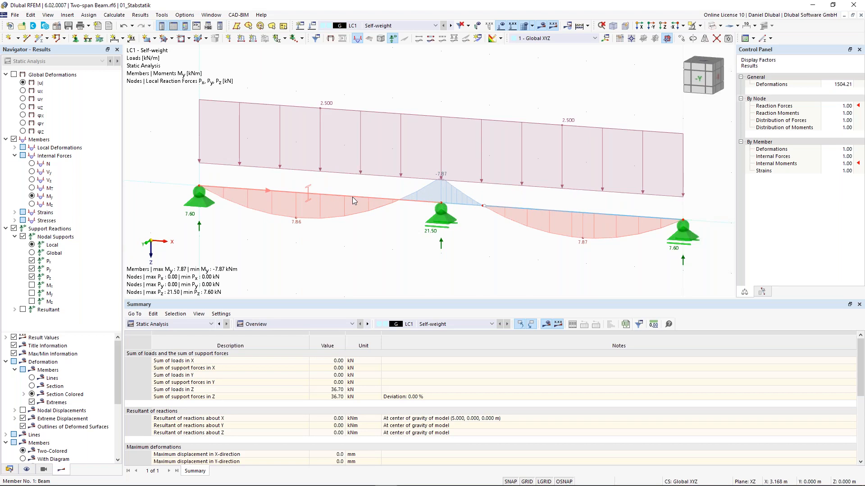
click(352, 197)
click(477, 206)
click(546, 210)
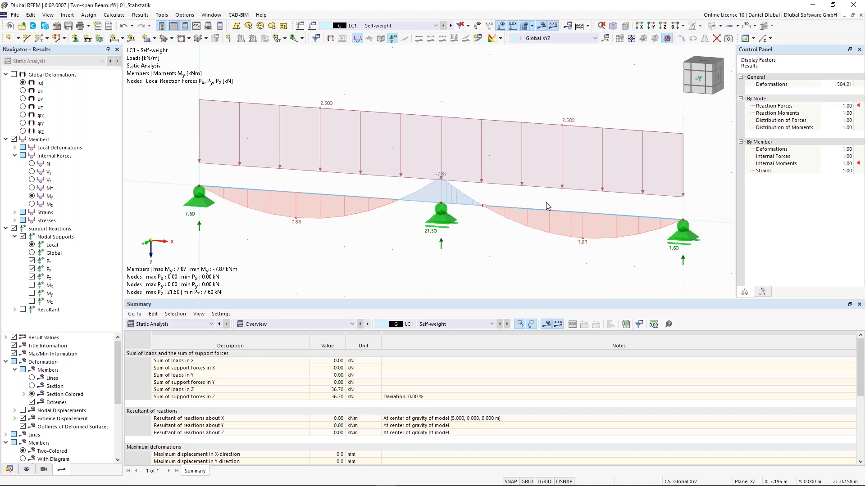
Create a global parameter named L in the unit group Lengths, with the definition type Value.
click(550, 326)
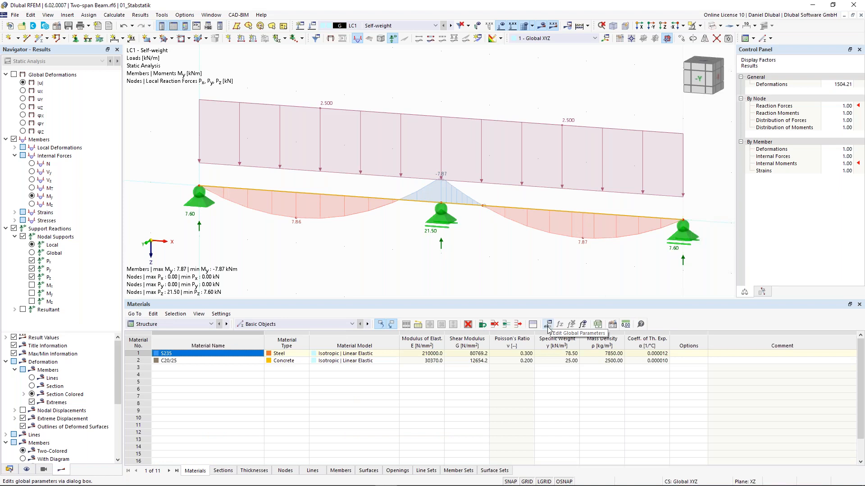
click(549, 326)
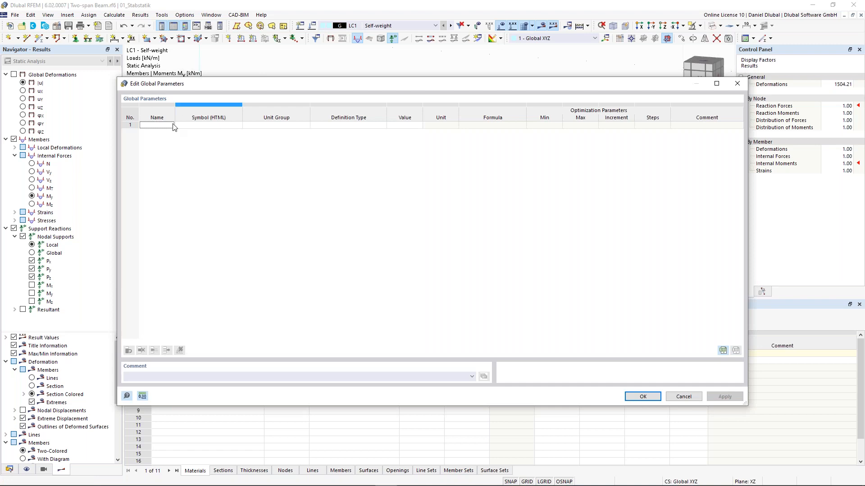
click(160, 125)
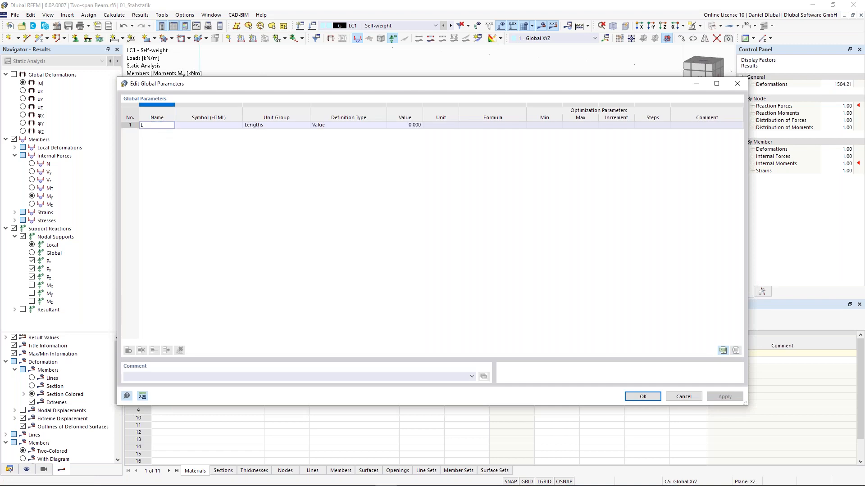
text(L)
key(Tab)
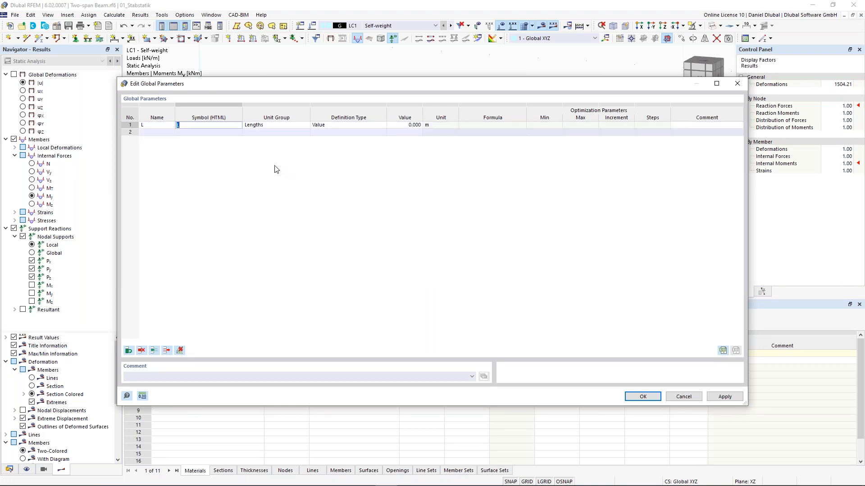
click(281, 126)
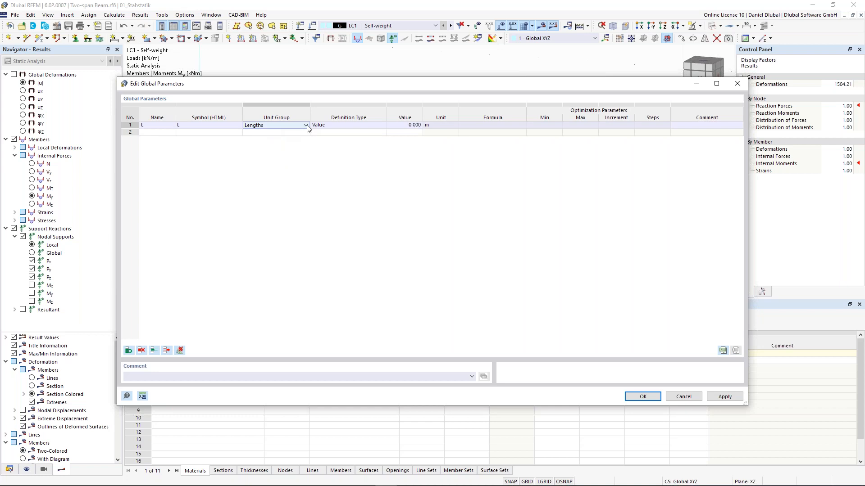
click(297, 127)
click(298, 127)
click(340, 126)
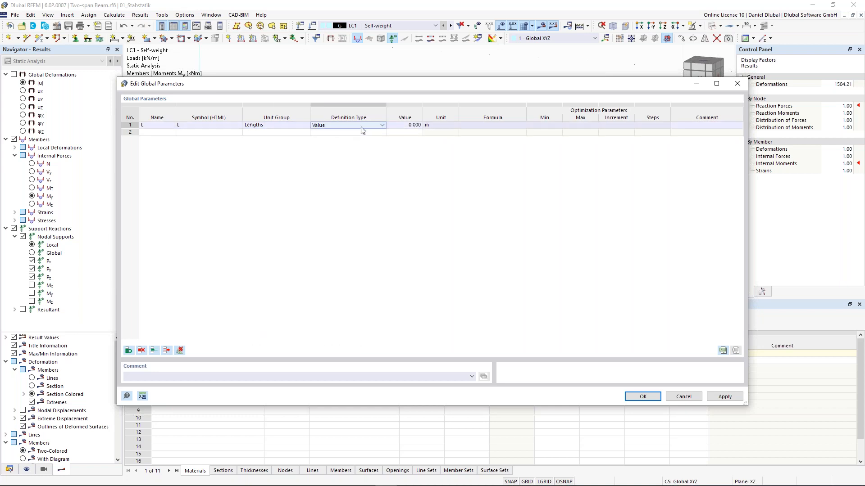
click(375, 125)
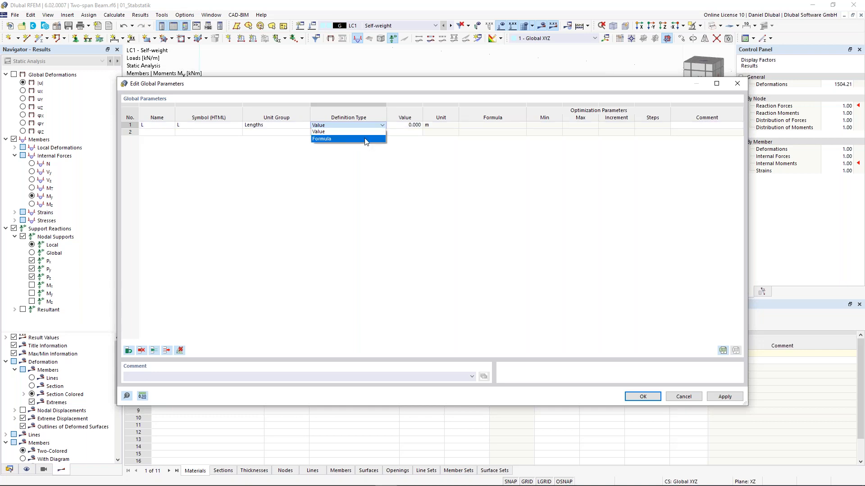
Set the value of parameter L to 5 m and add the comment Length.
click(408, 128)
click(408, 126)
text(5)
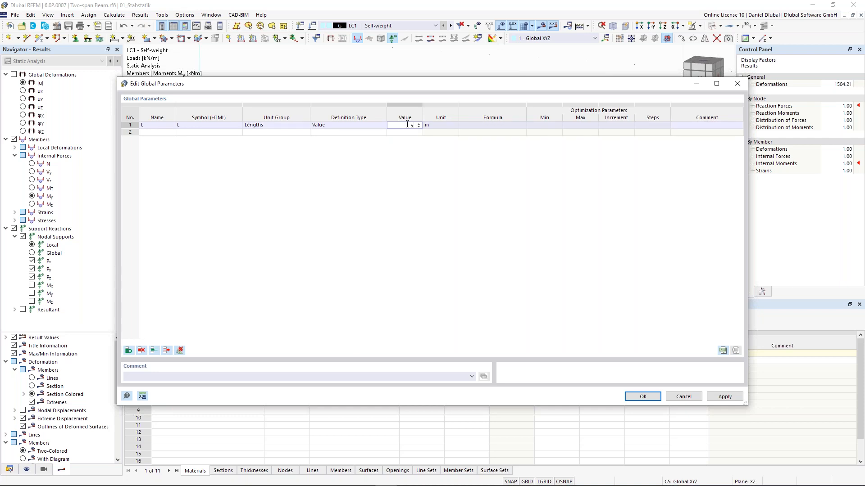
key(Return)
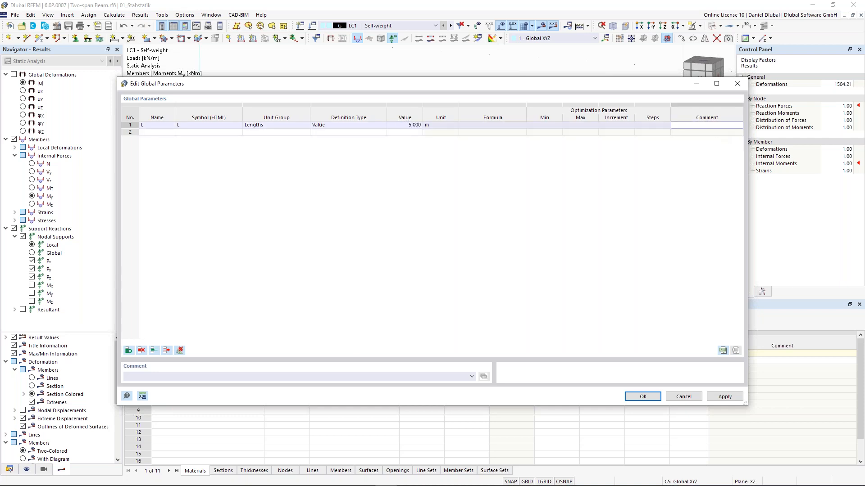
text(Length)
key(Return)
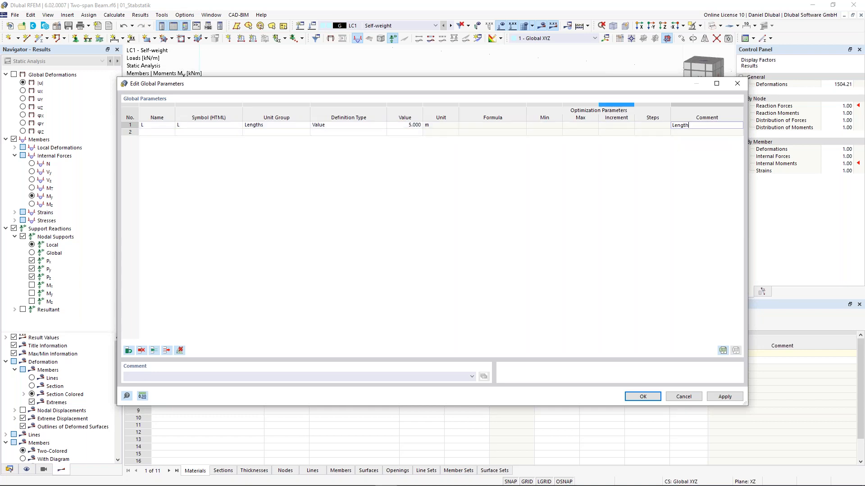
Add a second global parameter named e and assign it to the Materials unit group Factors.
click(156, 132)
drag(255, 84, 250, 240)
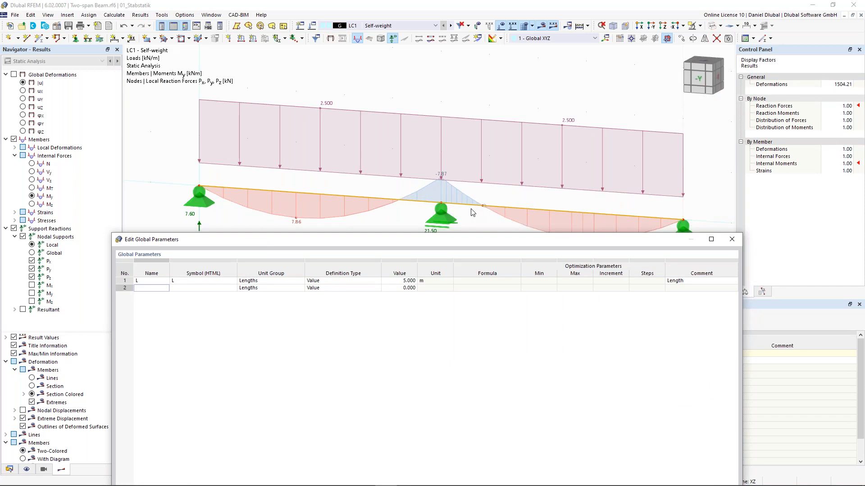
text(e)
drag(198, 242, 199, 145)
key(Tab)
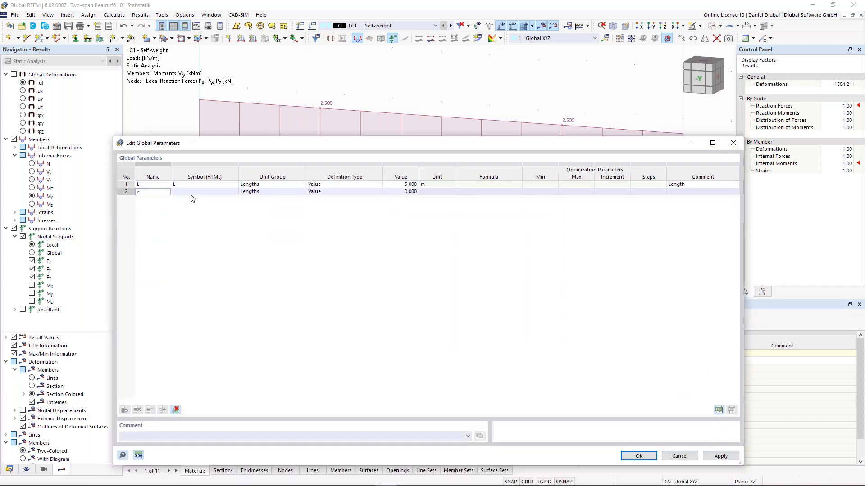
click(282, 192)
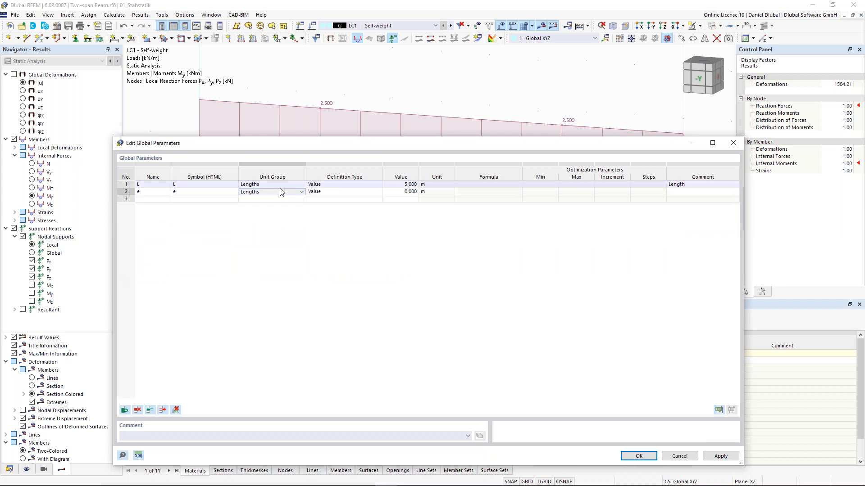
click(301, 192)
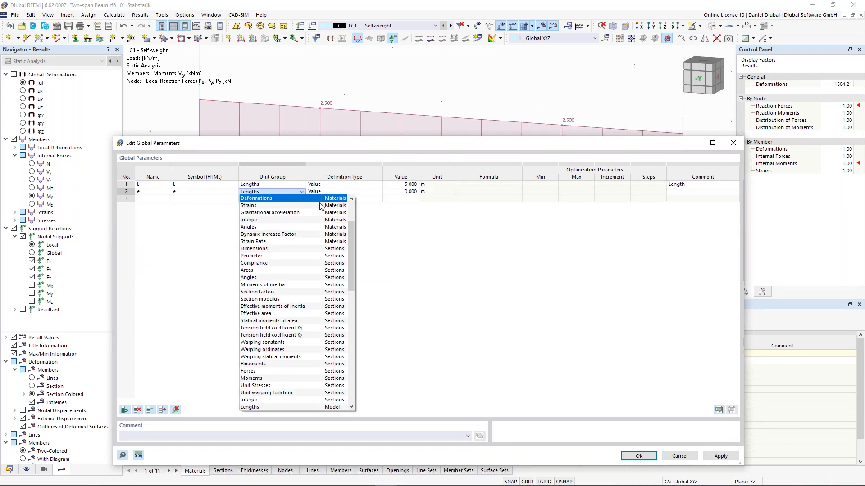
drag(353, 228, 355, 201)
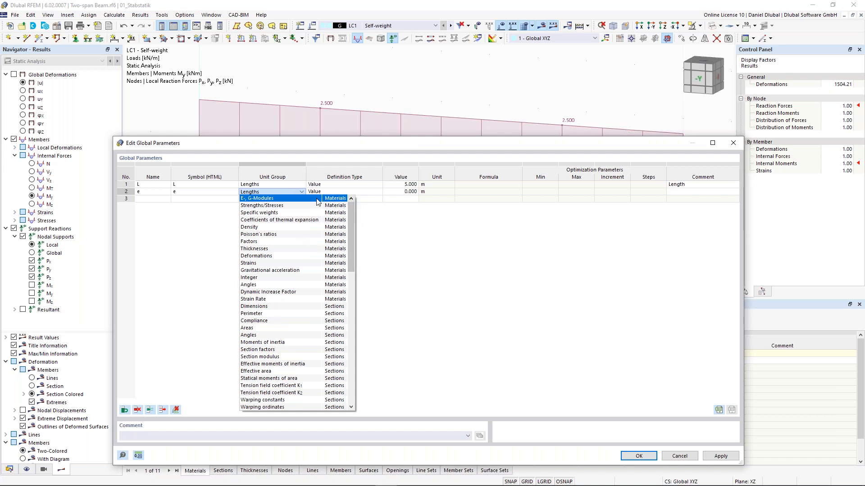
click(293, 242)
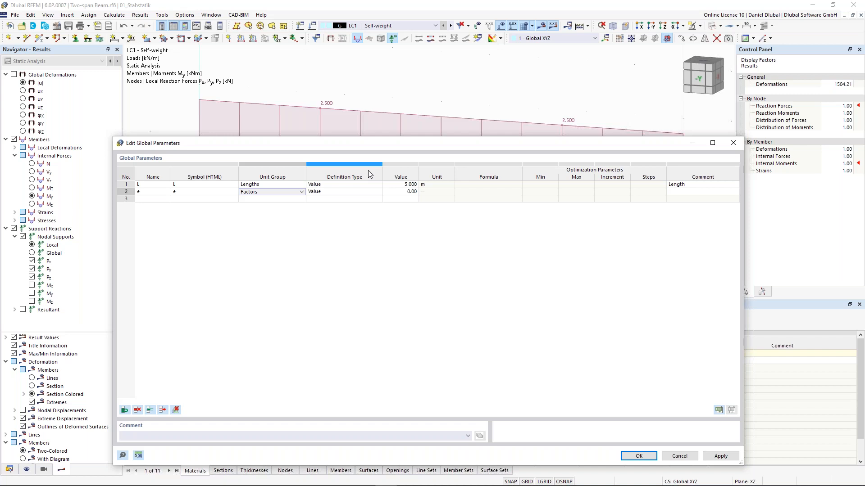
Set the value of parameter e to 0.1716, add the comment Factor, and accept the global parameters.
click(404, 192)
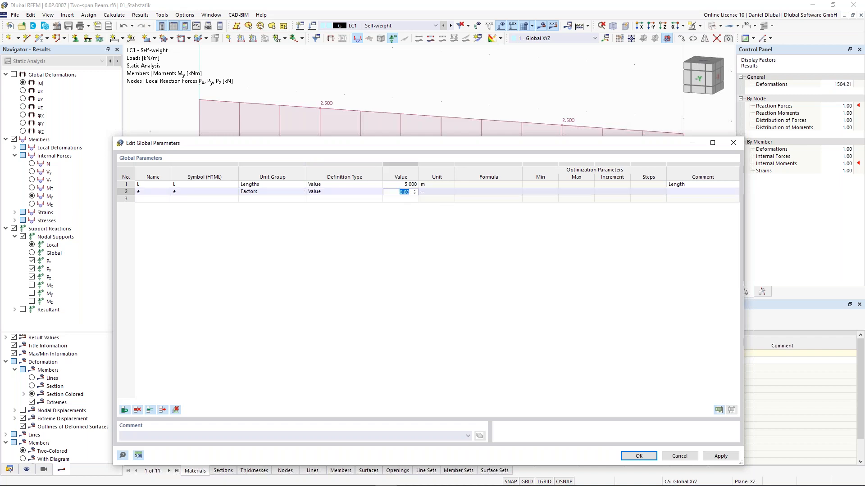
text(0.1716)
click(702, 192)
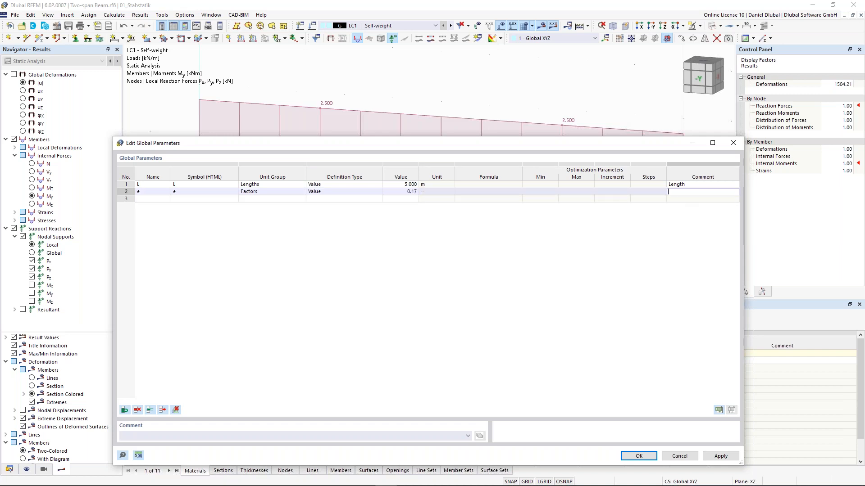
text(Factor)
click(639, 457)
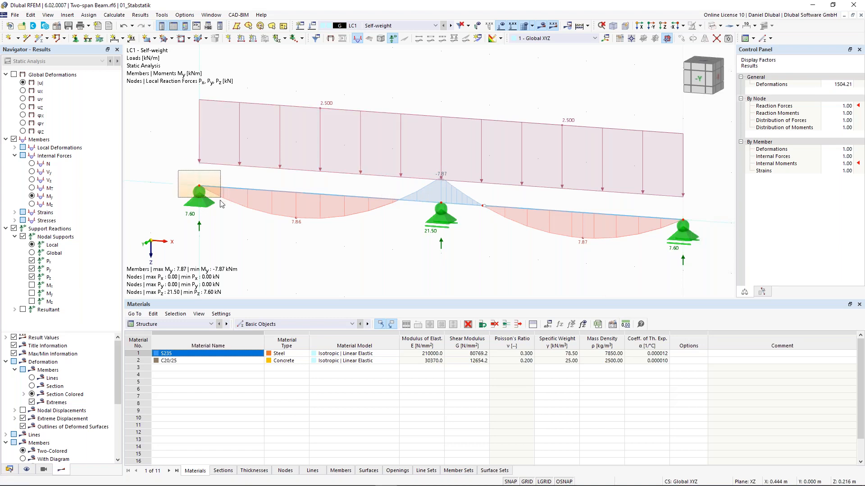
Define the X coordinate of the middle support node with the formula L.
drag(181, 174, 218, 198)
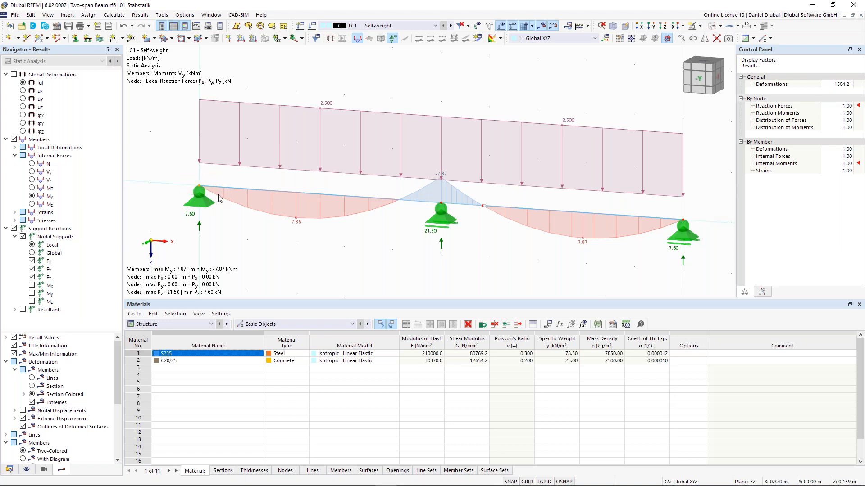
double_click(441, 207)
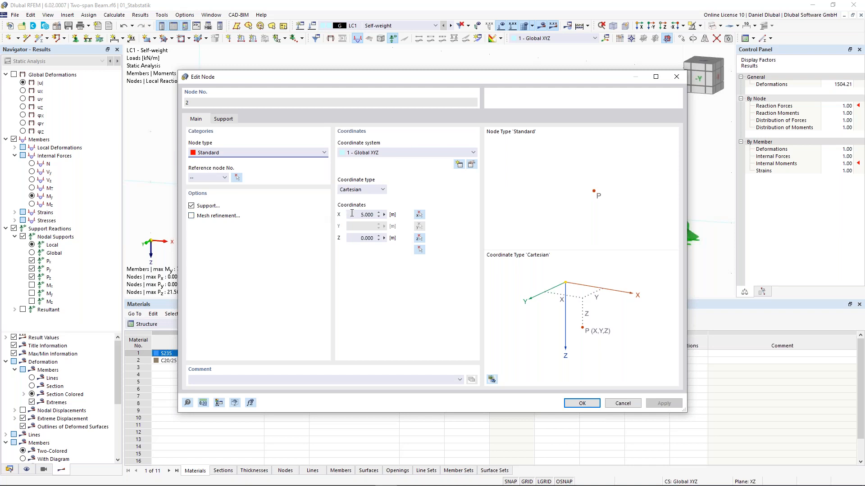
click(384, 215)
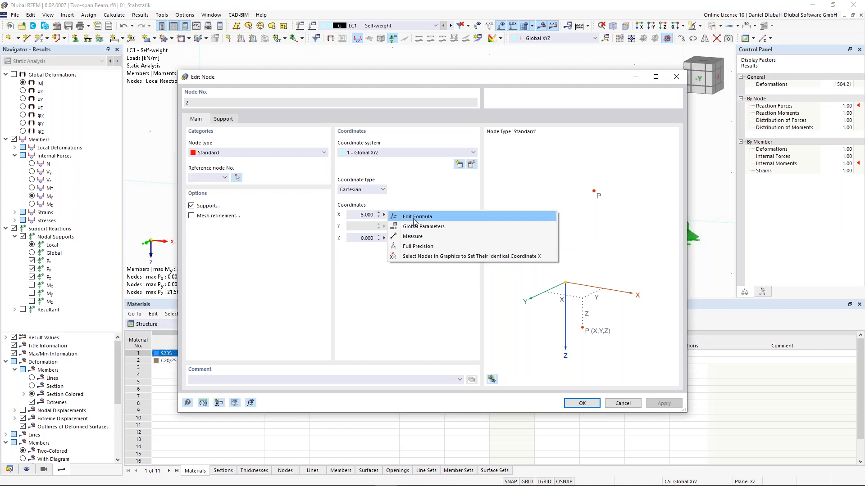
click(422, 218)
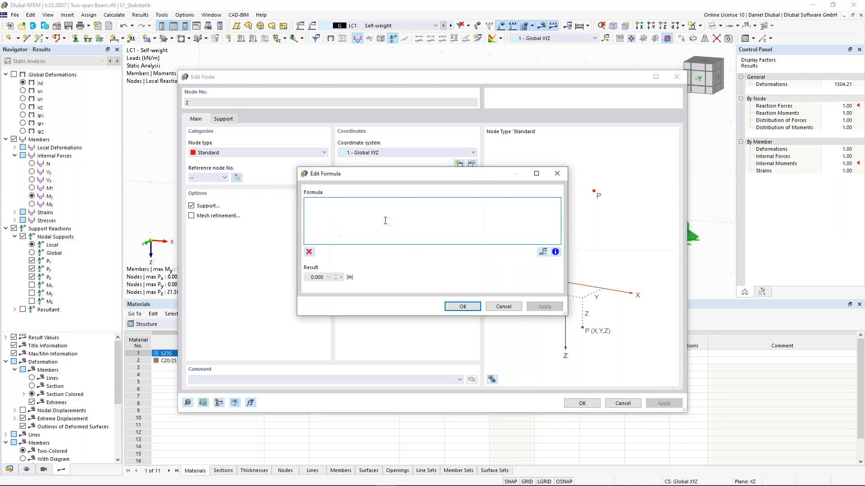
text(L)
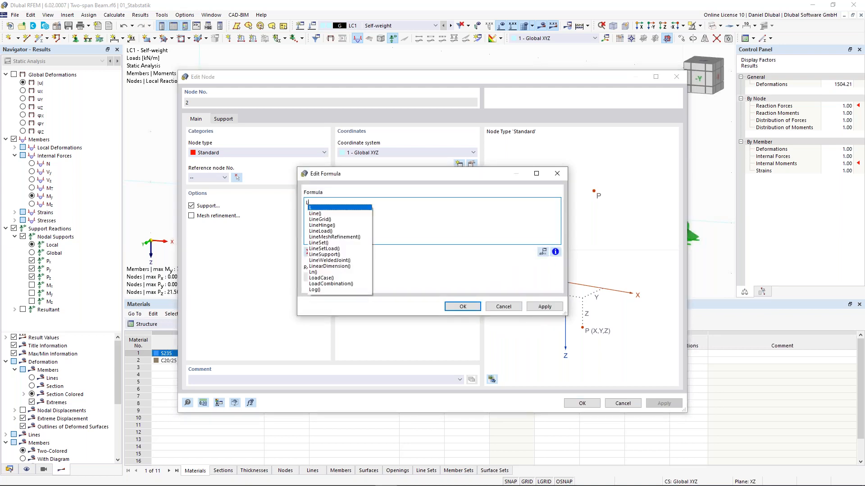
key(Return)
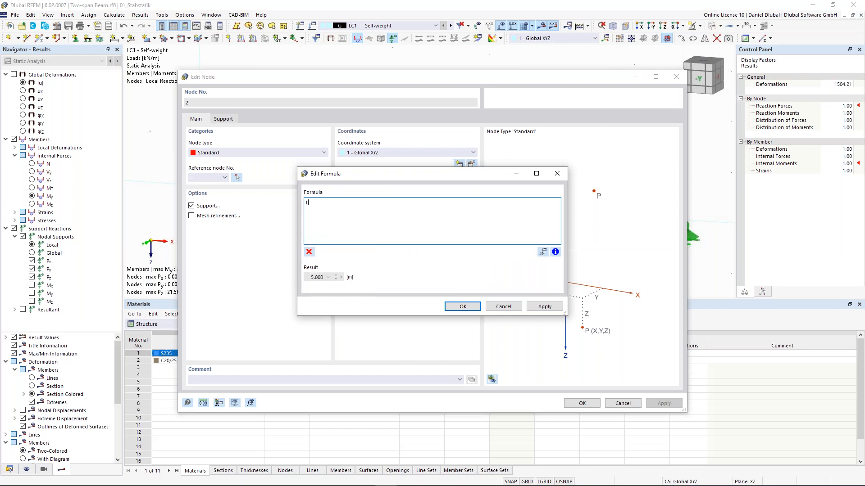
click(468, 308)
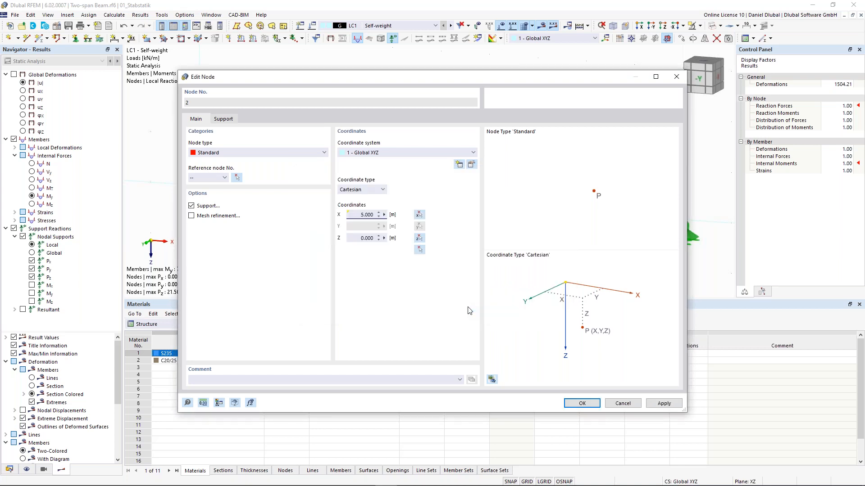
click(582, 403)
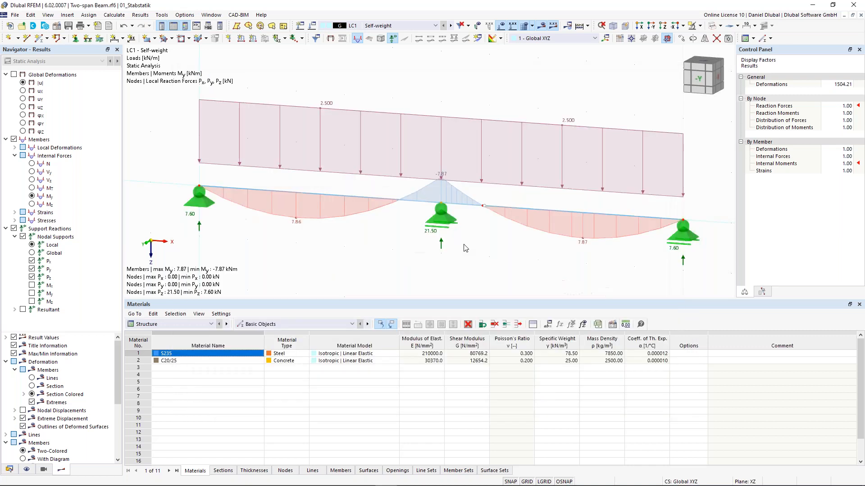
Define the X coordinate of the hinge node with the formula L+e*L.
double_click(484, 209)
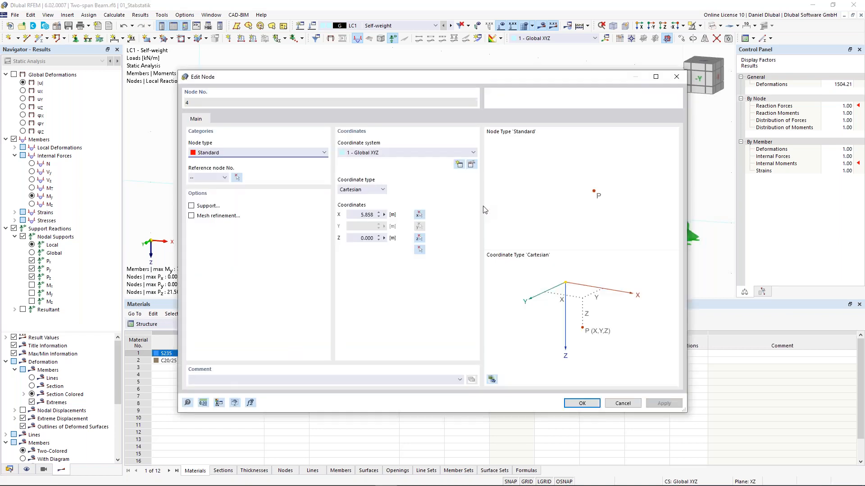
click(384, 215)
click(418, 225)
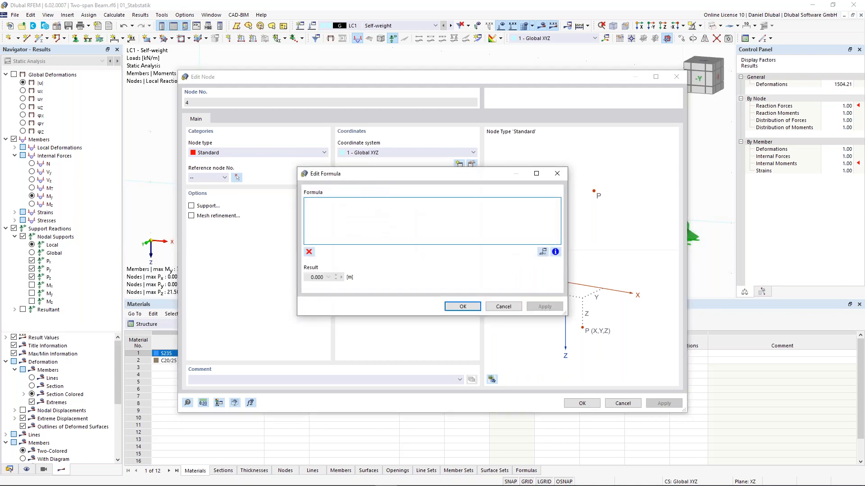
text(L+e)
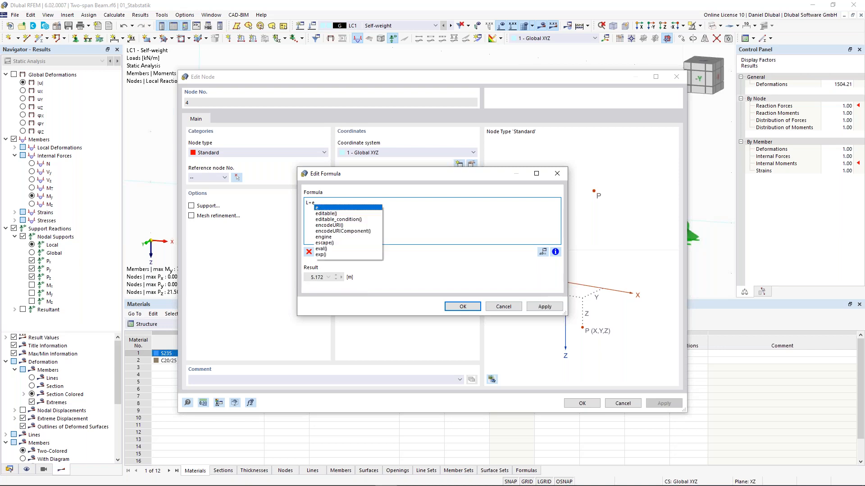
text(*L)
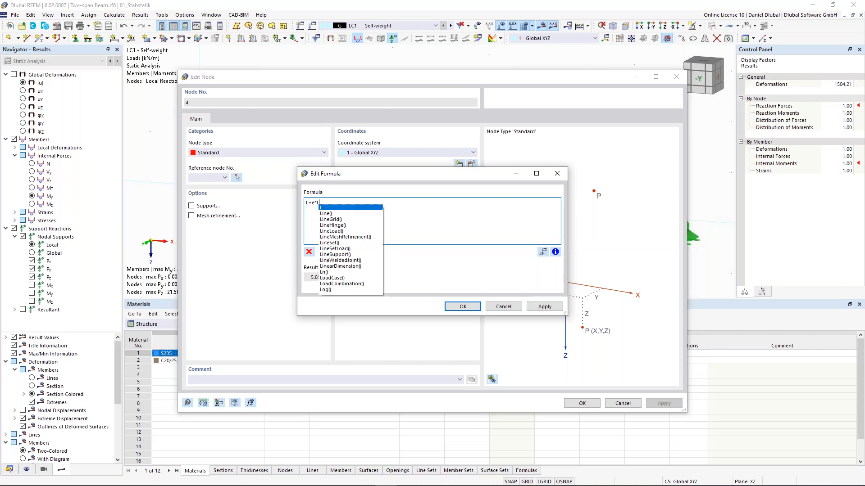
key(Escape)
double_click(316, 277)
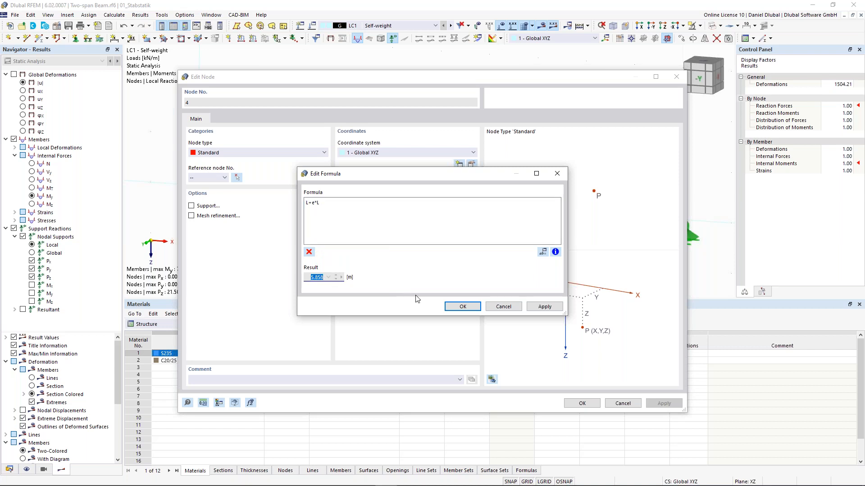
click(472, 309)
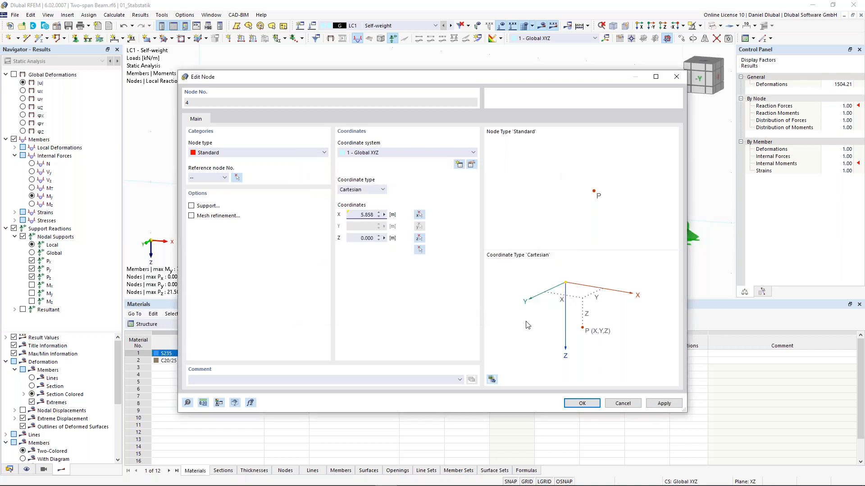
click(586, 405)
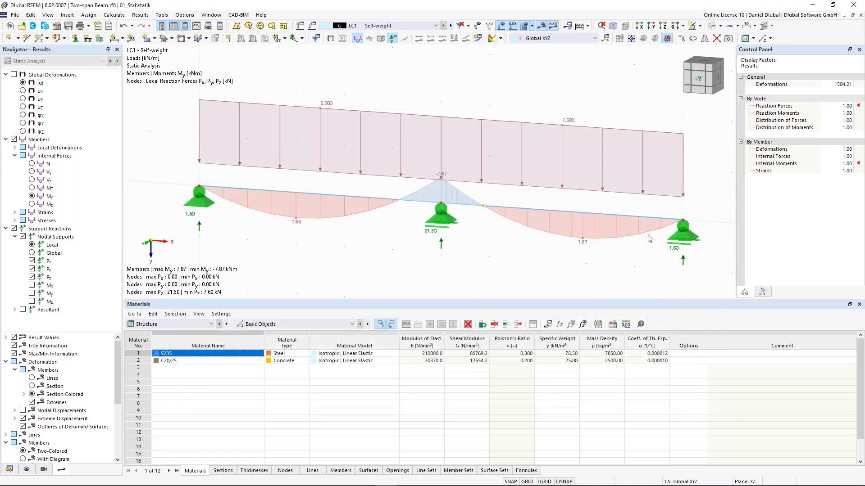
Define the X coordinate of the end support node, at the far end of the second span, with the formula 2*L.
double_click(685, 223)
click(385, 215)
click(385, 215)
click(417, 229)
text(2)
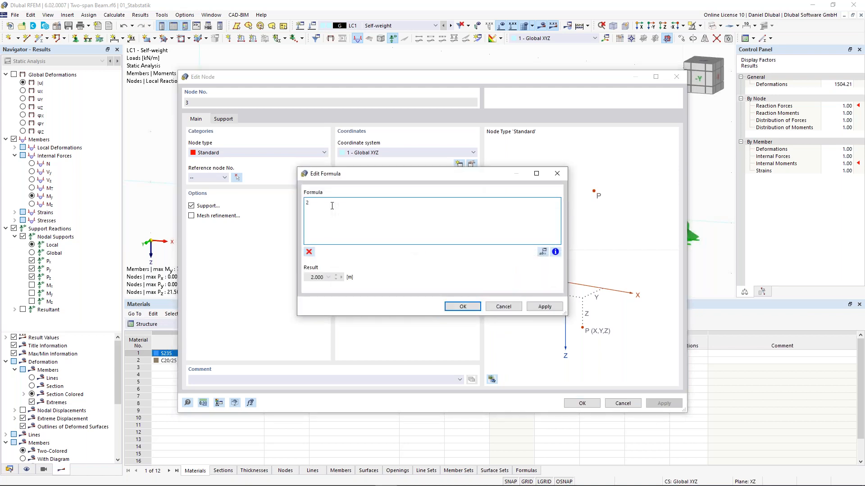
text(*L)
click(469, 311)
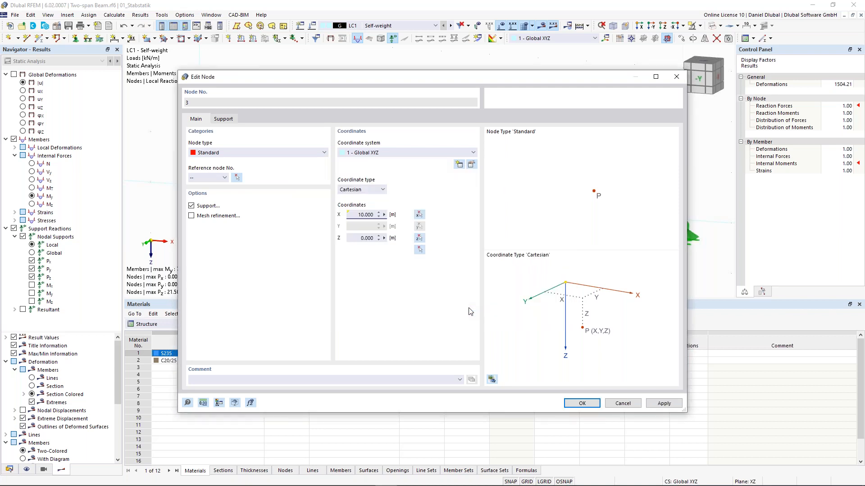
click(582, 403)
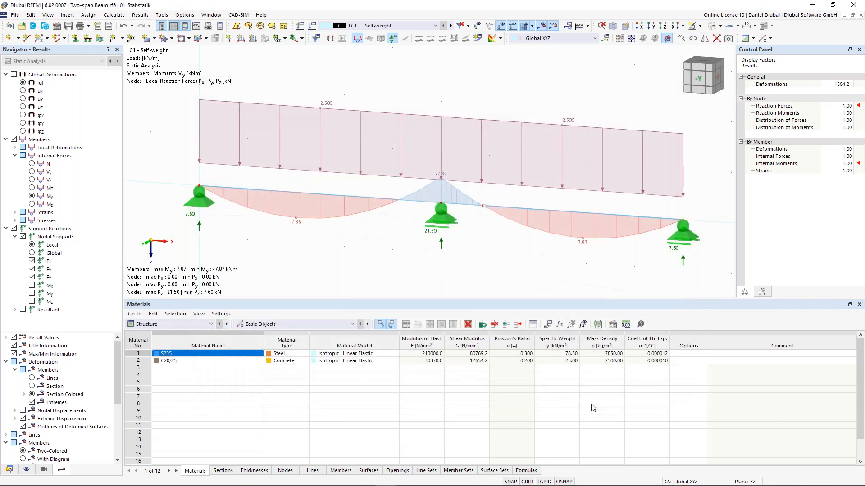
Set the global parameter L to 3 m, apply it to the beam, and close the global parameters.
click(549, 327)
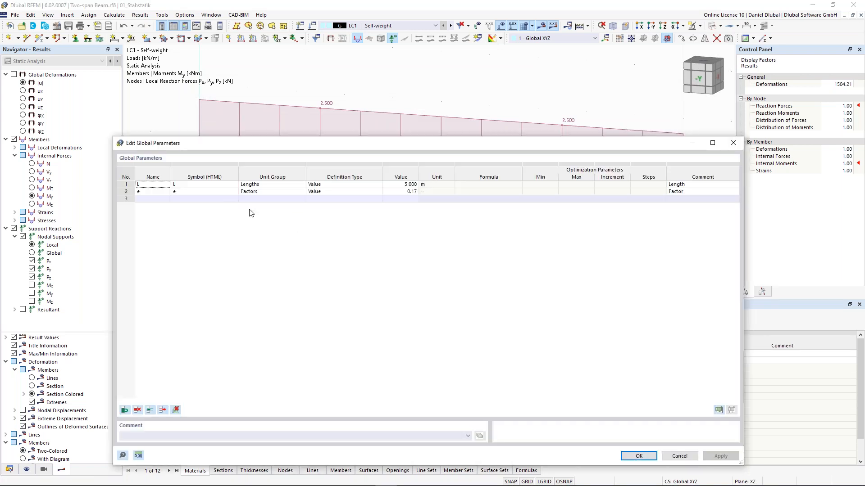
drag(394, 145, 386, 258)
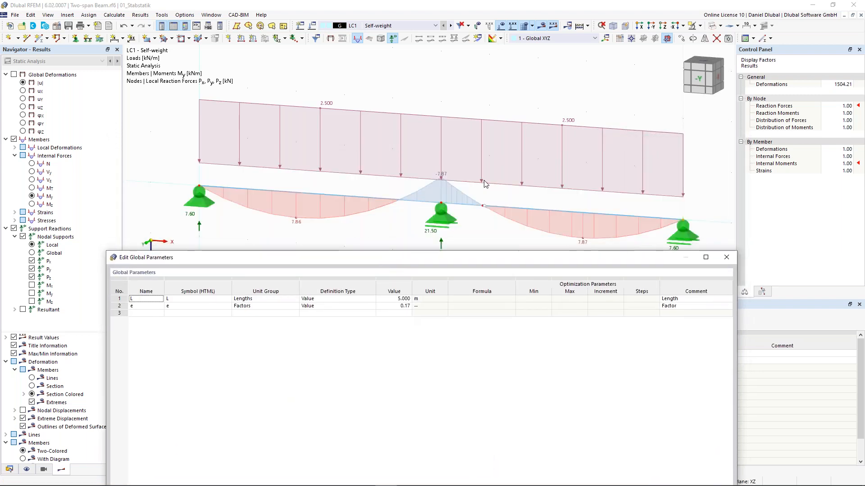
click(397, 299)
click(397, 299)
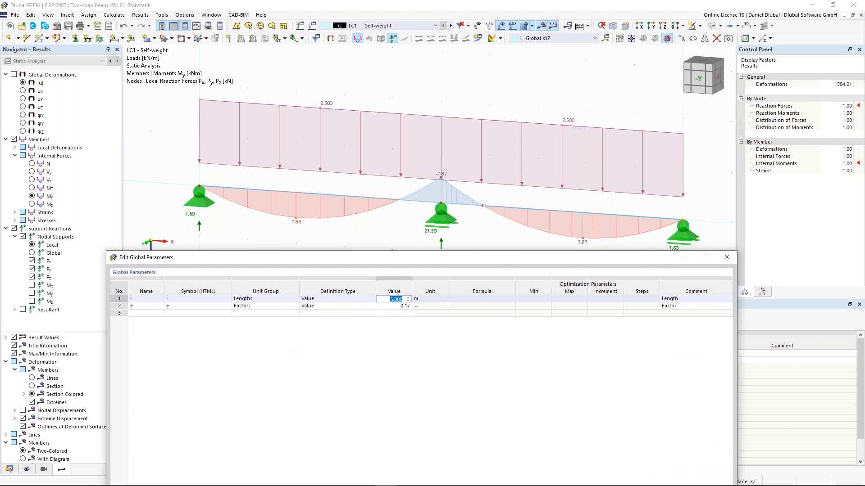
text(4)
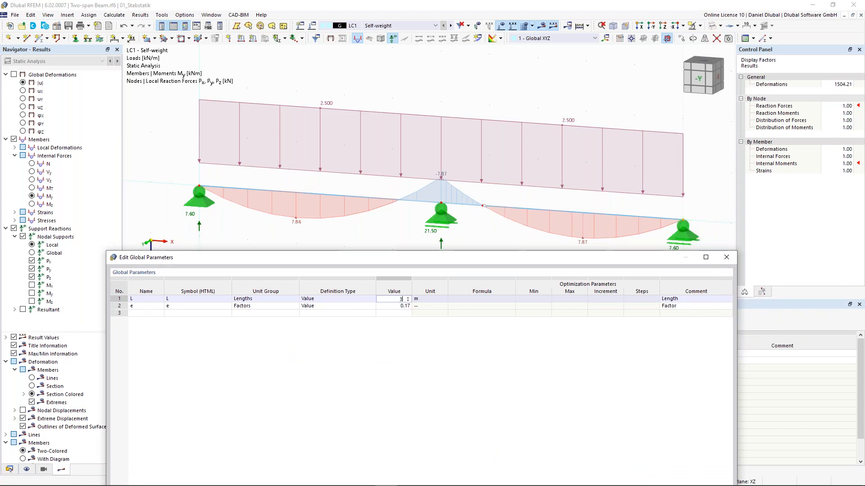
drag(450, 259, 346, 99)
double_click(353, 170)
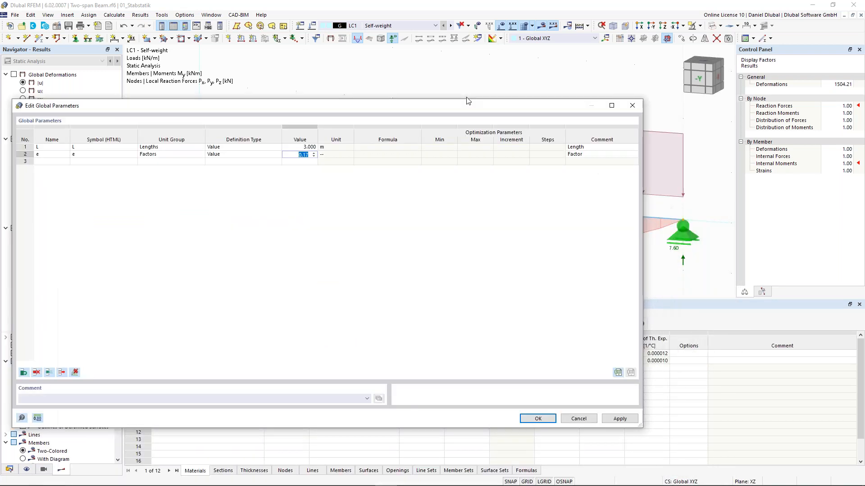
click(621, 411)
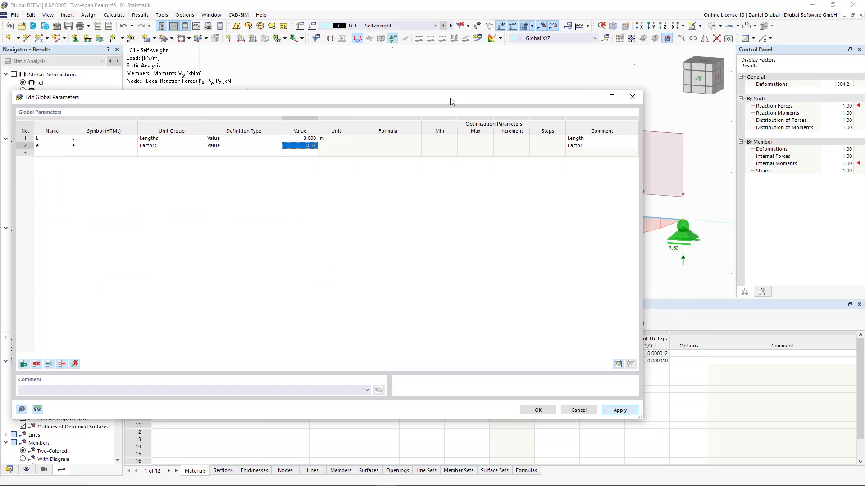
drag(423, 98, 445, 266)
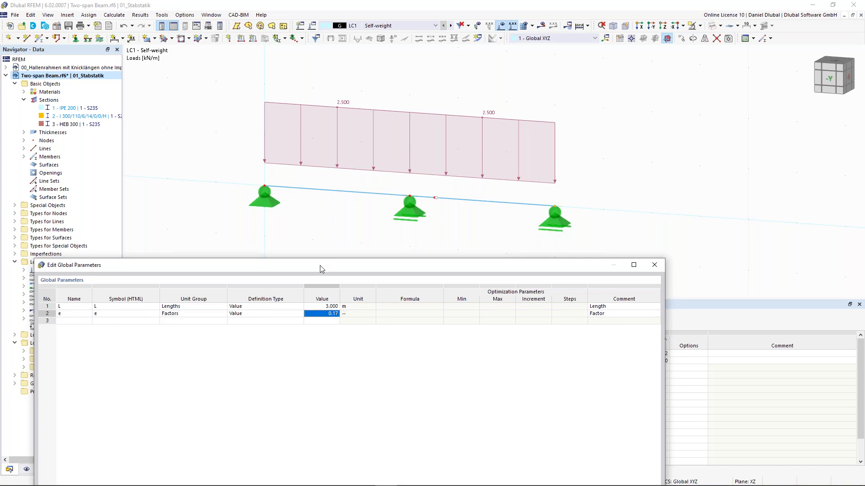
drag(321, 267, 331, 122)
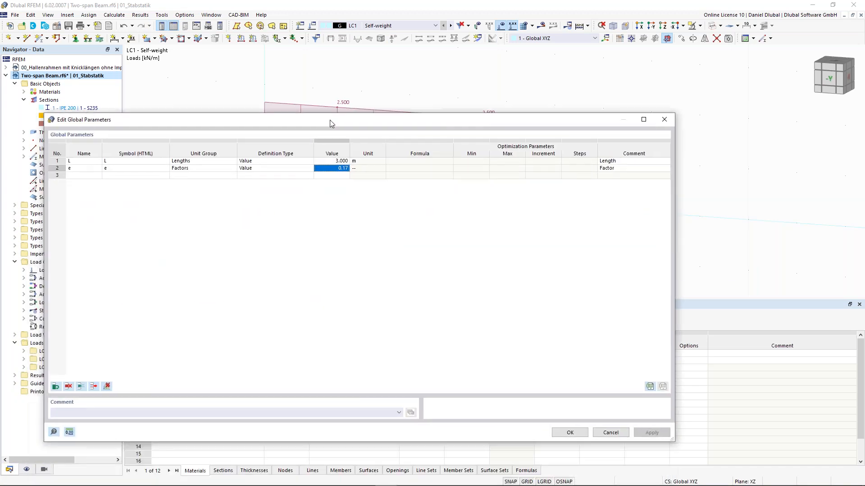
click(666, 121)
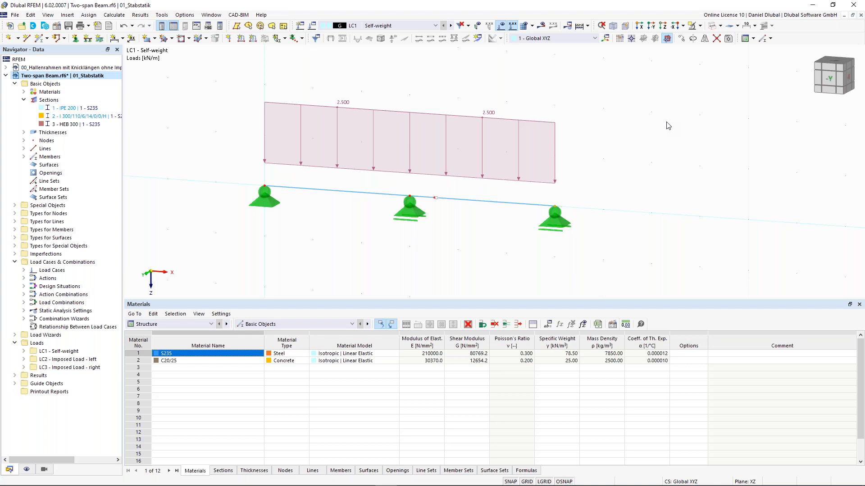
Select the whole two-span beam with its supports and loads and delete it.
scroll(452, 137, down, 2)
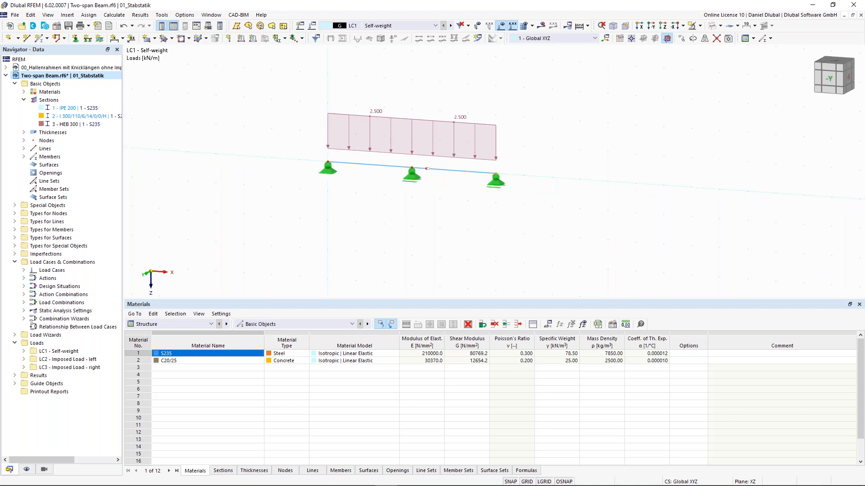
middle_drag(286, 192, 283, 231)
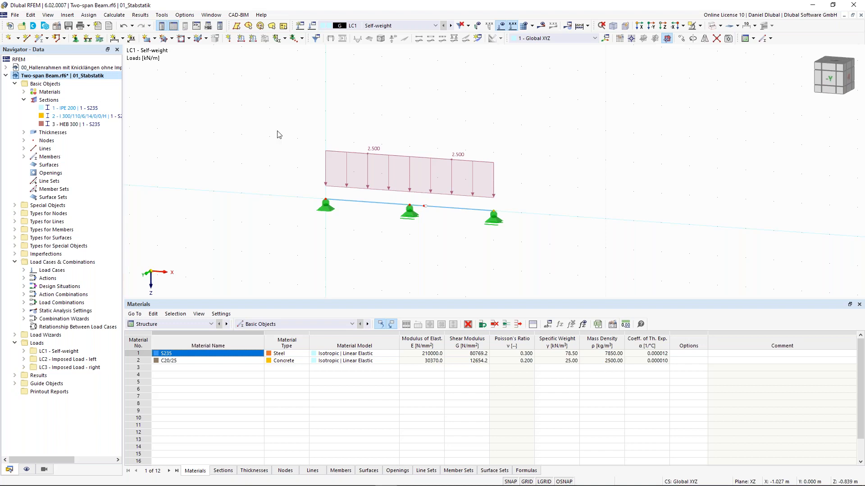
drag(265, 121, 544, 264)
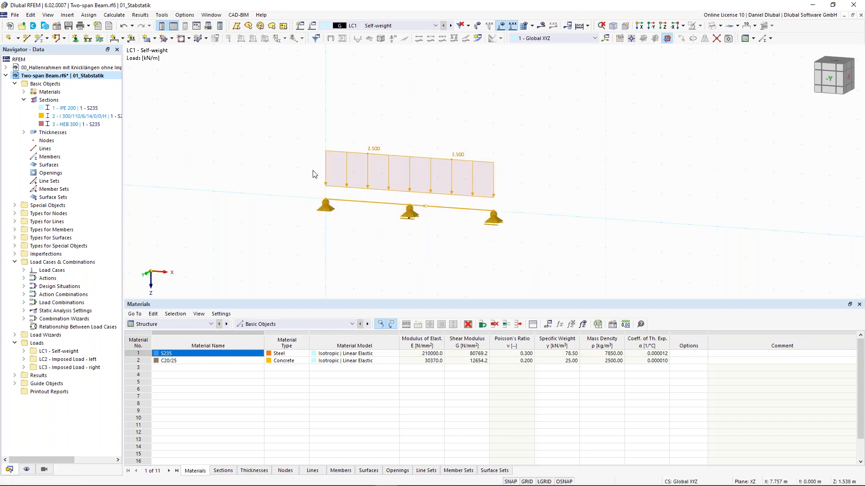
key(Delete)
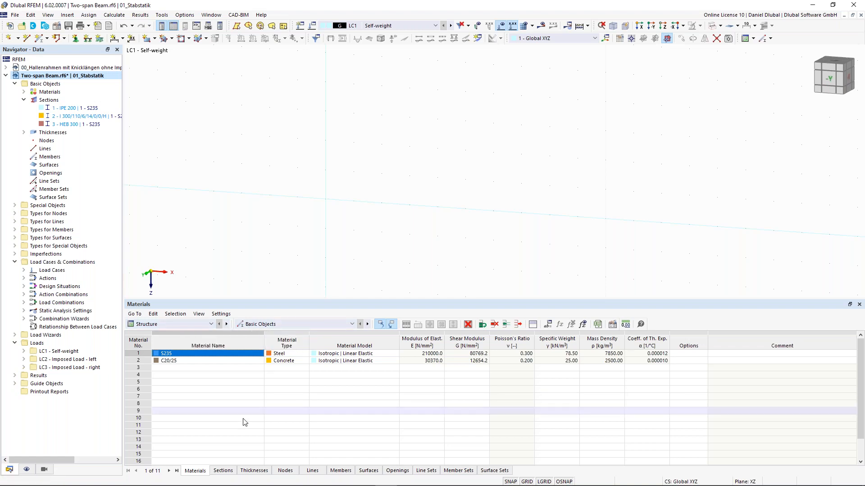
Enter a standard node in the nodes table's first row with coordinates X 0 m and Z 0 m.
click(284, 472)
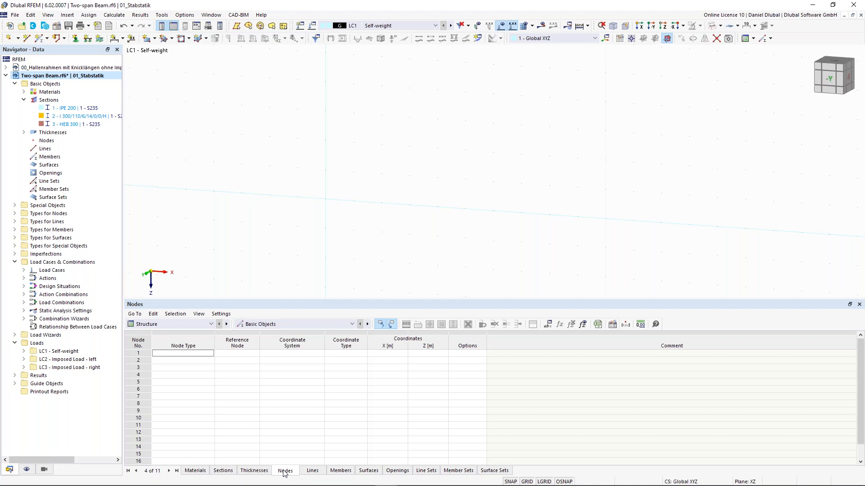
click(180, 354)
click(180, 355)
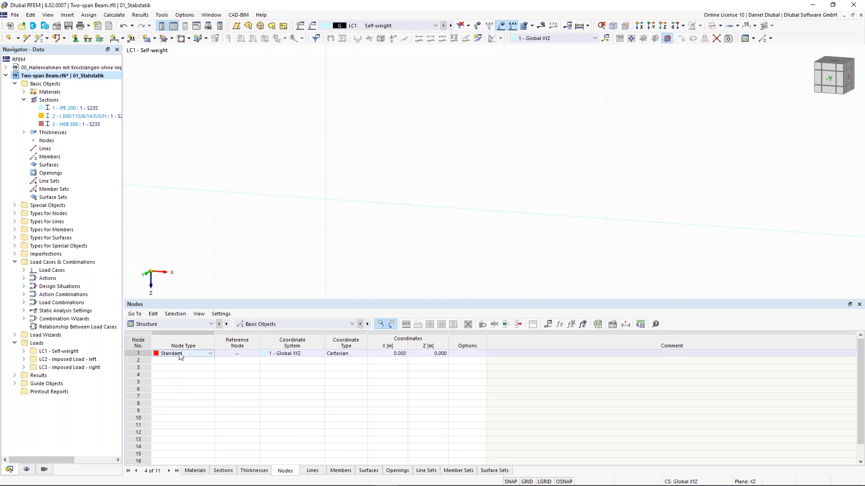
key(Tab)
key(Tab)
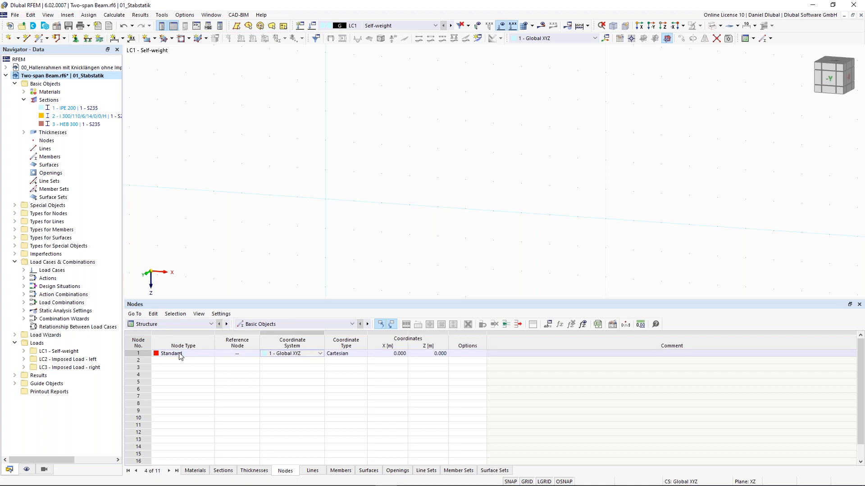
key(Tab)
key(Tab)
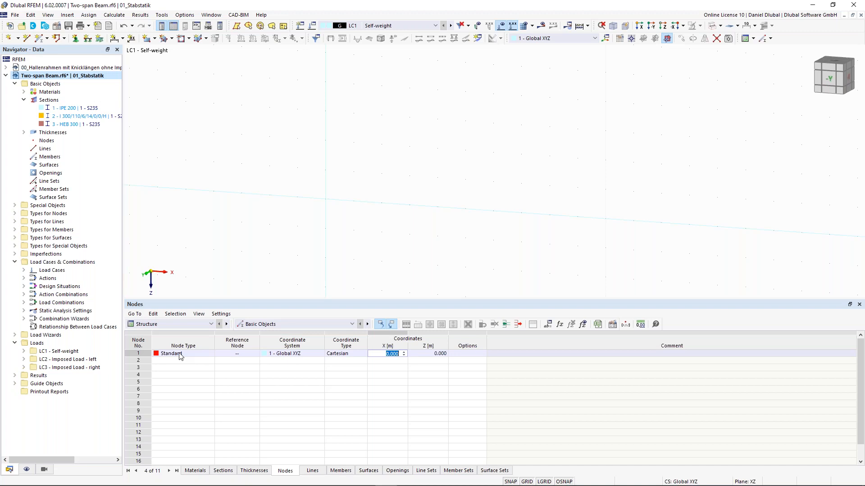
text(0)
key(Tab)
text(0)
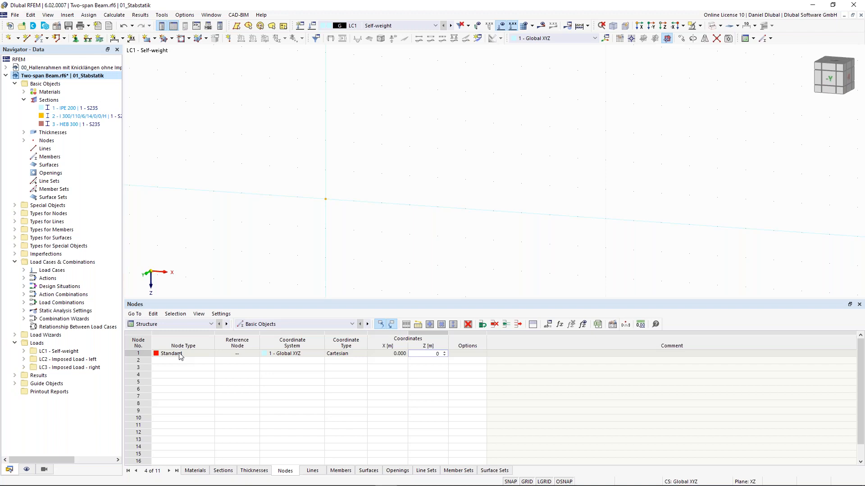
key(Return)
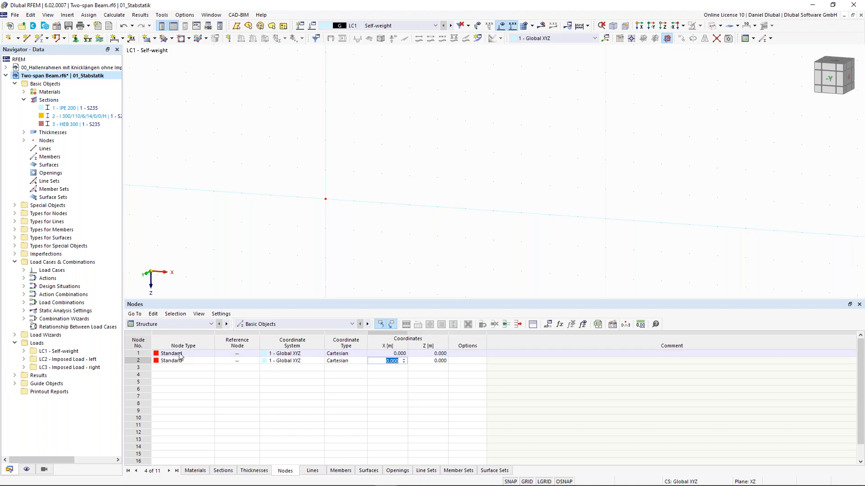
Add node 2 at X 5 m, Z 2 m and node 3 at X 8 m, Z 2 m in the nodes table.
text(5)
key(Return)
text(2)
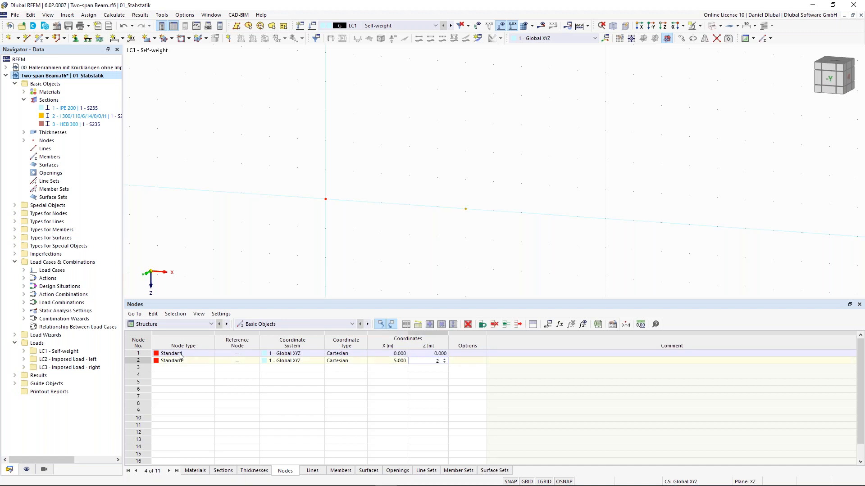
key(Return)
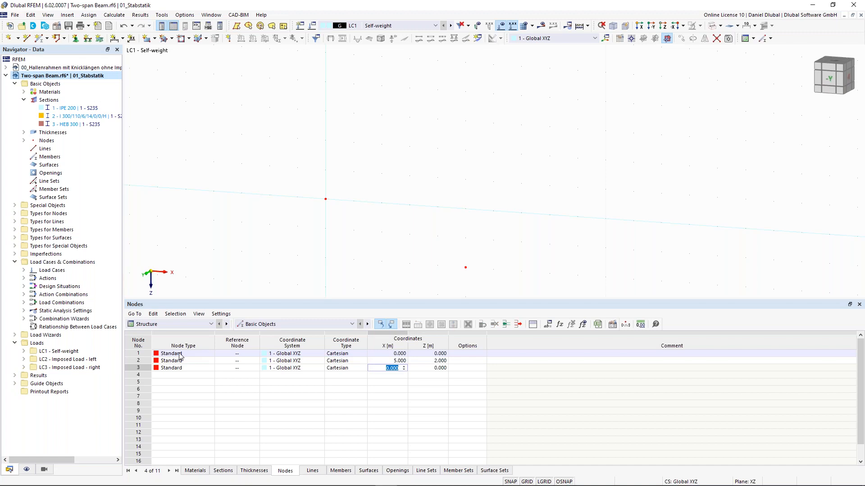
text(8)
key(Return)
text(2)
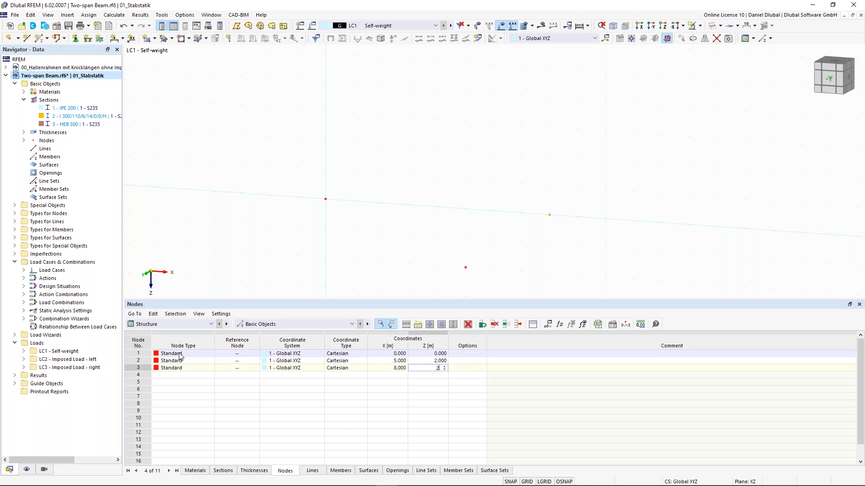
key(Return)
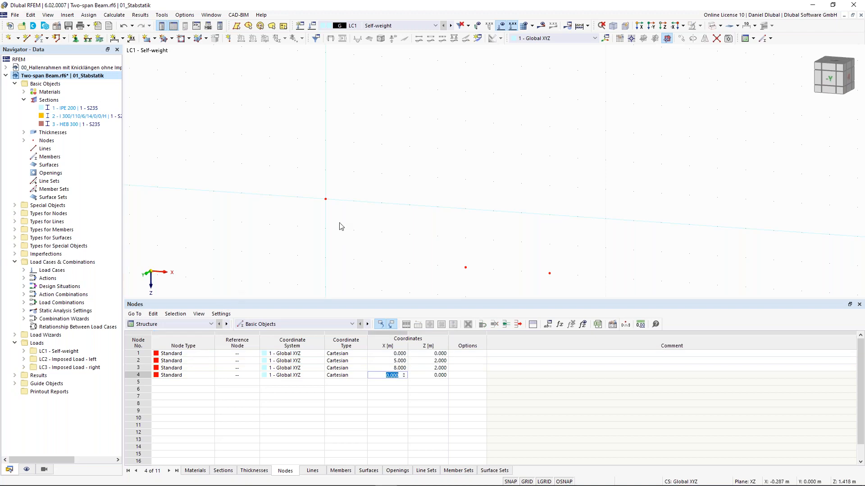
Set up a new beam member with the HEB 300 section in S235 as its uniform cross-section.
middle_drag(274, 245, 310, 205)
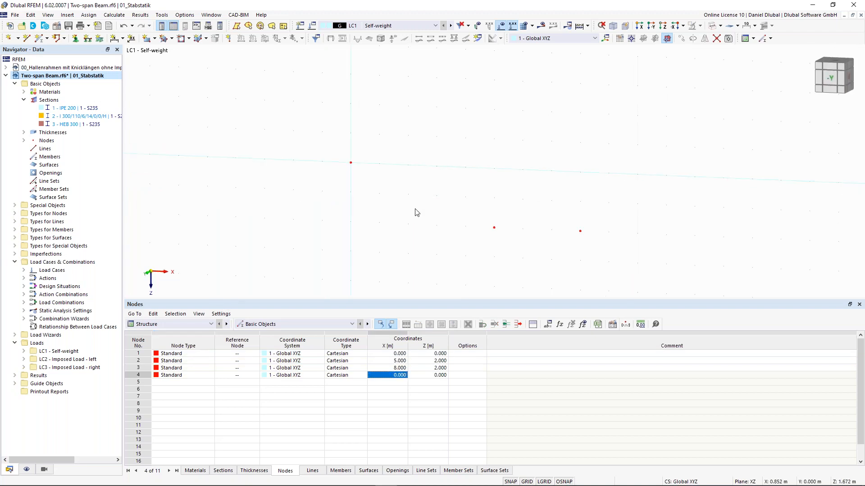
click(42, 42)
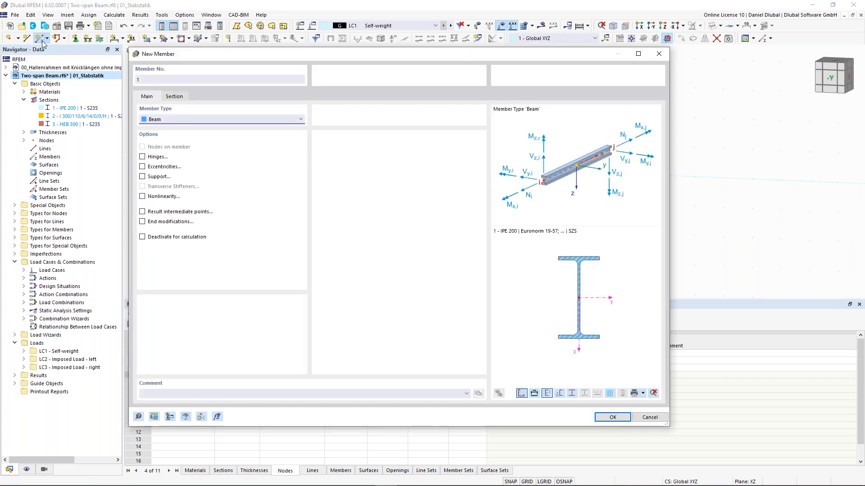
click(179, 104)
click(266, 317)
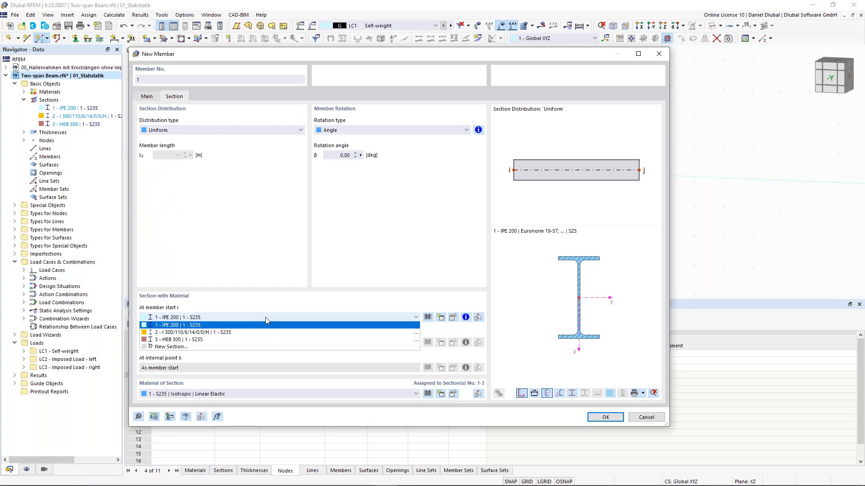
click(261, 341)
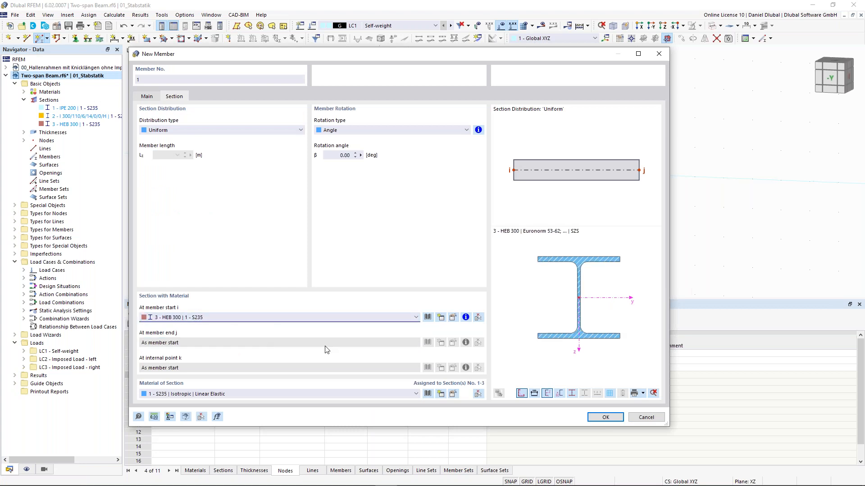
click(603, 417)
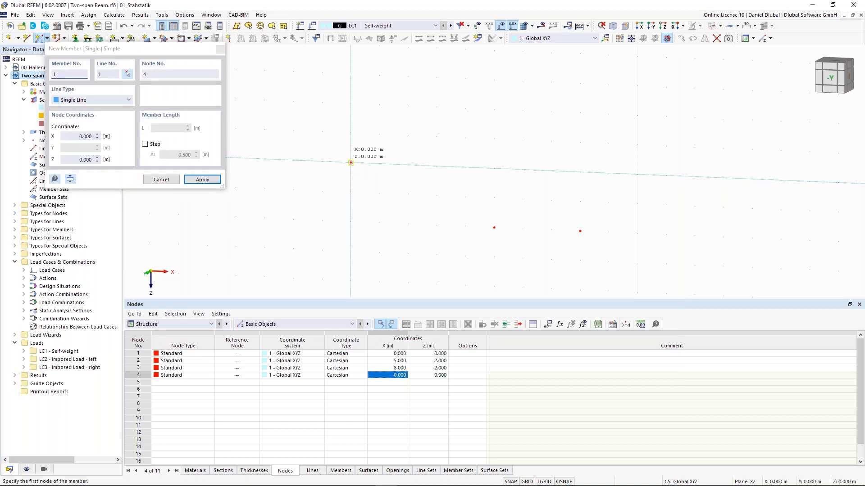
Place the inclined member from node 1 to node 2 and the horizontal member from node 2 to node 3.
click(350, 162)
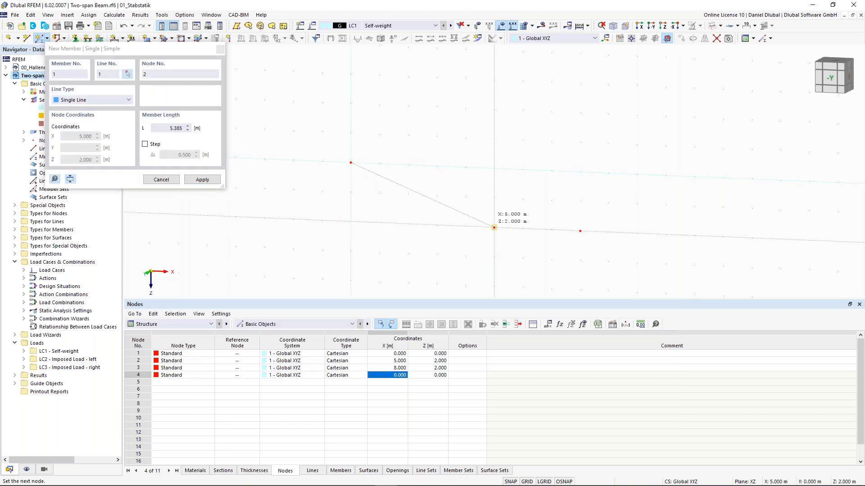
click(494, 227)
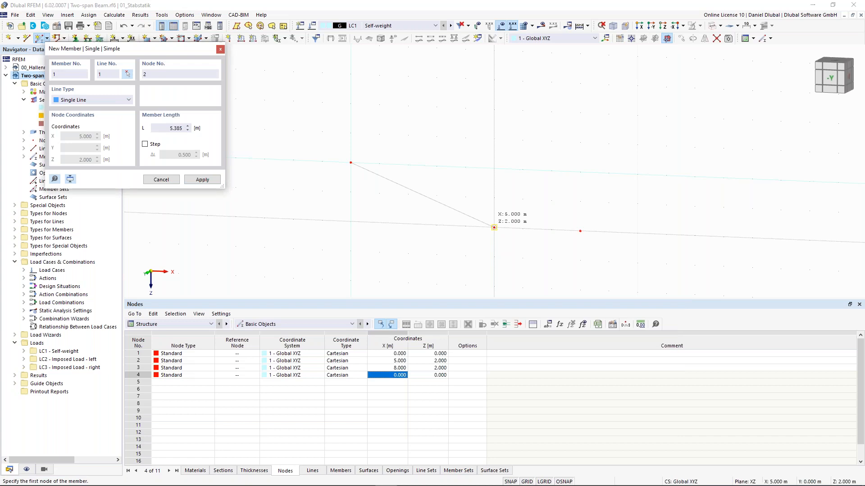
click(580, 231)
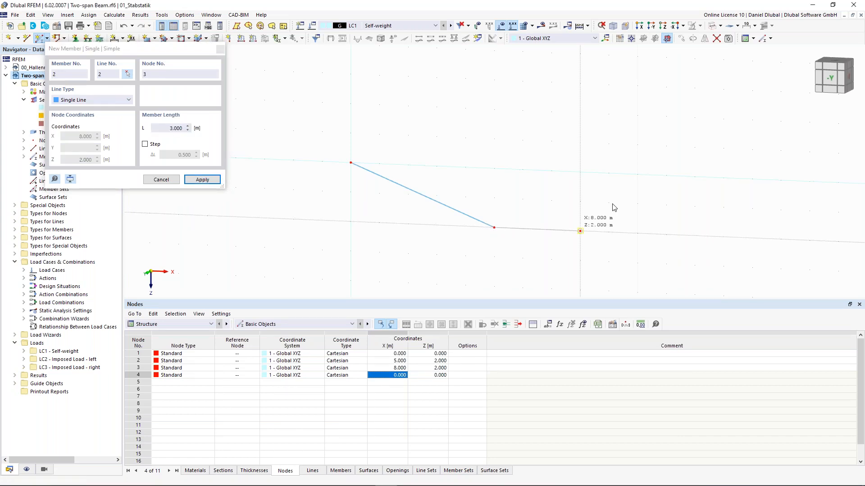
key(Escape)
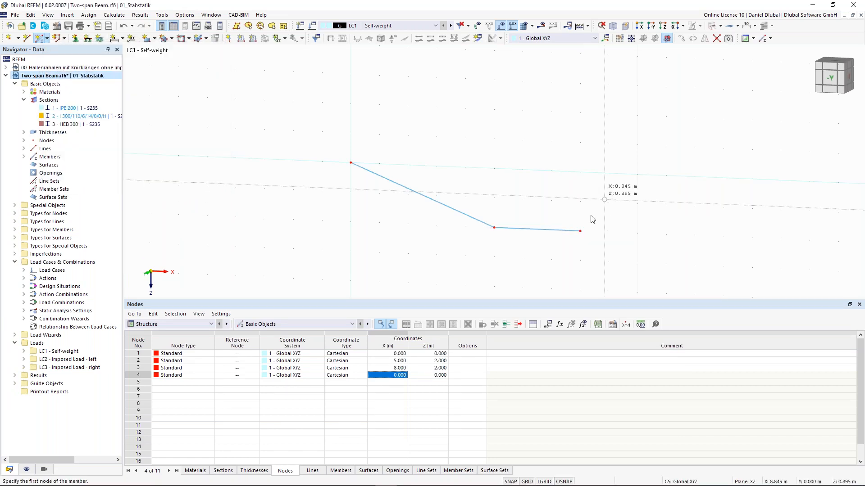
Assign the Fixed nodal support to node 1 at the upper end of the inclined member.
middle_drag(472, 162, 448, 127)
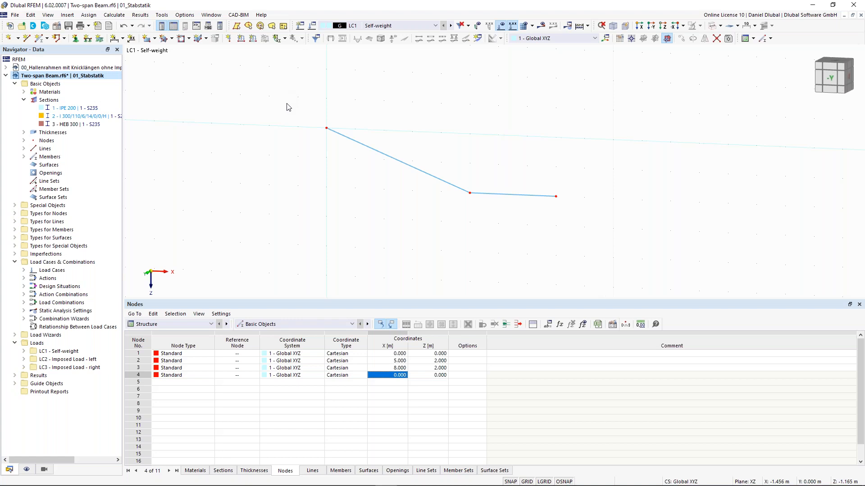
drag(299, 105, 347, 163)
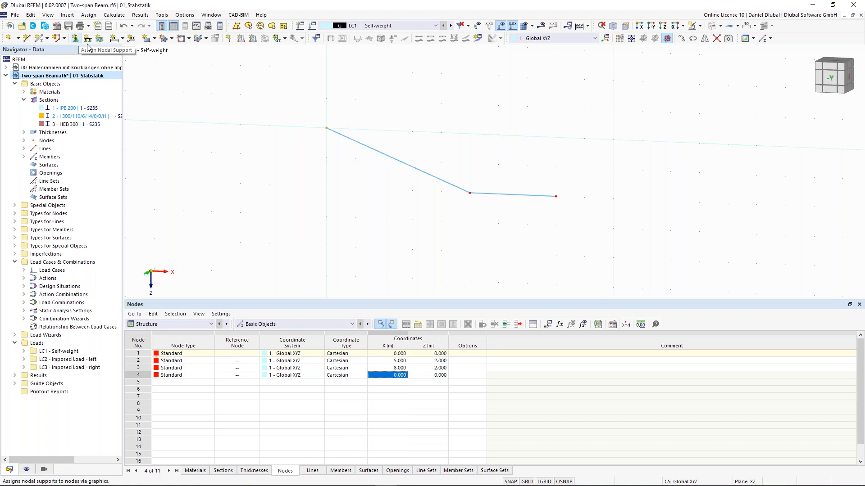
drag(290, 96, 358, 157)
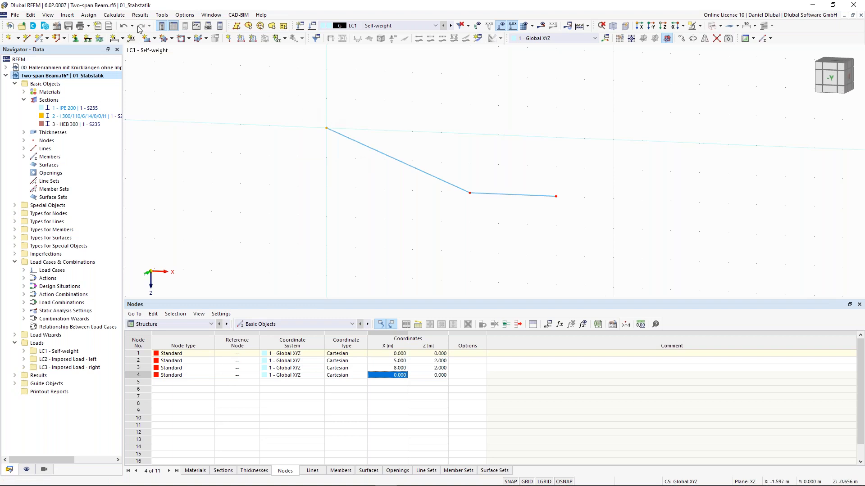
click(76, 38)
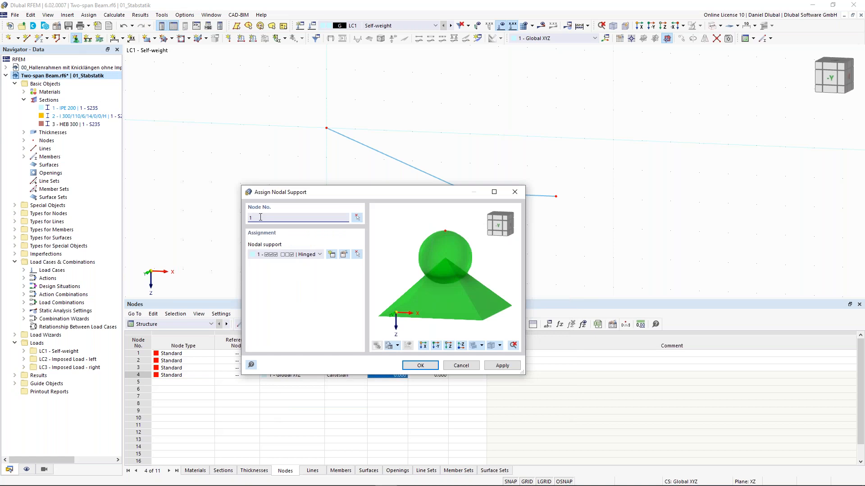
click(309, 255)
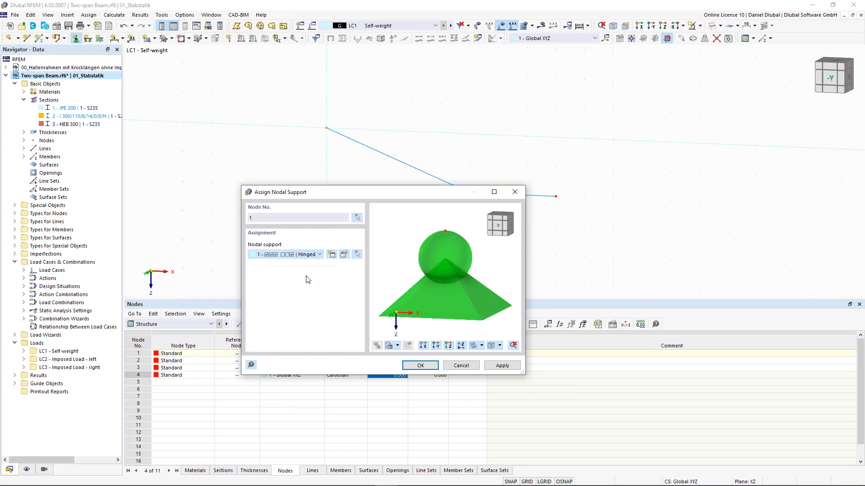
click(306, 276)
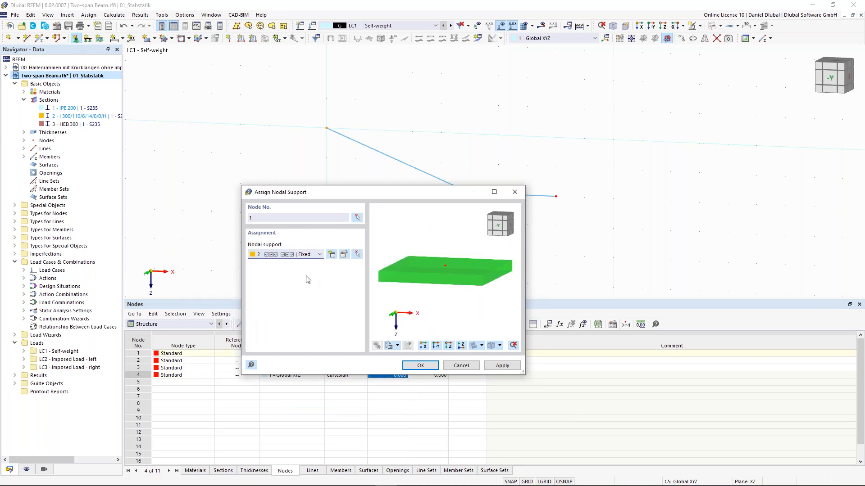
click(418, 371)
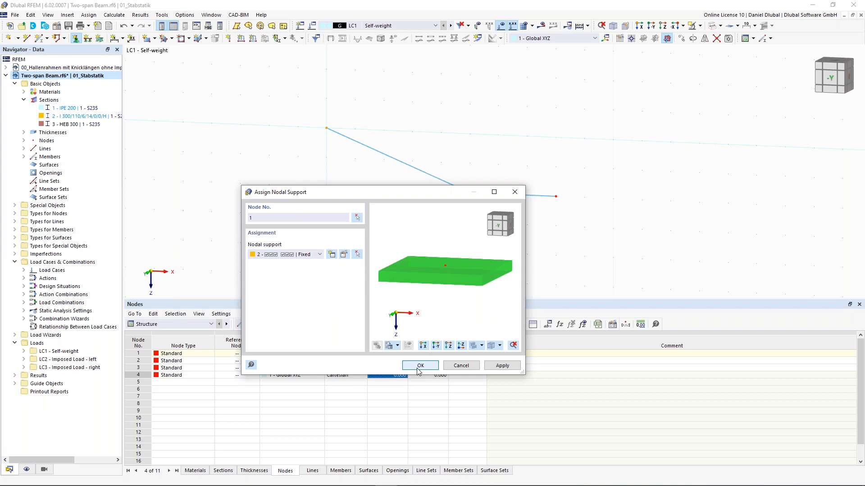
Assign the Roller in X nodal support to node 2 at the kink, reviewing its support conditions before confirming.
drag(482, 210, 488, 222)
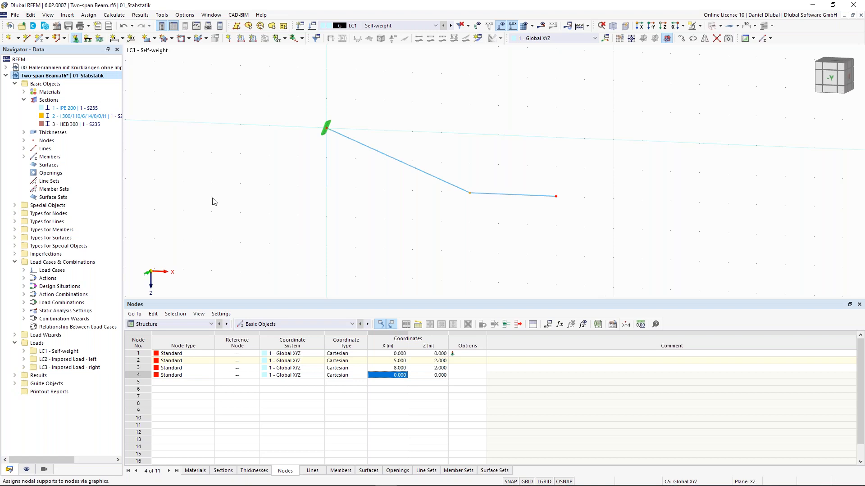
click(75, 38)
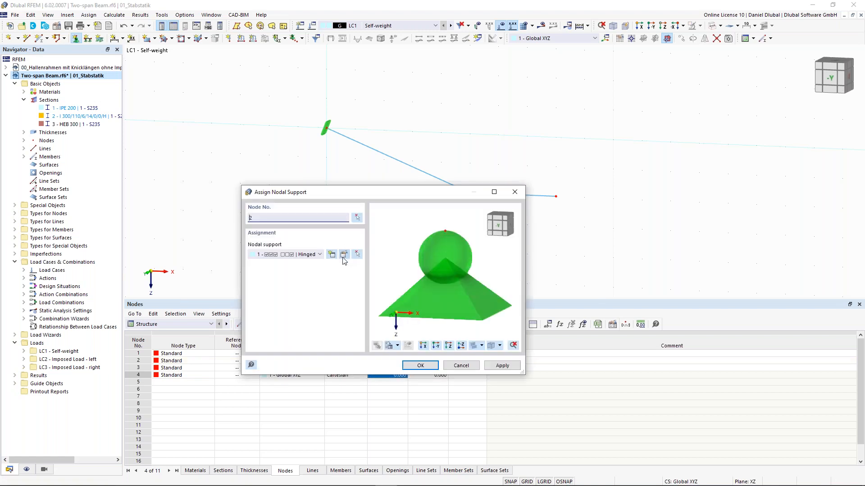
click(319, 255)
click(315, 292)
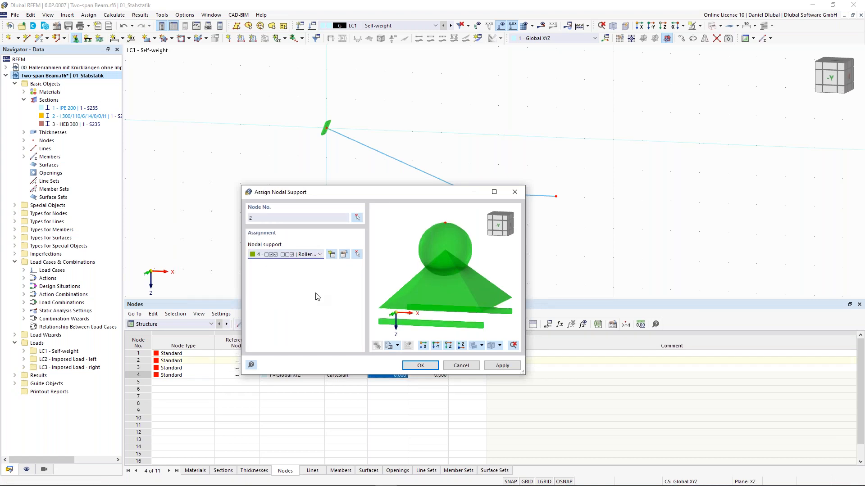
click(346, 254)
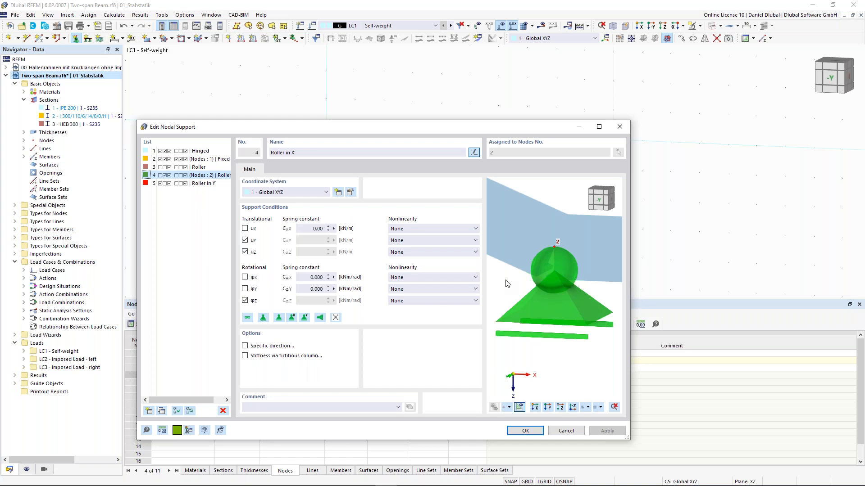
click(532, 434)
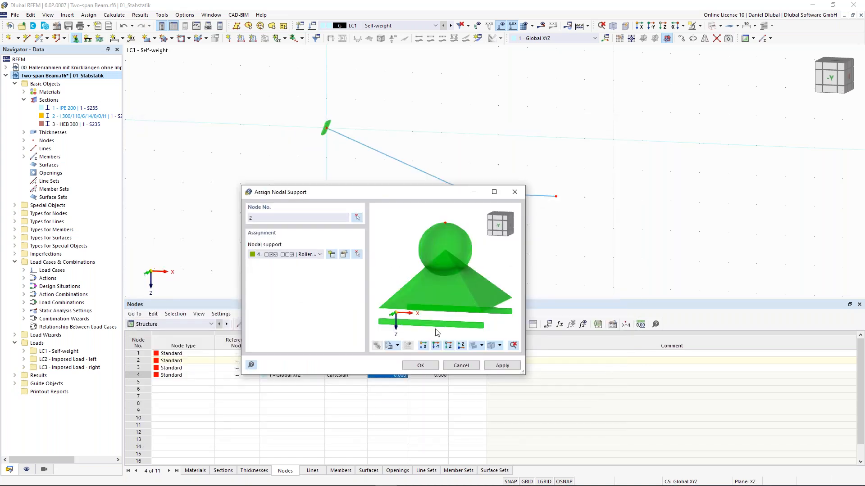
click(420, 366)
Define a new trapezoidal member load in LC1 with p1 10 kN/m, p2 0 and distance B at 80%.
ctrl+middle_drag(357, 186, 361, 185)
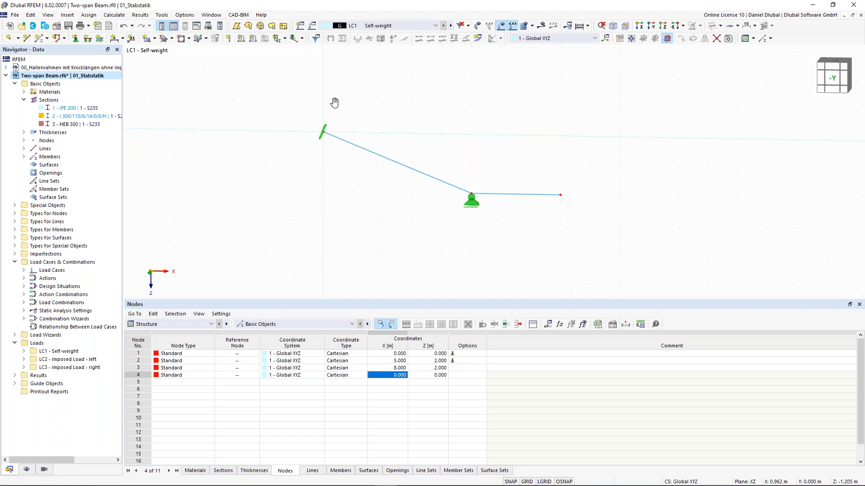
scroll(338, 108, up, 1)
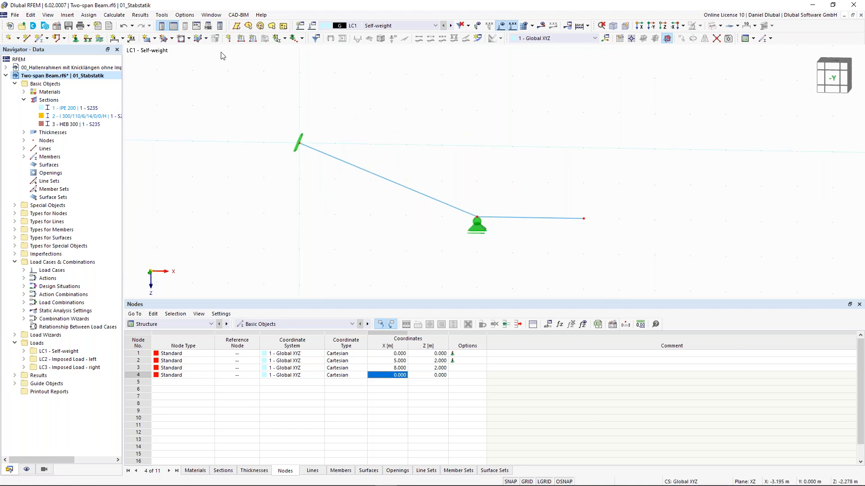
click(253, 39)
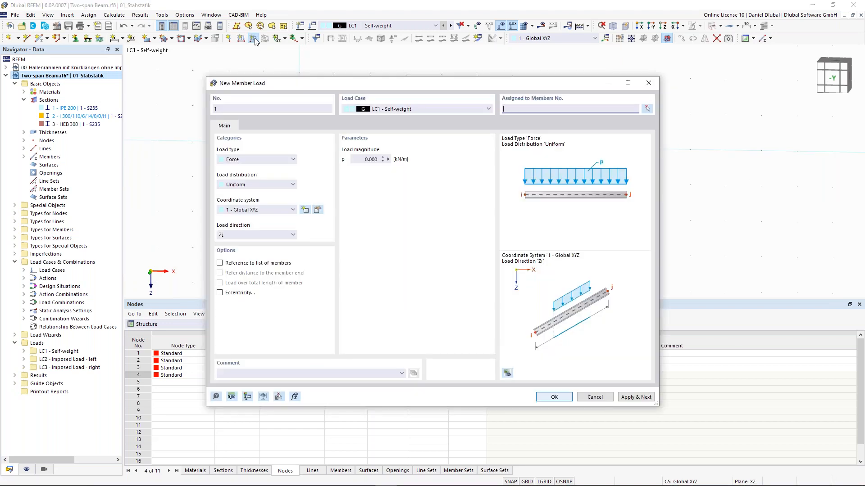
click(283, 185)
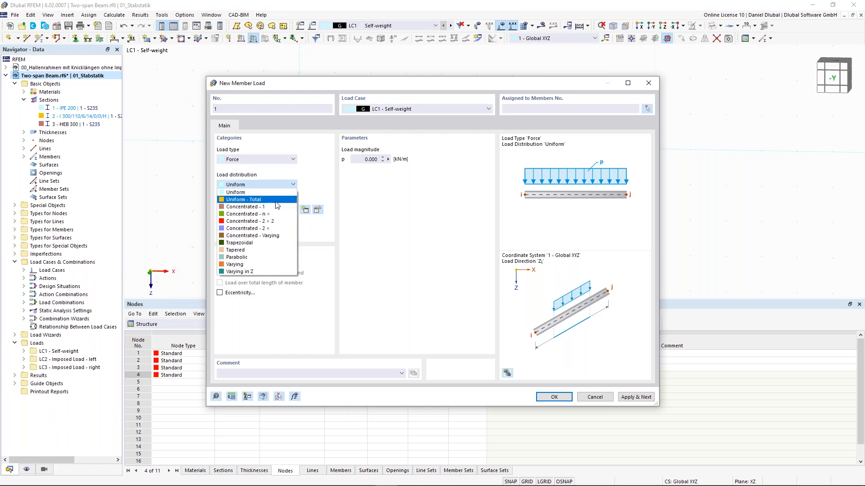
click(265, 244)
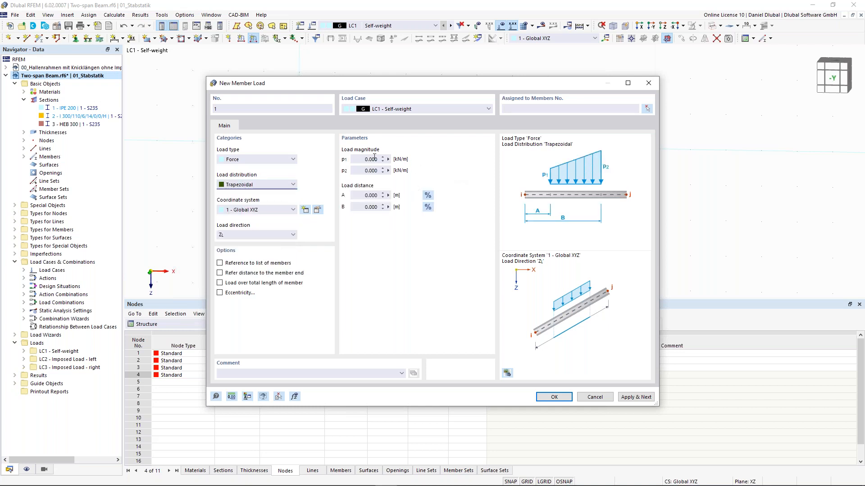
key(Tab)
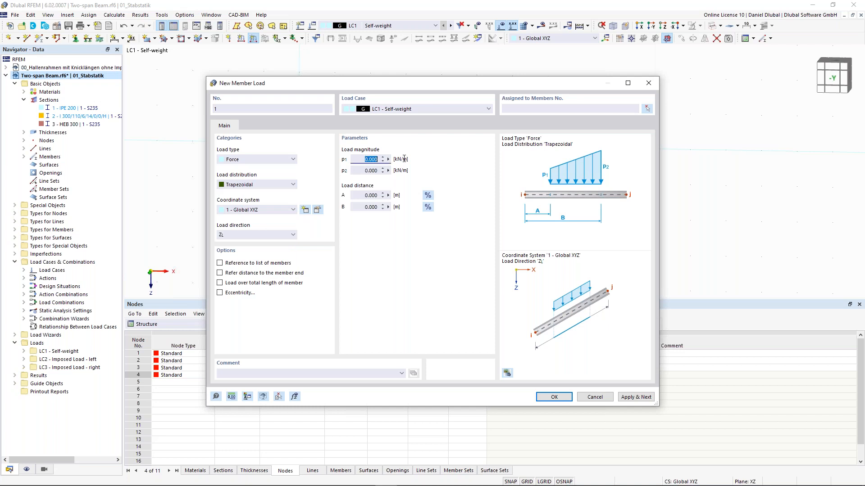
text(10)
click(363, 170)
click(428, 207)
key(shift+Tab)
text(80)
click(361, 195)
Assign the trapezoidal load to the inclined member and apply it, continuing with another member load.
click(648, 109)
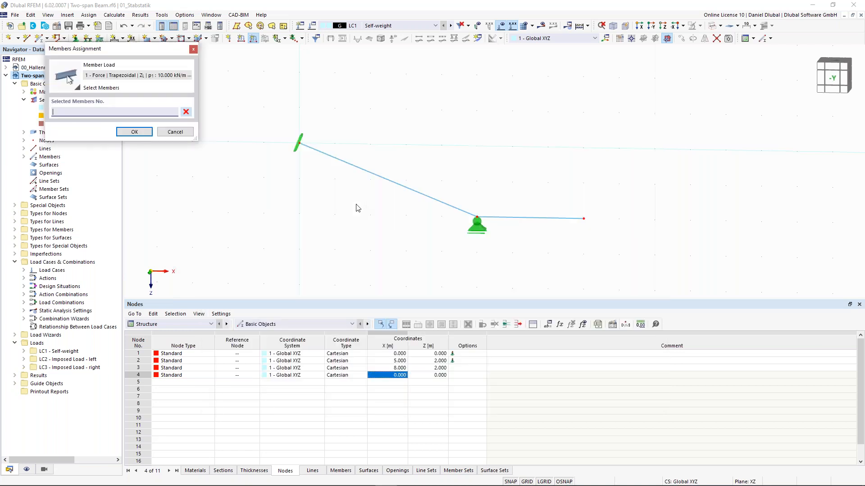
click(388, 180)
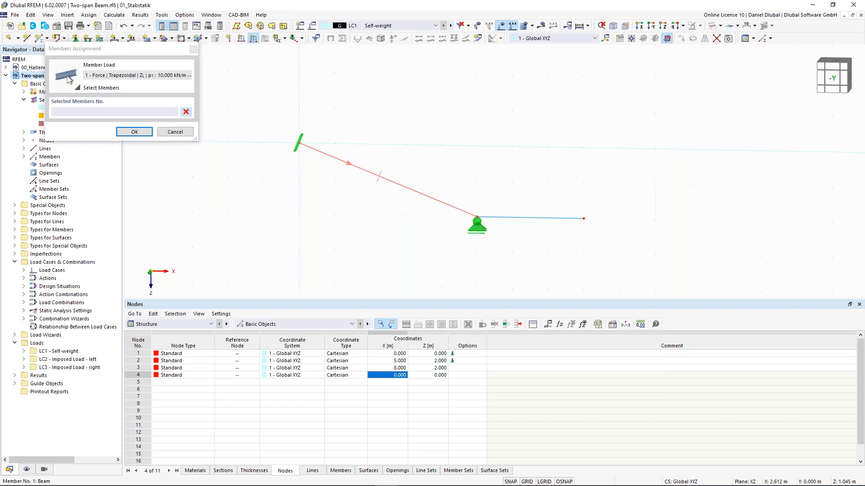
click(146, 134)
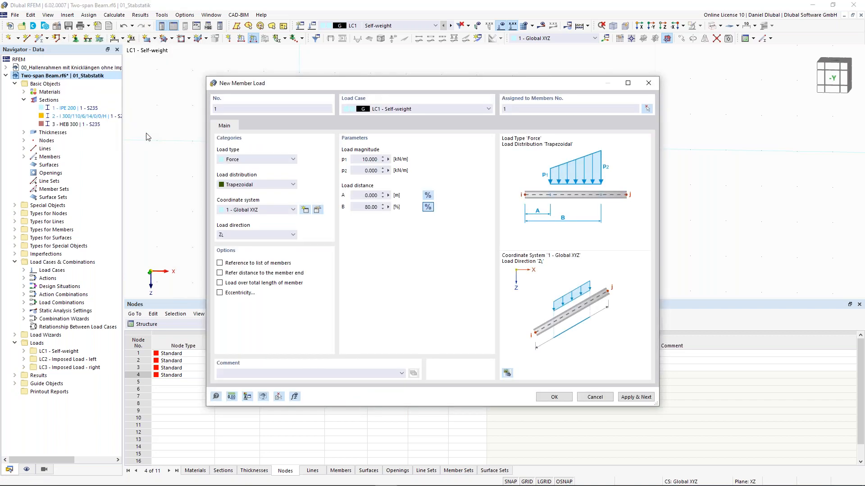
click(642, 398)
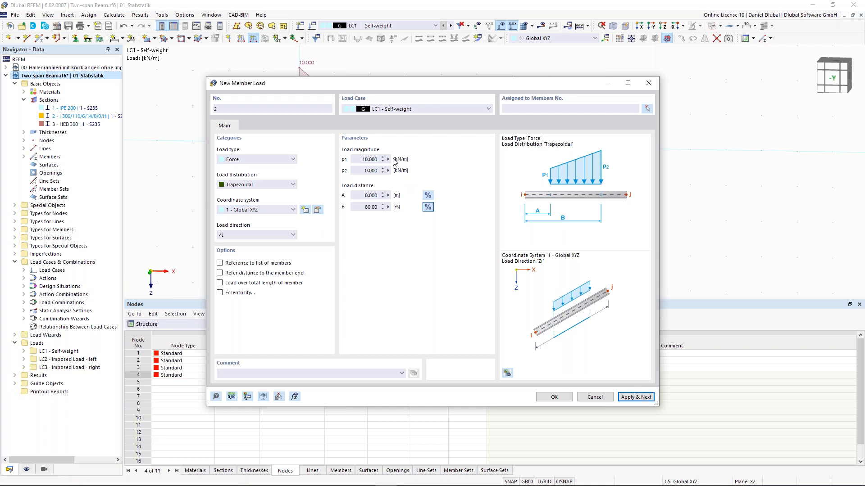
Set the second trapezoidal load to p1 1 kN/m and p2 2 kN/m, with distance A at 20%.
click(362, 160)
text(1)
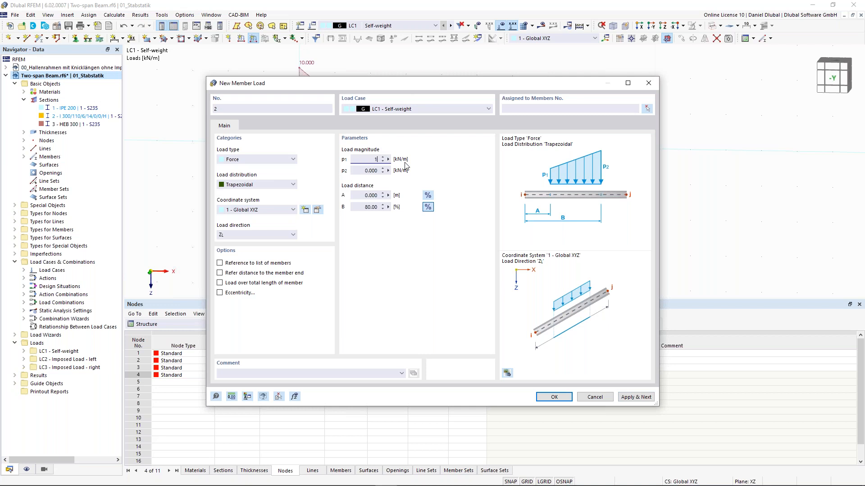
key(Tab)
text(2)
click(429, 197)
click(365, 196)
text(20)
key(Tab)
Assign the second trapezoidal load to the horizontal member and confirm it.
click(647, 110)
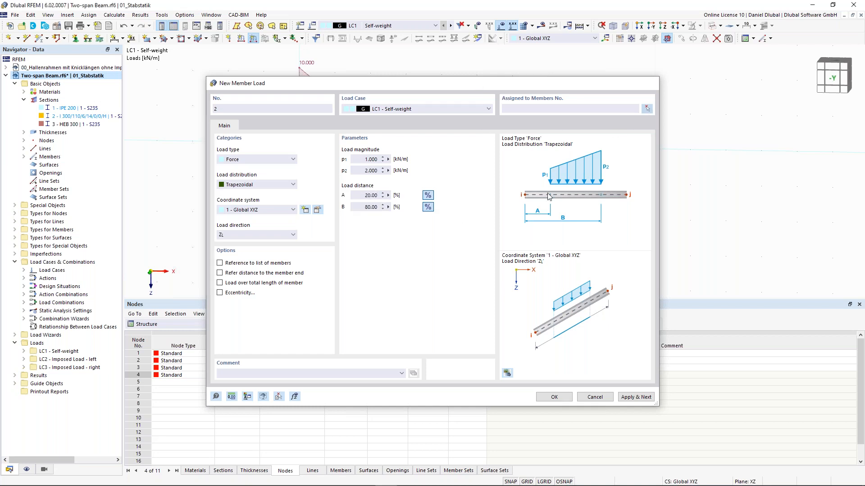
click(135, 131)
click(567, 399)
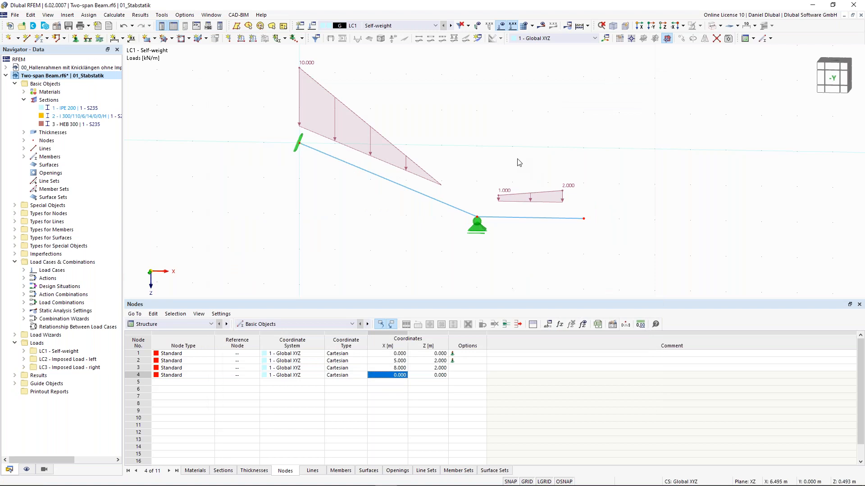
Create a nodal load with Fz 10 kN and assign it to node 3 at the free end of the horizontal member.
middle_drag(451, 147, 446, 168)
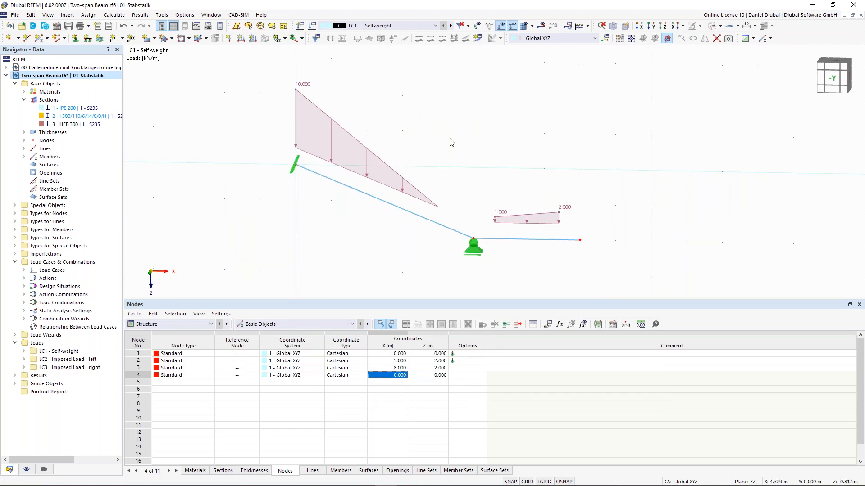
middle_drag(494, 169, 452, 162)
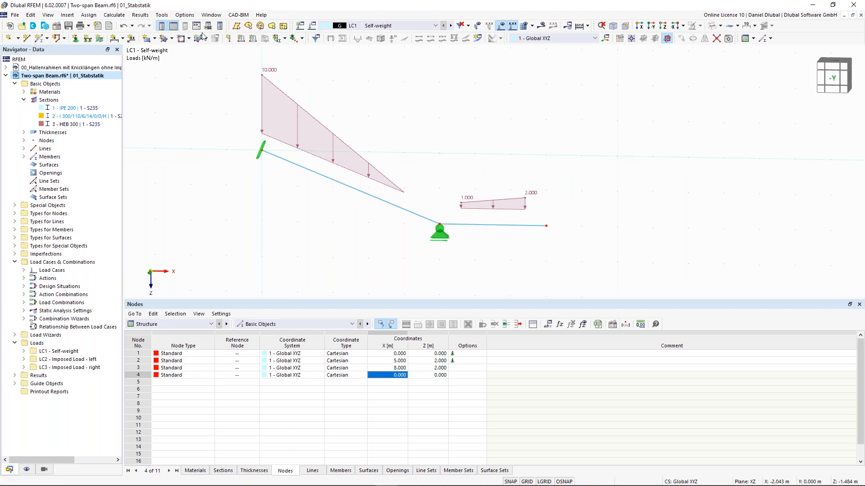
click(230, 38)
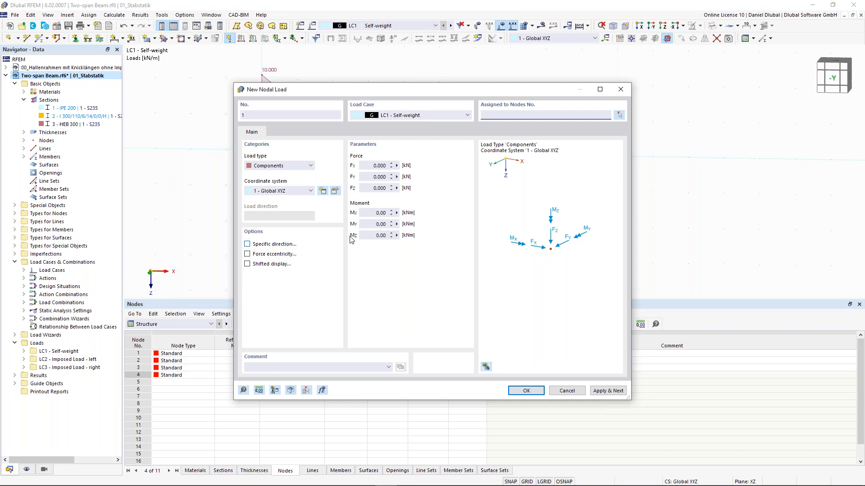
click(379, 189)
text(10)
key(Up)
click(620, 115)
drag(565, 247, 564, 247)
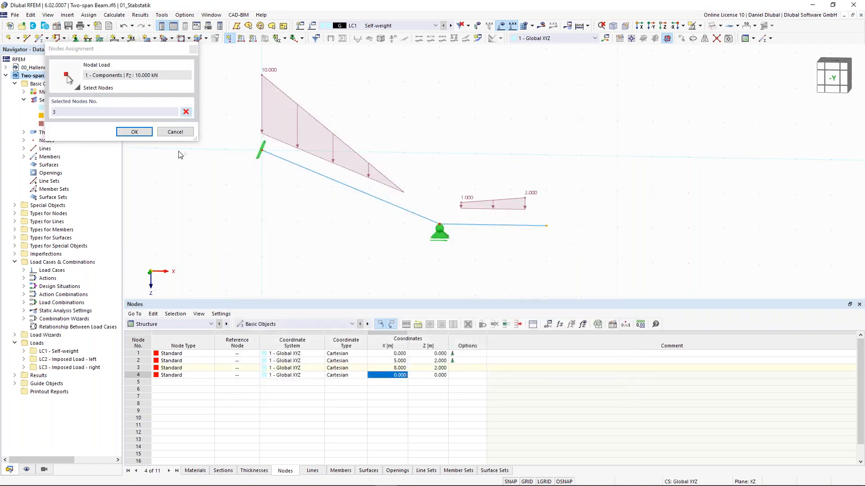
click(139, 135)
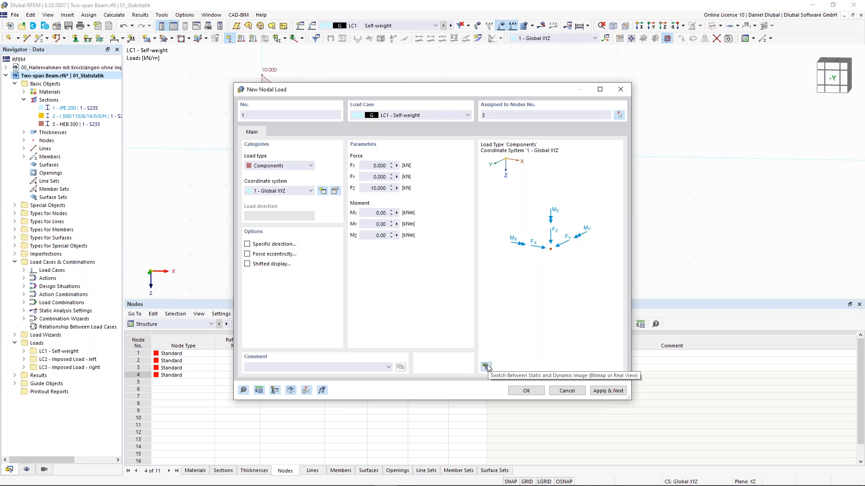
Switch the nodal load preview from the static image to the real model view and frame the loaded node.
click(487, 367)
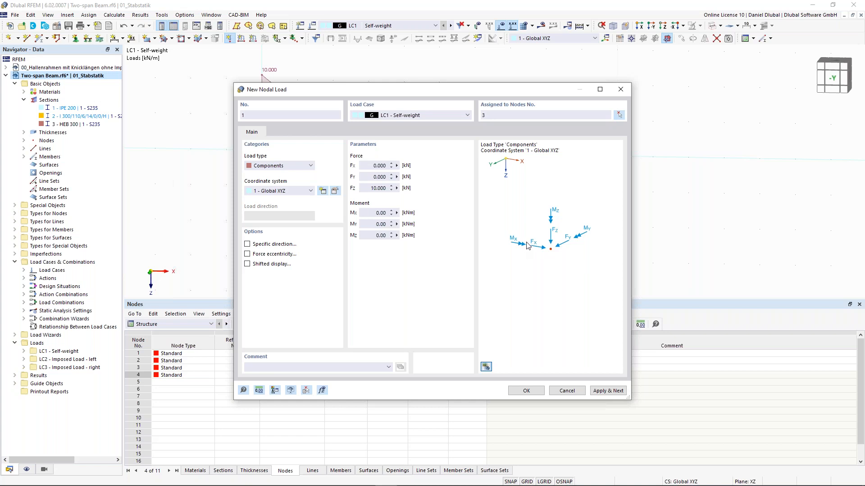
scroll(515, 256, down, 3)
middle_drag(517, 248, 548, 248)
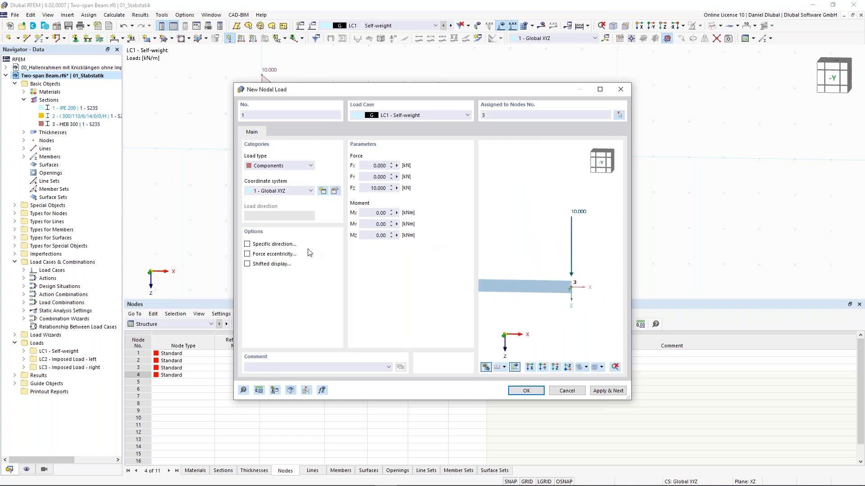
Give the nodal load a specific direction rotated by -60 degrees about Y' and confirm the load.
click(248, 245)
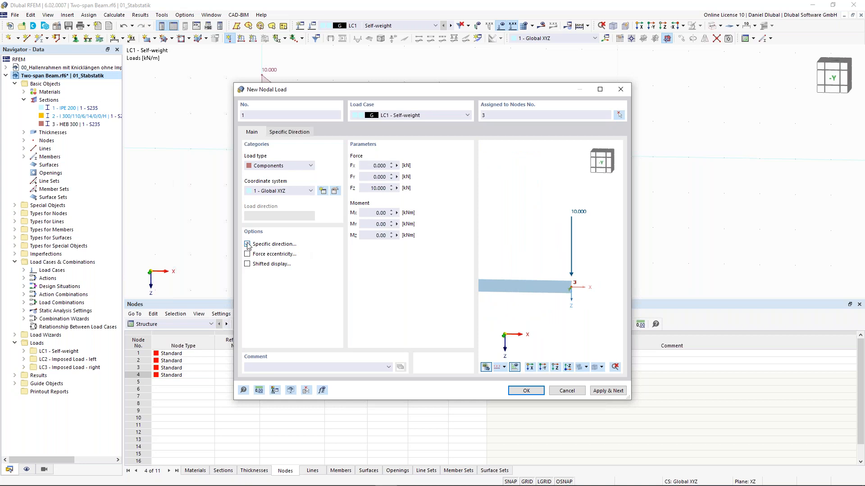
click(289, 135)
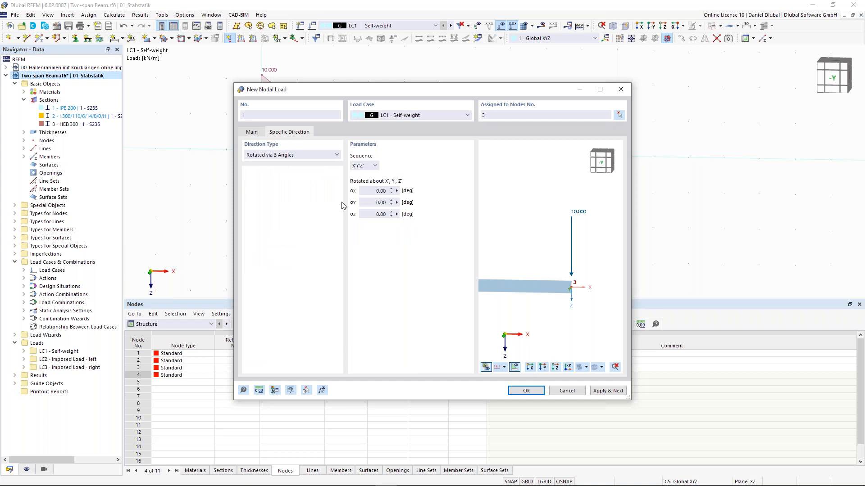
click(374, 202)
text(-60)
click(377, 191)
middle_drag(573, 256, 555, 255)
scroll(555, 256, up, 1)
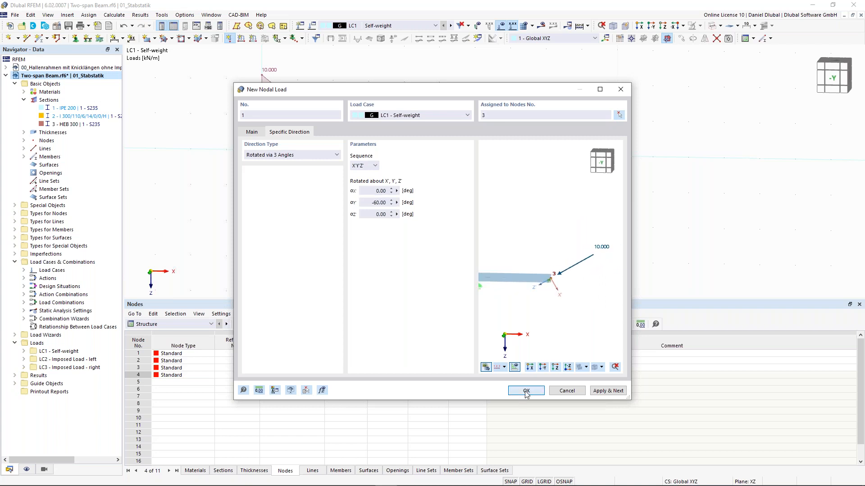
click(526, 391)
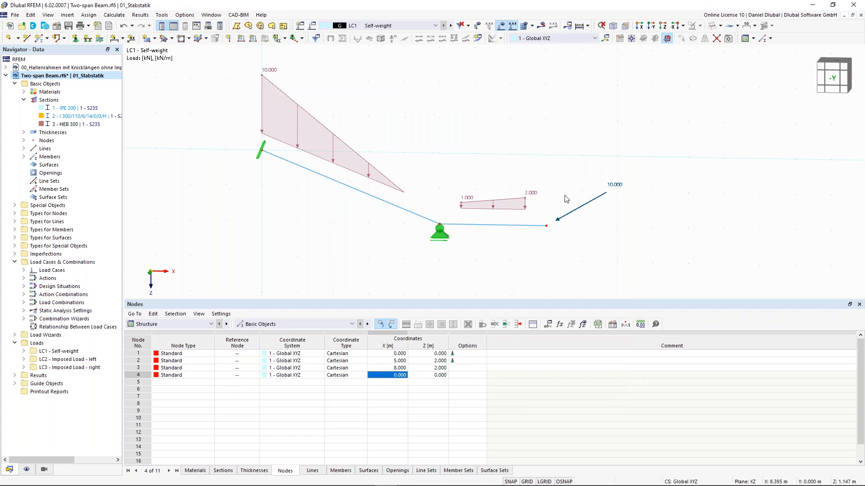
Start a new imposed nodal deformation in LC1 with a vertical displacement uZ of -20 mm.
scroll(571, 171, down, 1)
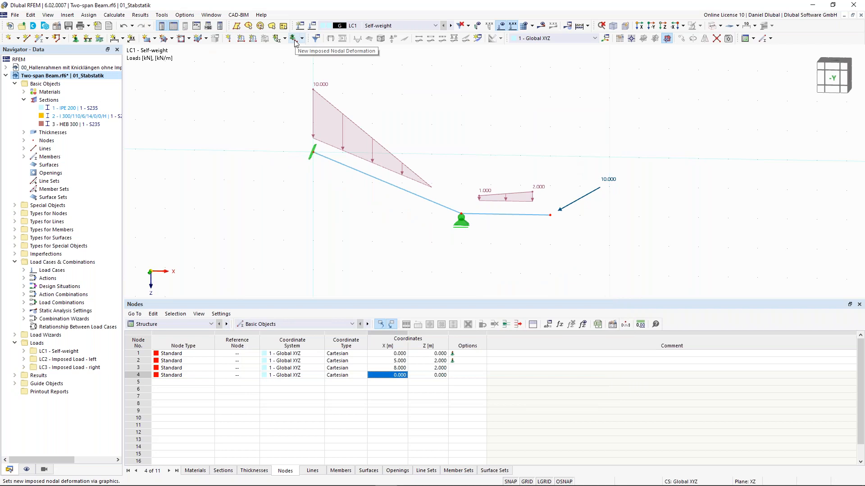
scroll(462, 225, up, 1)
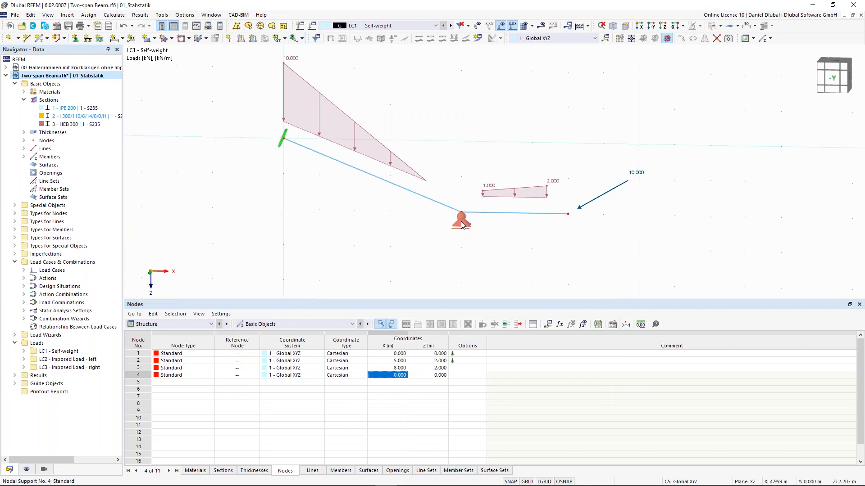
scroll(462, 225, up, 1)
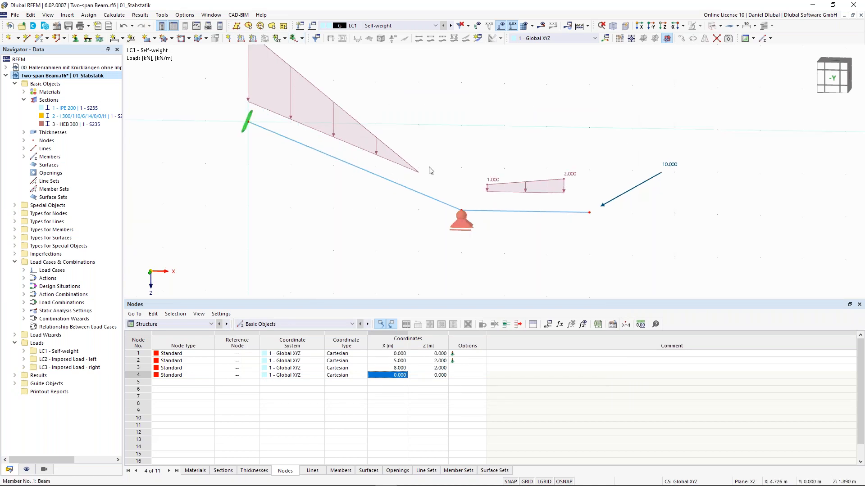
click(302, 39)
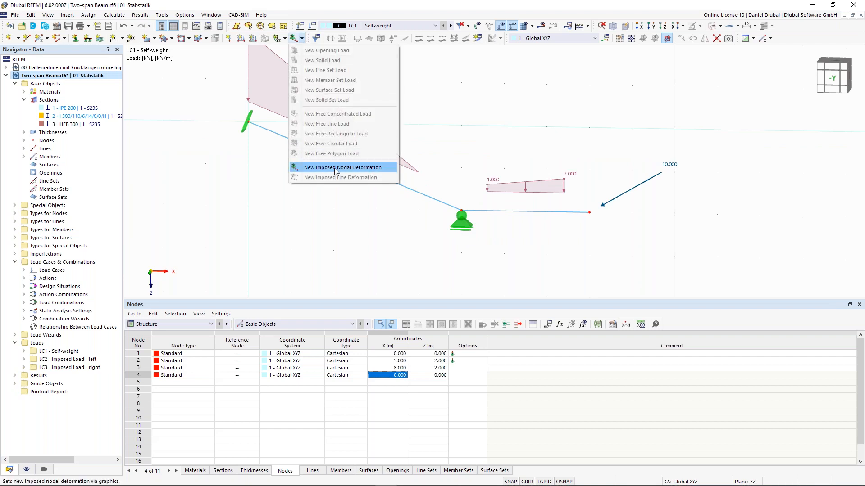
click(302, 38)
click(302, 39)
click(332, 170)
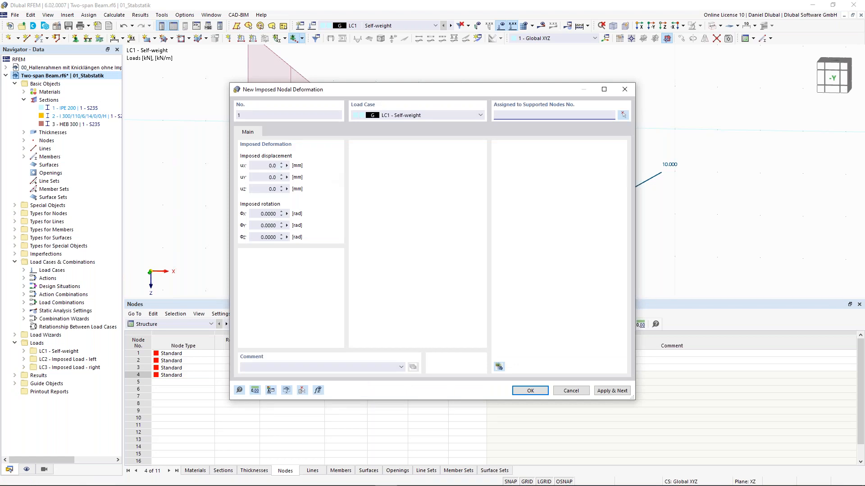
click(261, 166)
click(274, 188)
text(-20)
Assign the imposed deformation to supported node 2 at the kink and confirm it.
click(623, 115)
click(461, 212)
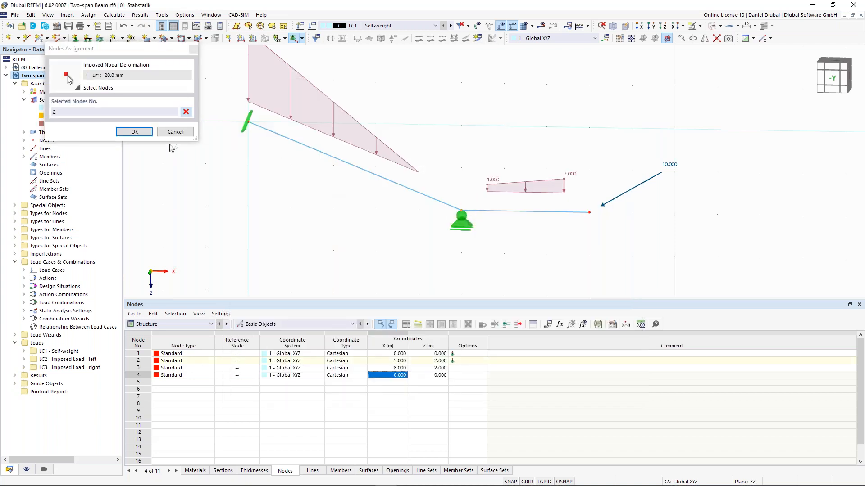
click(134, 132)
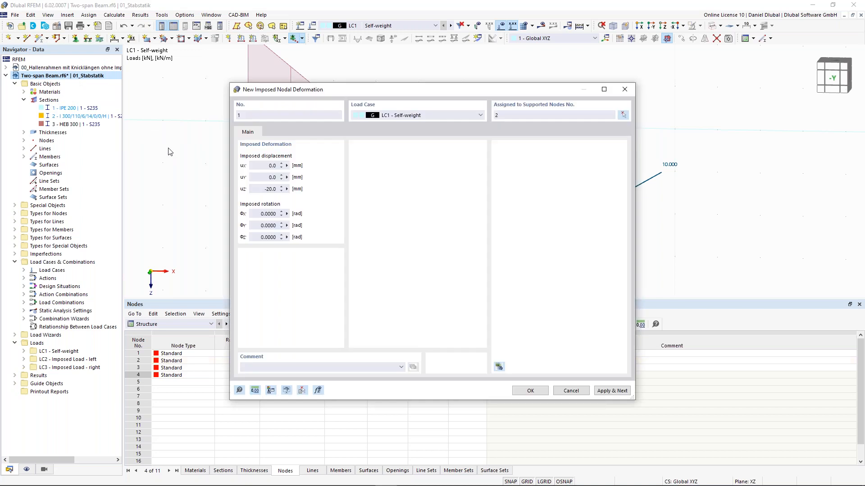
click(529, 391)
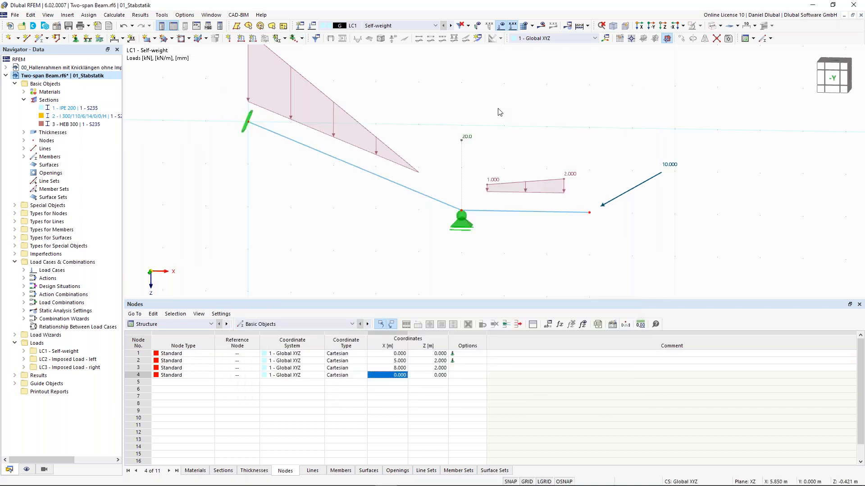
Display the members' shear force Vz diagram, followed by the axial force N diagram, for LC1.
scroll(499, 112, down, 1)
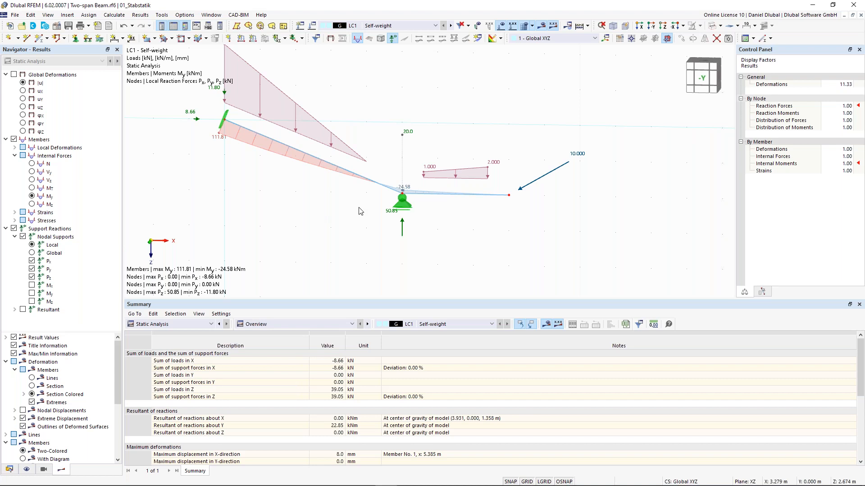
click(32, 180)
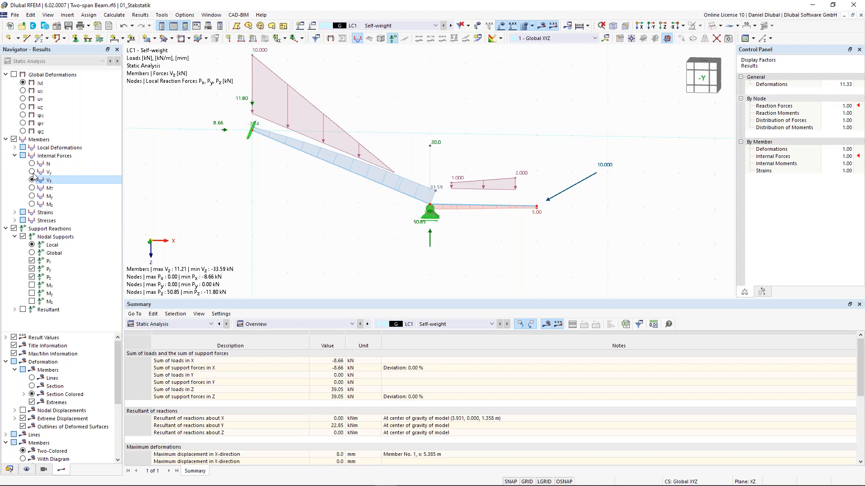
click(31, 164)
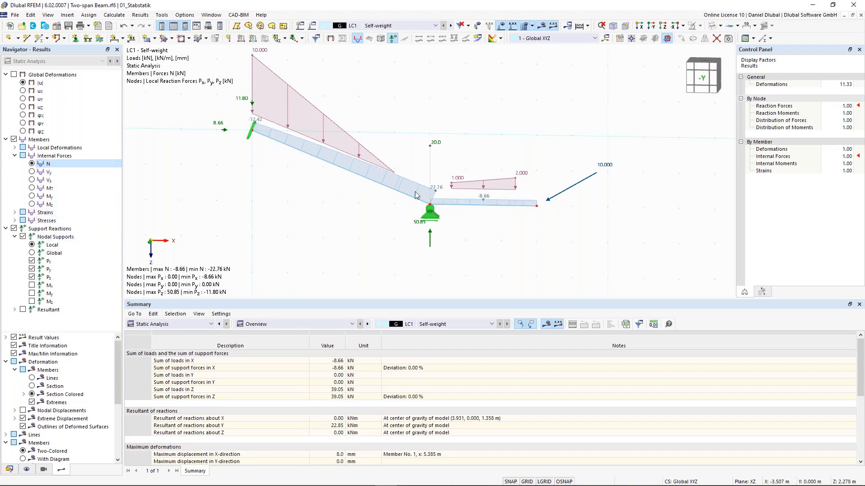
Display the global deformation uZ instead of the internal forces, shown as lines, and examine it near the imposed support displacement.
scroll(421, 201, up, 1)
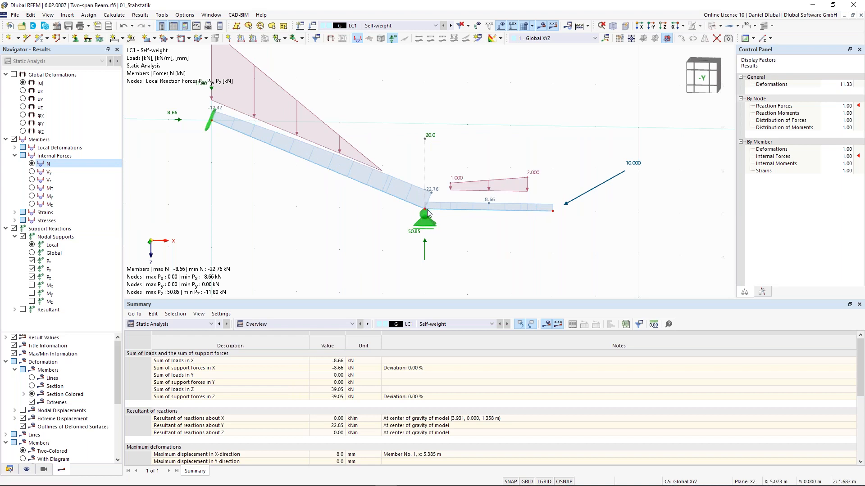
click(15, 75)
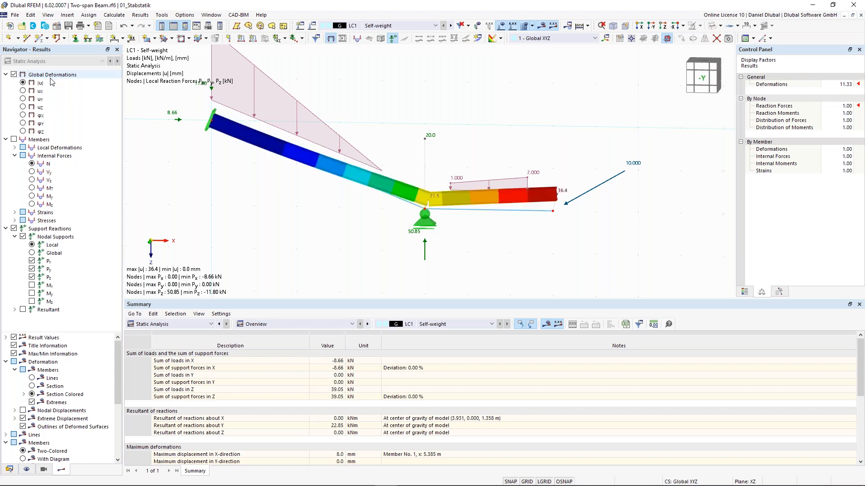
click(22, 107)
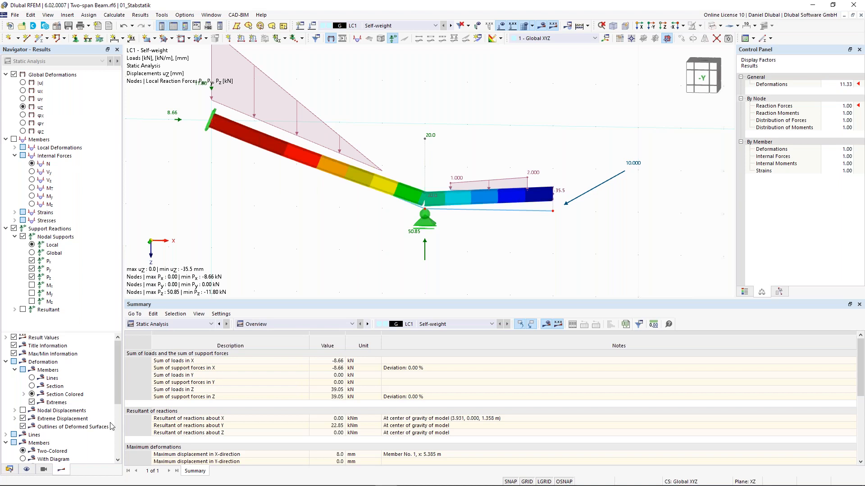
click(32, 378)
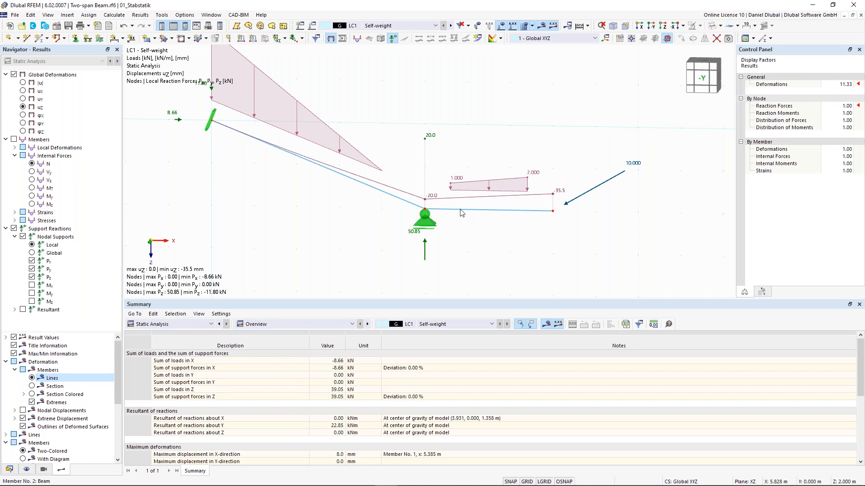
scroll(409, 222, up, 2)
scroll(409, 222, down, 2)
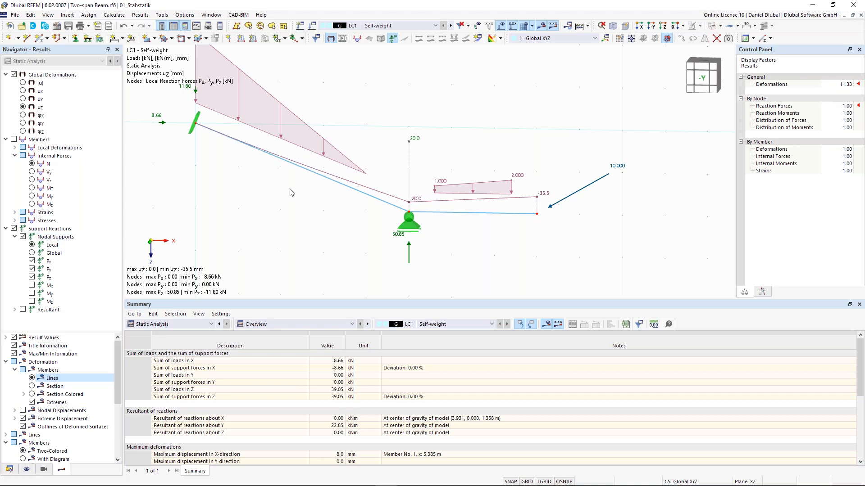
Select the entire kinked beam model together with its supports and loads.
scroll(421, 142, down, 5)
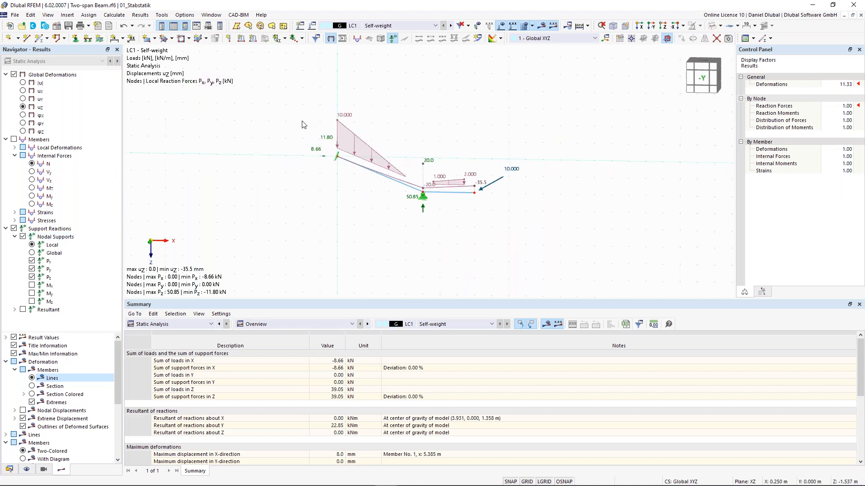
drag(292, 95, 543, 245)
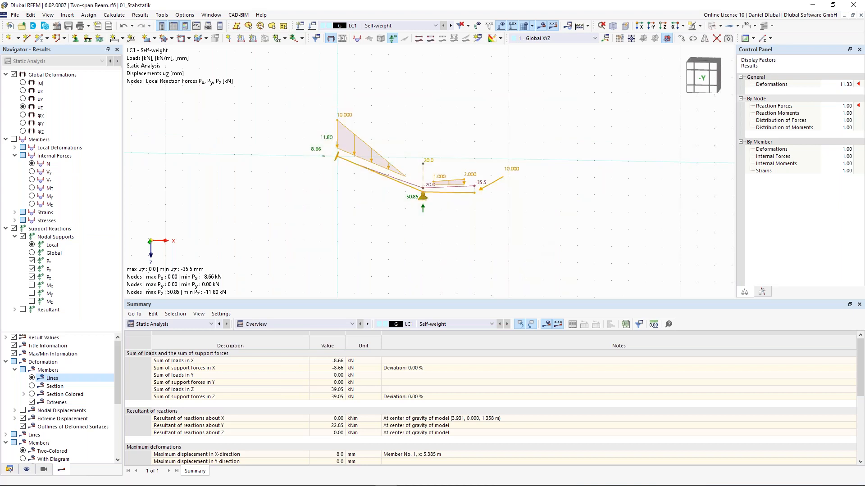
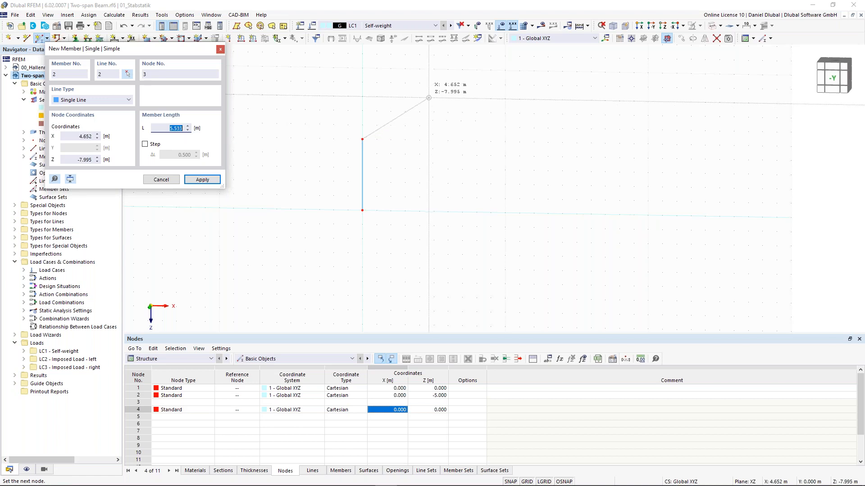
Finish the sloping rafter member from the column head at the apex X 5.000 m, Z -8.000 m.
click(434, 98)
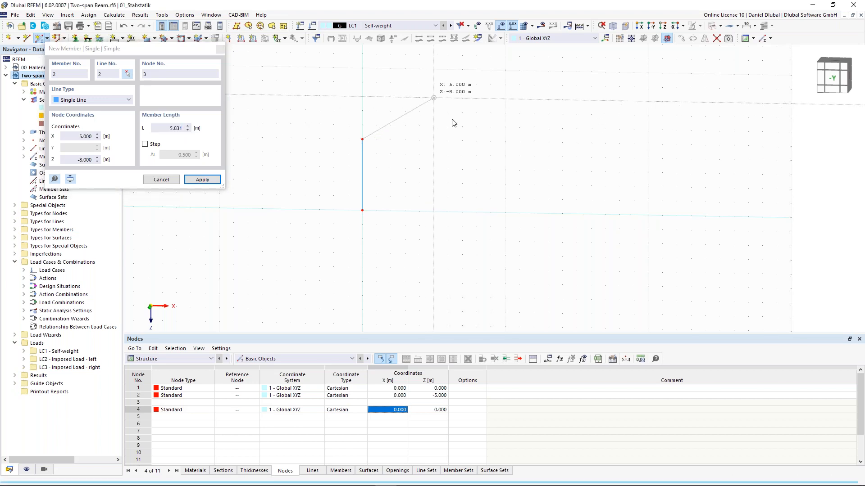
key(Escape)
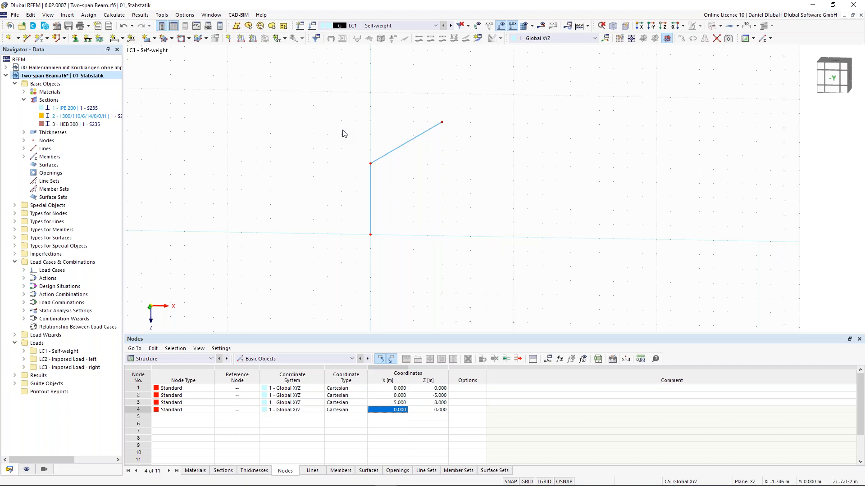
Mirror the column and rafter as a copy about the YZ plane through the apex node at X 5.000 m.
right_click(402, 159)
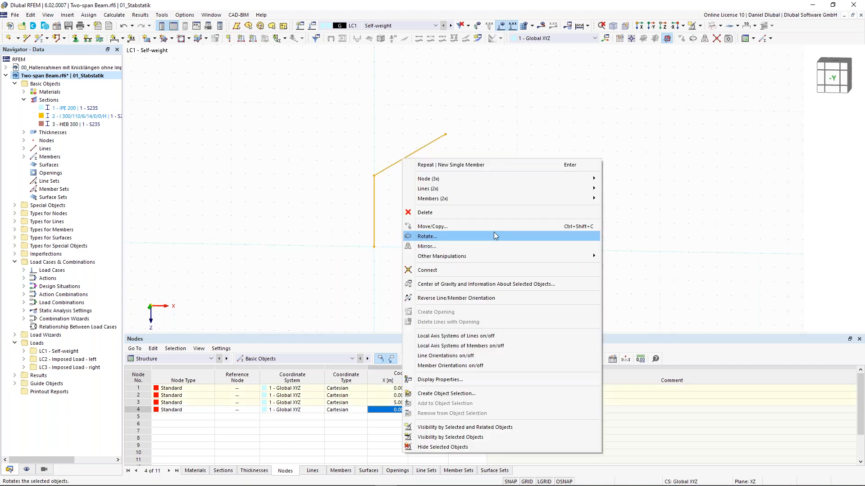
click(486, 246)
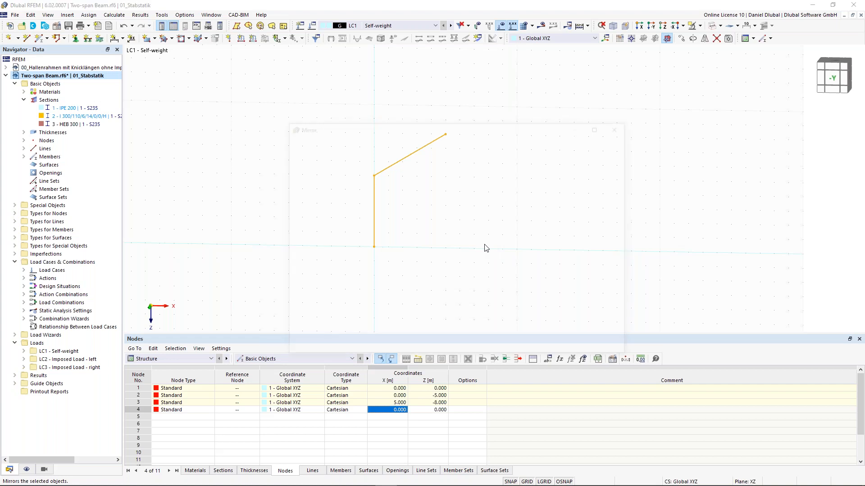
click(297, 167)
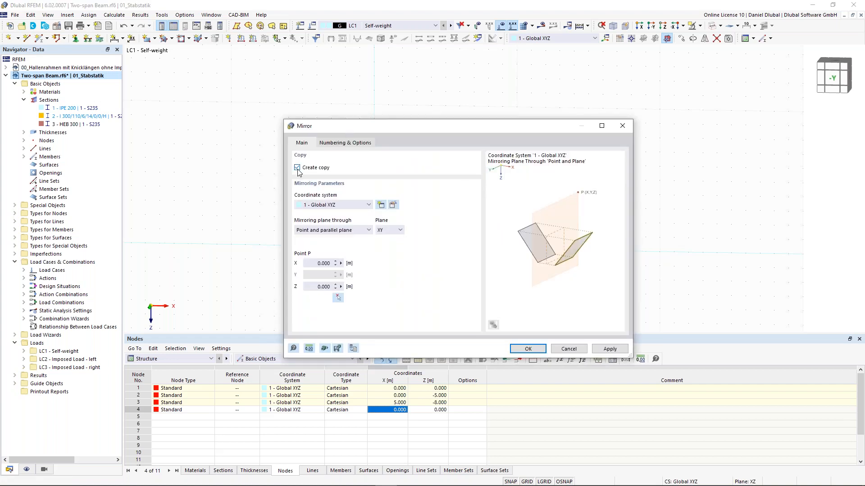
click(337, 298)
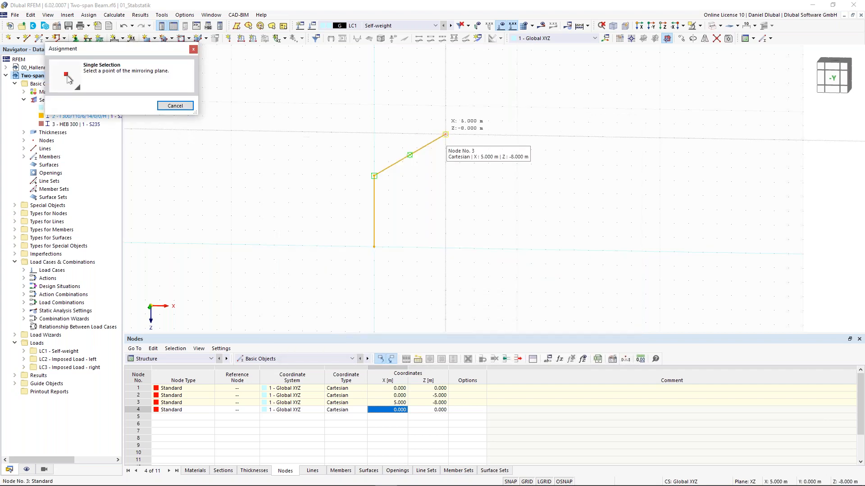
click(446, 134)
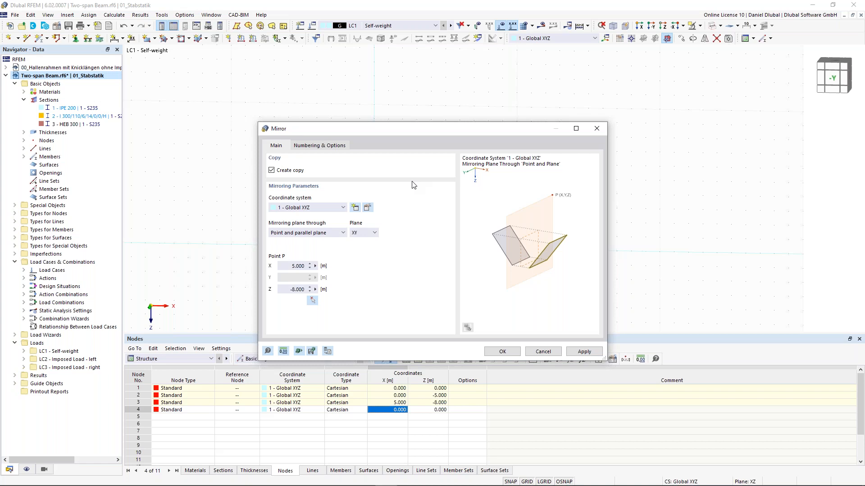
click(370, 233)
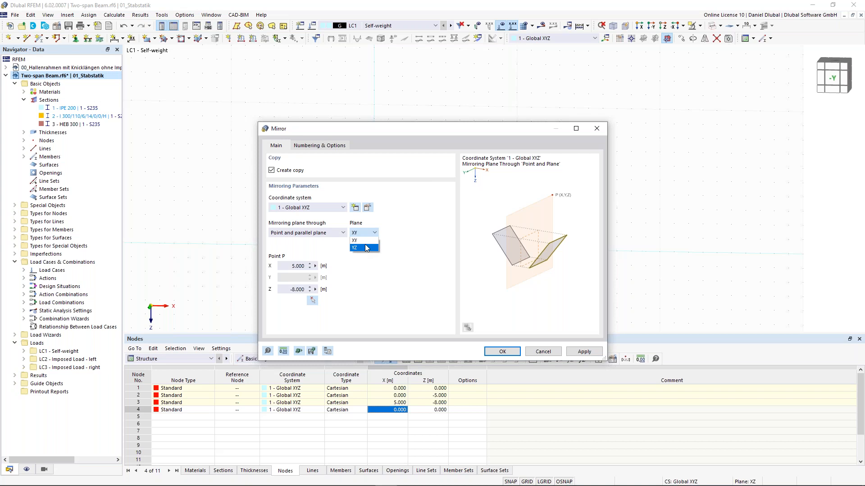
click(365, 248)
key(Return)
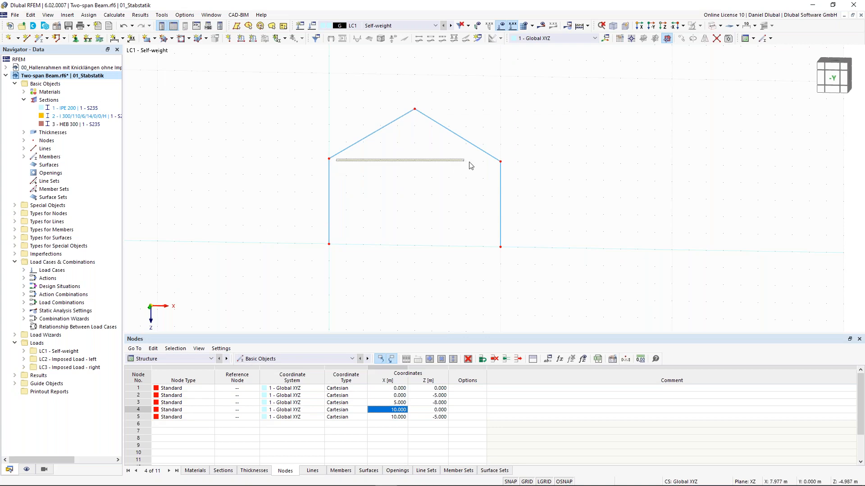
Start a new single member of type Beam and assign member hinge 1 (Local xyz) at both its start and its end.
click(39, 38)
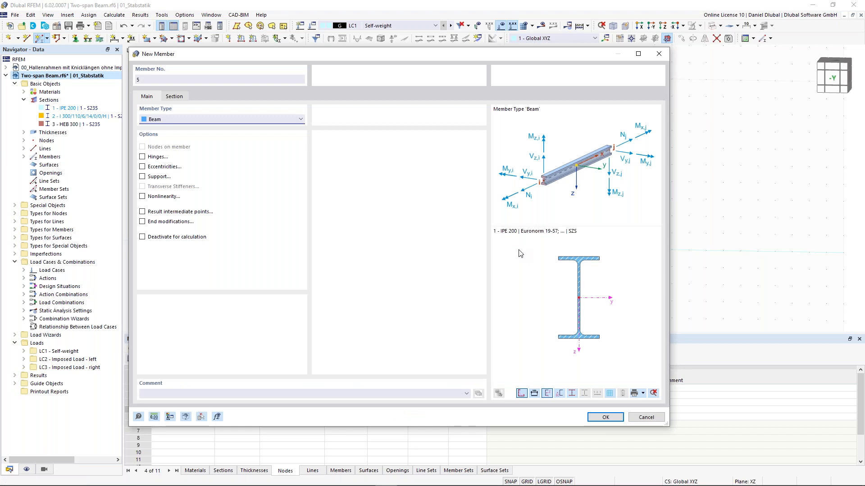
click(180, 120)
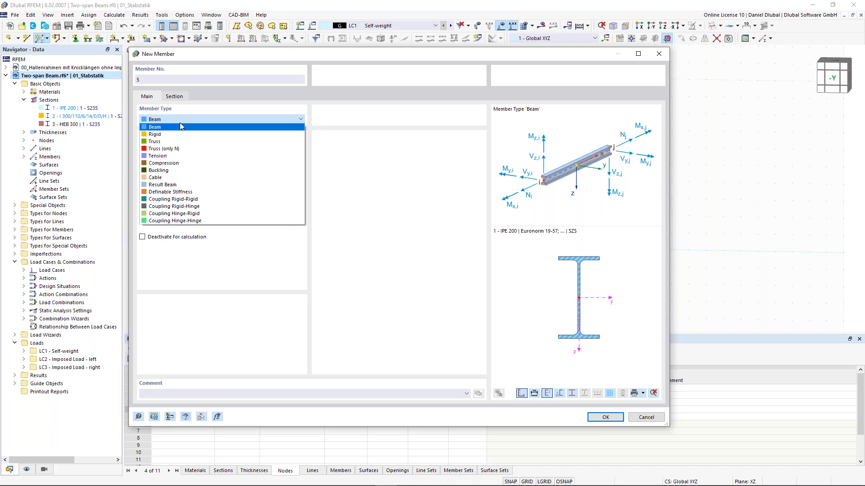
click(180, 124)
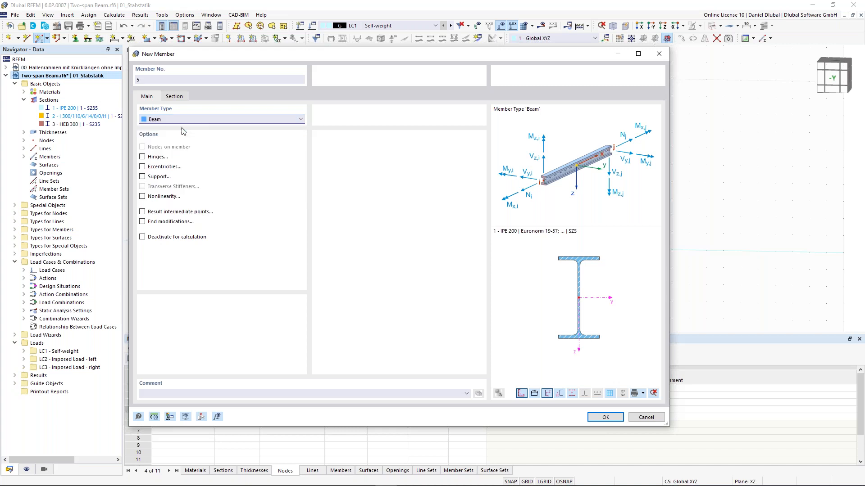
click(177, 98)
click(157, 100)
click(142, 157)
click(202, 96)
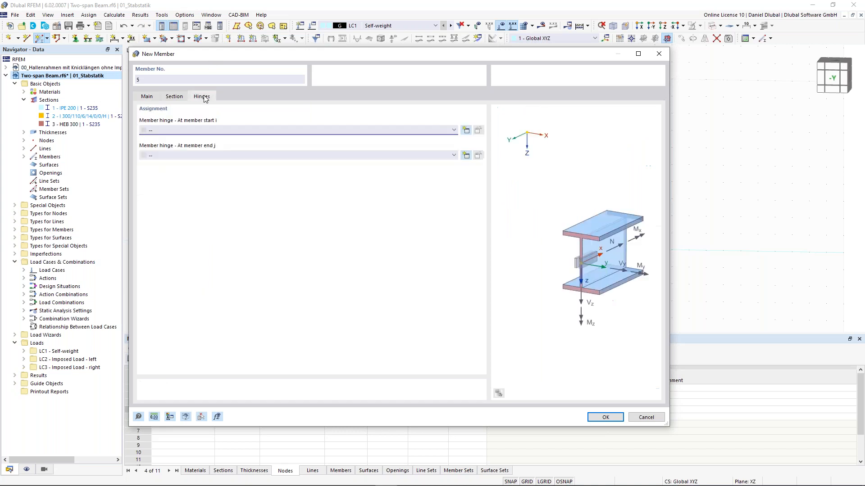
click(212, 130)
click(209, 143)
click(206, 155)
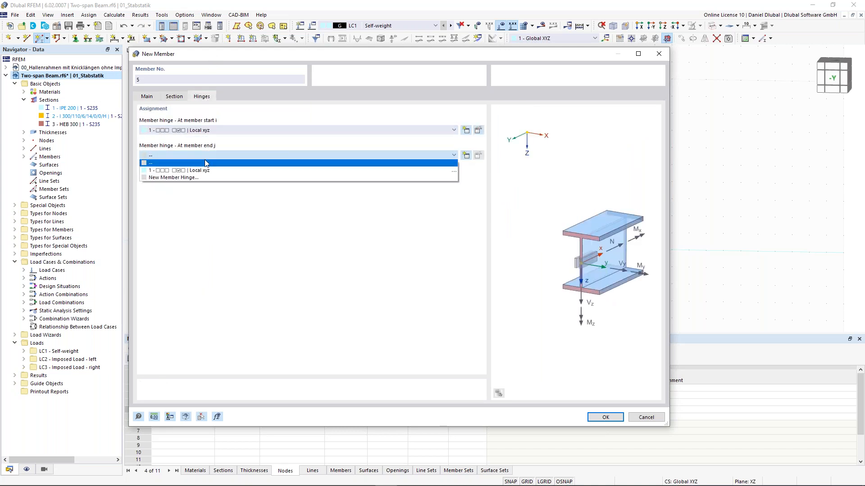
click(202, 169)
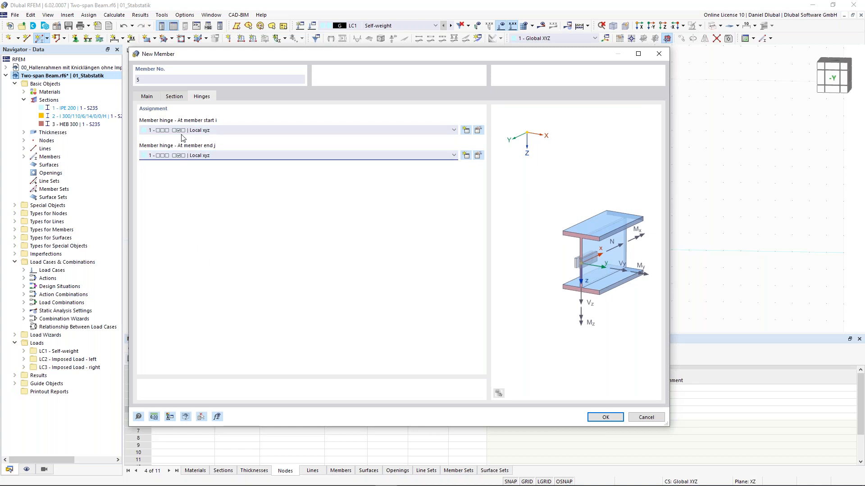
Create a new section CHC 60.3x4.0 (EN 10219-2:1997, Continental Steel) in S235 and assign it to the new member.
click(182, 97)
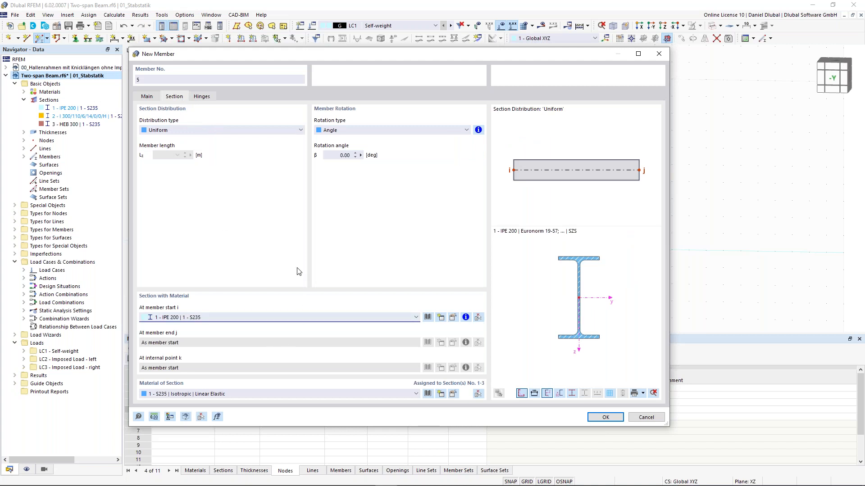
drag(355, 48, 386, 47)
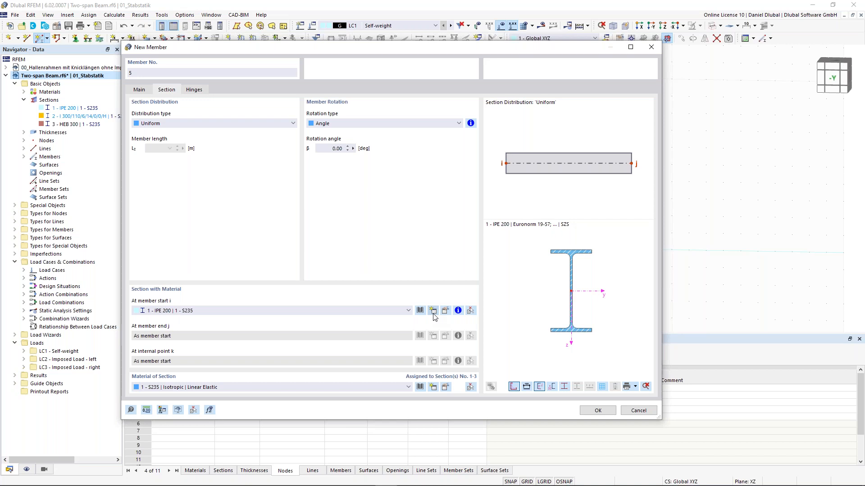
click(433, 310)
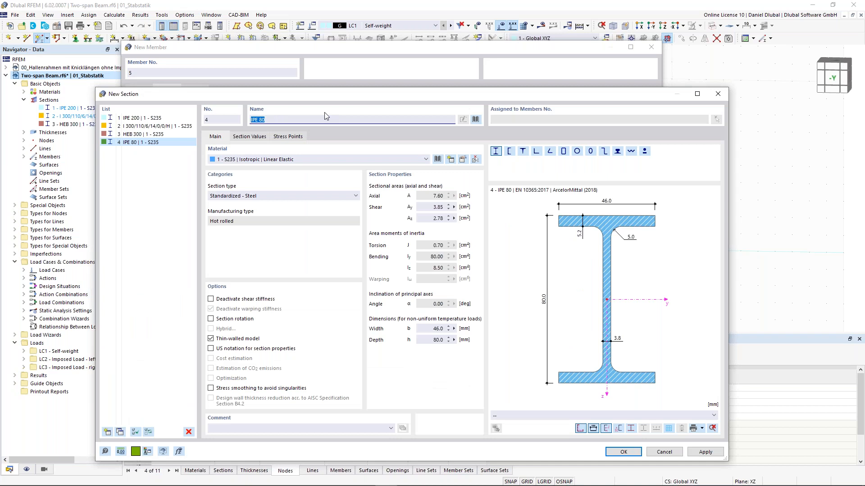
text(HC)
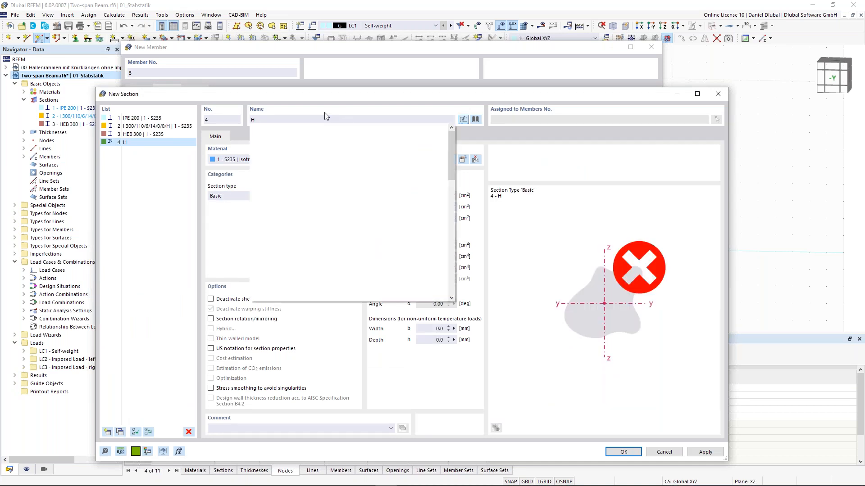
key(BackSpace)
key(BackSpace)
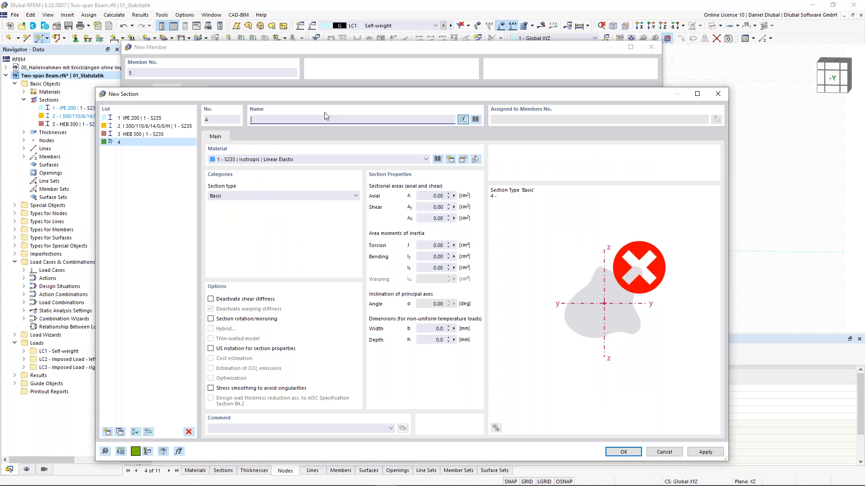
text(Ch)
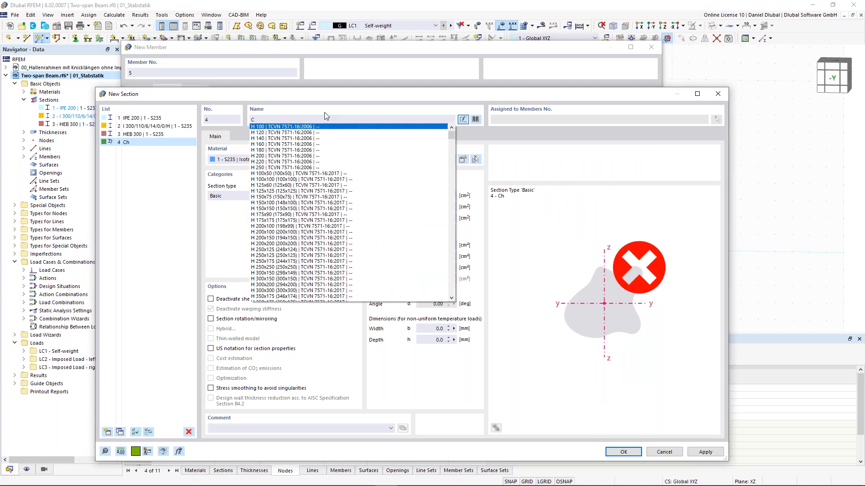
text(HC)
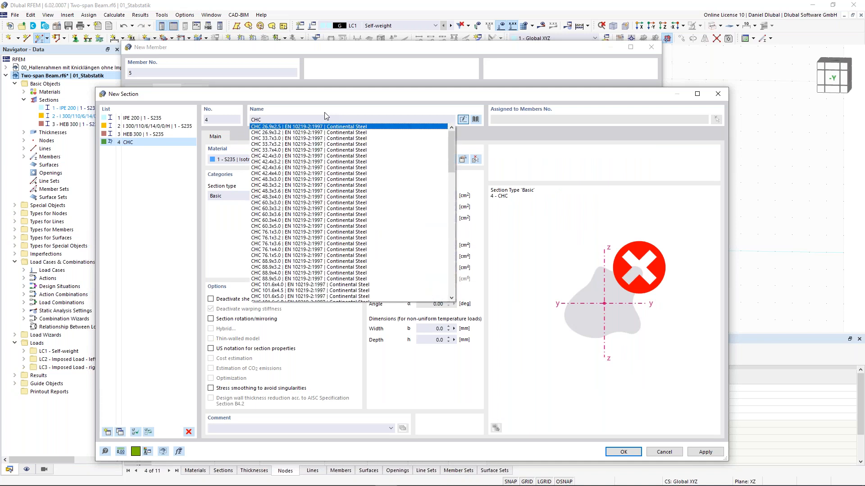
click(273, 221)
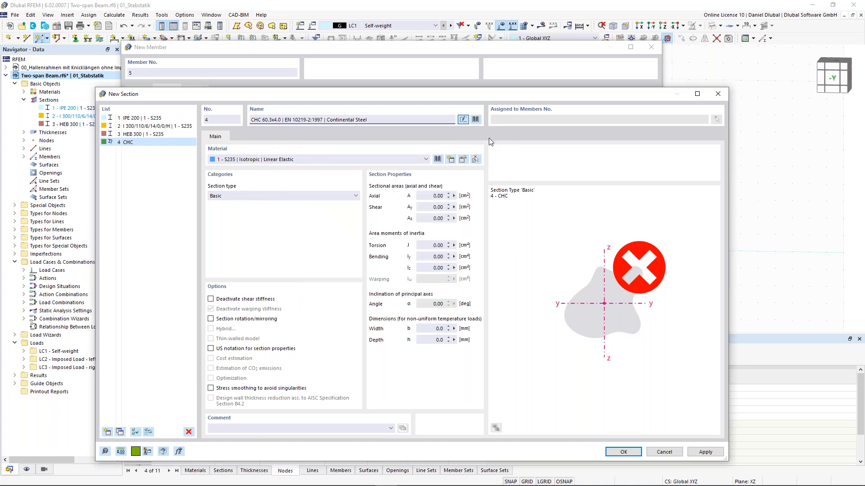
click(630, 450)
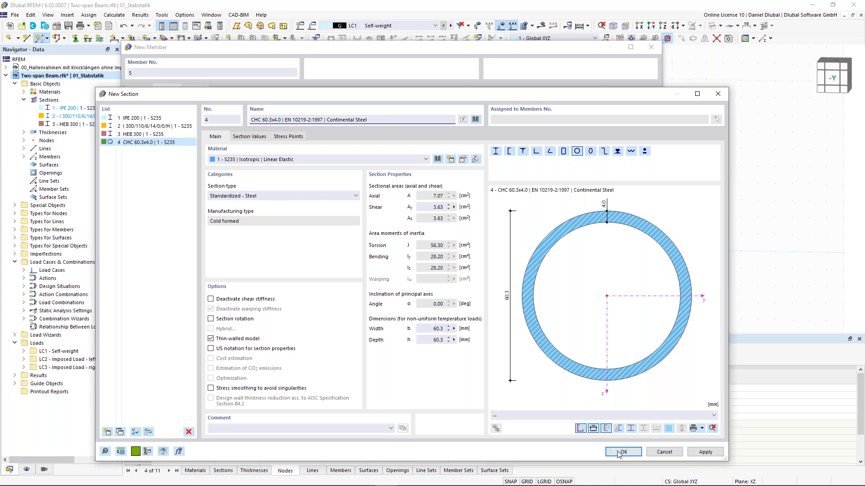
key(Escape)
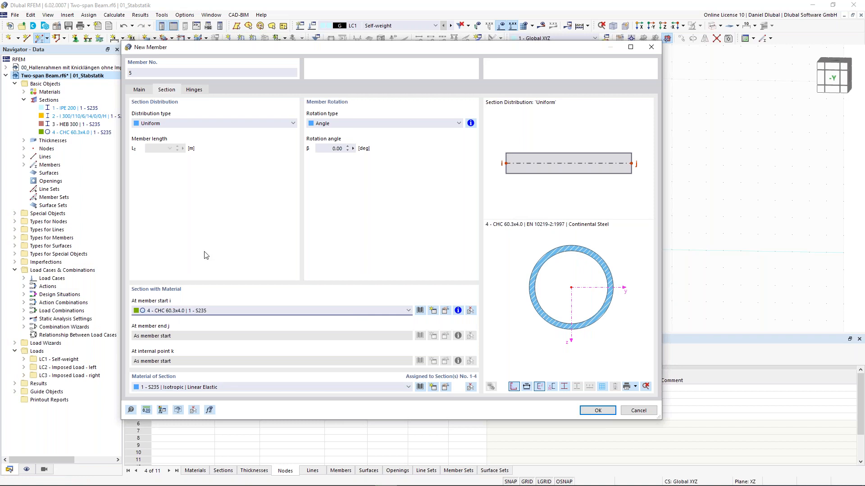
Place the hinged CHC 60.3x4.0 tie member between the left and right column heads.
click(598, 411)
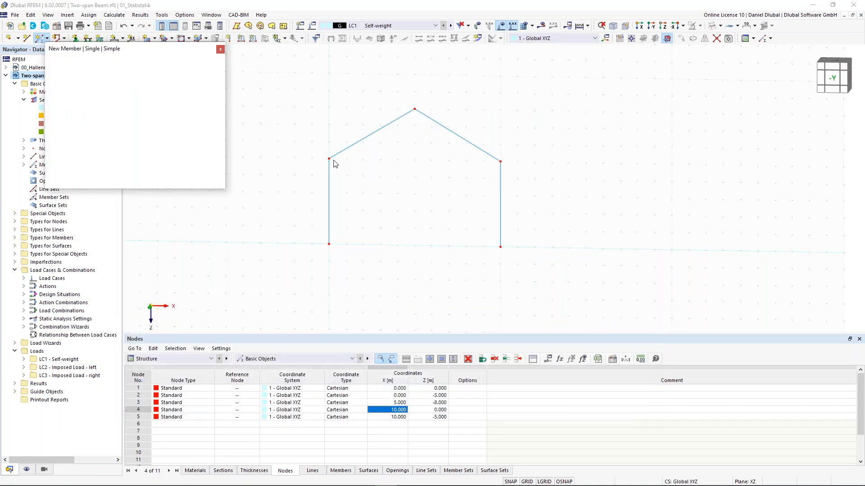
click(329, 159)
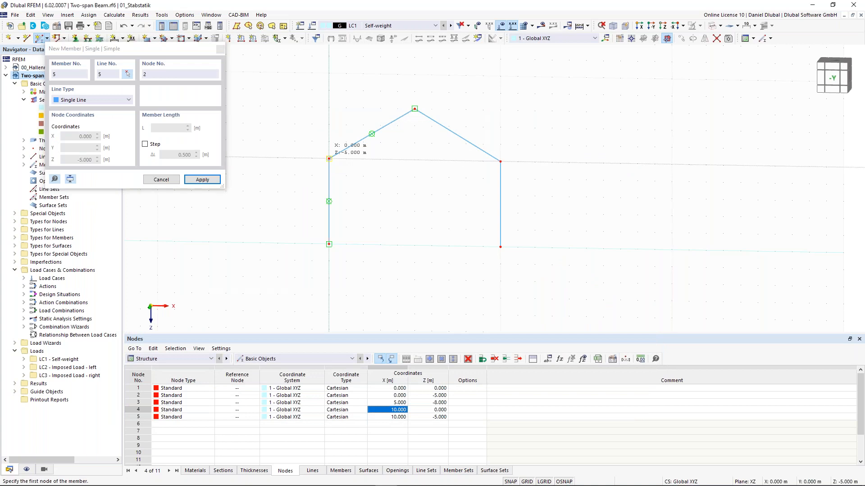
click(500, 162)
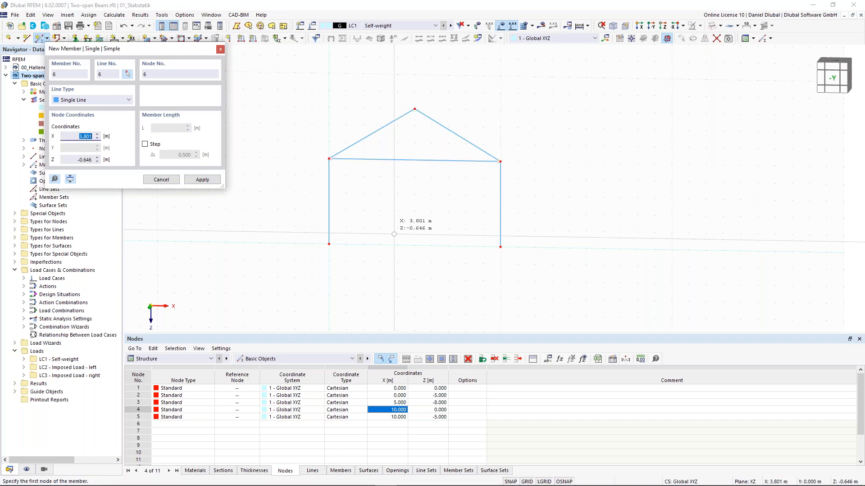
key(Escape)
key(Escape)
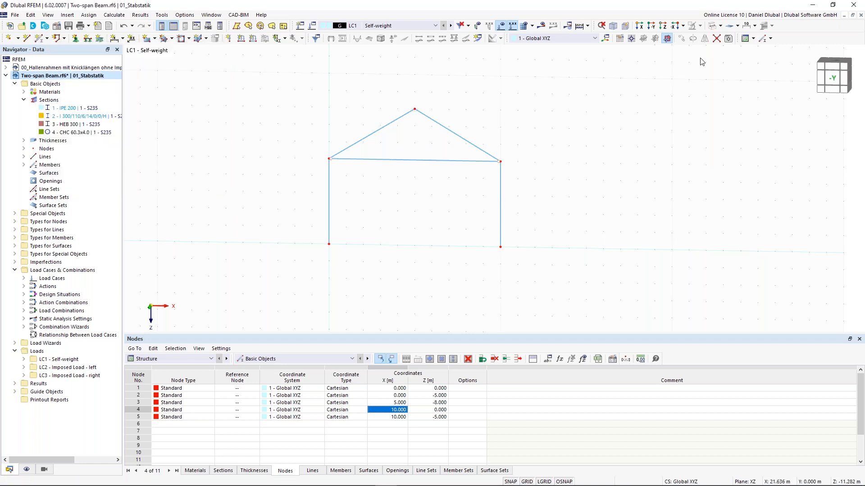
Show the members as solid sections and assign the Hinged nodal support to column base nodes 1 and 4.
click(714, 26)
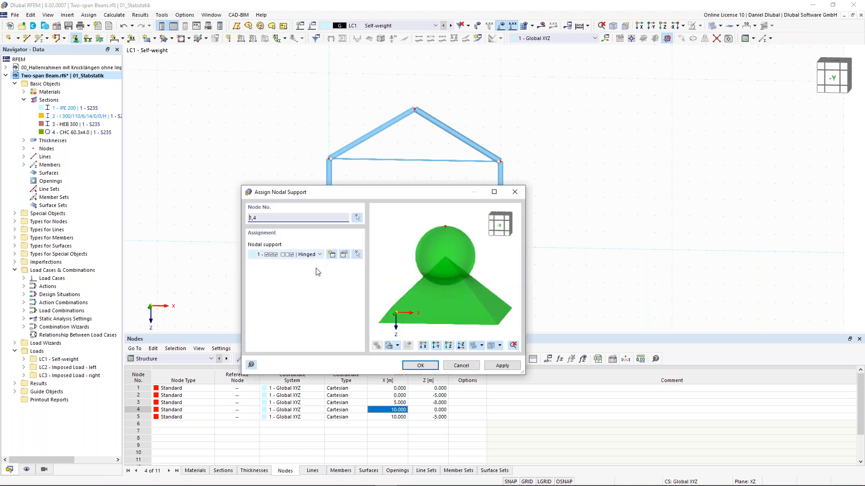
click(420, 367)
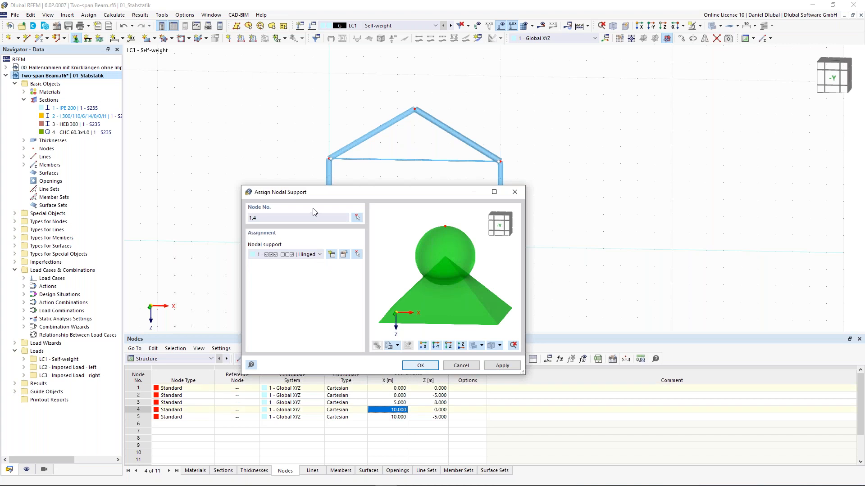
key(Return)
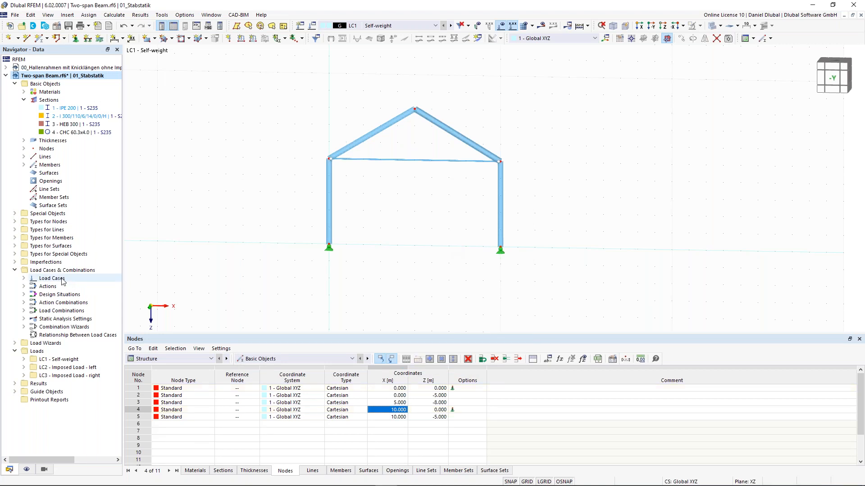
Open the load cases for editing and rename load case LC1 as Snow.
click(28, 279)
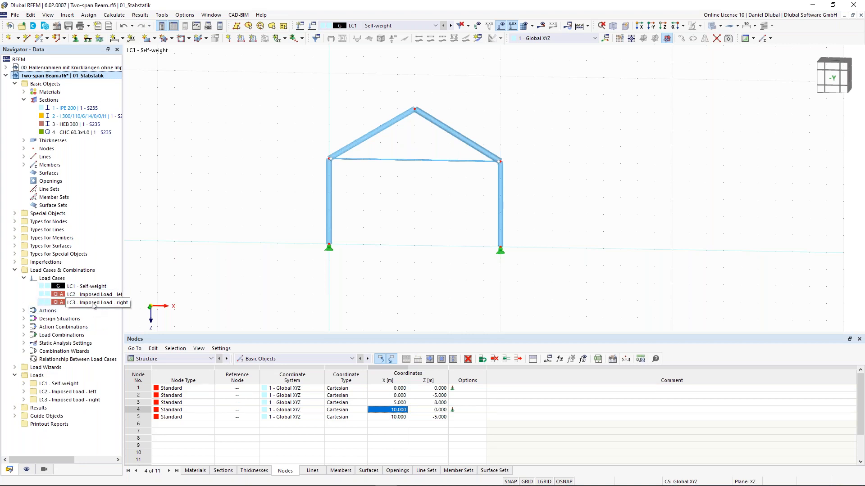
right_click(69, 279)
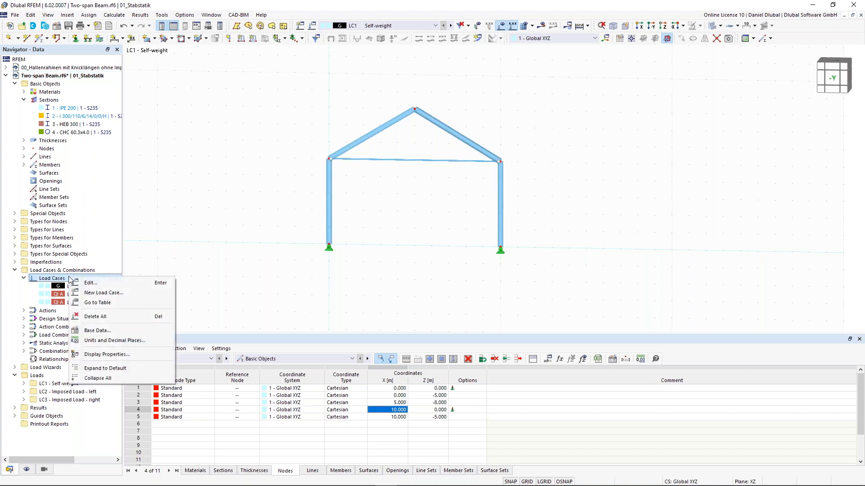
click(112, 286)
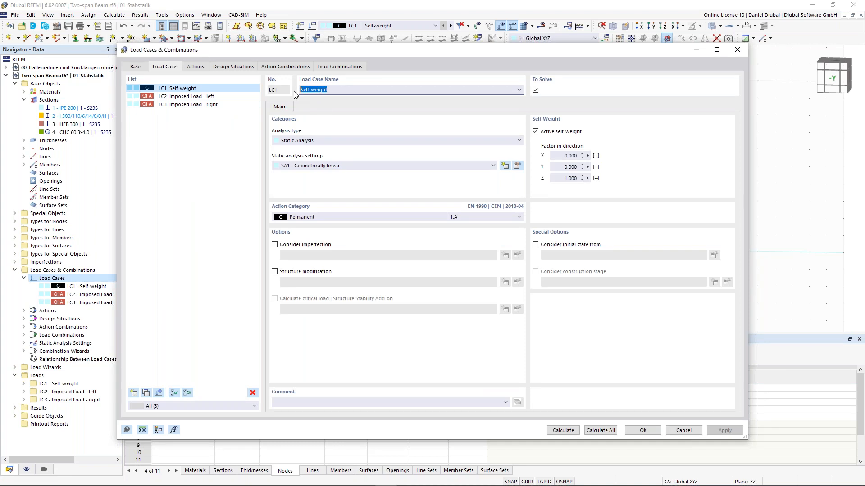
text(Sn)
text(ow)
Rename load case LC2 as Wind and load case LC3 as Temperature.
click(235, 96)
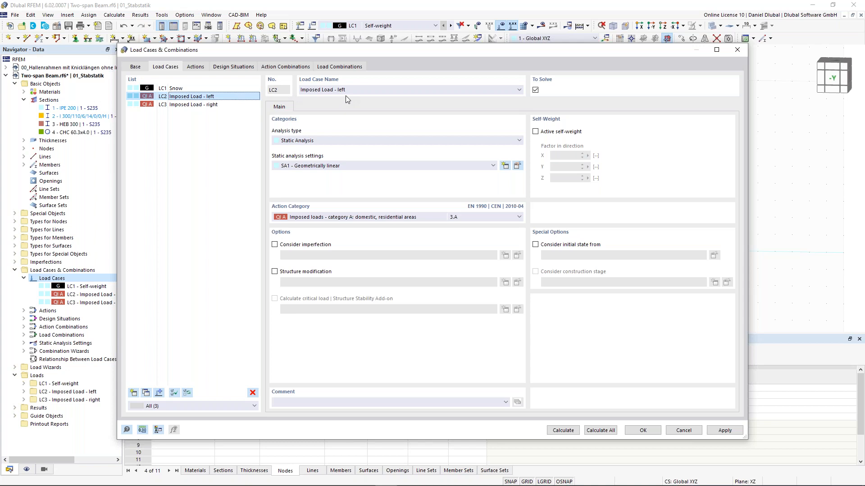
click(140, 68)
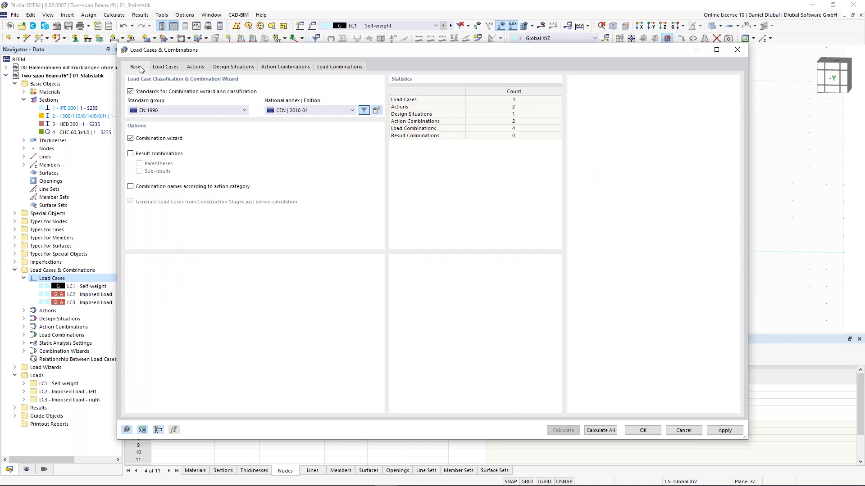
click(163, 67)
click(338, 89)
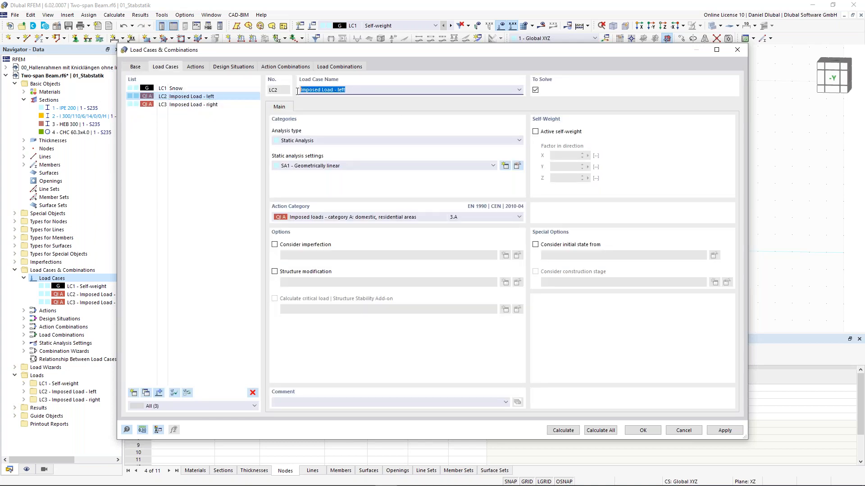
text(Wind)
click(200, 105)
click(337, 90)
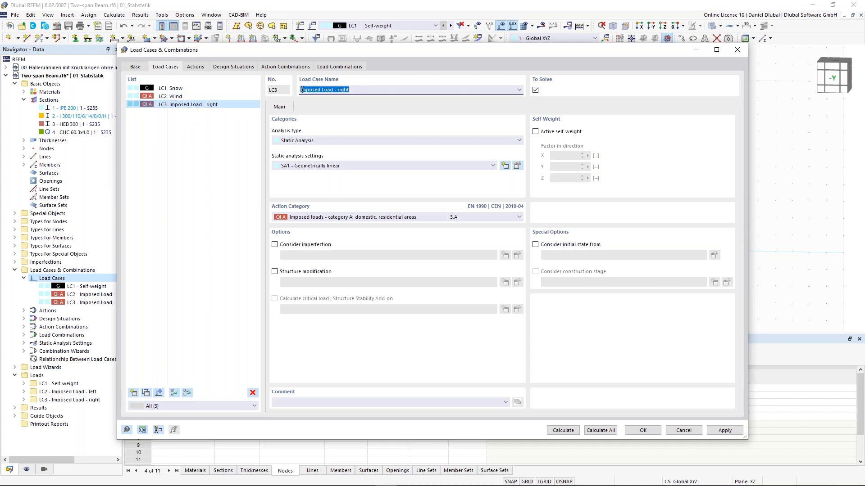
text(Temperature)
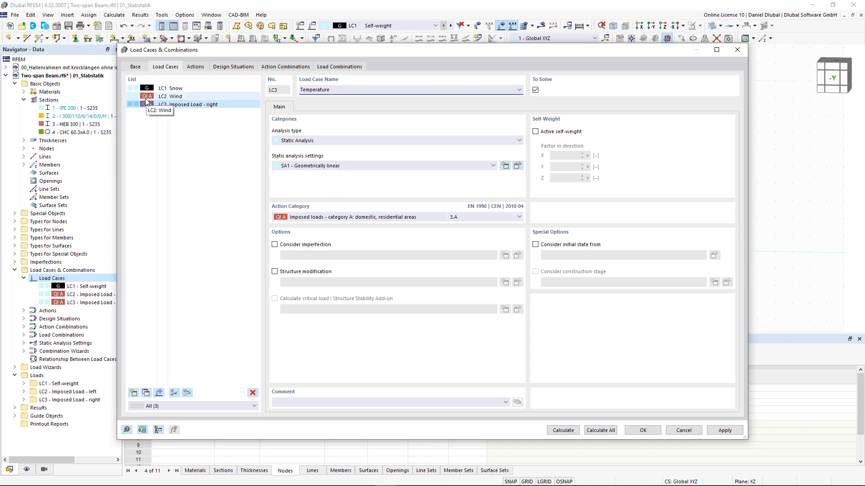
Disable the standards for the combination wizard and load case classification, and save the load case settings.
click(136, 69)
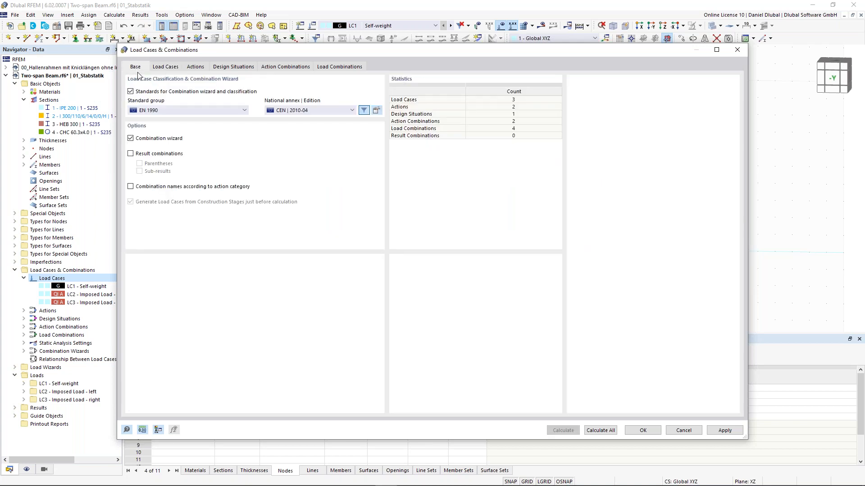
click(130, 91)
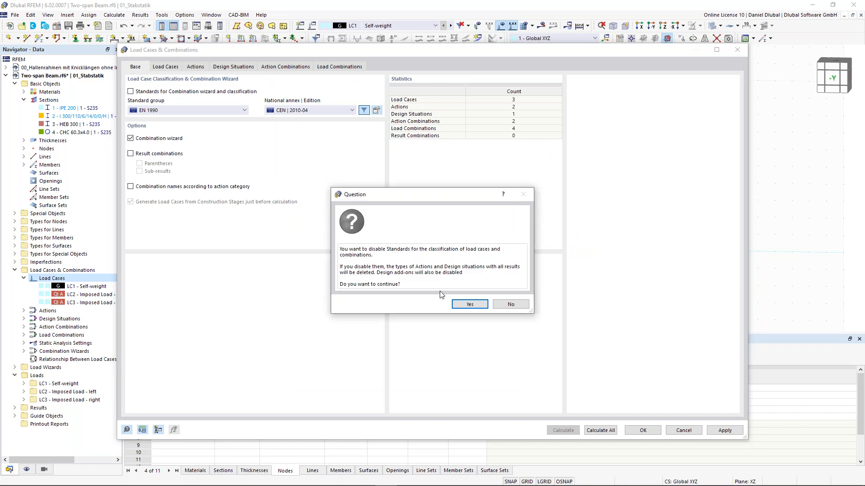
click(461, 304)
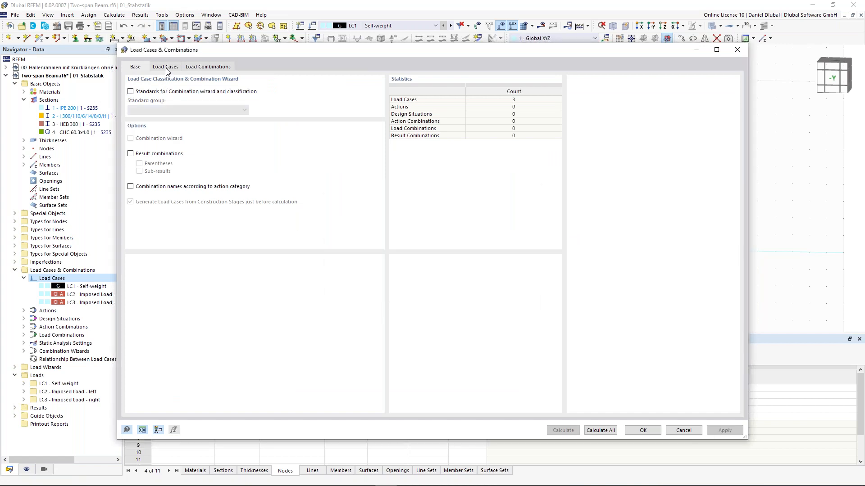
click(167, 67)
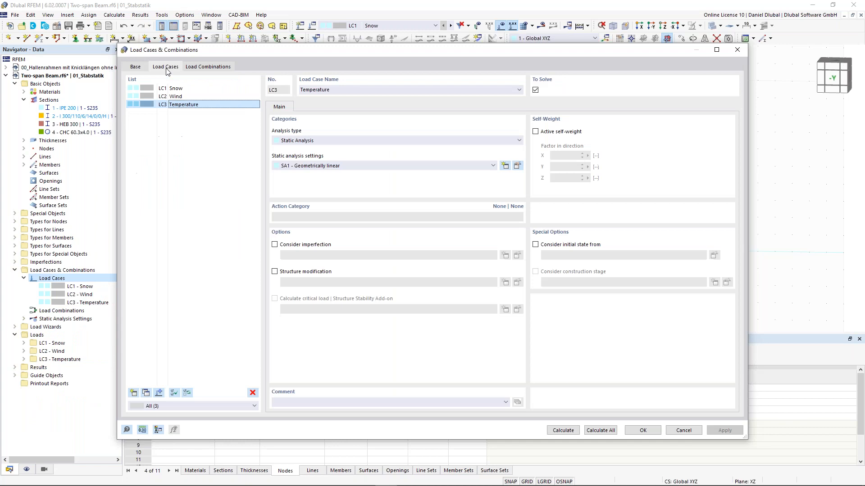
click(648, 431)
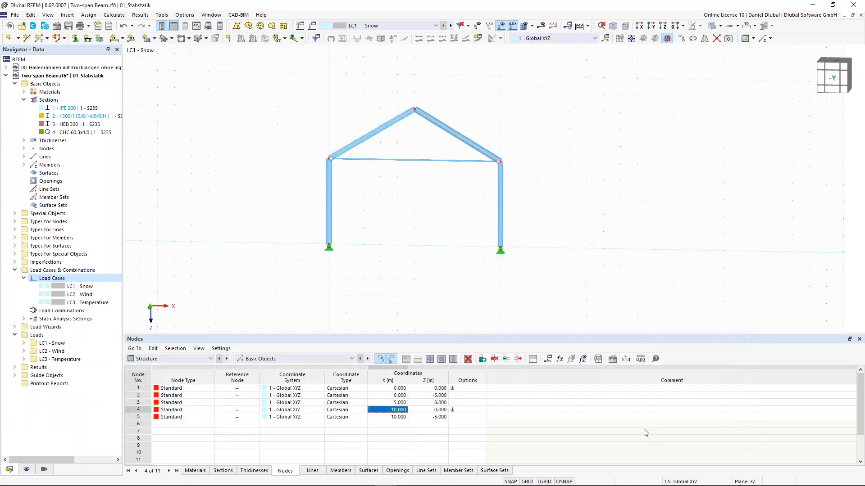
Define a uniform member force of 1 kN/m in LC1 Snow, acting in global Z on the projected length.
scroll(409, 209, up, 1)
middle_drag(408, 208, 422, 214)
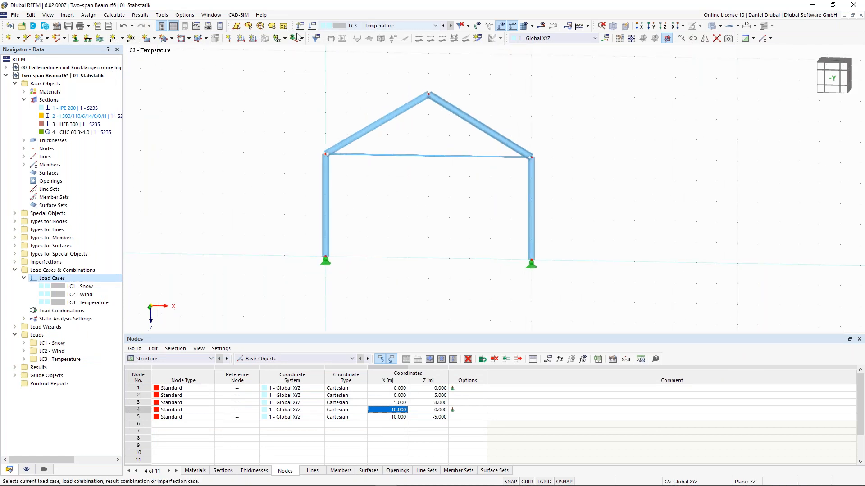
click(373, 25)
click(357, 34)
click(253, 38)
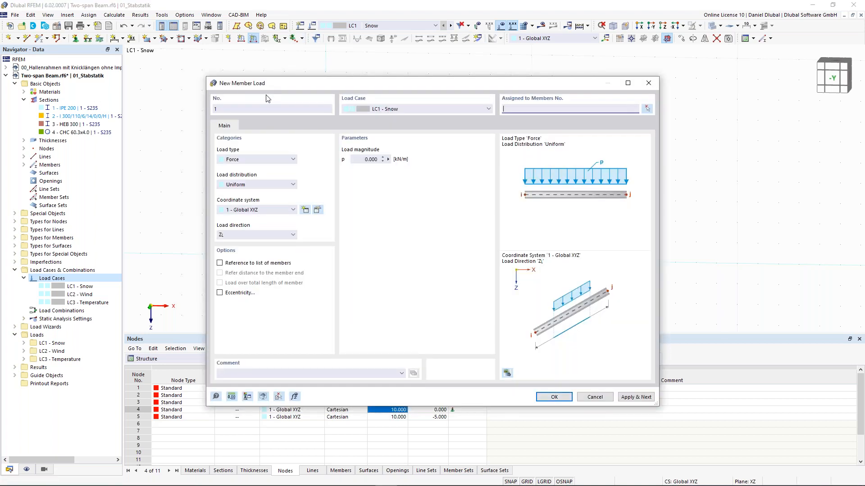
click(370, 160)
text(1)
click(277, 235)
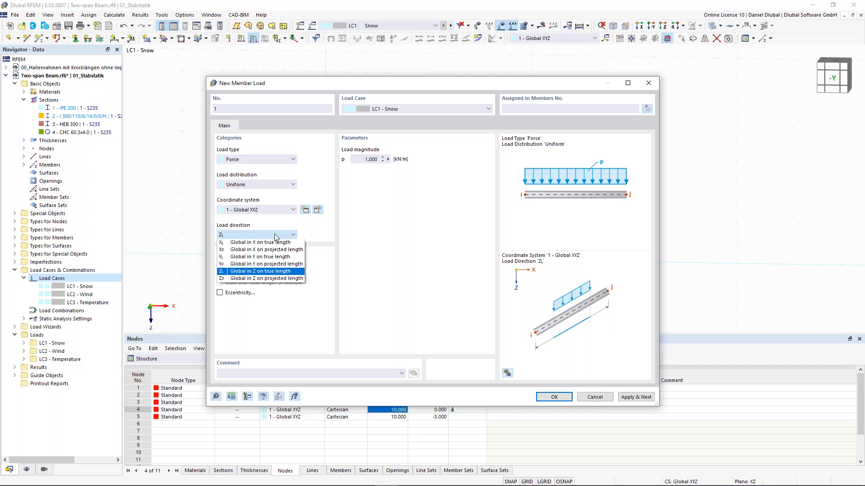
click(268, 279)
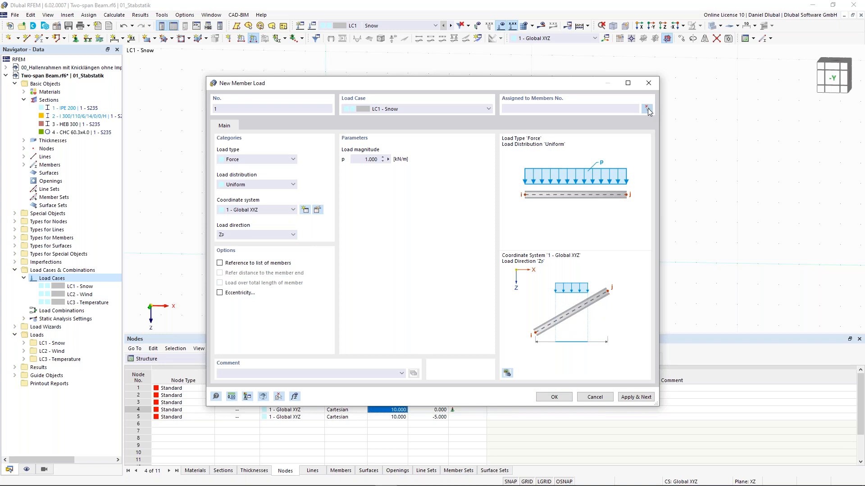
Assign the snow load to both rafters, members 2 and 4, and apply it with the members shown as lines.
click(647, 109)
drag(531, 123, 390, 67)
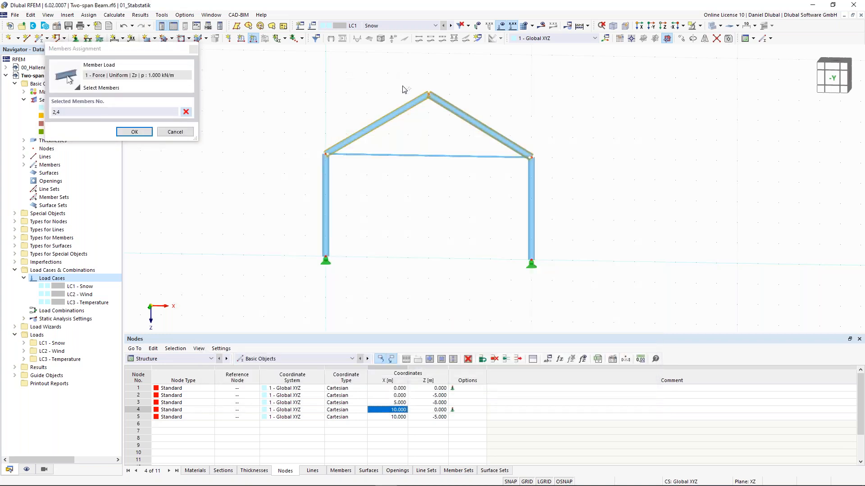
click(711, 27)
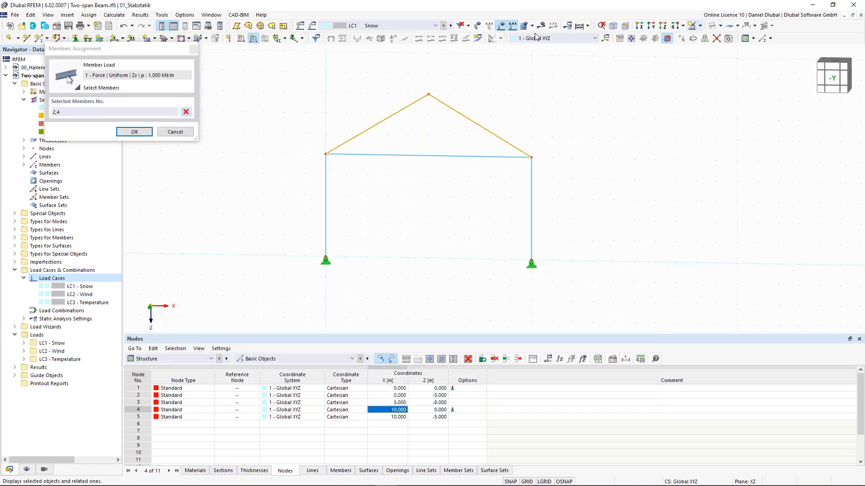
click(135, 132)
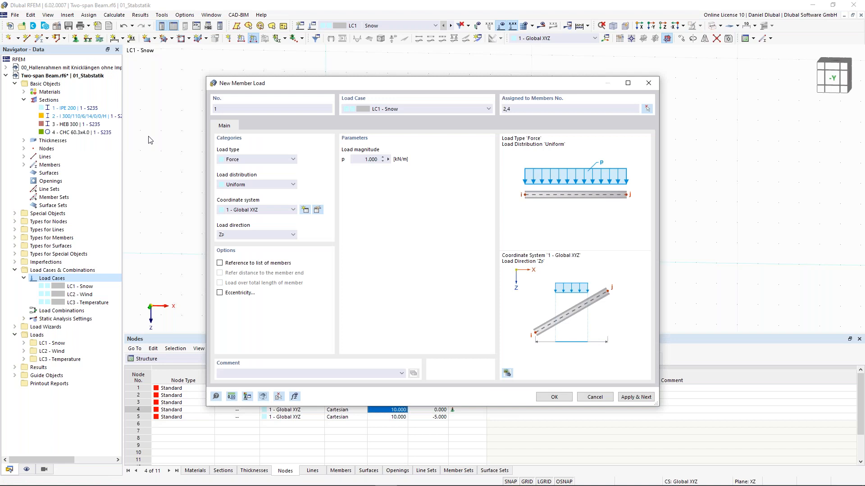
click(636, 397)
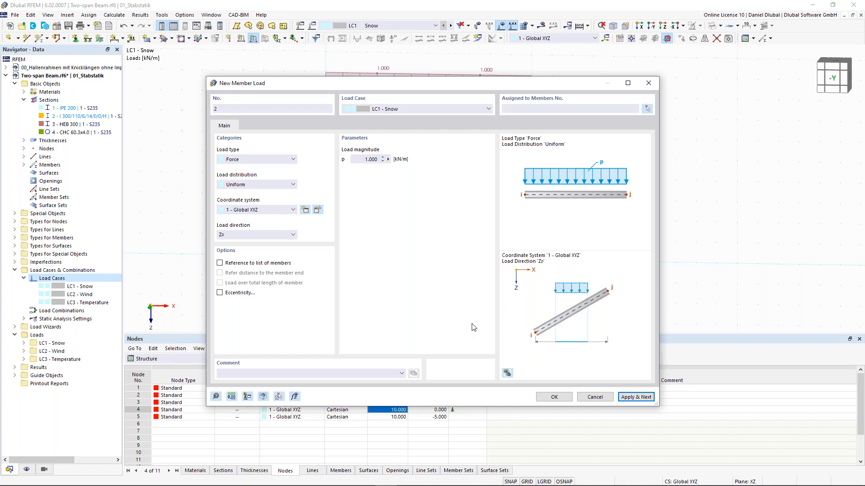
Define the next uniform 1 kN/m member load in LC2 Wind, acting in global X on the true length.
click(396, 109)
click(391, 125)
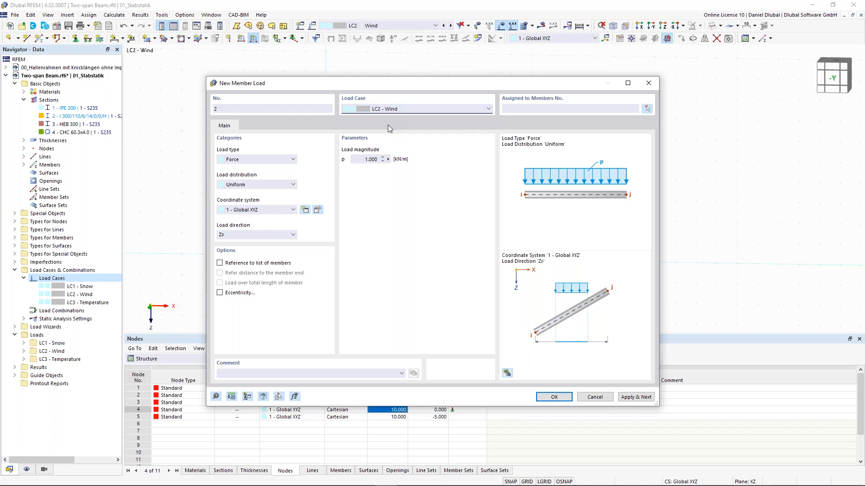
click(265, 236)
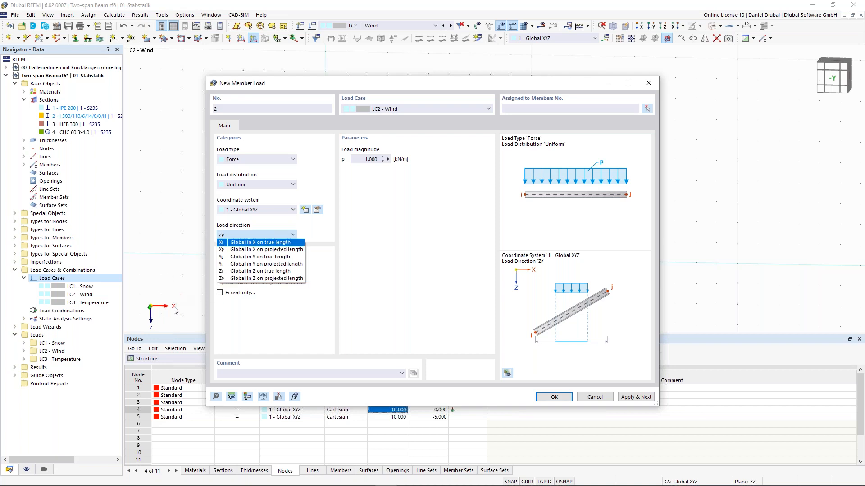
click(271, 244)
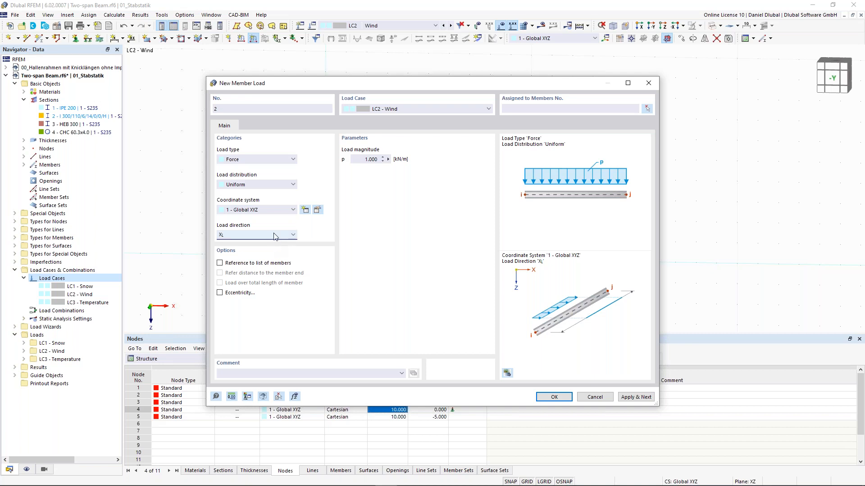
click(275, 235)
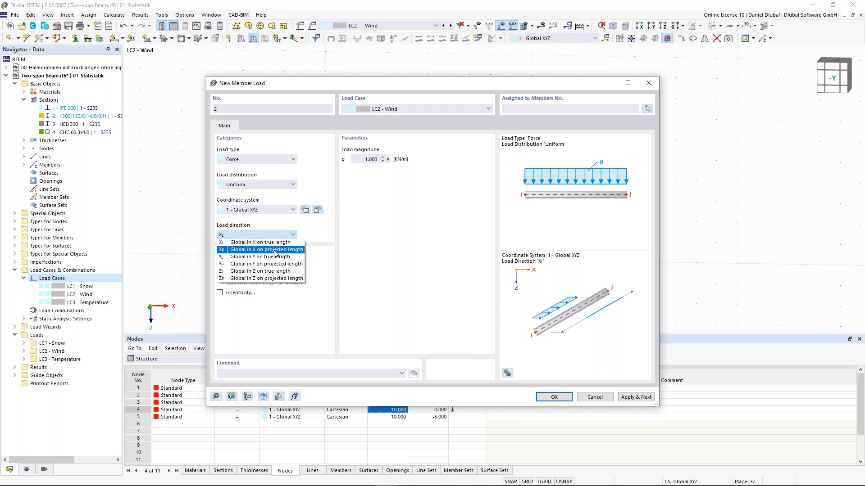
click(276, 243)
Assign the wind load to the left column, member 1.
mouse_move(348, 84)
mouse_down()
mouse_move(353, 159)
mouse_move(336, 72)
mouse_up()
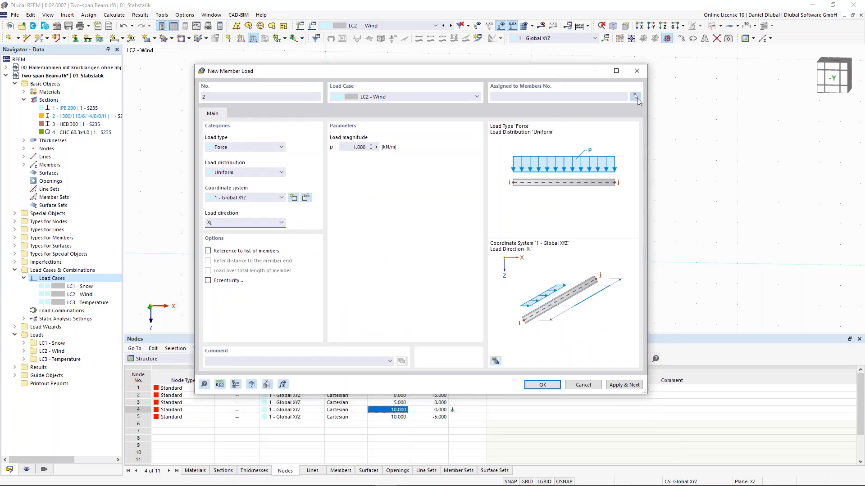
click(636, 97)
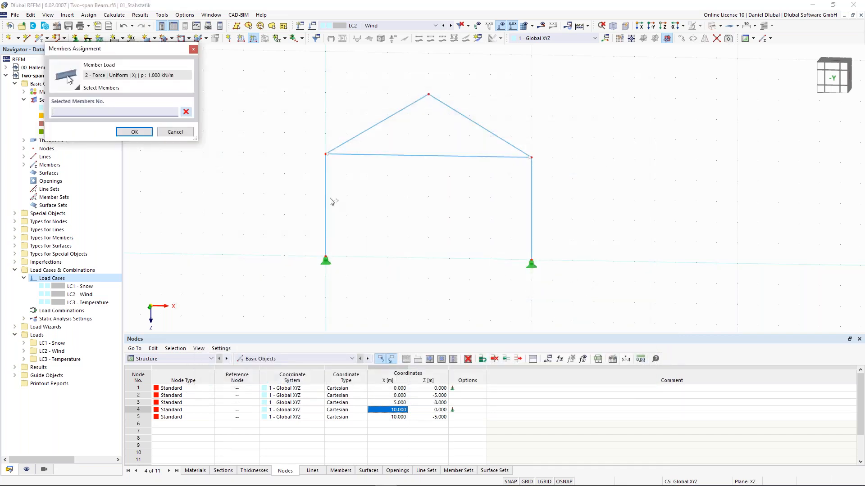
click(325, 210)
click(126, 134)
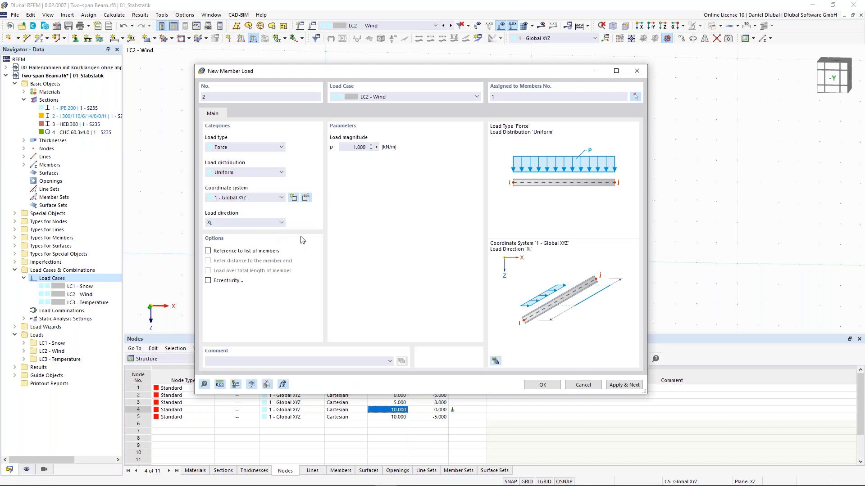
Apply the column wind load and define the next uniform 1 kN/m force in LC2 Wind, acting in local z.
click(626, 386)
drag(295, 73, 306, 107)
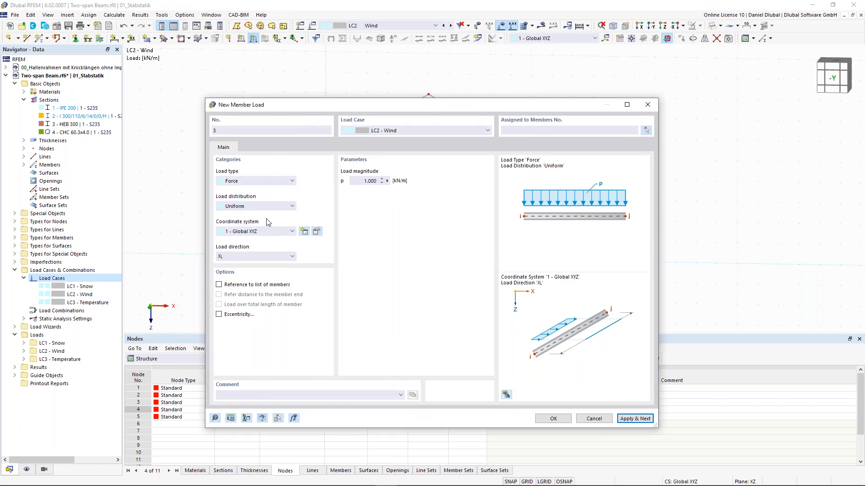
click(265, 234)
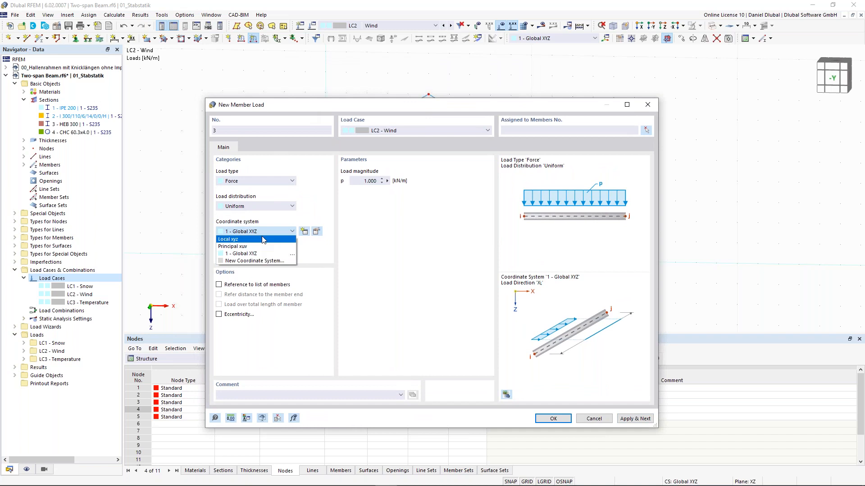
click(243, 239)
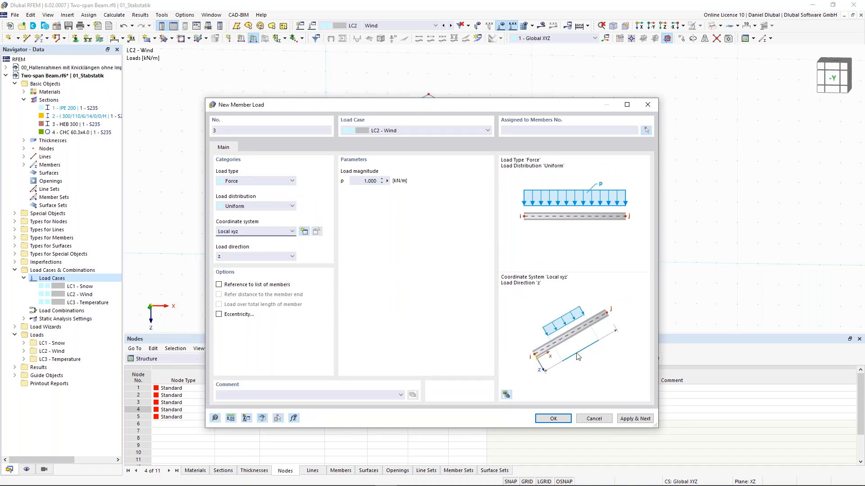
Assign the local z wind load to the left rafter, member 2, apply it and leave the member load definition.
click(647, 130)
click(369, 130)
click(135, 131)
drag(450, 108, 430, 101)
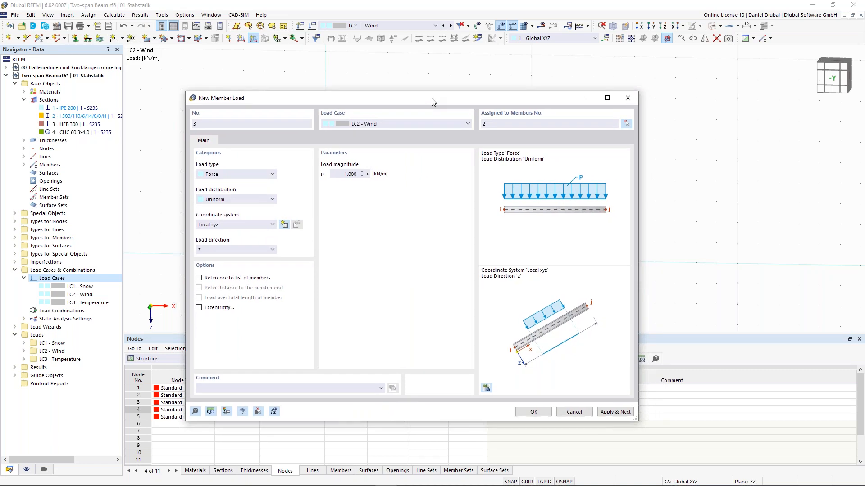
click(615, 412)
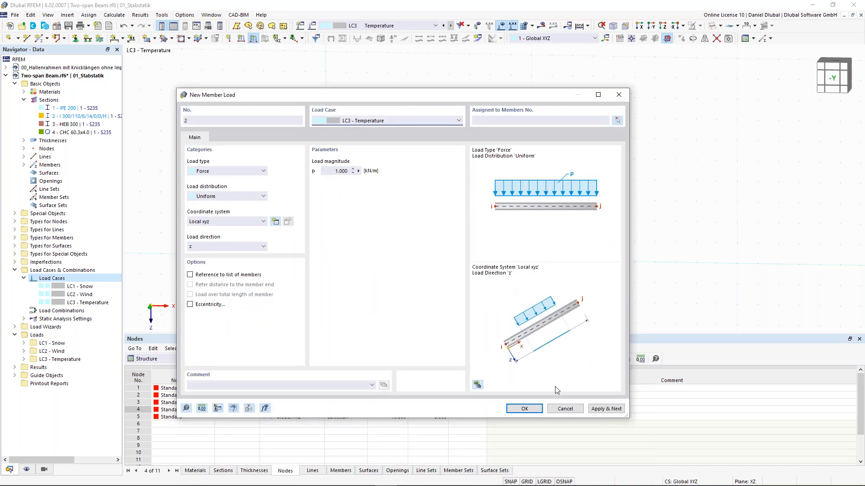
click(561, 410)
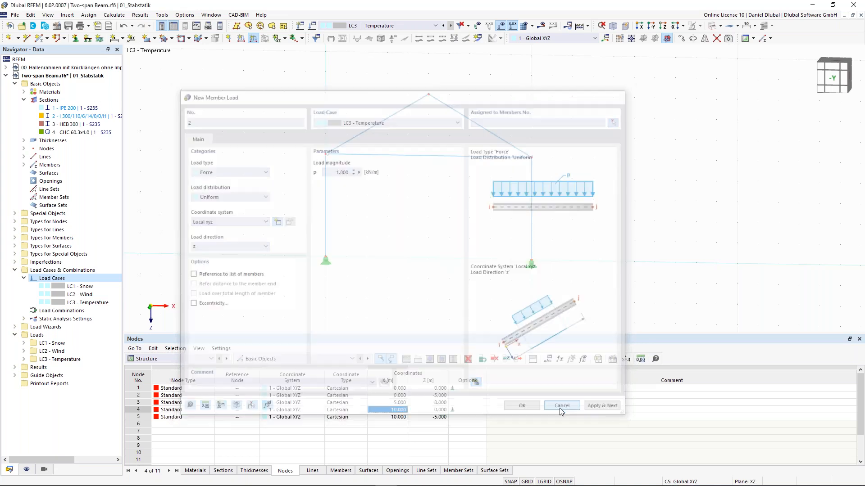
middle_drag(311, 114, 320, 111)
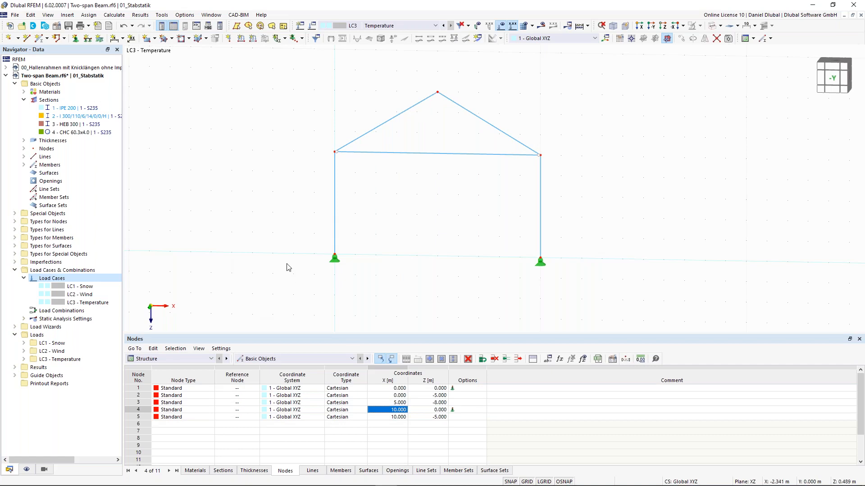
Colour the rendered objects by object property, with the members distinguished by section.
click(27, 469)
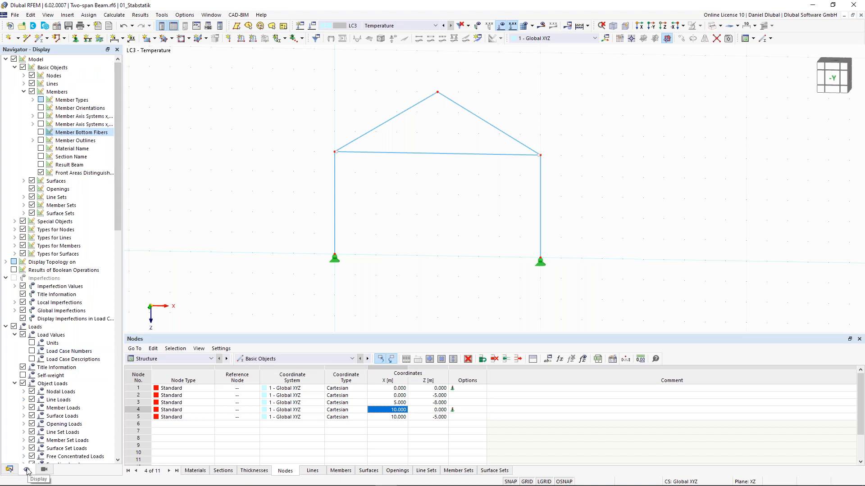
drag(121, 206, 113, 457)
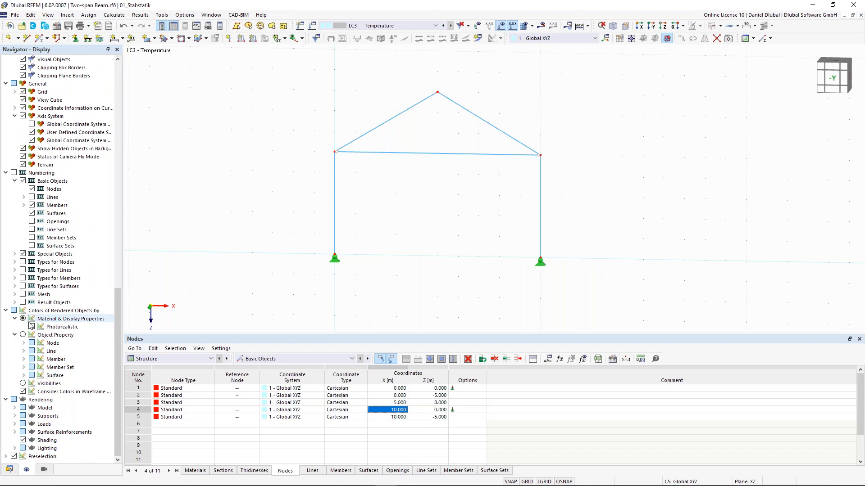
click(23, 335)
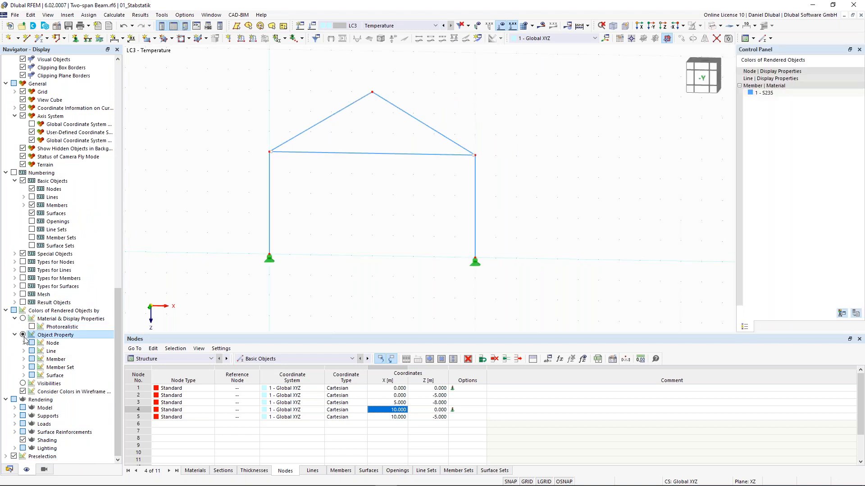
click(23, 359)
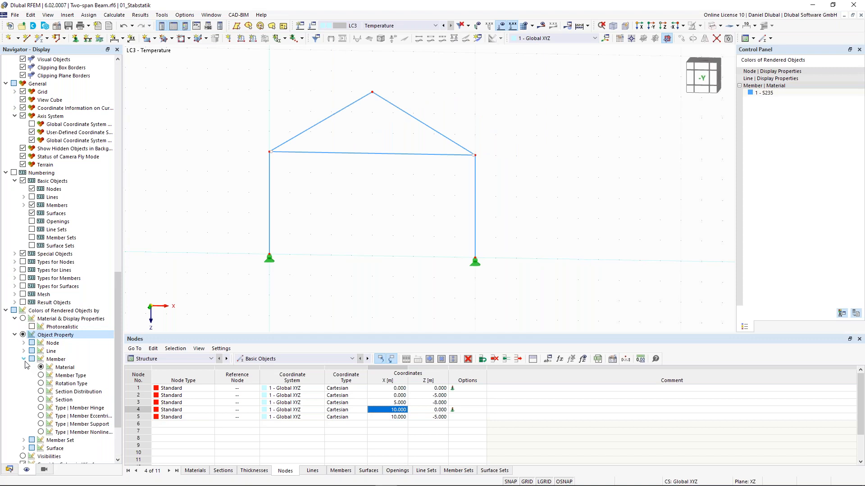
click(50, 399)
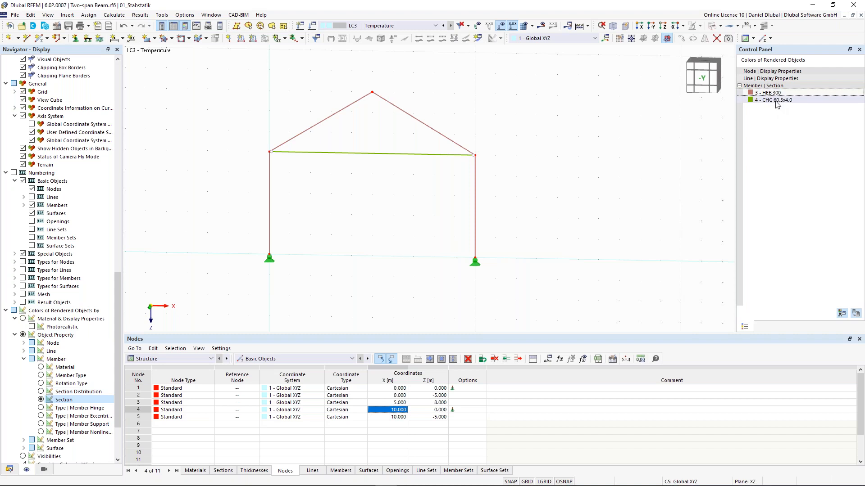
click(771, 100)
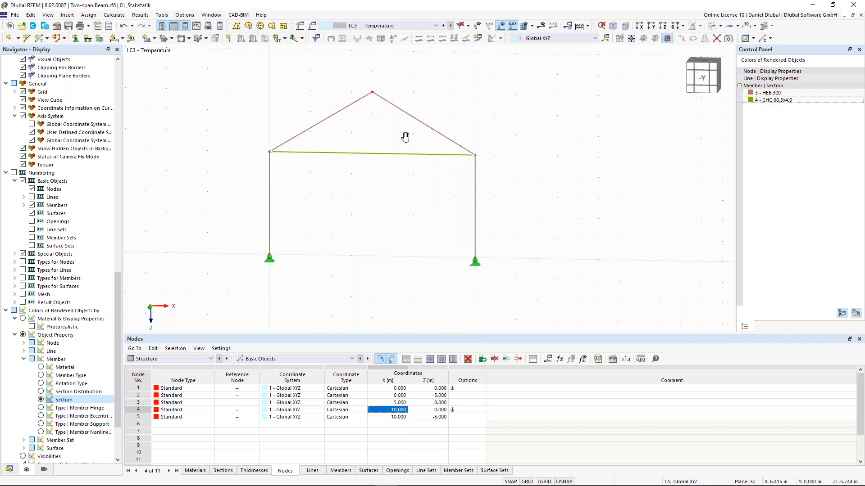
middle_drag(406, 137, 450, 152)
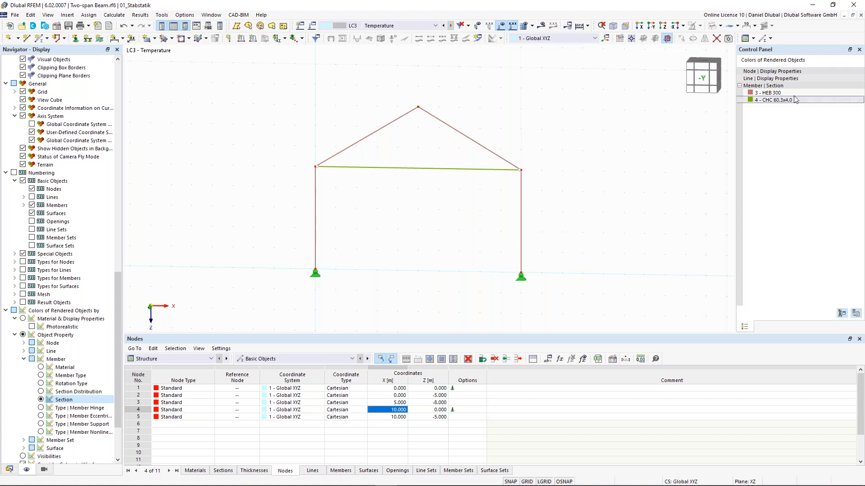
Create a new object selection that covers members only.
click(9, 469)
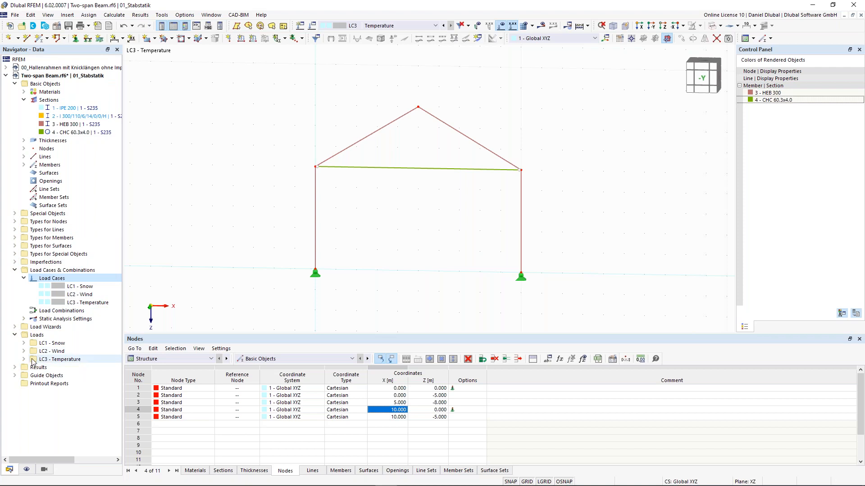
click(14, 376)
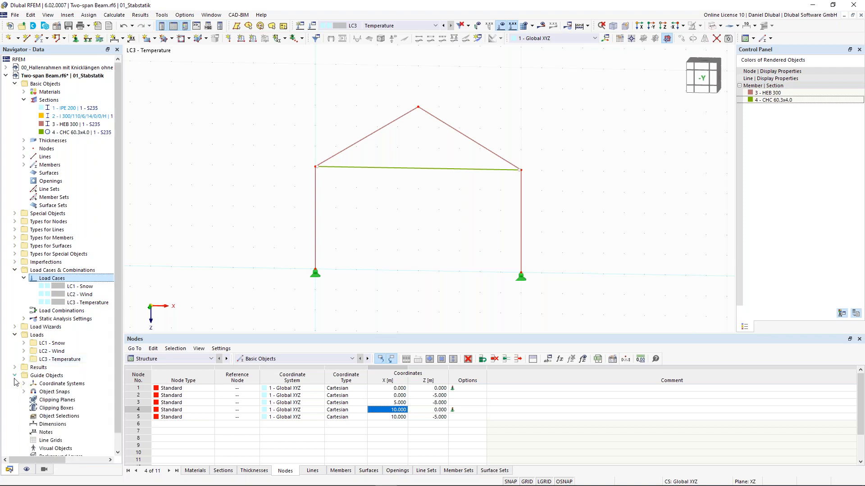
scroll(51, 404, down, 1)
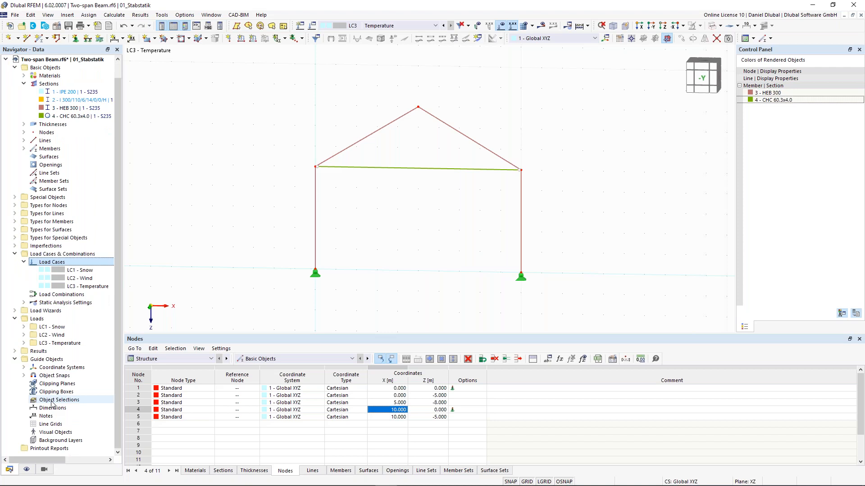
right_click(52, 402)
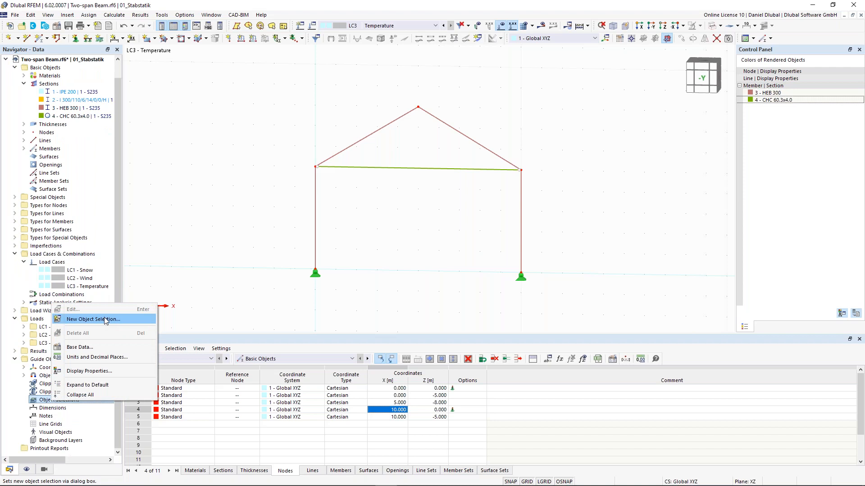
click(105, 319)
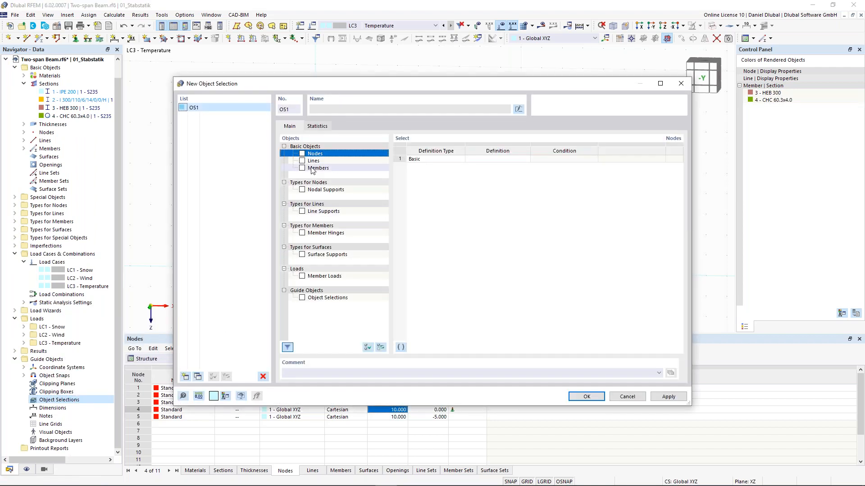
click(303, 169)
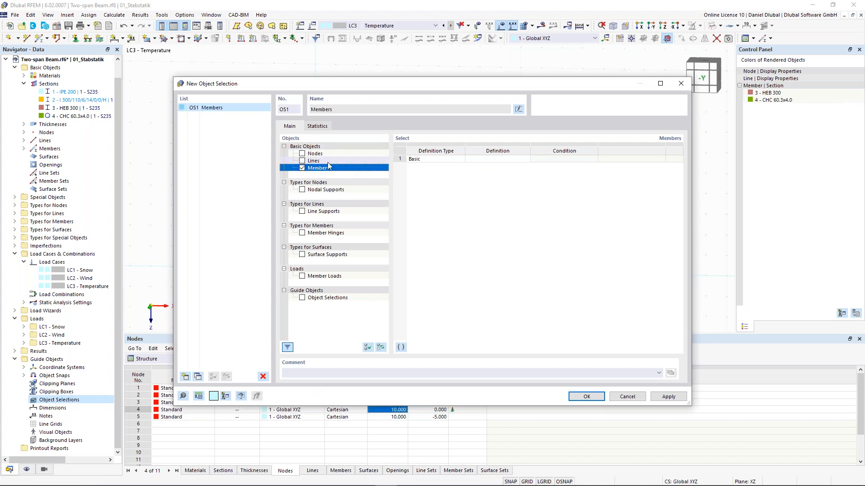
Filter the object selection to members whose section equals that of the left column, HEB 300, and save it.
click(491, 160)
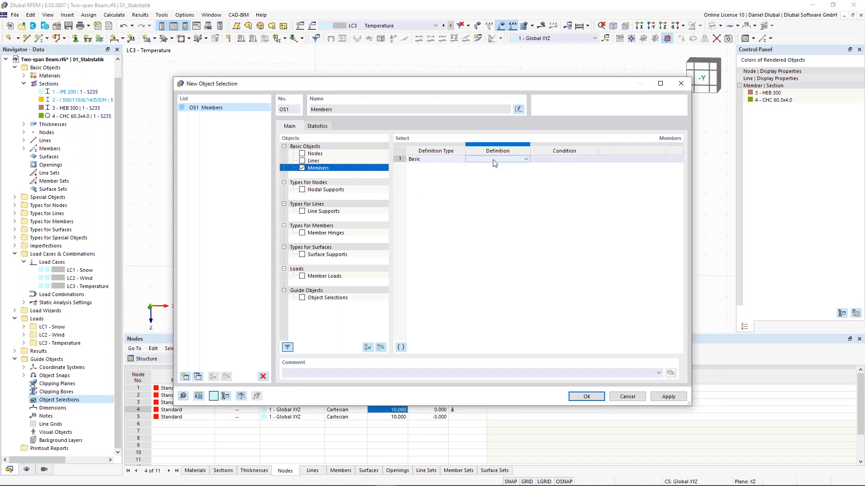
click(525, 160)
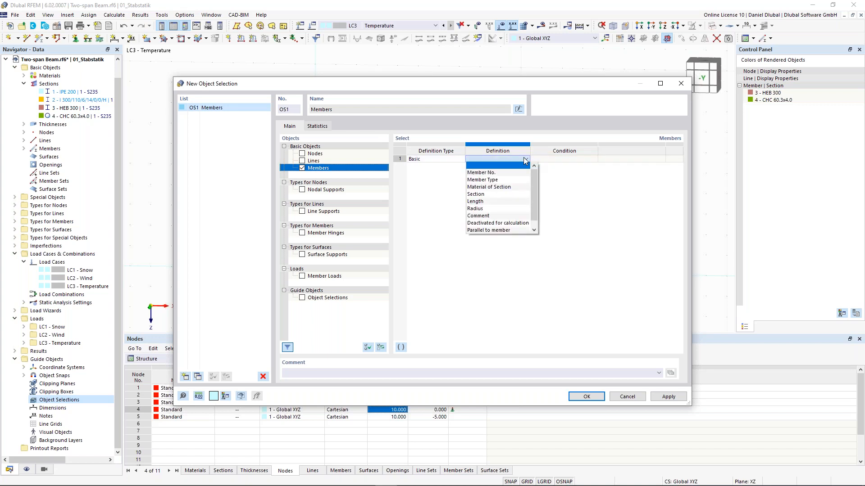
click(518, 194)
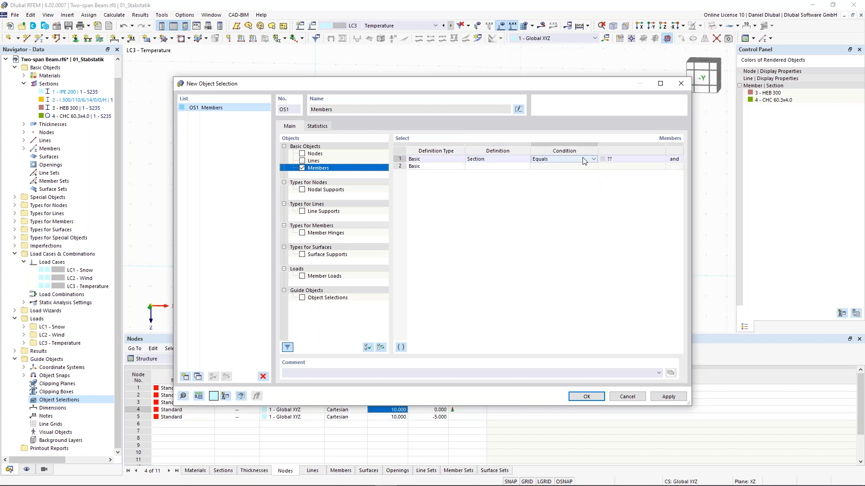
click(643, 166)
click(645, 159)
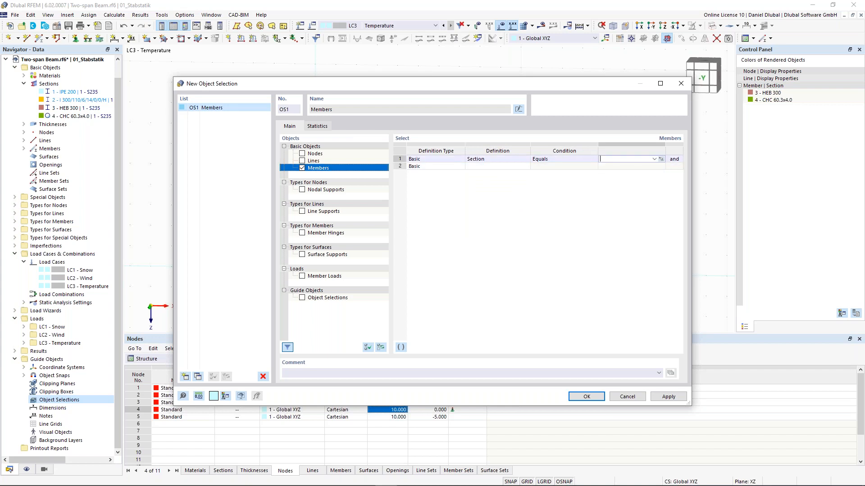
click(662, 159)
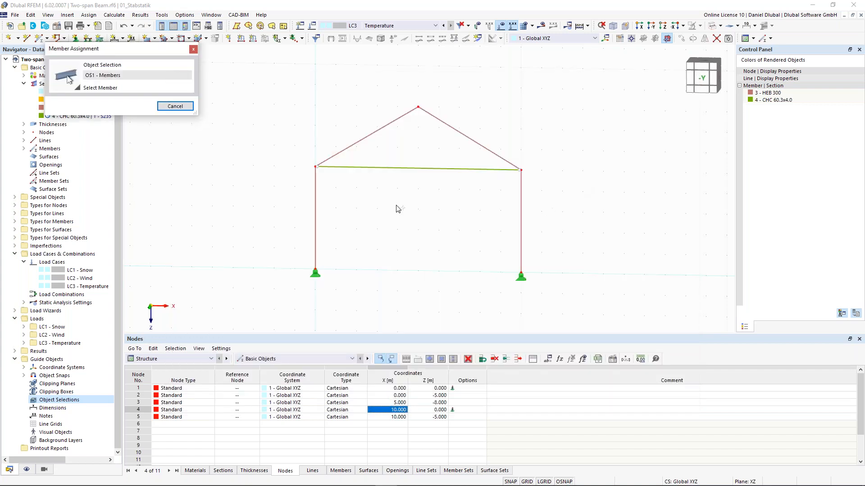
click(316, 223)
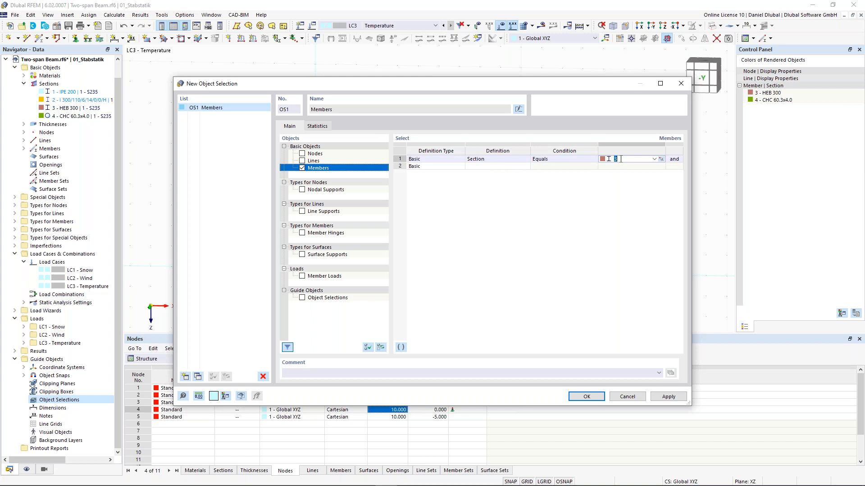
click(587, 397)
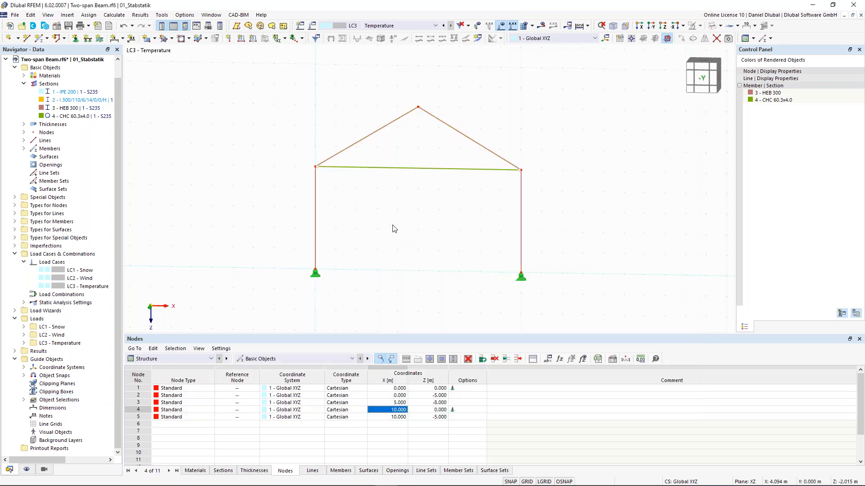
Select the frame members through object selection OS1 and start a new member load on members 1-4 in LC3 Temperature.
click(24, 400)
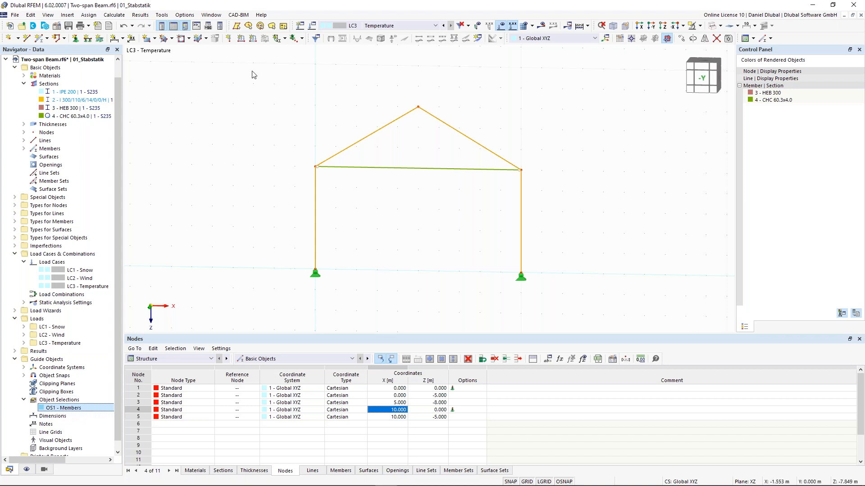
click(252, 40)
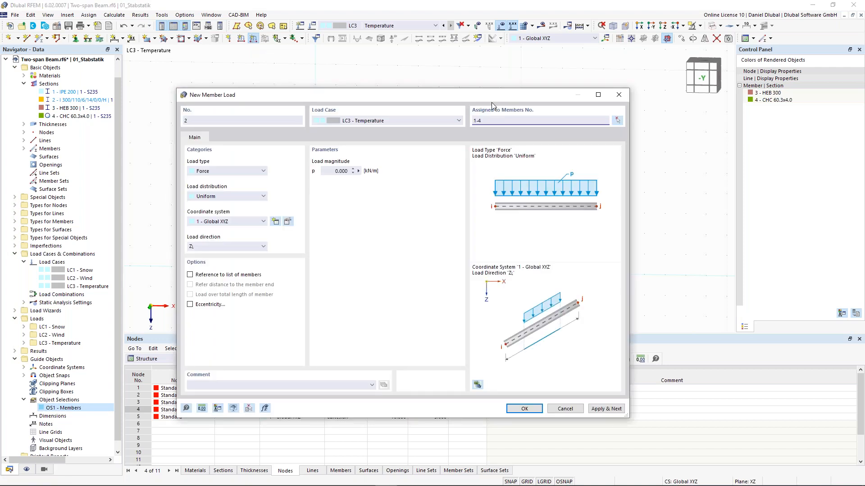
drag(491, 95, 472, 170)
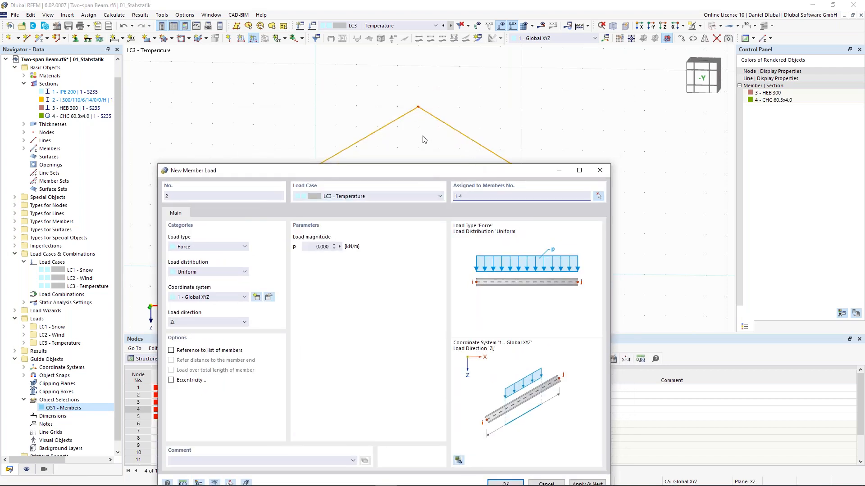
mouse_move(423, 171)
mouse_down()
mouse_move(422, 142)
mouse_move(423, 156)
mouse_up()
click(468, 181)
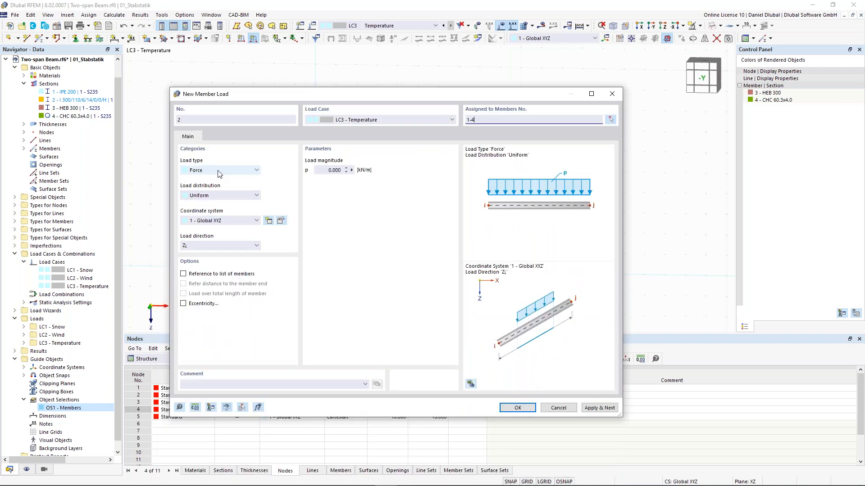
Define the member load as a uniform temperature change with Tc of 35 °C and create it on members 1-4.
click(218, 171)
click(238, 207)
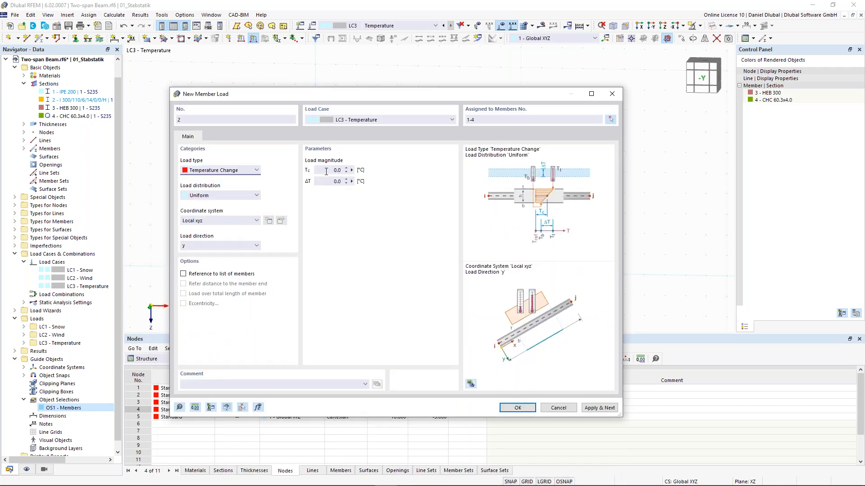
drag(326, 170, 412, 178)
text(35)
click(235, 246)
click(226, 253)
key(Down)
click(523, 411)
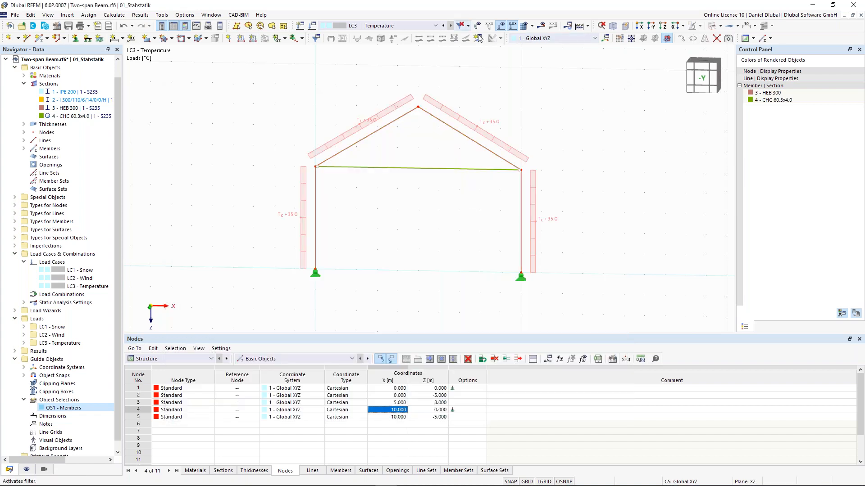
Calculate all load cases of the frame.
click(588, 26)
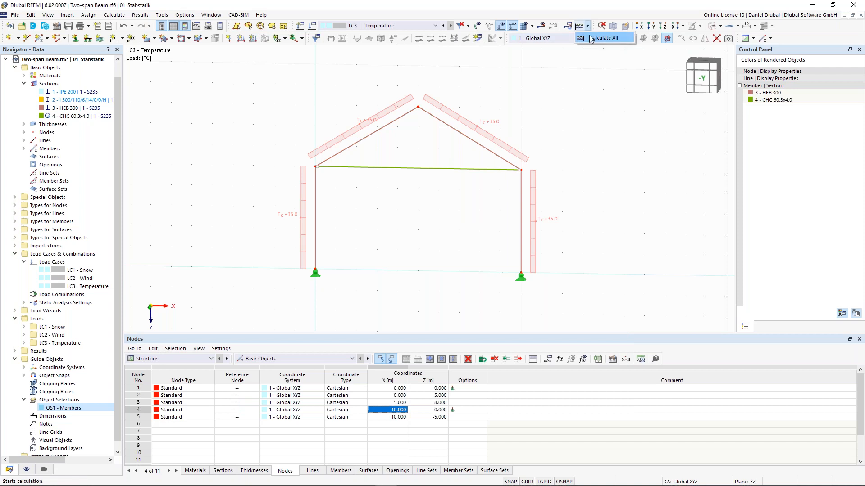
click(591, 38)
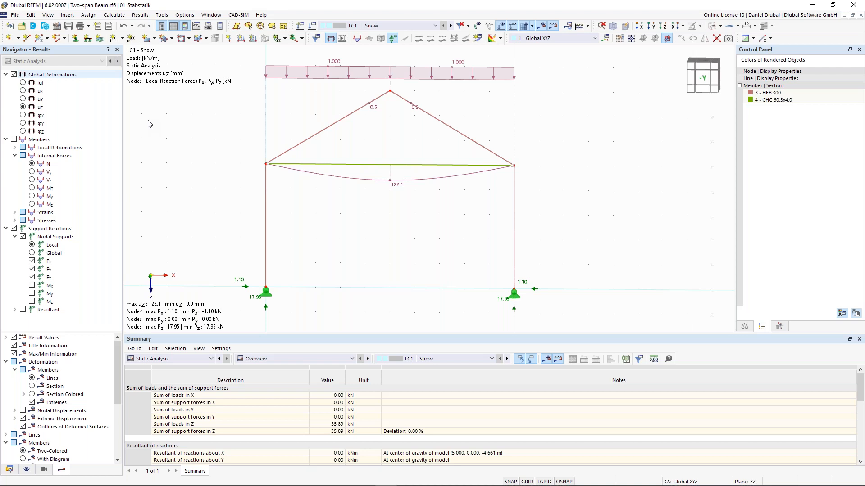
Display the total deformation |u| of LC1 Snow, followed by the members' axial forces N and bending moments My.
click(23, 83)
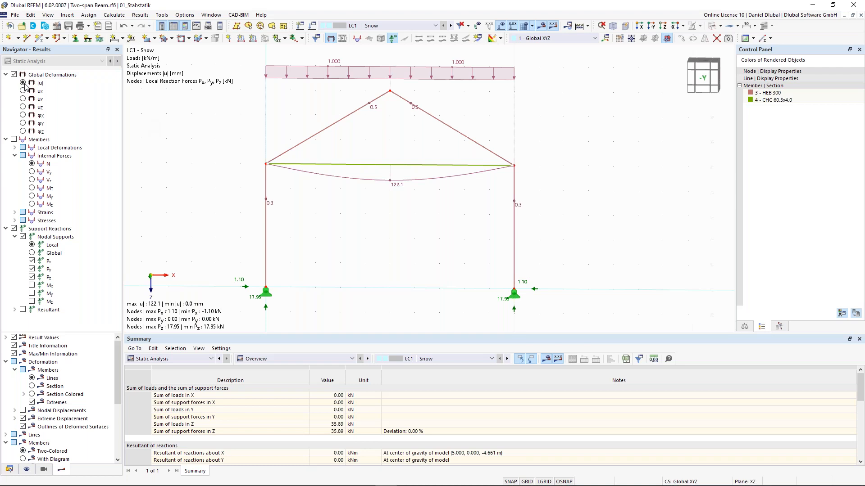
click(14, 140)
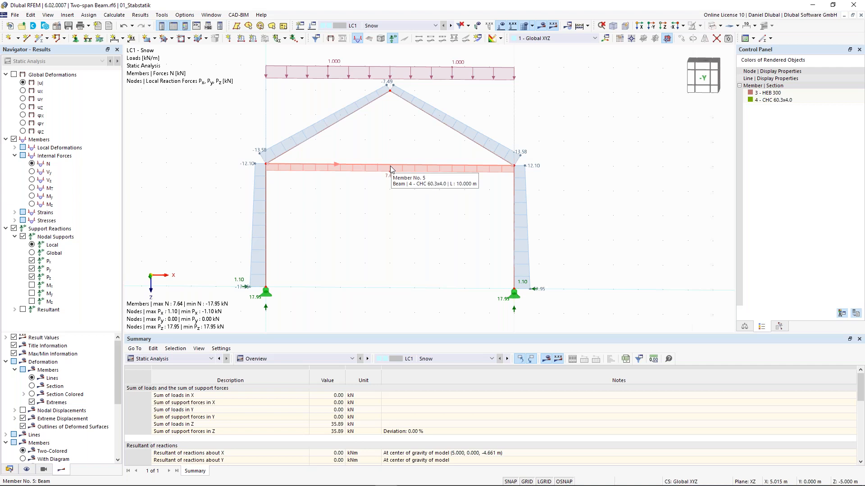
scroll(391, 169, down, 1)
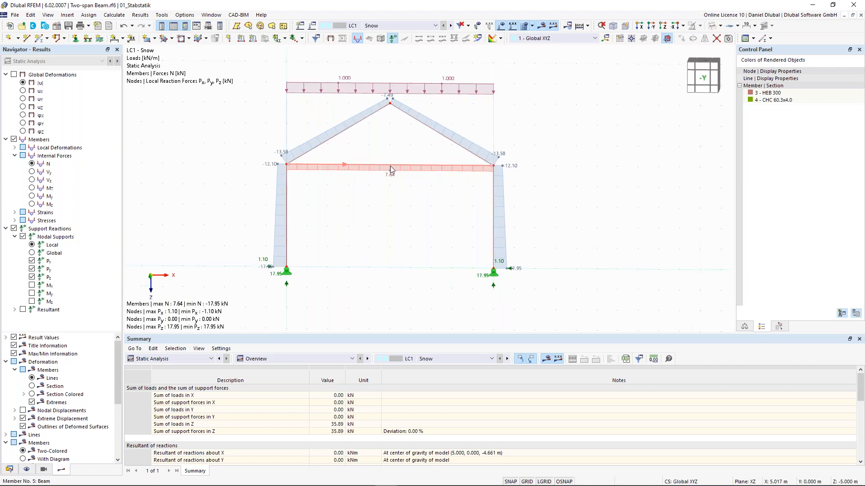
click(32, 197)
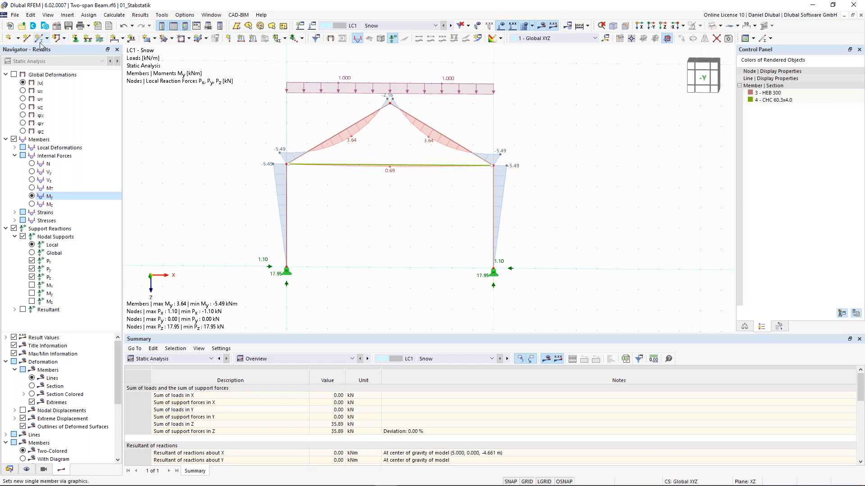
Change the member type of the horizontal tie, member 5, to Truss (only N).
click(389, 165)
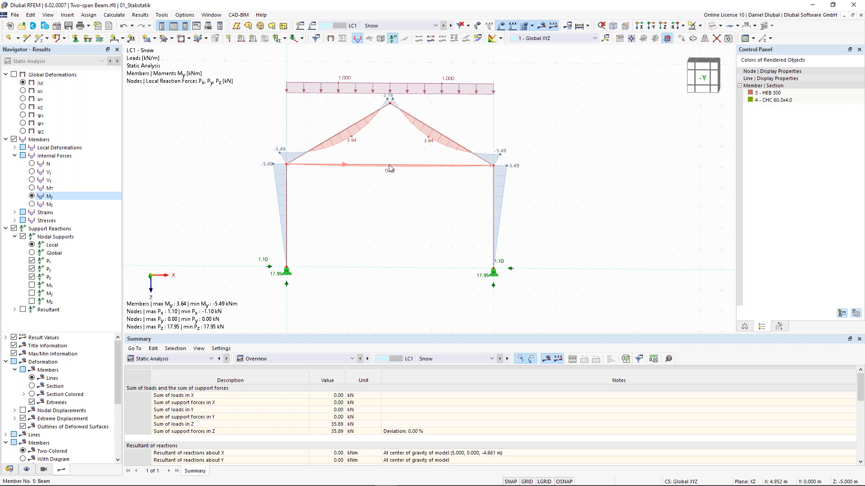
double_click(390, 168)
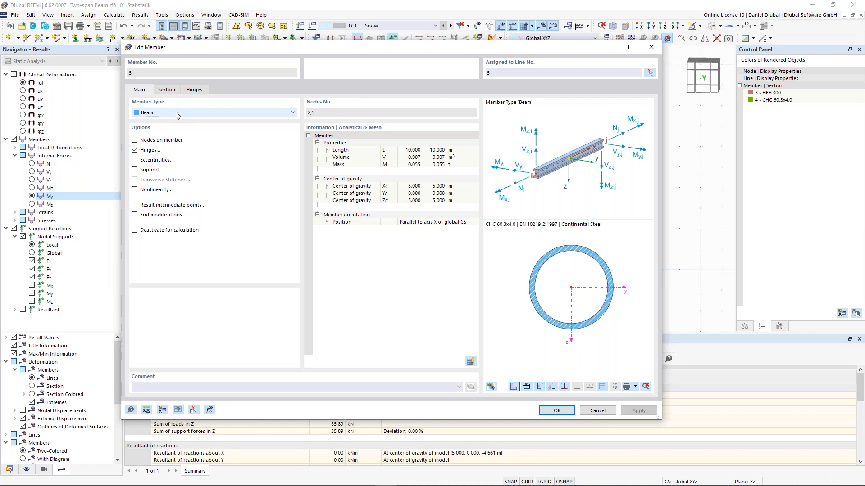
click(176, 116)
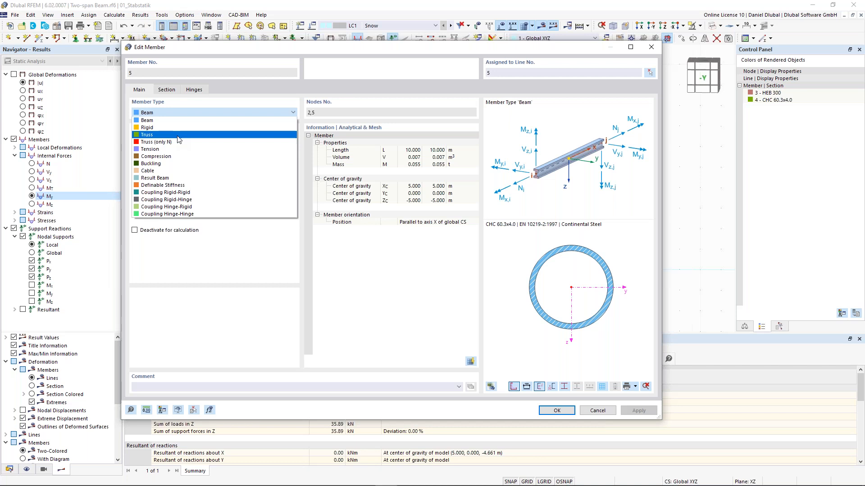
click(178, 136)
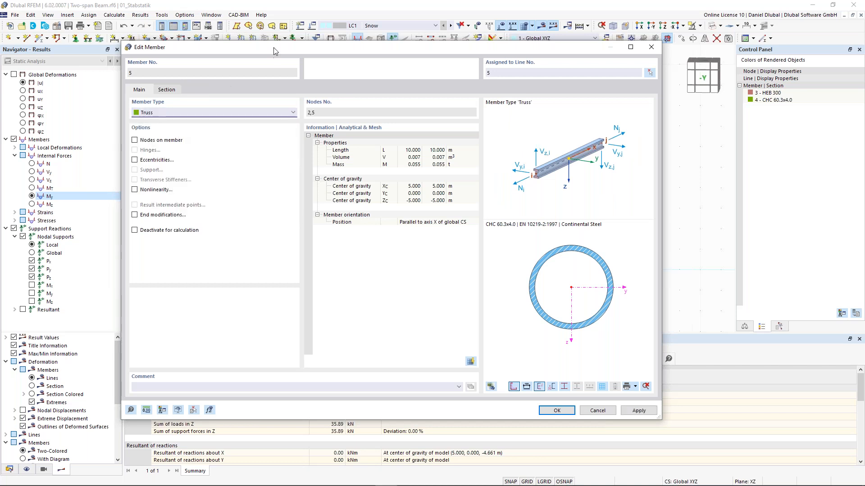
click(199, 113)
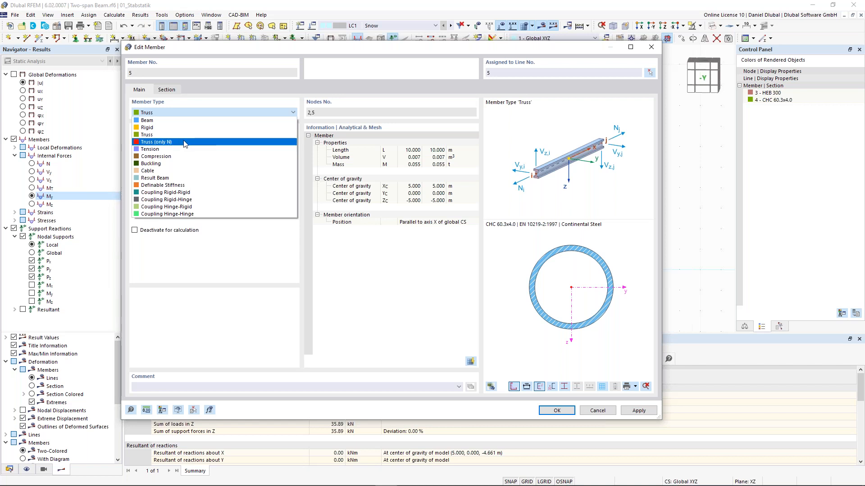
click(184, 142)
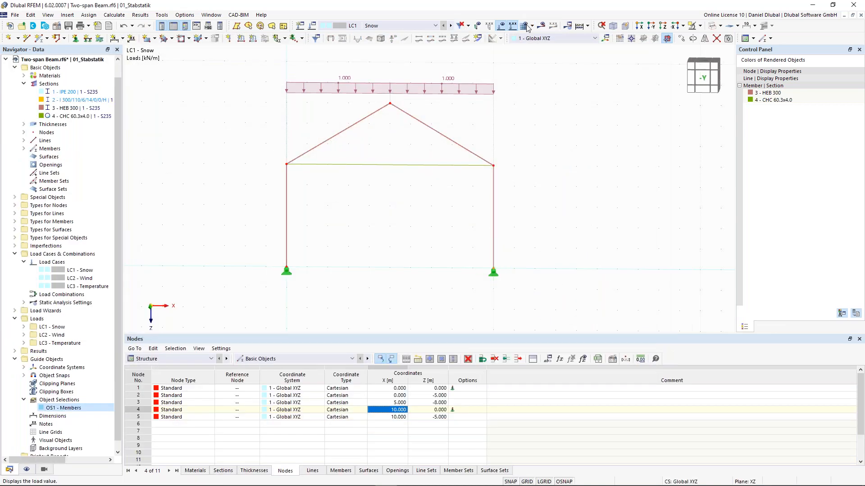
Recalculate the results of LC1 Snow and examine the members' axial forces N and bending moments My.
click(541, 26)
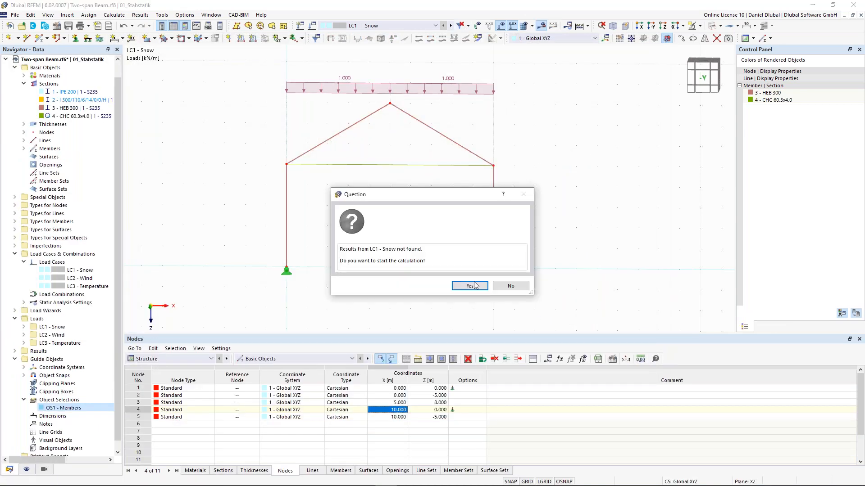
click(475, 290)
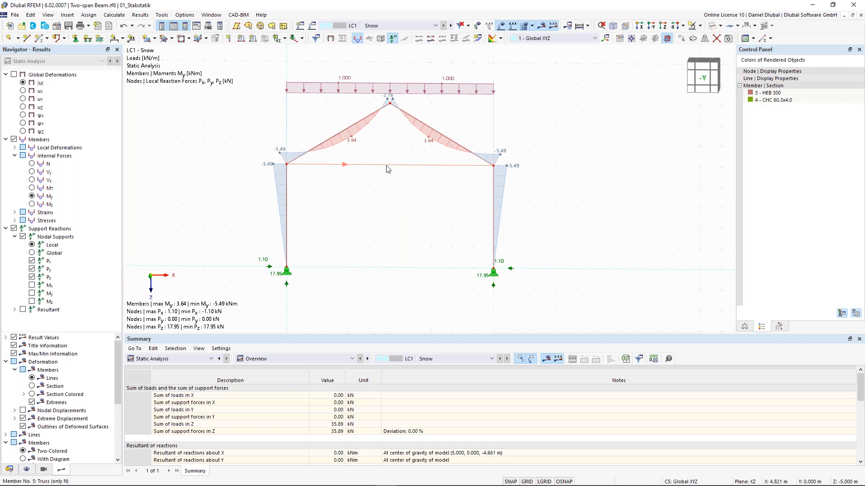
click(32, 164)
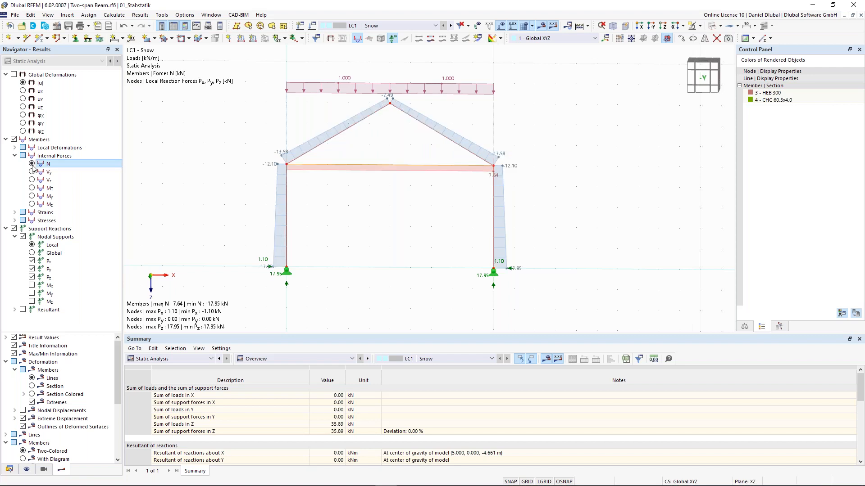
click(32, 196)
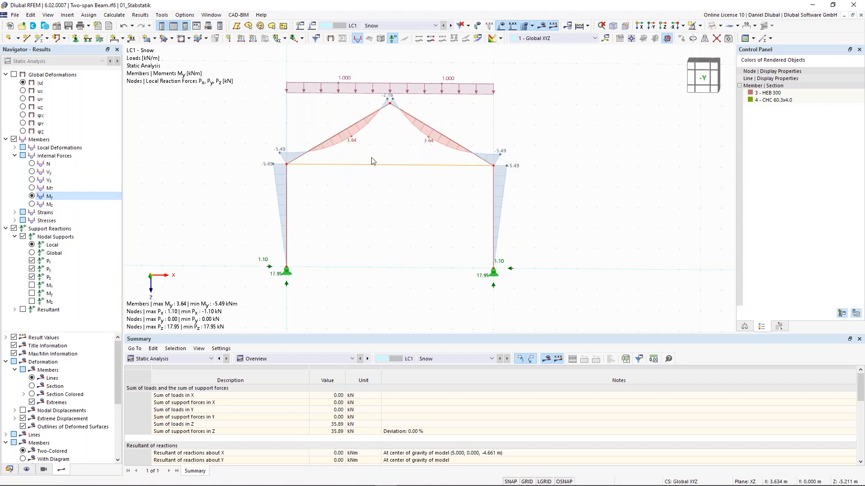
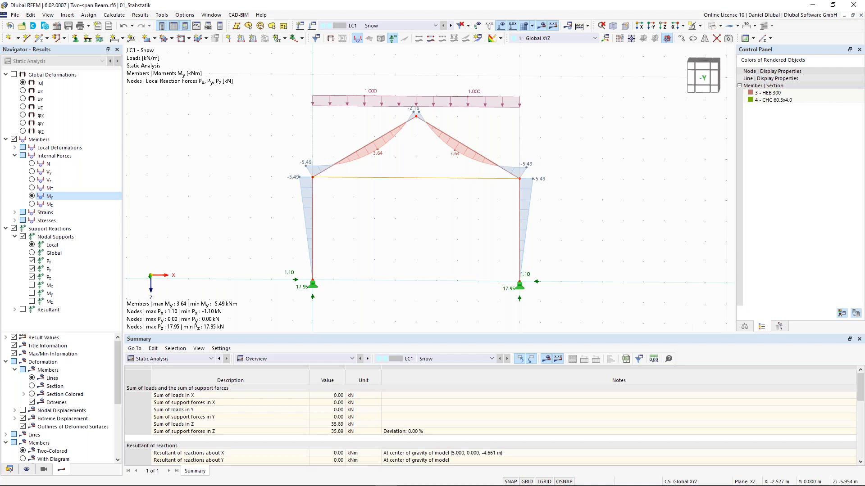
Set the member type of the horizontal tie, member 5, to Beam.
double_click(408, 182)
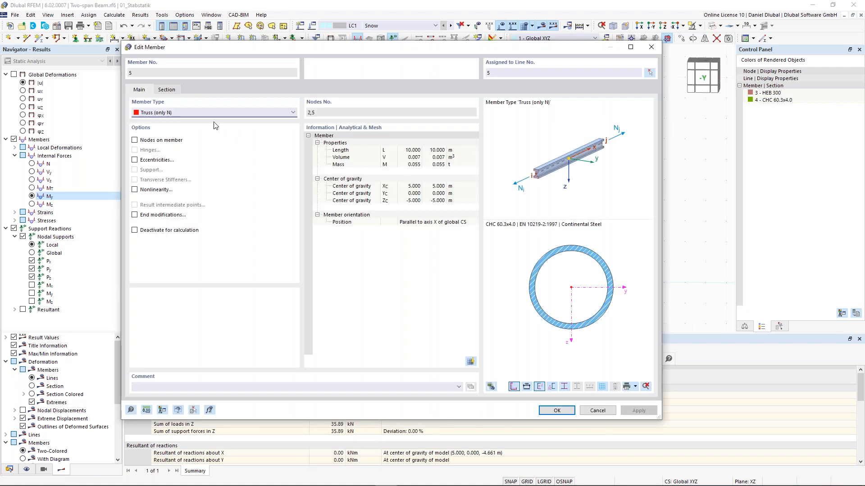
click(162, 113)
click(163, 120)
click(167, 90)
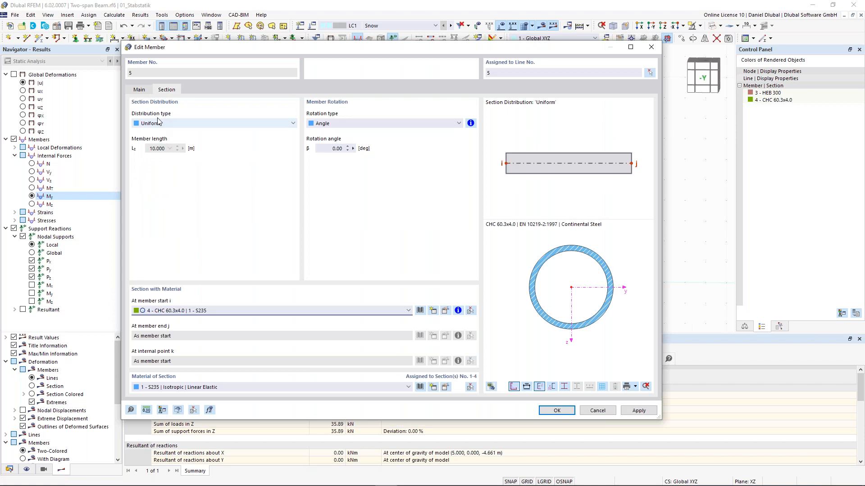
click(140, 90)
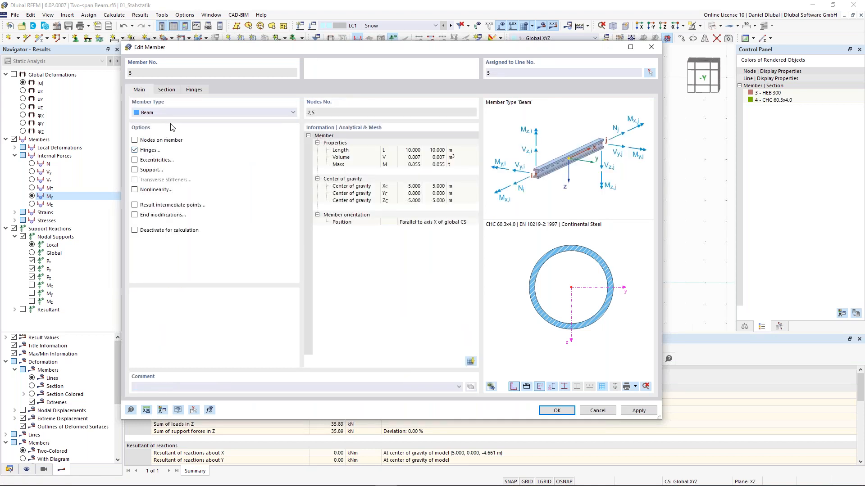
Assign the existing member hinge 1 (Local xyz) at end j of the horizontal tie and save the member.
click(194, 90)
click(186, 123)
click(179, 144)
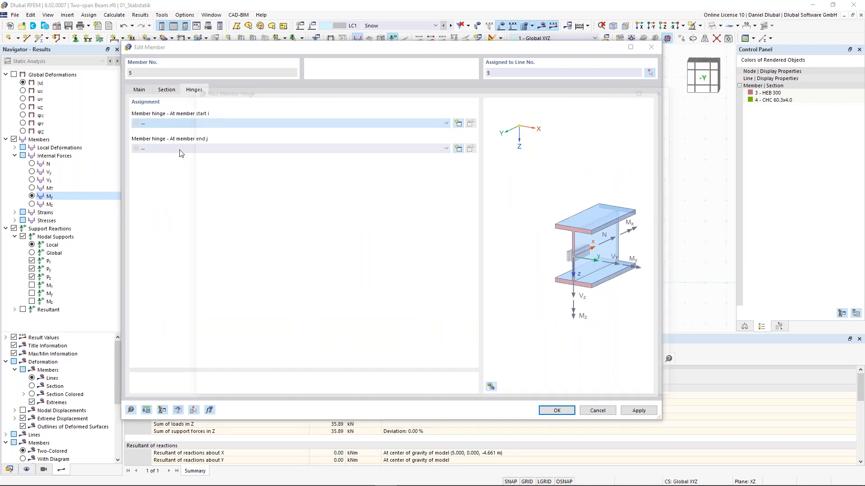
key(Escape)
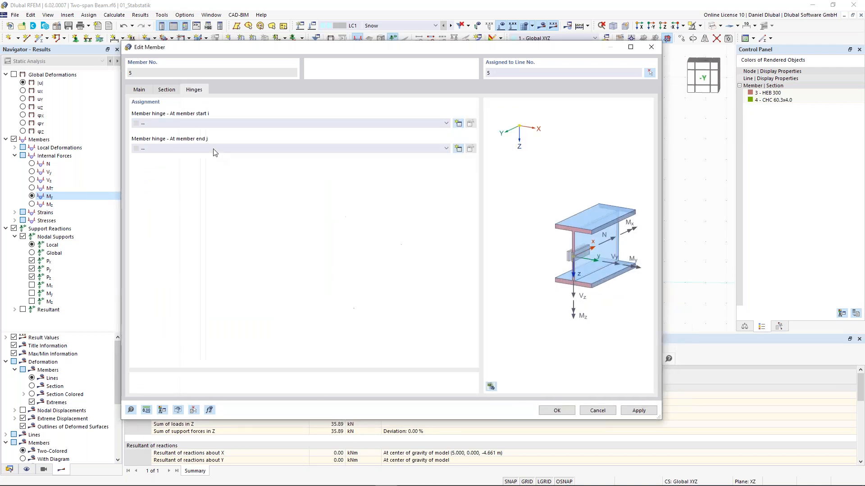
click(308, 150)
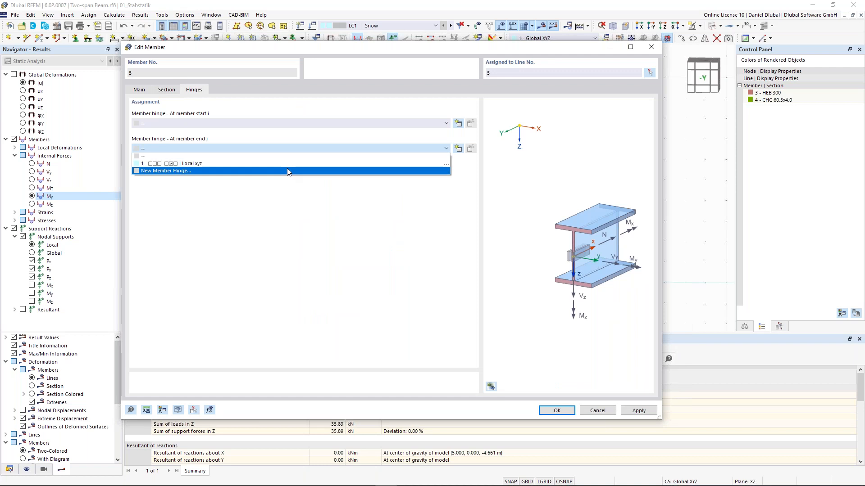
click(288, 162)
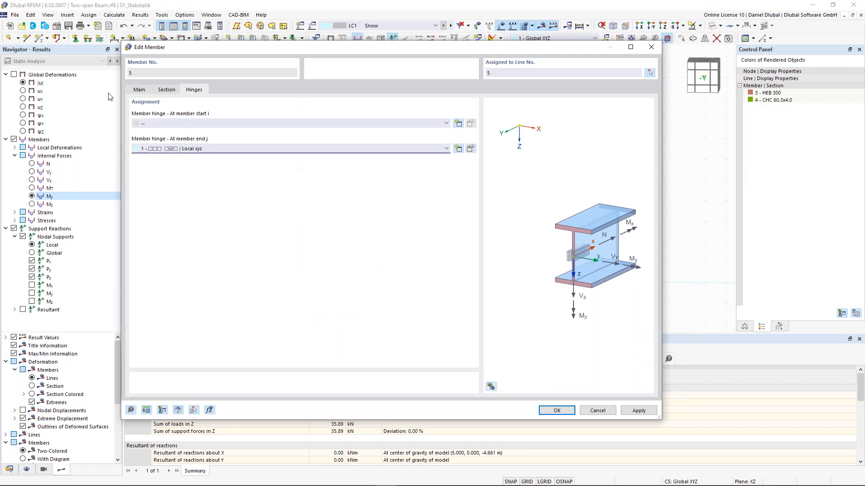
click(140, 90)
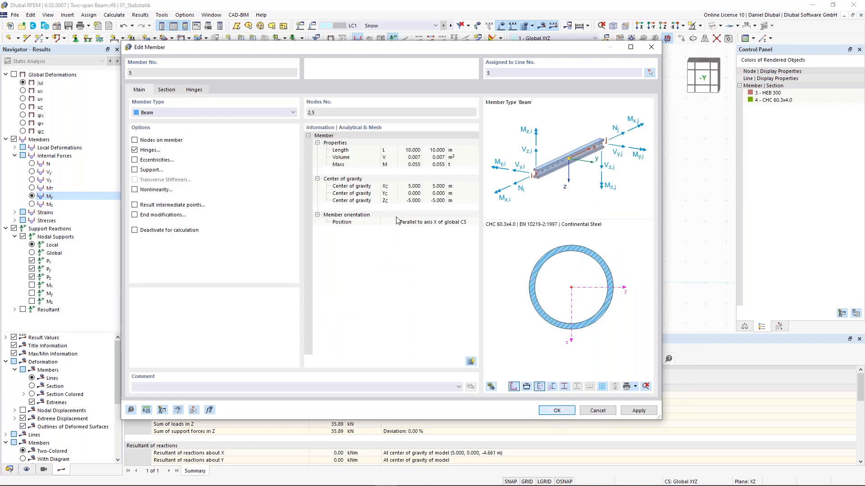
key(Return)
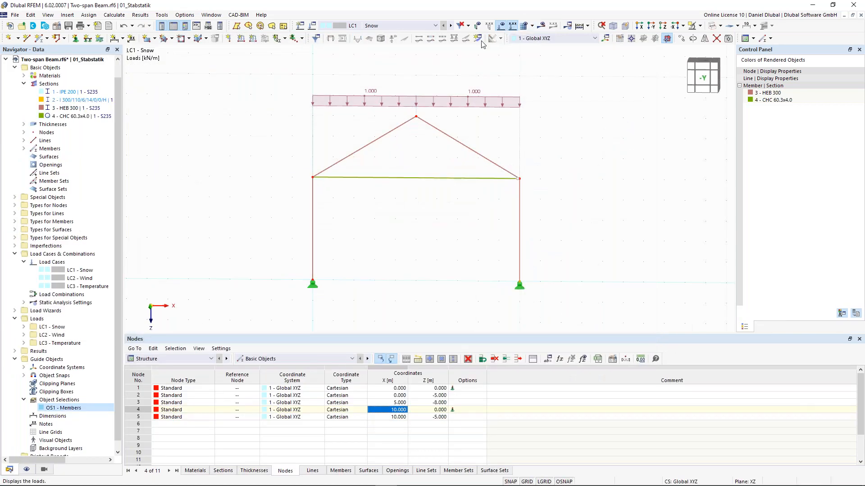
Hide the loads and assign member hinge 1 (Local xyz) at start i of the horizontal tie.
click(503, 28)
scroll(308, 177, up, 1)
scroll(308, 177, up, 1)
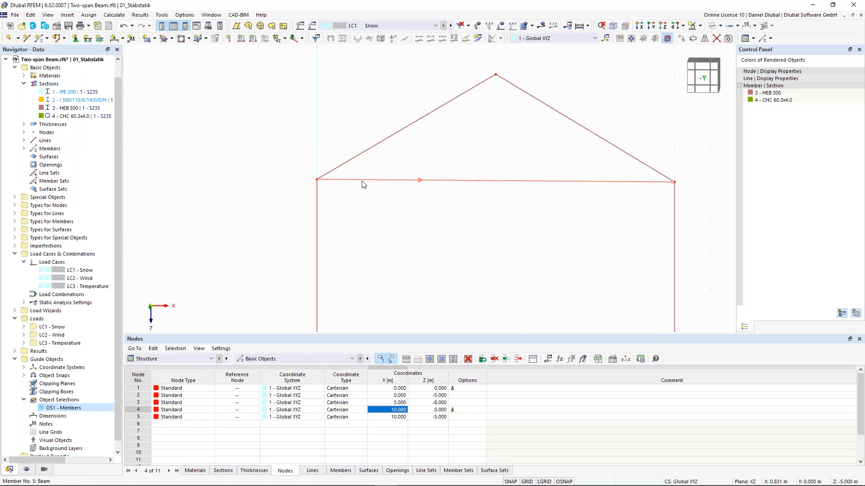
double_click(362, 182)
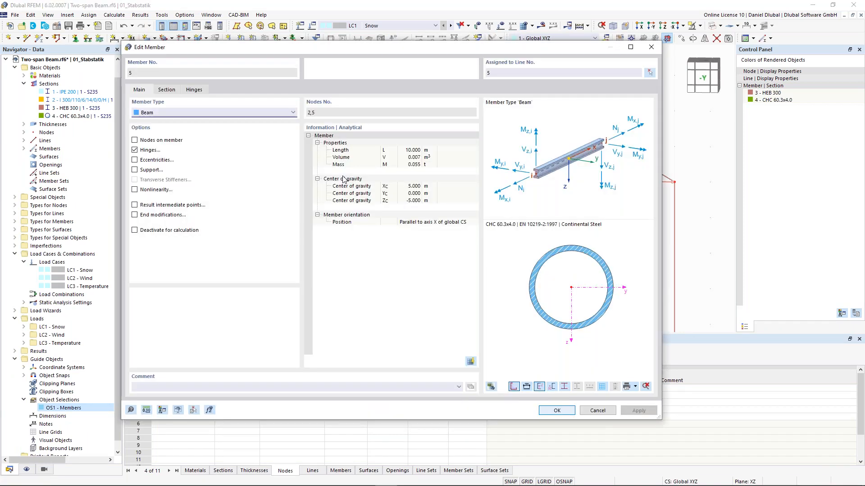
click(194, 90)
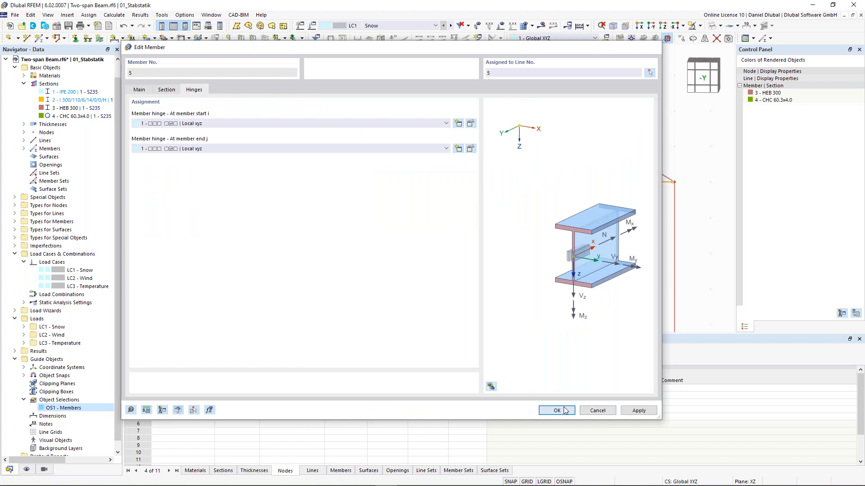
click(557, 410)
Assign member hinge 1 (Local xyz) at end j of the left column, member 1.
scroll(310, 158, up, 1)
scroll(364, 154, up, 1)
scroll(365, 153, down, 1)
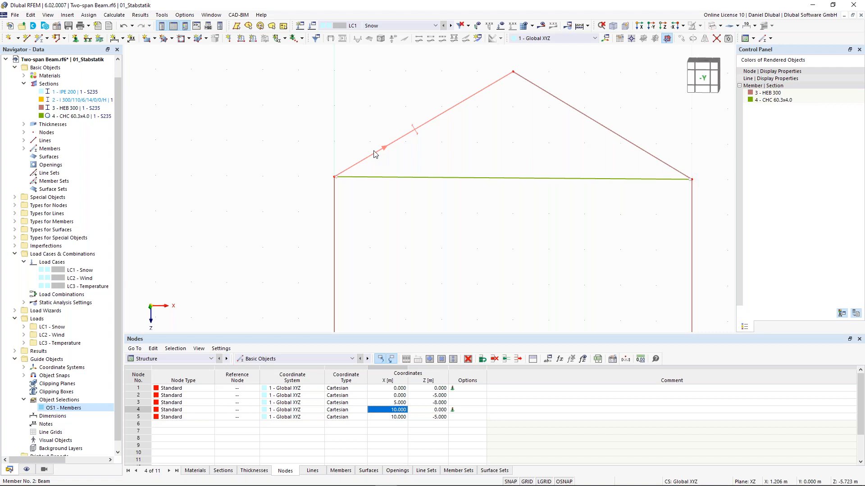
scroll(344, 162, down, 1)
scroll(339, 175, up, 4)
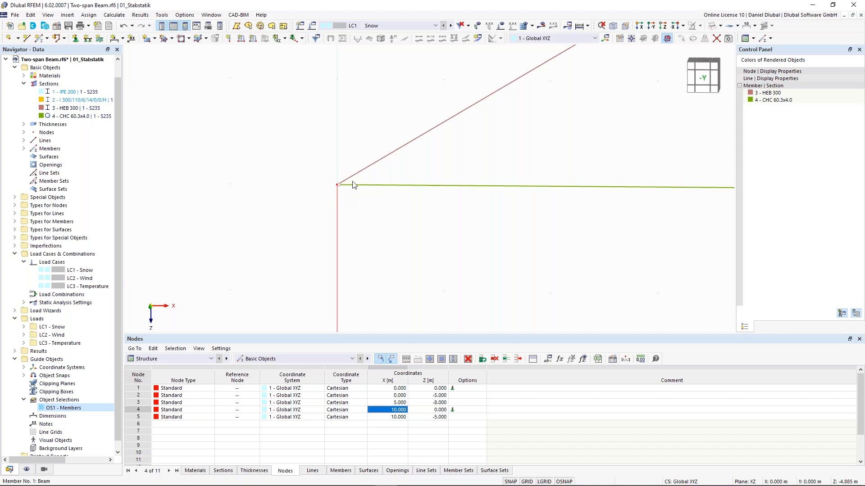
scroll(338, 202, down, 3)
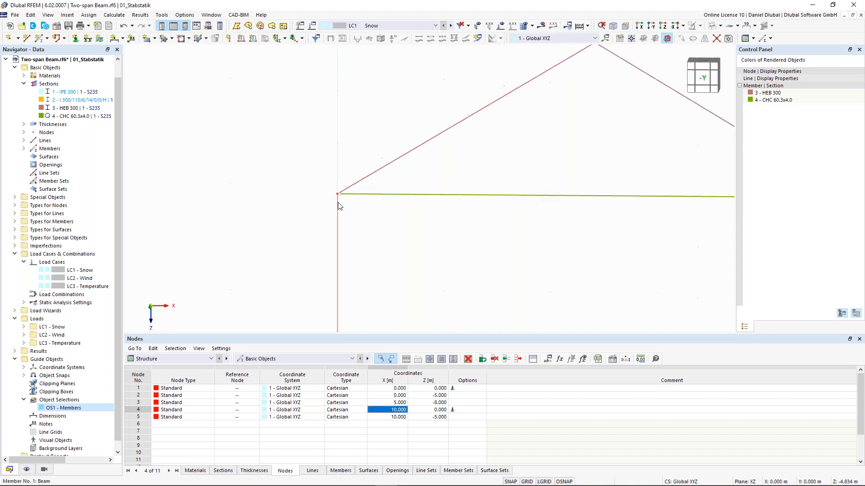
click(338, 203)
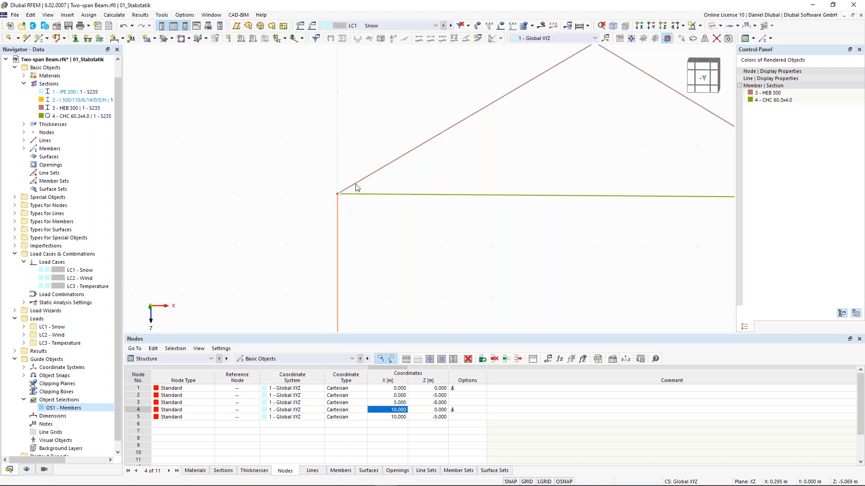
double_click(337, 205)
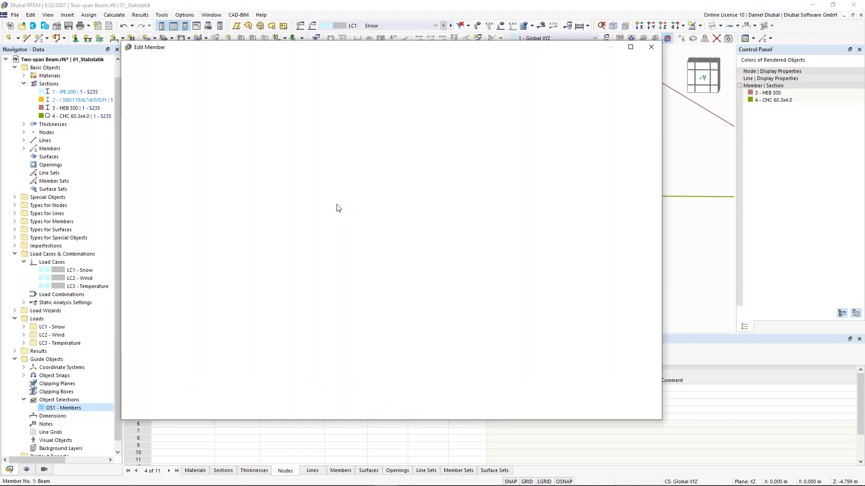
click(193, 149)
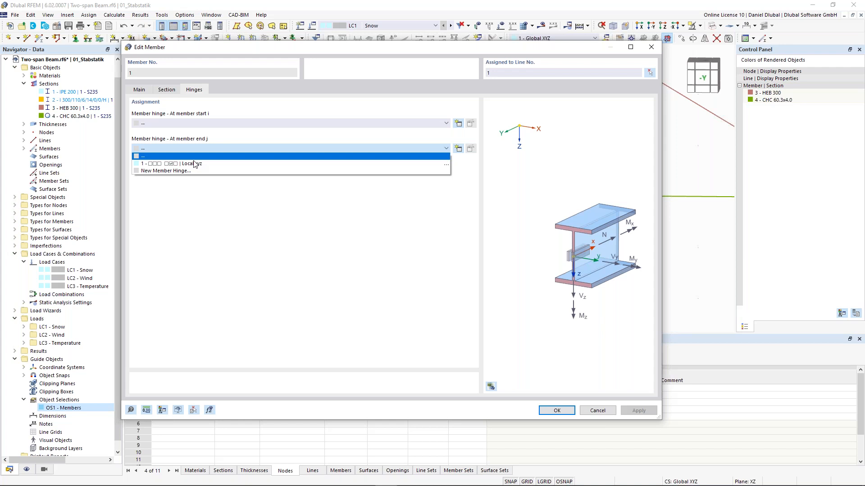
click(194, 164)
key(Return)
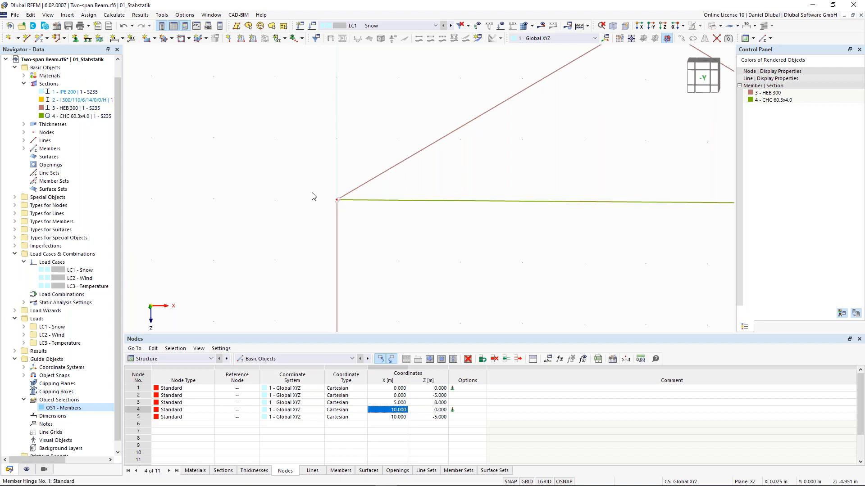
scroll(313, 195, down, 1)
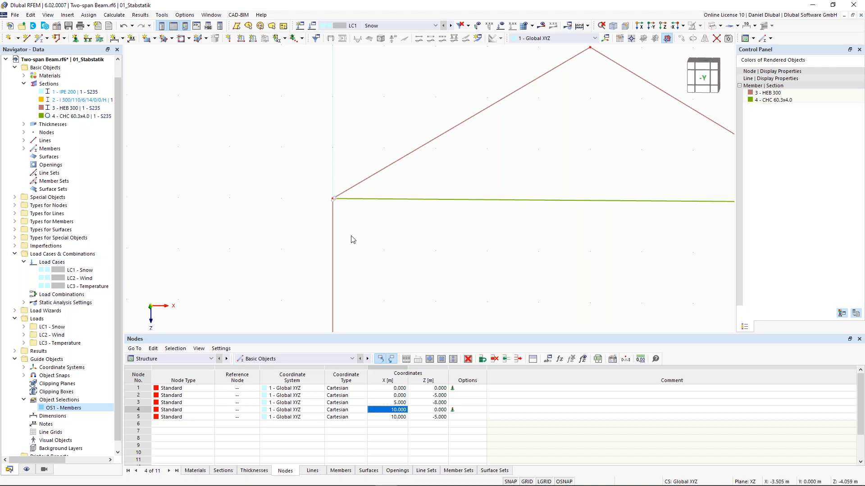
Try to calculate load case LC1 - Snow and highlight the reported calculation error's location in the model.
middle_drag(358, 159, 289, 181)
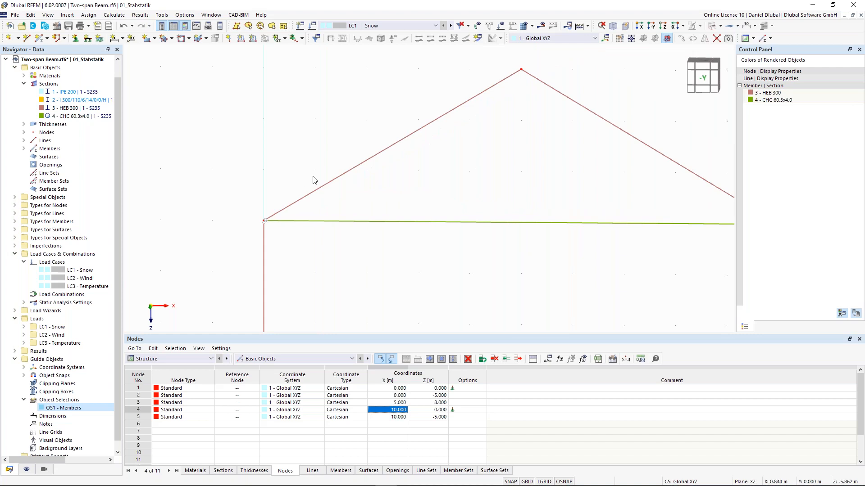
click(541, 26)
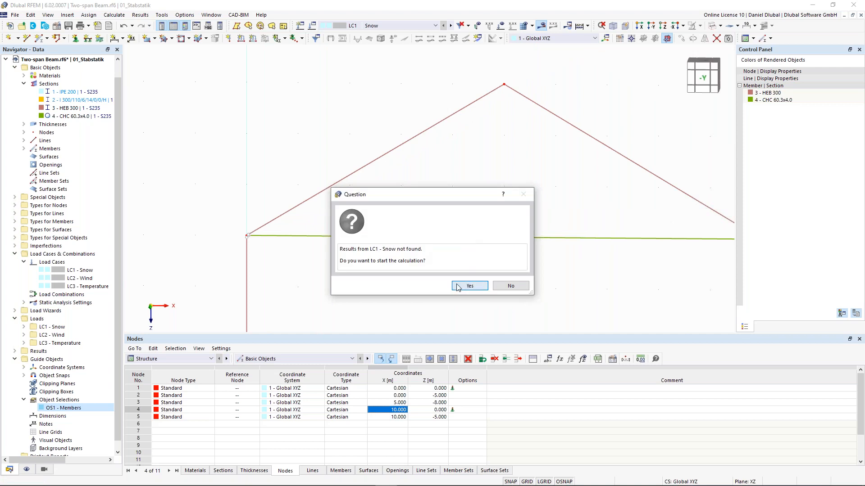
click(469, 286)
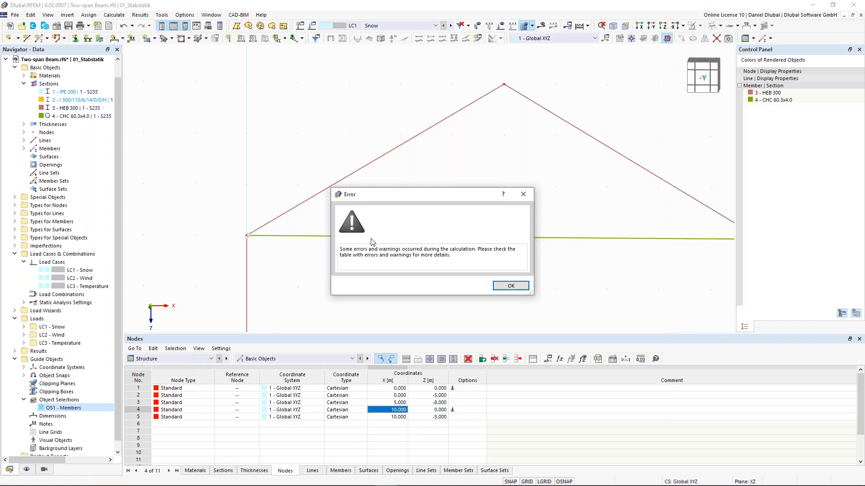
click(511, 286)
click(404, 390)
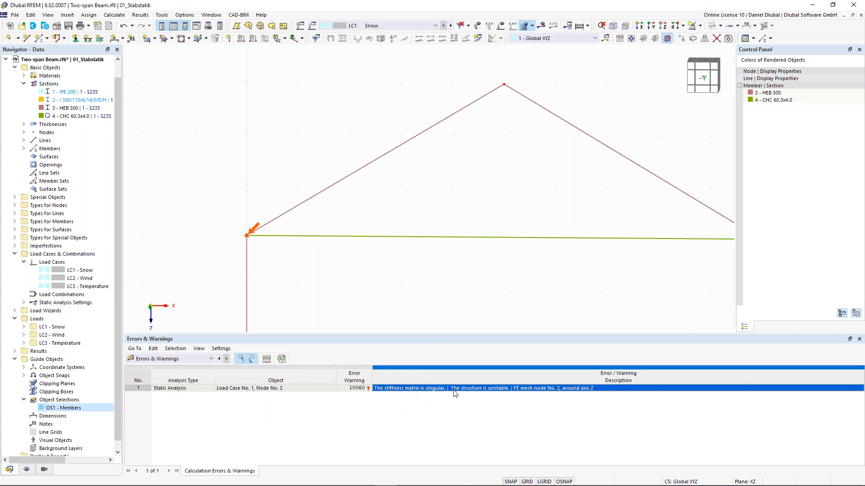
Examine how the left column, rafter and horizontal tie are hinged together at the left eave, node 2.
scroll(273, 236, up, 2)
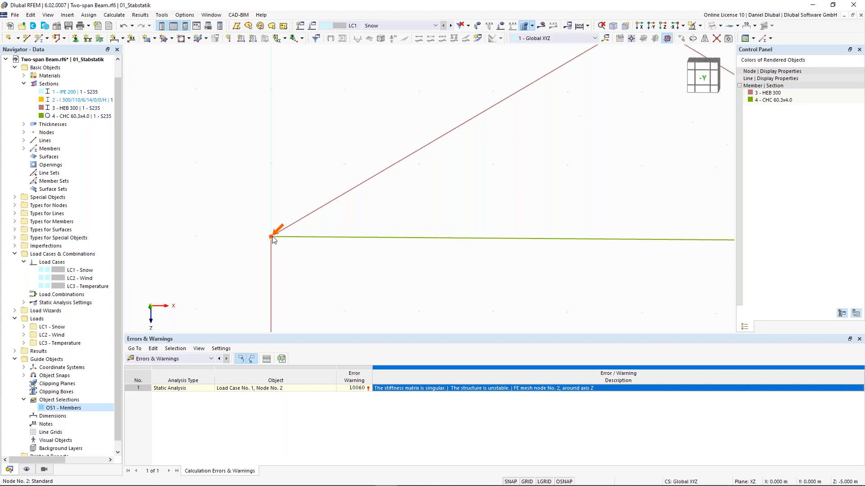
scroll(272, 237, down, 2)
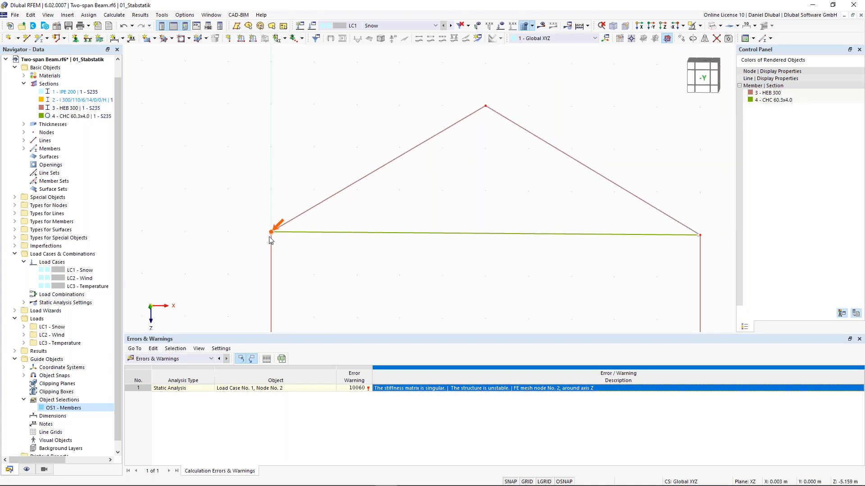
middle_drag(279, 197, 298, 193)
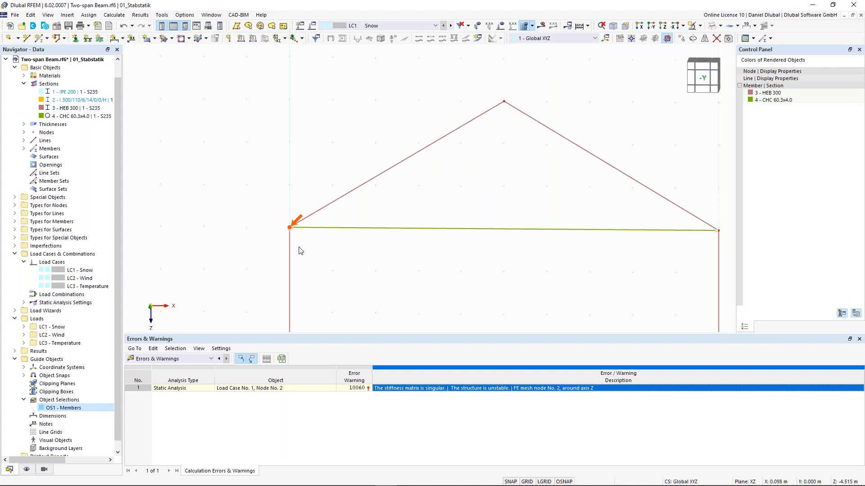
scroll(234, 216, up, 2)
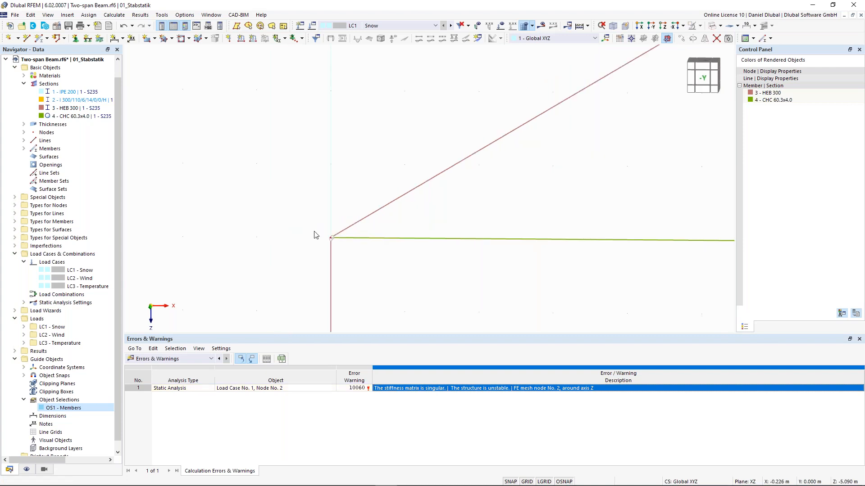
middle_drag(299, 228, 284, 214)
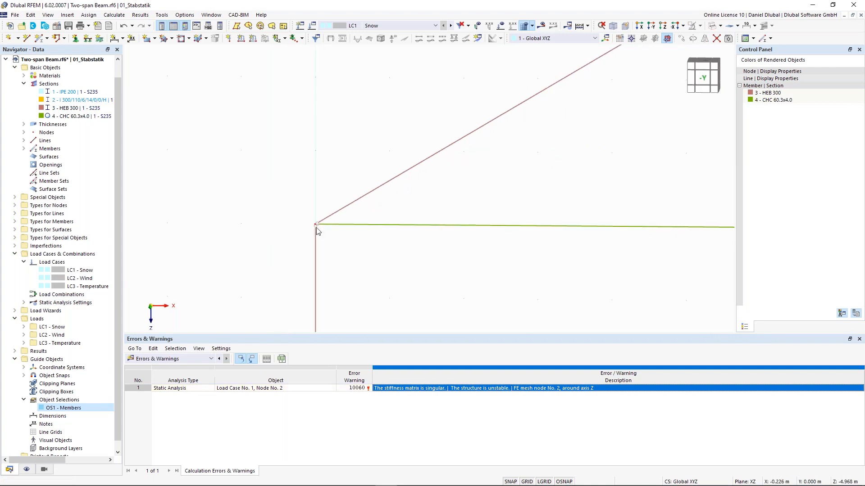
mouse_move(317, 229)
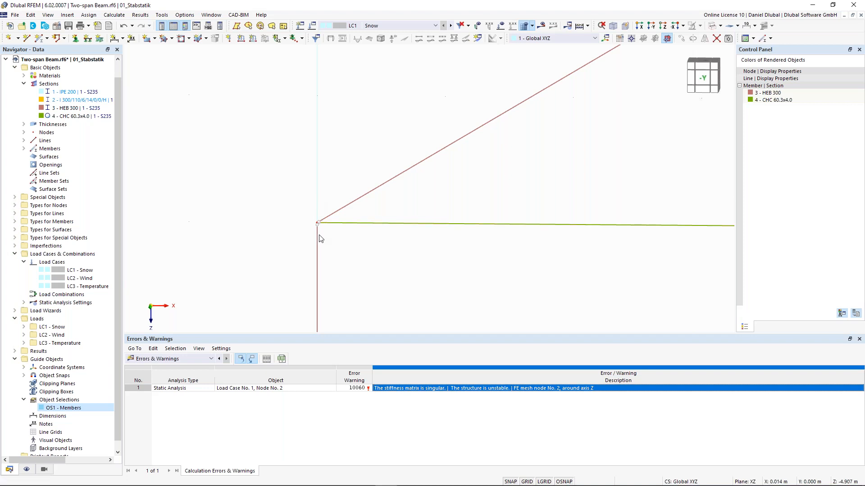
scroll(324, 202, down, 2)
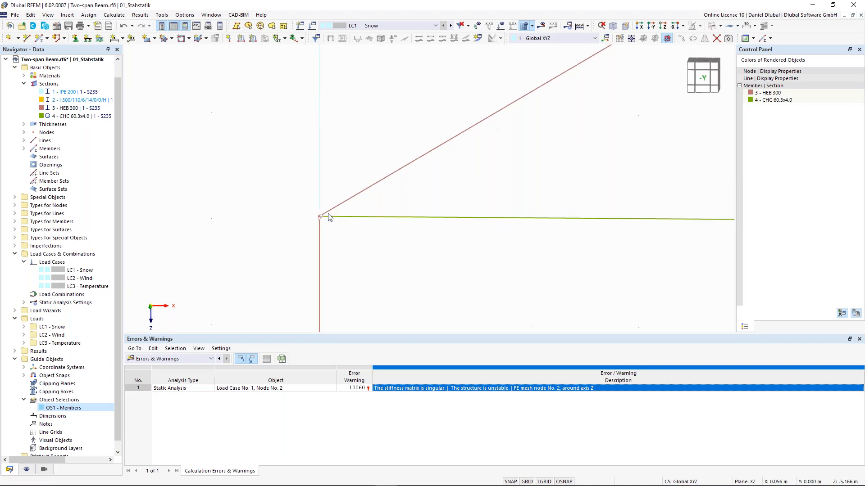
scroll(318, 229, up, 1)
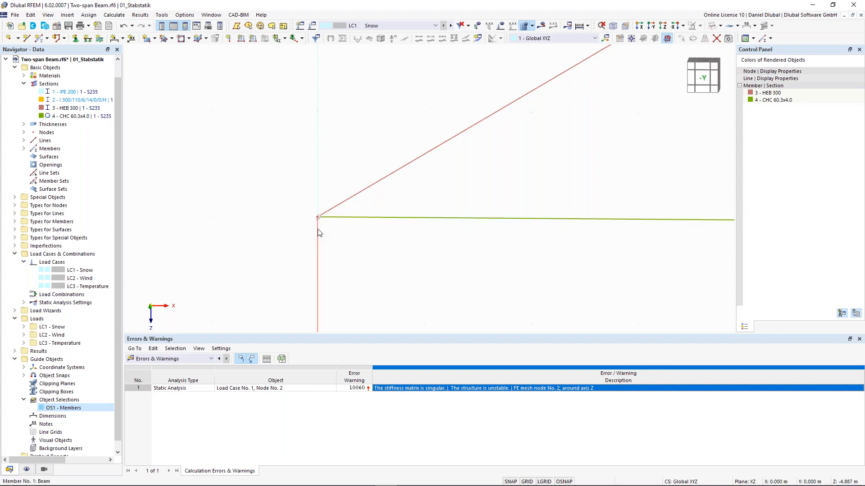
Remove the member hinge from end j of the left column, member 1.
double_click(317, 230)
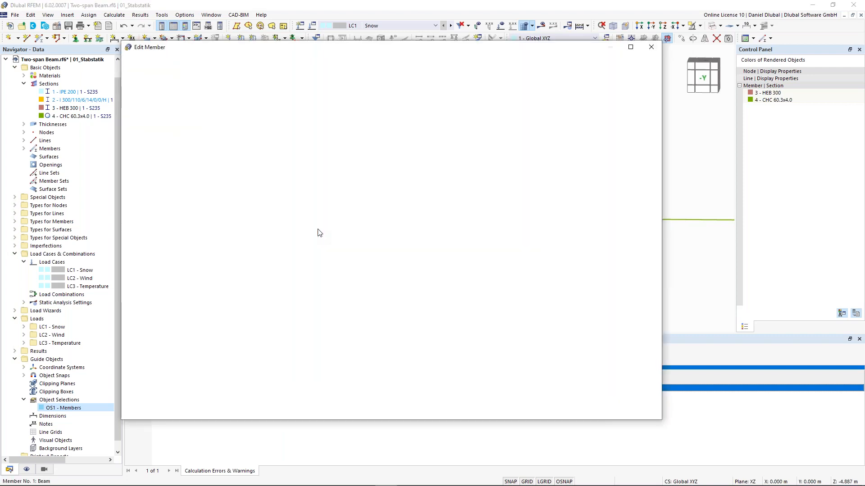
click(184, 115)
click(158, 113)
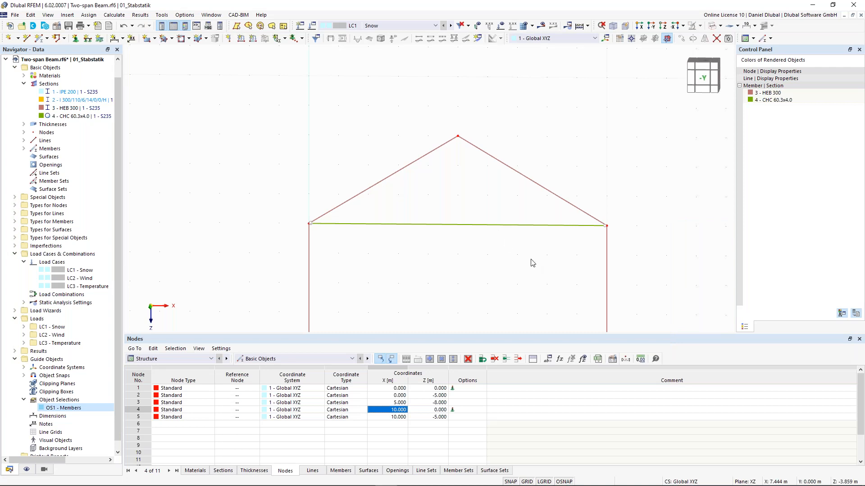
Change the nodal support at both column bases, nodes 1 and 4, from Hinged to a fixed support.
drag(536, 251, 402, 125)
scroll(417, 262, down, 1)
middle_drag(417, 261, 395, 128)
scroll(313, 228, up, 1)
click(300, 230)
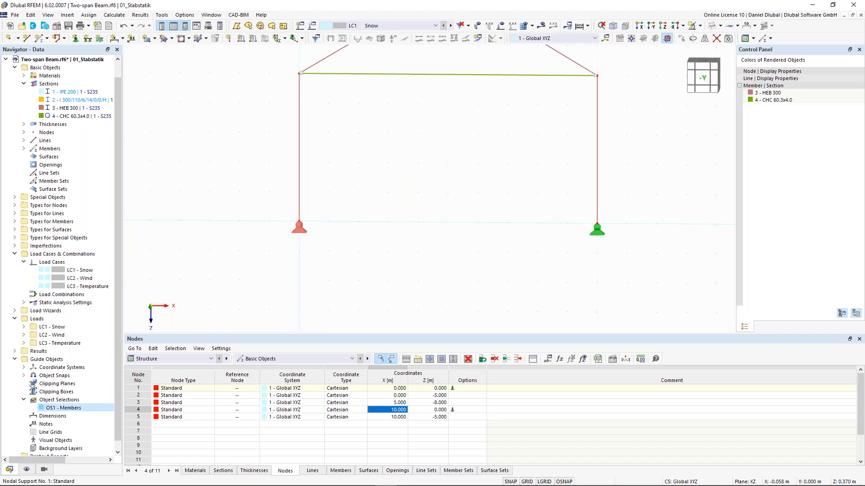
ctrl+click(597, 231)
double_click(597, 230)
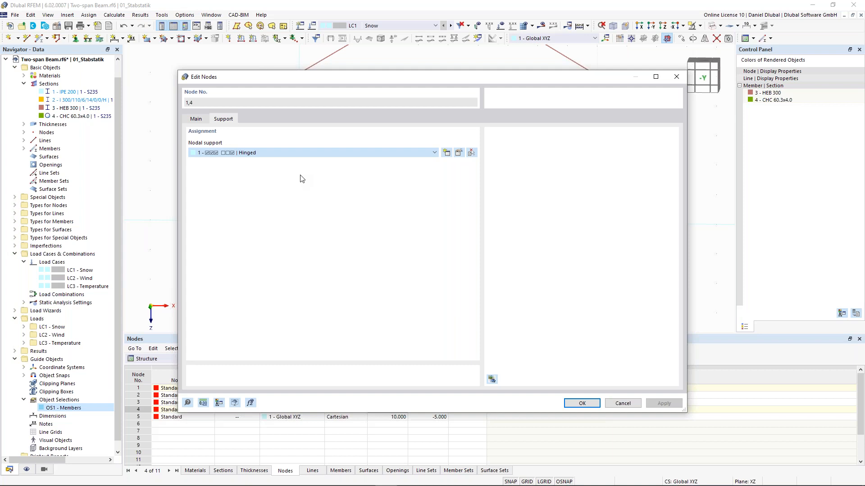
key(Return)
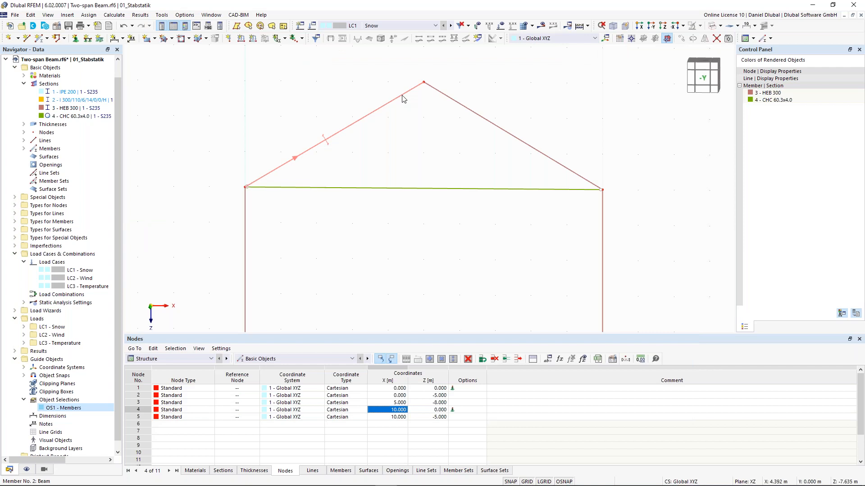
Assign member hinge 1 (Local xyz) at end j of the left rafter, member 2, and save the member.
double_click(403, 99)
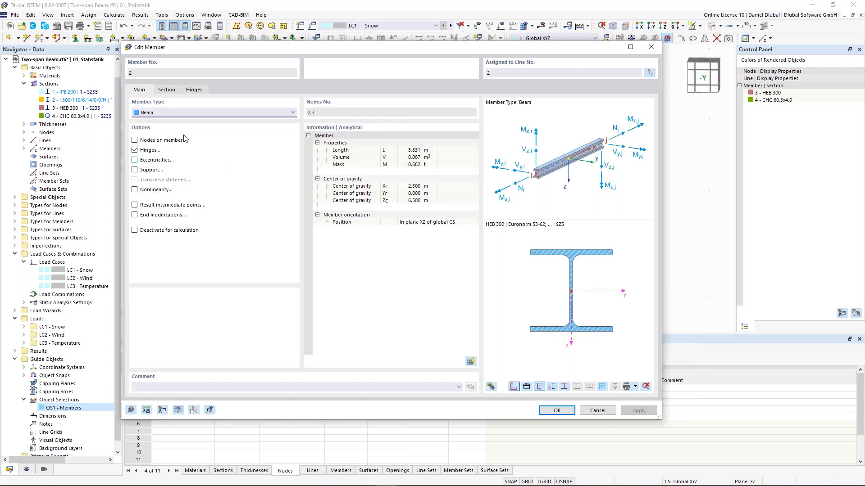
click(166, 89)
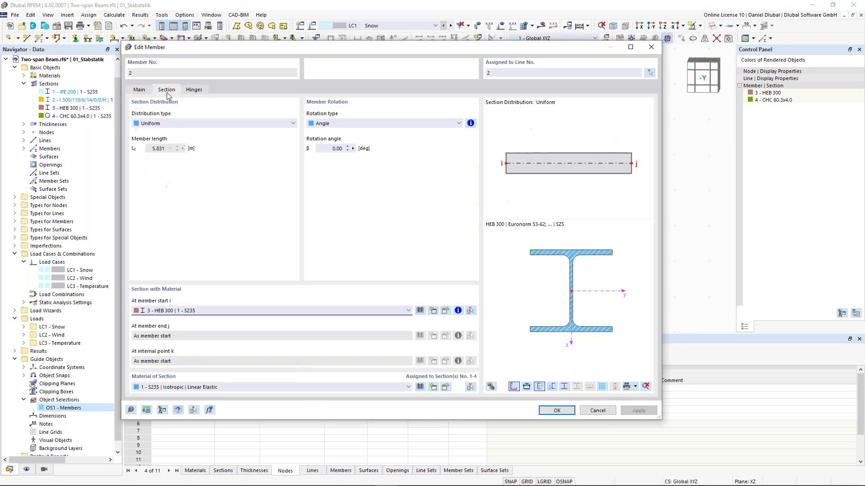
click(139, 89)
click(194, 92)
click(212, 148)
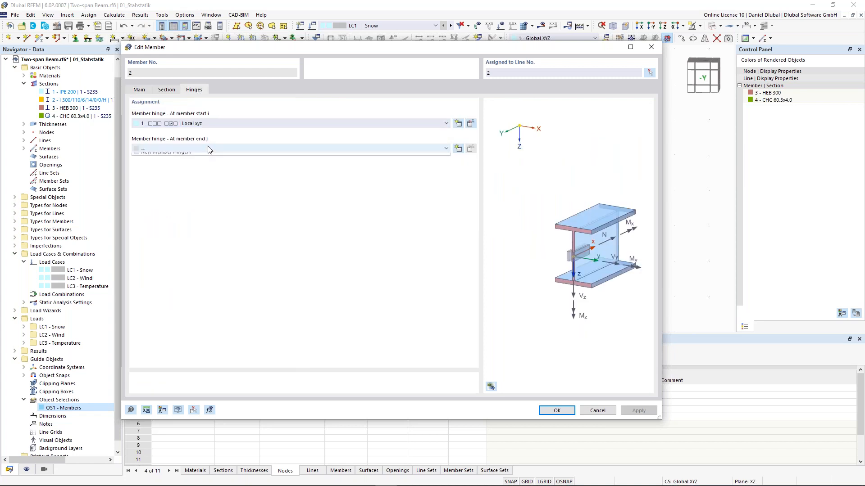
click(212, 166)
click(556, 411)
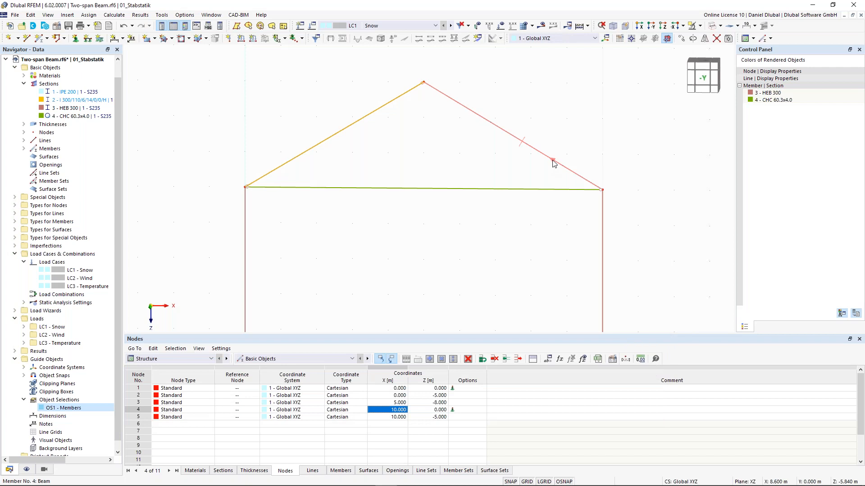
Assign member hinge 1 (Local xyz) at start i of the right rafter, member 4, and save the member.
double_click(360, 192)
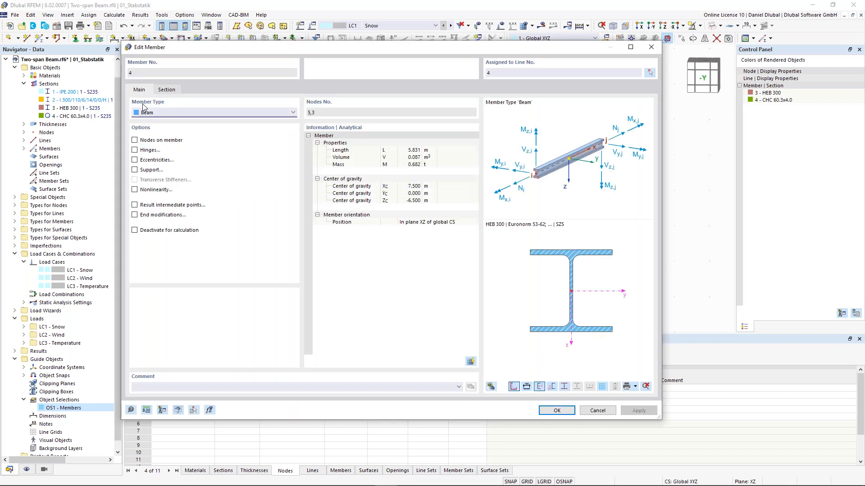
click(193, 91)
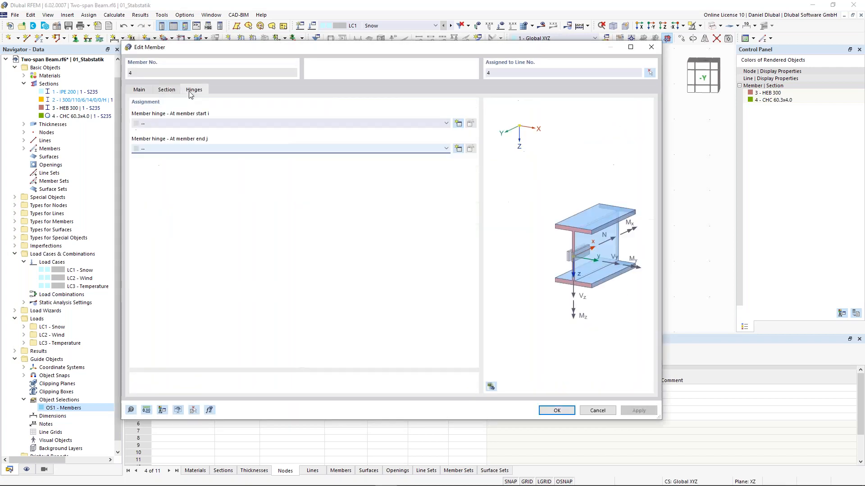
click(180, 124)
click(180, 136)
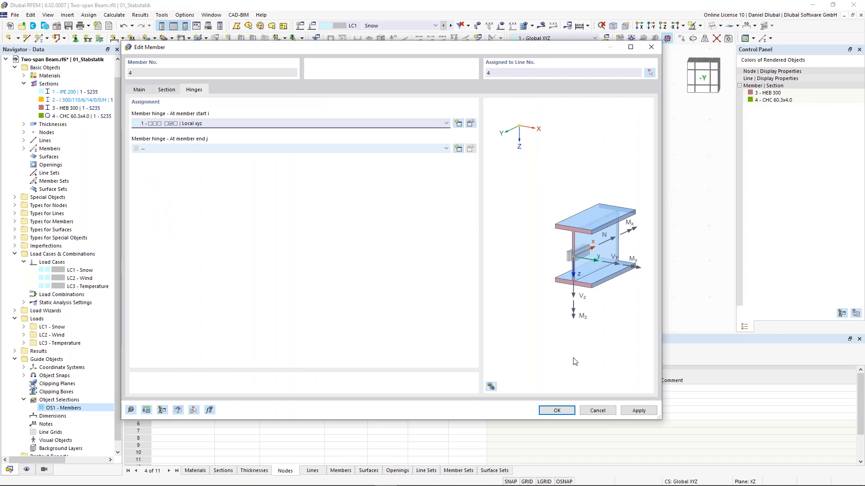
click(564, 412)
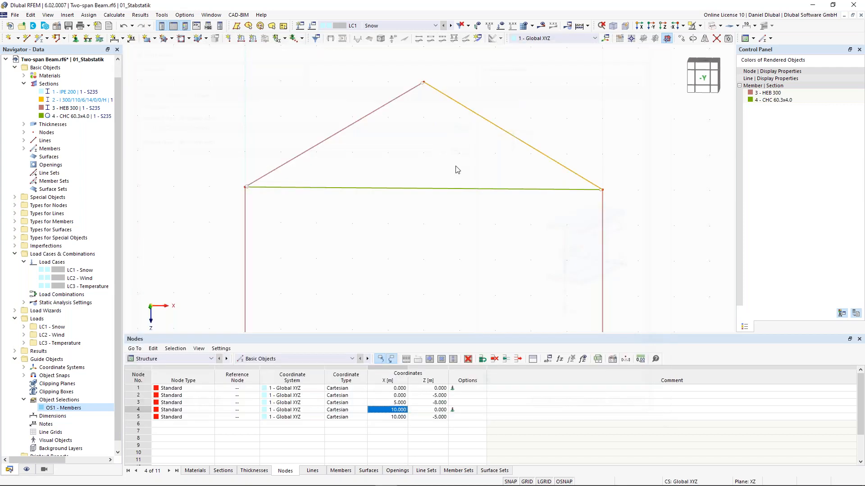
Calculate load case LC1 - Snow and display the results of the whole frame.
scroll(400, 167, down, 2)
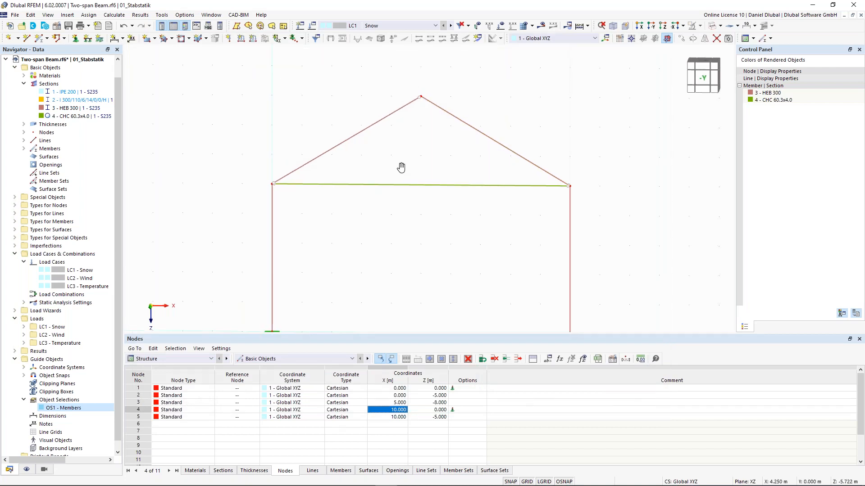
middle_drag(401, 168, 403, 173)
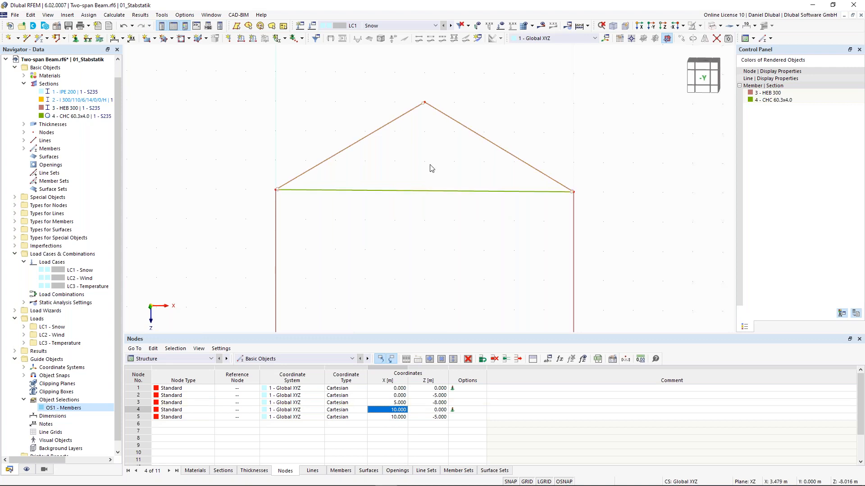
middle_drag(439, 184, 436, 151)
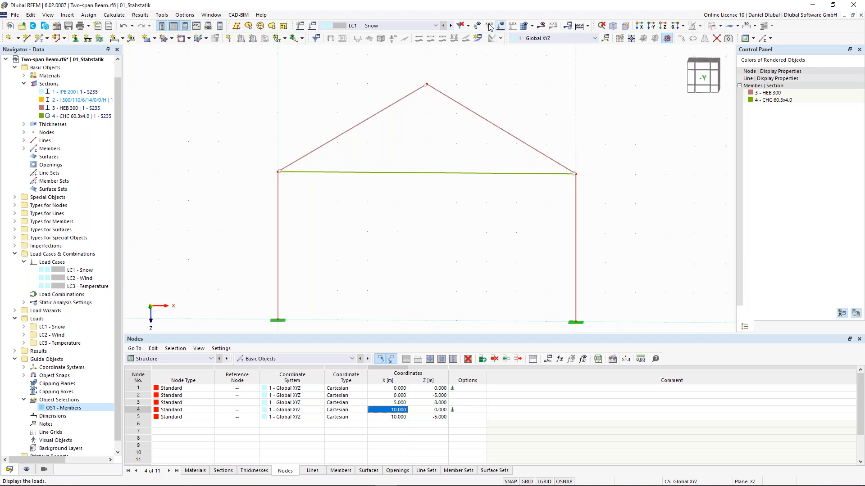
click(541, 25)
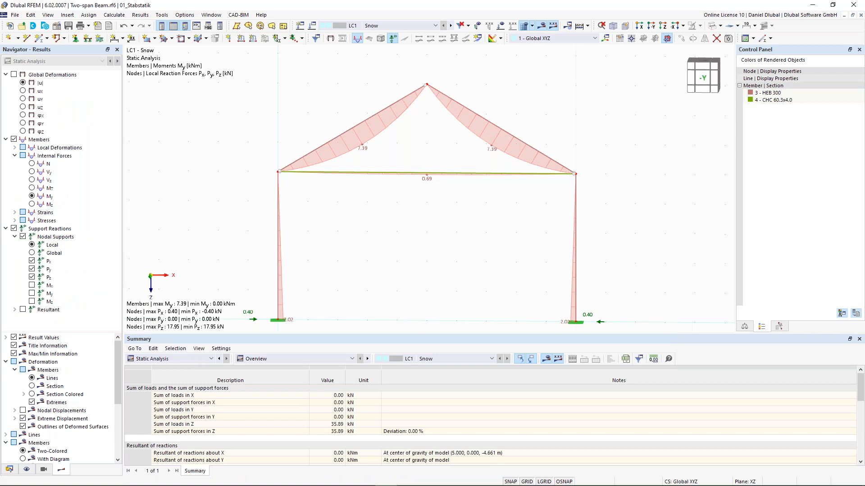
Examine the My moment diagram at the ridge, eaves, horizontal tie and column bases for LC1 - Snow.
scroll(419, 128, up, 2)
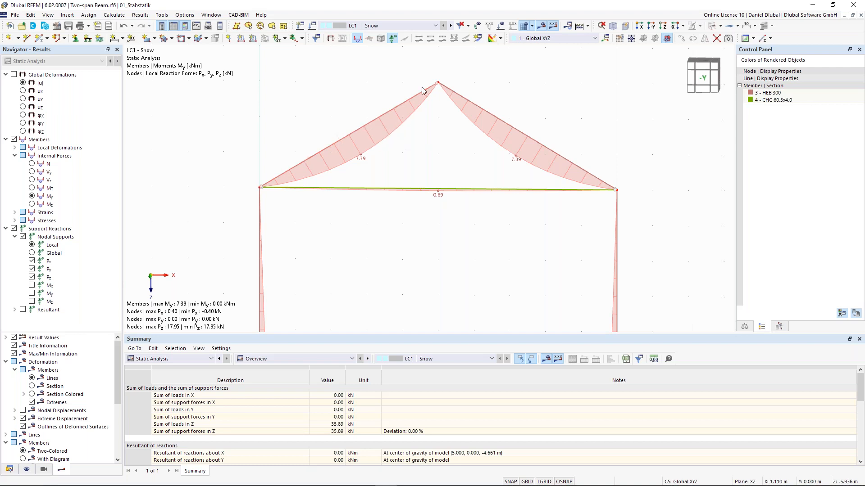
scroll(424, 86, up, 1)
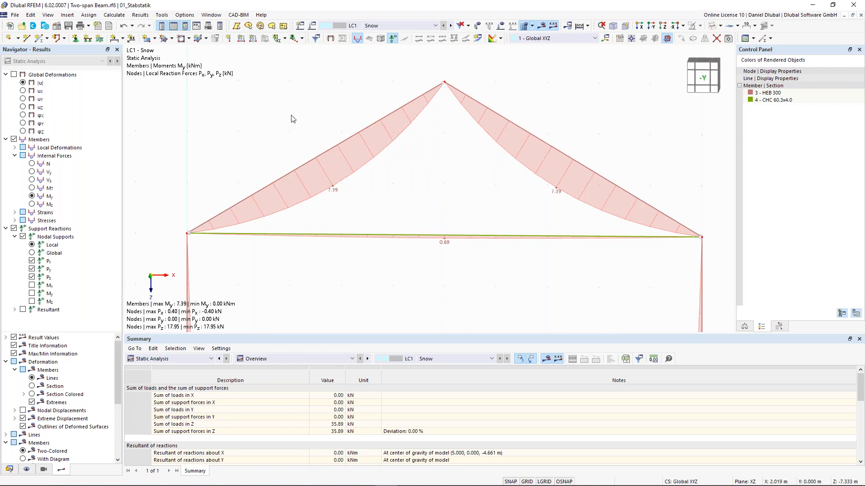
scroll(293, 112, down, 1)
middle_drag(352, 70, 368, 59)
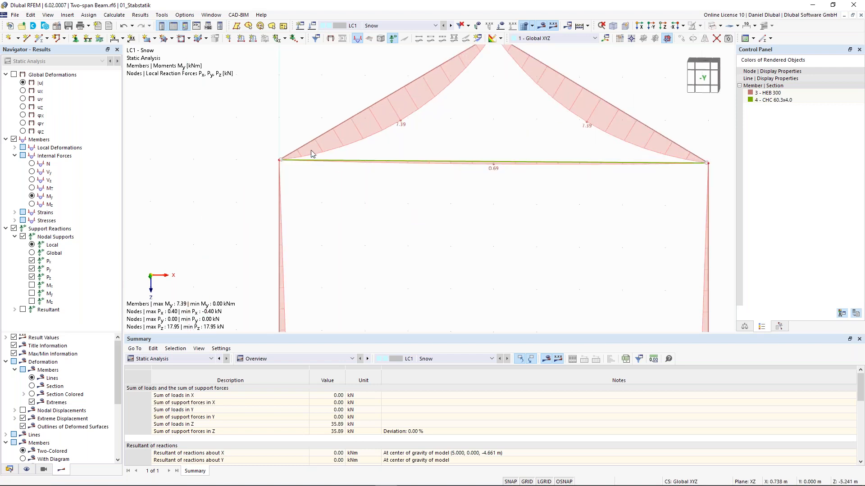
scroll(504, 141, down, 1)
middle_drag(502, 135, 414, 166)
scroll(398, 170, down, 2)
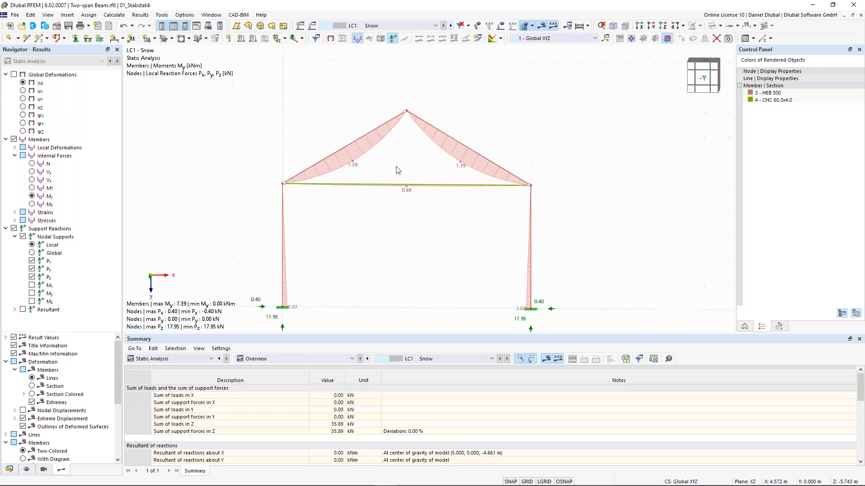
middle_drag(396, 167, 415, 147)
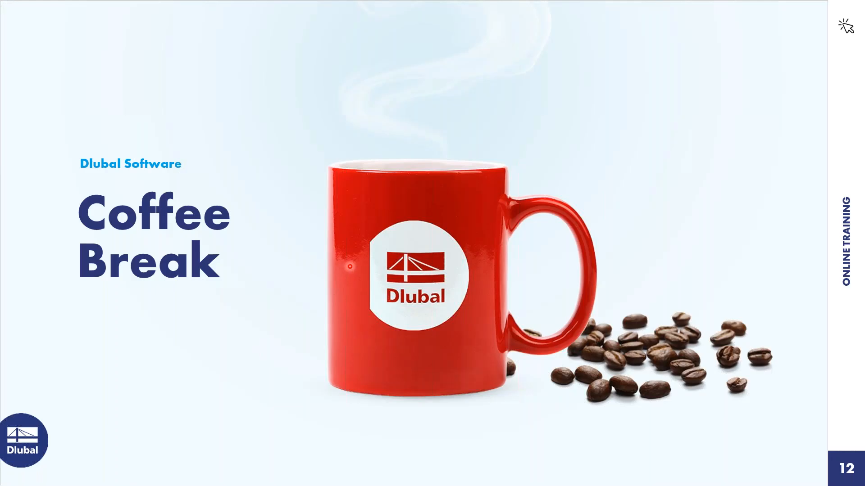
key(Right)
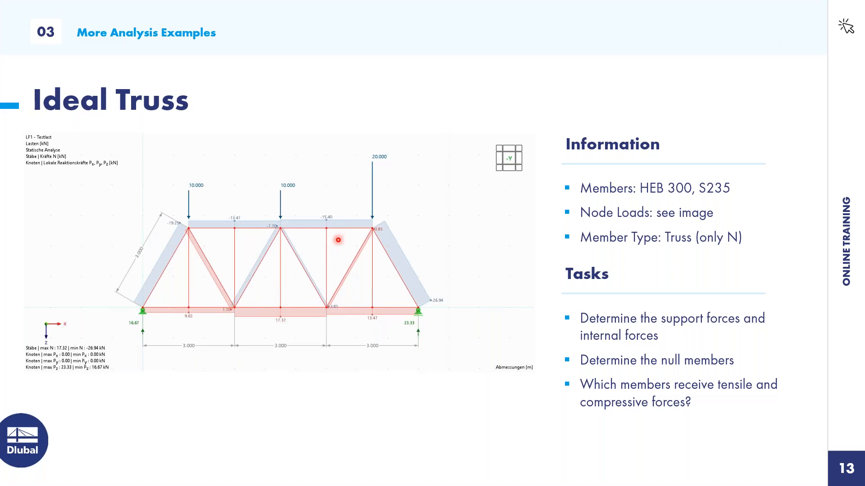
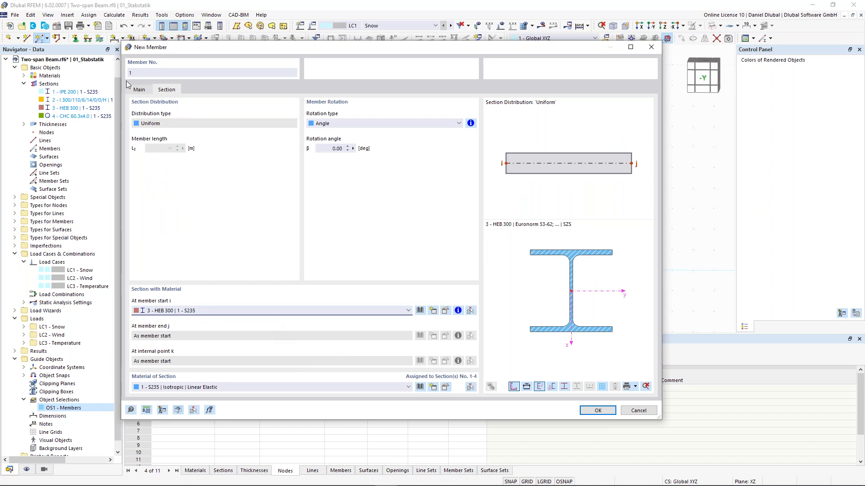
click(139, 90)
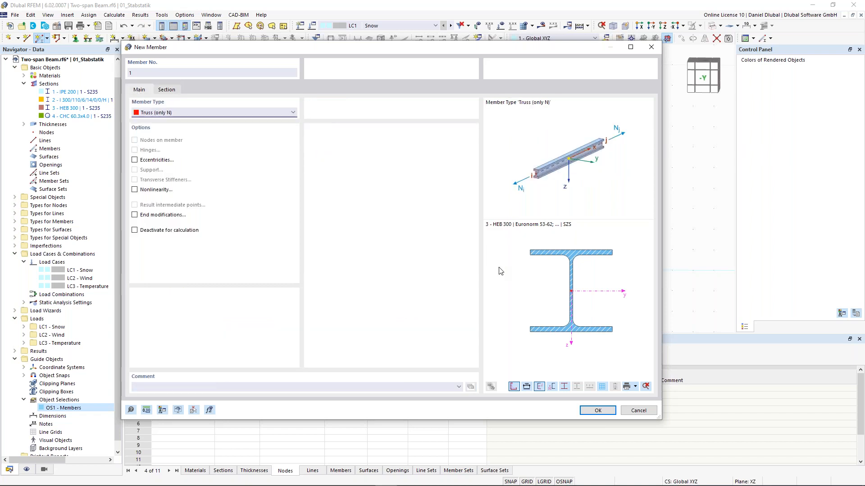
click(598, 410)
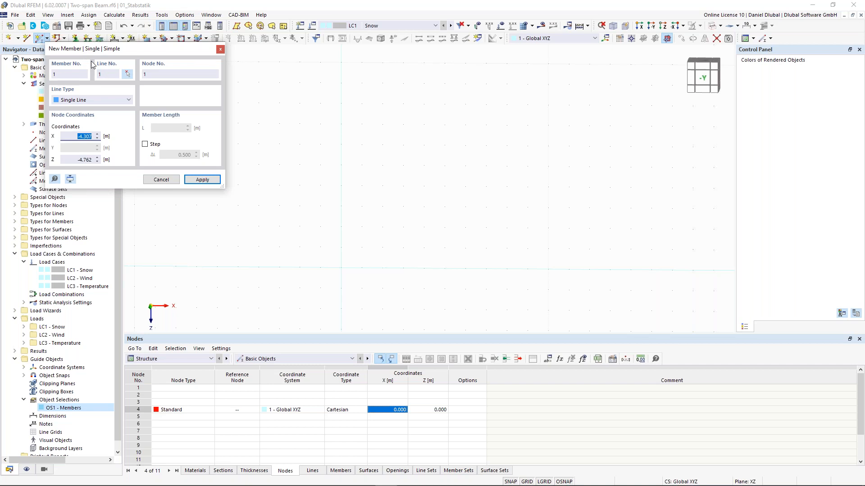
click(161, 180)
Set up a general single beam member with section 3 - HEB 300 and a defined length of 3 m.
click(47, 40)
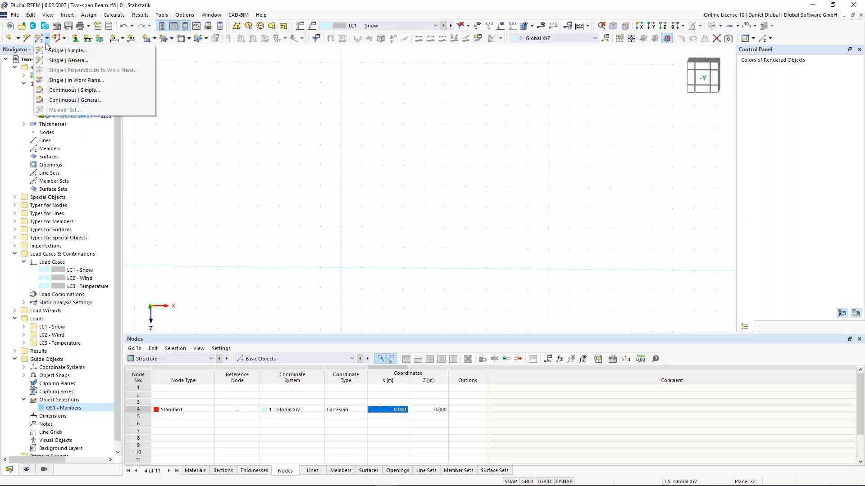
click(68, 52)
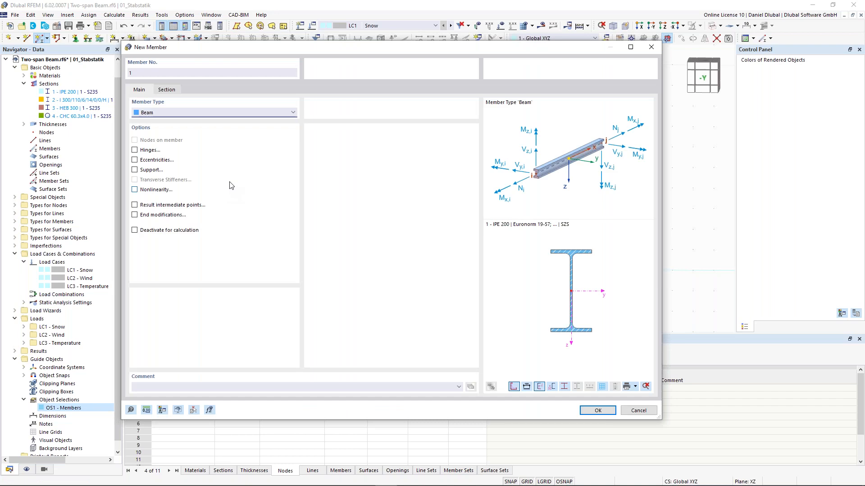
click(166, 90)
click(220, 310)
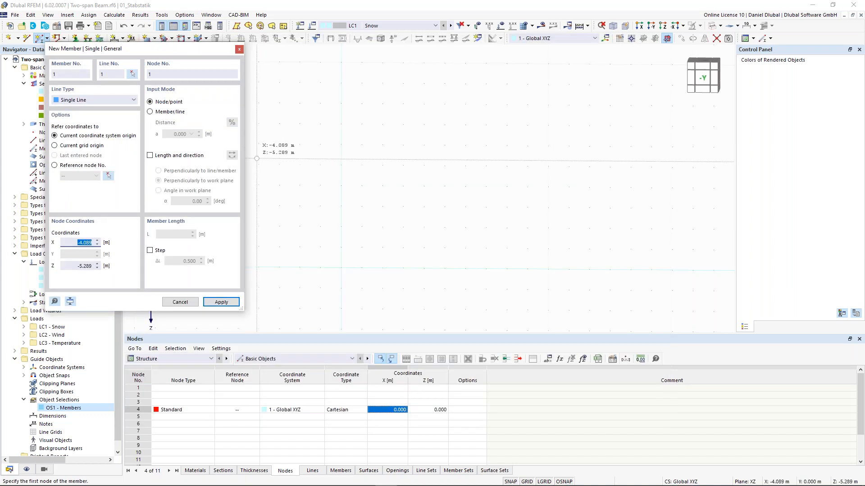
click(150, 155)
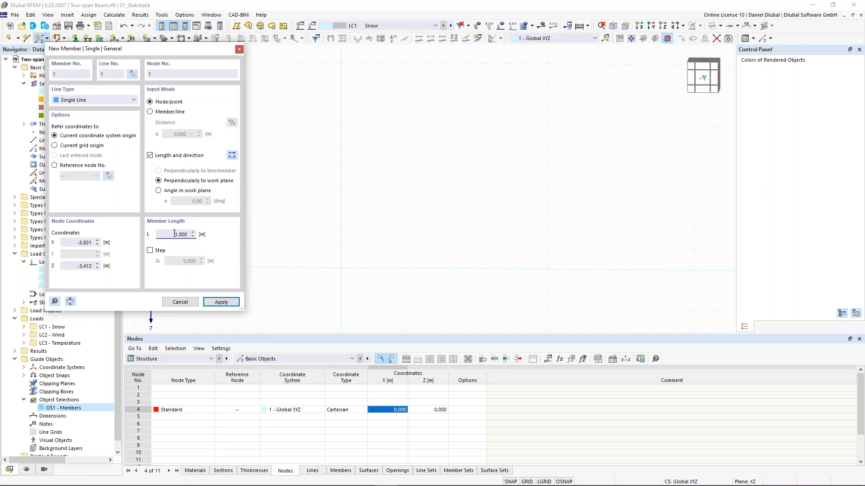
text(3)
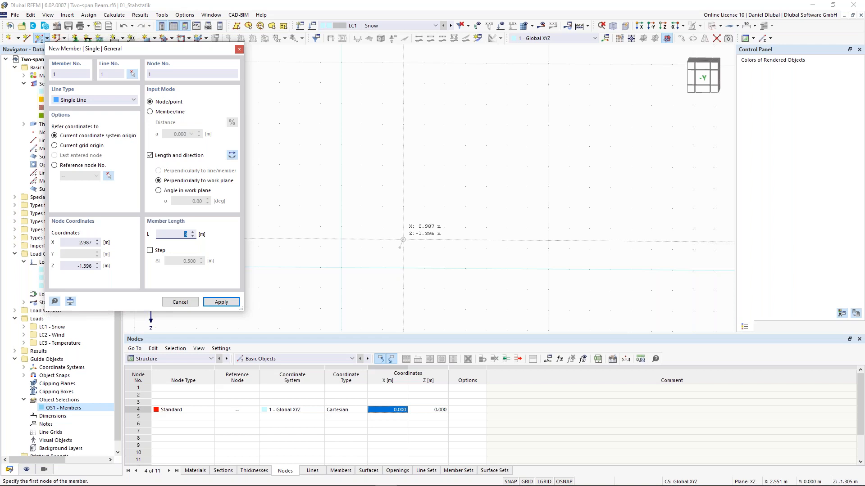
Set the member's angle in the work plane to -30° and place the 3 m member from the origin as the first diagonal.
click(232, 155)
scroll(324, 240, up, 1)
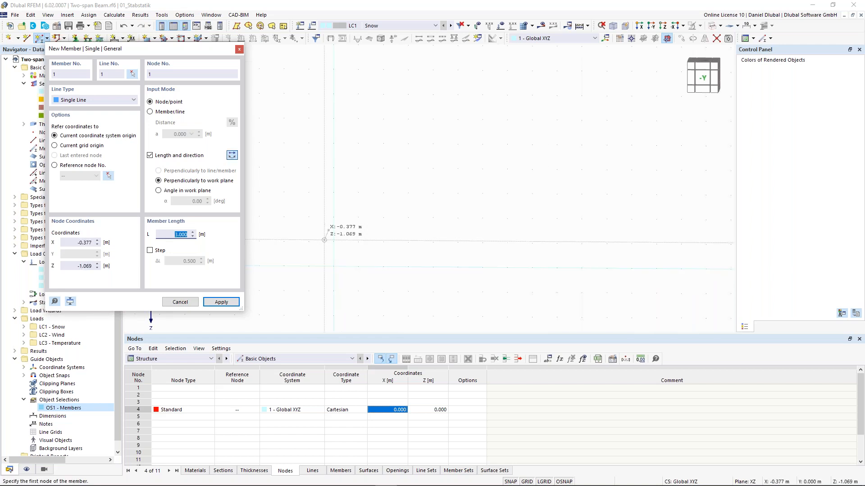
click(182, 193)
drag(190, 203, 208, 203)
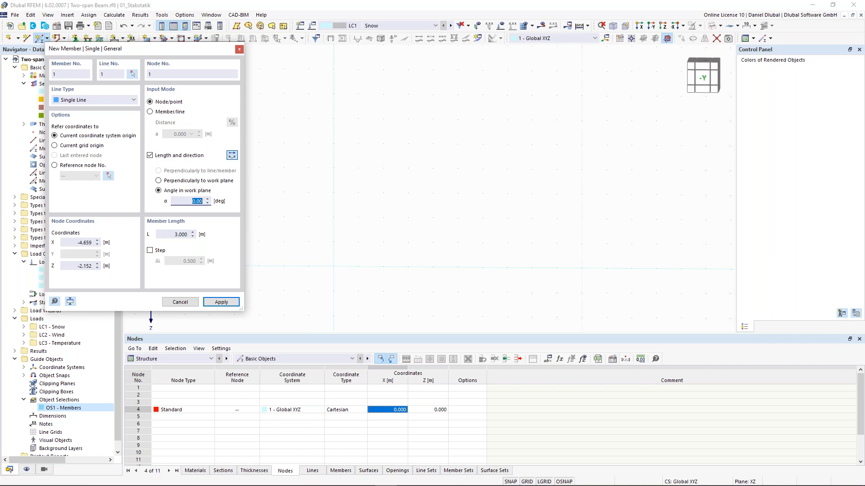
text(30)
key(Tab)
click(190, 201)
text(-)
key(Tab)
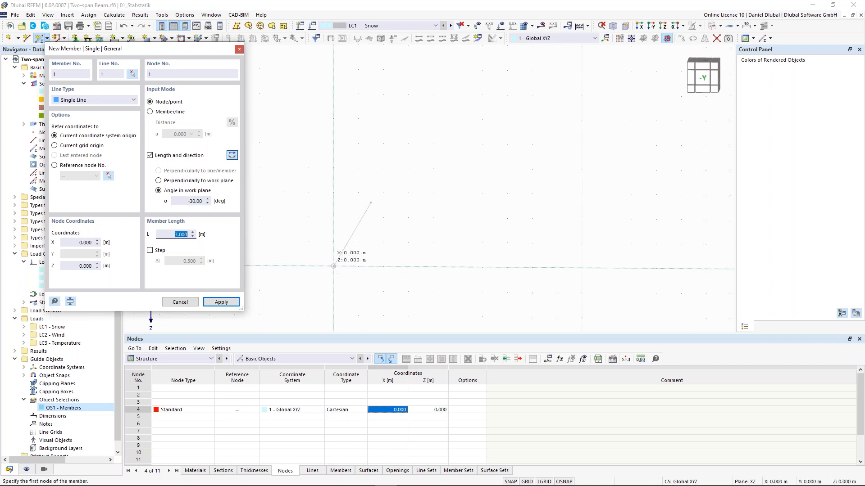
click(333, 266)
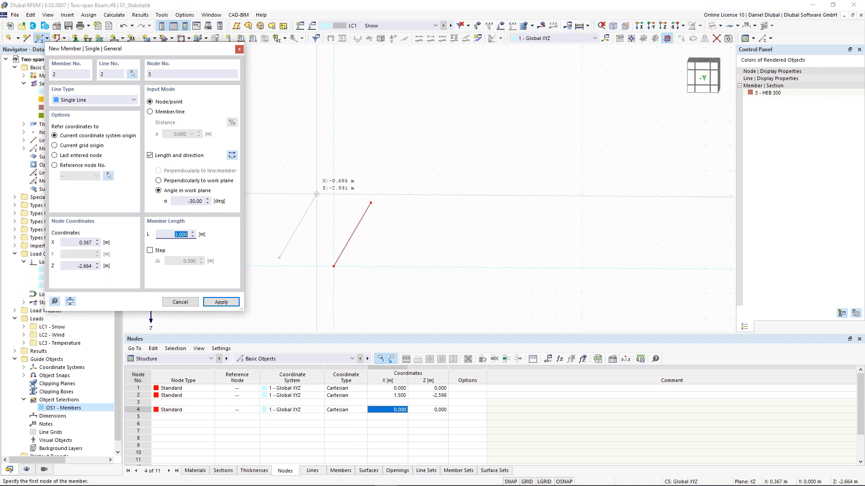
Complete the triangle with a 3 m HEB 300 diagonal down to X 3.000, Z 0.000 and a bottom chord member from the origin.
key(Return)
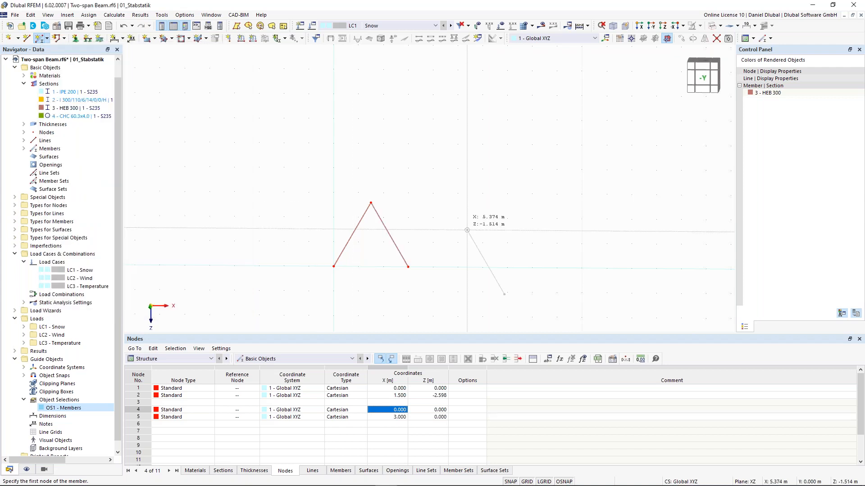
click(59, 50)
click(351, 237)
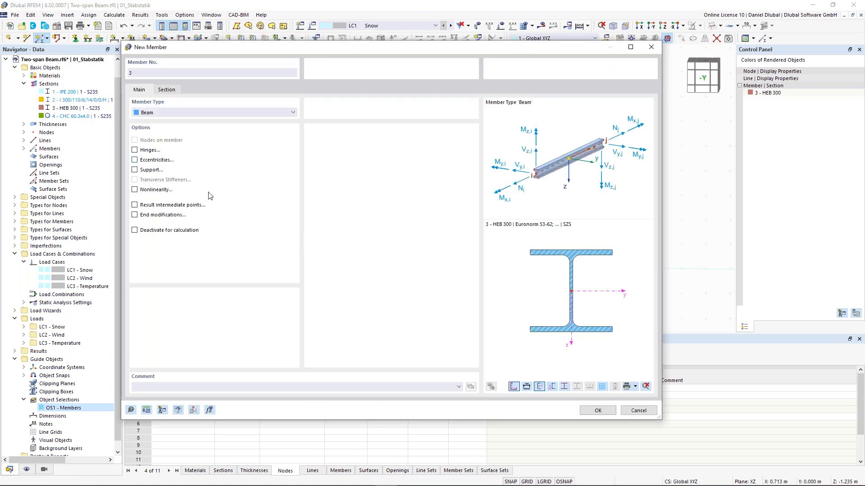
click(597, 411)
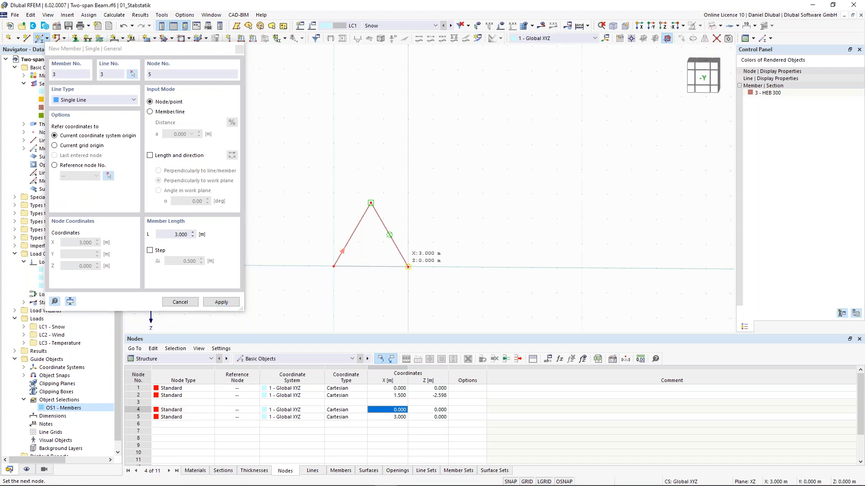
click(408, 266)
key(Escape)
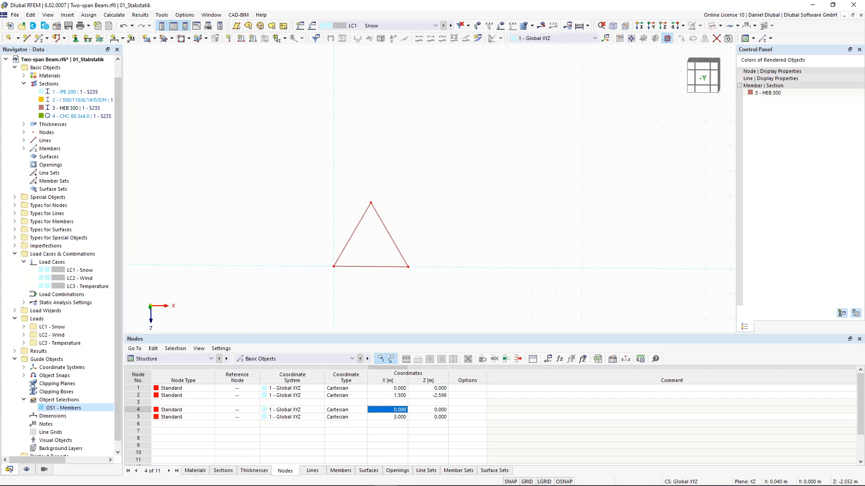
Copy the triangle twice along X at 3 m spacing to form three adjoining triangles.
drag(464, 298, 470, 313)
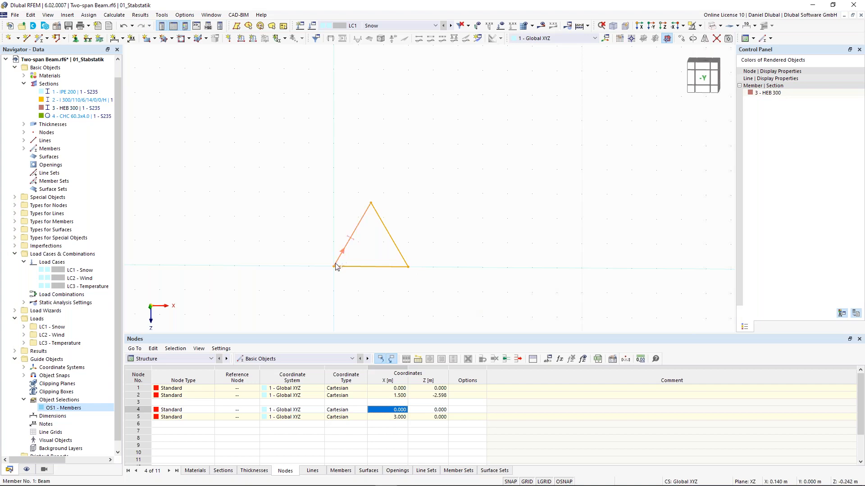
drag(333, 269, 409, 267)
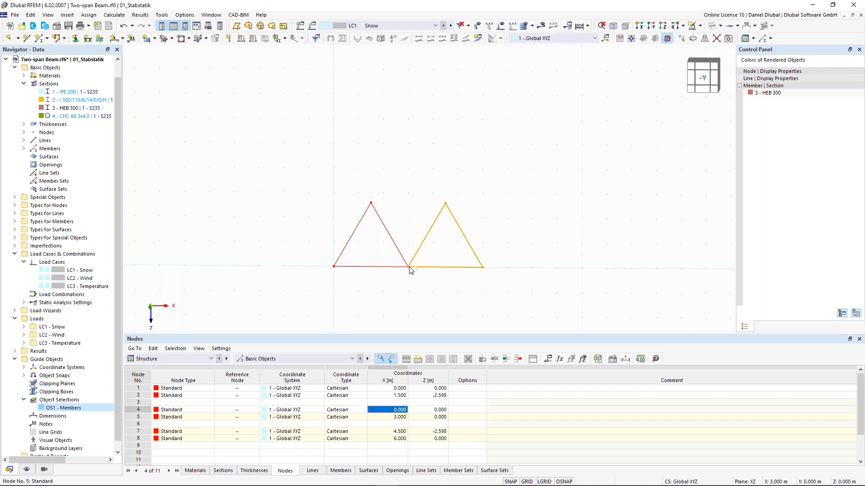
ctrl+drag(409, 267, 483, 268)
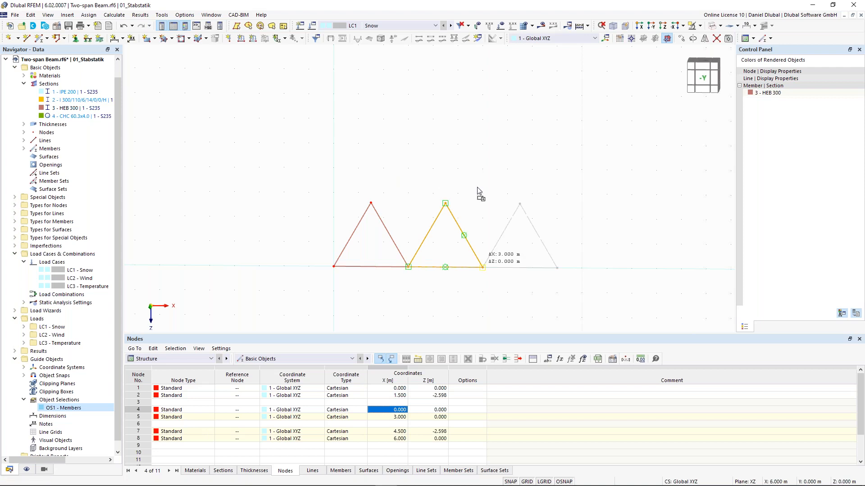
click(492, 169)
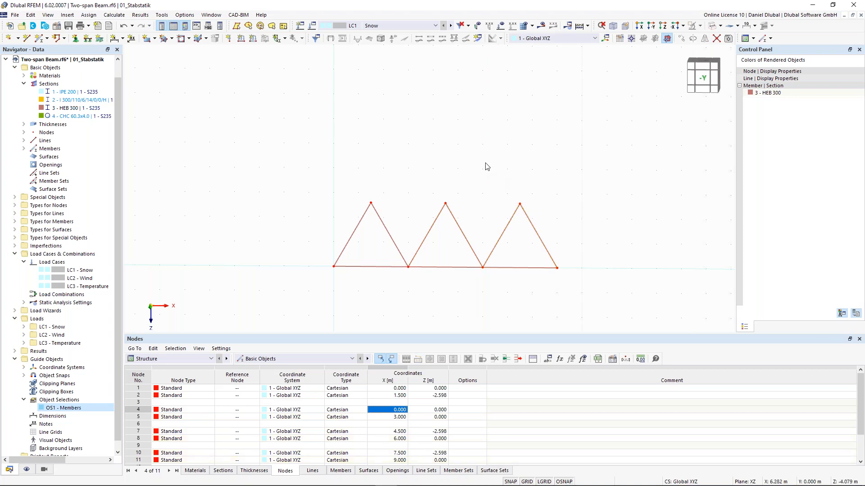
Draw two HEB 300 top chord members connecting the three triangle apexes, taking the properties from member 1.
scroll(486, 163, down, 1)
middle_drag(440, 164, 420, 162)
scroll(431, 163, up, 1)
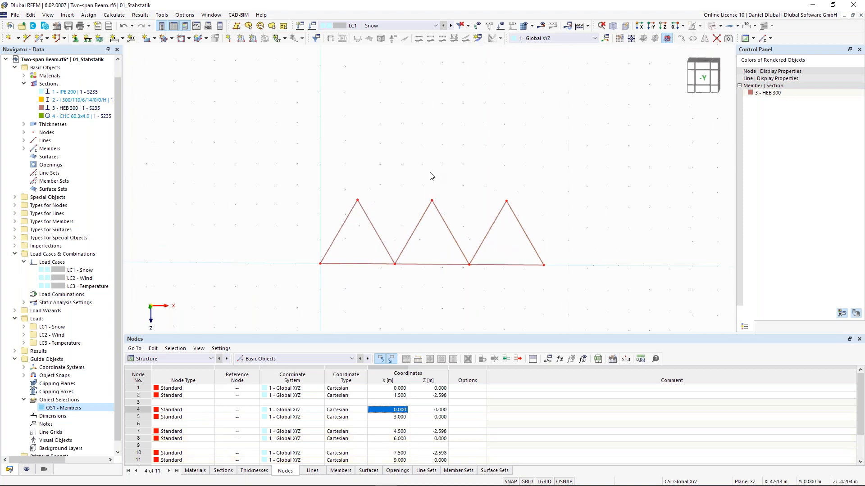
double_click(38, 39)
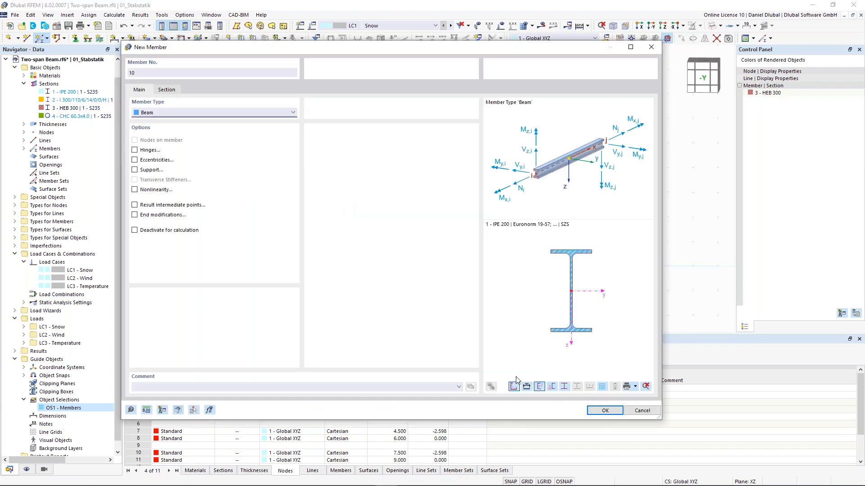
click(197, 411)
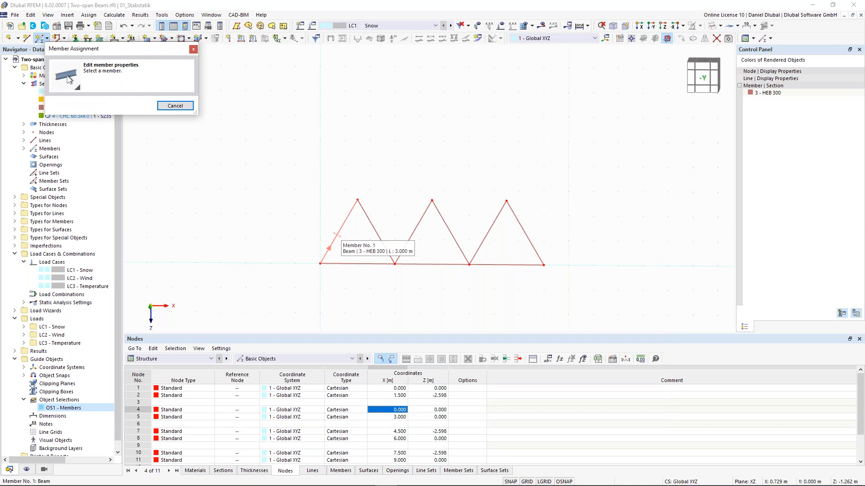
click(335, 234)
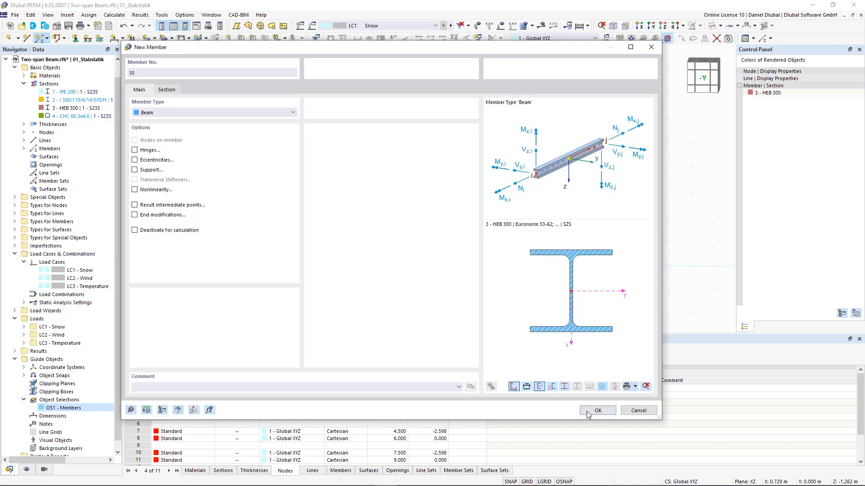
click(588, 412)
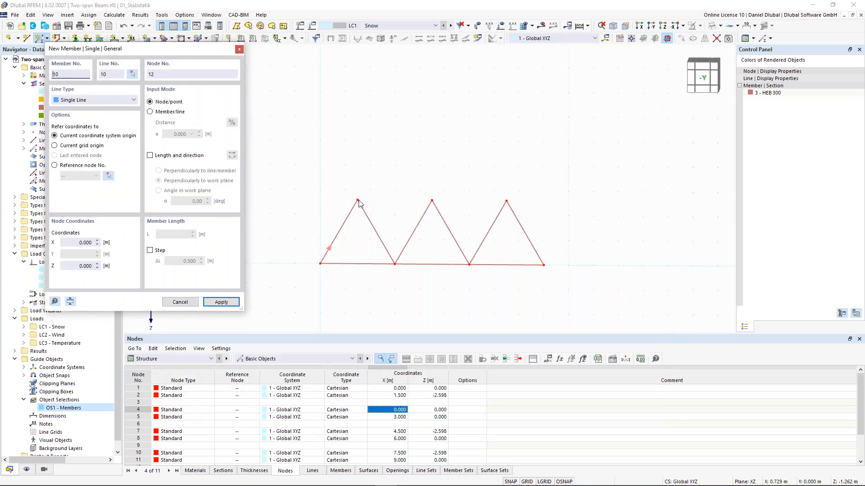
click(357, 200)
click(431, 200)
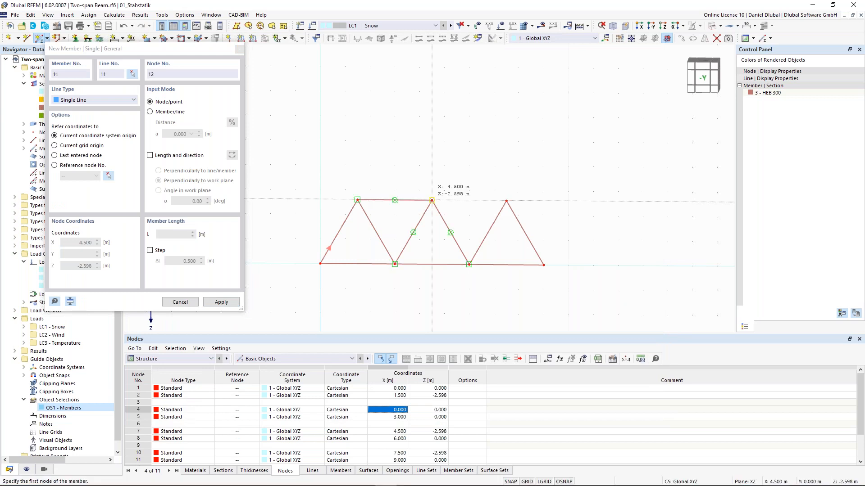
click(432, 200)
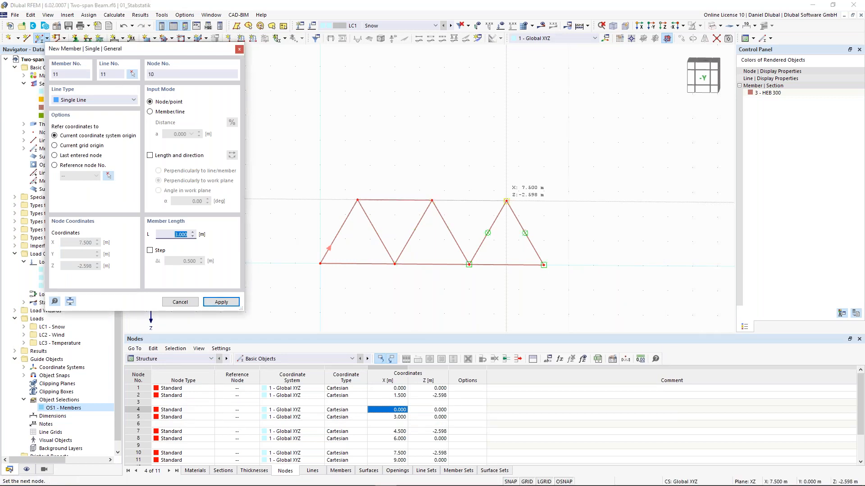
click(507, 201)
key(Escape)
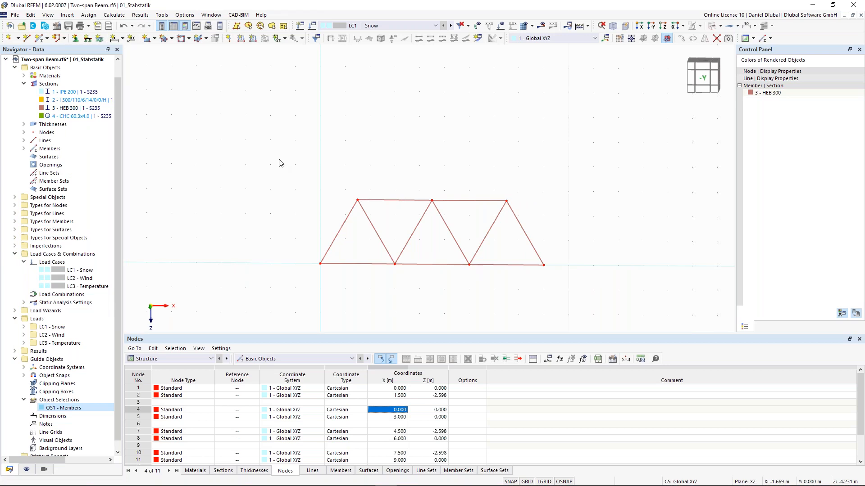
Change the member type of all members 1-11 to Truss (only N).
drag(259, 136, 536, 232)
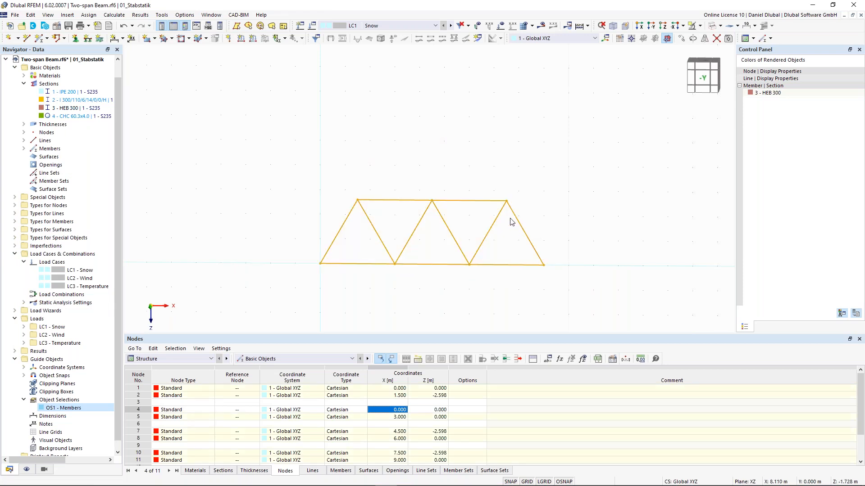
click(300, 159)
drag(264, 130, 587, 303)
double_click(487, 241)
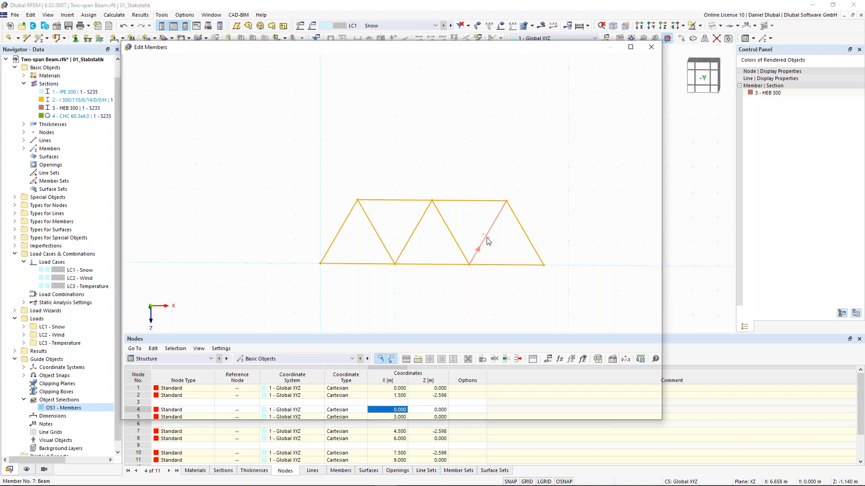
drag(308, 112, 431, 112)
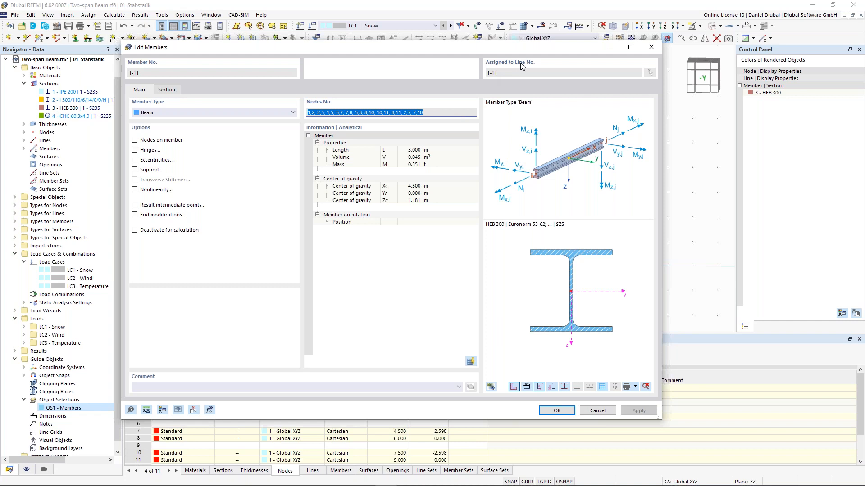
click(270, 113)
click(270, 146)
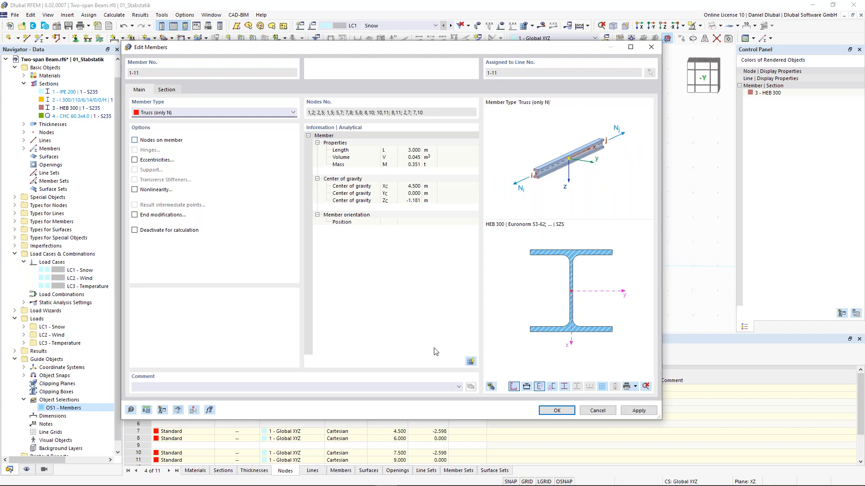
click(556, 411)
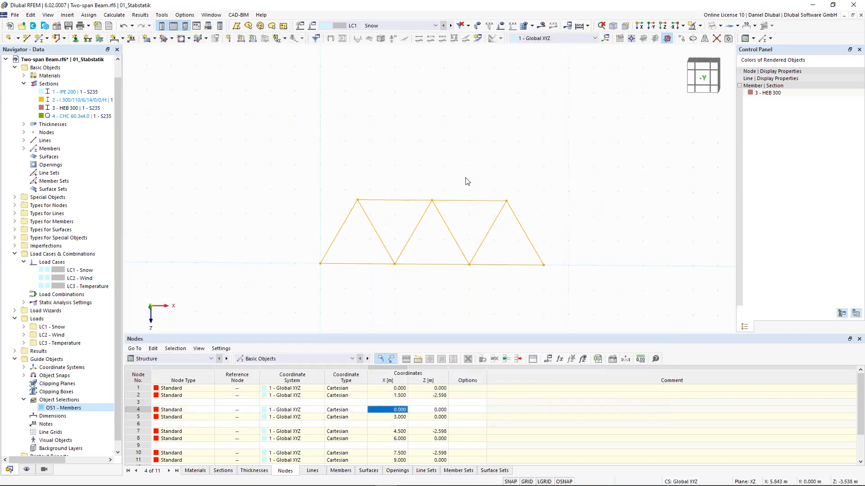
click(465, 179)
Assign the Hinged nodal support to node 1 at the truss's lower-left end.
middle_drag(393, 163, 372, 168)
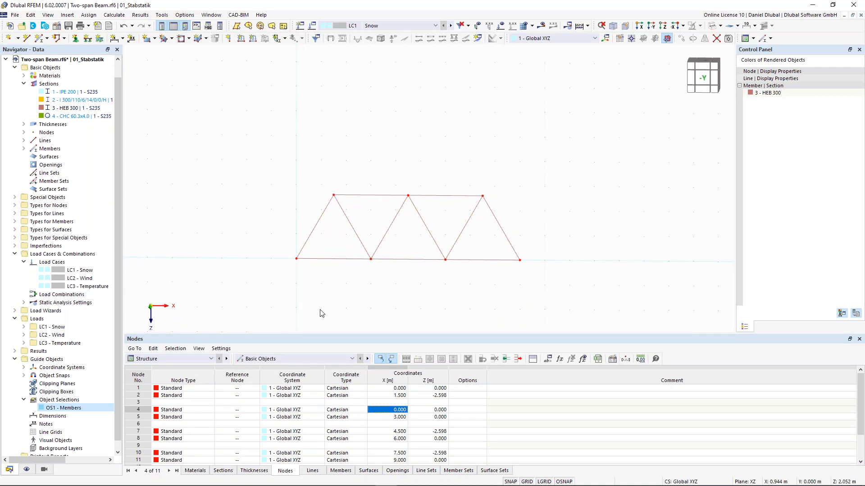
drag(272, 248, 312, 277)
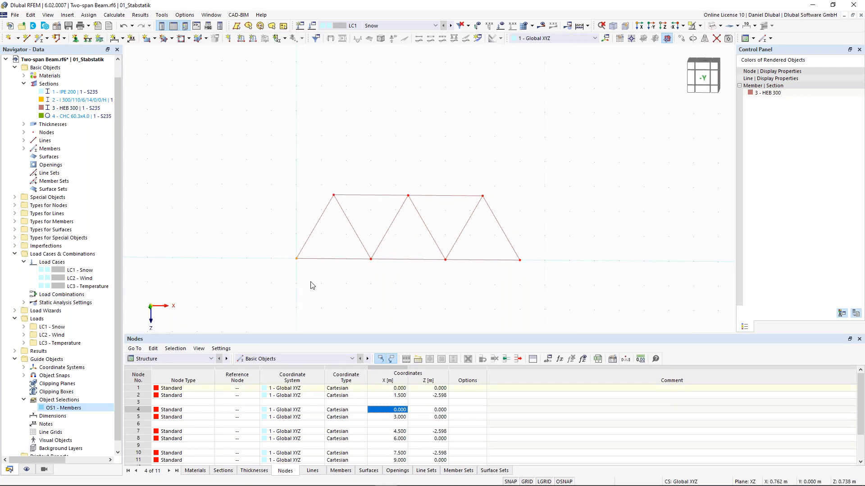
click(76, 38)
click(76, 39)
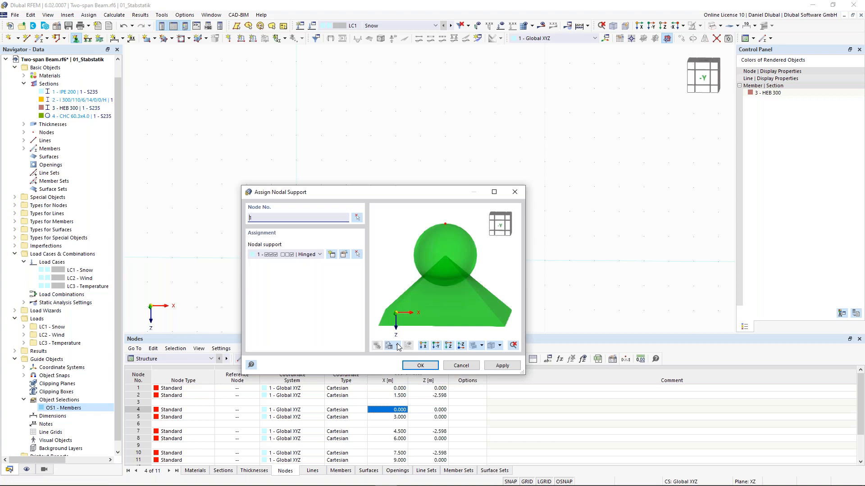
key(Return)
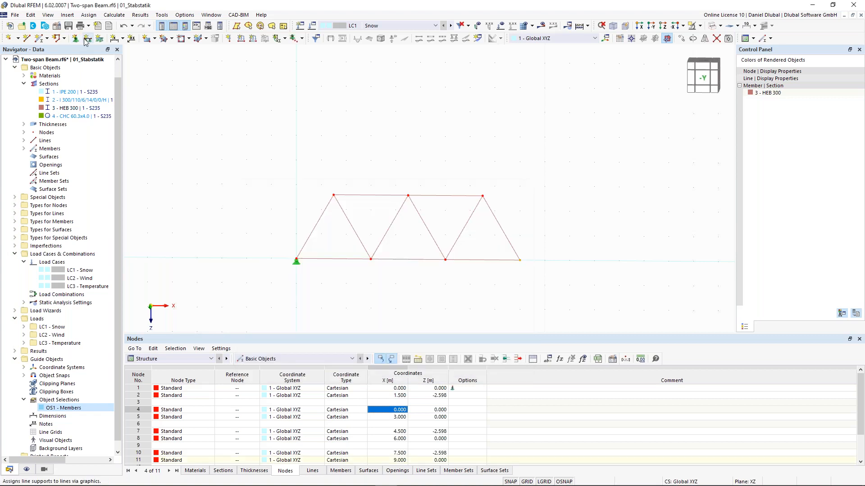
Assign the roller nodal support to the truss's lower end node 11 at X = 9.000 m.
click(76, 38)
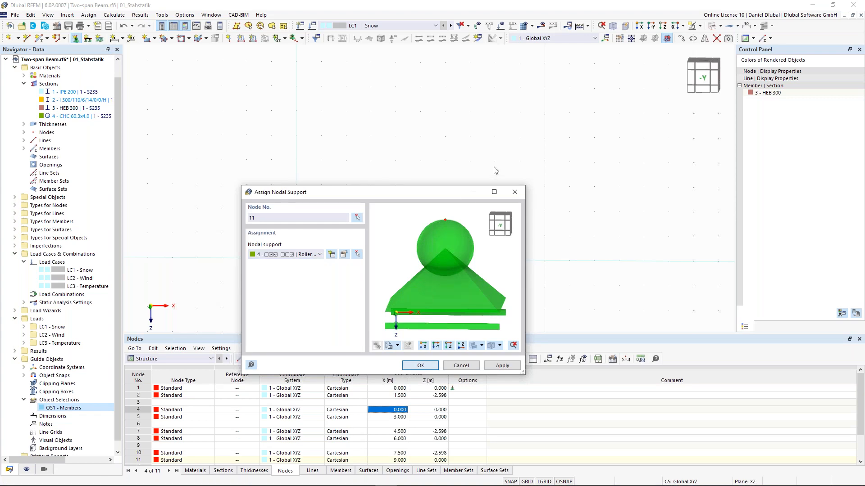
key(Return)
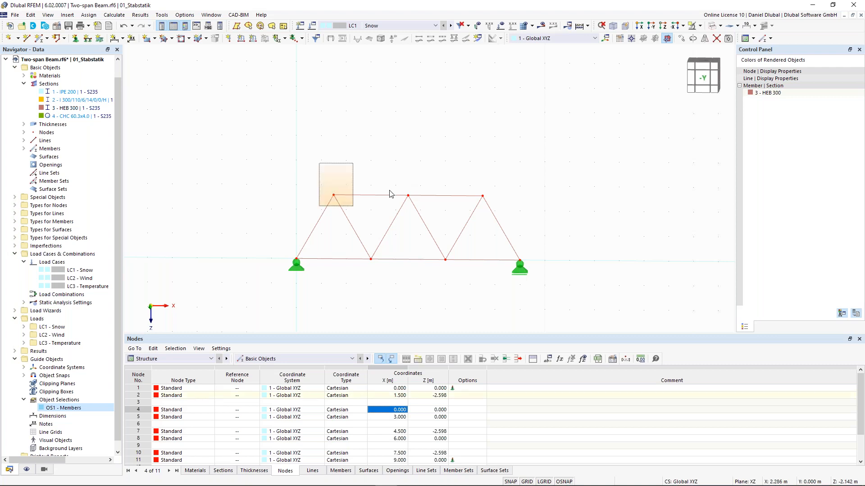
Create a nodal load in LC1 - Snow with Fz = 10 kN on top-chord nodes 2 and 7.
click(228, 38)
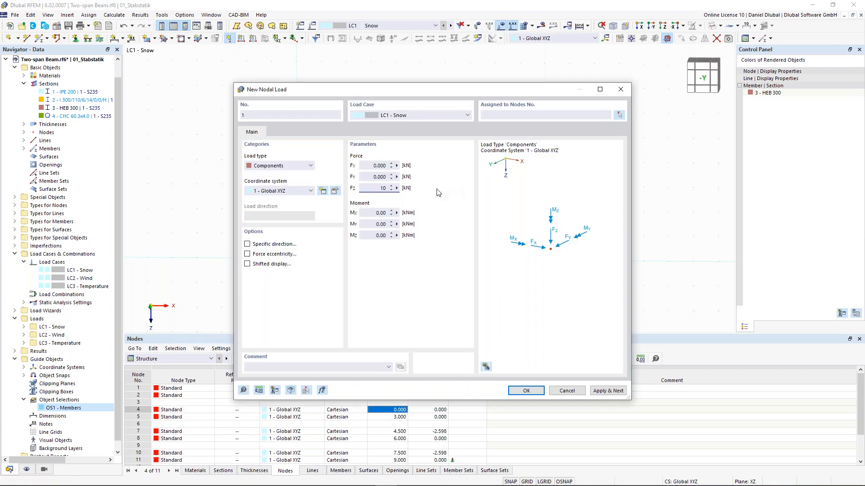
text(10)
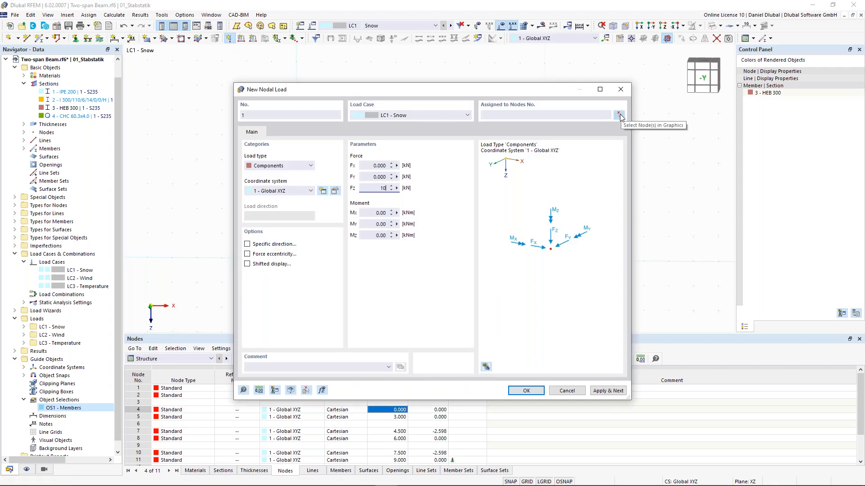
click(619, 116)
drag(324, 171, 427, 213)
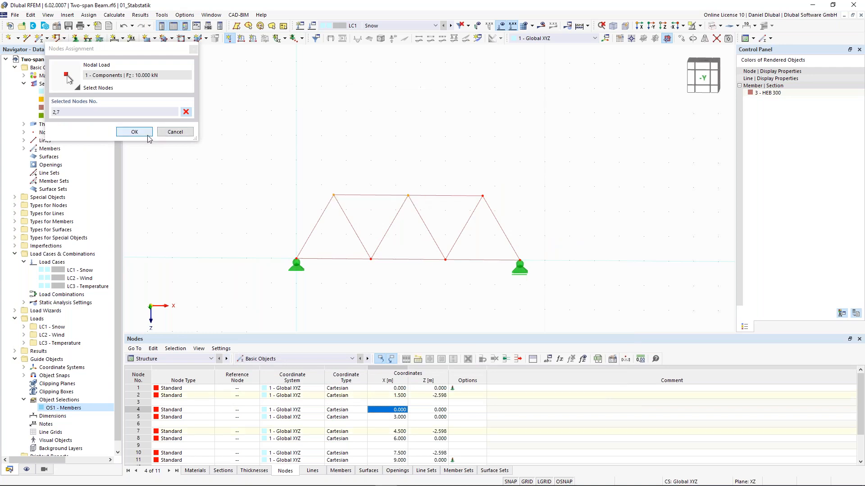
click(134, 131)
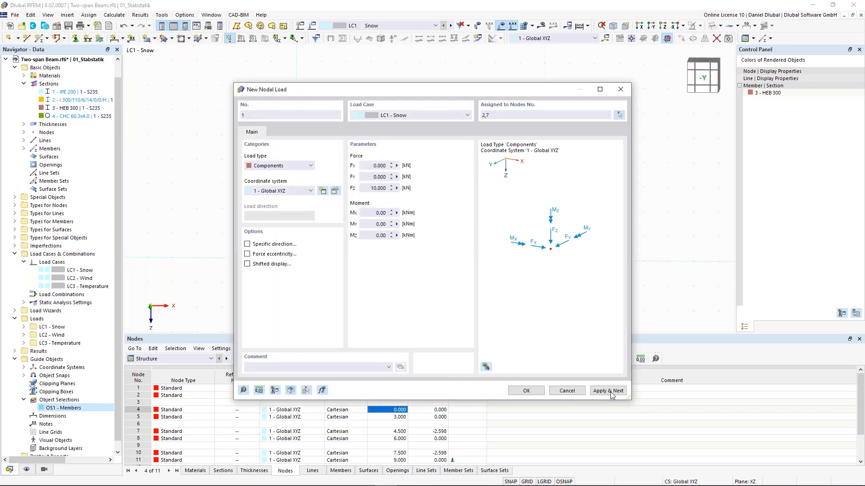
click(608, 391)
Add a second nodal load with Fz = 20 kN on the last top-chord node, at X = 7.500 m.
text(20)
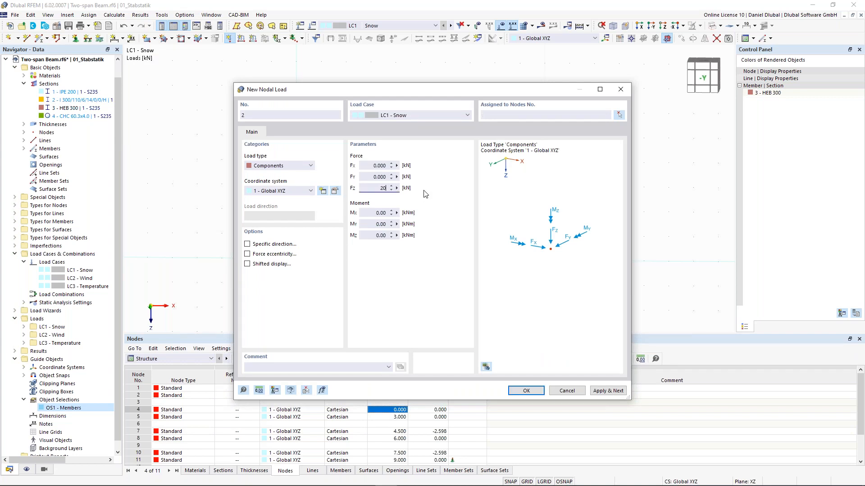
key(Tab)
click(619, 116)
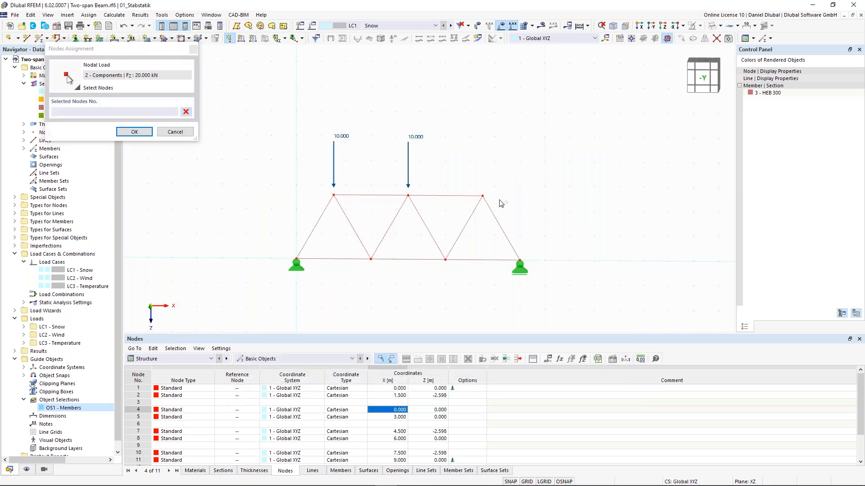
click(482, 196)
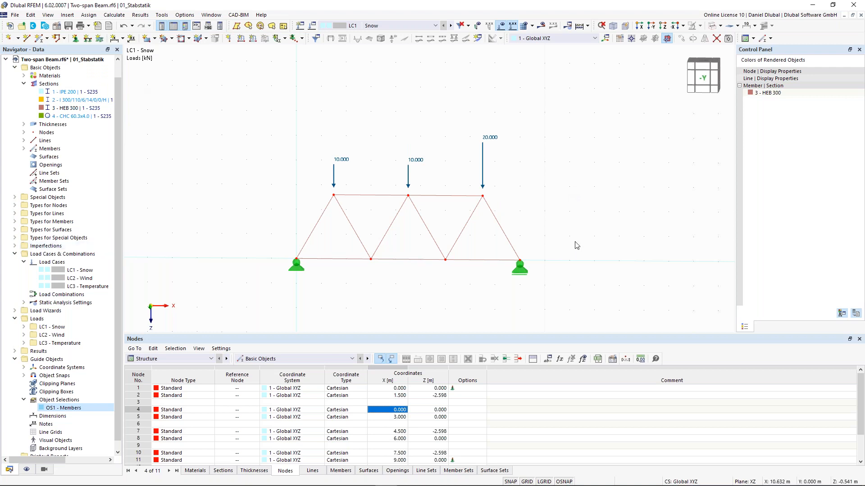
Calculate load case LC1 - Snow and display the axial forces N of the members.
click(542, 26)
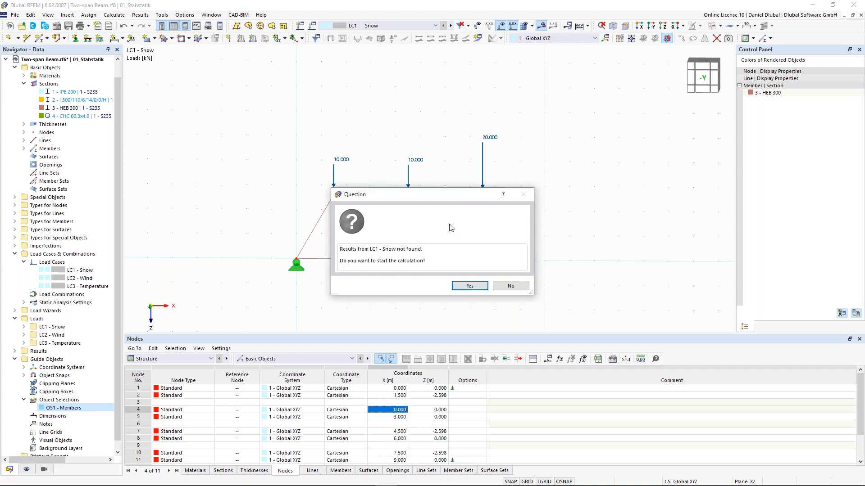
click(470, 287)
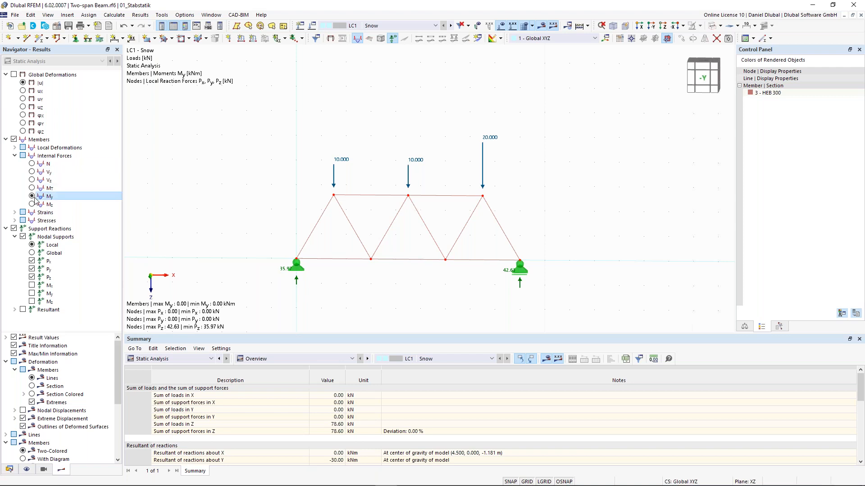
scroll(460, 247, up, 3)
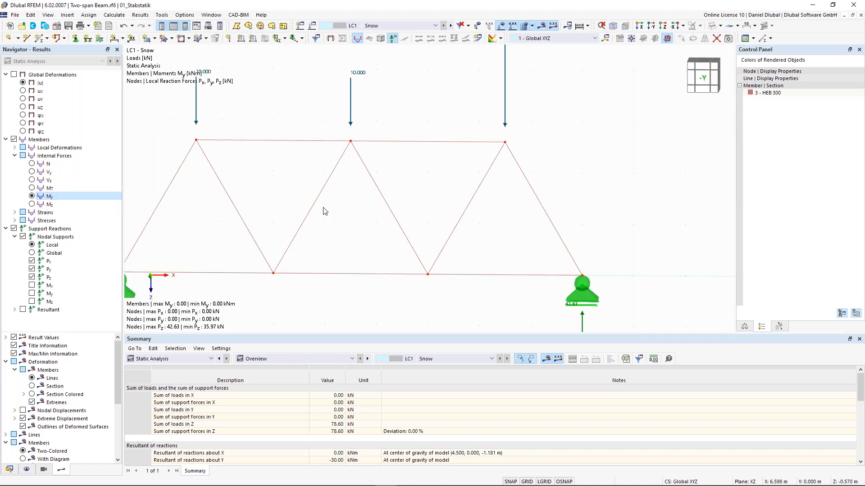
click(32, 164)
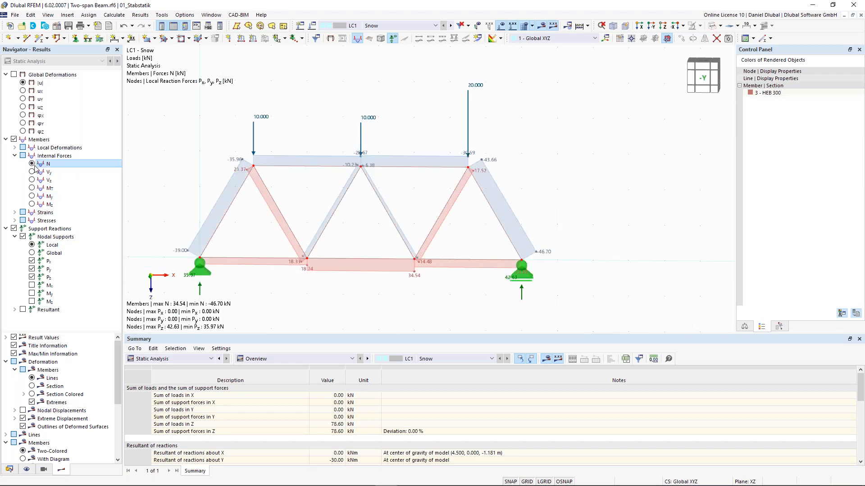
Inspect the member type and section of the truss's first inclined member without changing them.
double_click(214, 187)
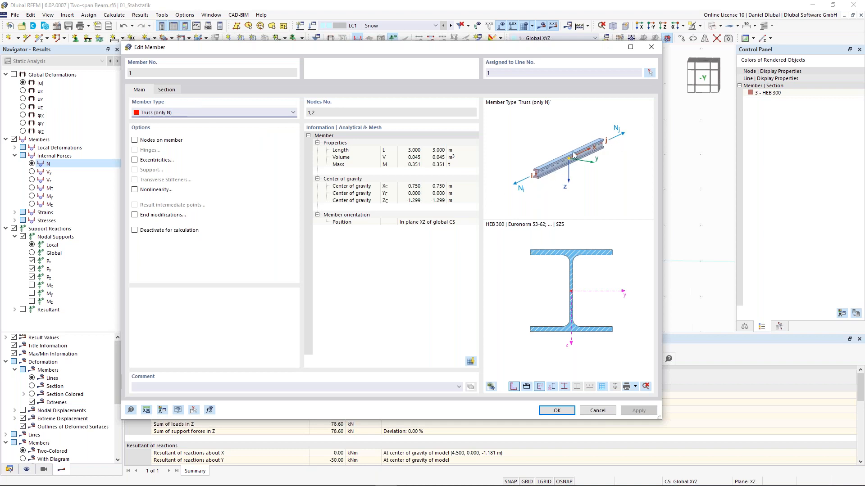
click(169, 93)
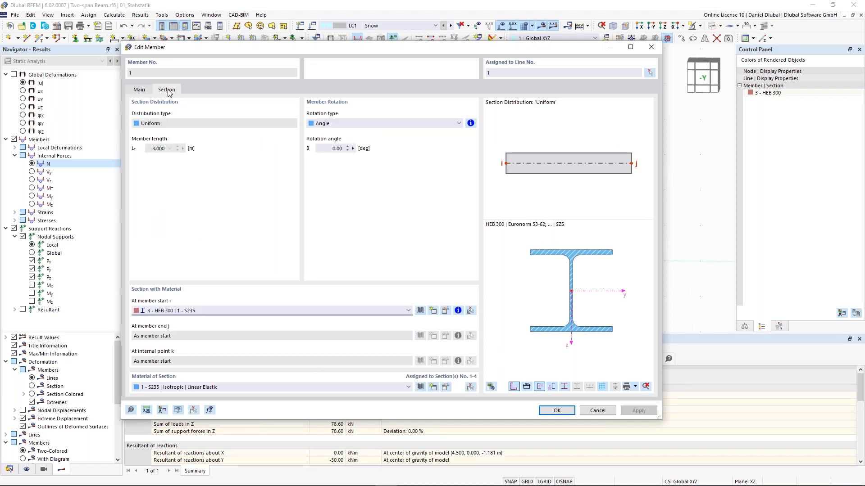
click(141, 92)
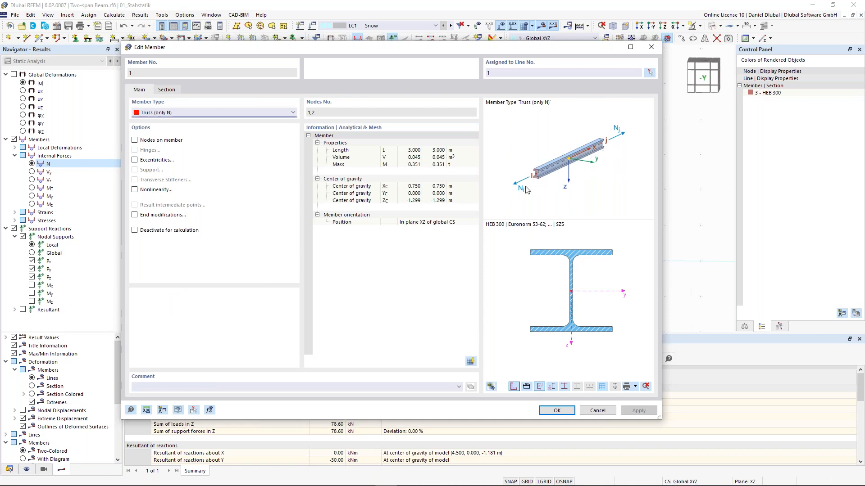
click(651, 47)
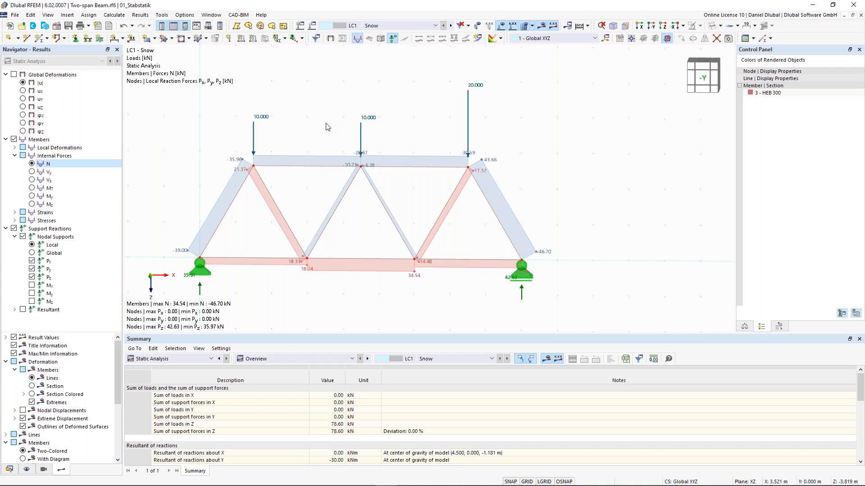
Add a vertical truss member at X = 1.500 m from the bottom chord to the first top node, copying the first inclined member's properties.
scroll(397, 130, down, 1)
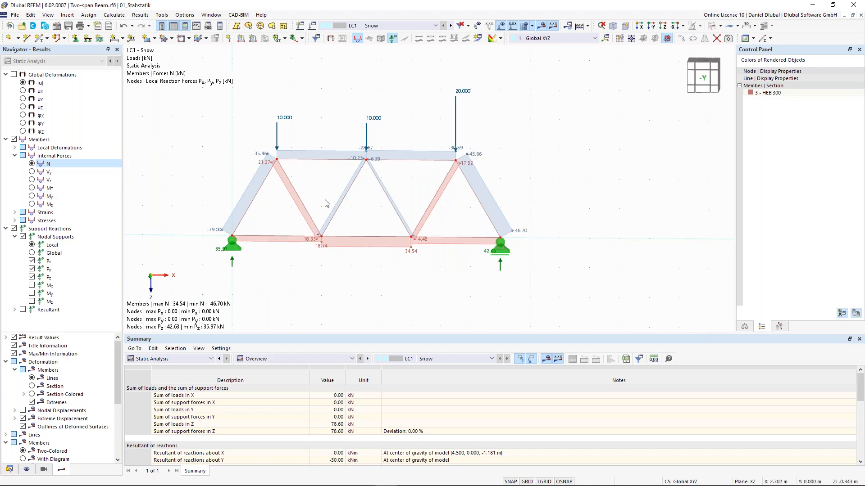
middle_drag(330, 186, 340, 202)
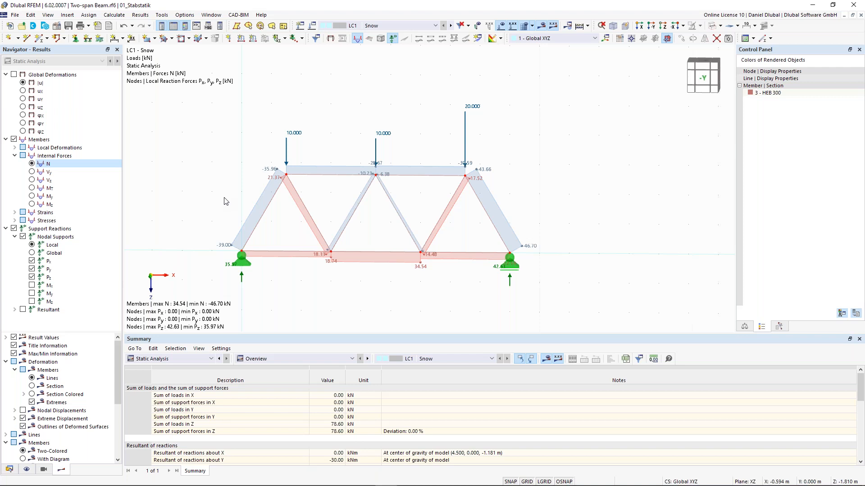
click(41, 38)
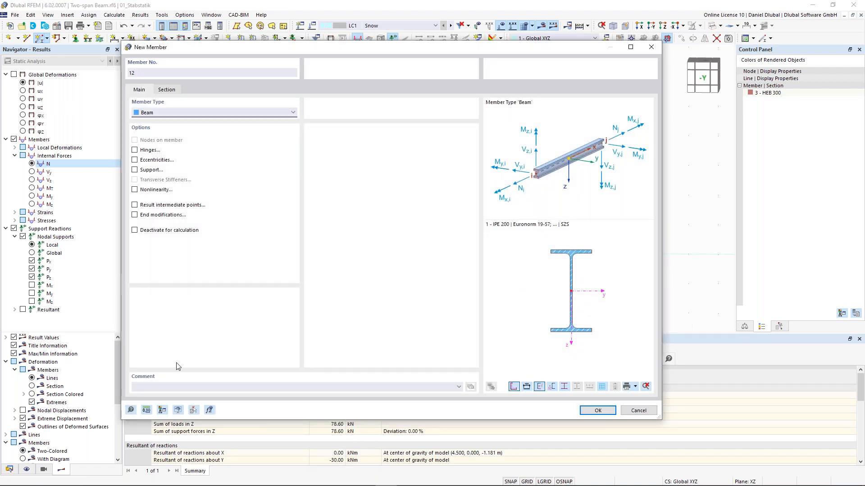
click(193, 410)
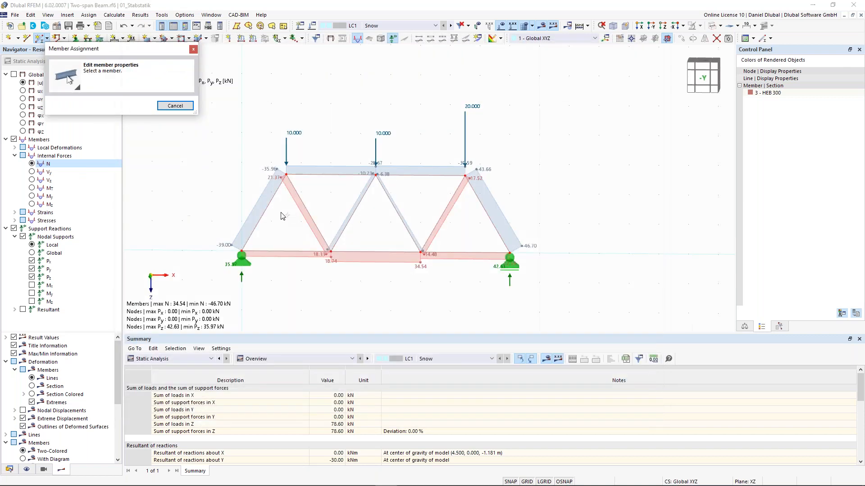
click(271, 212)
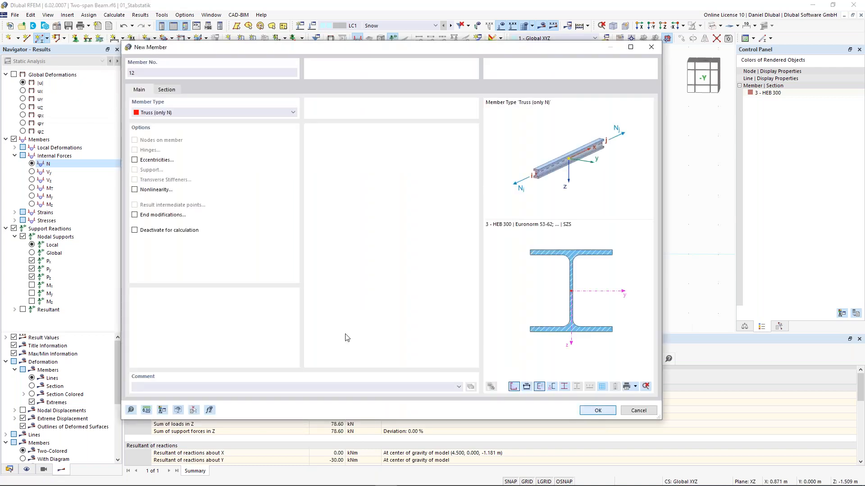
key(Return)
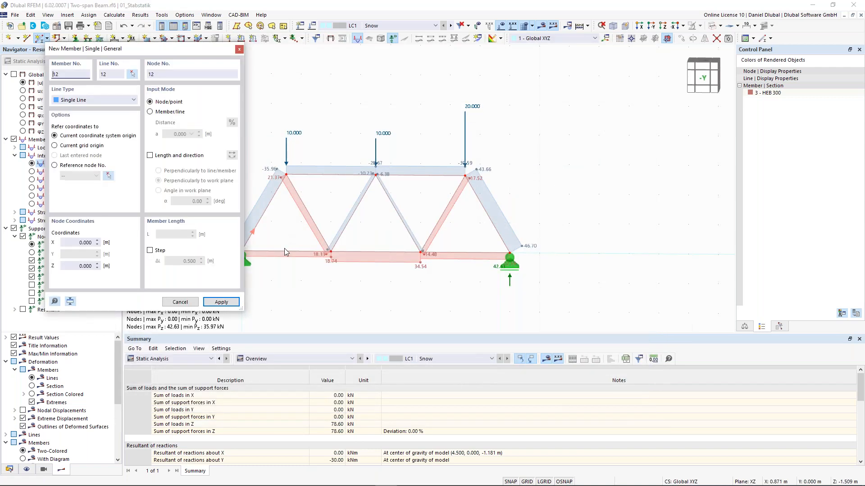
click(286, 251)
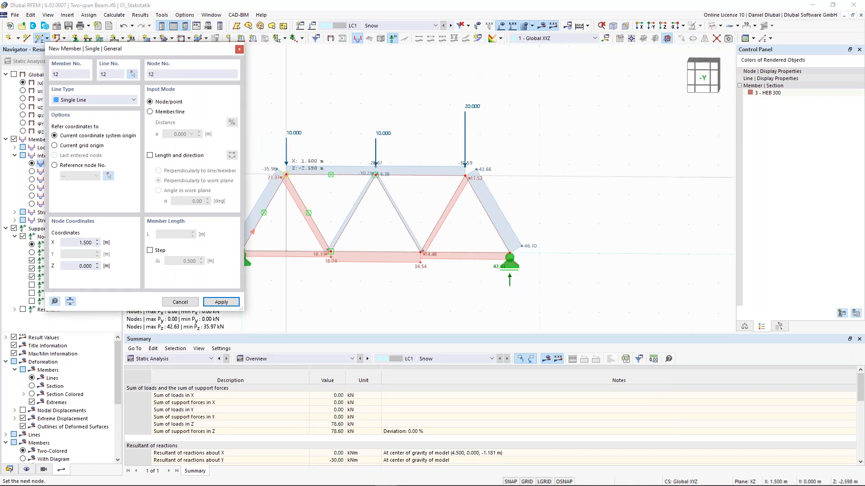
click(286, 175)
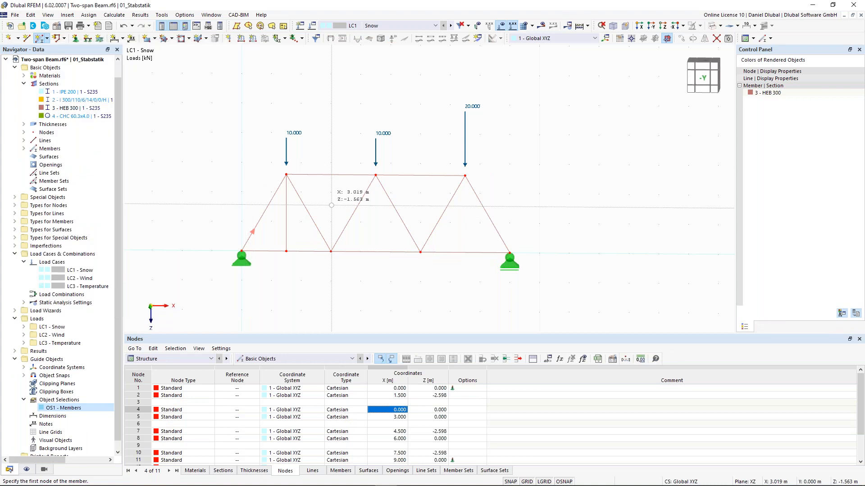
key(Escape)
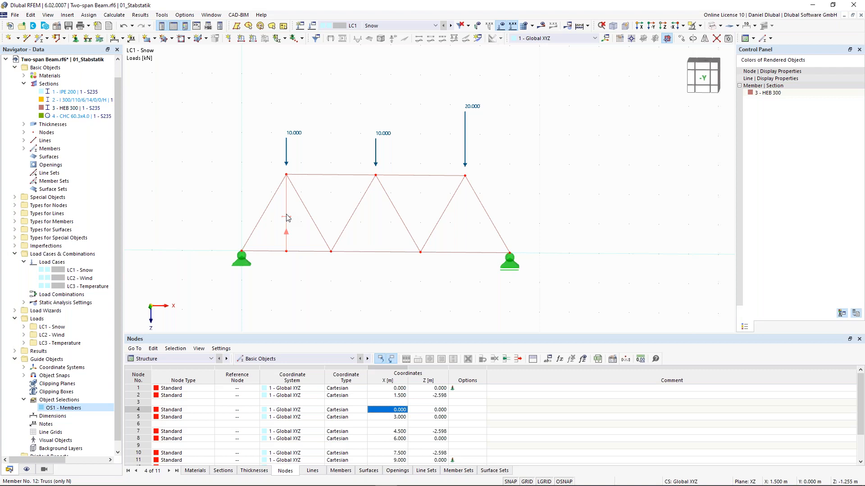
Copy the vertical members along the truss so that verticals also stand at X = 3.0, 4.5, 6.0 and 7.5 m.
ctrl+drag(335, 178, 332, 236)
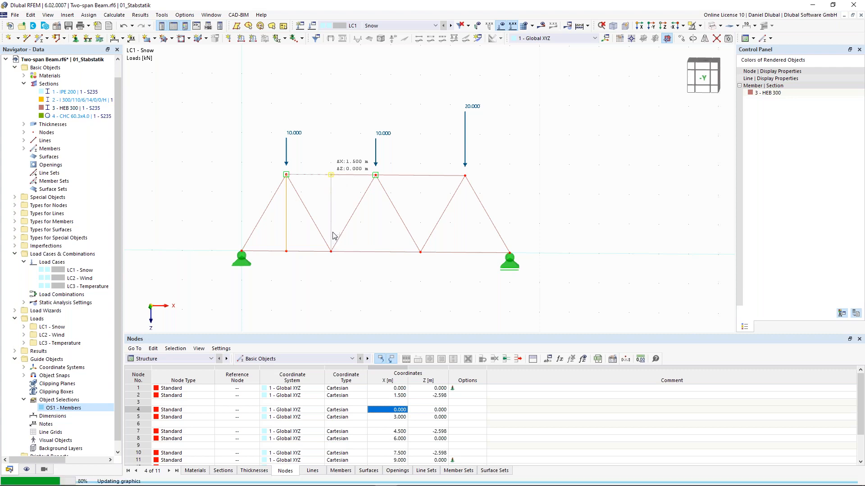
click(289, 219)
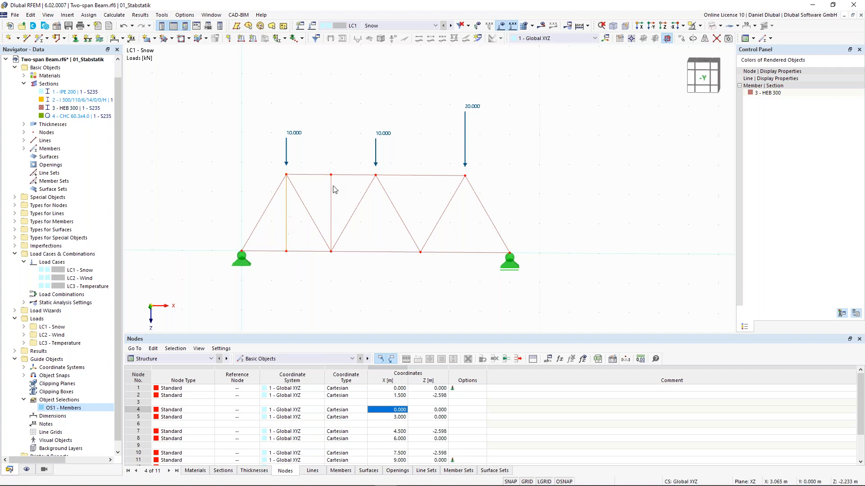
click(332, 208)
ctrl+drag(288, 247, 396, 247)
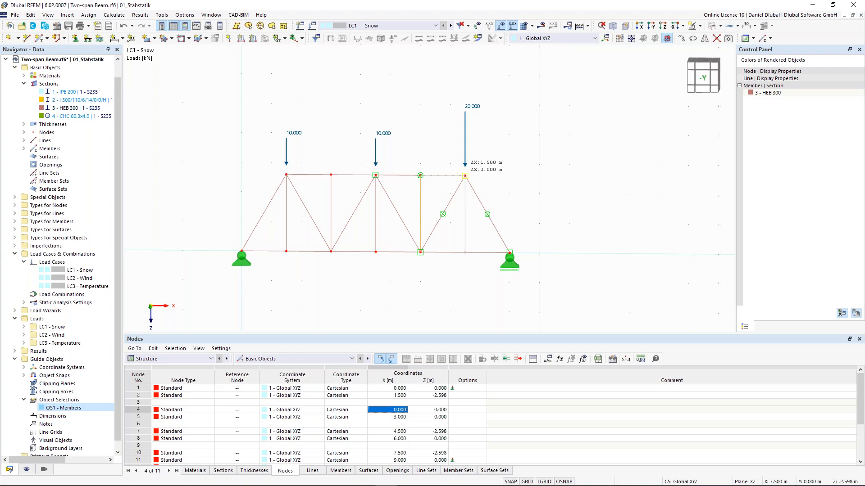
click(465, 176)
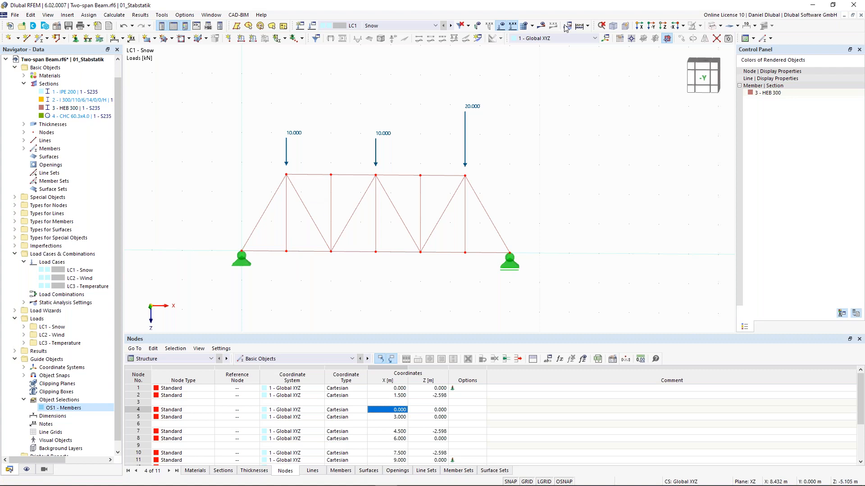
Recalculate LC1 - Snow for the truss with verticals and examine the axial forces around the first vertical.
click(543, 28)
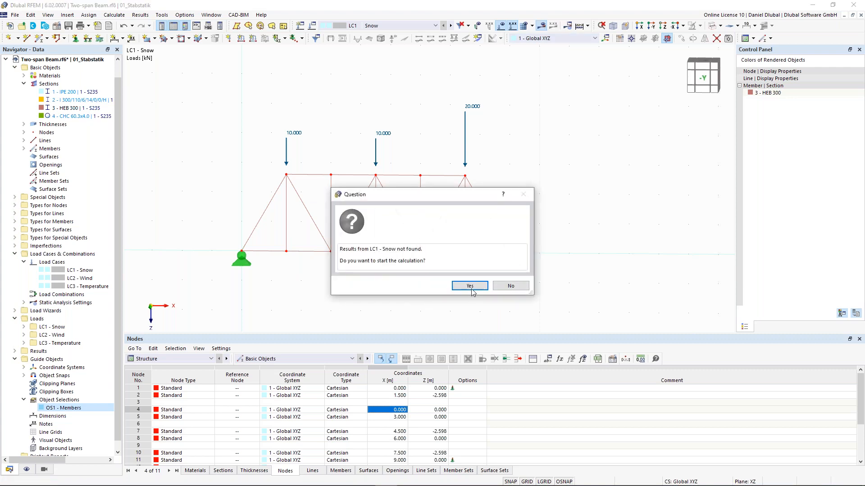
click(469, 286)
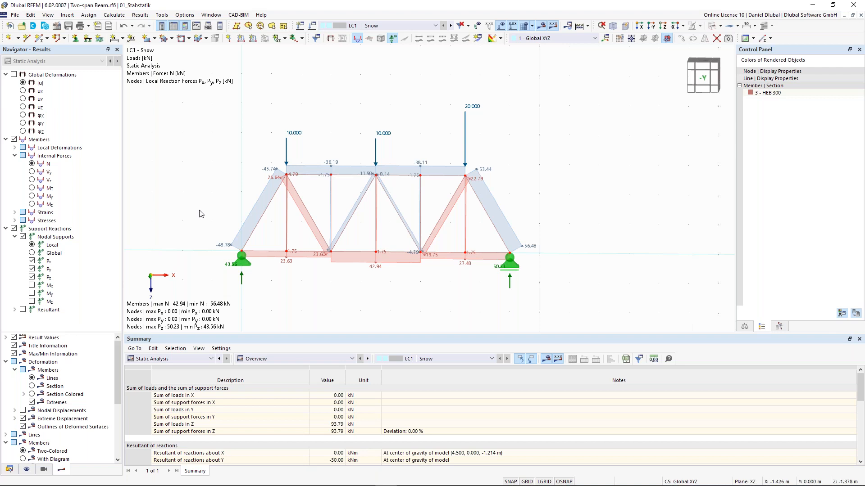
scroll(201, 214, up, 1)
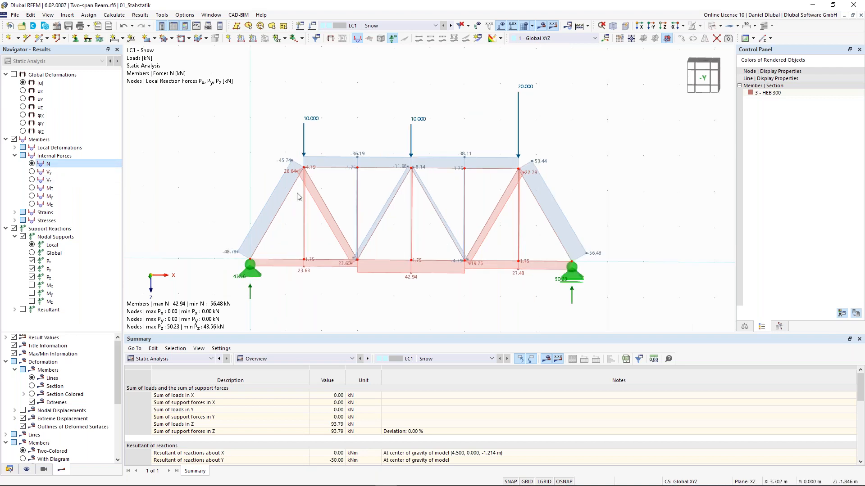
scroll(305, 208, up, 2)
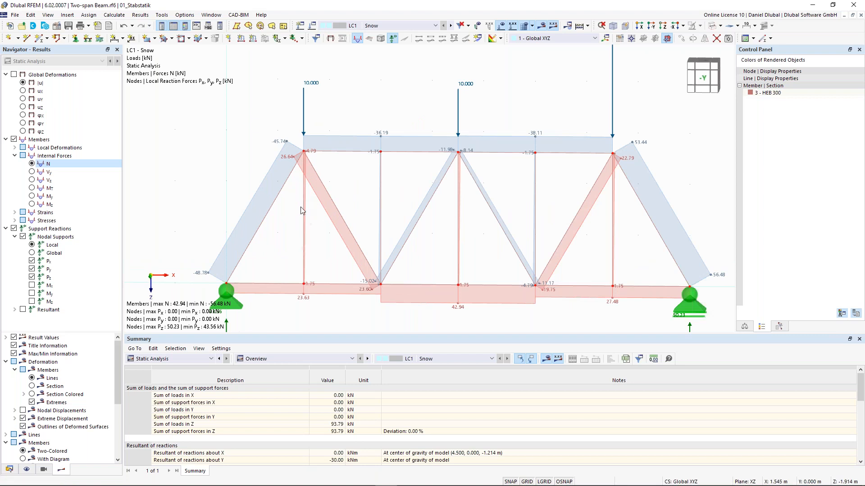
scroll(302, 211, up, 1)
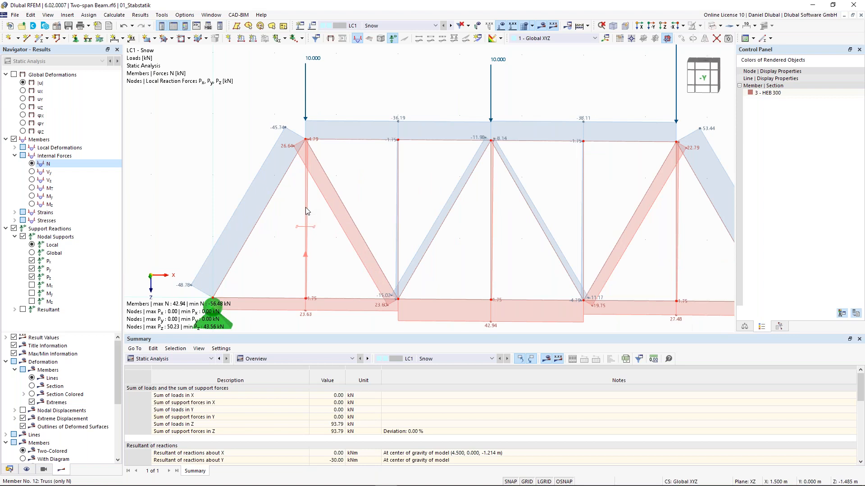
Recalculate LC1 - Snow without the truss's self-weight and examine the axial forces in its members.
double_click(308, 210)
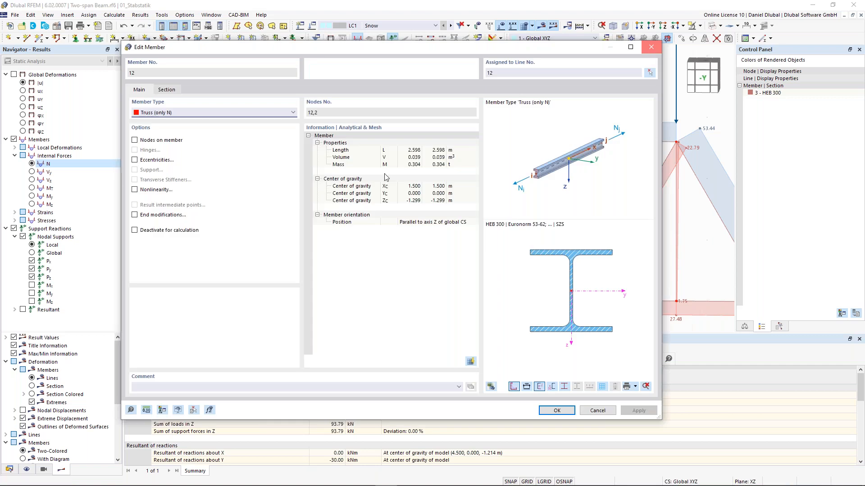
key(Escape)
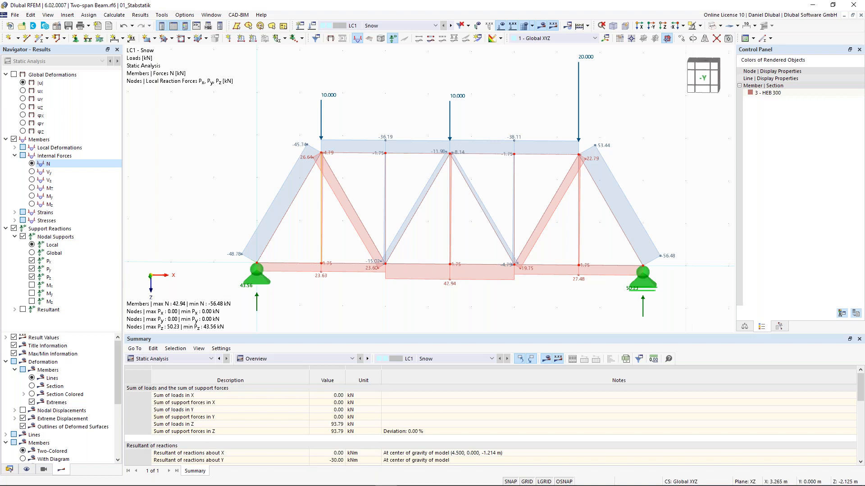
click(312, 26)
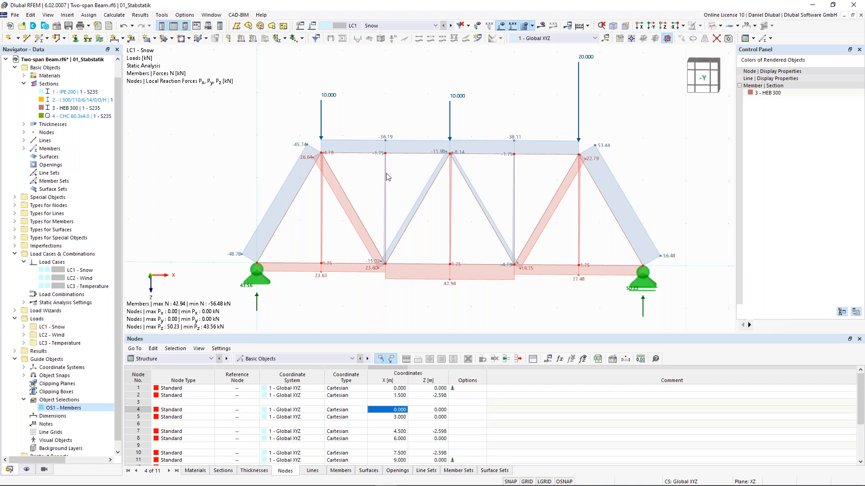
key(F5)
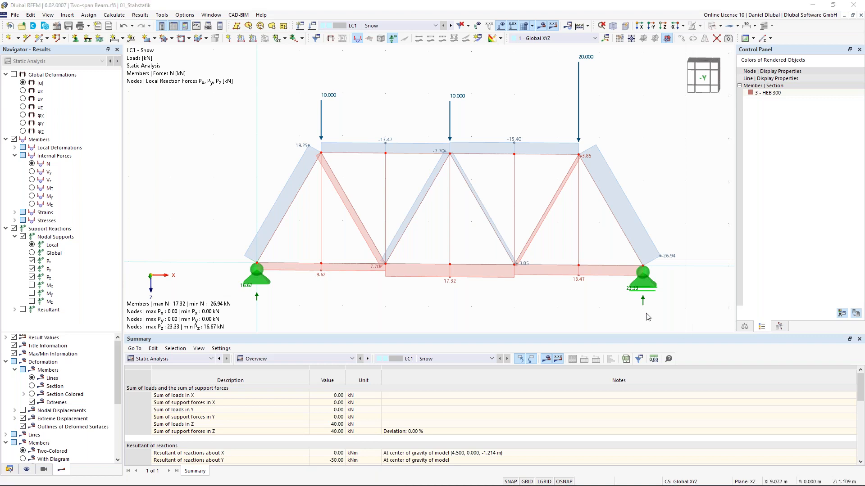
scroll(438, 171, down, 2)
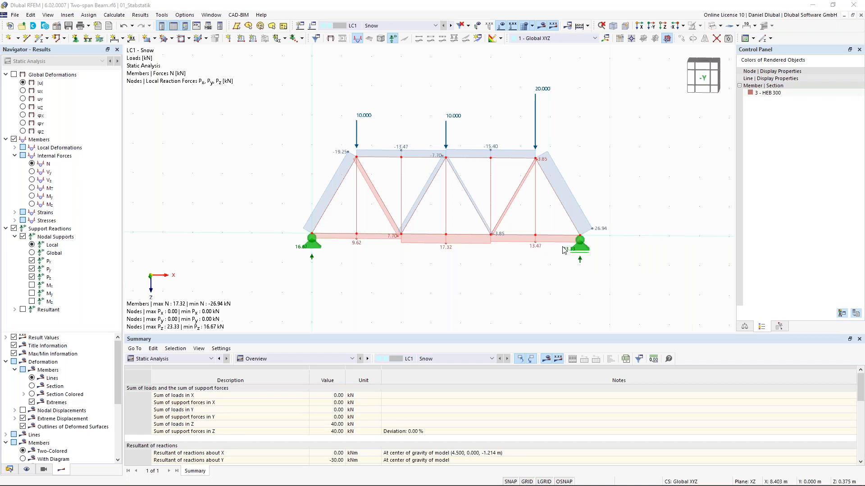
scroll(355, 181, up, 2)
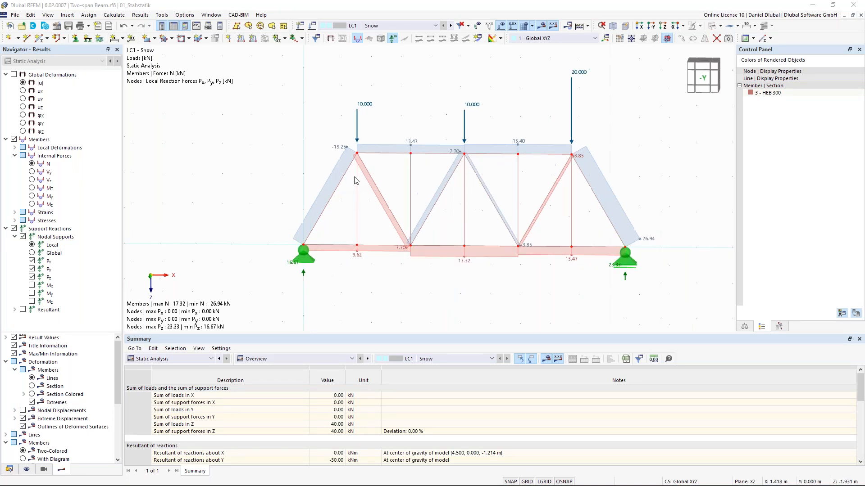
scroll(346, 173, down, 2)
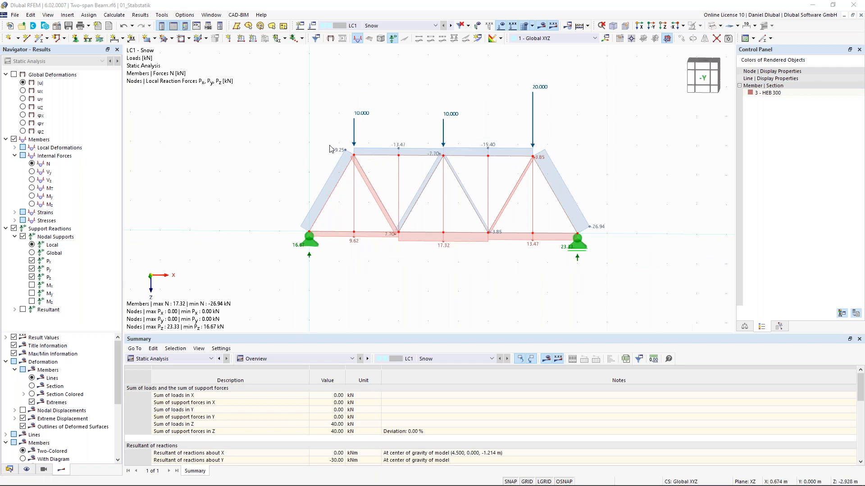
scroll(330, 150, up, 1)
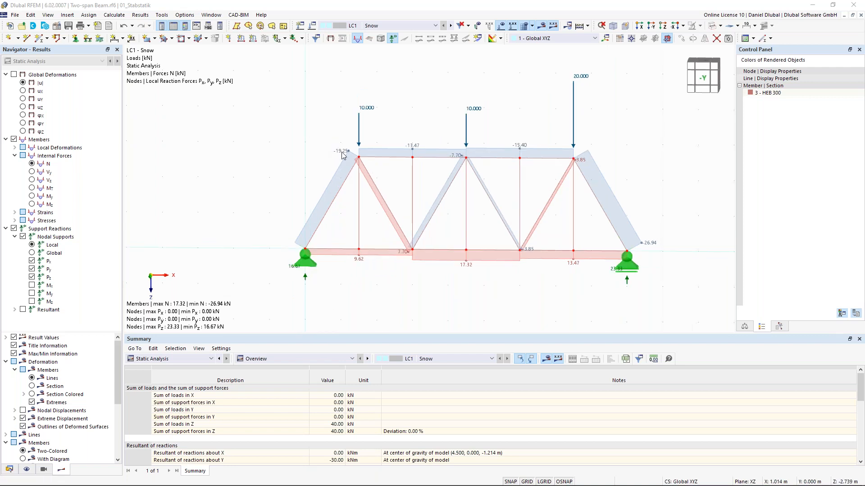
scroll(342, 156, down, 2)
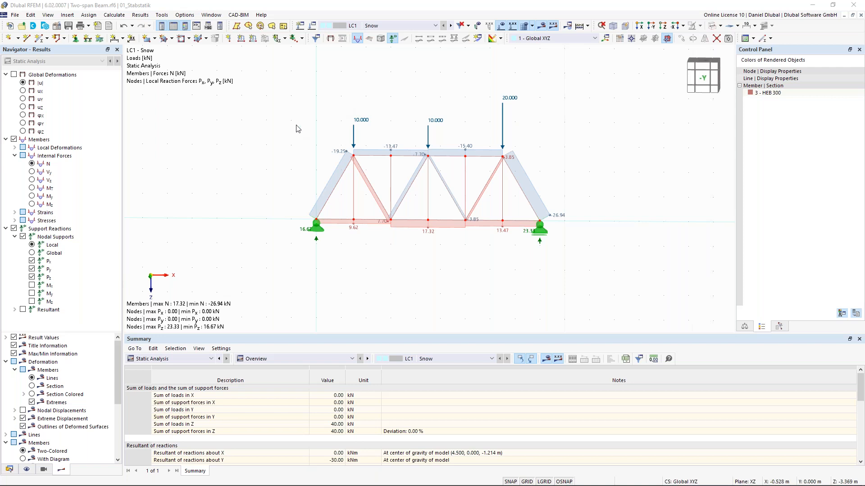
Delete the entire truss together with its supports and nodal loads.
drag(279, 76, 595, 257)
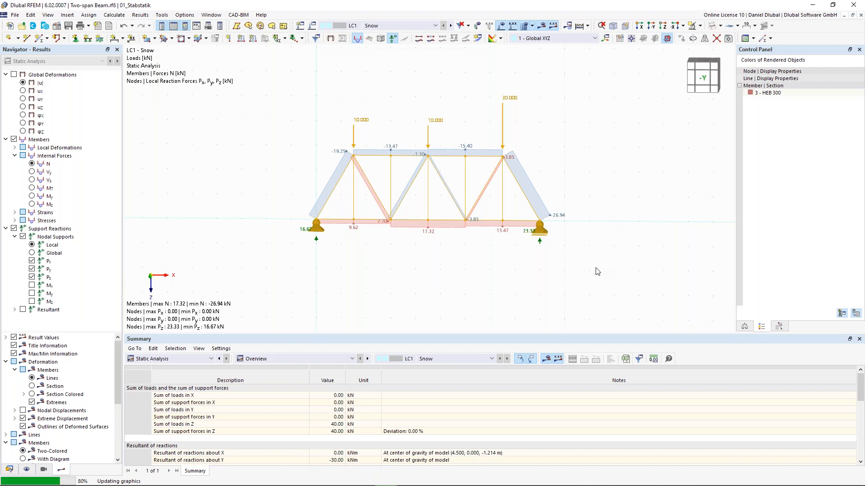
key(Delete)
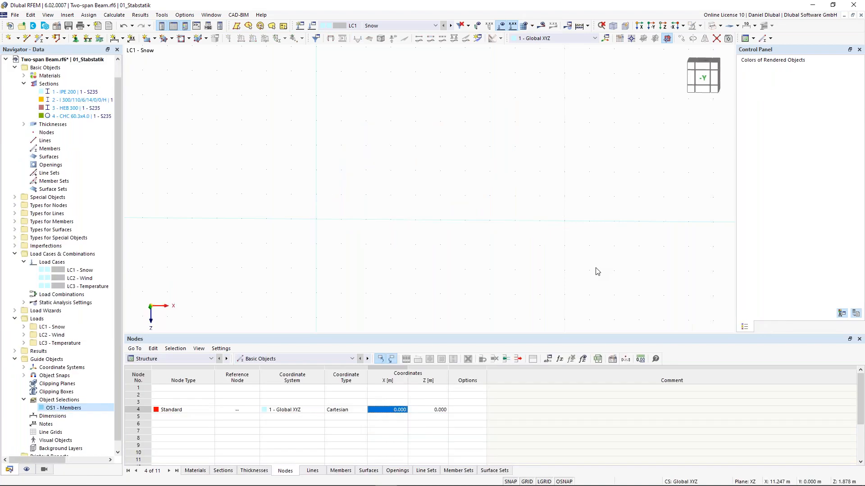
middle_drag(361, 164, 359, 179)
middle_drag(247, 211, 243, 188)
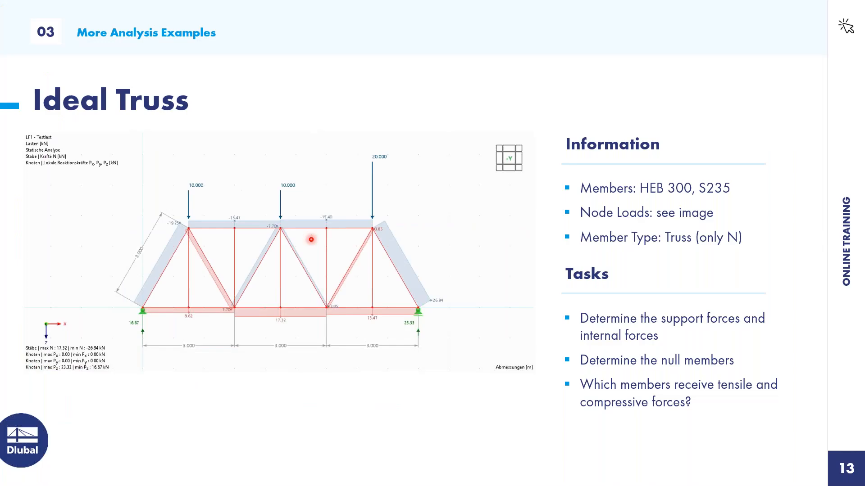
key(Right)
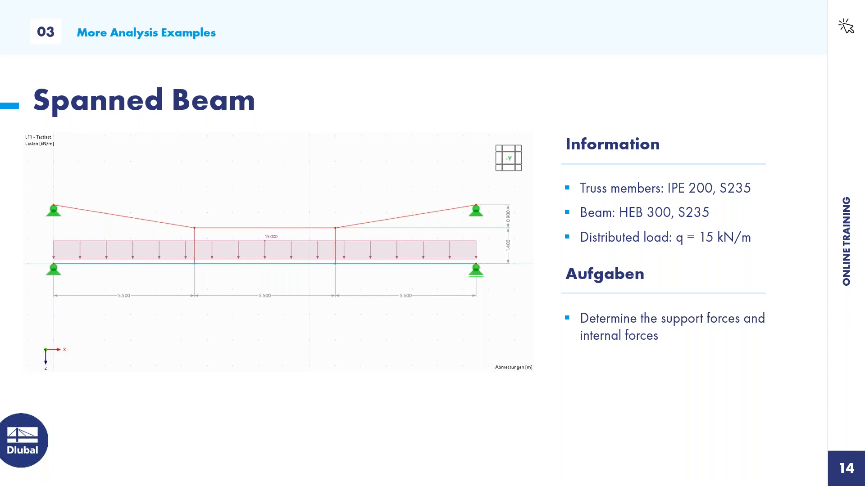
key(alt+Tab)
middle_drag(275, 136, 306, 128)
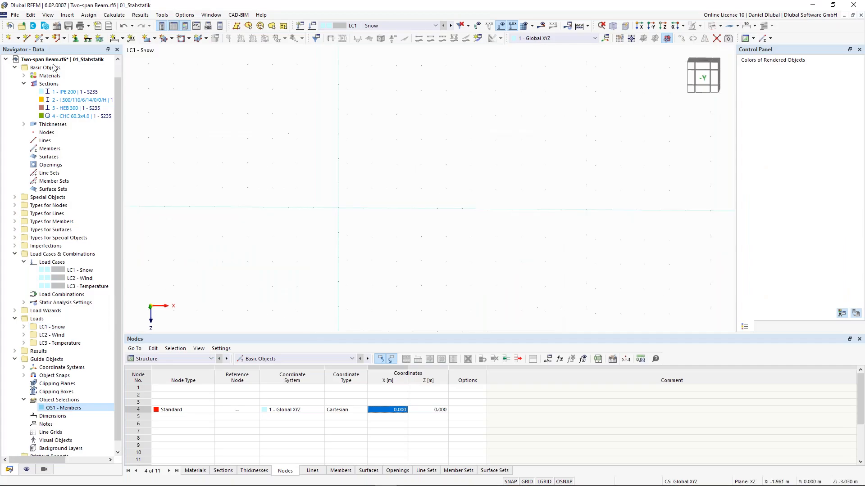
Define a new member of type Beam with section 3 - HEB 300 in S235.
click(40, 40)
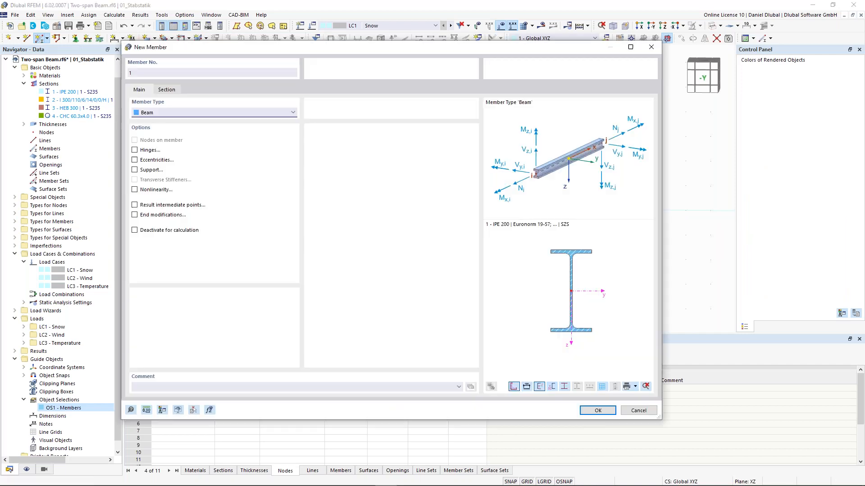
click(166, 89)
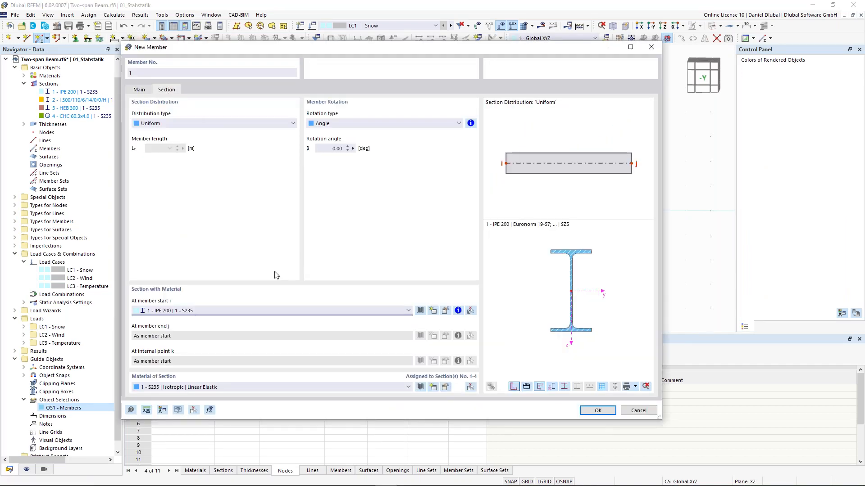
click(299, 311)
click(284, 337)
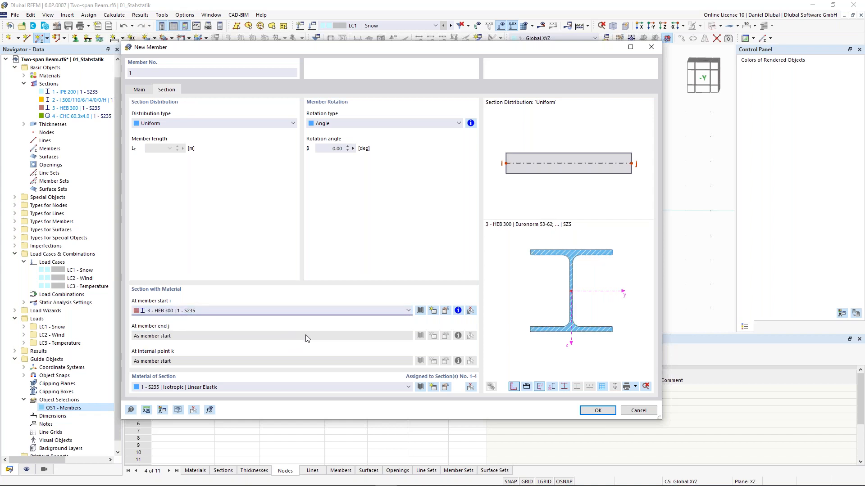
click(595, 410)
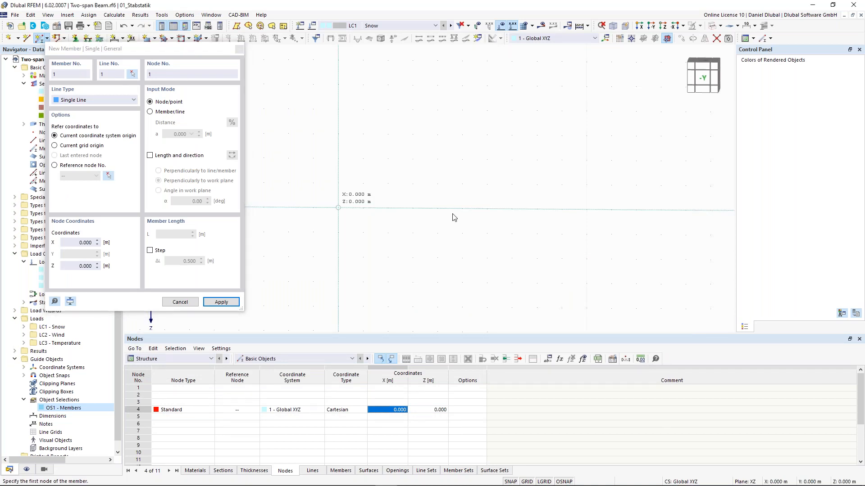
Place the beam horizontally from the origin along X with a length of 16.5 m.
text(16.5)
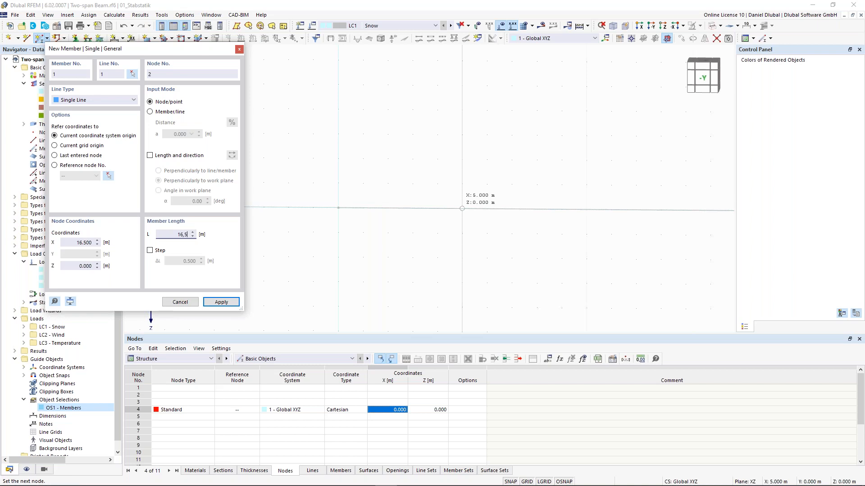
key(Return)
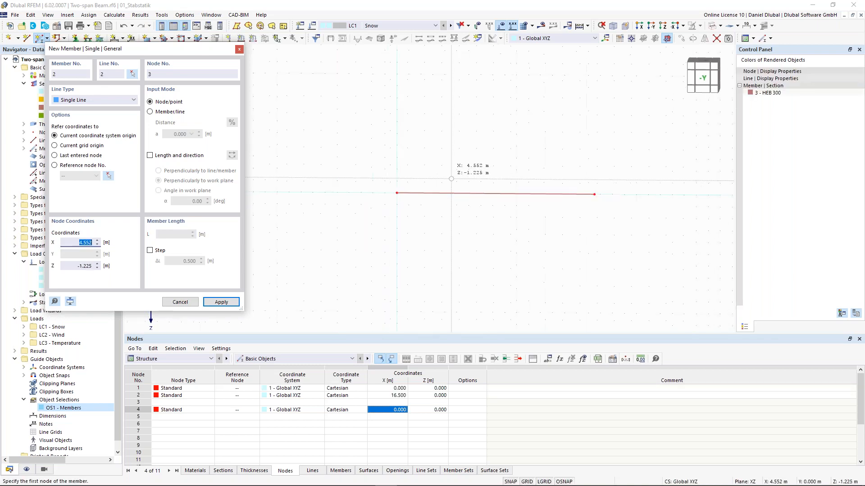
key(Escape)
scroll(443, 164, up, 1)
middle_drag(431, 158, 334, 162)
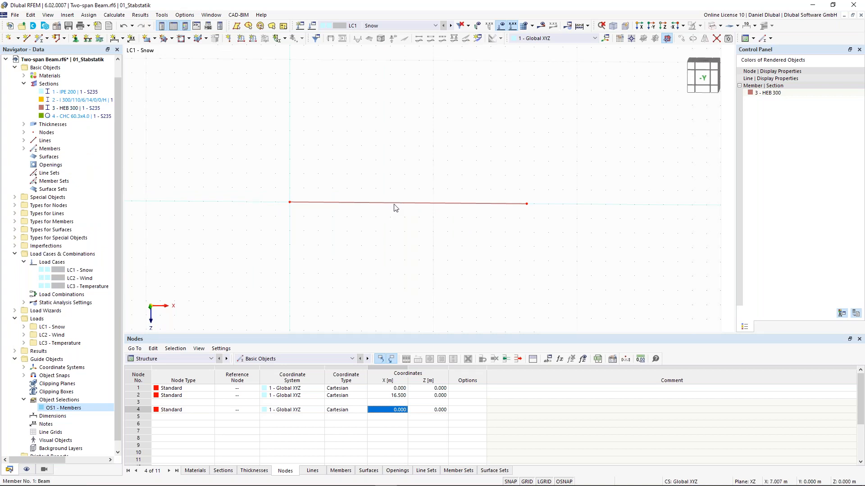
Divide the beam using 2 intermediate nodes, created as 'On Member' nodes without dividing the member.
click(395, 207)
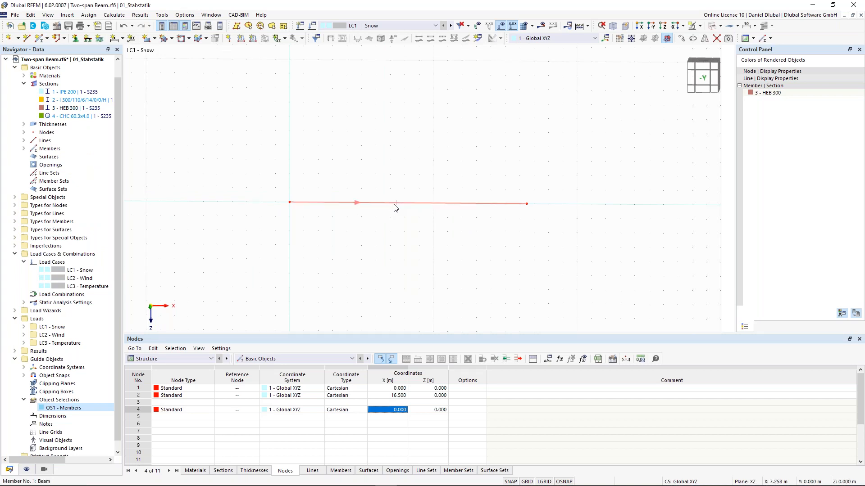
right_click(395, 207)
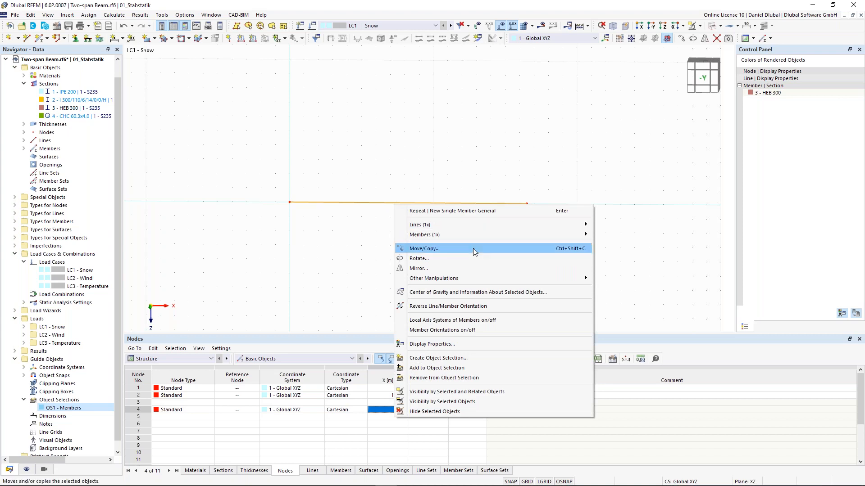
mouse_move(491, 232)
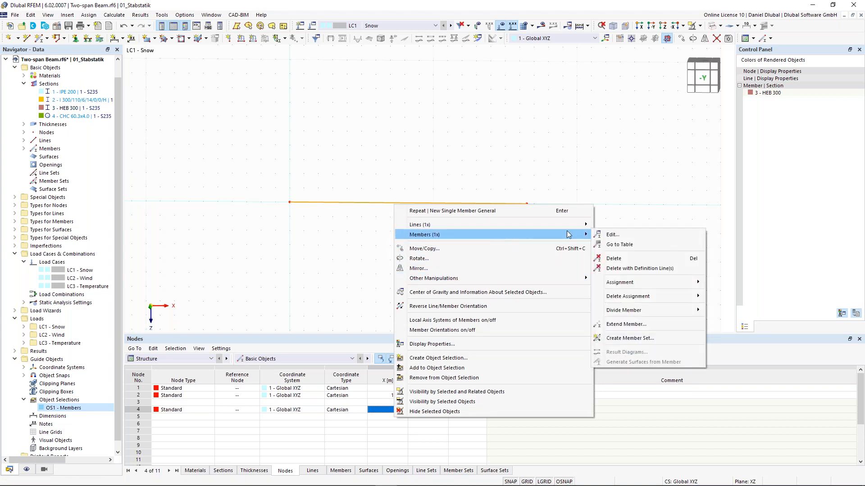
mouse_move(662, 310)
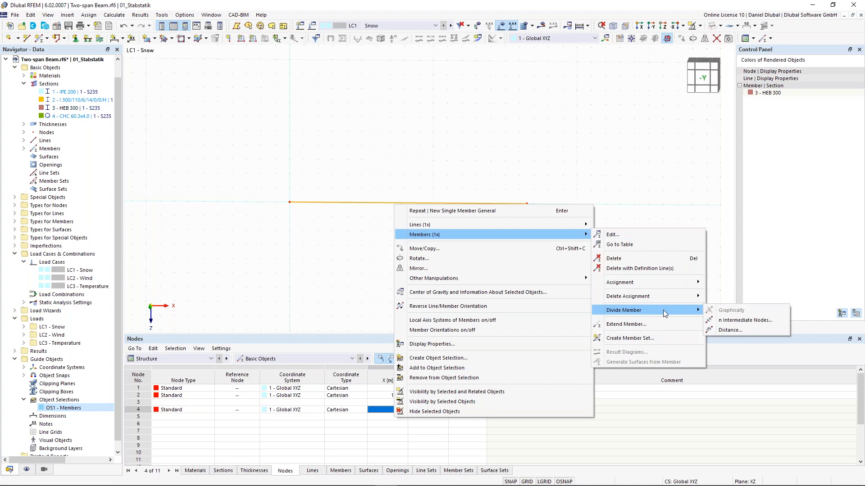
click(736, 324)
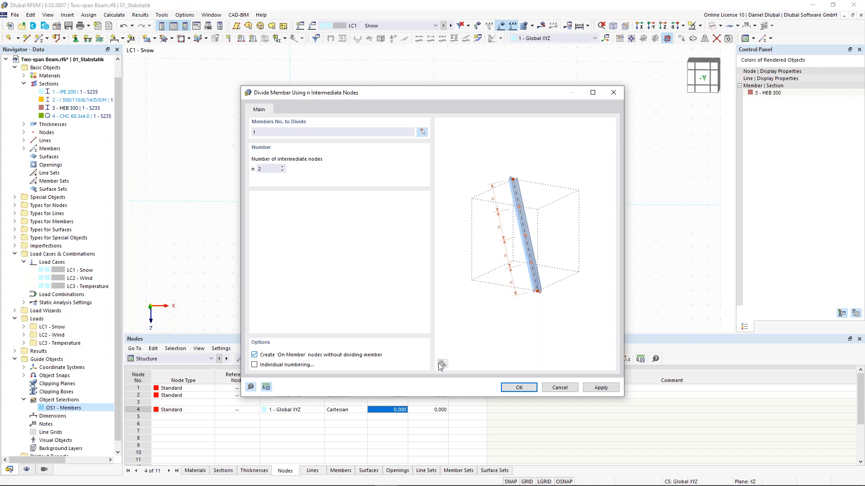
click(519, 388)
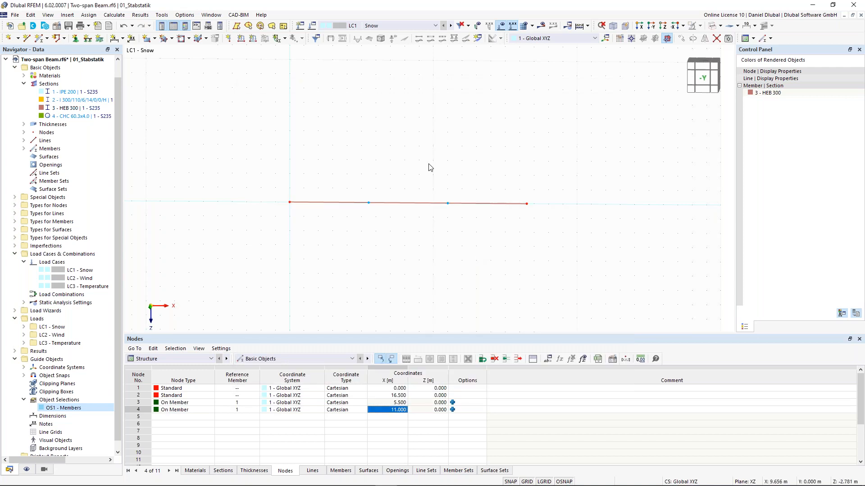
Define a new member of type Truss (only N) with section 1 - IPE 200 in S235.
scroll(404, 179, up, 1)
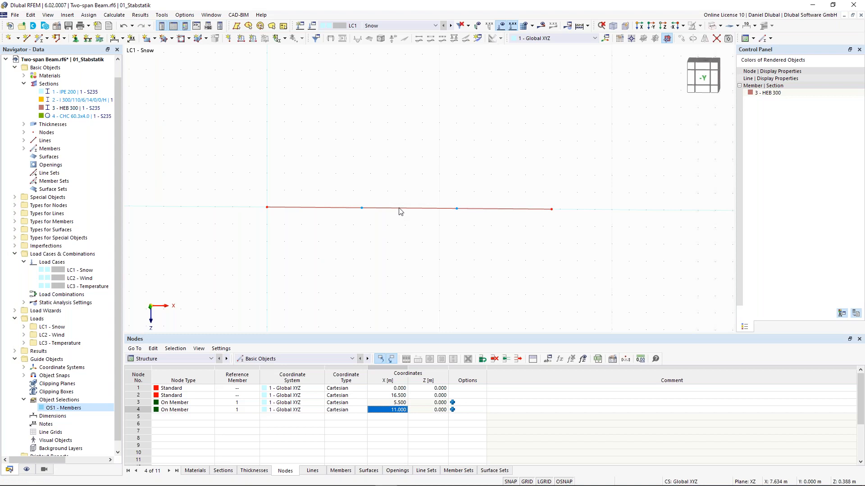
mouse_move(400, 212)
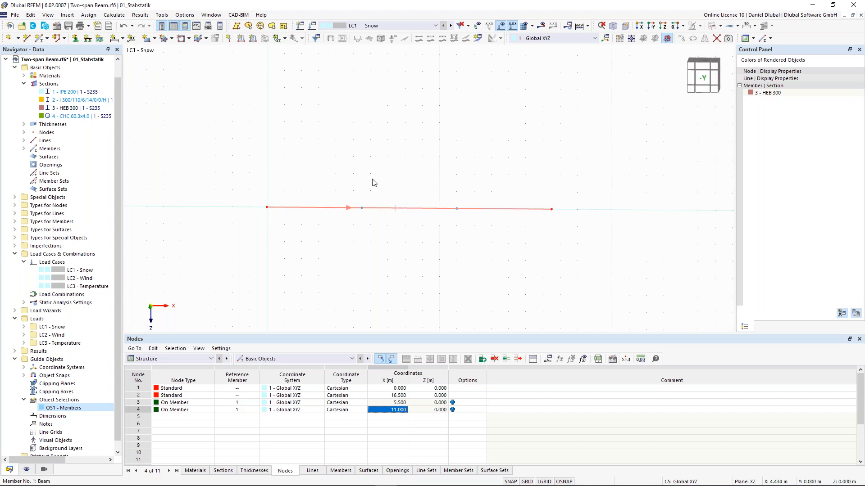
scroll(372, 182, up, 1)
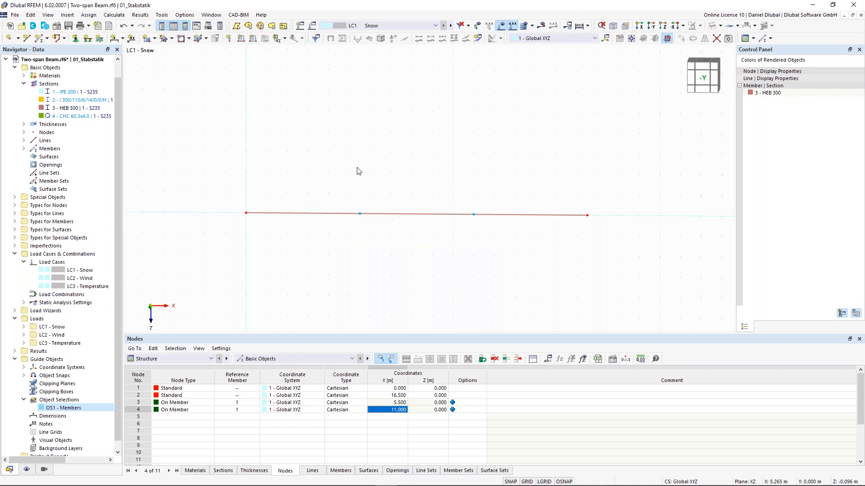
middle_drag(392, 162, 387, 170)
scroll(404, 203, up, 1)
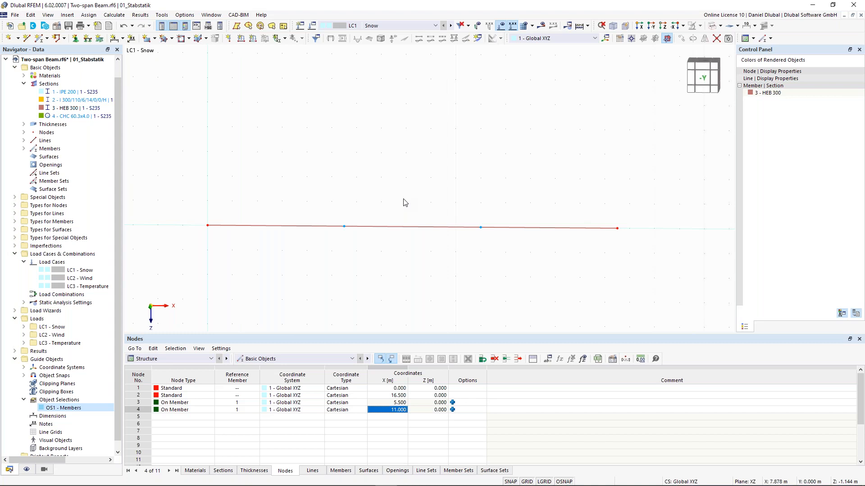
click(47, 40)
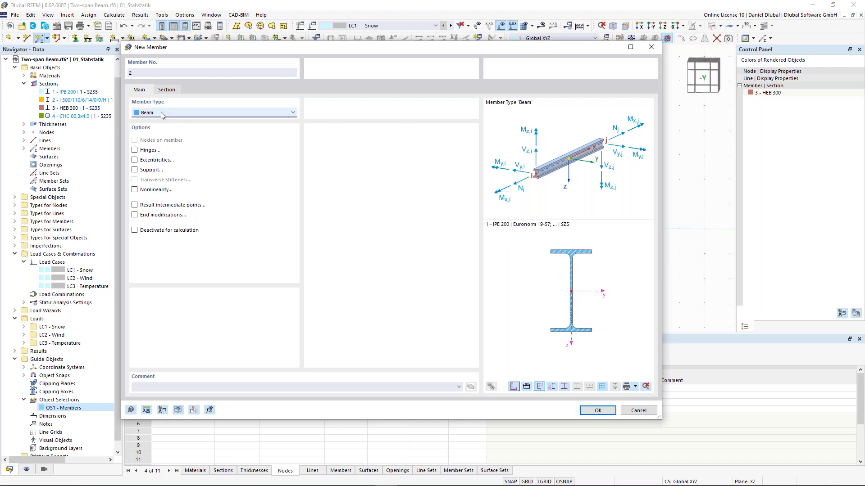
click(161, 114)
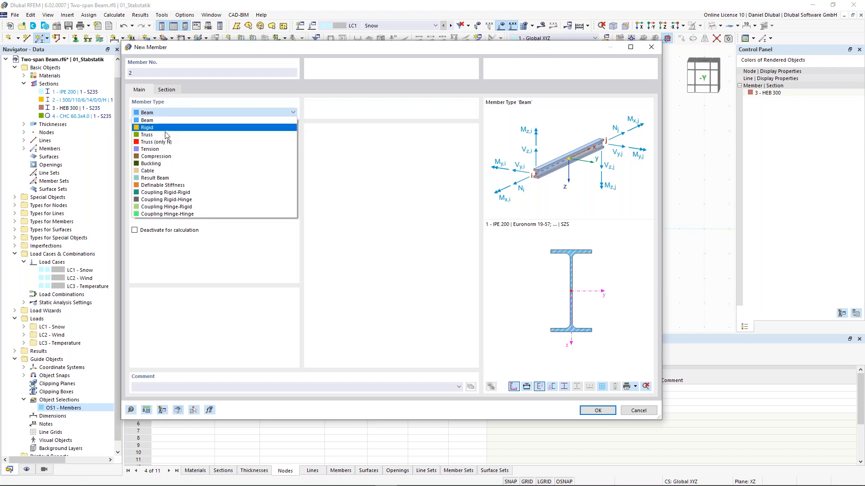
click(167, 141)
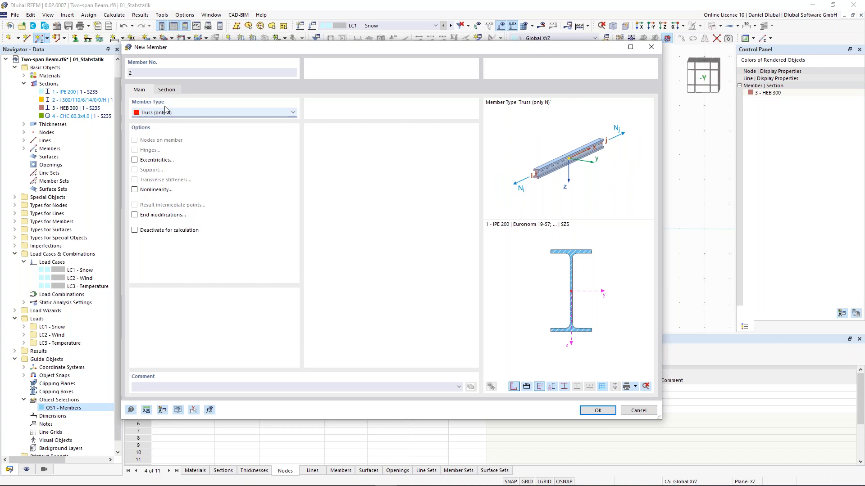
click(168, 91)
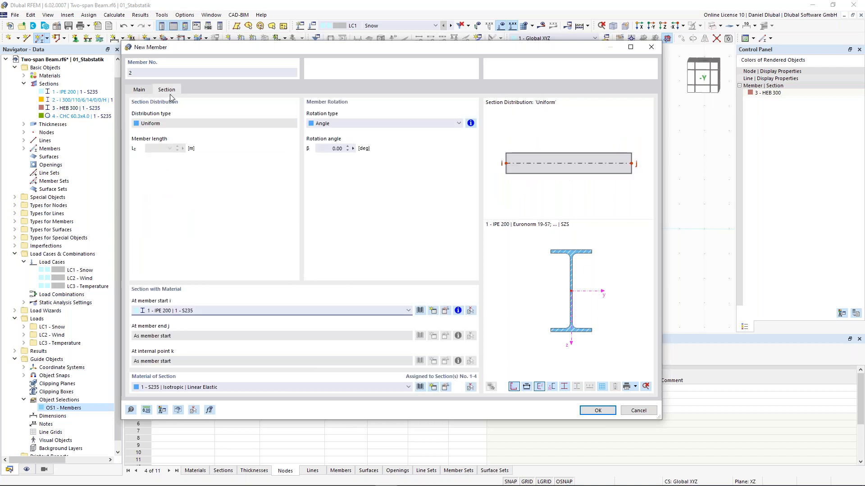
click(251, 311)
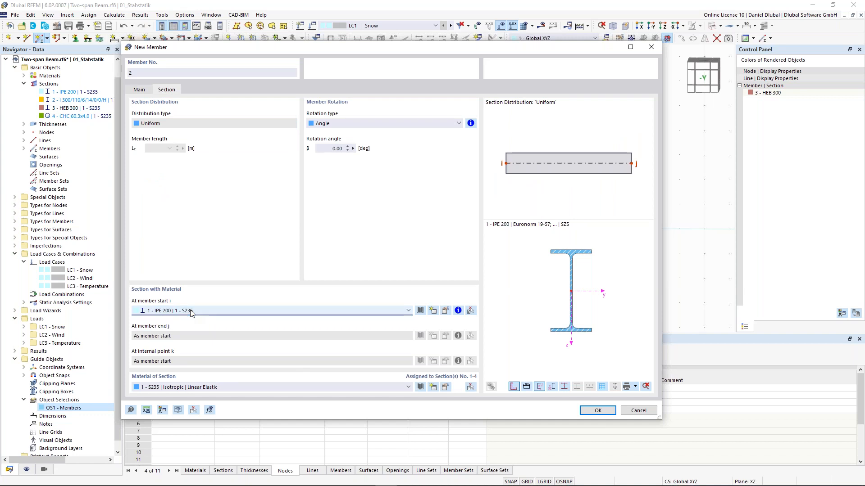
click(604, 414)
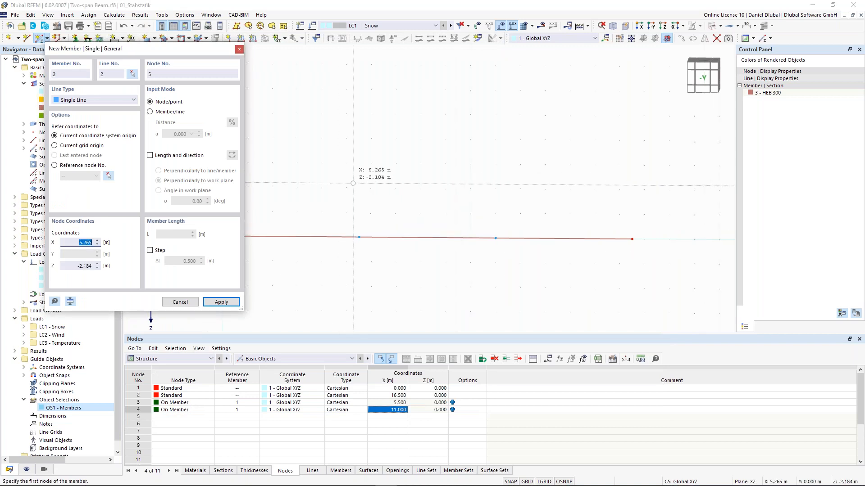
Place a 1 m vertical truss member upward from each of the beam's two intermediate nodes, using length and direction input in the work plane.
click(150, 155)
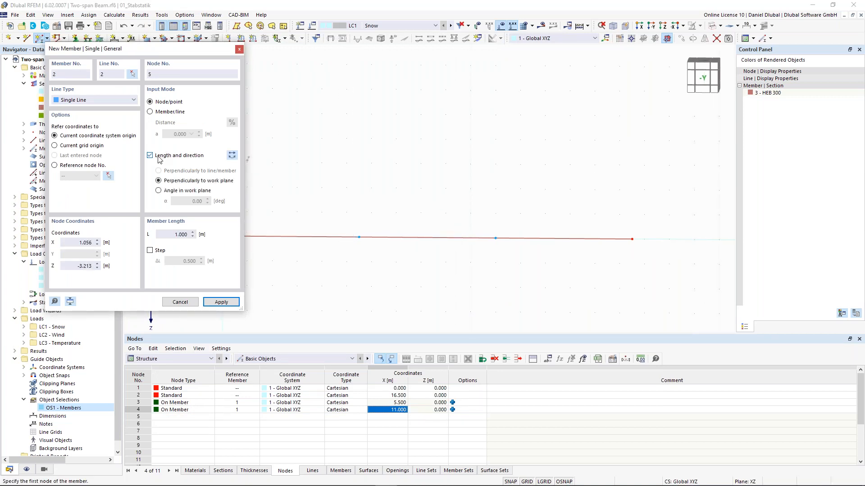
click(183, 235)
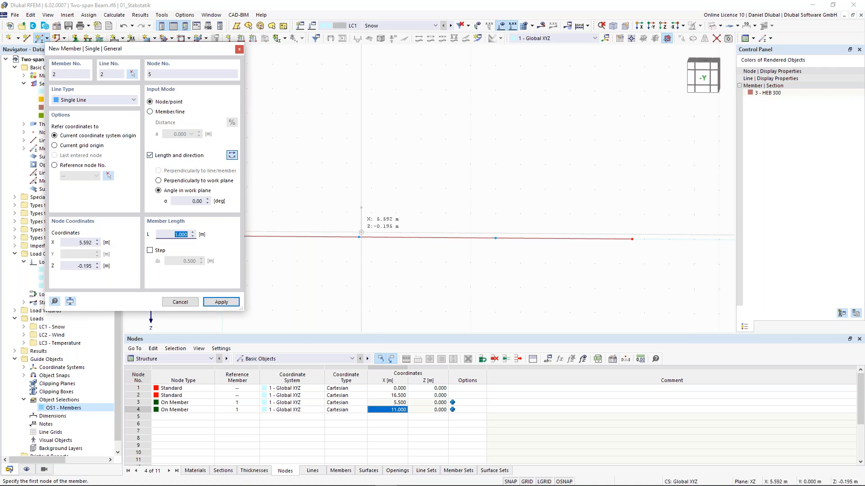
click(359, 238)
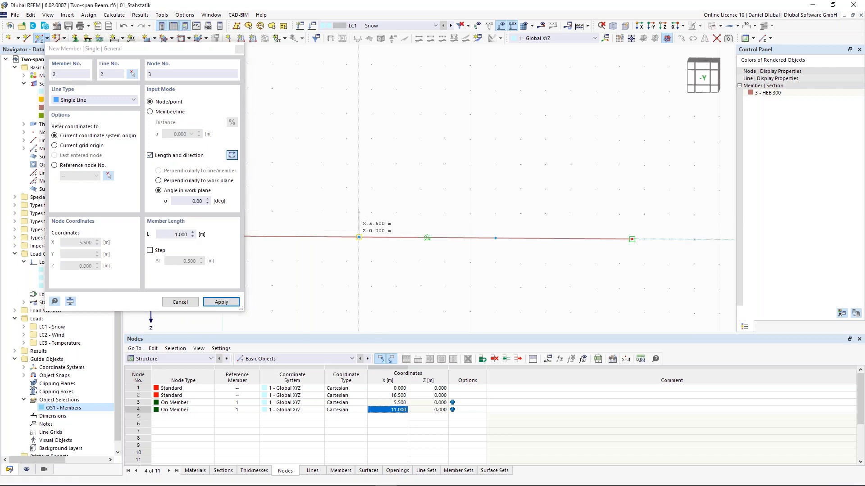
click(495, 238)
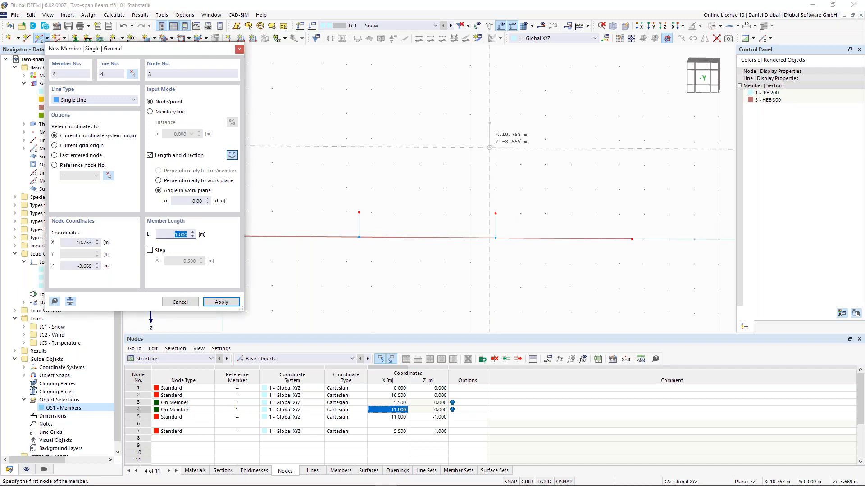
key(Escape)
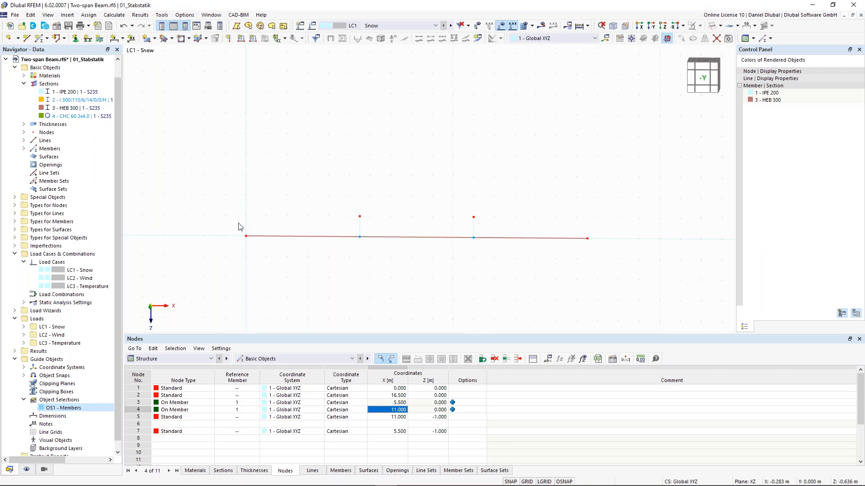
Copy the beam's two end nodes by a displacement of -2.3 m in Z.
click(246, 236)
ctrl+click(589, 240)
right_click(588, 240)
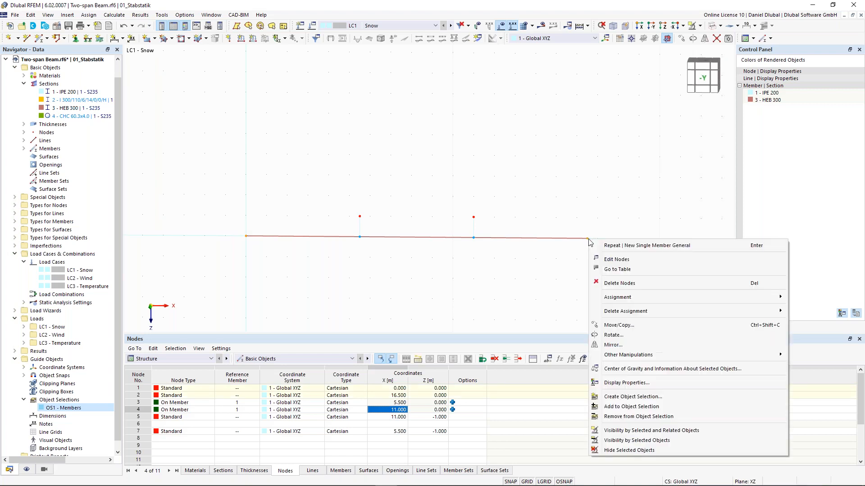
click(630, 325)
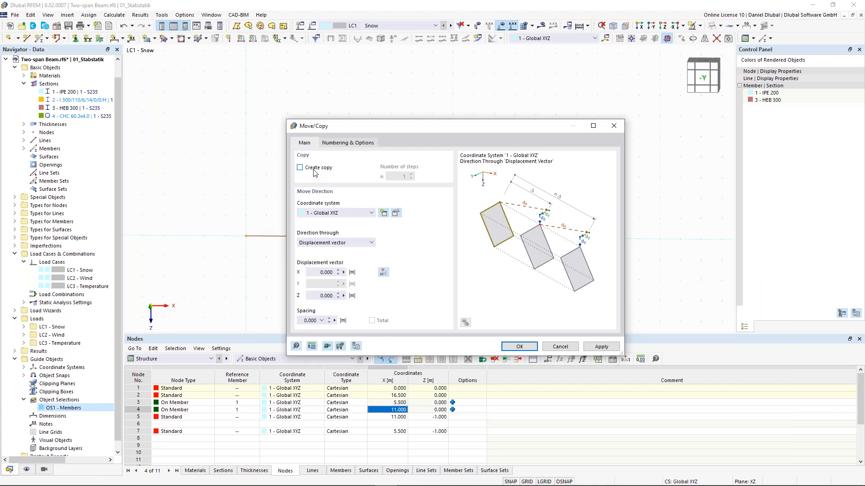
click(315, 173)
click(347, 272)
click(315, 297)
text(-2,3)
click(531, 349)
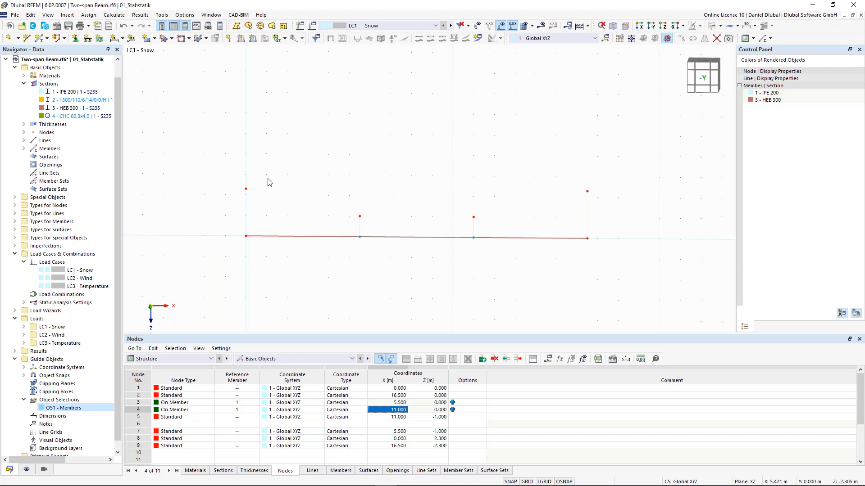
Define another Truss (only N) member with section IPE 200, taking its properties from an existing vertical truss member.
click(40, 42)
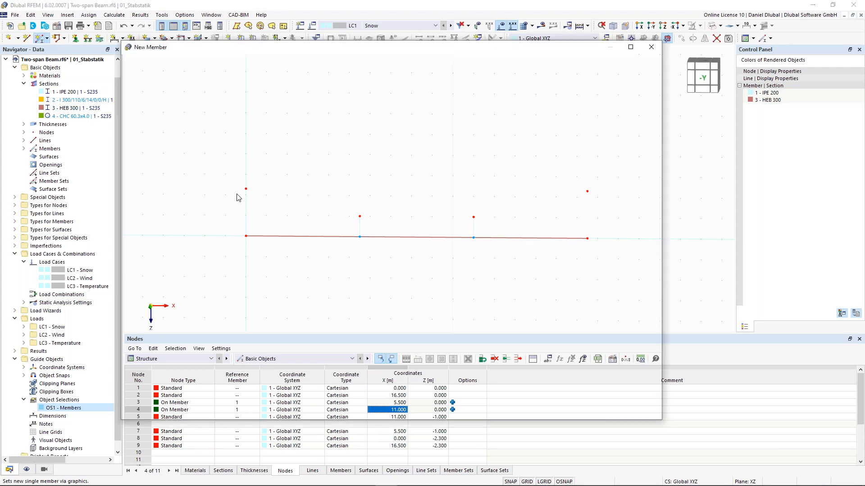
click(159, 113)
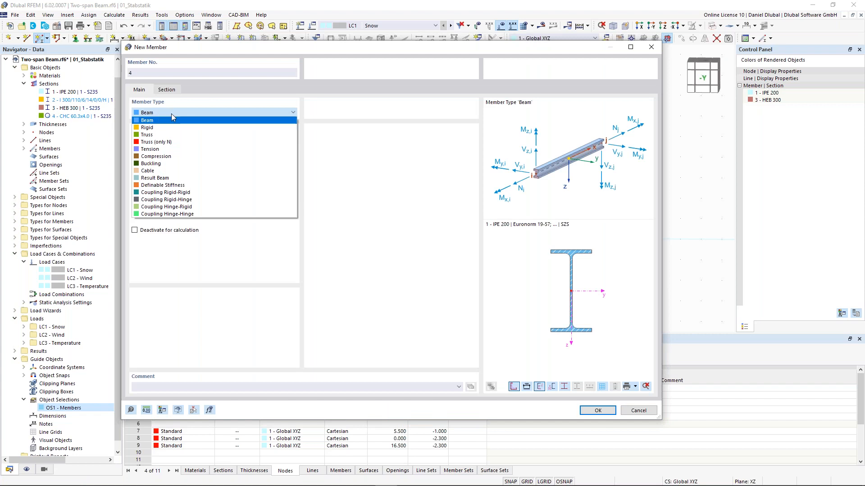
click(169, 142)
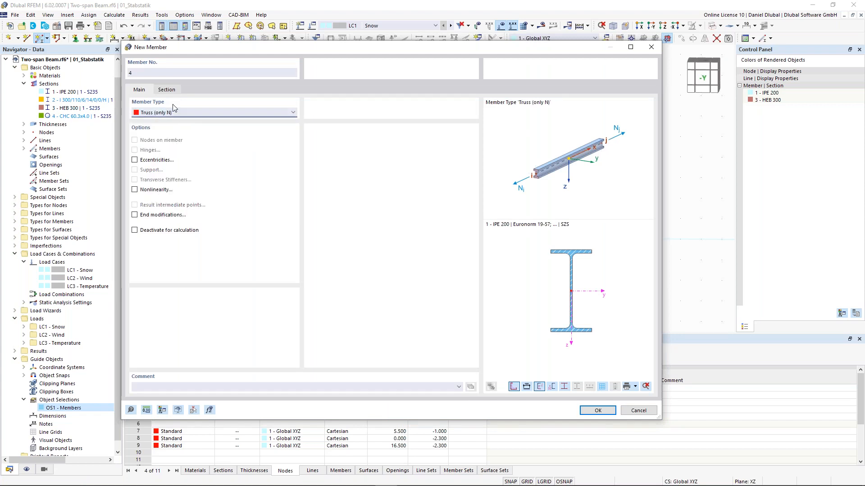
click(166, 89)
click(141, 89)
click(193, 409)
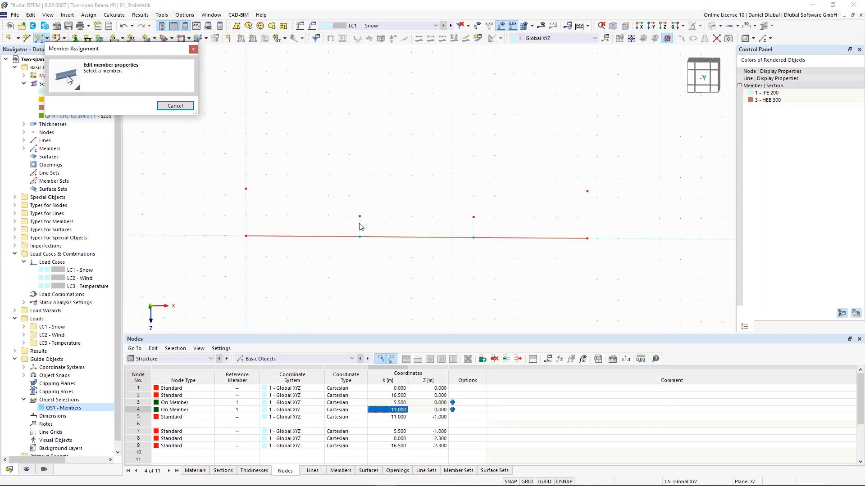
click(359, 224)
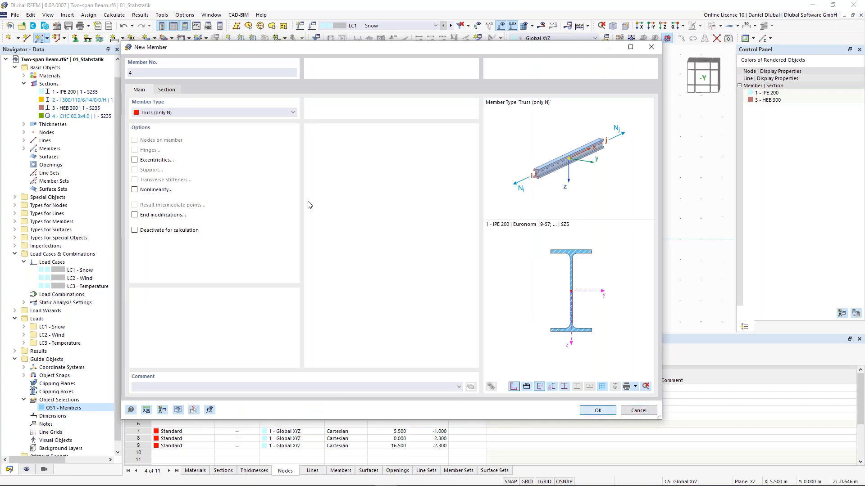
key(Return)
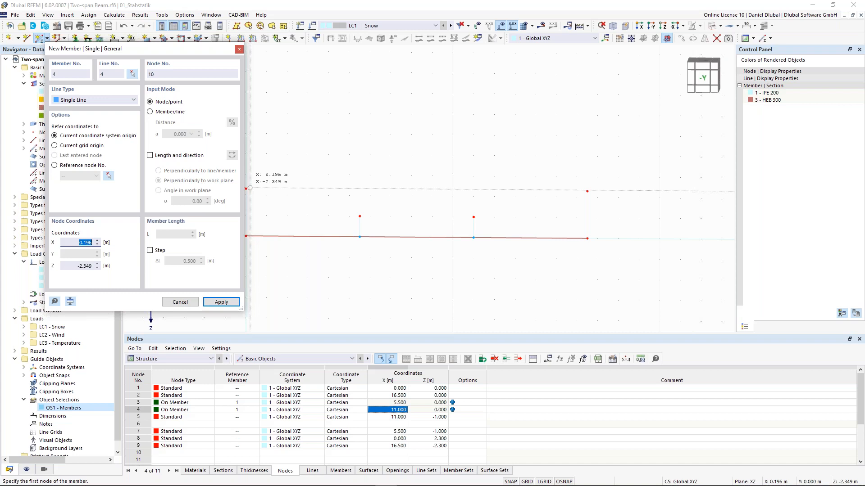
Connect the four upper nodes from end to end with truss members and display the model as rendered solids.
click(392, 211)
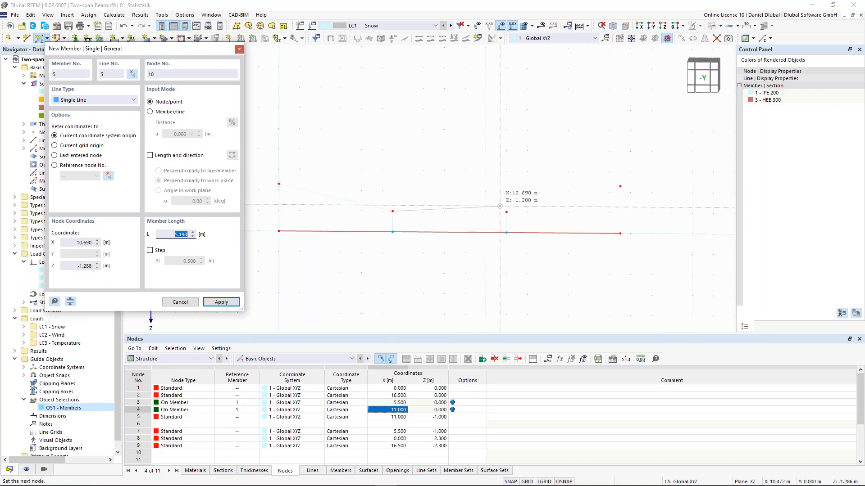
click(506, 212)
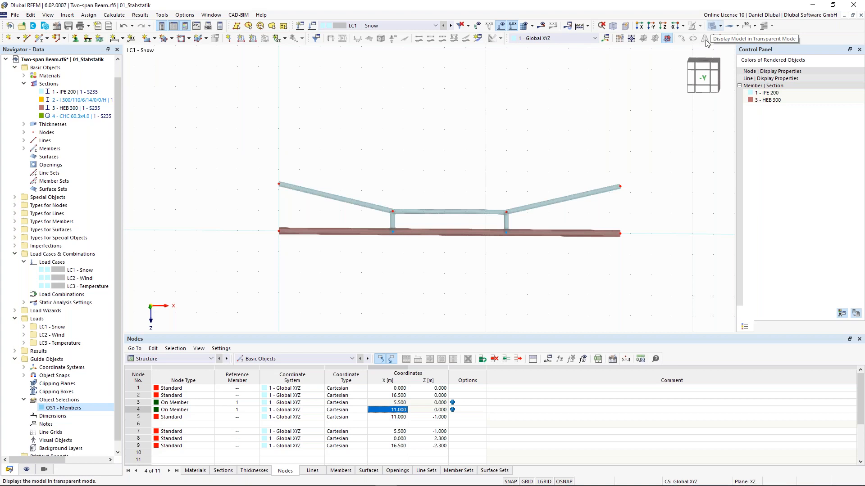
Set the Z coordinate of the upper nodes of both vertical members to -1.4 m.
scroll(463, 210, up, 1)
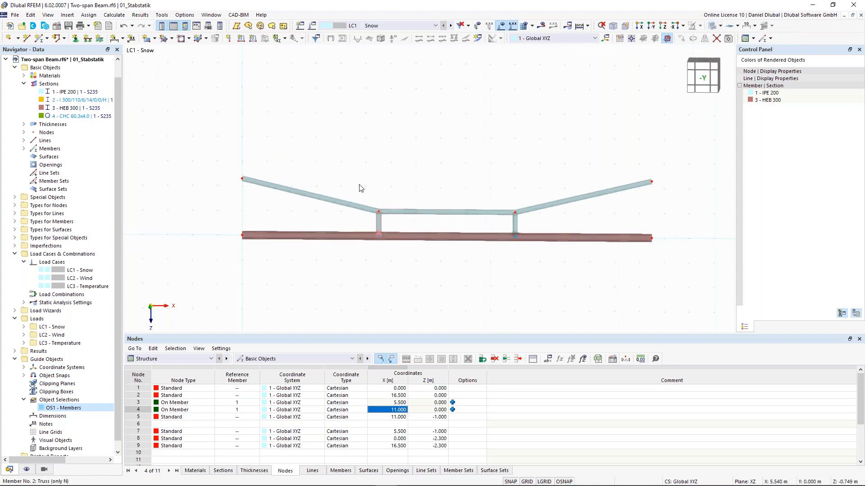
drag(360, 180, 532, 227)
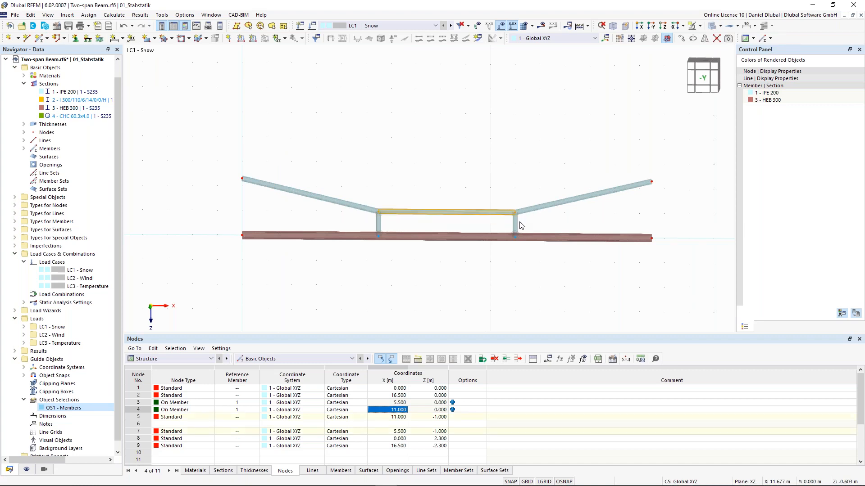
double_click(377, 212)
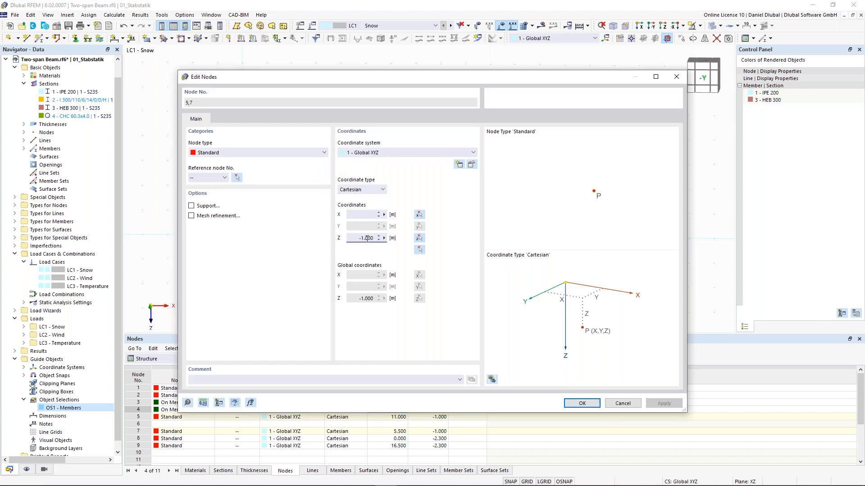
text(4)
drag(468, 77, 427, 231)
drag(524, 232, 519, 97)
click(540, 421)
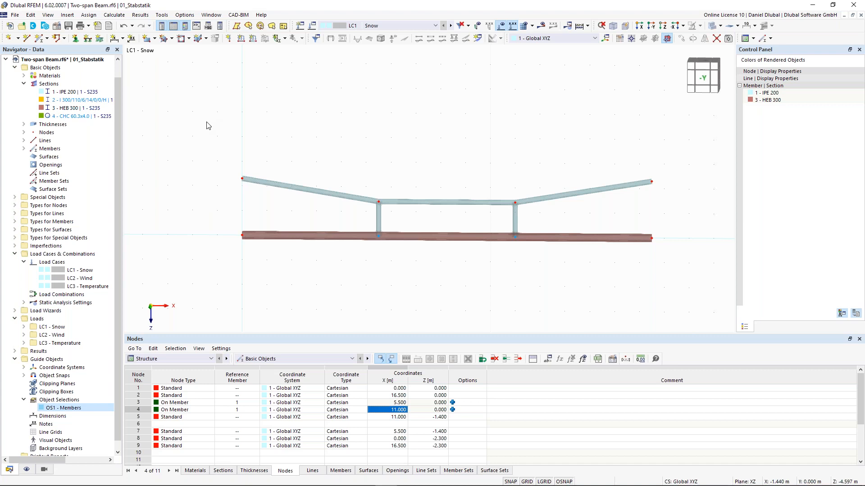
Assign hinged supports to the beam's start node and both outer upper nodes, and a roller support to the beam's end node.
drag(633, 136, 673, 211)
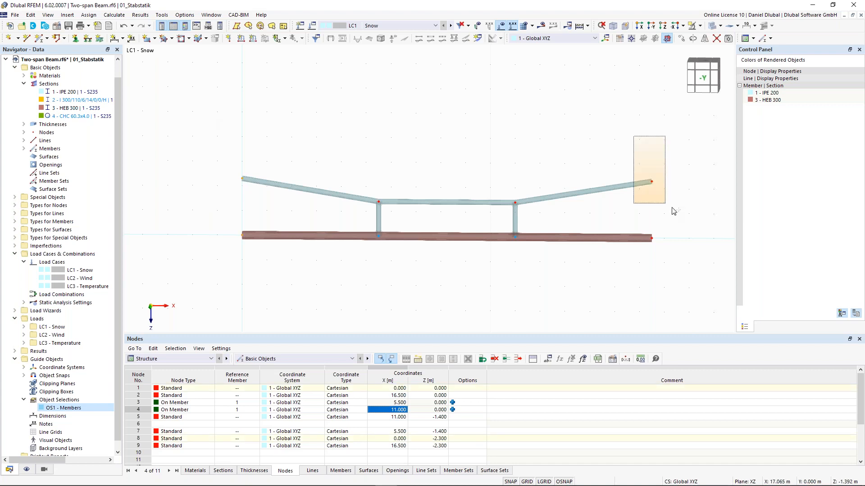
drag(673, 211, 673, 211)
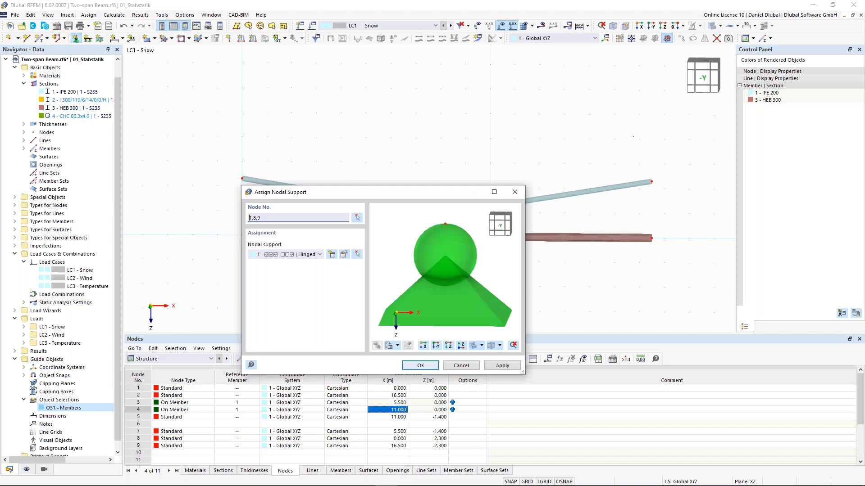
click(652, 237)
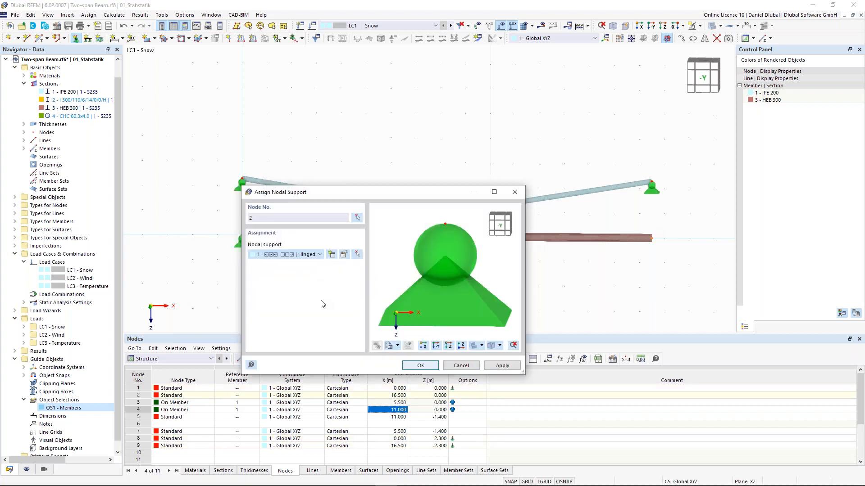
click(321, 300)
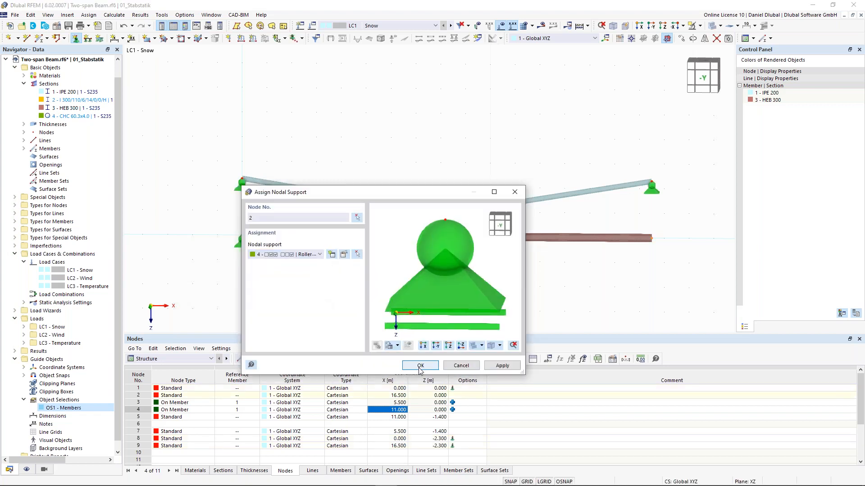
click(419, 365)
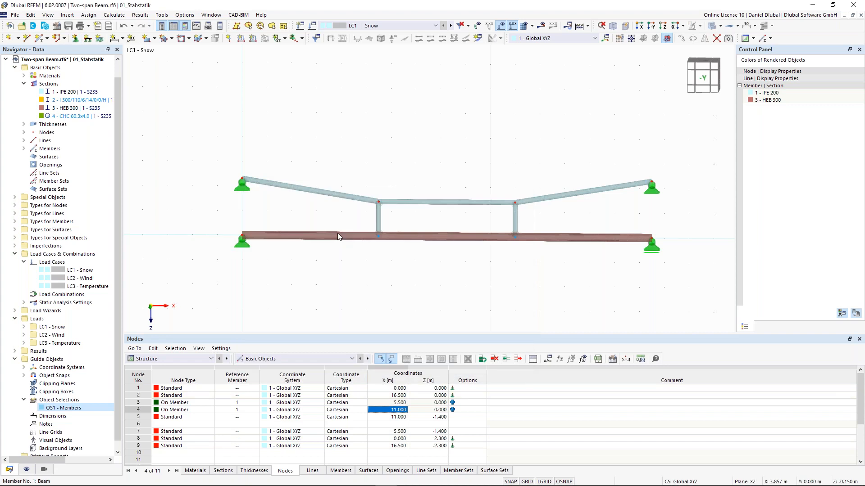
Apply a uniform 15 kN/m force load in the global Z direction to the HEB 300 beam in load case LC1 - Snow.
click(255, 41)
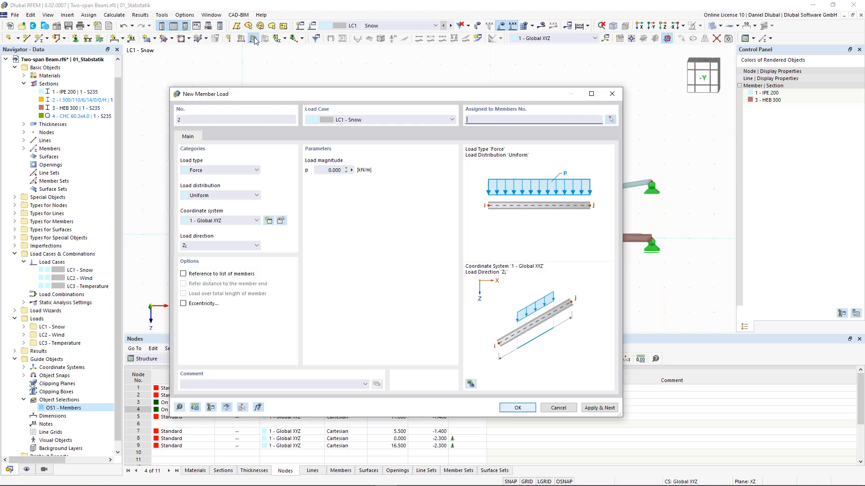
click(333, 170)
text(15)
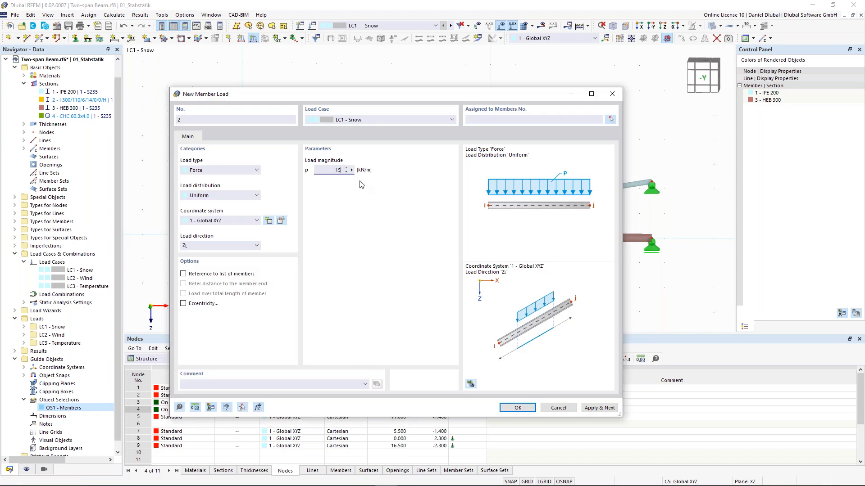
click(522, 405)
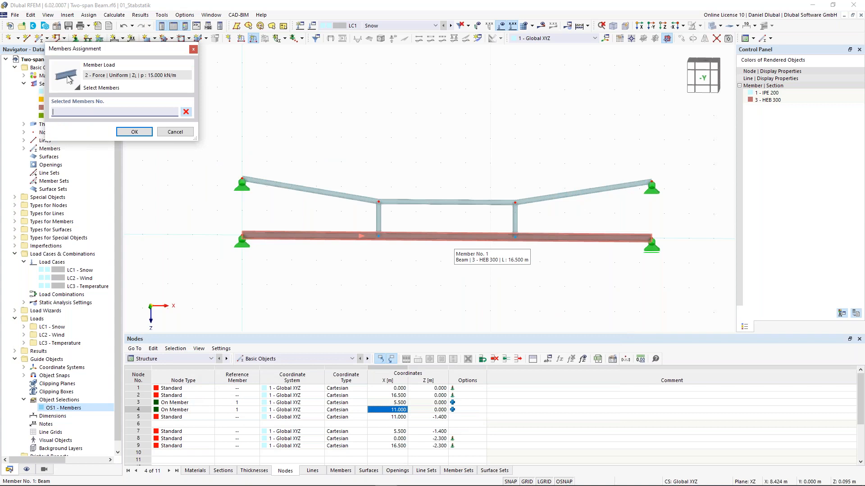
click(412, 238)
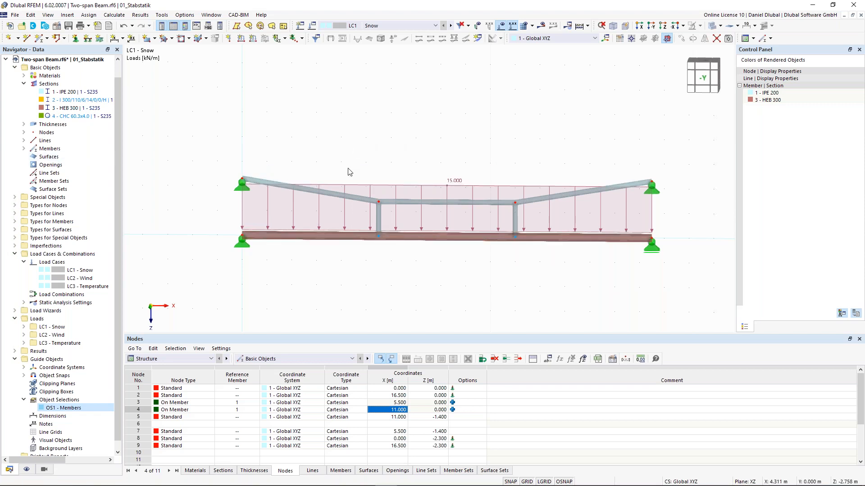
Calculate load case LC1 - Snow and display the members' axial forces N with the nodal support reactions, hiding the loads.
middle_drag(346, 168, 311, 170)
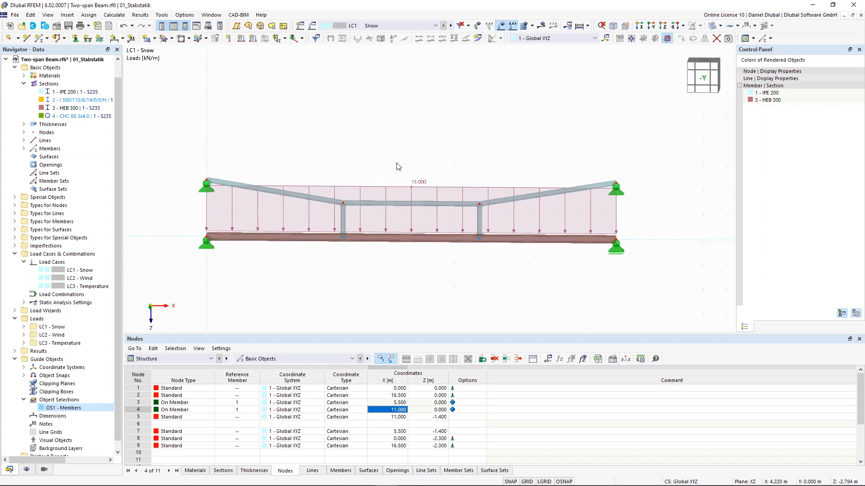
click(540, 29)
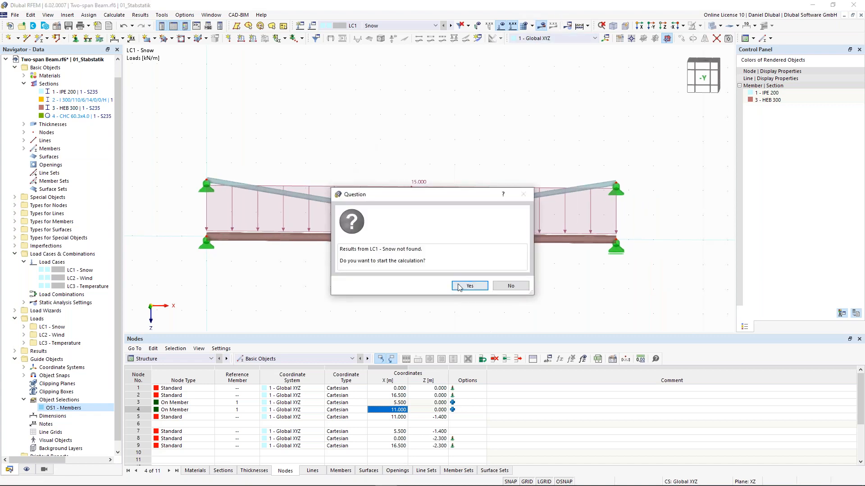
click(463, 288)
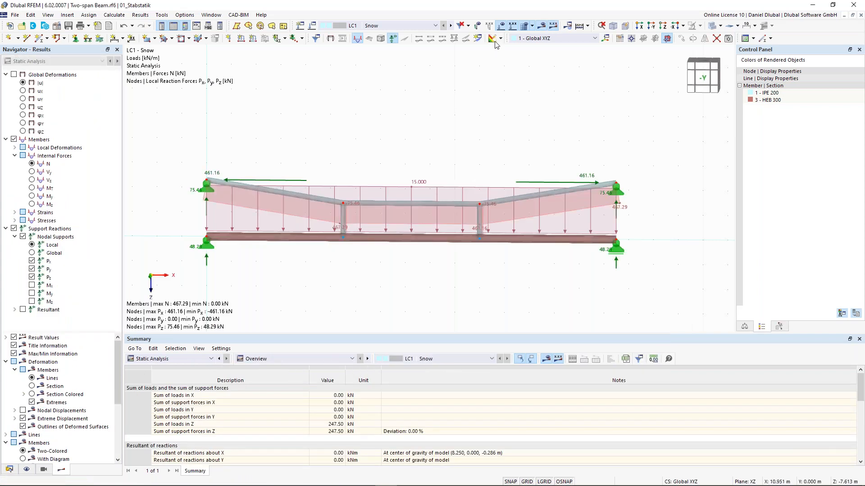
click(542, 28)
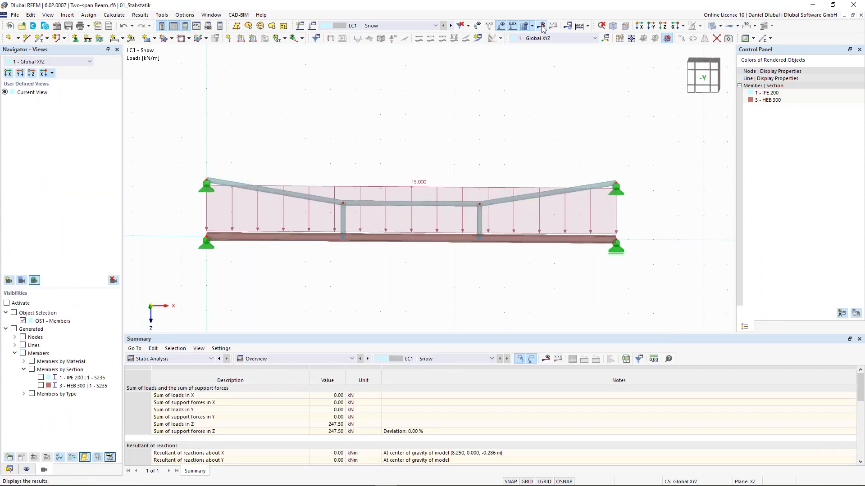
click(543, 28)
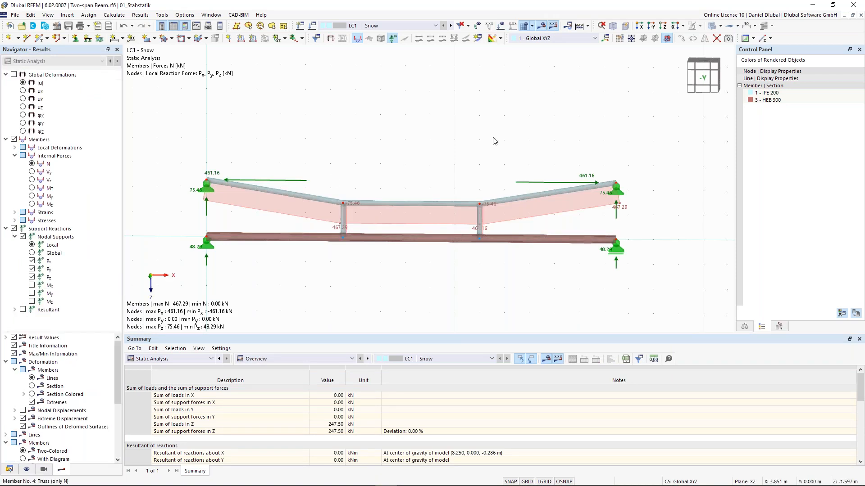
scroll(352, 198, up, 2)
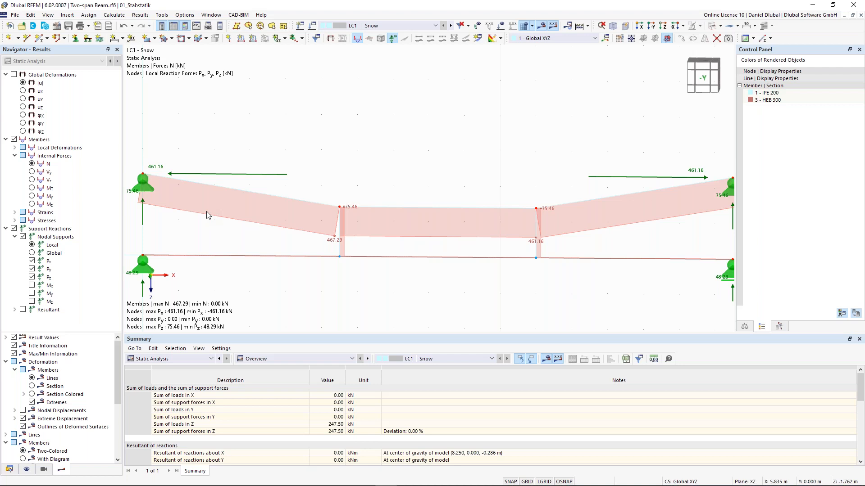
View the My bending moments and the global deformations as colored sections, with the loads displayed.
click(32, 196)
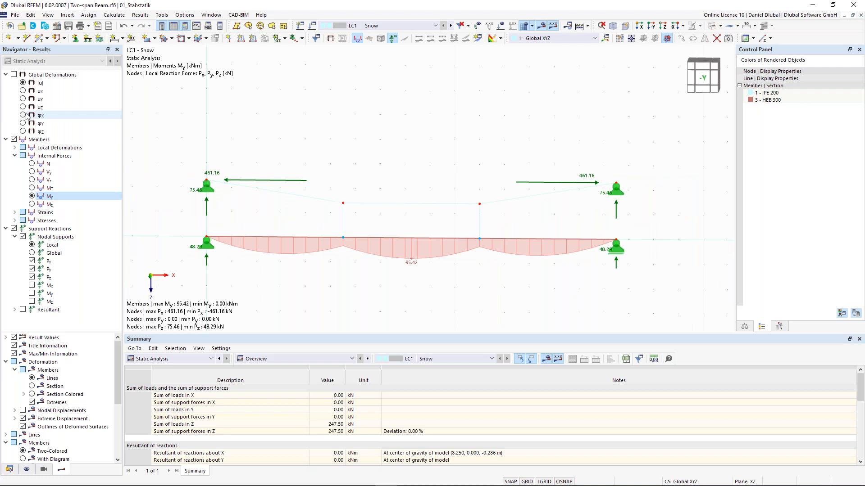
click(14, 74)
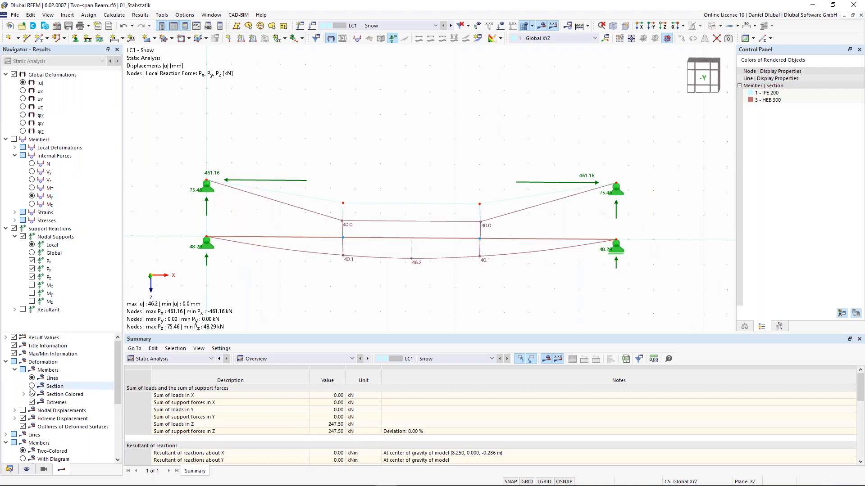
click(32, 395)
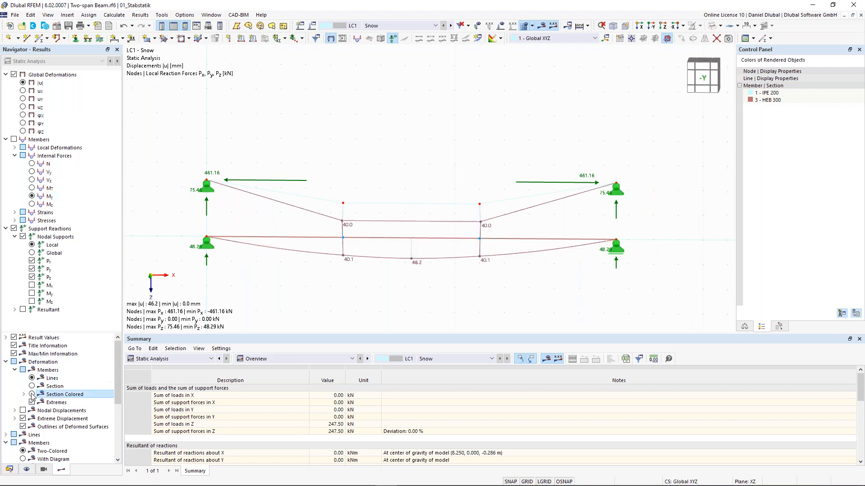
click(501, 26)
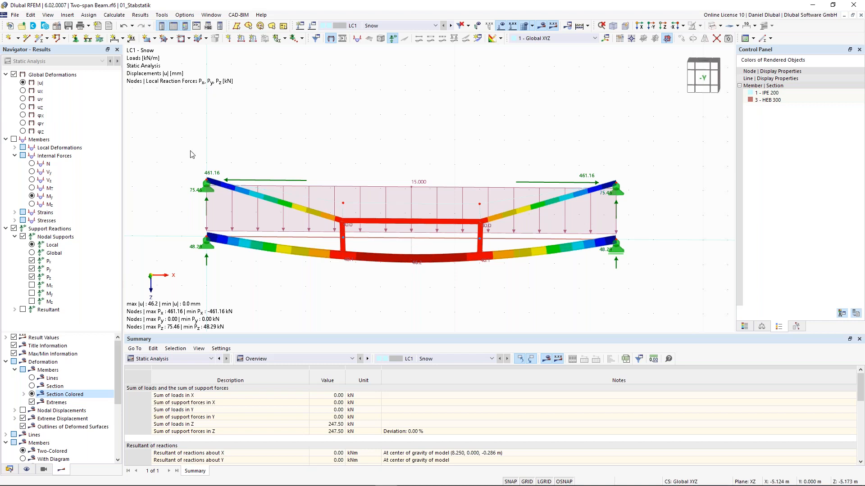
mouse_move(345, 213)
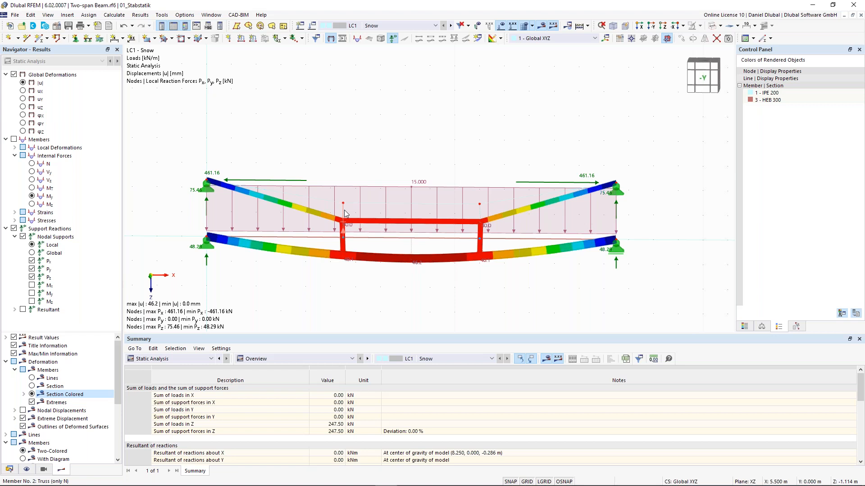
click(375, 204)
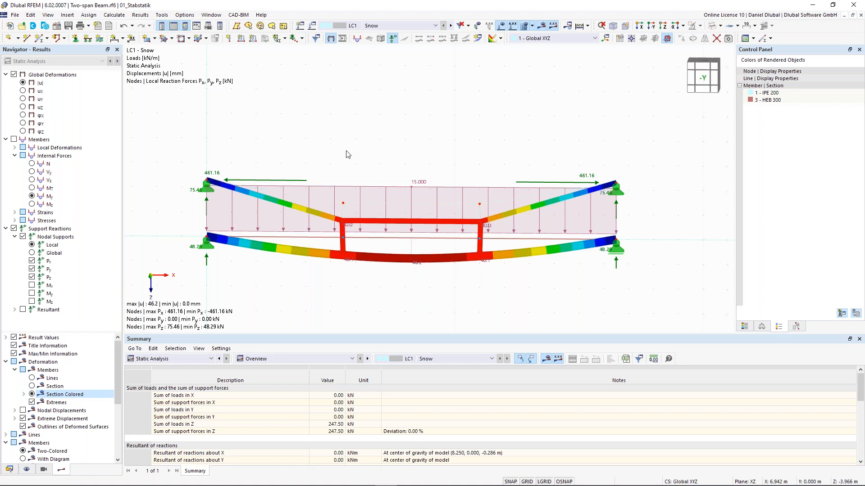
Examine the My moment diagram along the beam and the axial forces N in the truss members with the loads shown.
click(32, 196)
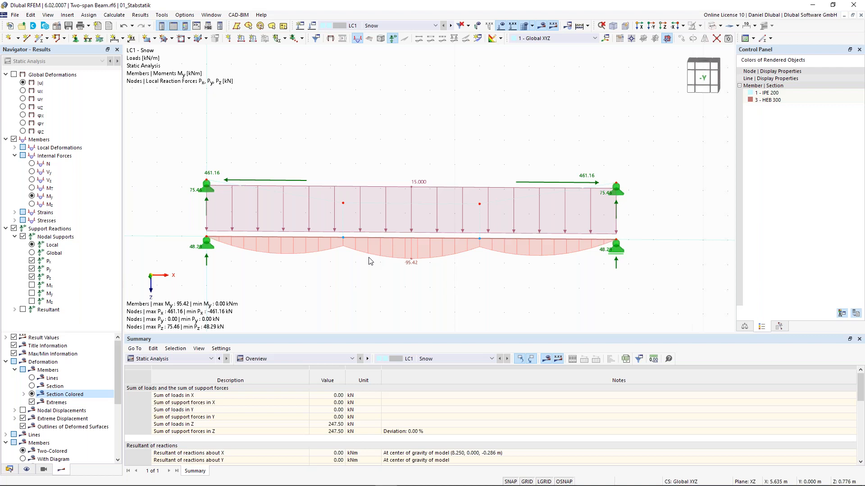
scroll(343, 222, up, 1)
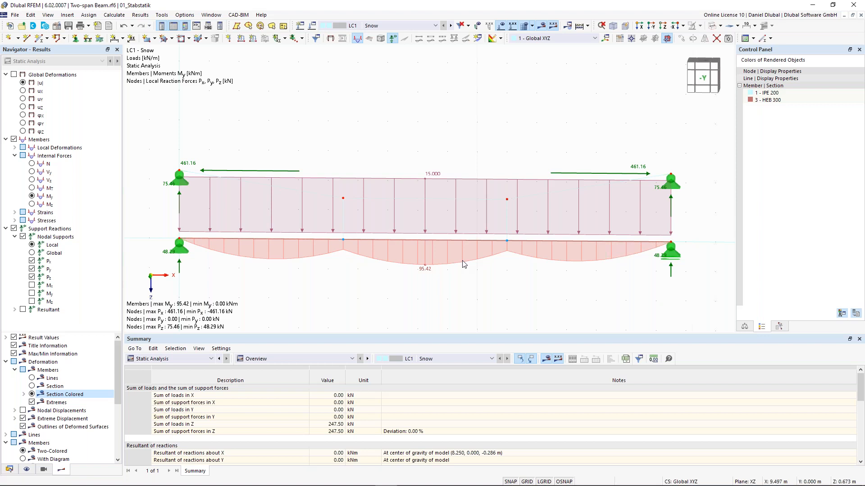
click(32, 164)
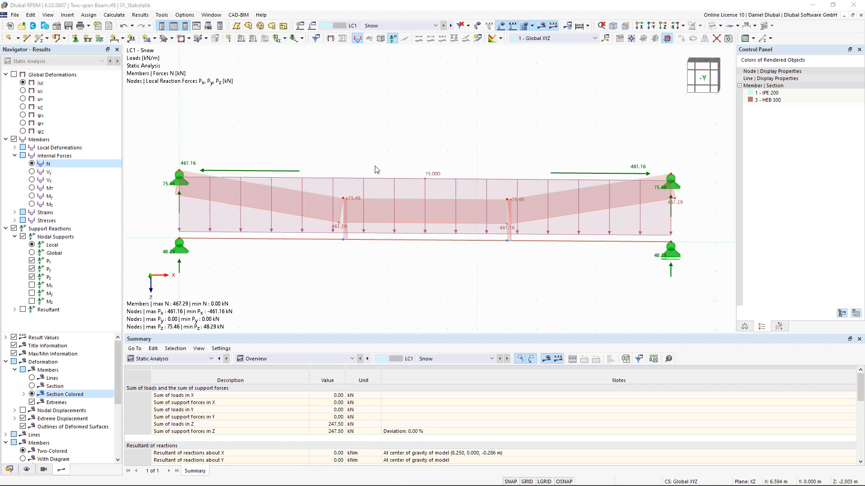
scroll(368, 150, down, 2)
middle_drag(374, 150, 382, 161)
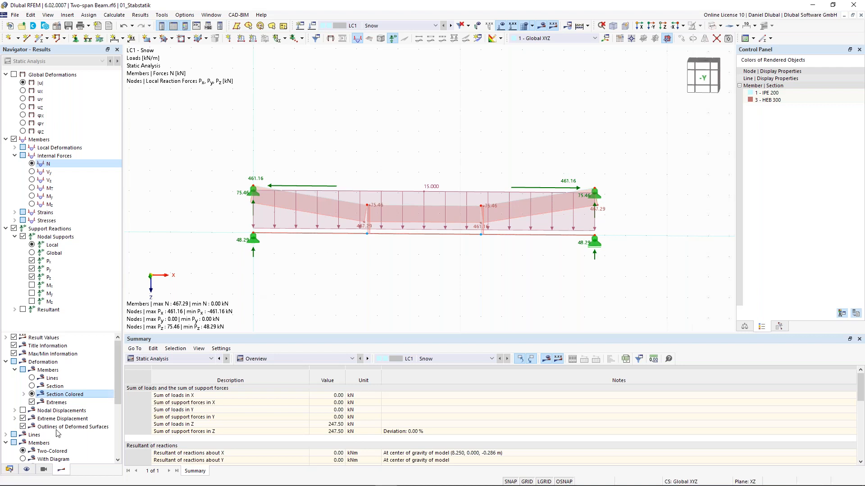
Review the object types for members and the member types offered for a new member, without creating one.
click(11, 470)
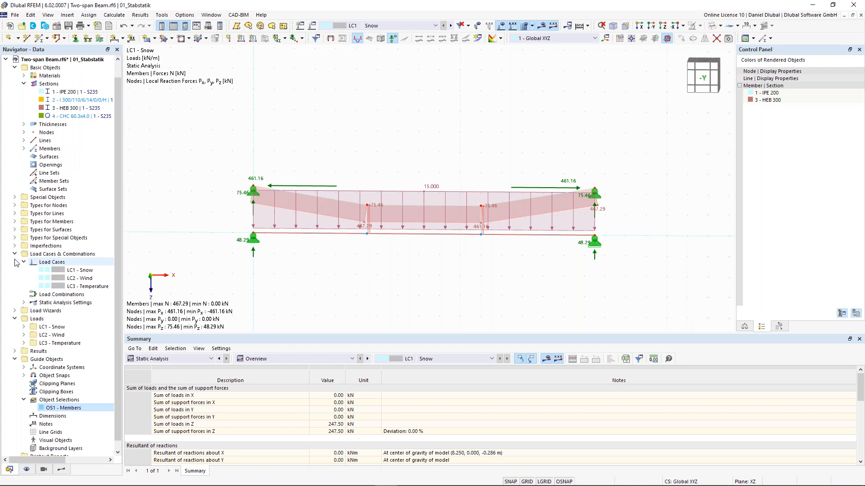
click(15, 222)
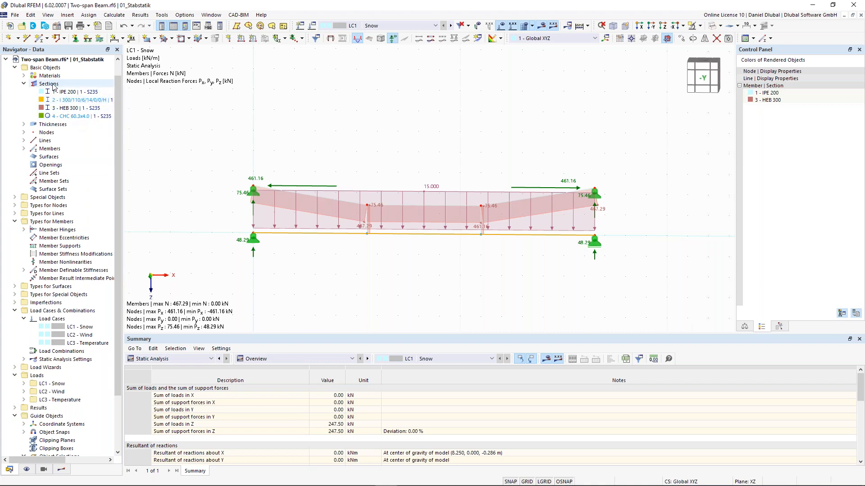
click(40, 42)
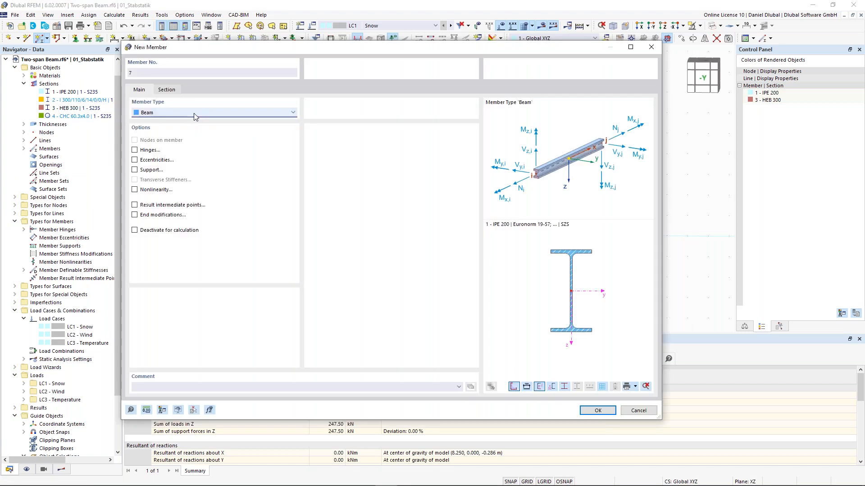
click(194, 114)
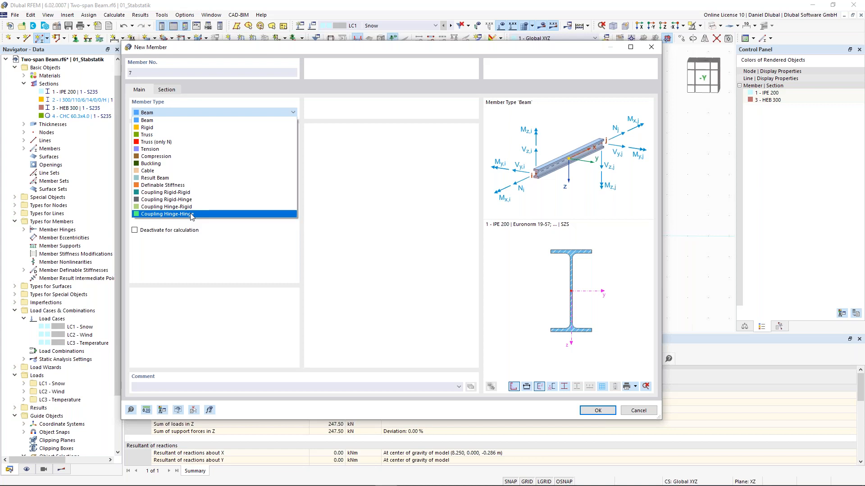
click(656, 52)
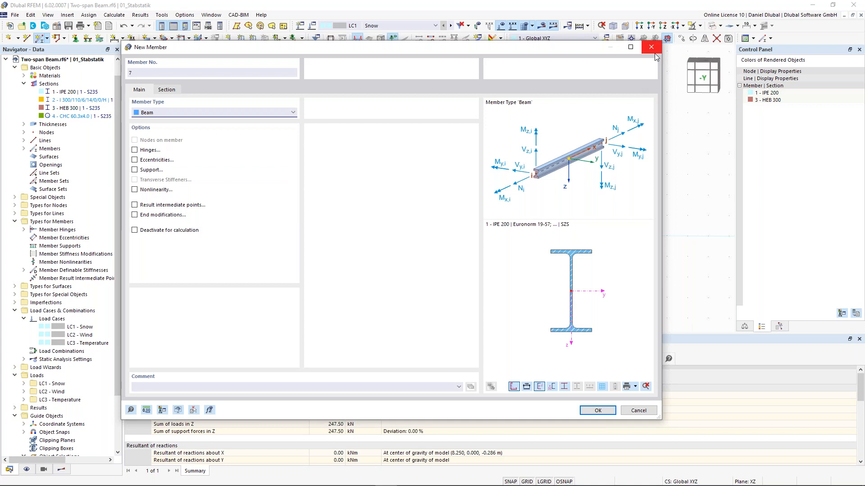
click(655, 52)
Examine the Line to line and Diaphragm rigid link types in a new rigid link definition, without creating one.
click(15, 295)
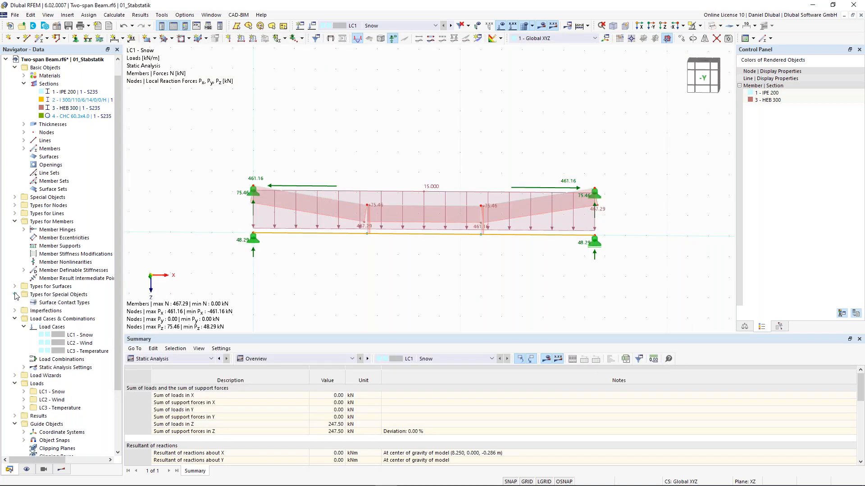
click(15, 198)
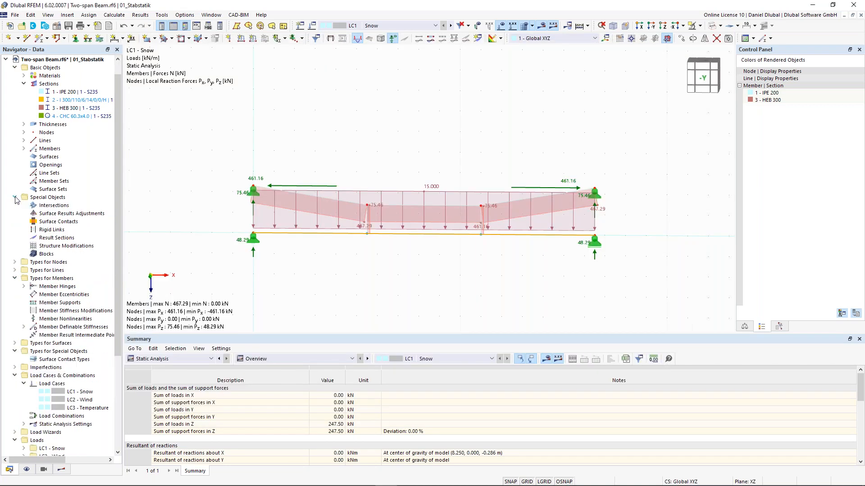
click(62, 231)
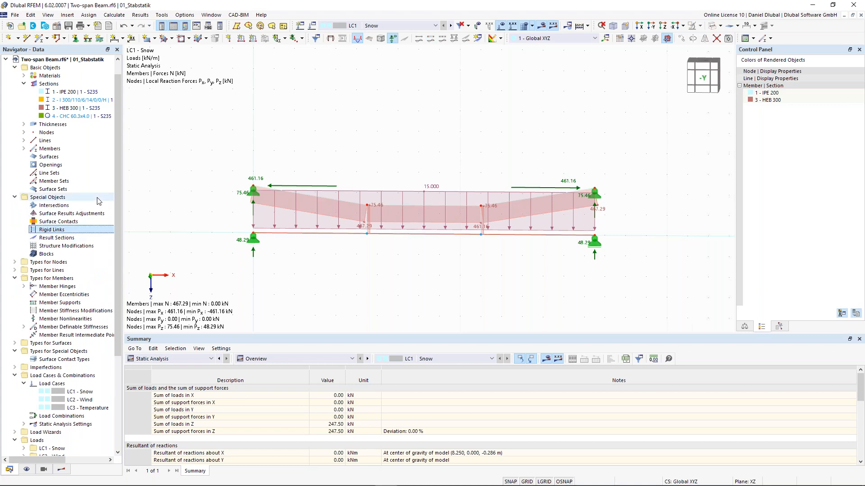
right_click(69, 234)
click(87, 245)
click(323, 179)
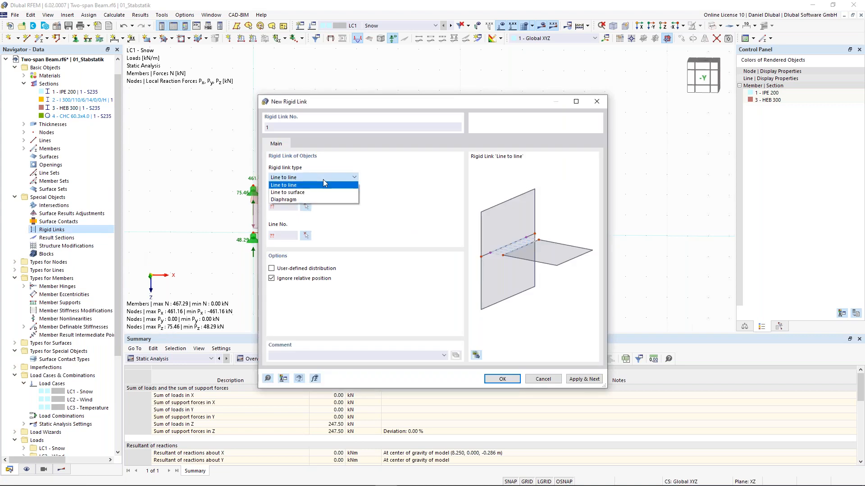
click(323, 179)
click(342, 177)
click(340, 200)
click(341, 178)
click(333, 185)
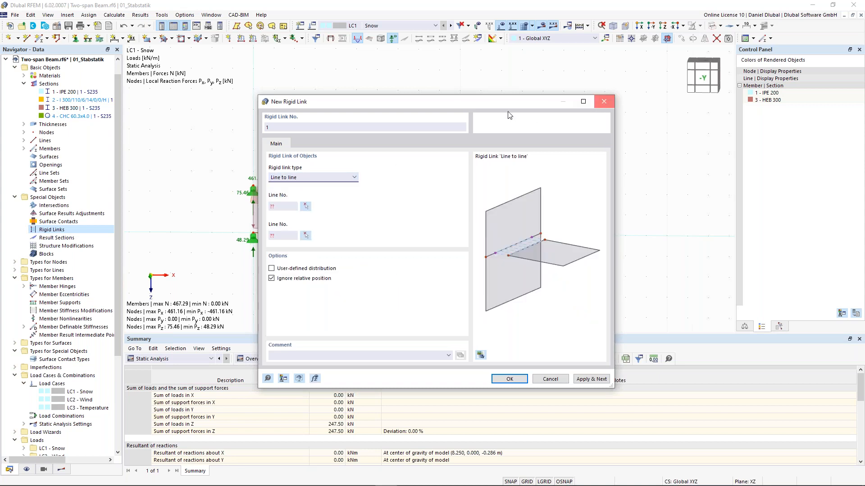
key(Escape)
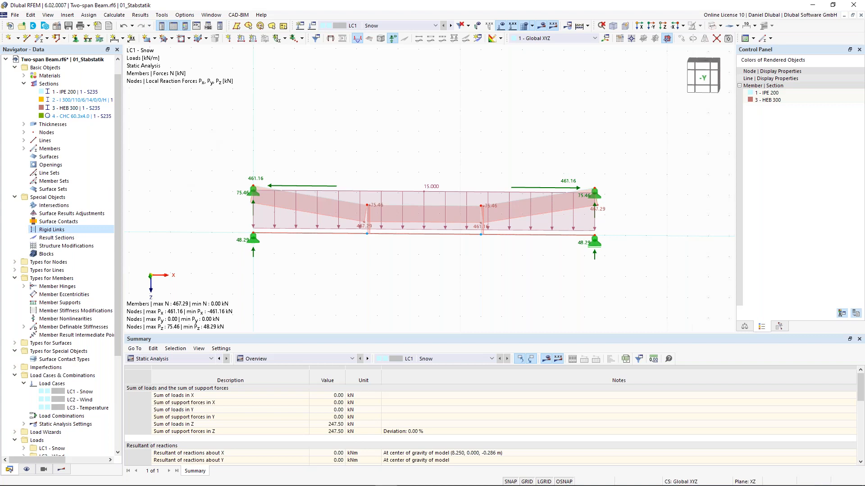
Delete the whole beam and truss structure together with its supports and member load.
drag(212, 136, 641, 291)
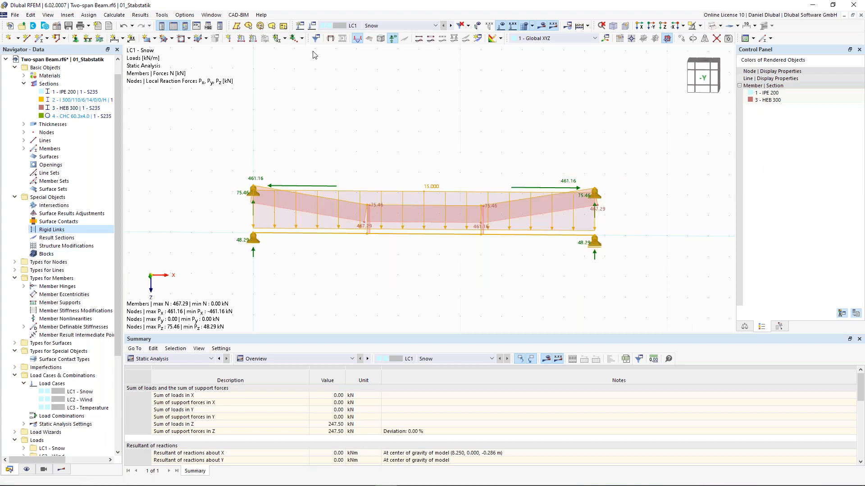
key(Delete)
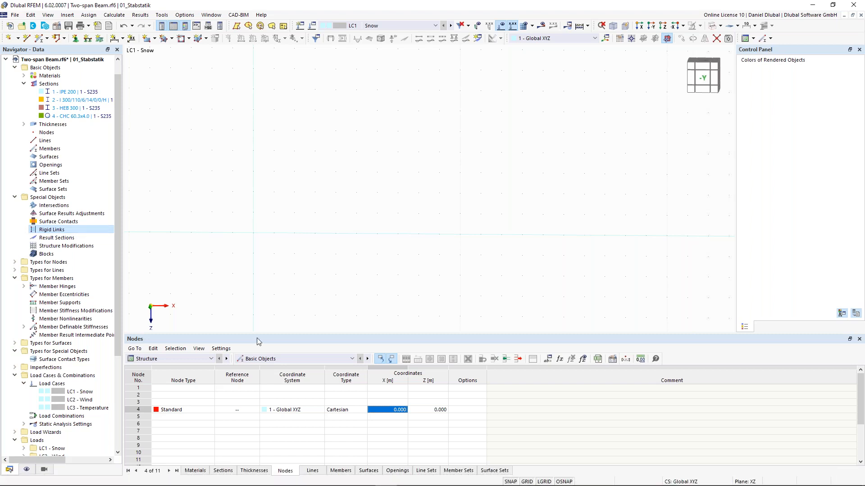
click(44, 30)
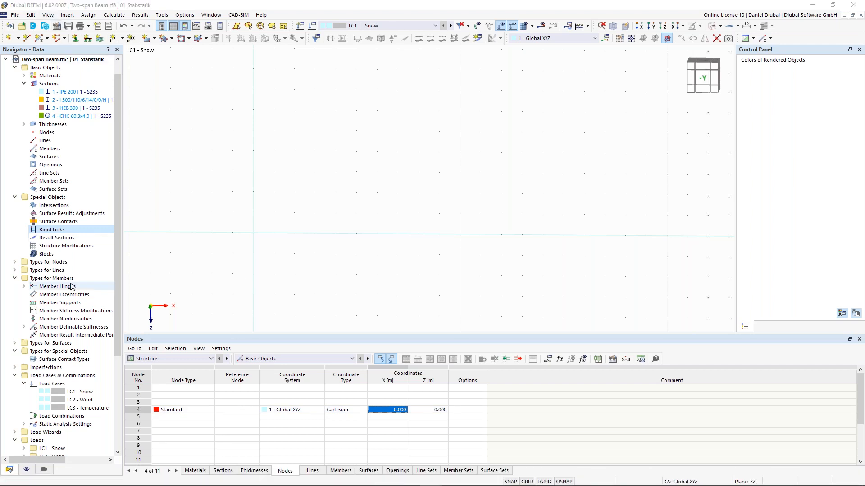
drag(120, 256, 131, 396)
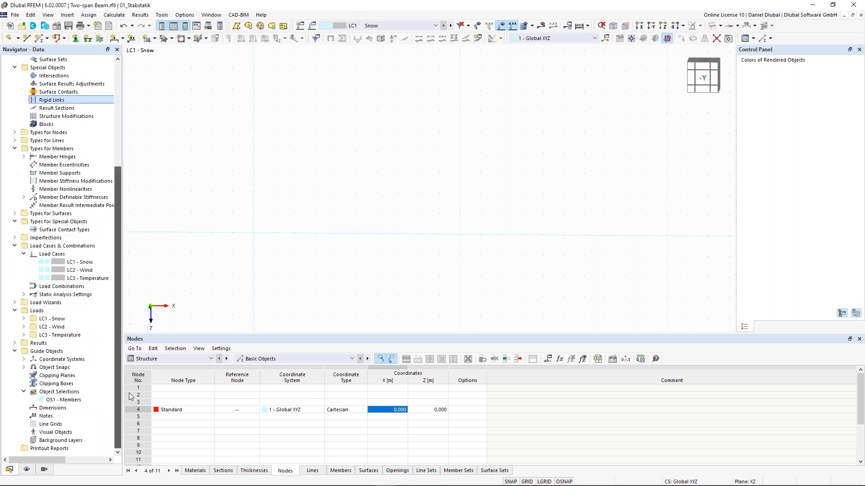
Insert the 2D truss block 000429 (FT001-a) from the block library and accept changing the model type to 3D.
click(46, 27)
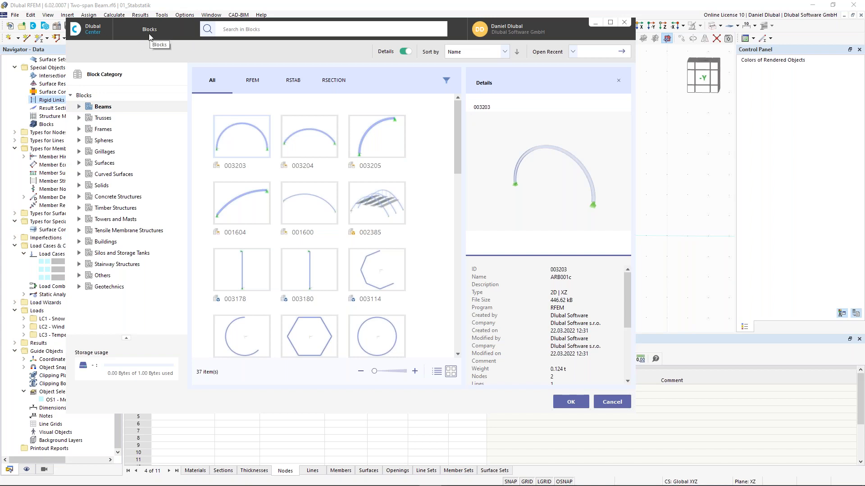
click(79, 118)
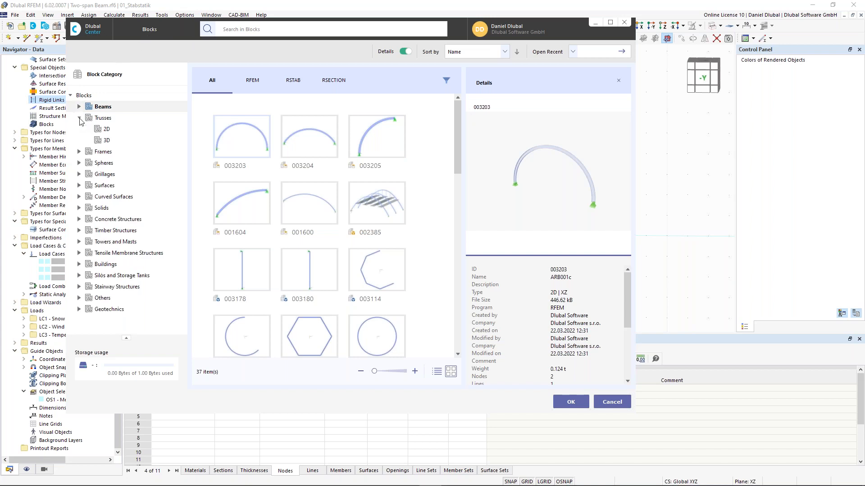
click(107, 131)
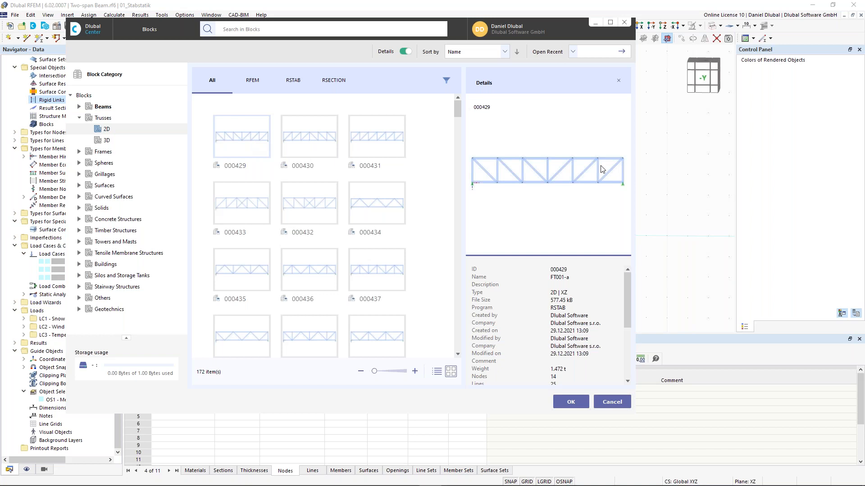
click(571, 403)
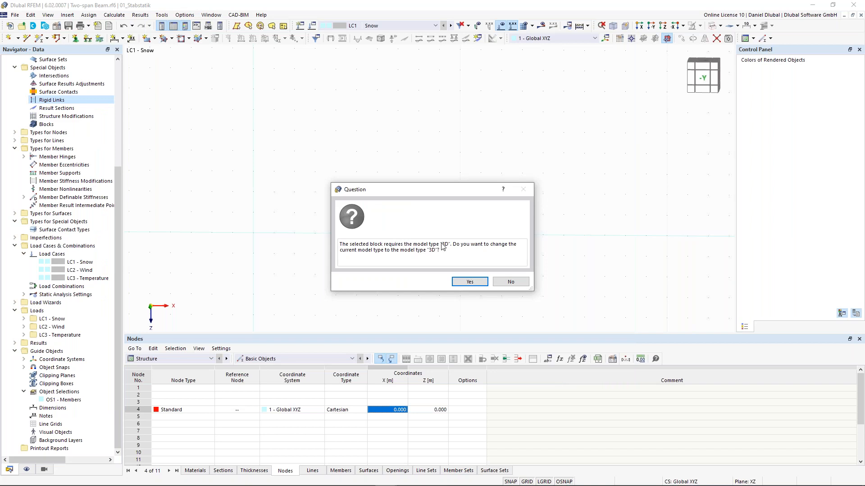
click(469, 282)
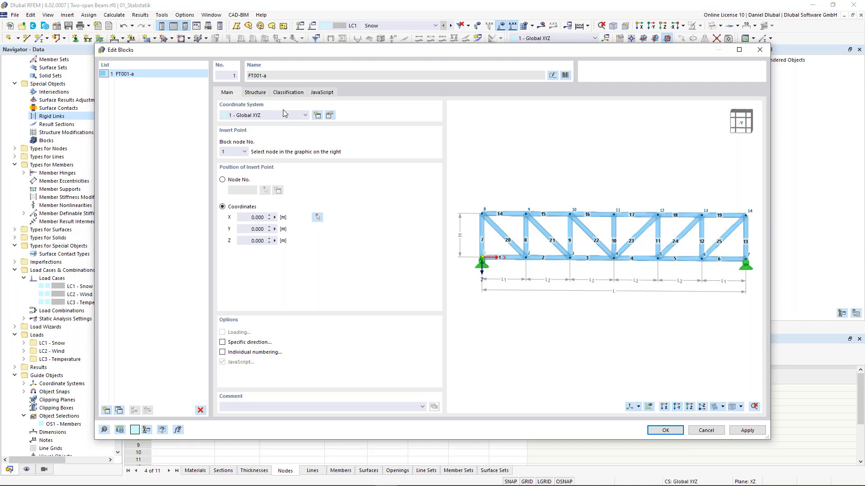
Examine the truss block's JavaScript code and its geometry parameters, keeping the input via L1 and L2.
click(321, 93)
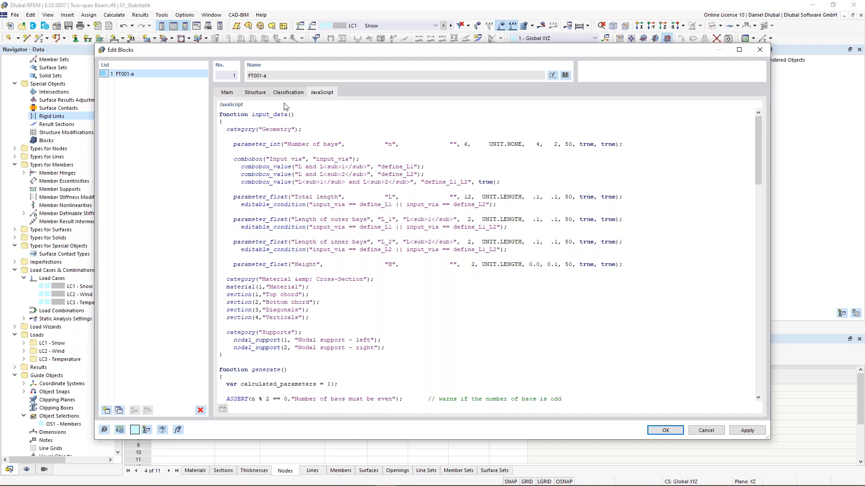
click(256, 93)
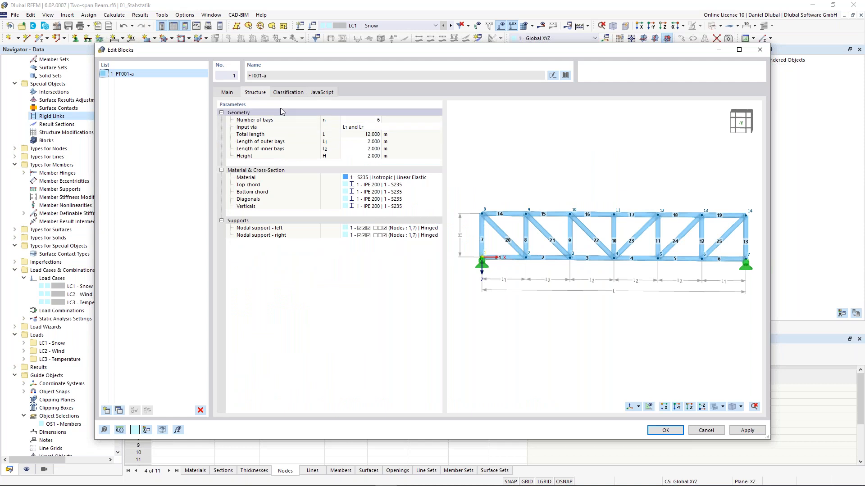
click(376, 122)
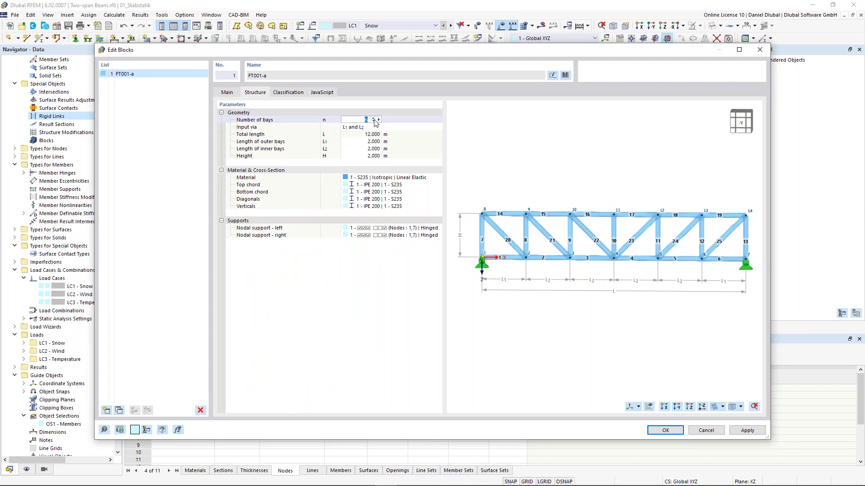
click(368, 135)
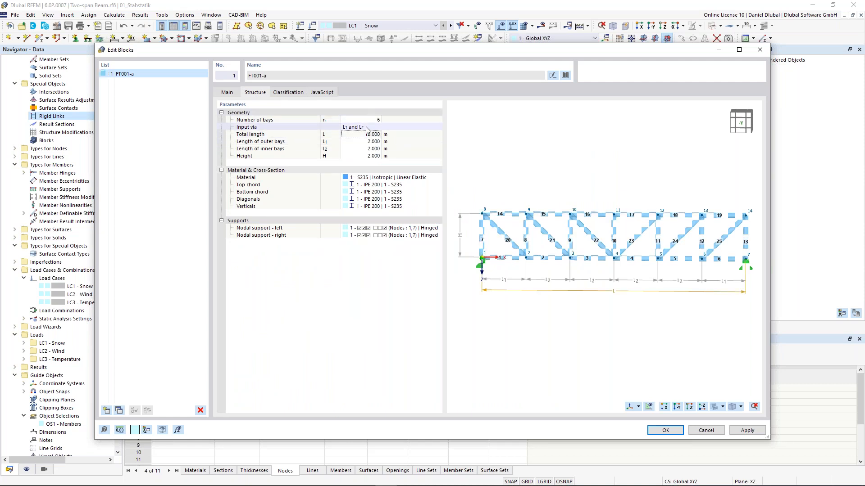
click(382, 127)
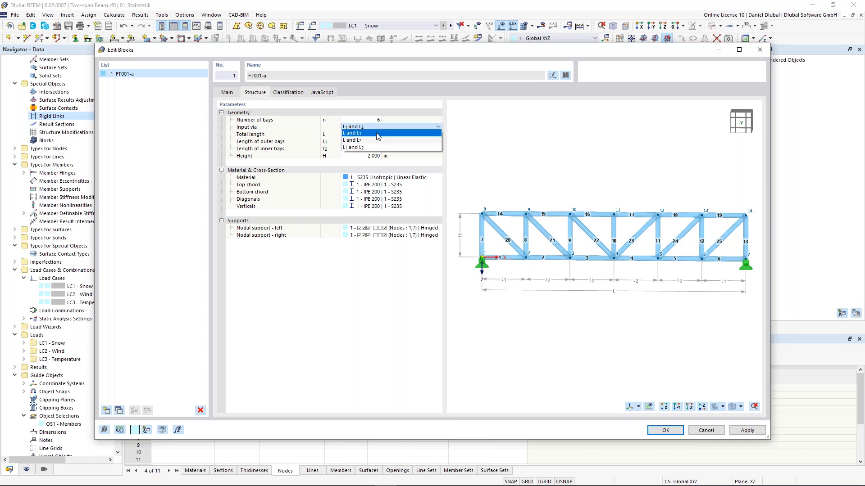
click(359, 148)
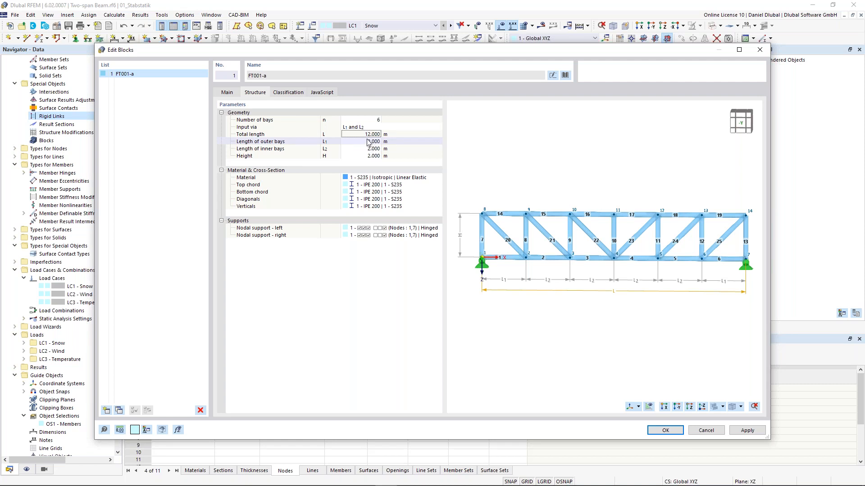
Set the truss block's outer and inner bay lengths to 3 m each and its height to 2.5 m.
click(370, 144)
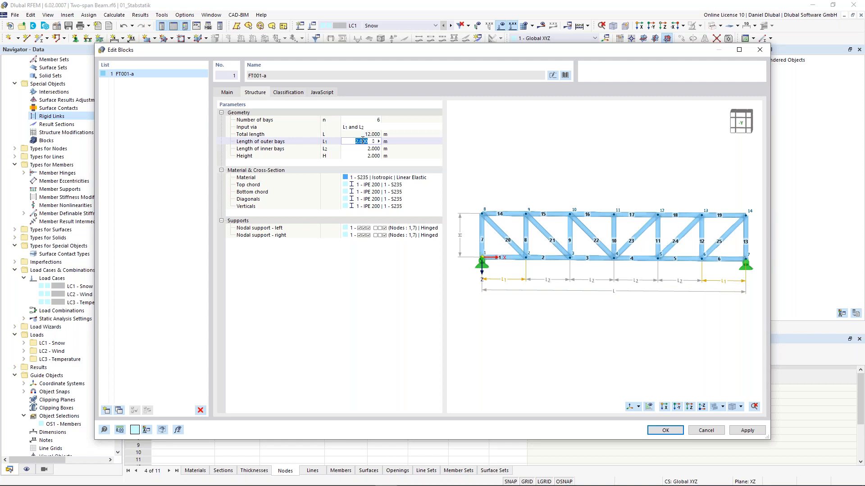
text(3)
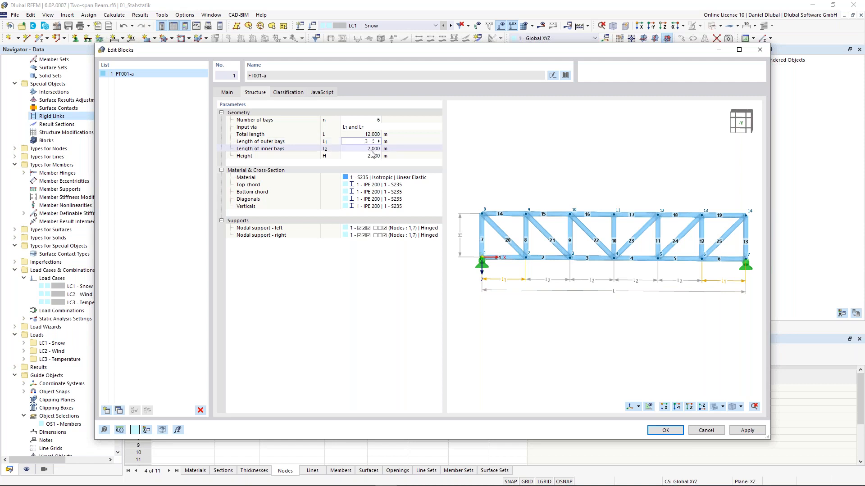
key(Return)
click(371, 150)
text(3)
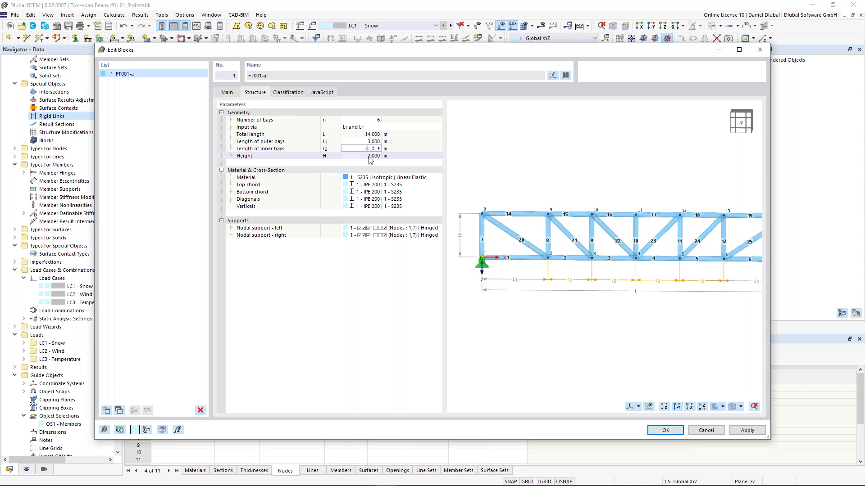
click(369, 157)
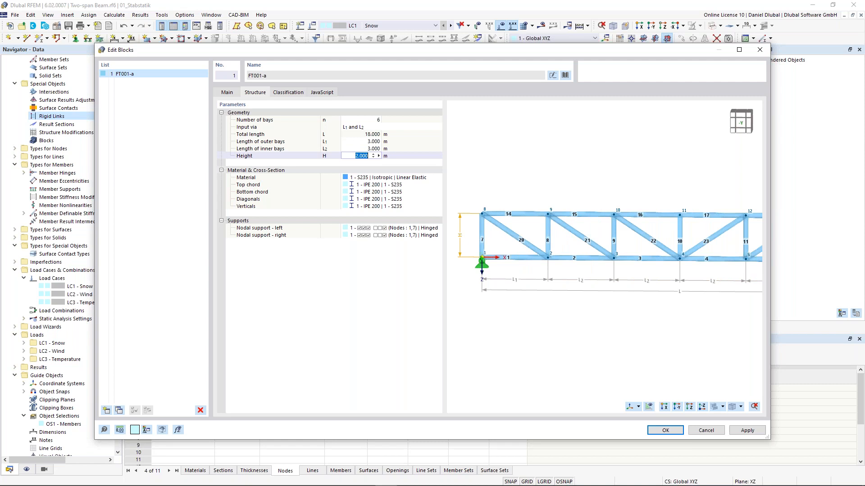
text(2,5)
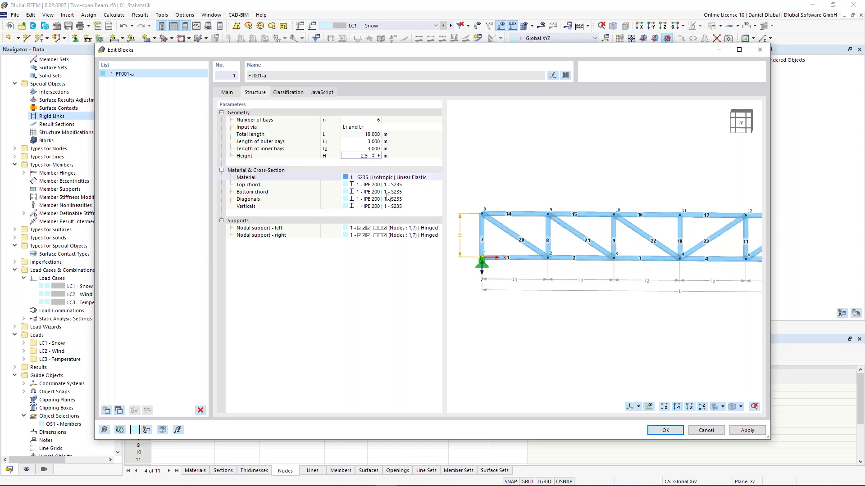
key(Return)
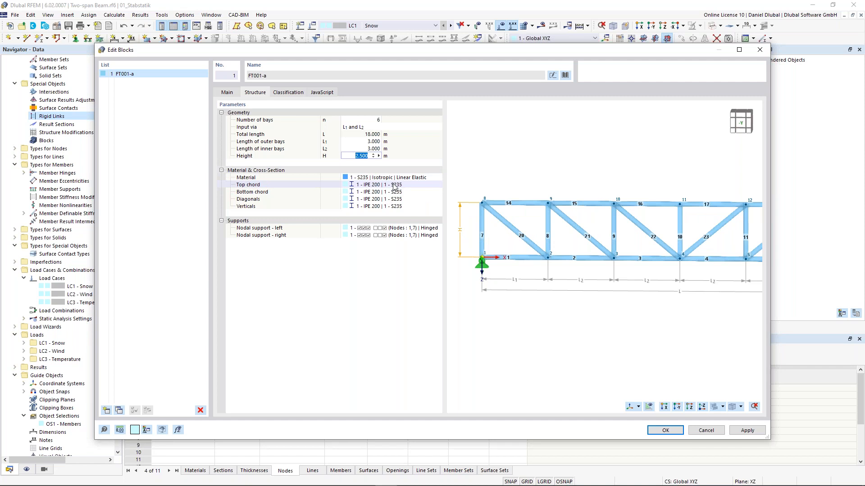
Starting from the top chord's section, create a new HEA 300 section according to DIN 1025-3:1994-03; Euronorm 53-62.
click(404, 188)
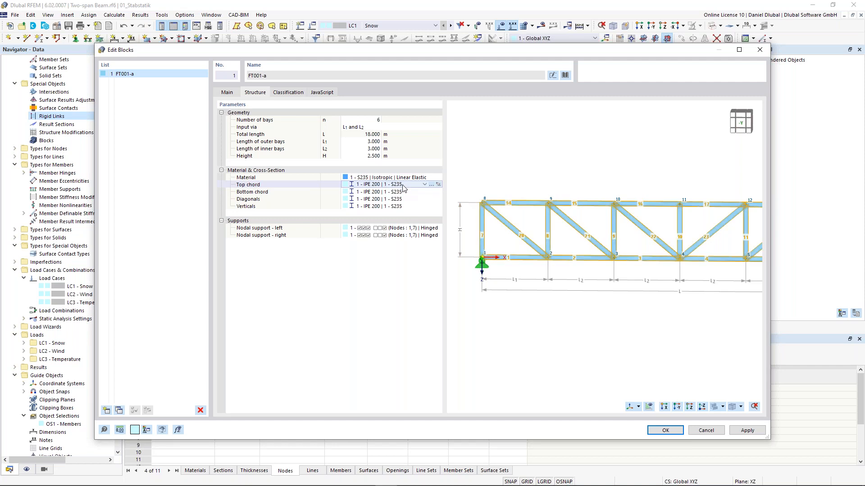
click(432, 185)
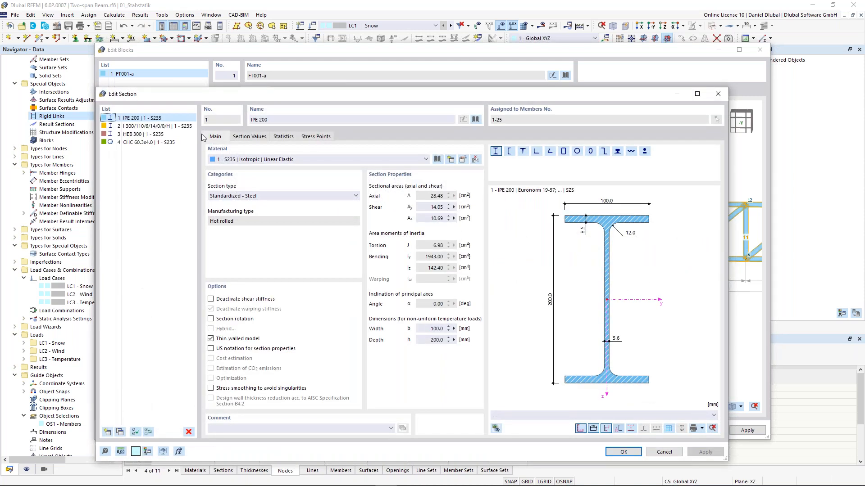
click(108, 432)
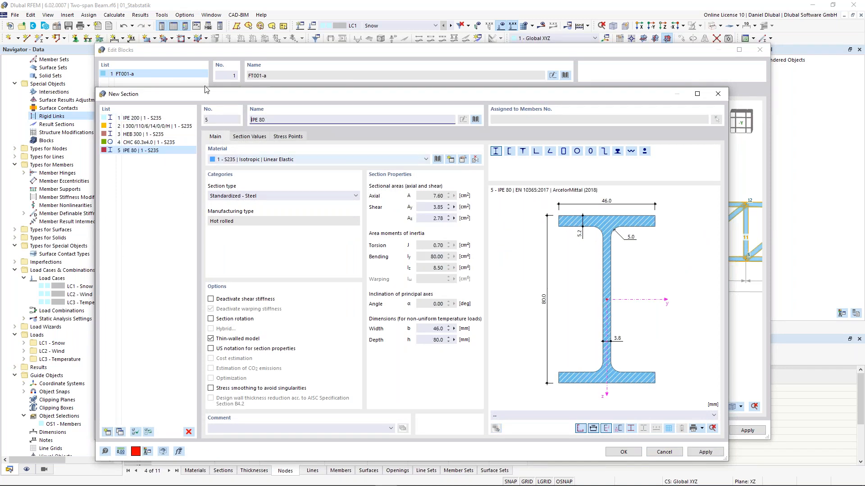
drag(171, 99, 179, 85)
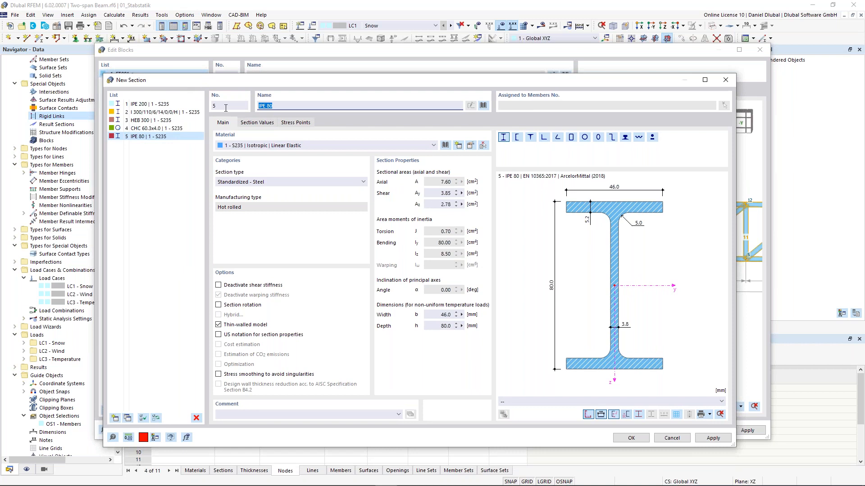
text(hea 3)
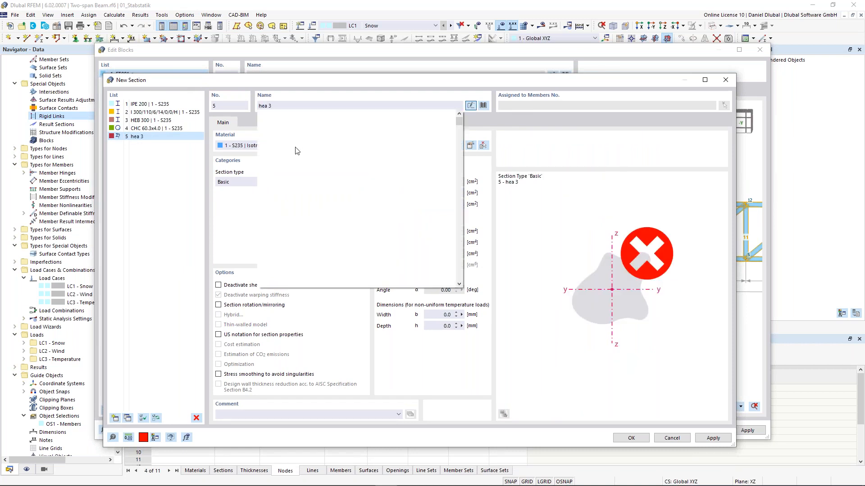
text(00)
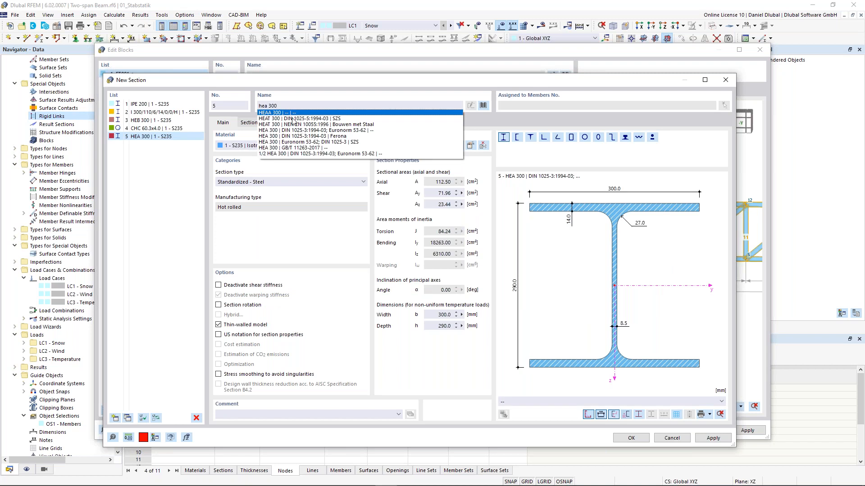
key(Down)
key(Down)
key(Down)
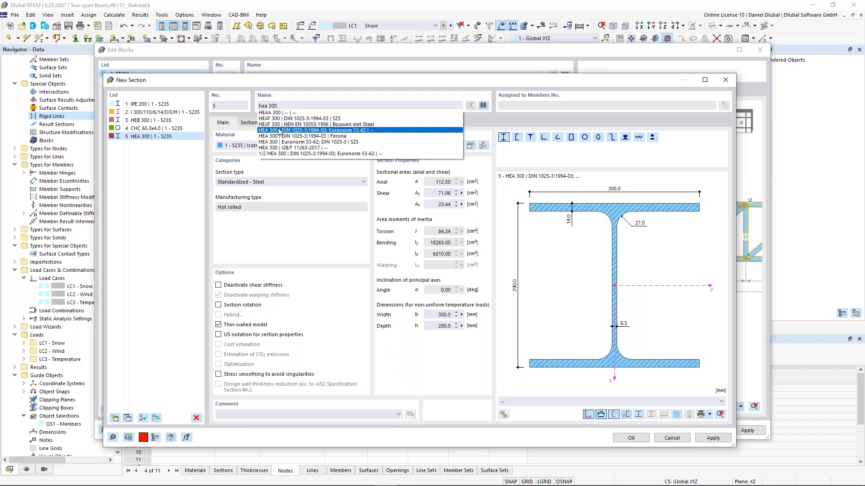
click(279, 130)
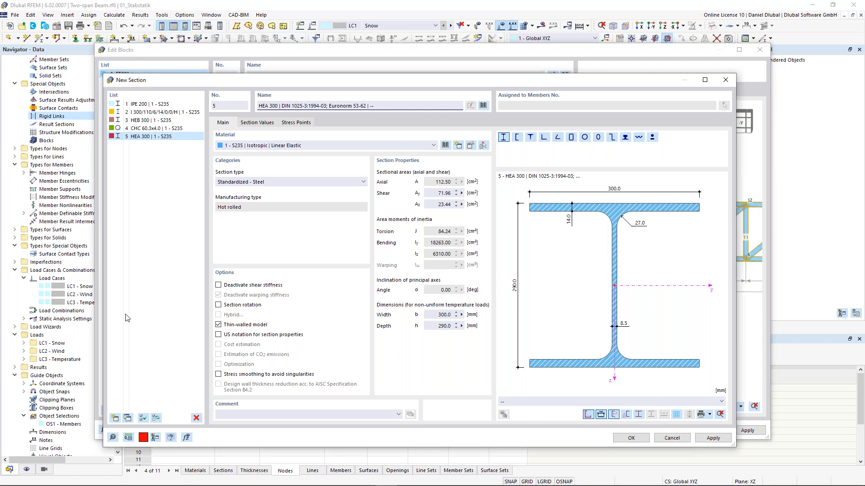
Copy the HEA 300 section and change the copy to HEA 160 from the Euronorm 53-62 SZS series.
click(127, 419)
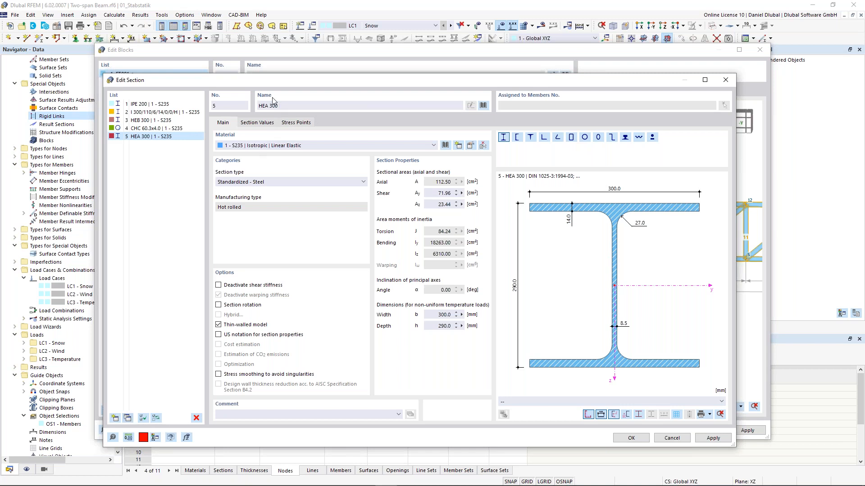
drag(270, 105, 282, 104)
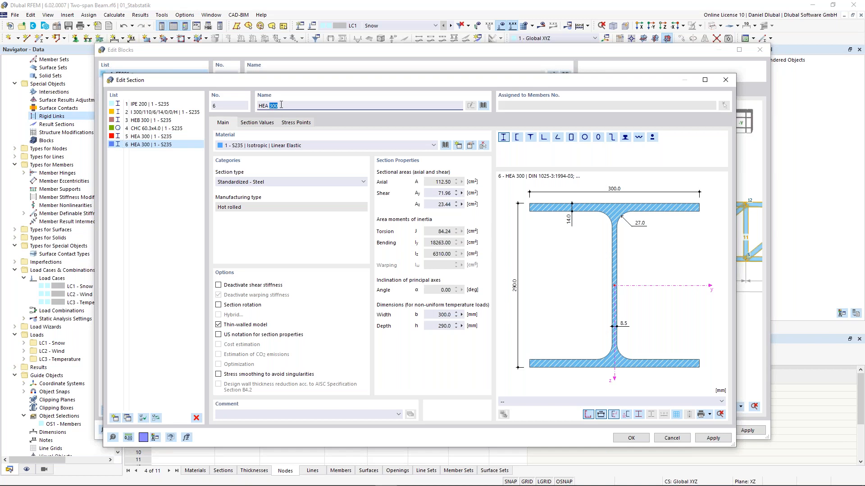
text(1)
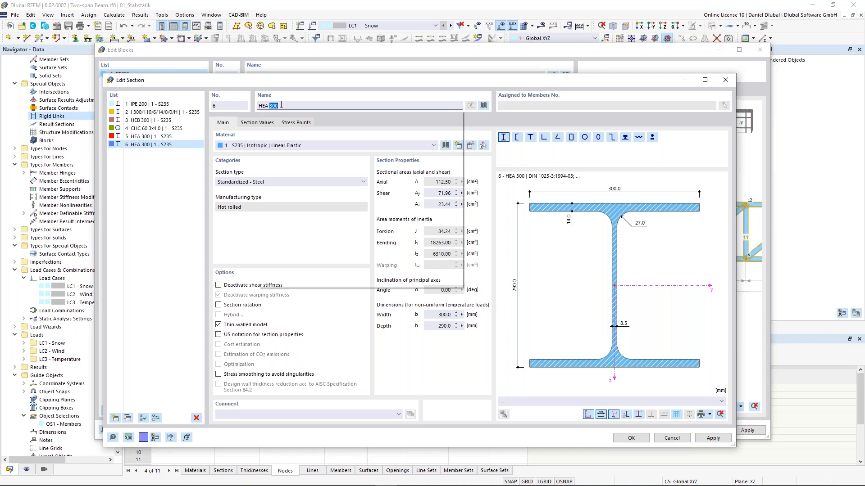
text(60)
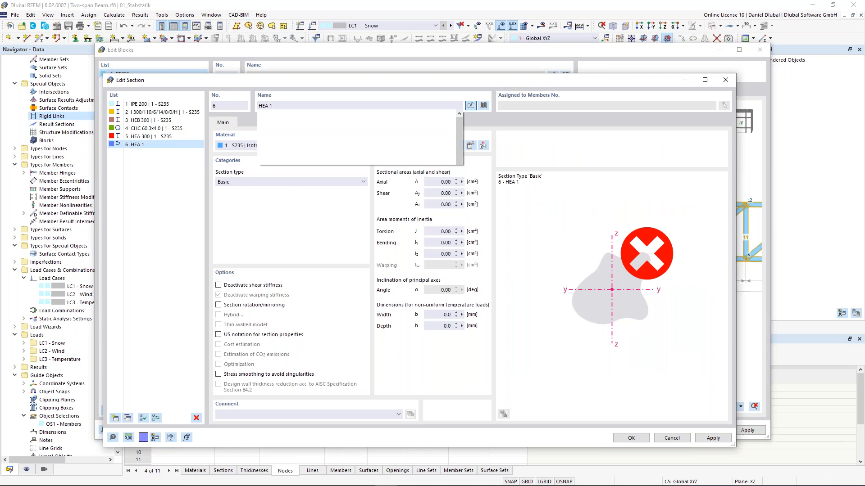
click(292, 152)
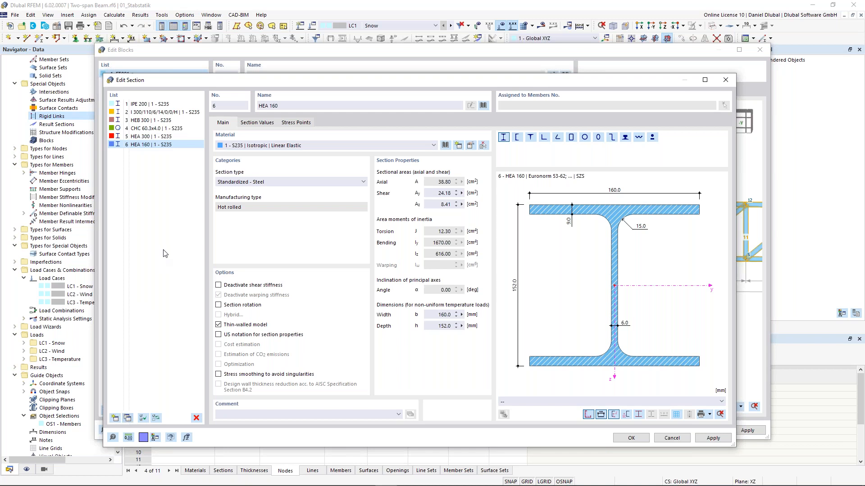
Change a further copy of the HEA 160 section to IPE 160 (Euronorm 19-57; DIN 1025-5; SZS) and accept the new sections.
drag(280, 106, 258, 106)
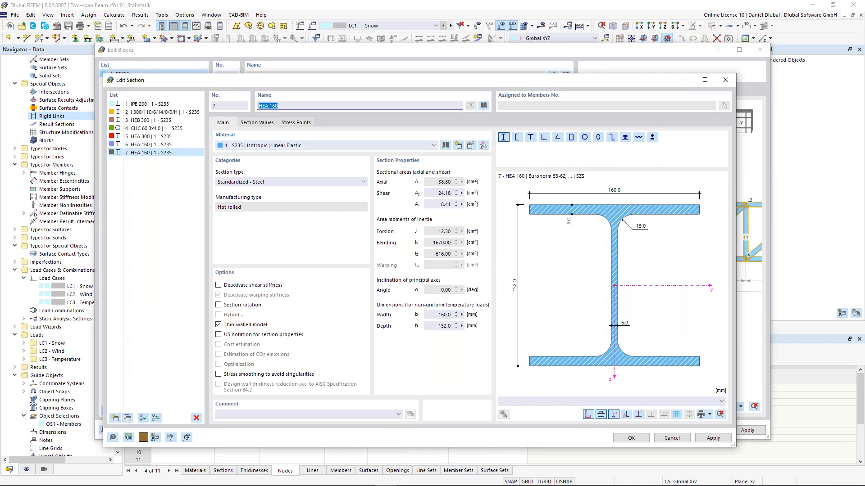
text(ipe)
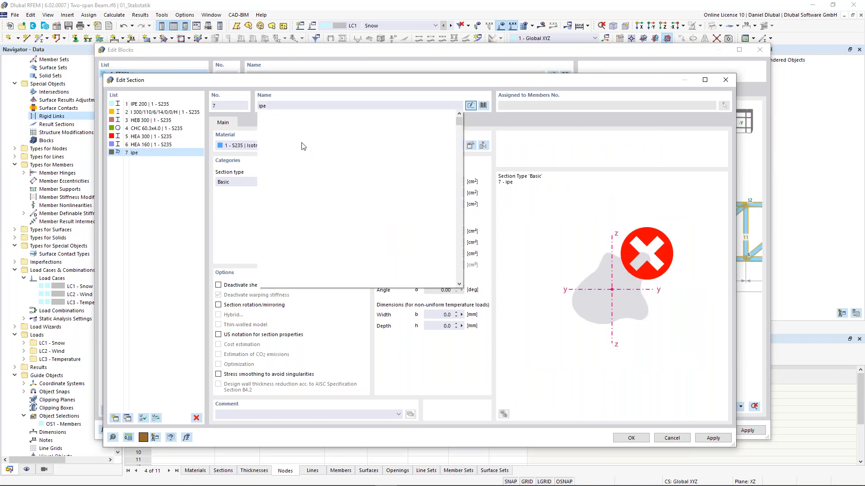
text( 160)
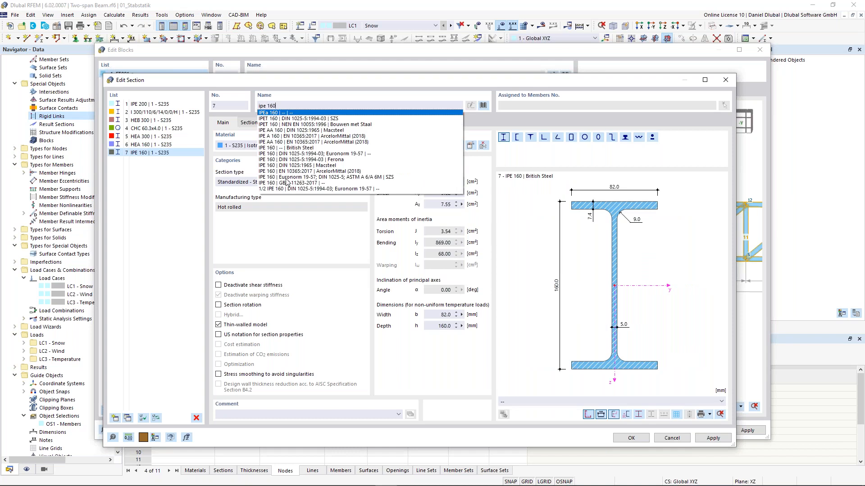
click(287, 177)
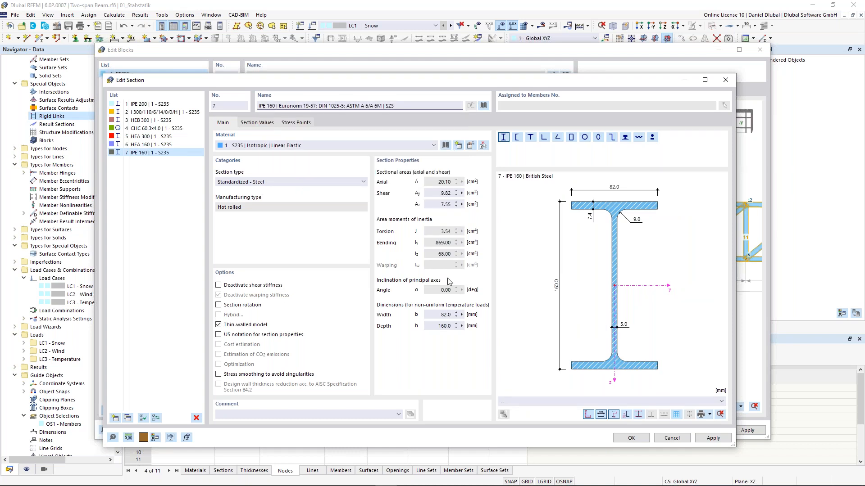
click(632, 438)
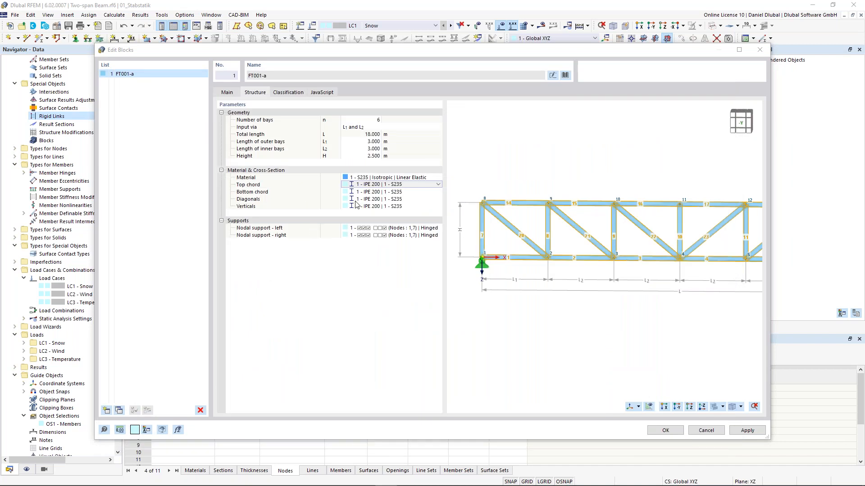
Assign the HEA 300 section to the truss block's top chord and bottom chord.
click(437, 188)
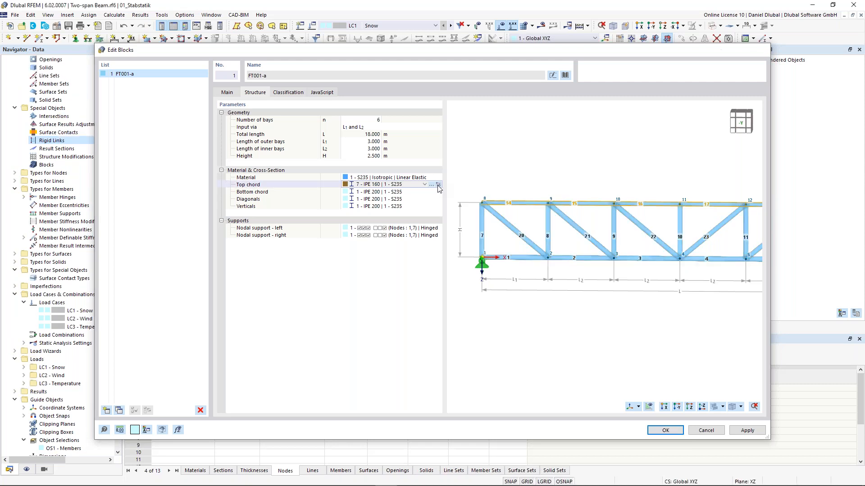
click(175, 106)
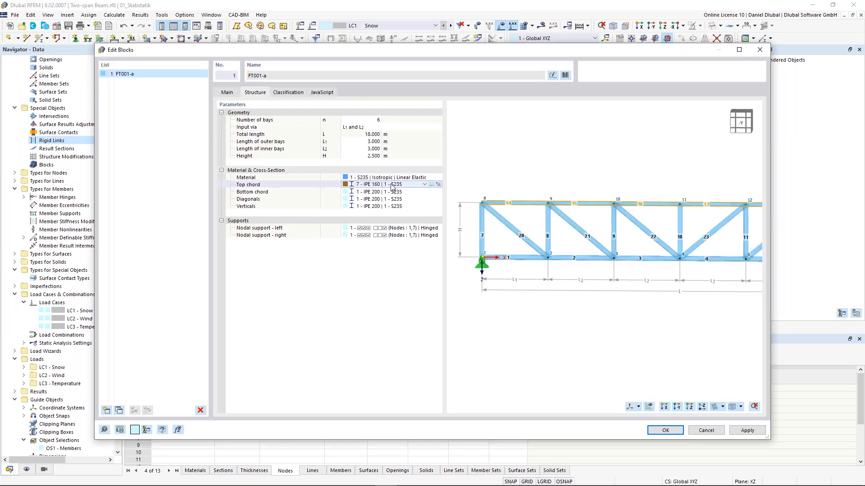
click(425, 184)
key(Escape)
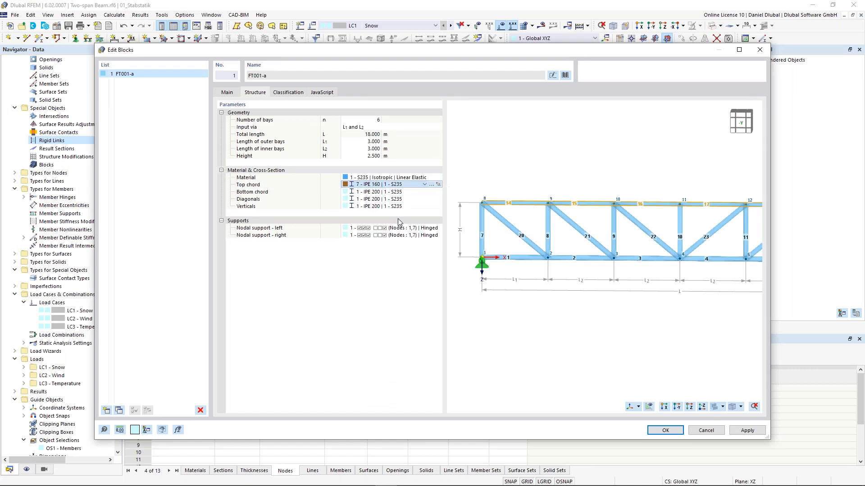
click(424, 191)
click(424, 192)
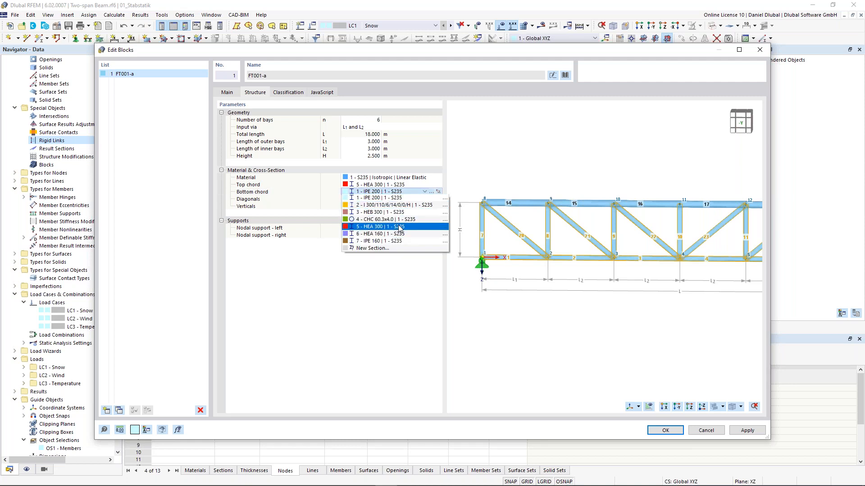
key(Escape)
Assign HEA 160 to the diagonals and IPE 160 to the verticals, and accept the truss block.
click(420, 199)
click(424, 199)
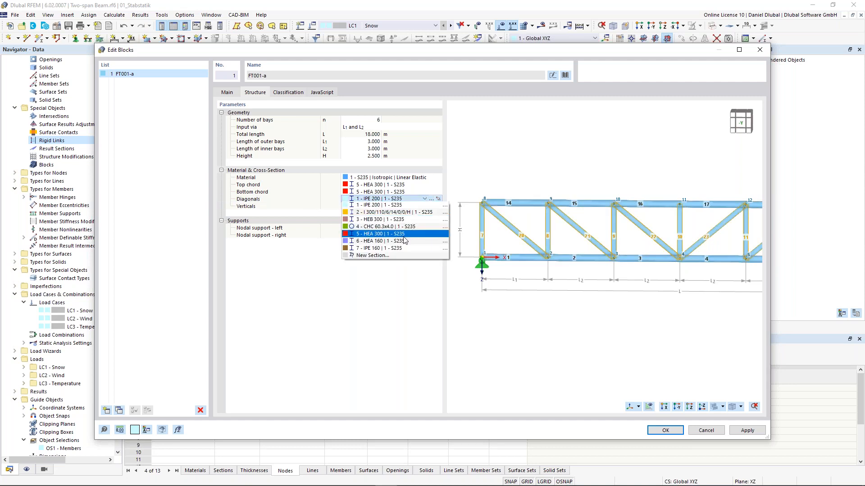
key(Escape)
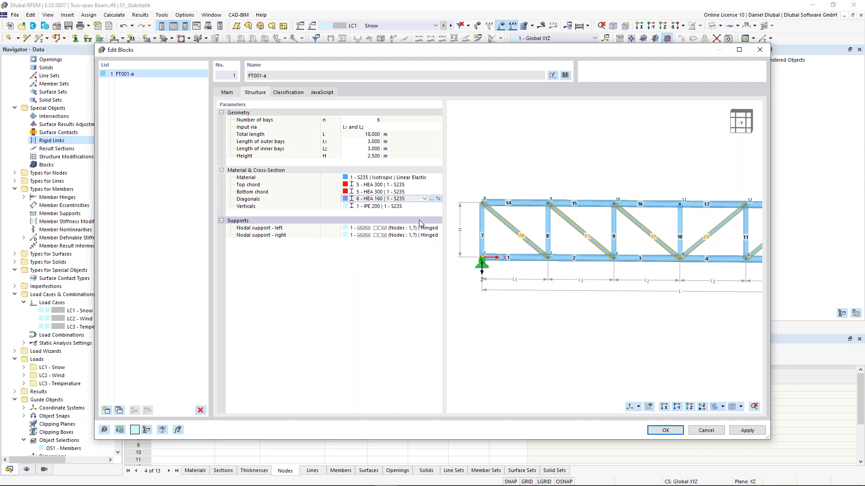
click(423, 207)
click(425, 206)
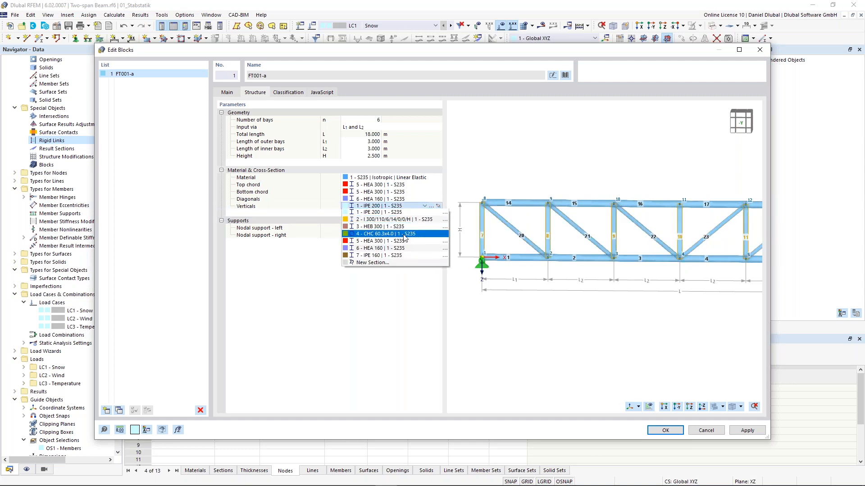
click(398, 256)
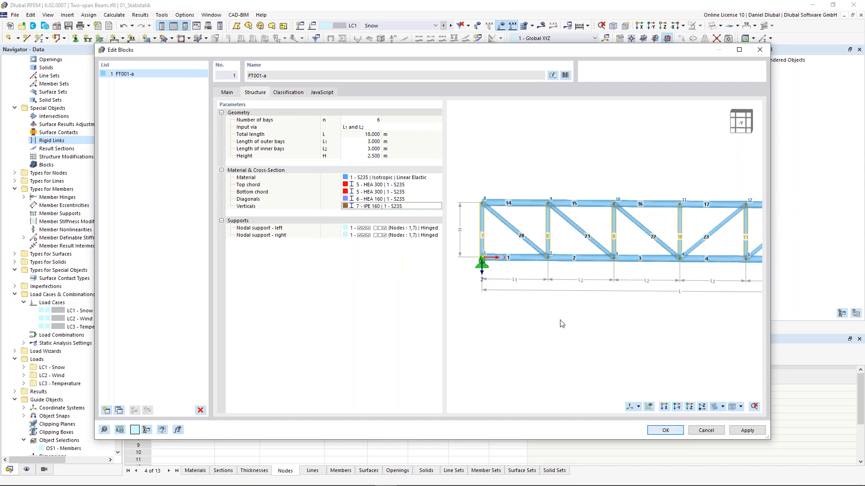
key(Return)
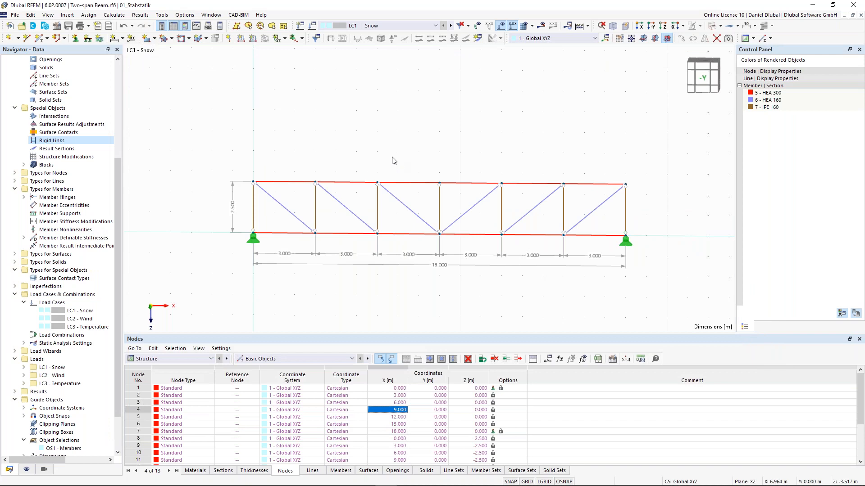
Display the truss as a solid rendered model, examine it in 3D and select its verticals and diagonals.
click(713, 27)
click(714, 29)
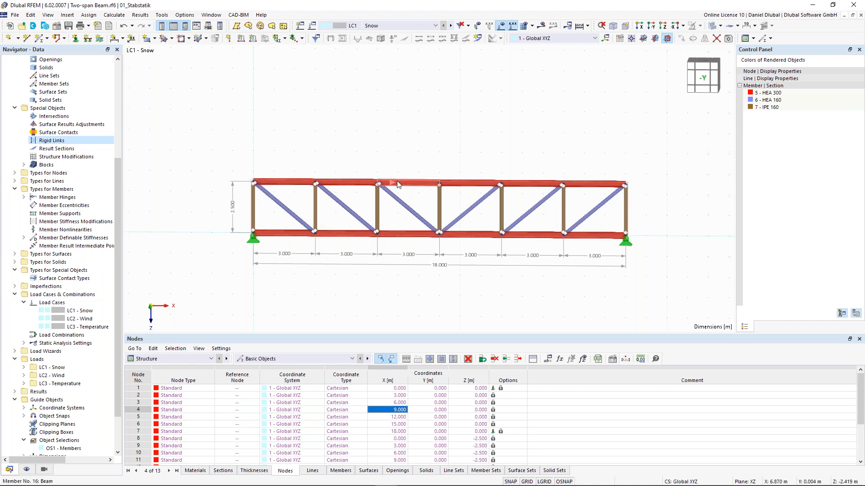
ctrl+middle_drag(448, 136, 349, 182)
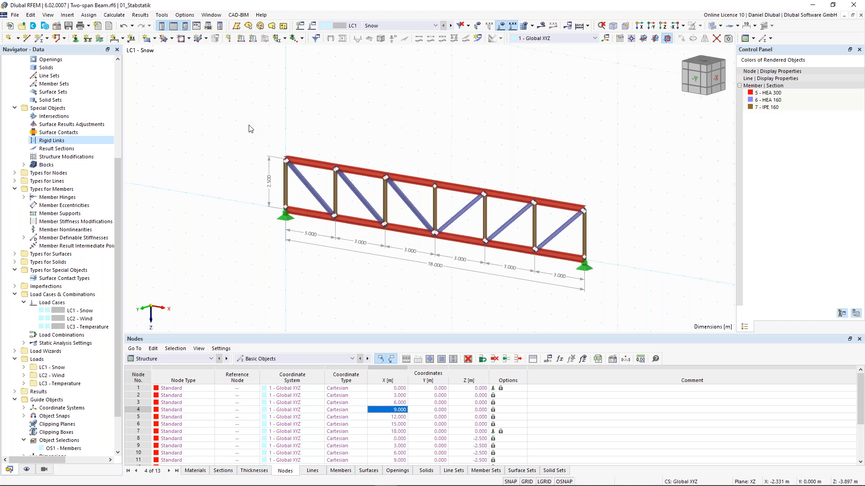
scroll(636, 257, up, 1)
middle_drag(643, 227, 649, 222)
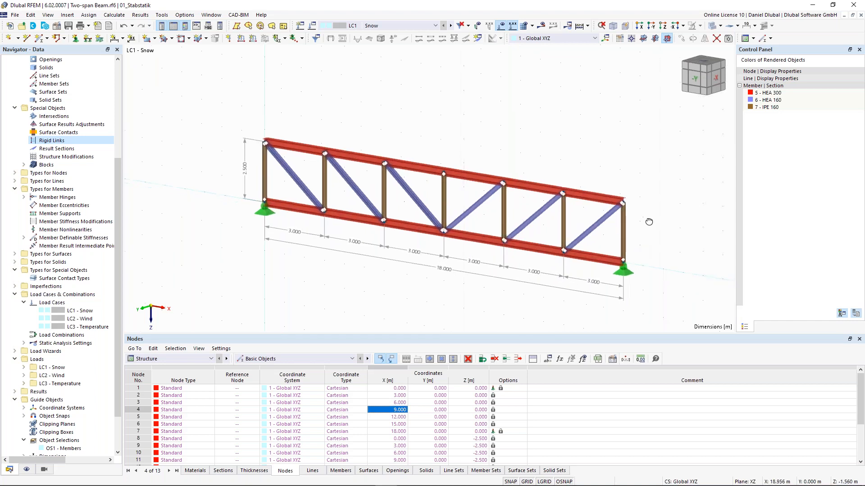
drag(669, 183, 246, 198)
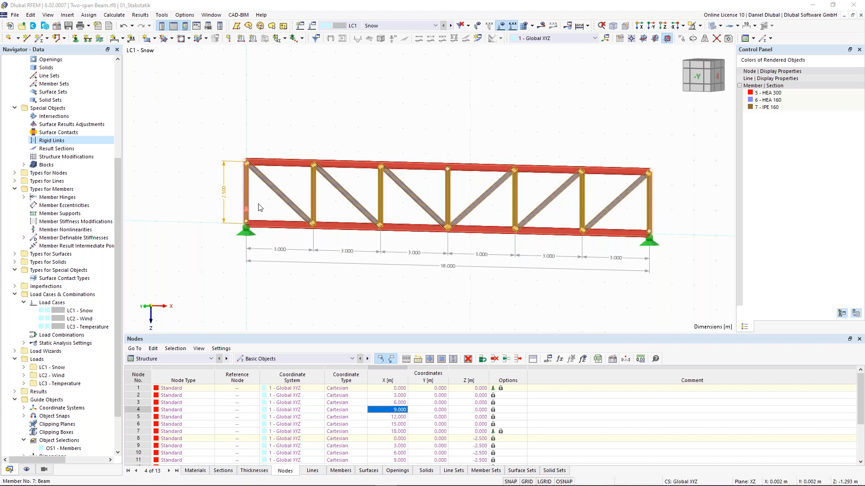
Clear the partial selection and delete the entire truss model.
click(696, 208)
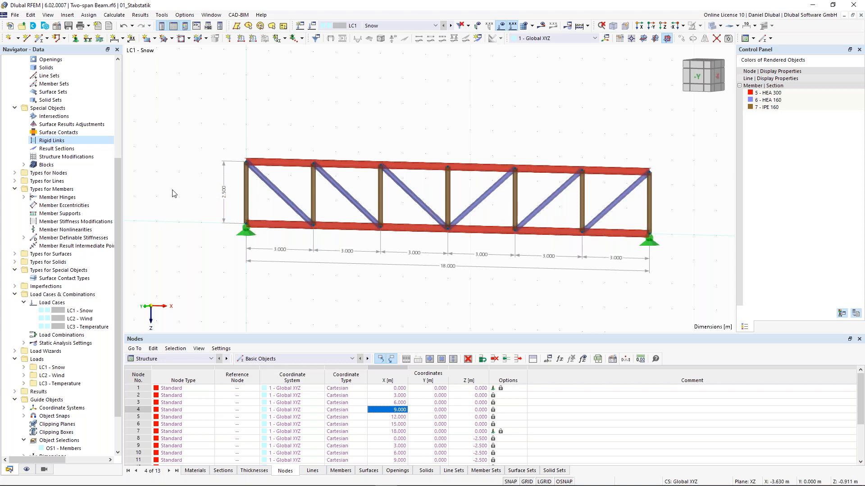
key(ctrl+a)
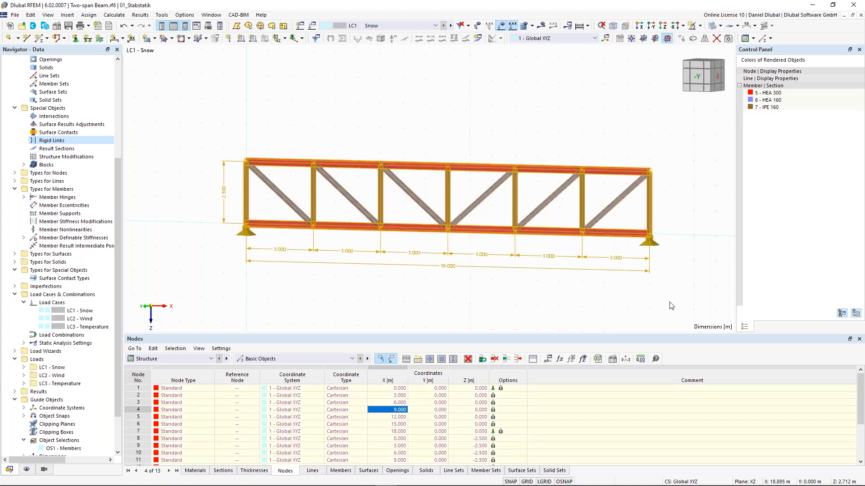
key(Delete)
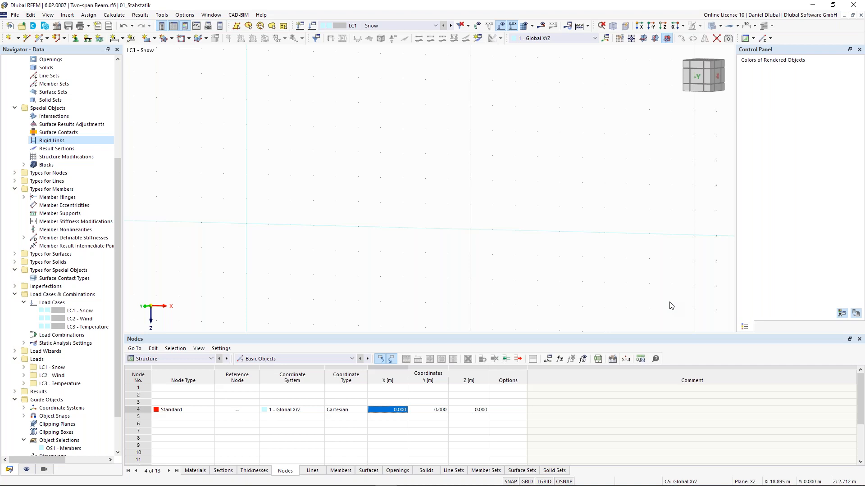
Set up a new single beam member with the HEB 300 section in S235.
click(36, 41)
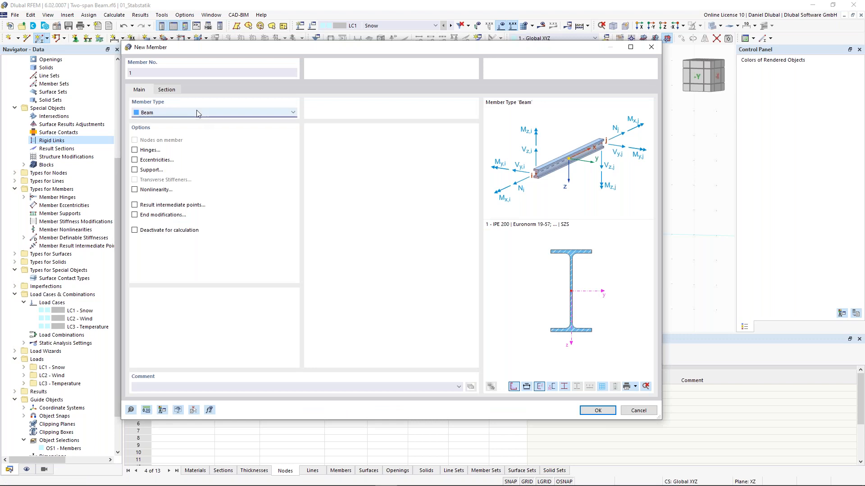
click(169, 90)
click(220, 310)
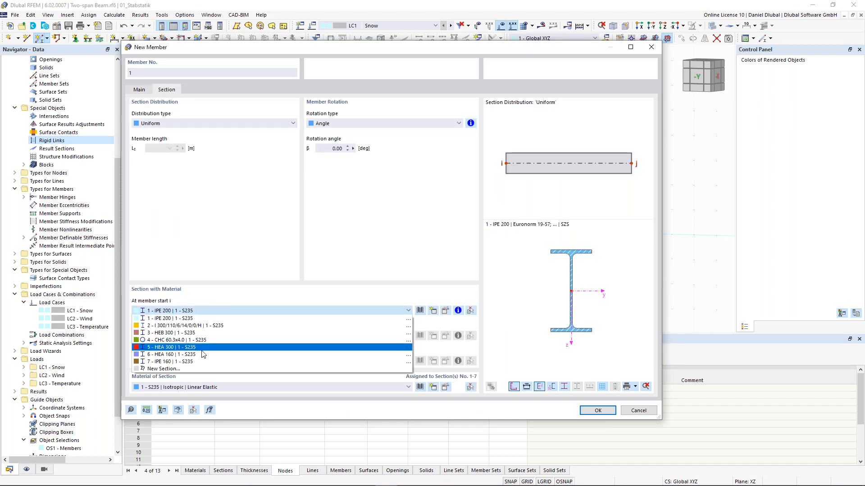
click(203, 334)
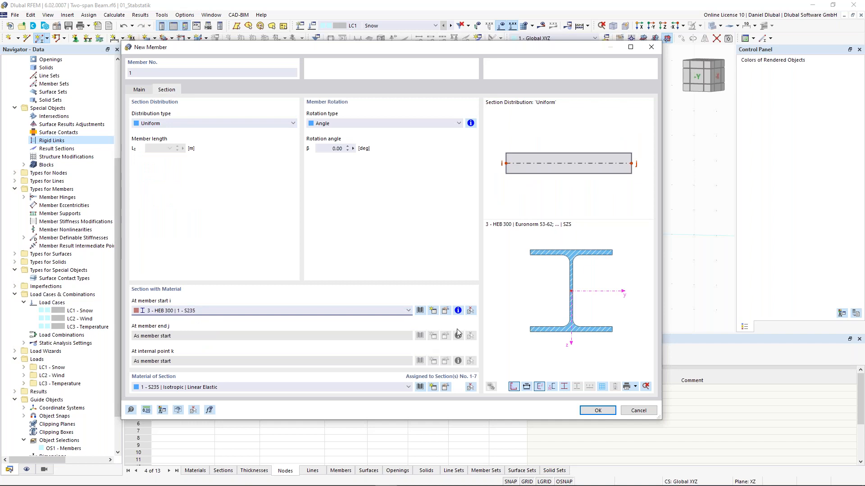
click(593, 412)
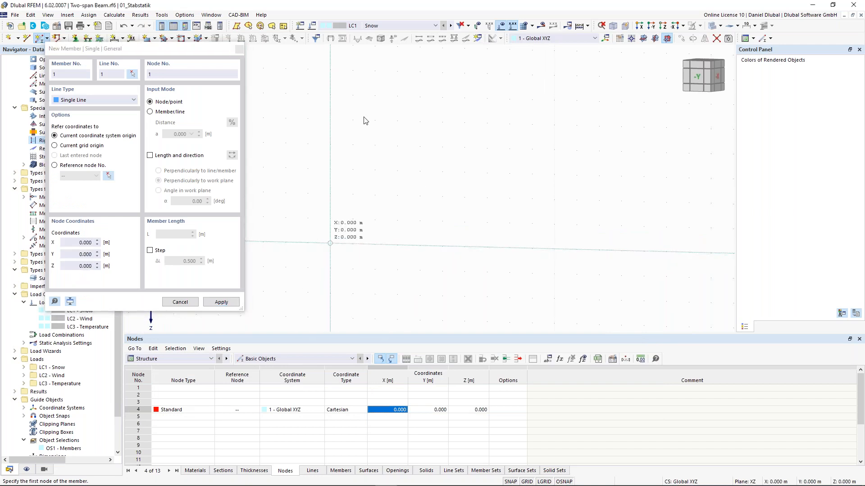
Place the member as a vertical column from the origin up to Z = -10 m and finish member input.
click(331, 243)
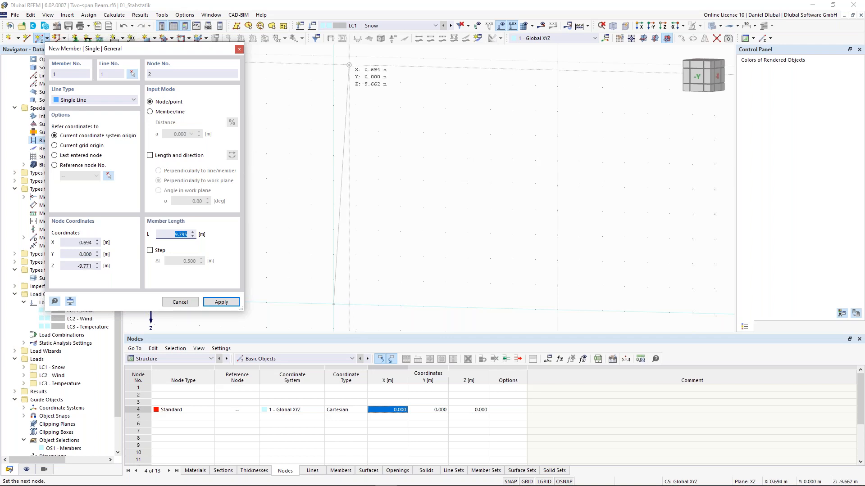
click(334, 56)
key(Escape)
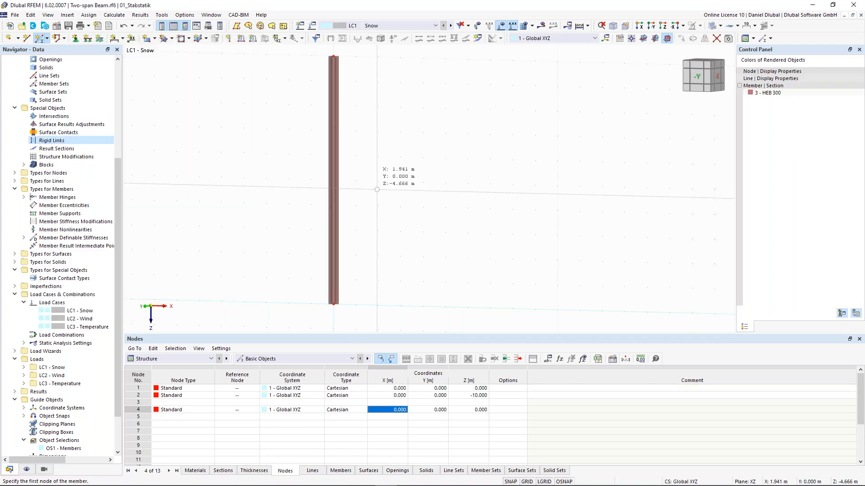
right_click(378, 194)
click(391, 168)
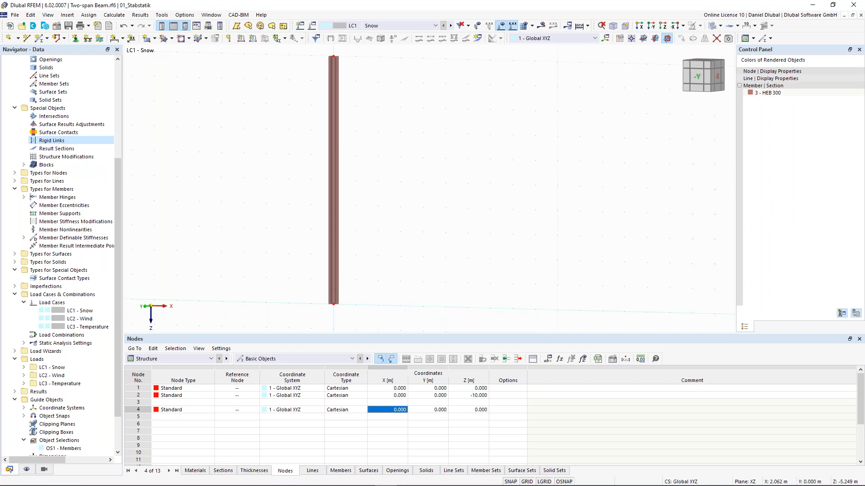
Assign a fixed nodal support to the column's base node.
scroll(398, 136, down, 2)
middle_drag(380, 175, 411, 178)
ctrl+middle_drag(411, 178, 392, 209)
drag(332, 232, 418, 295)
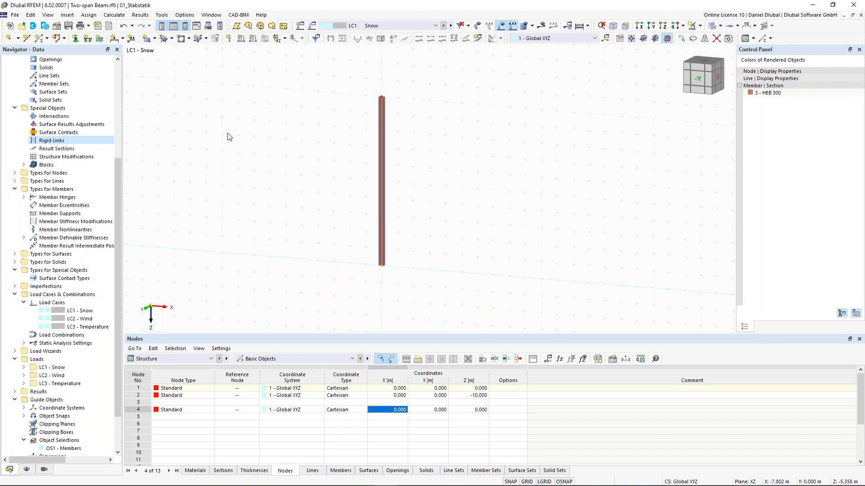
click(90, 39)
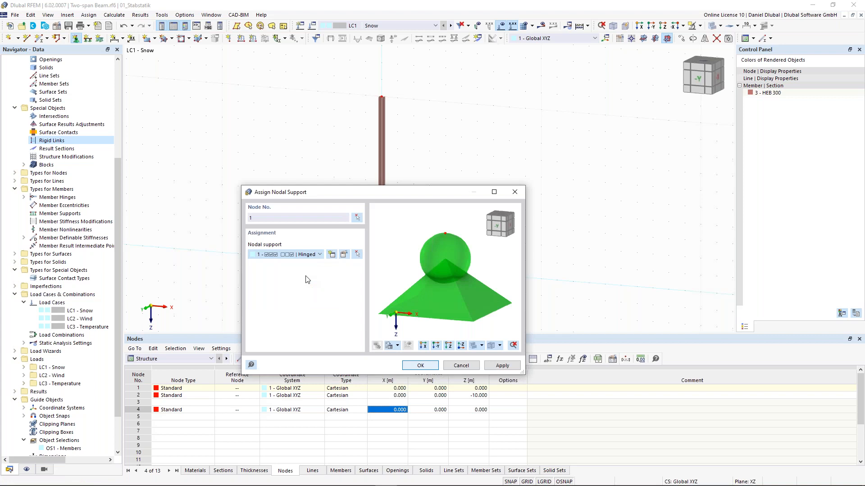
click(420, 366)
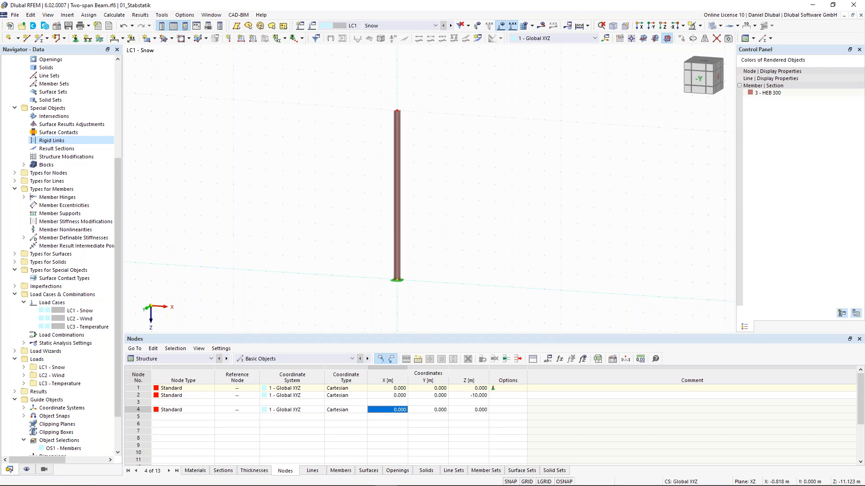
Create a nodal load in LC1 with Fx 10 kN and Fz 100 kN and assign it to the column's top node.
click(229, 37)
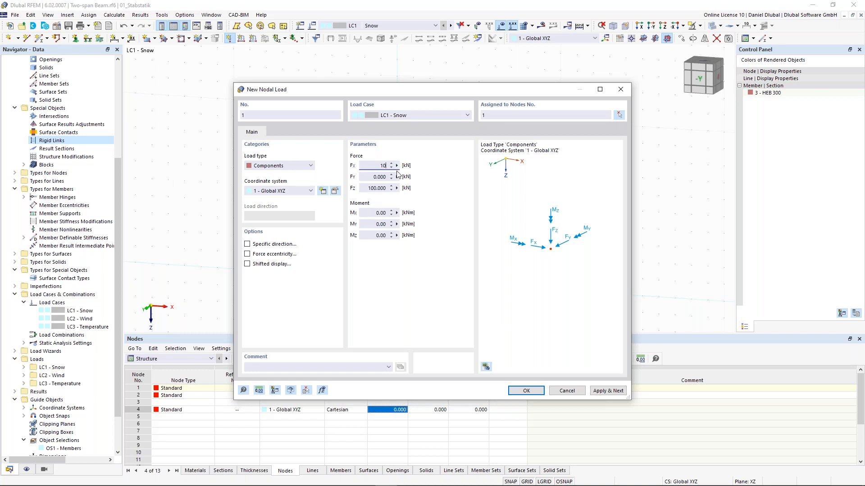
click(521, 391)
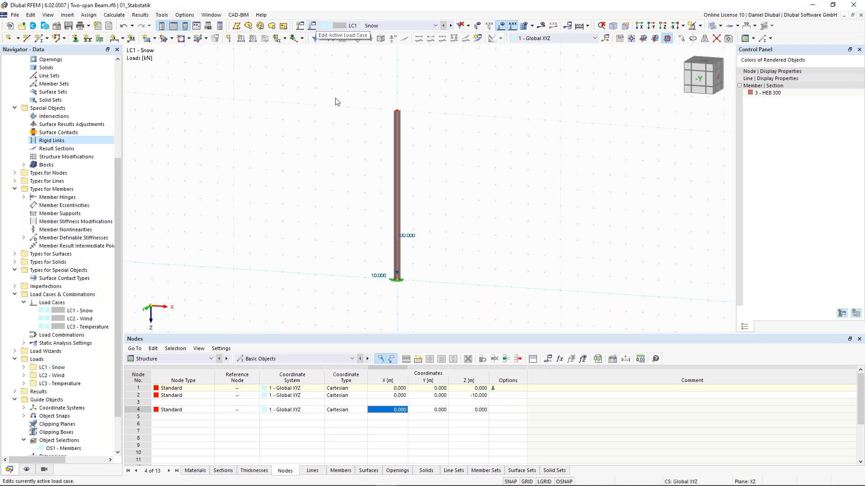
click(408, 236)
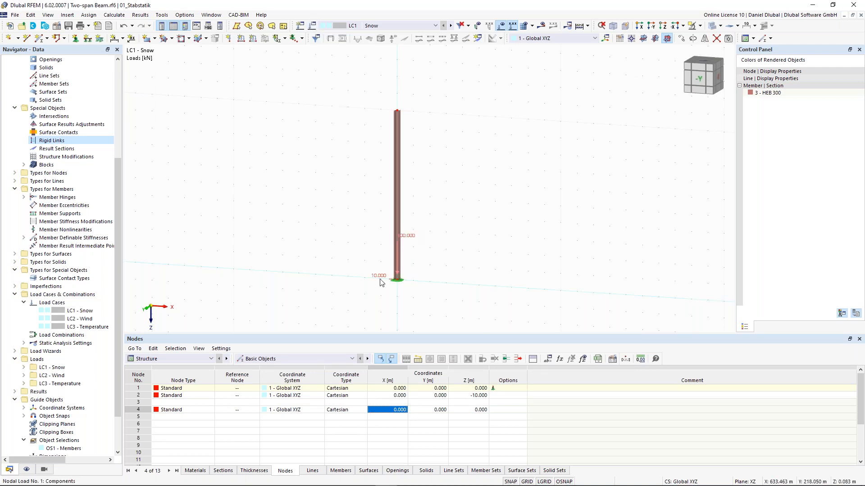
click(389, 120)
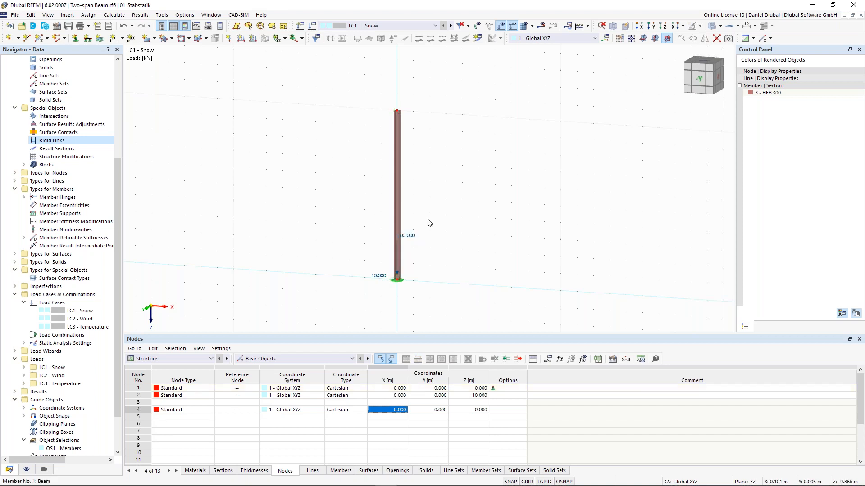
double_click(411, 236)
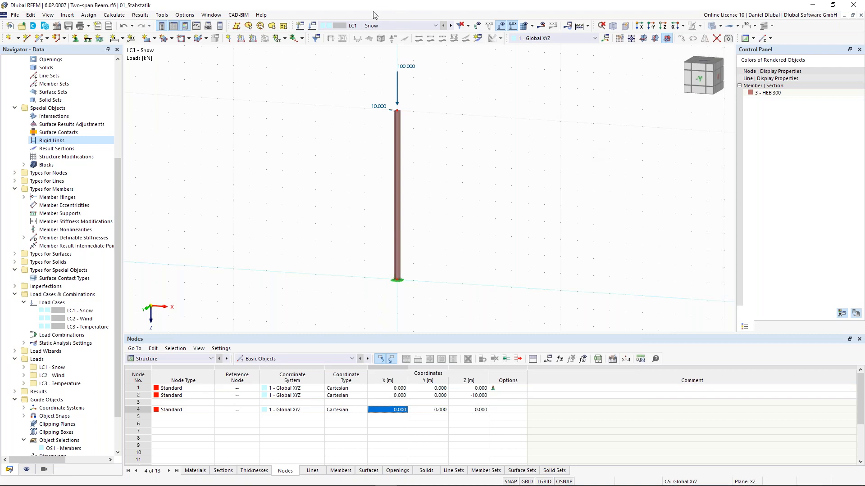
Delete the load cases LC2 Wind and LC3 Temperature.
click(314, 26)
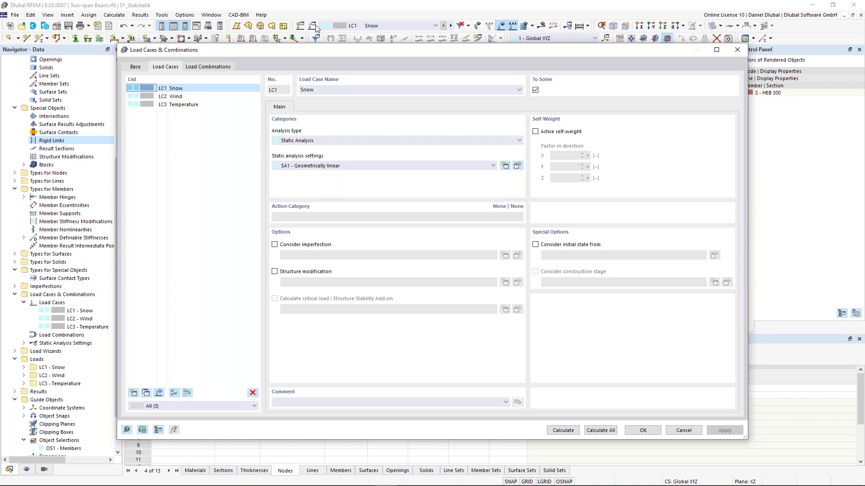
click(194, 96)
shift+click(191, 105)
click(253, 393)
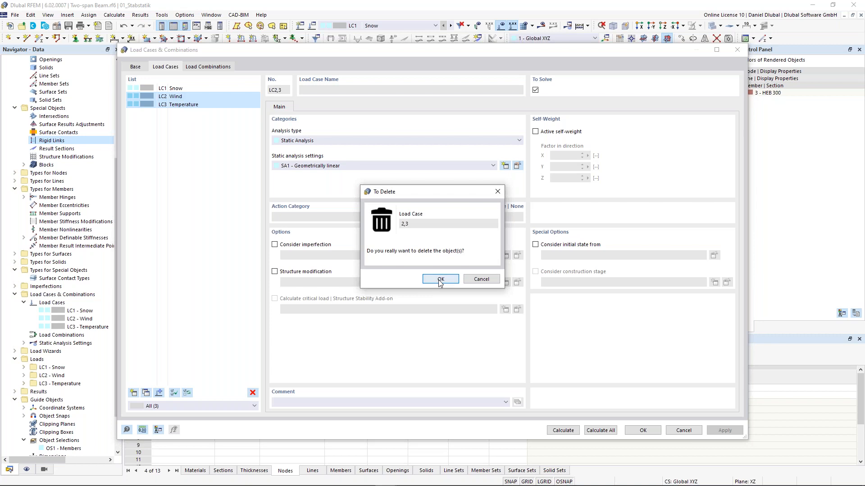
click(440, 280)
Rename load case LC1 to Theory I. Order.
click(330, 89)
text(Theory)
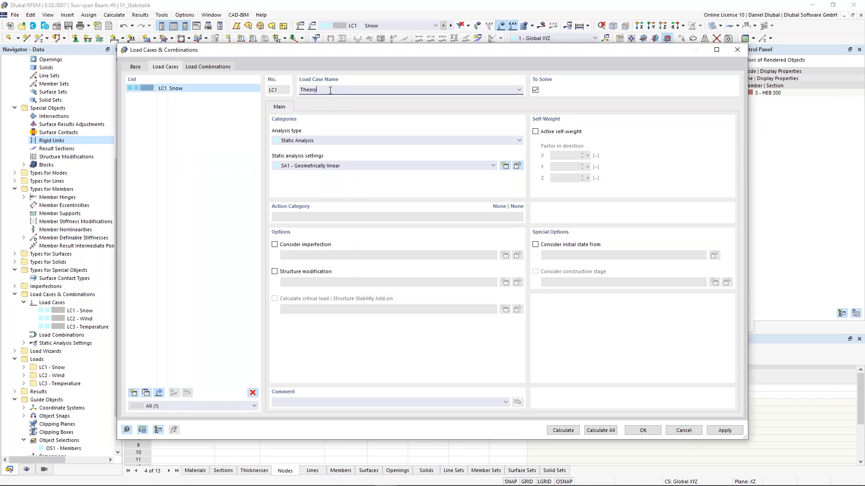
text( I. order)
Copy load case LC1 and rename the copy to Theory II. Order.
click(146, 393)
click(317, 89)
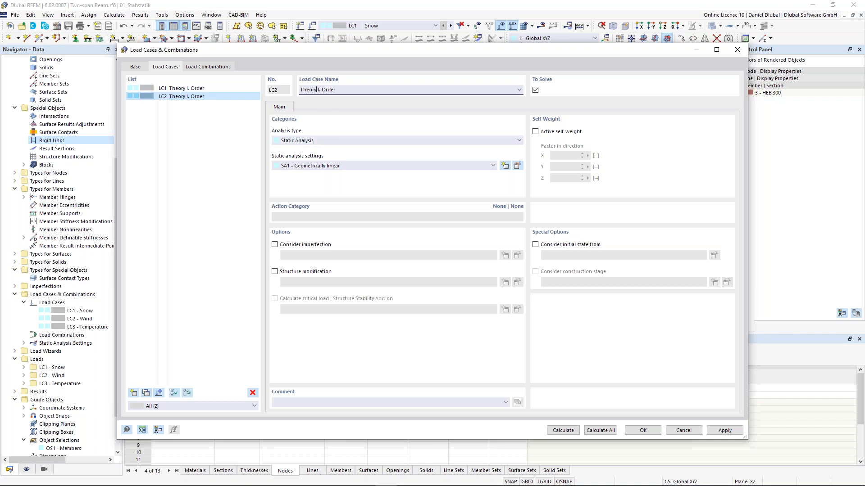
text(I)
Assign the static analysis settings SA2 - Second-order (P-Δ) Picard to load case LC2 and save the load cases.
click(227, 88)
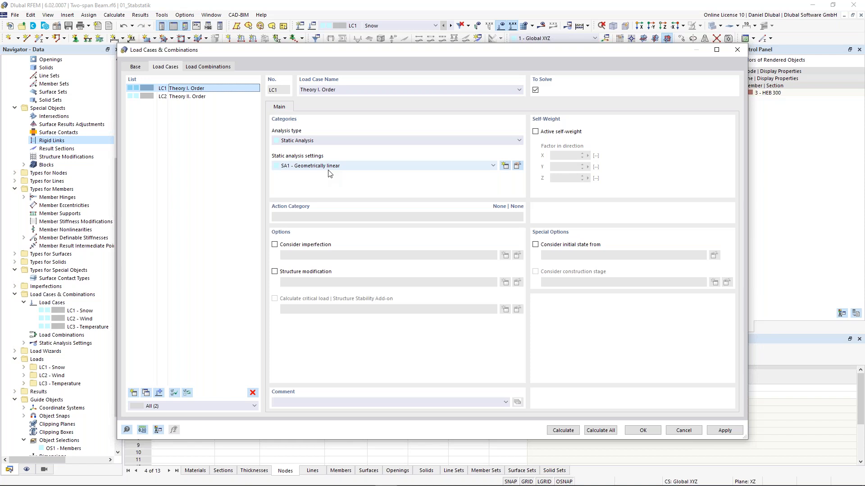
click(198, 97)
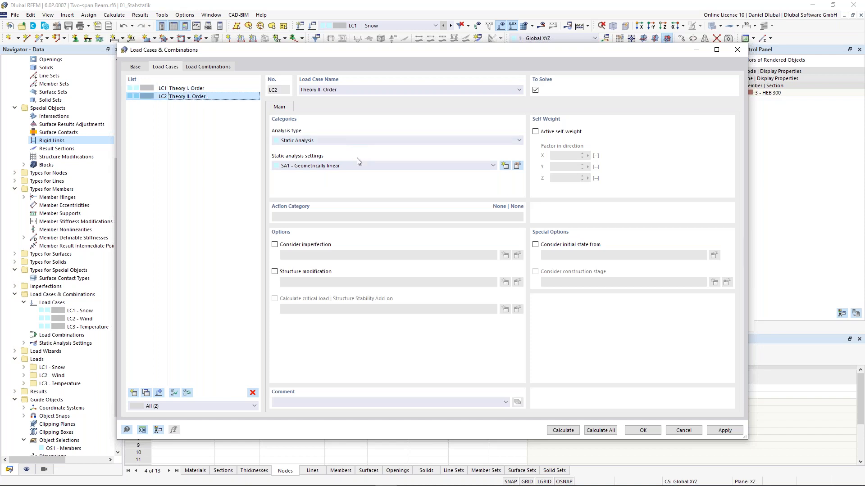
click(362, 167)
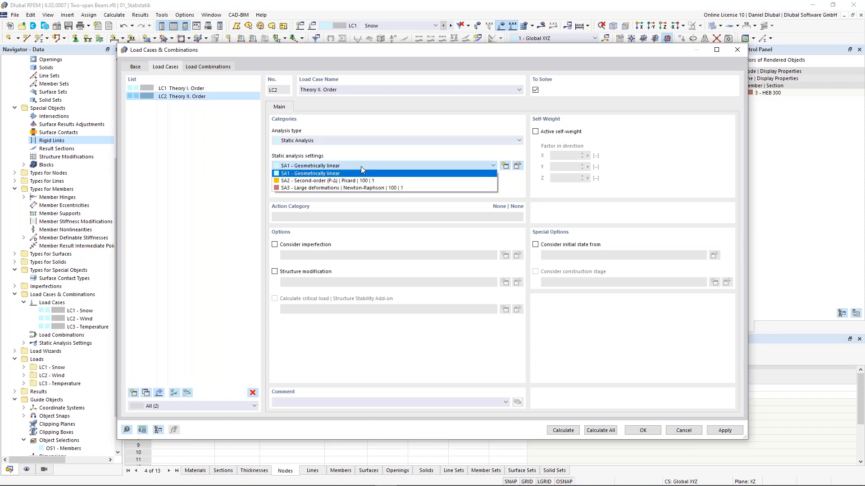
click(314, 180)
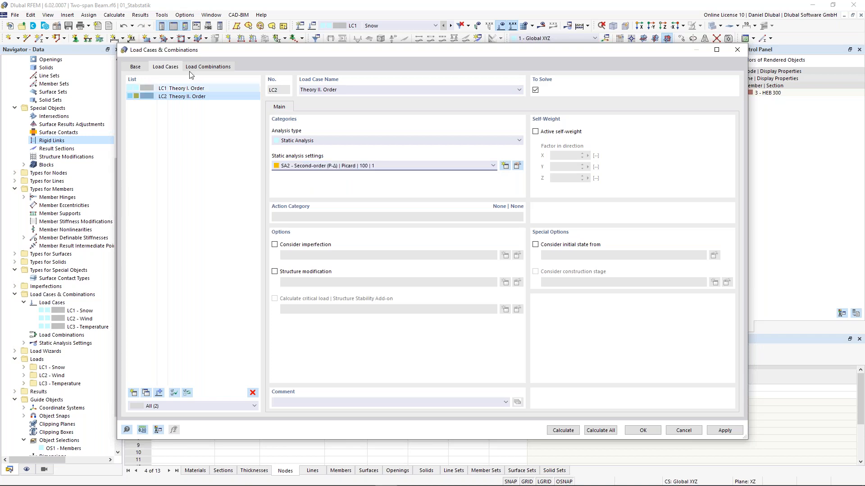
click(174, 92)
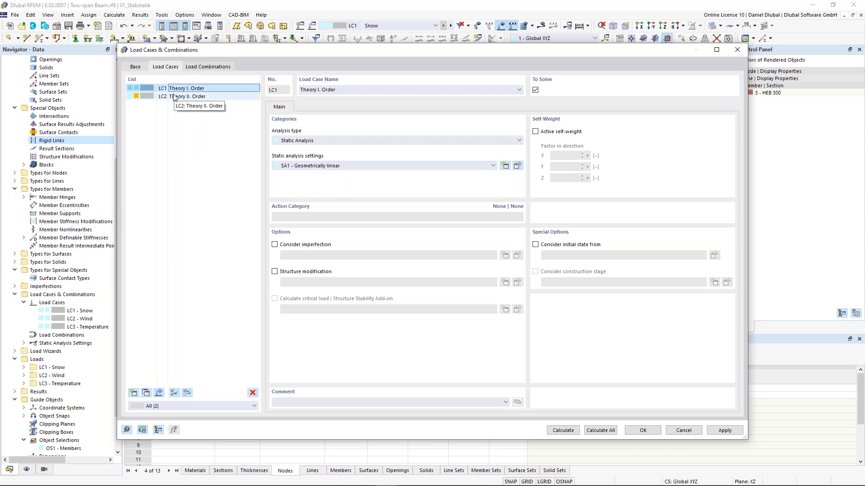
click(641, 431)
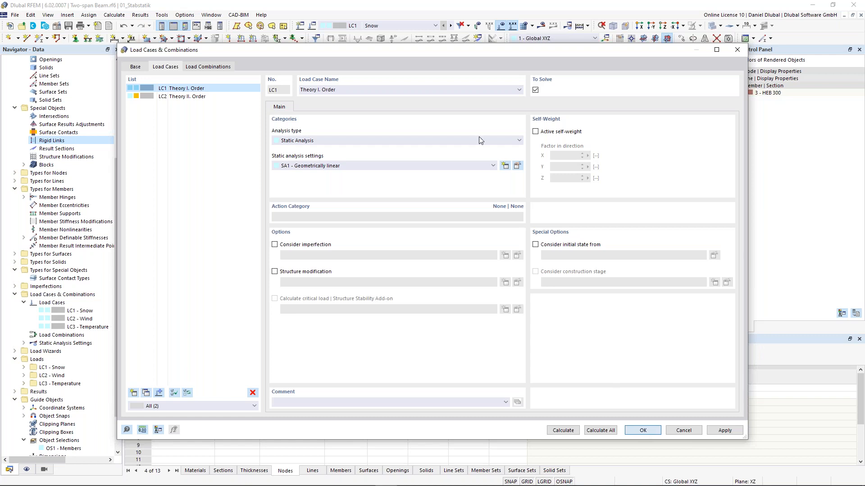
Calculate all load cases of the column model with LC1 Theory I. Order displayed.
click(451, 26)
click(444, 26)
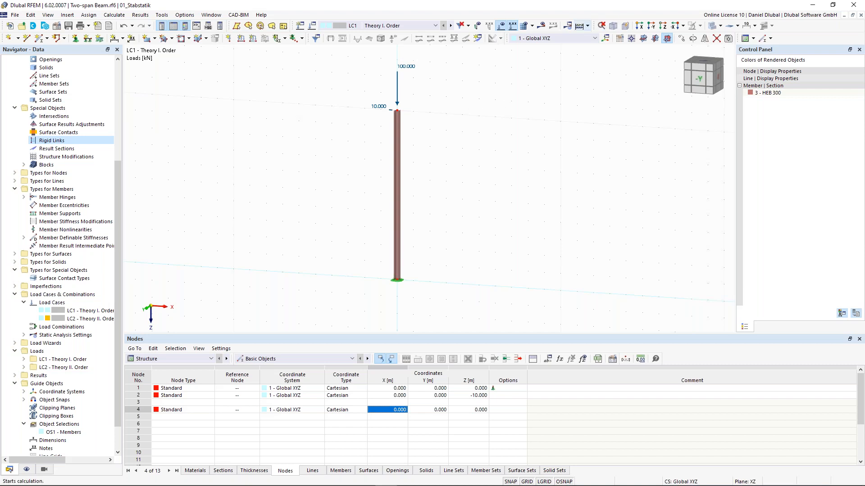
click(601, 26)
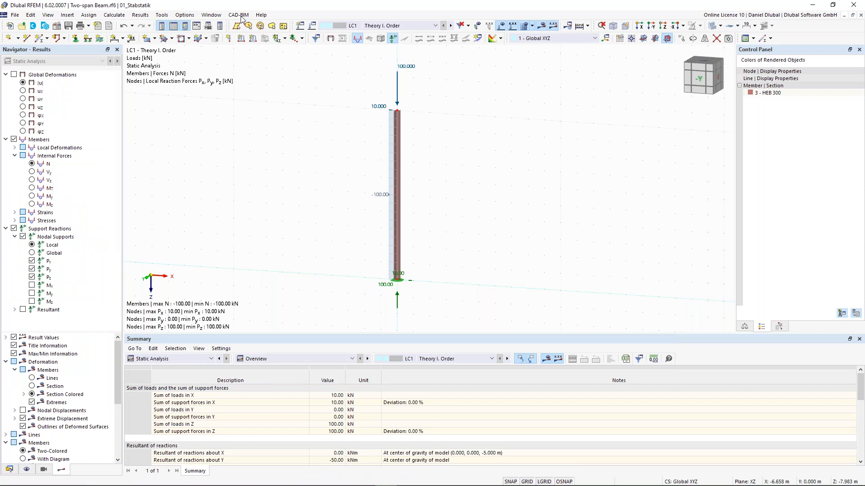
Open two additional windows of the column model, tile all windows vertically and minimize the Hallenrahmen model window.
click(214, 16)
click(215, 53)
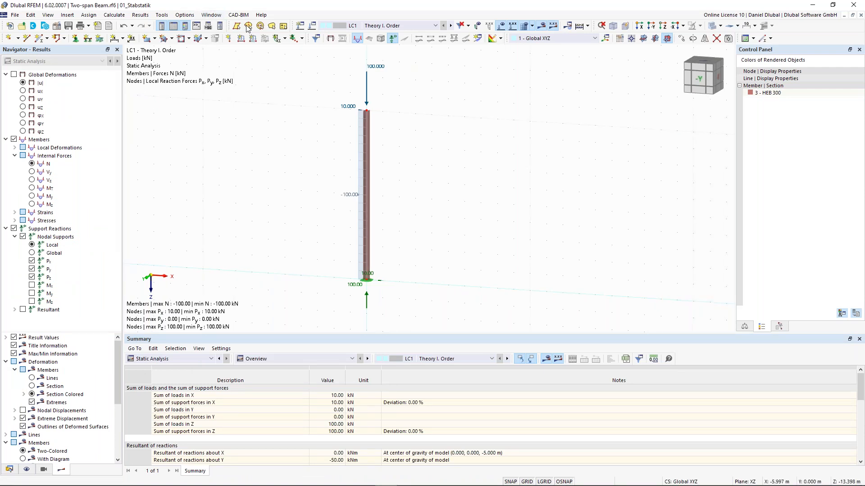
click(211, 15)
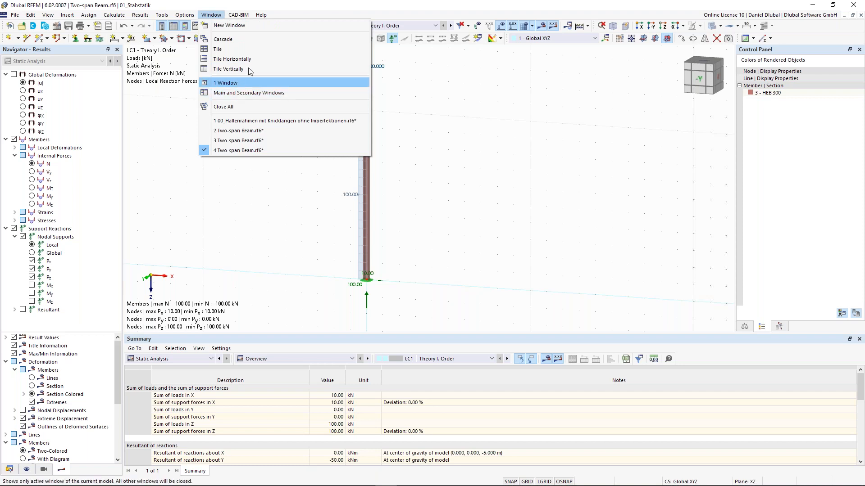
click(249, 69)
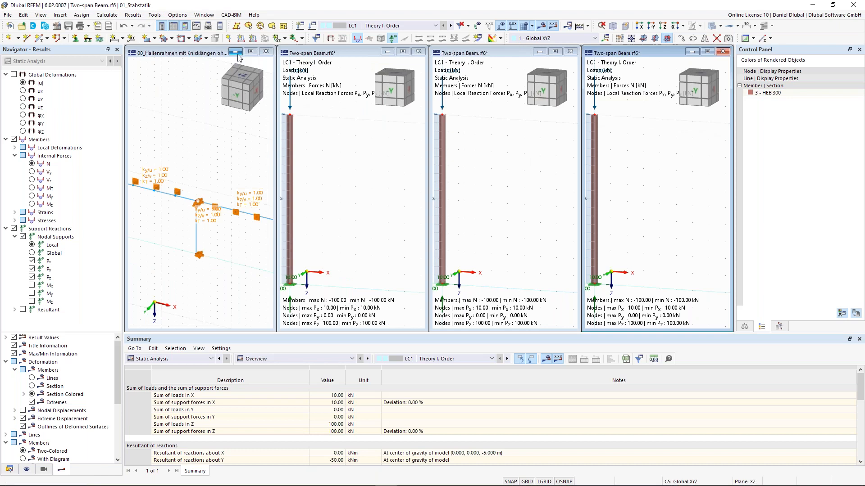
click(236, 53)
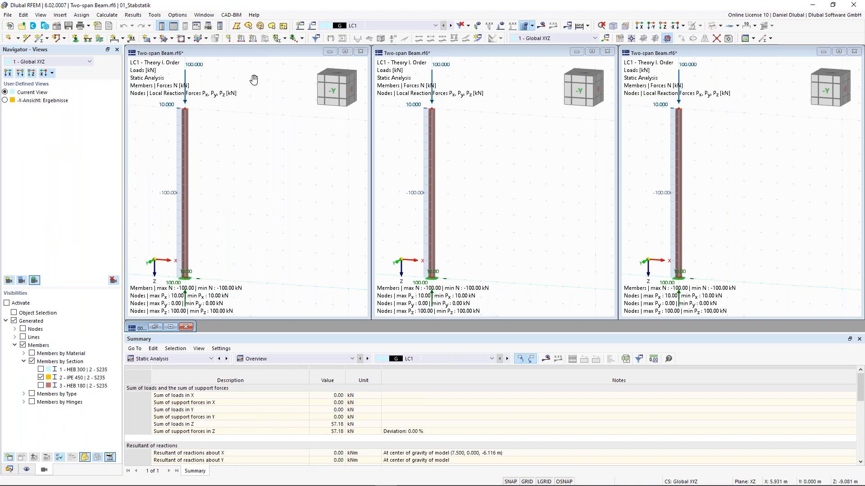
Hide the support reactions in all three column windows and display load case LC2 in the second and third.
click(256, 51)
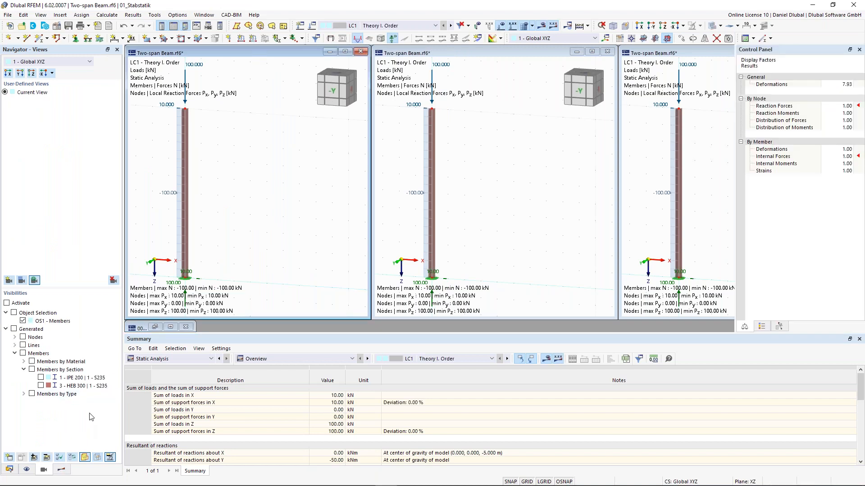
click(61, 470)
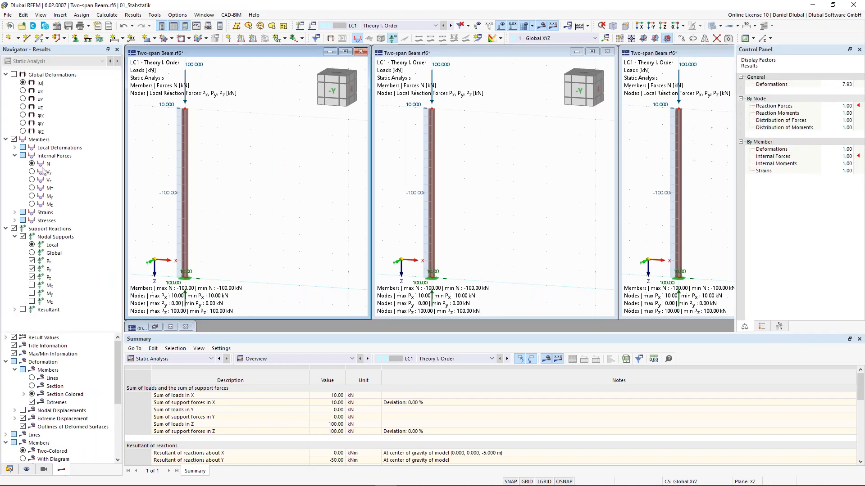
click(14, 229)
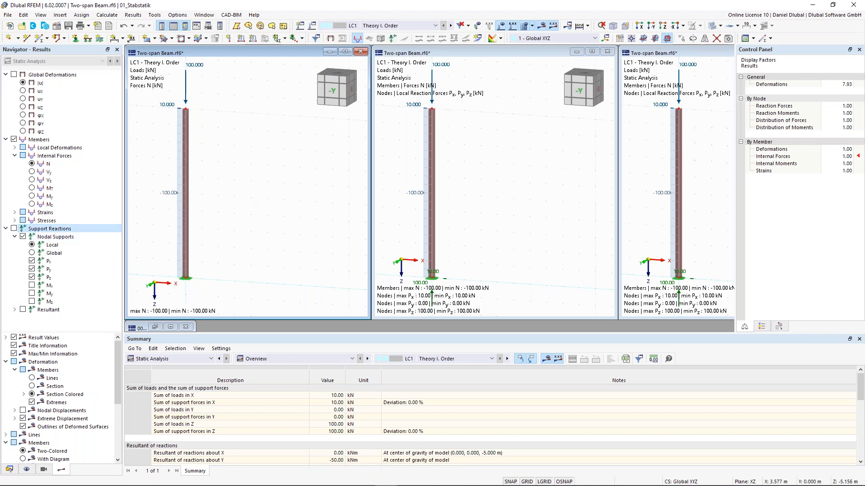
click(490, 50)
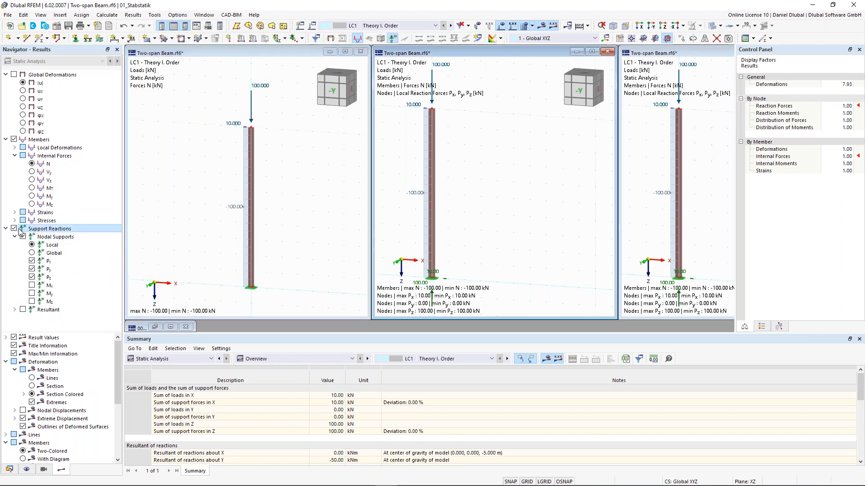
click(14, 229)
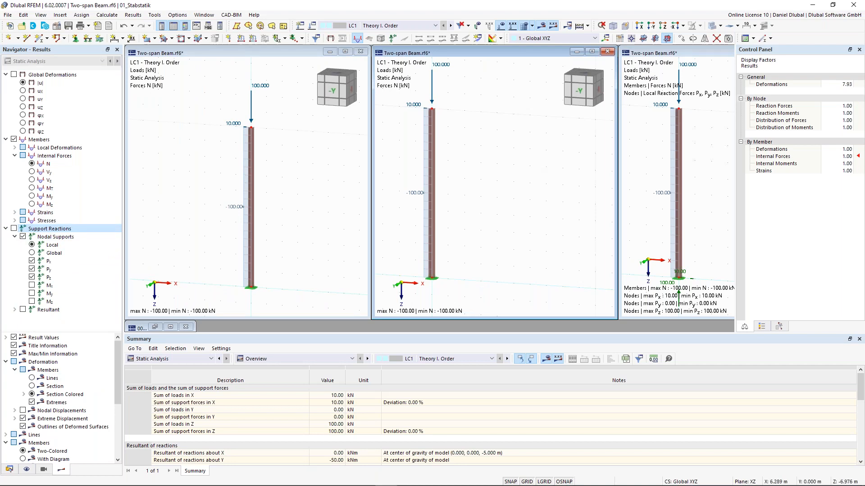
click(674, 53)
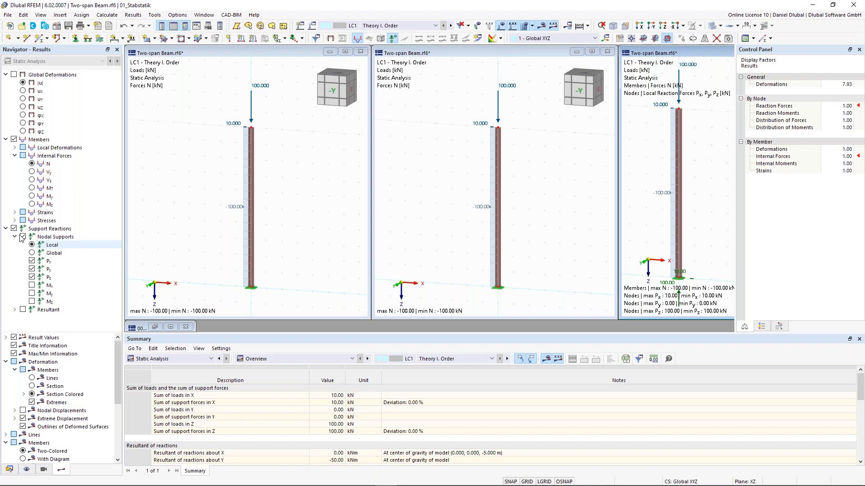
click(652, 53)
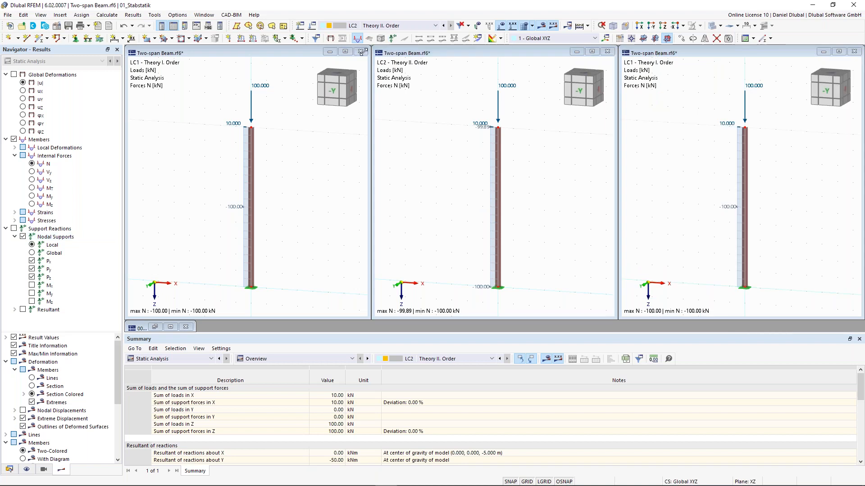
click(451, 26)
Display the member bending moments My in the LC1 window and the second window to compare both theories.
click(174, 170)
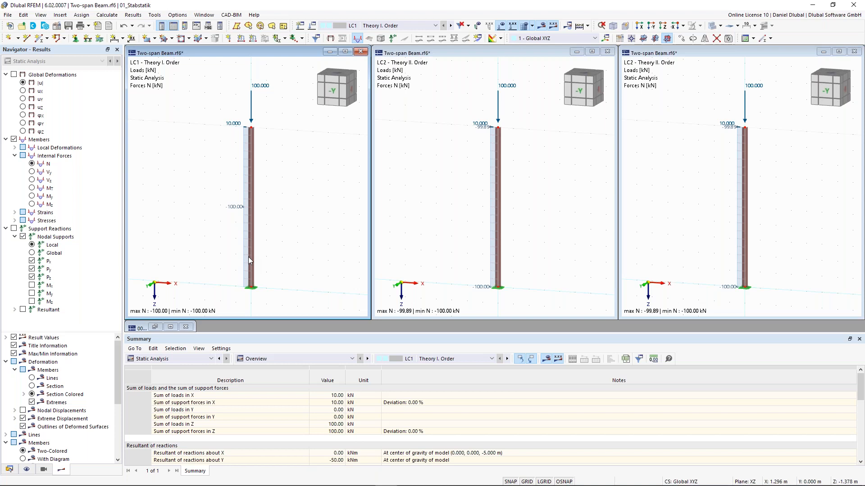
click(32, 197)
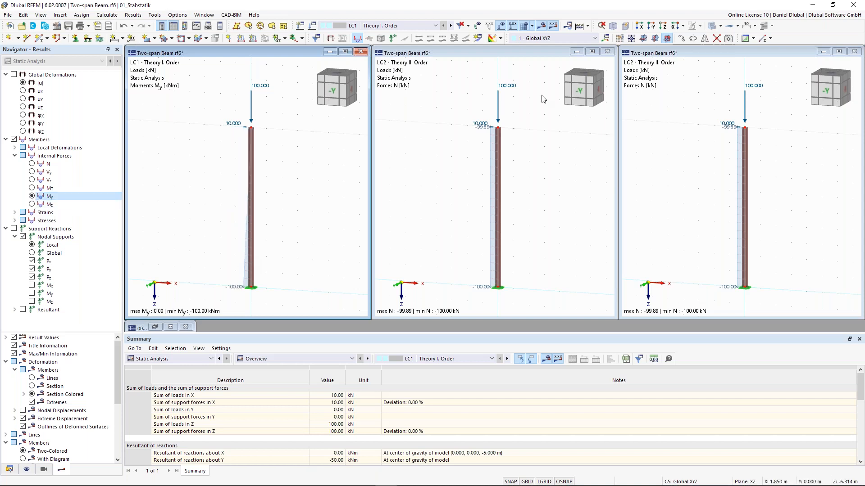
click(476, 81)
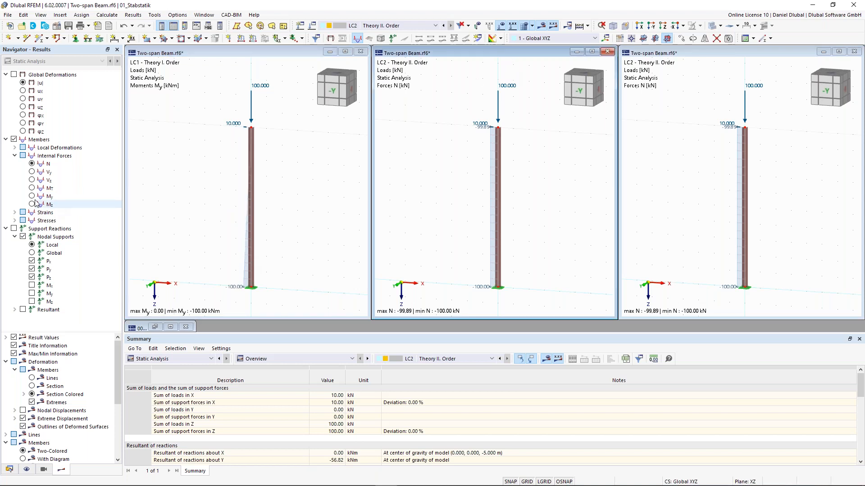
click(32, 197)
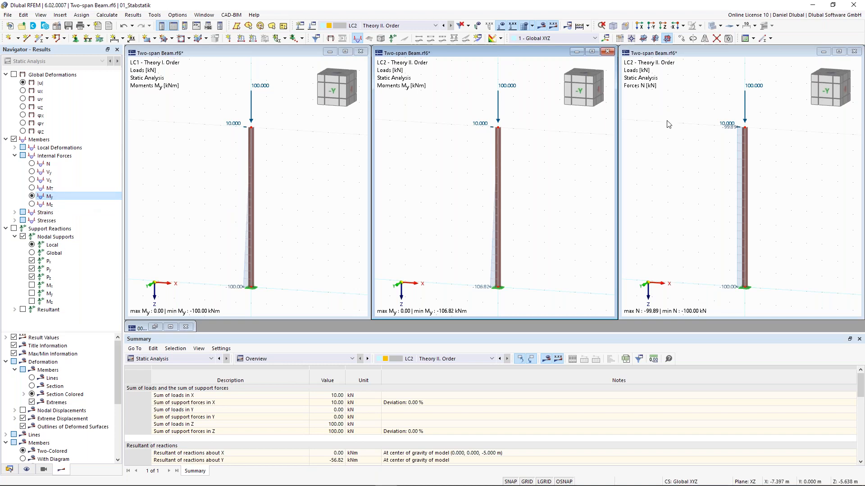
click(282, 56)
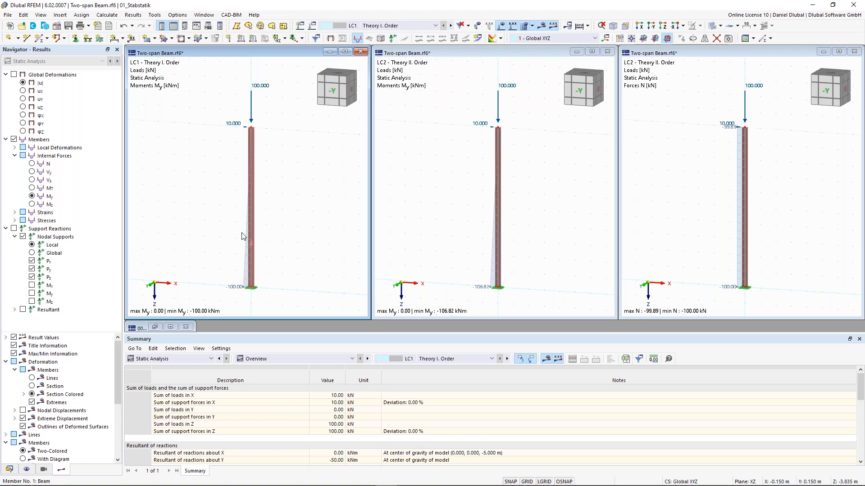
click(481, 271)
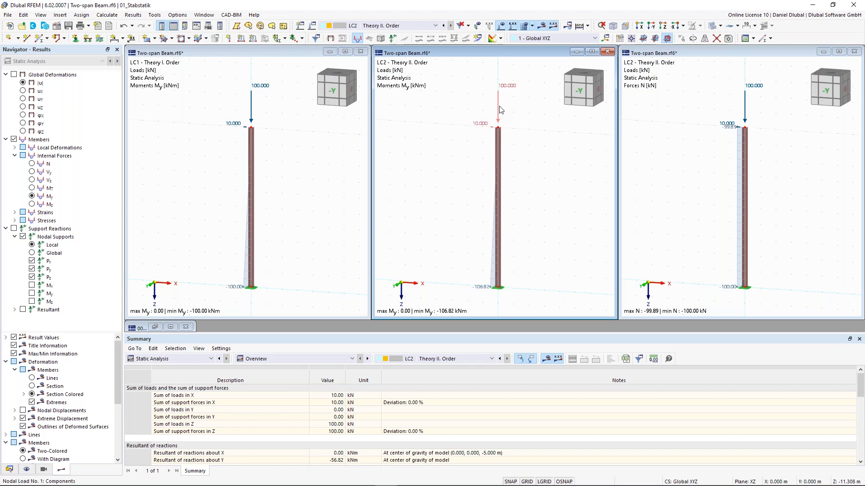
Display the global displacements uX for LC2 in the second window.
mouse_move(500, 110)
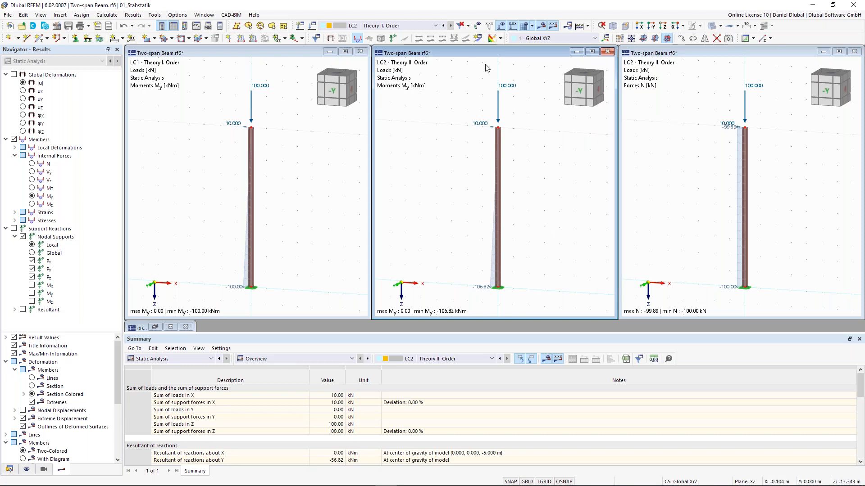
click(22, 91)
scroll(535, 148, up, 1)
scroll(534, 148, down, 1)
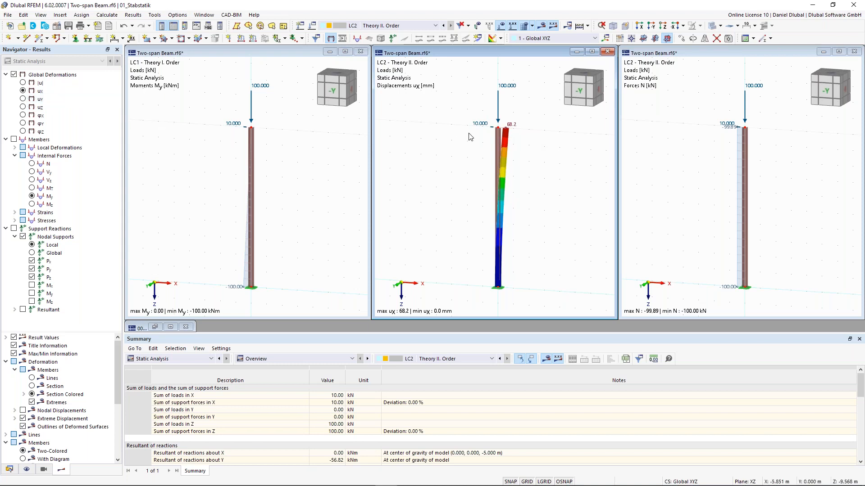
Display the LC2 bending moments My in the third window and compare them with the displacement and applied nodal loads.
click(696, 56)
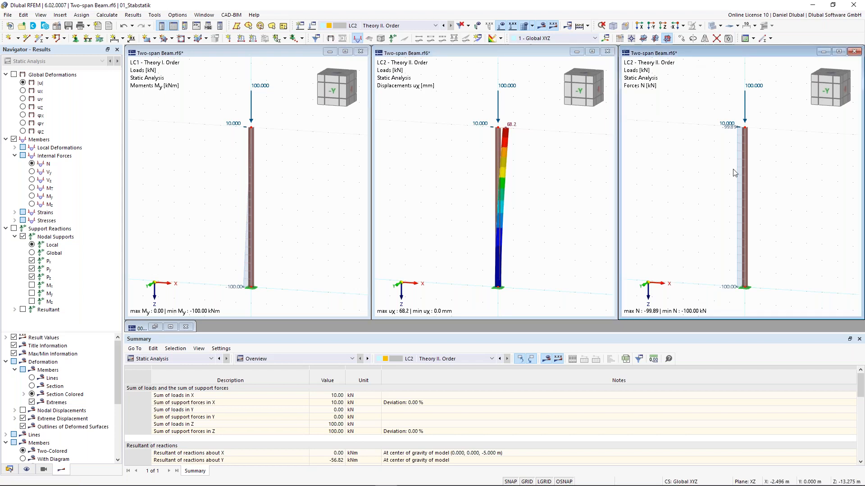
click(32, 197)
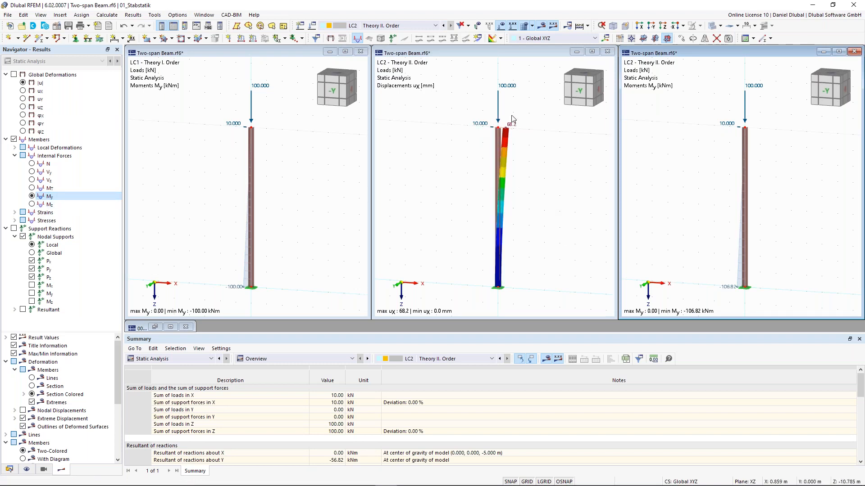
mouse_move(509, 86)
mouse_move(728, 128)
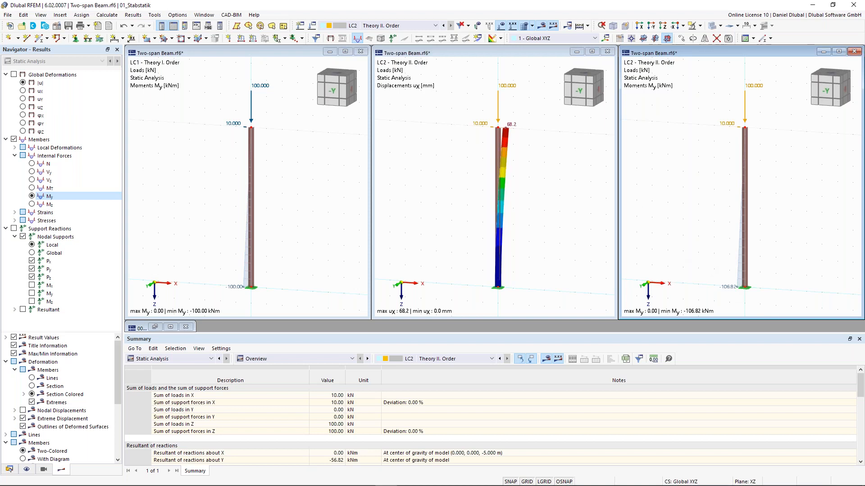
click(544, 117)
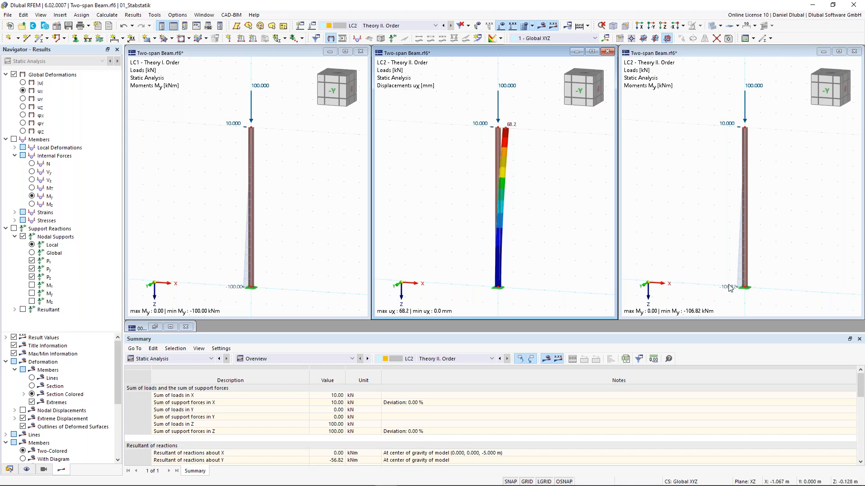
Minimize both LC2 windows, leaving only the LC1 window open.
click(695, 51)
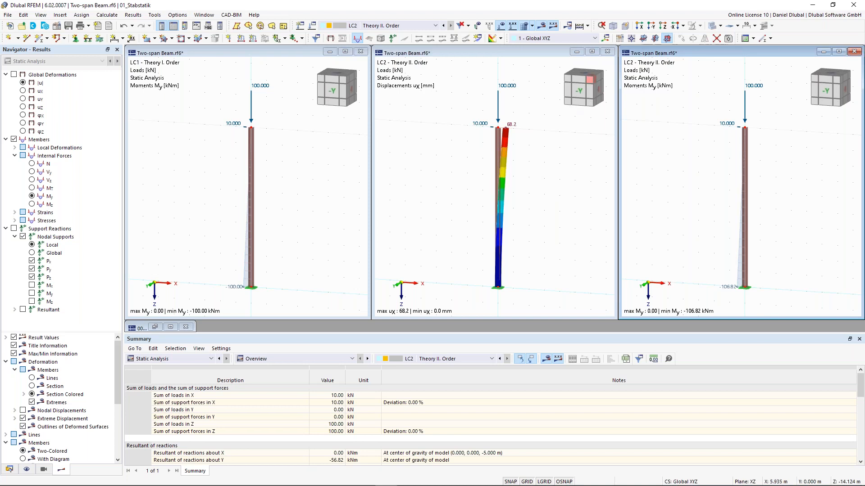
click(577, 51)
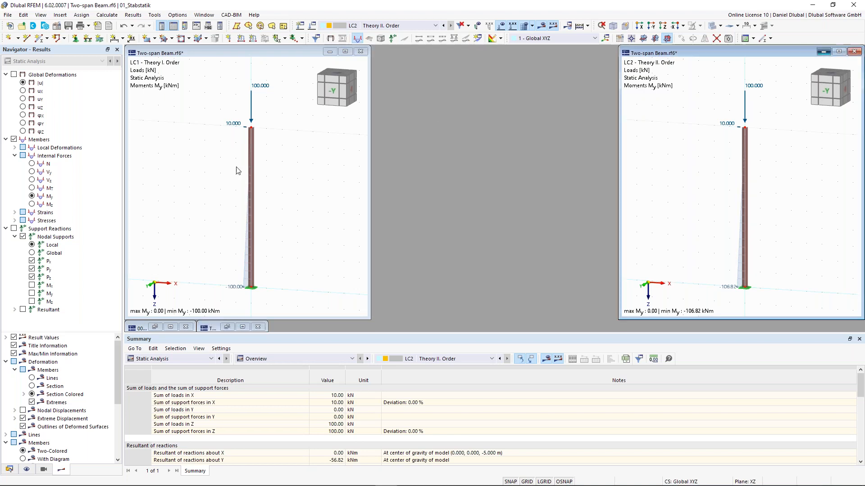
click(824, 52)
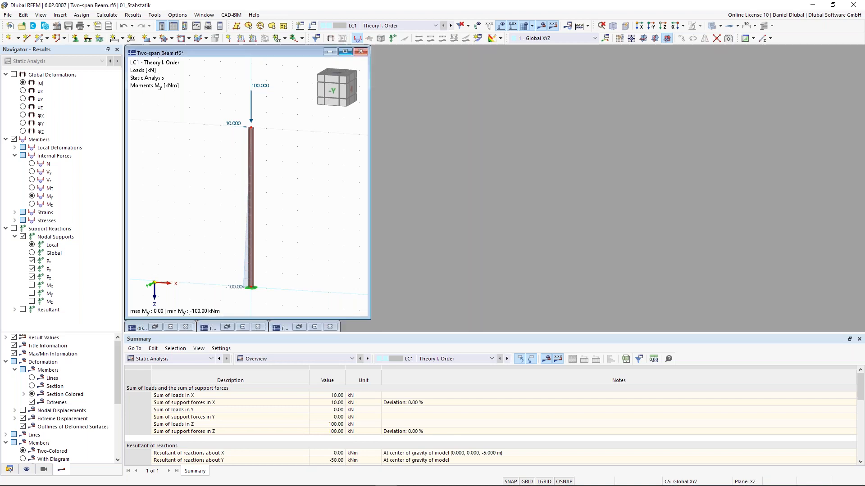
Maximize the LC1 window and set the horizontal force FX of the column head's nodal load to 0 kN.
click(345, 51)
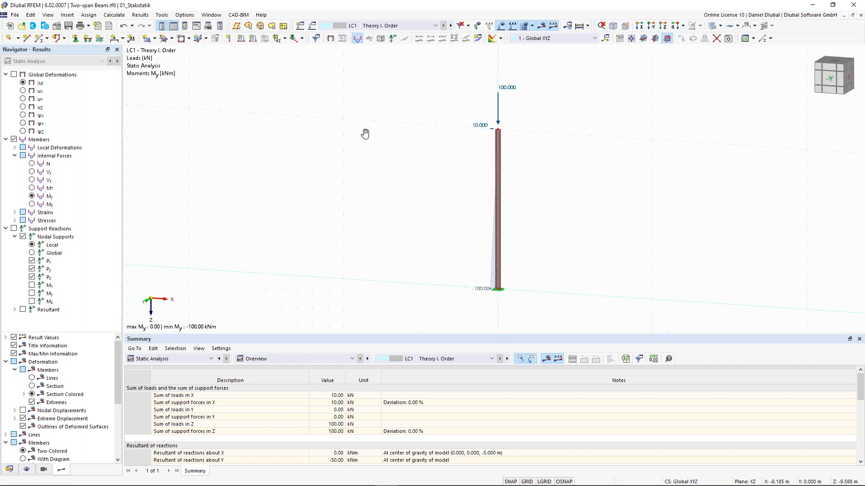
middle_drag(365, 134, 317, 129)
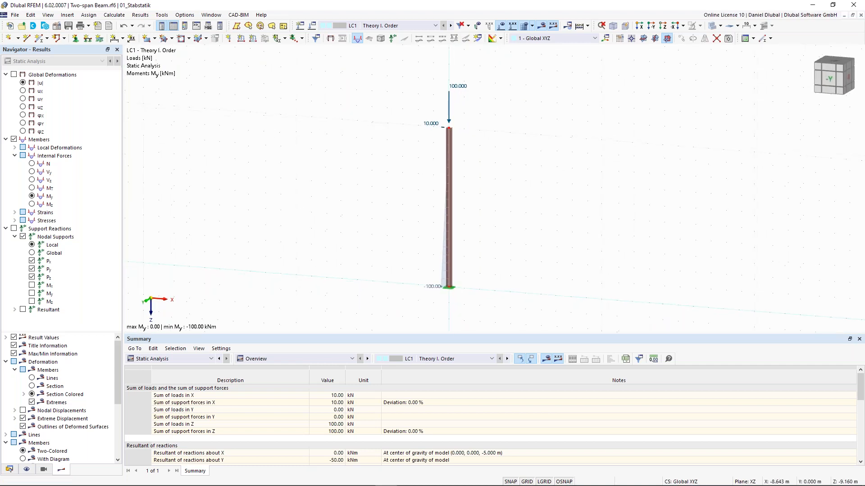
double_click(449, 109)
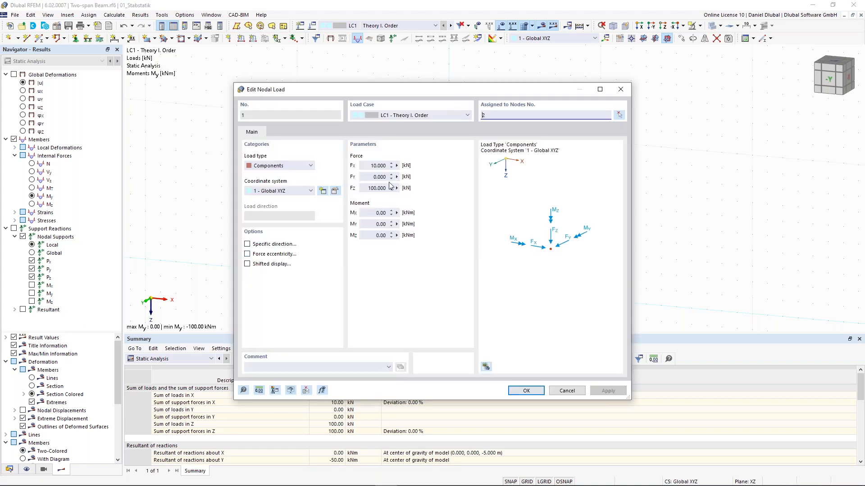
click(379, 166)
text(0)
click(525, 391)
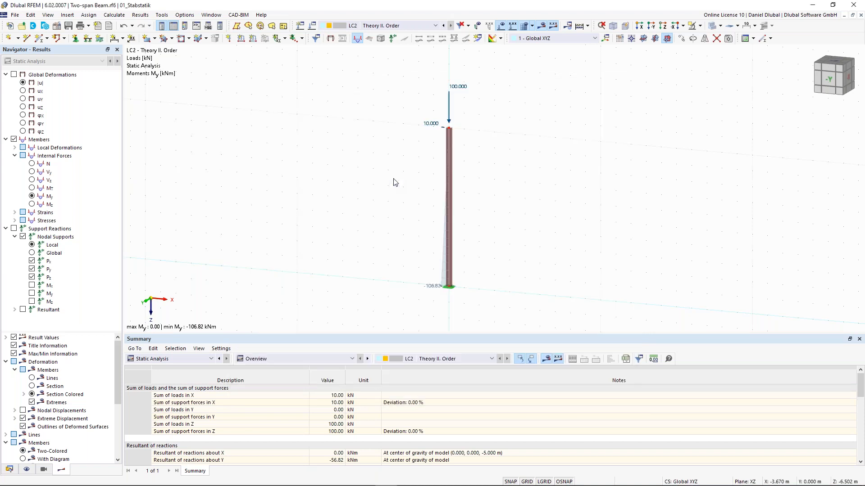
Edit the horizontal force FX of the column head's nodal load in LC2 and return to load case LC1.
double_click(450, 121)
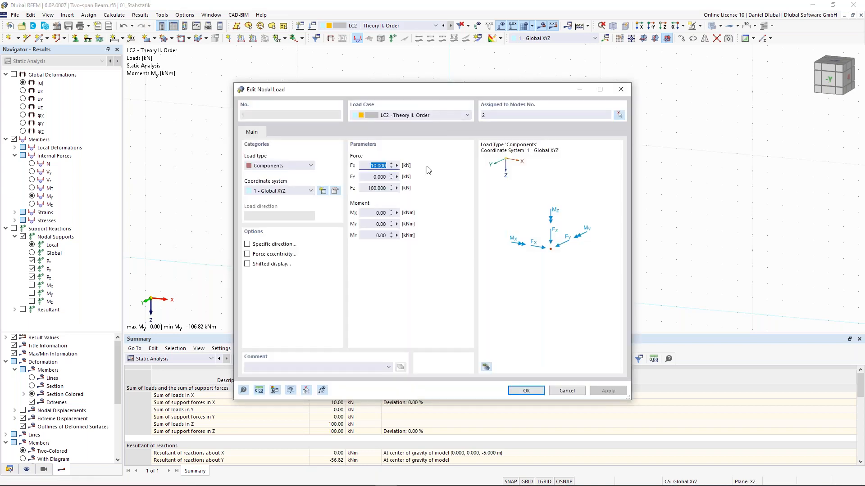
click(527, 391)
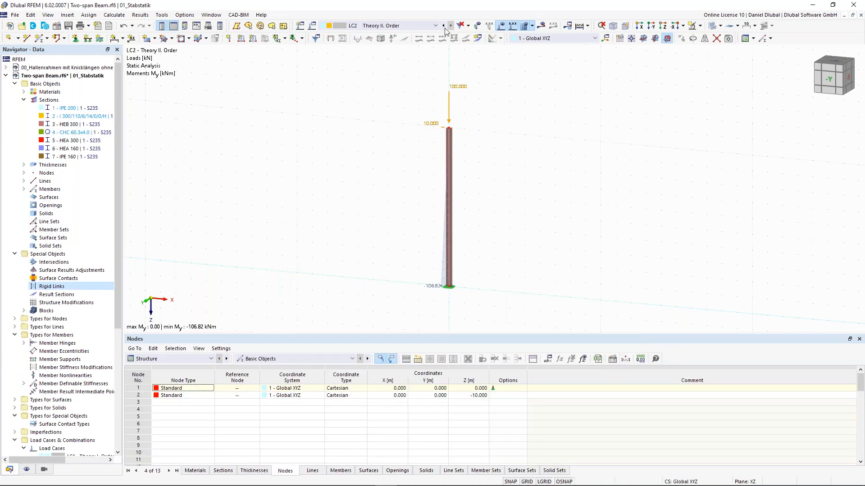
click(444, 26)
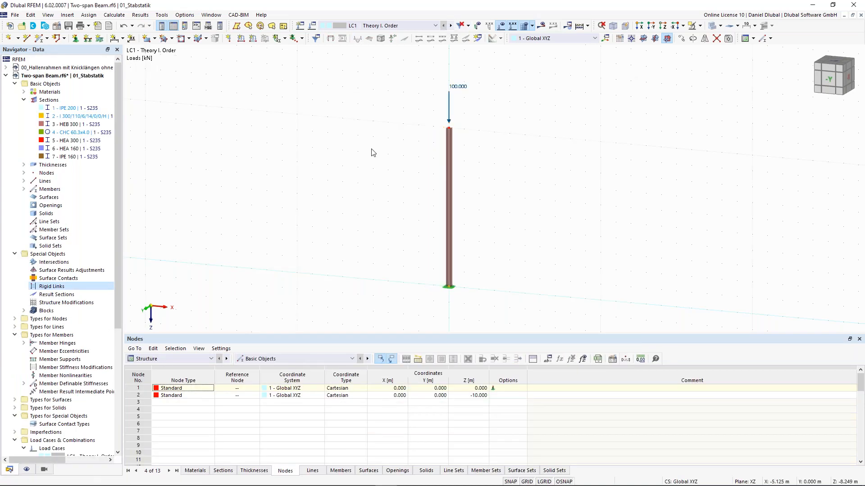
middle_drag(324, 210, 296, 200)
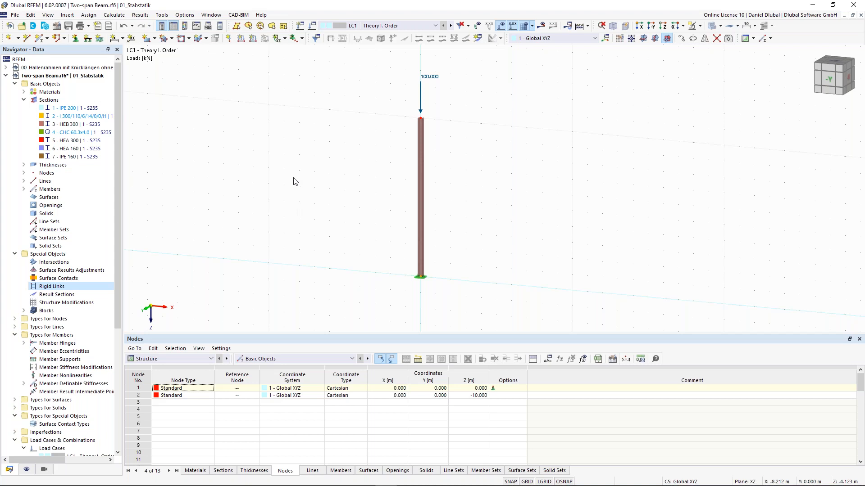
Activate the Structure Stability add-on in the model's base data.
click(57, 26)
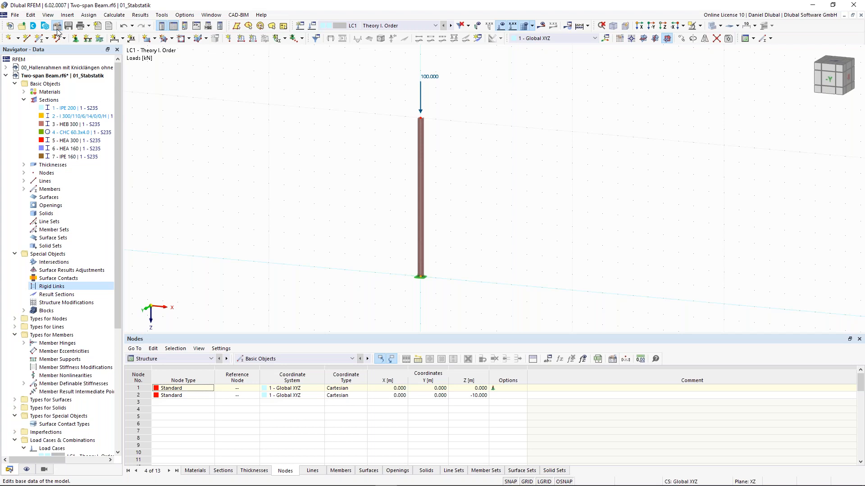
click(278, 73)
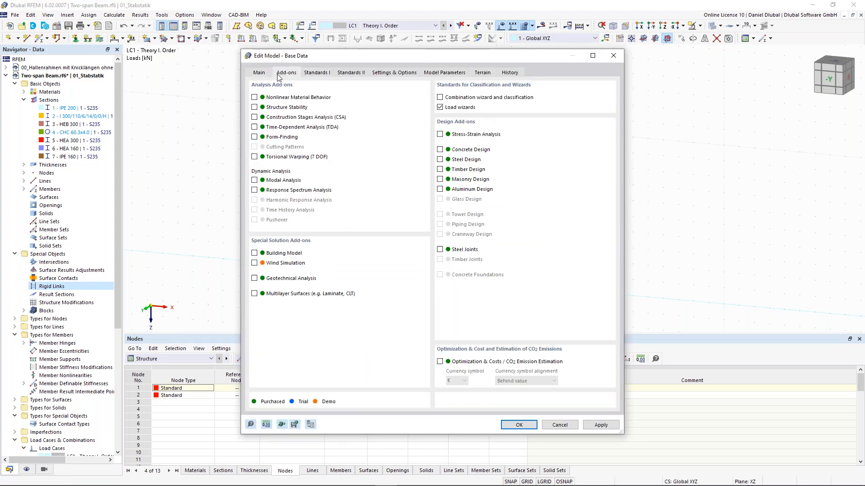
click(255, 108)
click(518, 425)
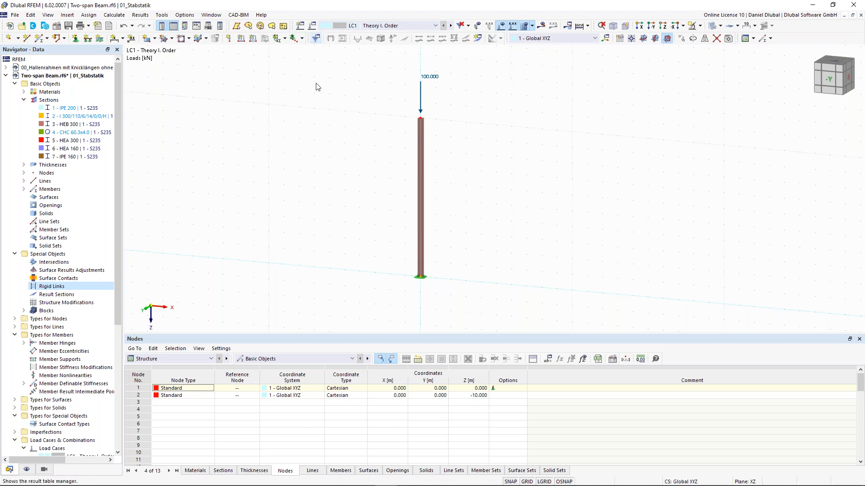
Enable the critical load calculation for LC1 with the linear eigenvalue method and 4 lowest eigenvalues, and calculate it.
click(313, 27)
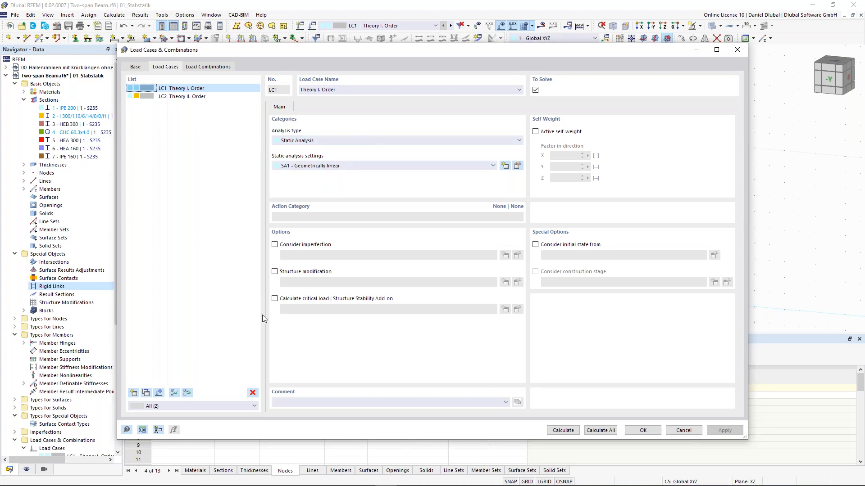
click(275, 299)
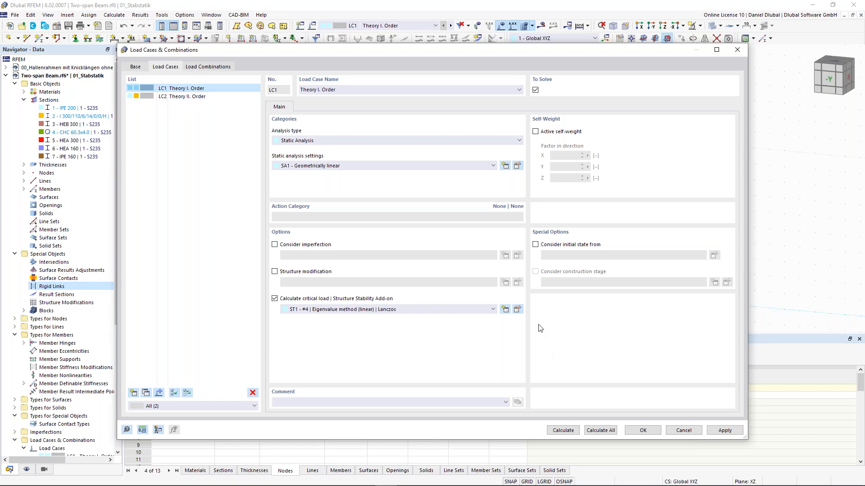
click(517, 310)
drag(257, 93, 240, 89)
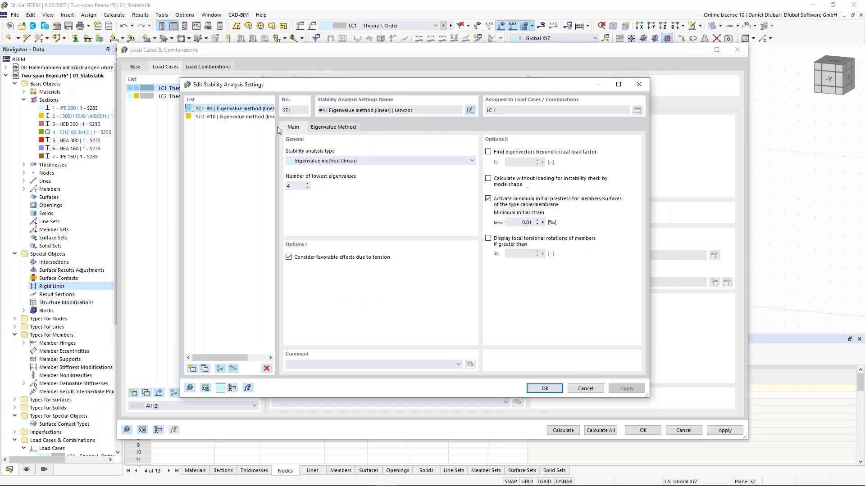
click(314, 162)
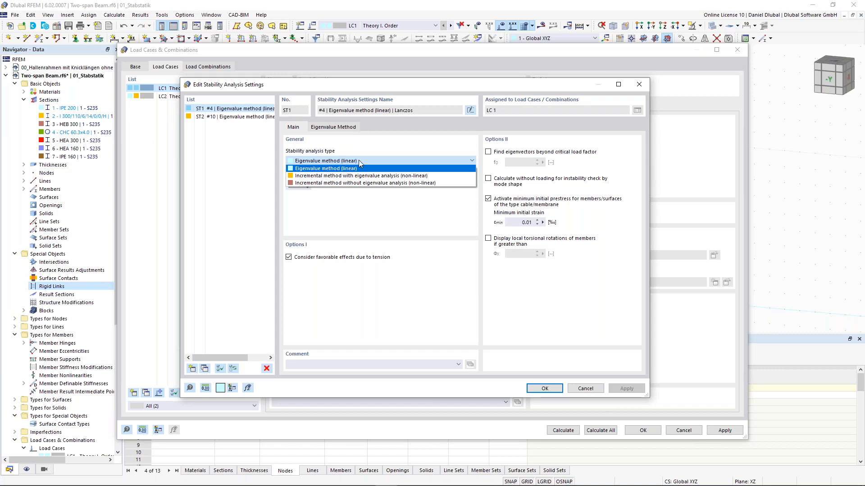
click(344, 170)
click(298, 187)
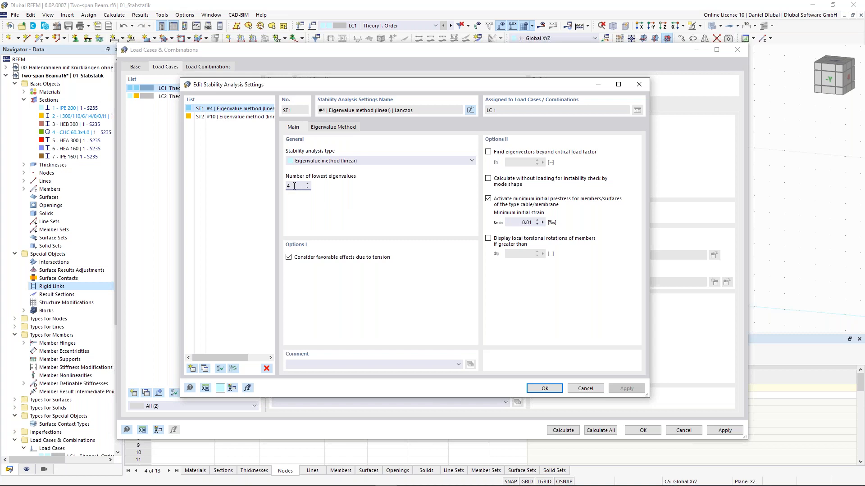
click(545, 389)
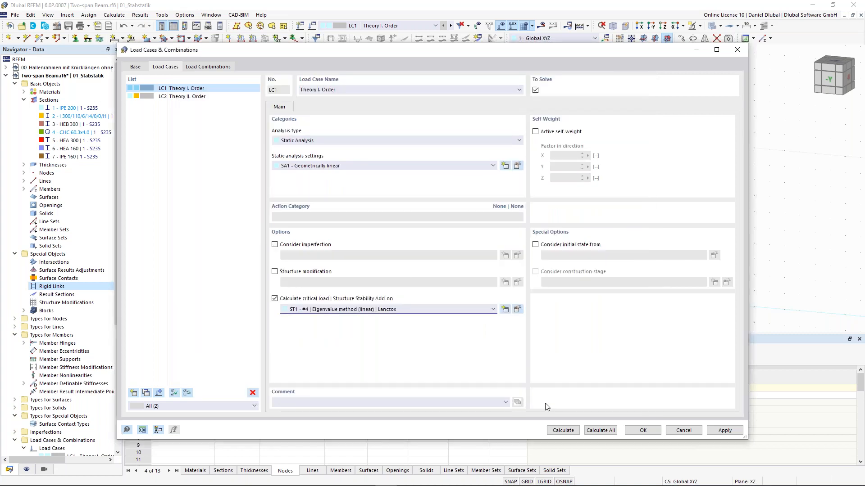
click(568, 431)
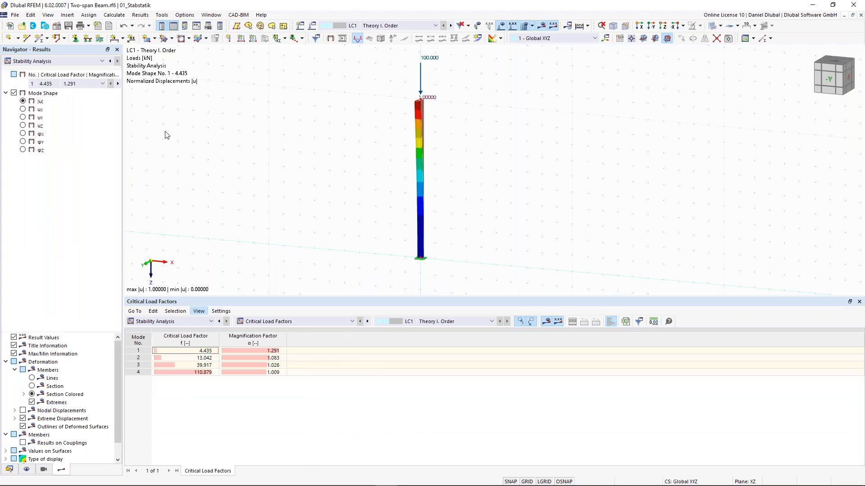
Compare the static analysis and stability analysis result categories of LC1, ending on the stability results.
click(57, 61)
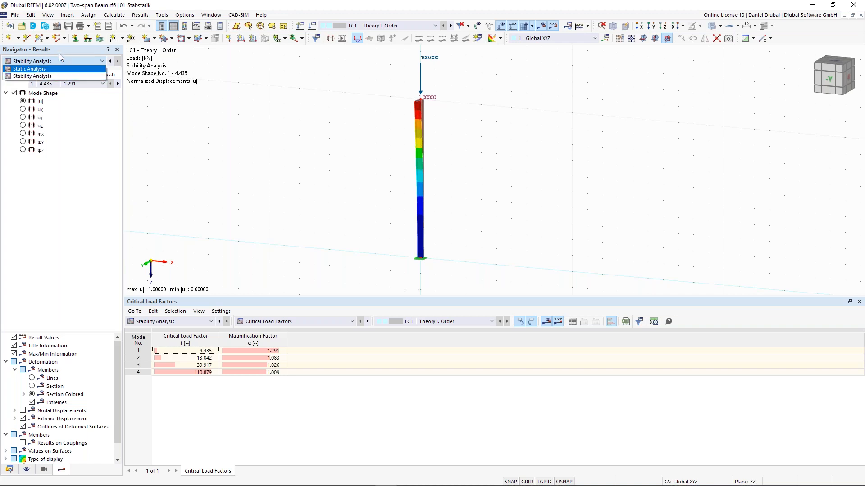
click(57, 77)
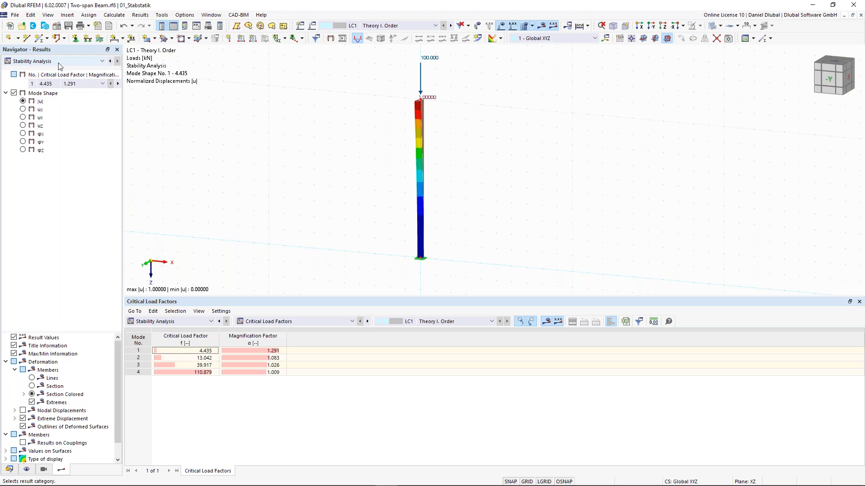
click(59, 63)
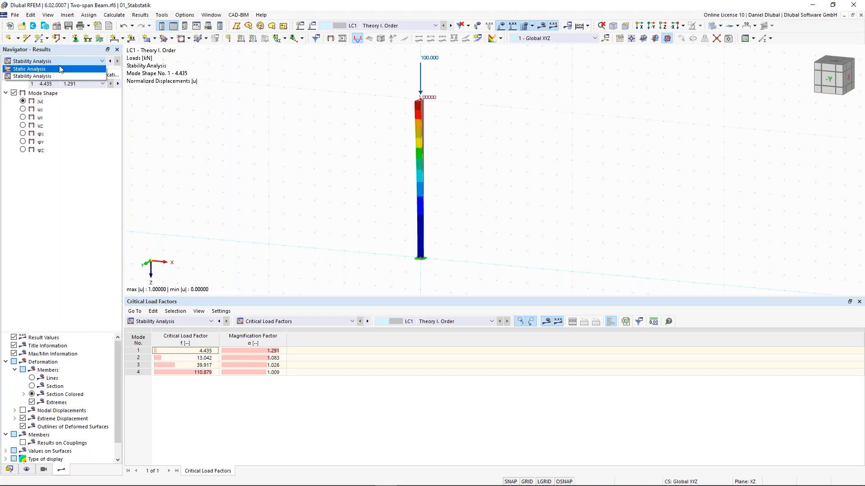
click(39, 68)
click(41, 63)
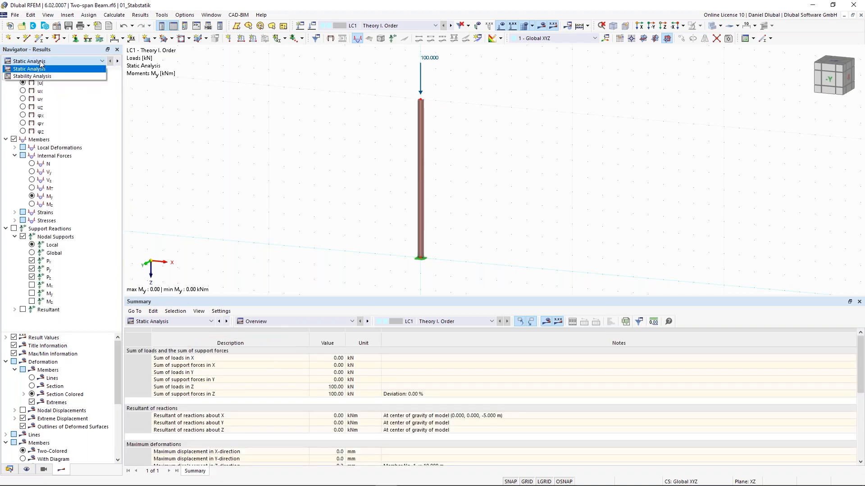
click(45, 76)
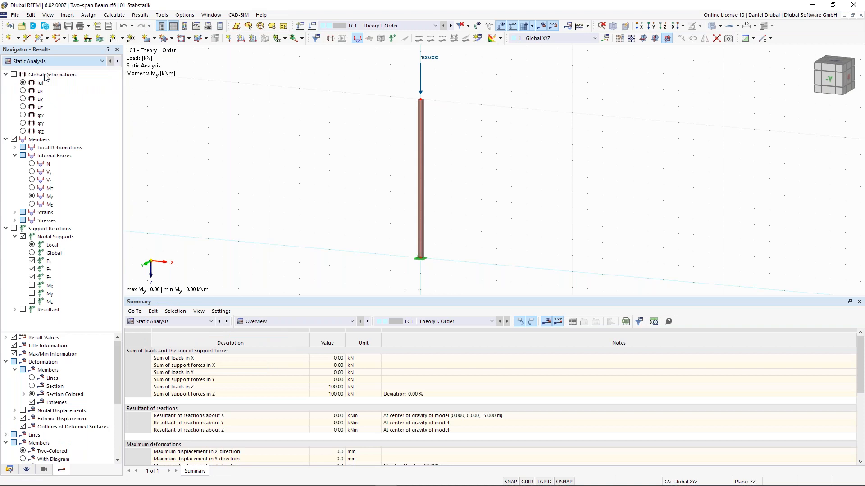
click(47, 62)
click(42, 76)
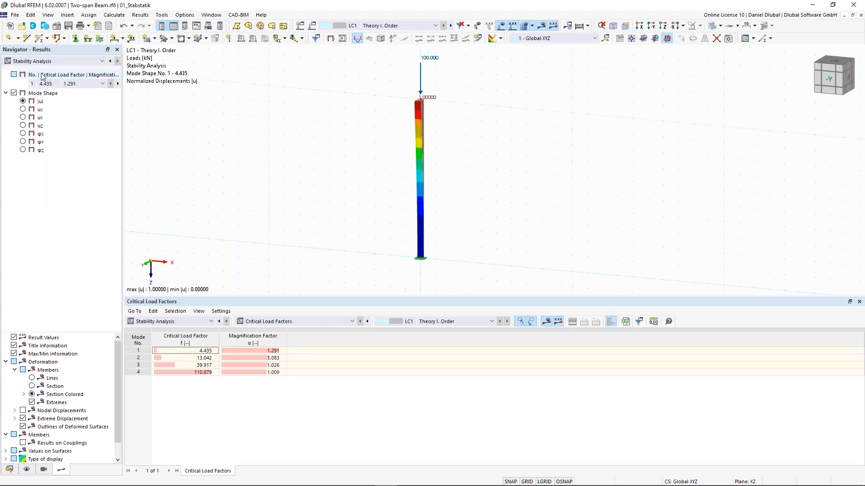
Show the control panel and set the display factor for mode shapes to 1.25.
ctrl+middle_drag(551, 136, 549, 134)
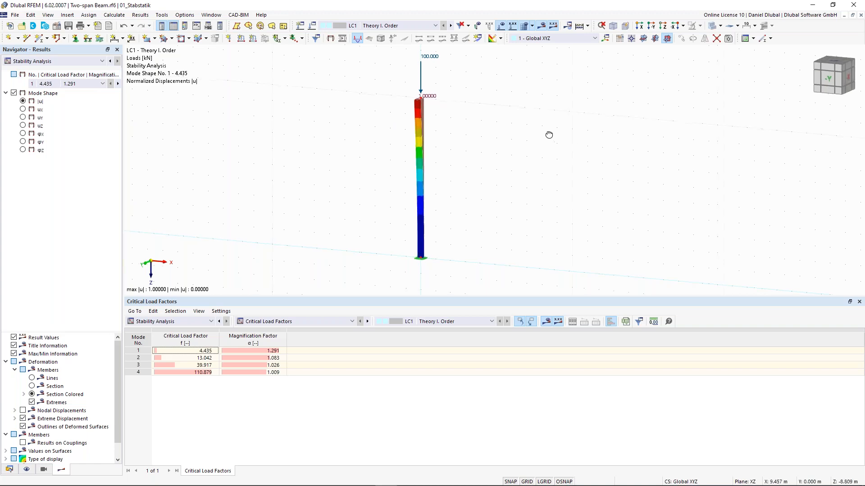
click(185, 27)
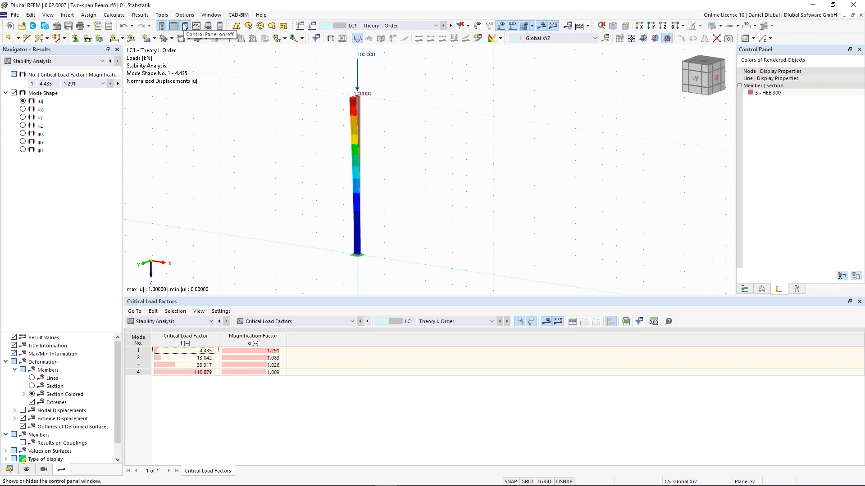
click(745, 289)
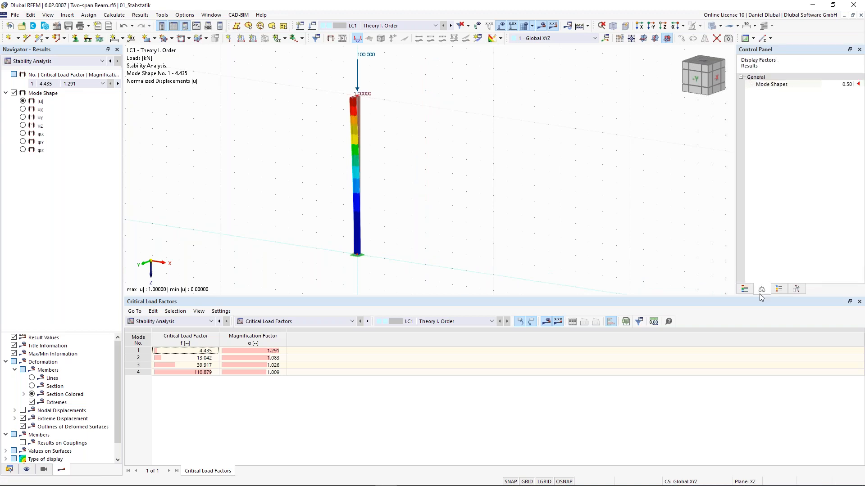
click(762, 289)
double_click(839, 84)
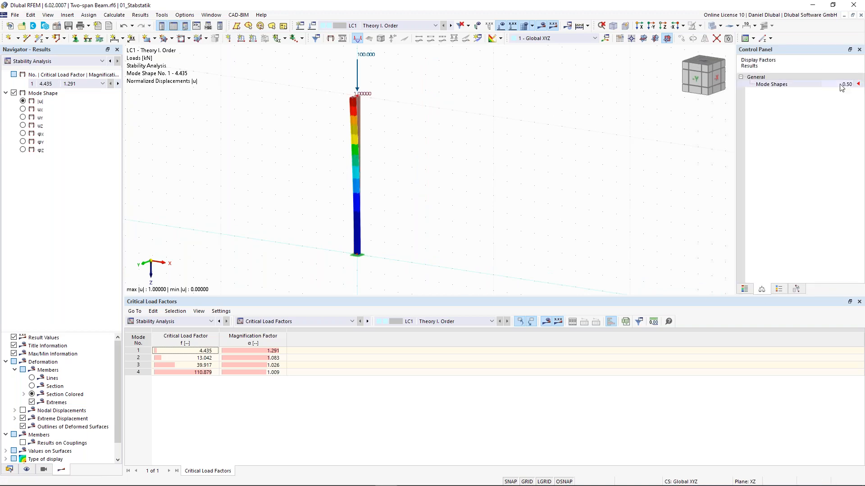
text(1.25)
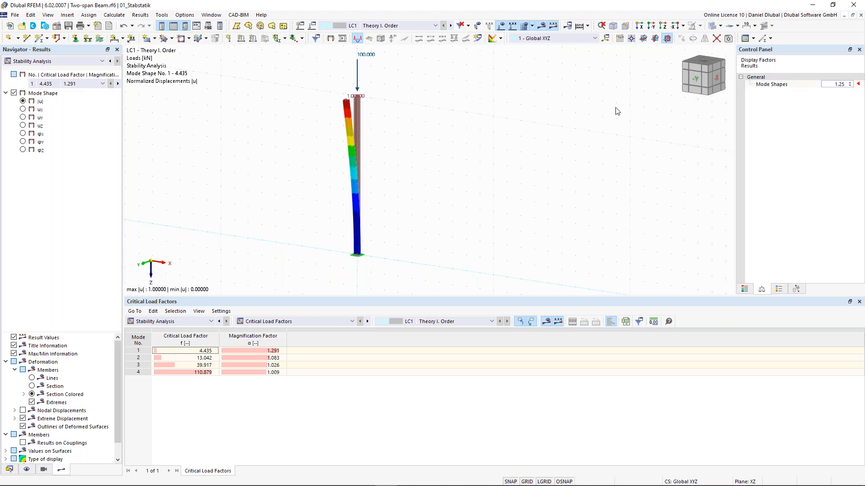
Examine the first buckling mode shape at the column head and its displacement relative to the undeformed section.
ctrl+middle_drag(450, 136, 388, 130)
middle_drag(314, 96, 333, 109)
scroll(328, 98, up, 1)
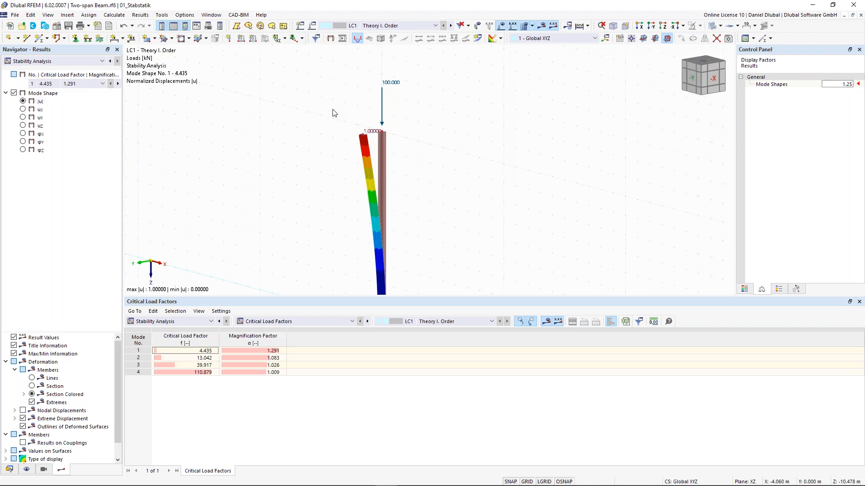
scroll(342, 112, up, 3)
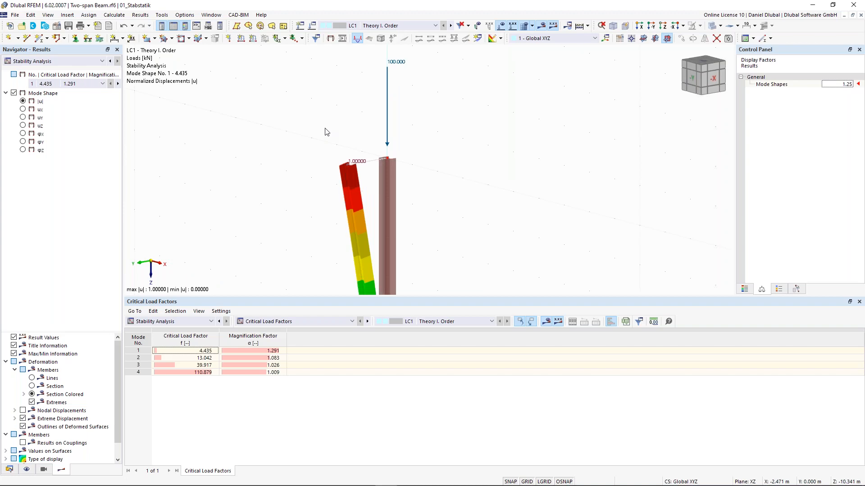
scroll(336, 137, up, 4)
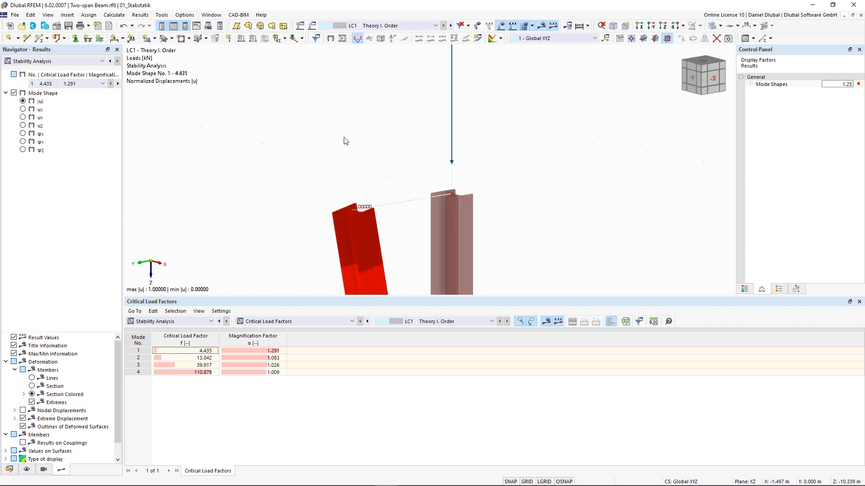
middle_drag(345, 141, 338, 126)
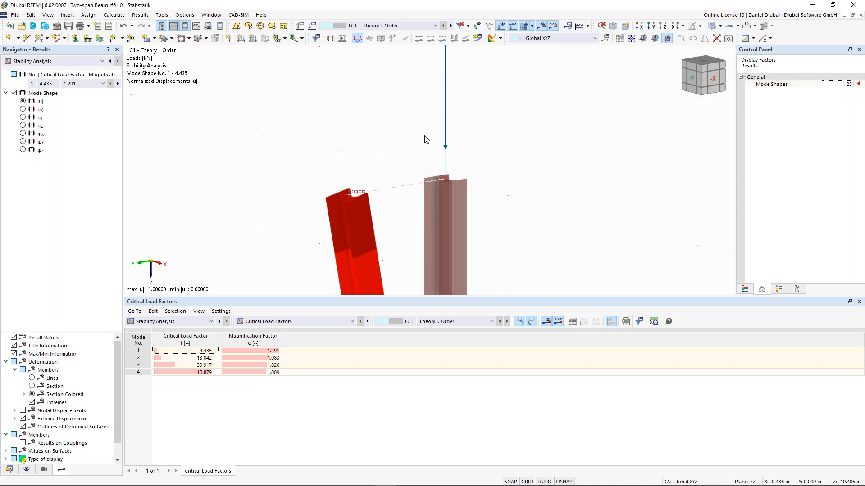
scroll(423, 137, down, 4)
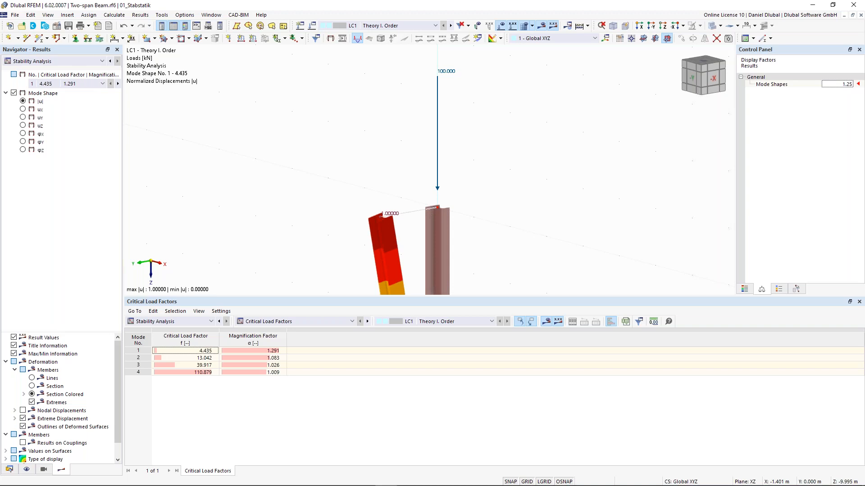
scroll(370, 174, up, 2)
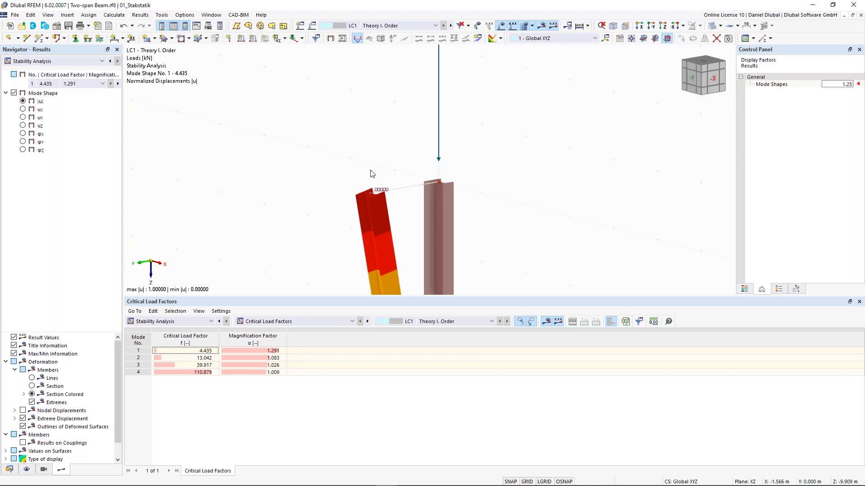
Display mode shape 2 at the column head for comparison, and return to mode shape 1.
scroll(371, 174, up, 2)
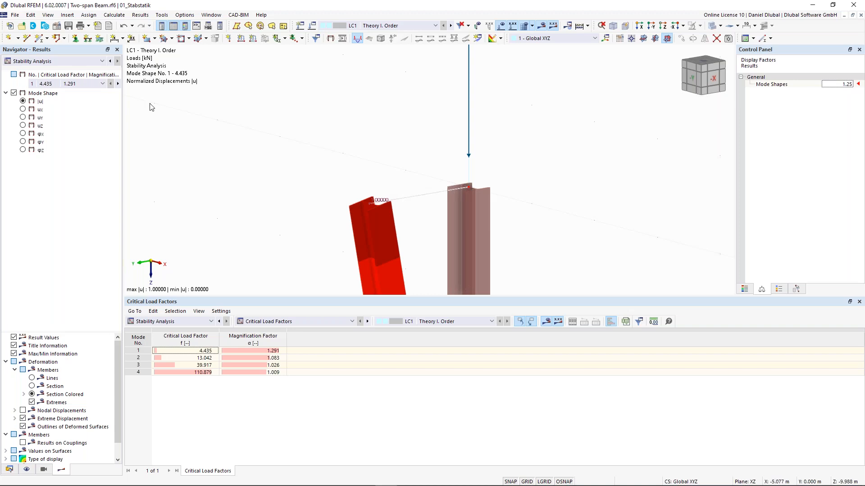
click(94, 84)
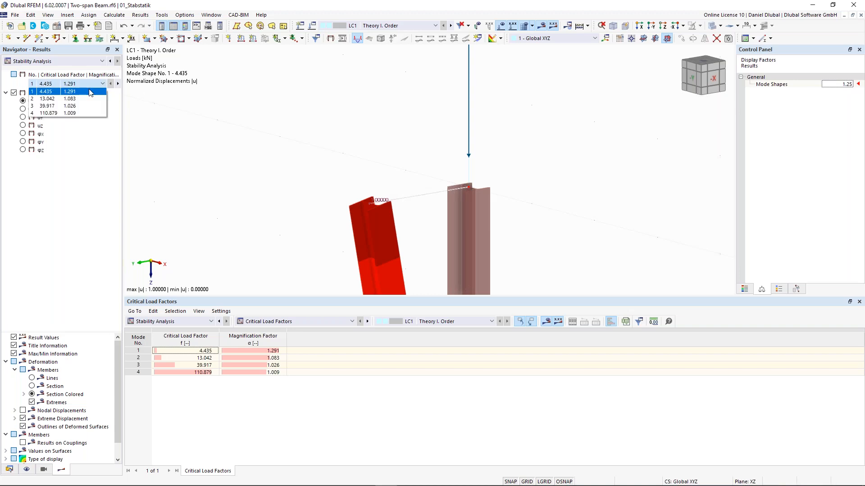
click(65, 99)
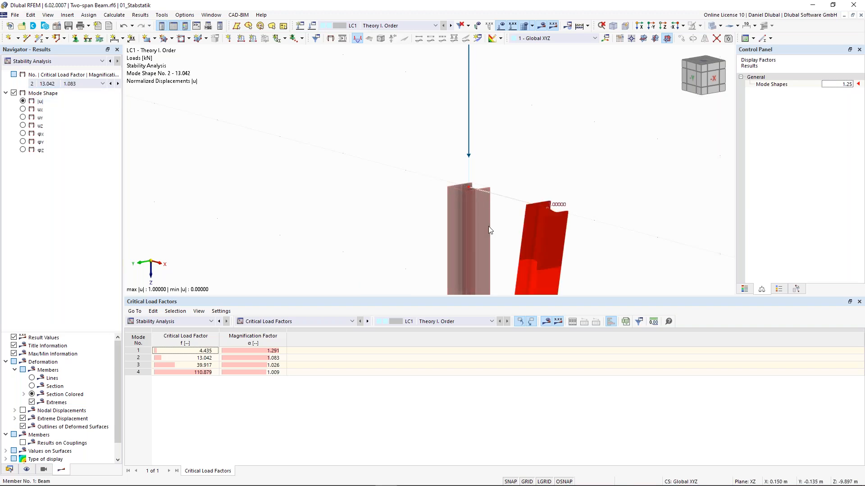
scroll(466, 207, down, 2)
middle_drag(454, 159, 409, 131)
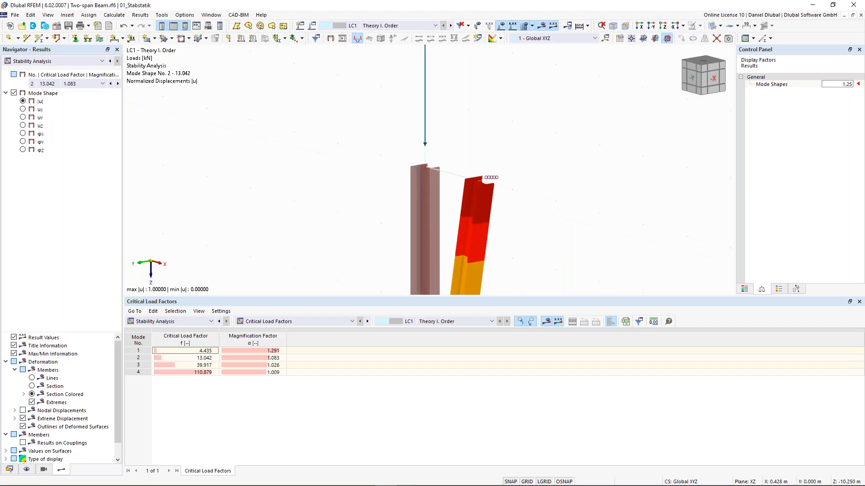
click(79, 91)
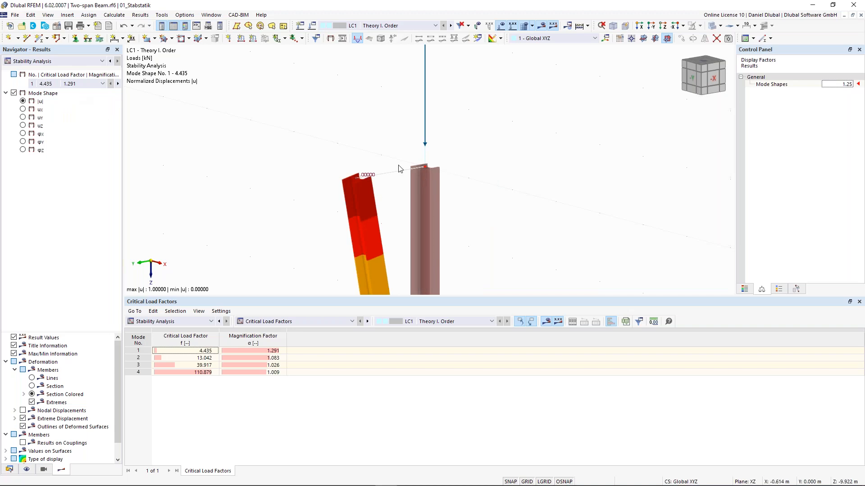
scroll(333, 153, down, 3)
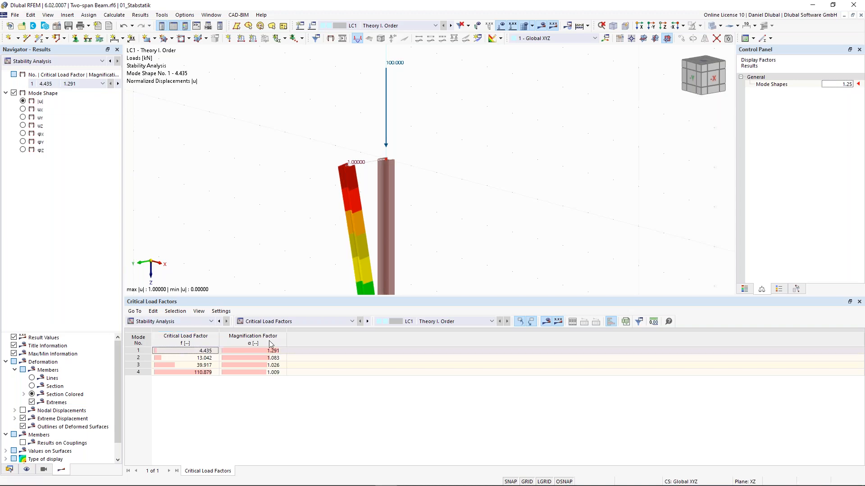
Review the critical load factor and magnification factor of mode 1 alongside the whole column's buckled shape.
click(274, 321)
click(275, 329)
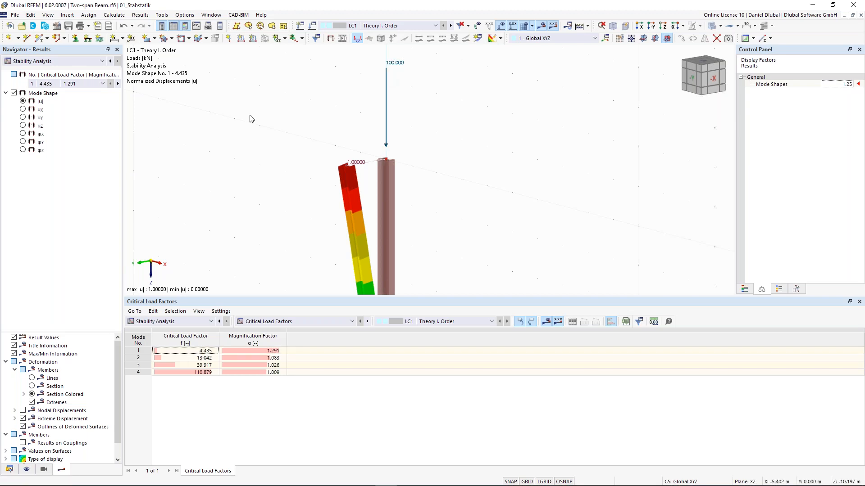
scroll(250, 118, down, 2)
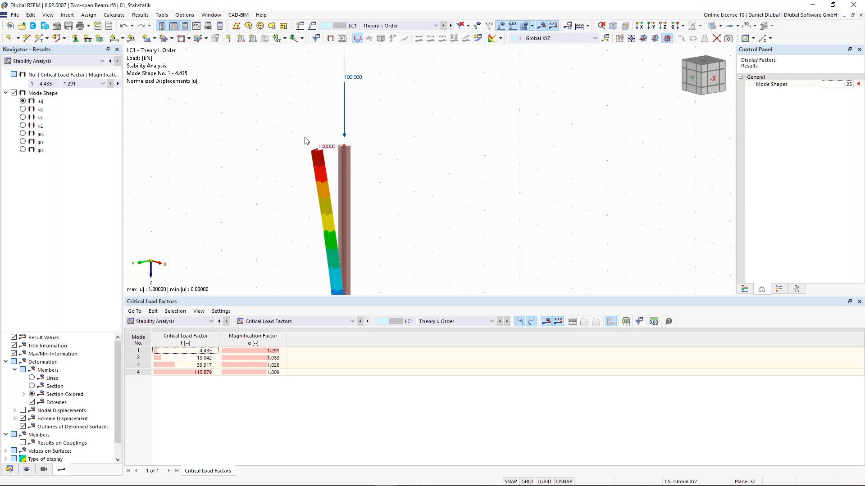
click(203, 350)
click(271, 351)
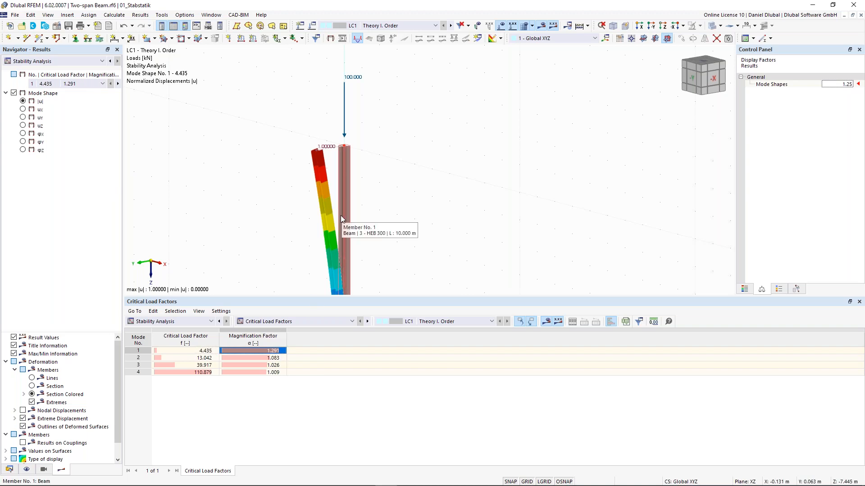
scroll(317, 223, down, 2)
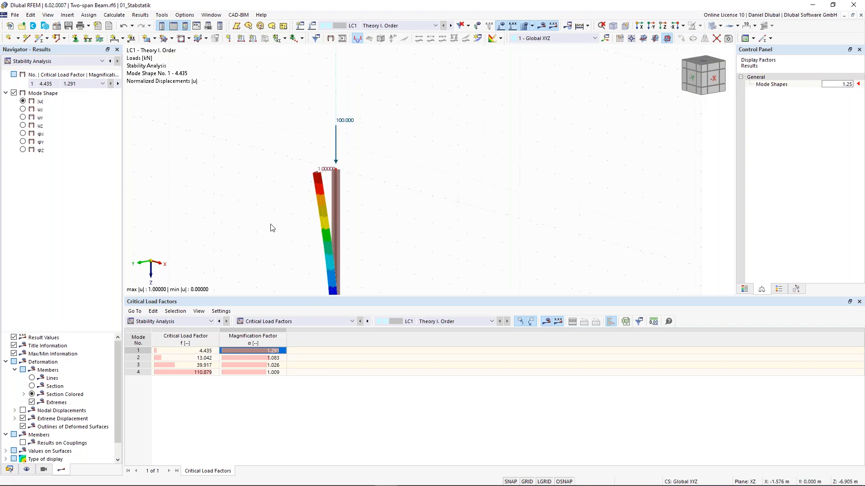
middle_drag(255, 231, 252, 164)
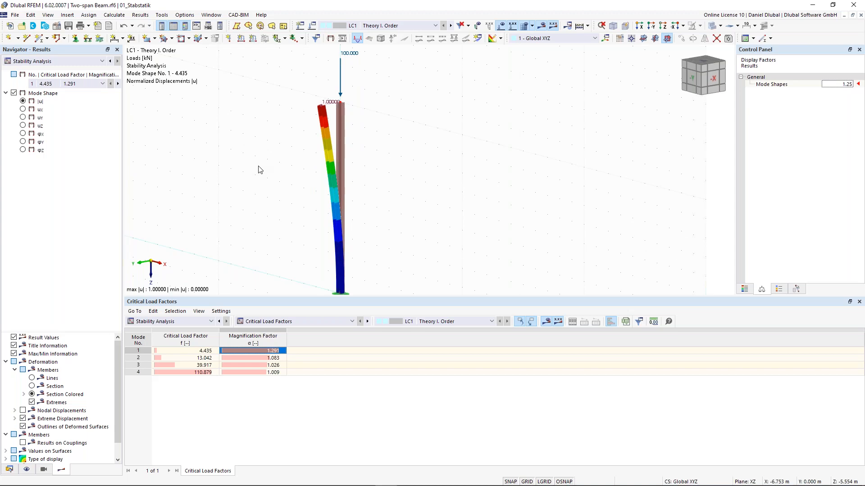
middle_drag(271, 217, 271, 210)
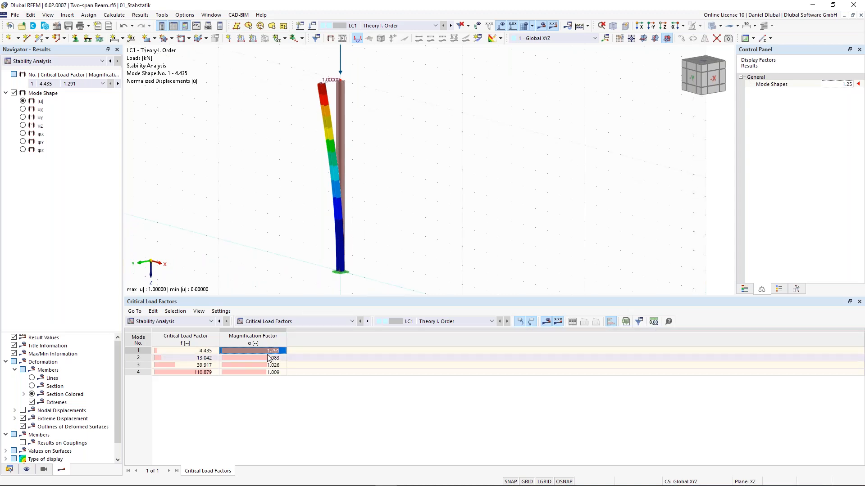
mouse_move(339, 276)
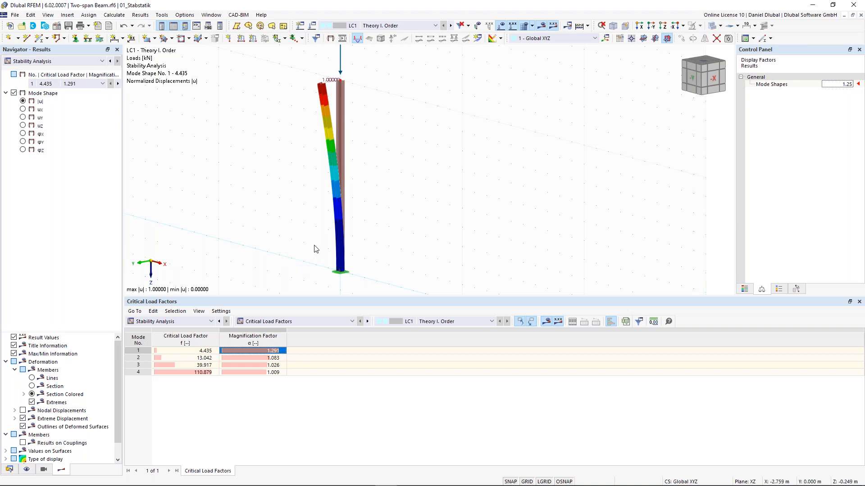
middle_drag(307, 163, 280, 187)
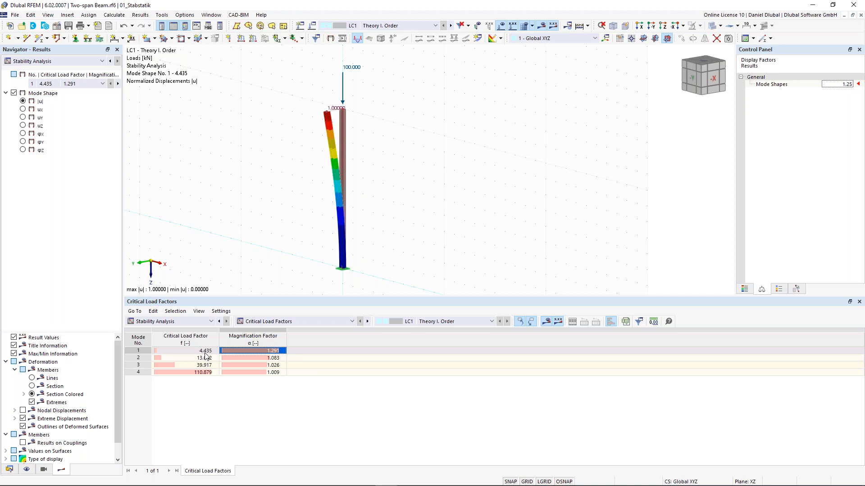
Activate LC2 (Theory II. Order) and set the vertical force FZ of the nodal load at the column head to 444 kN.
click(415, 26)
click(395, 38)
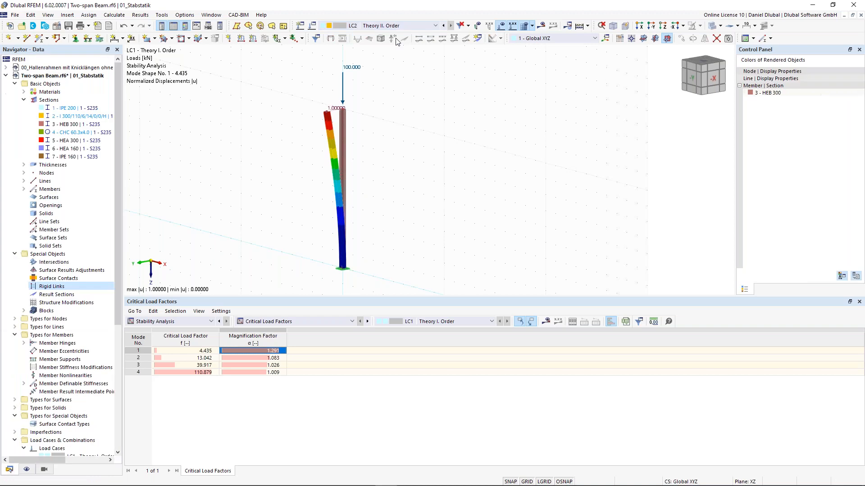
double_click(343, 80)
drag(342, 89, 427, 40)
double_click(462, 139)
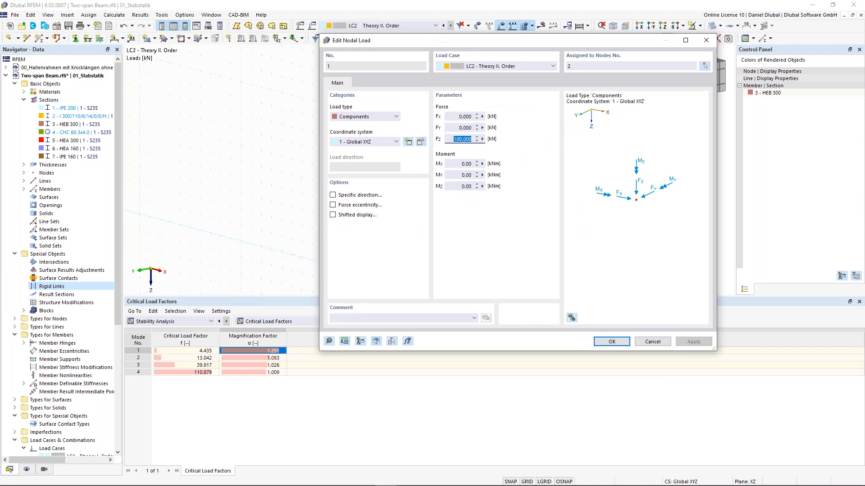
text(444)
click(608, 341)
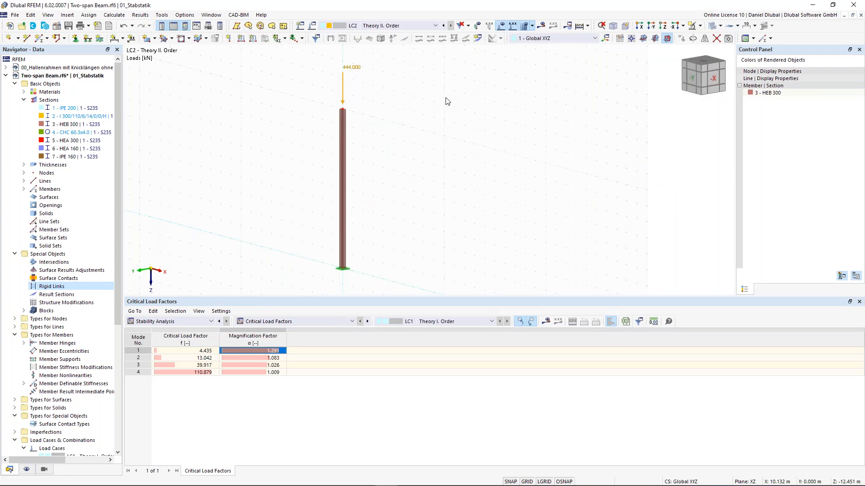
Calculate LC2 under the 444 kN nodal load and check the table of calculation errors and warnings.
click(545, 28)
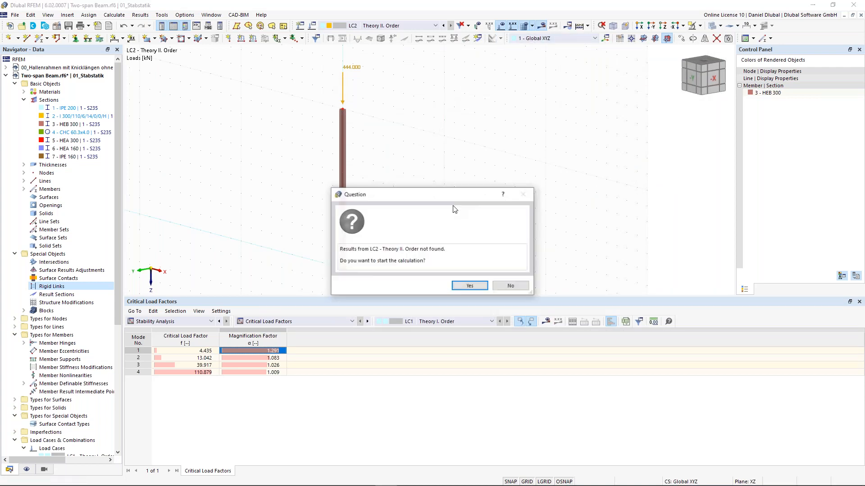
click(473, 286)
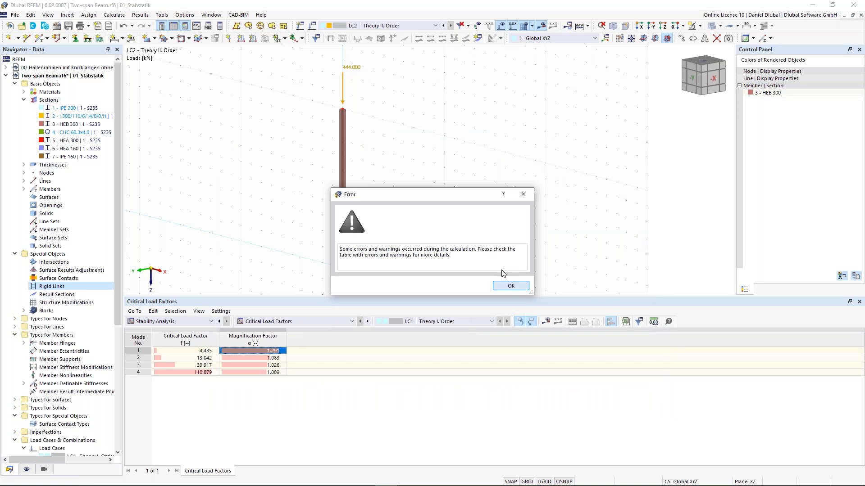
click(509, 285)
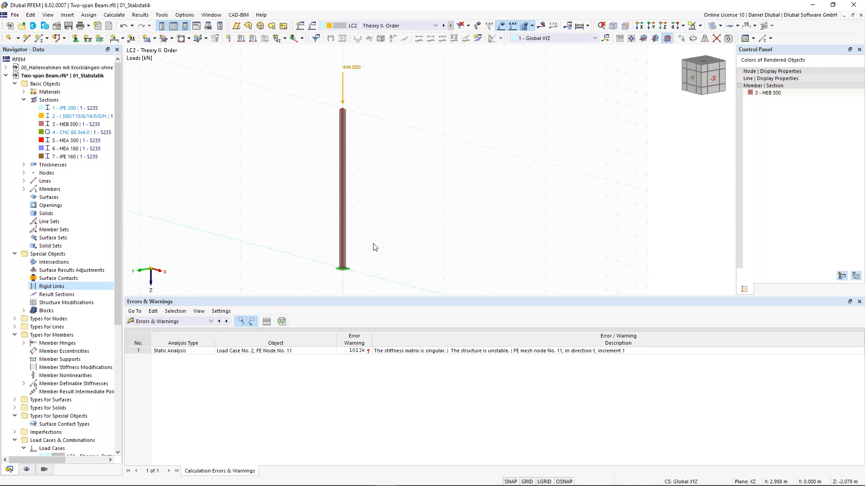
click(355, 68)
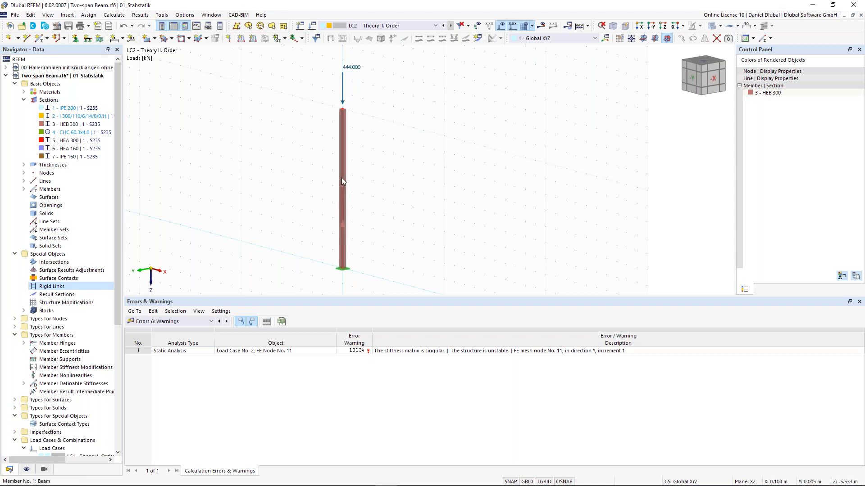
Return to LC1 and show its stability analysis table of effective lengths and critical loads by member.
click(412, 24)
click(405, 32)
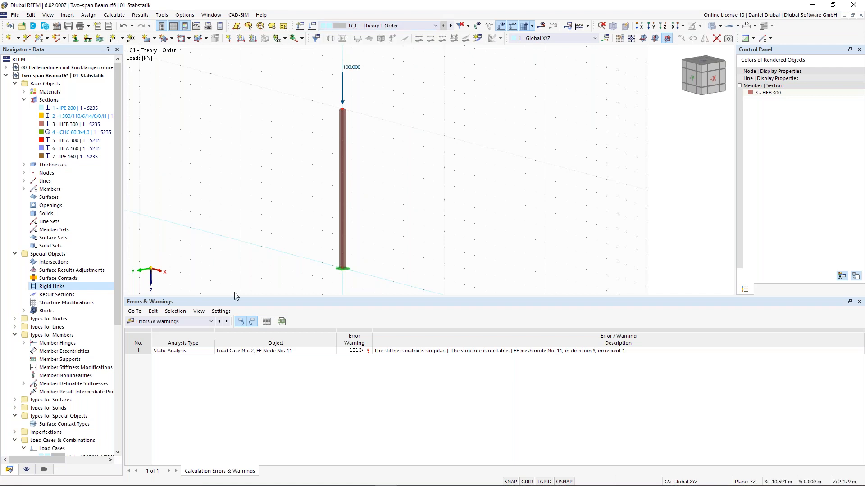
click(210, 321)
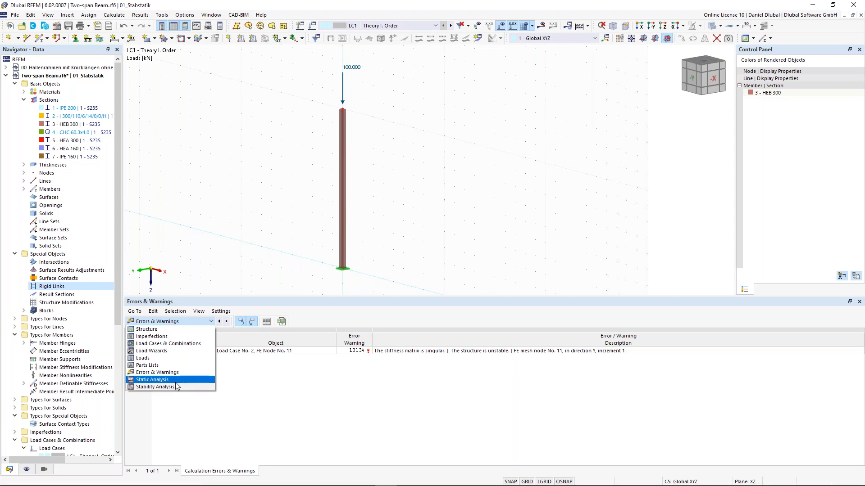
click(176, 386)
click(285, 321)
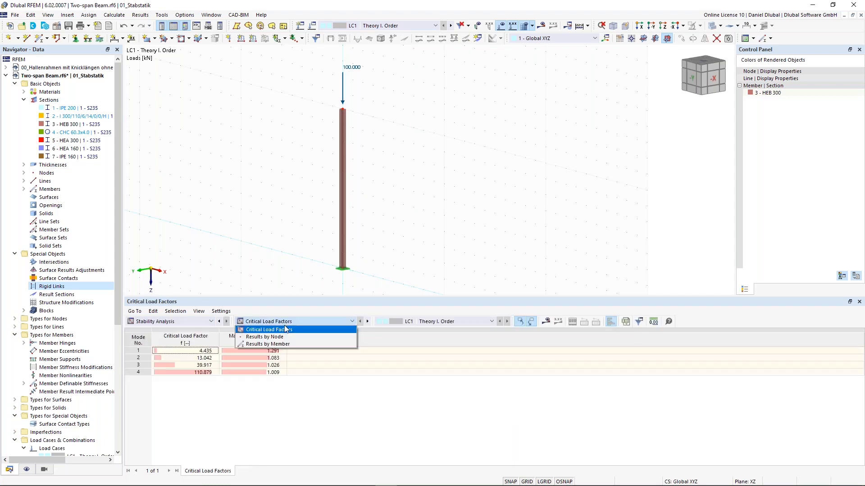
click(283, 344)
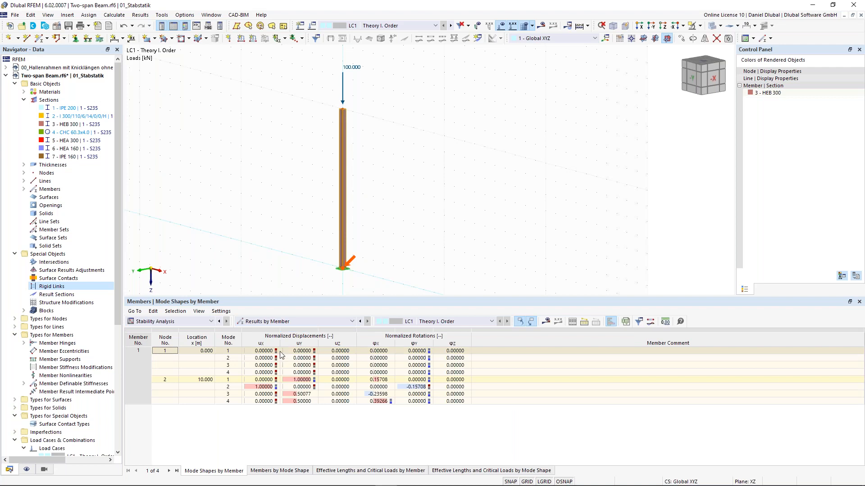
click(350, 474)
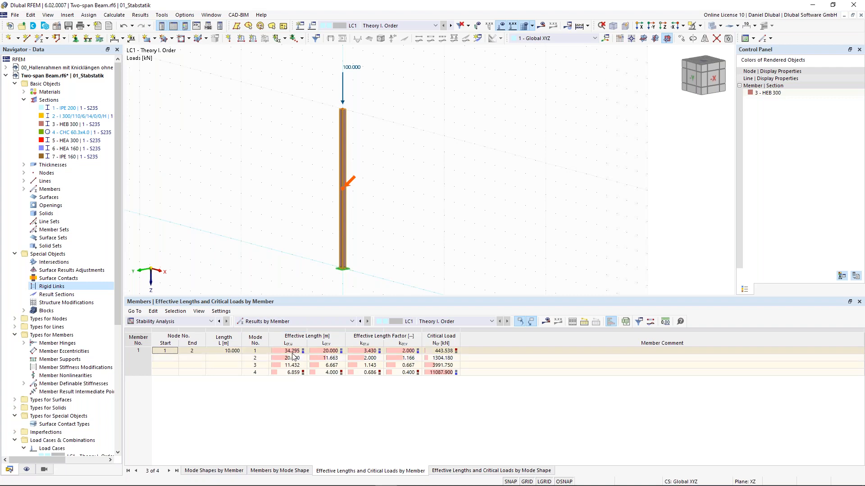
Examine the critical load and effective length of the column for mode 1, and the effective length for mode 2.
click(442, 351)
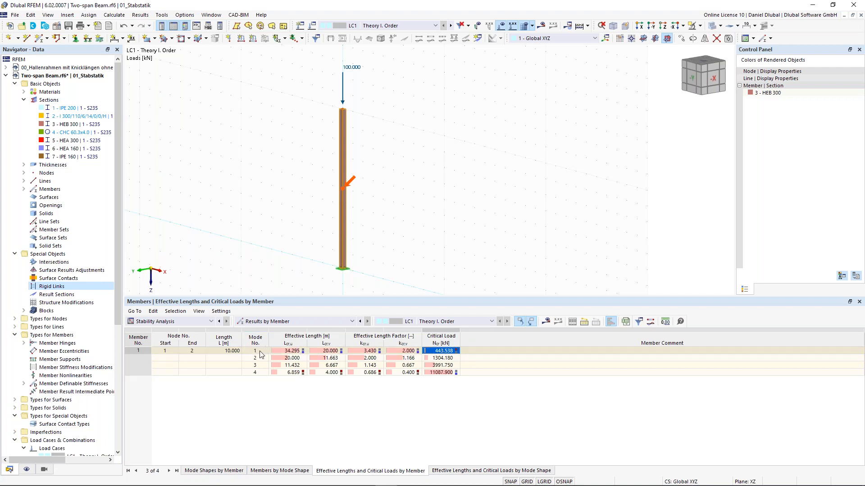
click(335, 352)
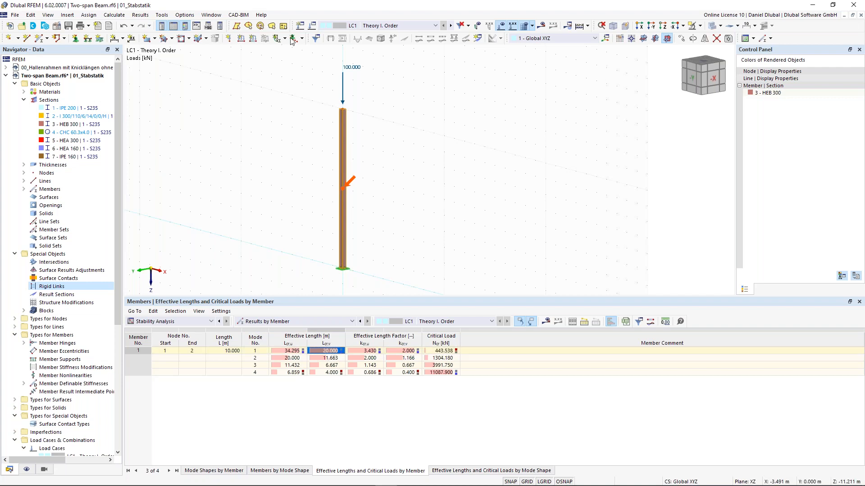
scroll(315, 233, down, 3)
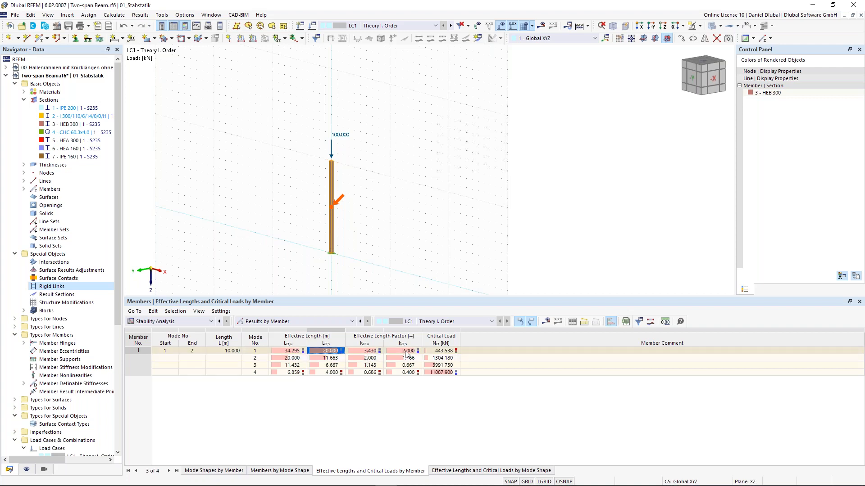
click(450, 352)
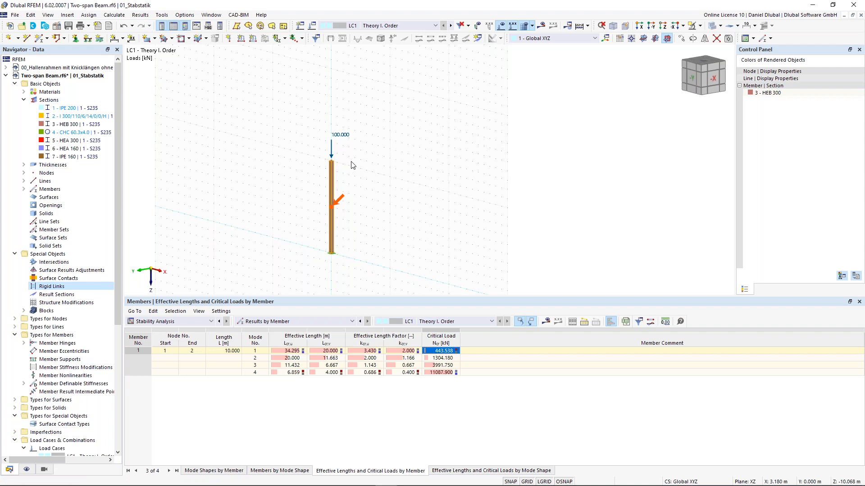
mouse_move(341, 134)
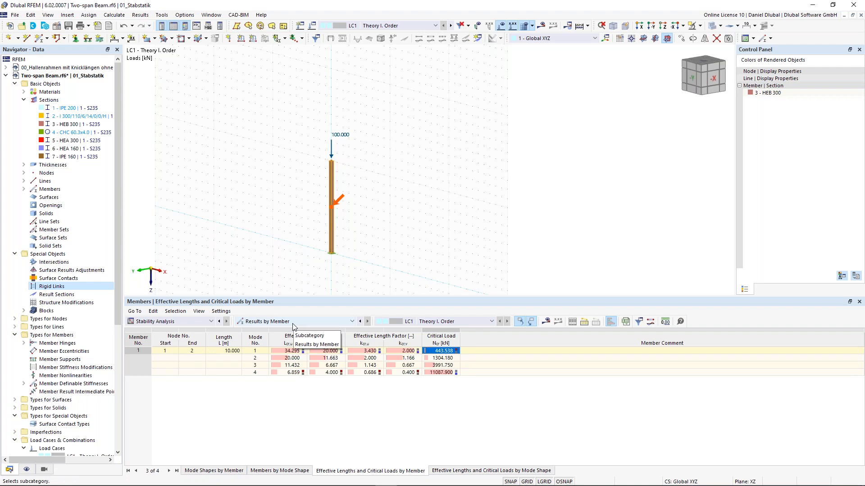
click(299, 359)
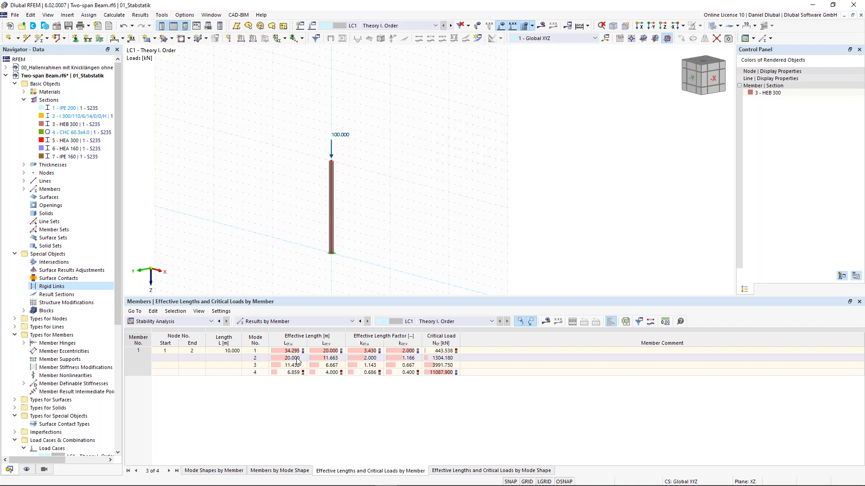
Inspect the HEB 300 section's properties and axes, and close its settings without changing anything.
click(64, 128)
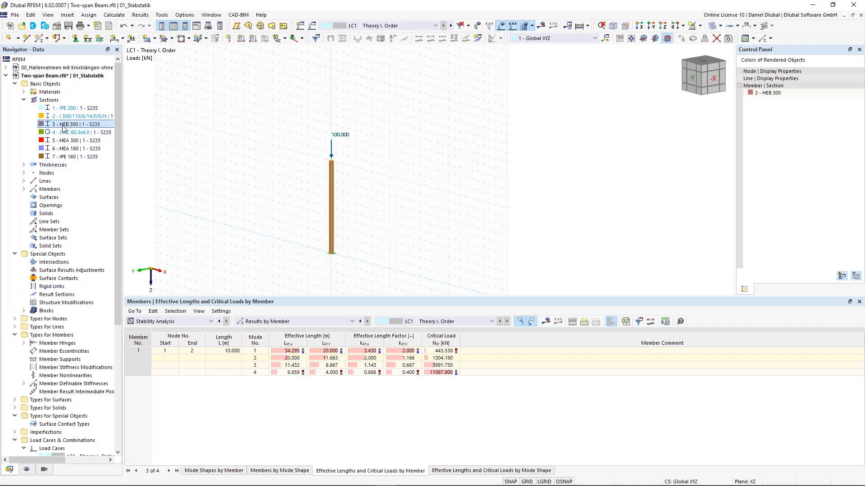
double_click(64, 127)
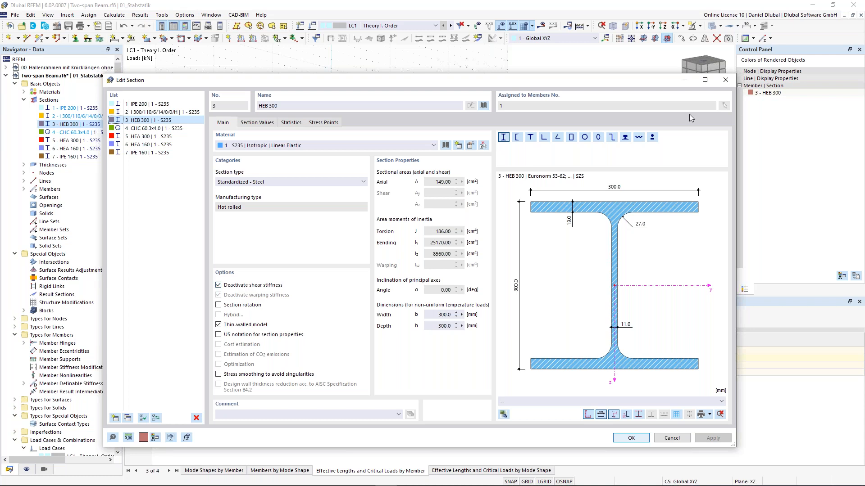
click(725, 81)
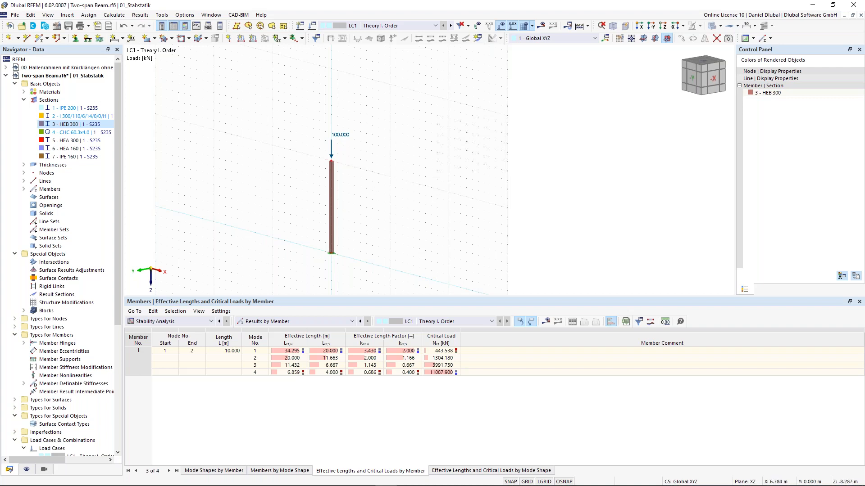
Copy the HEB 300 column with its support and nodal load 10 m in the X direction.
ctrl+middle_drag(400, 185, 446, 151)
middle_drag(446, 151, 428, 112)
drag(390, 218, 404, 194)
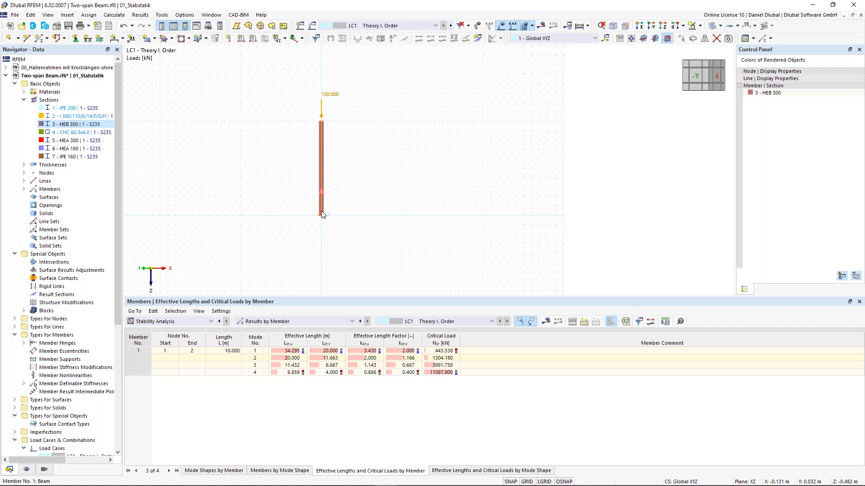
ctrl+drag(322, 212, 404, 219)
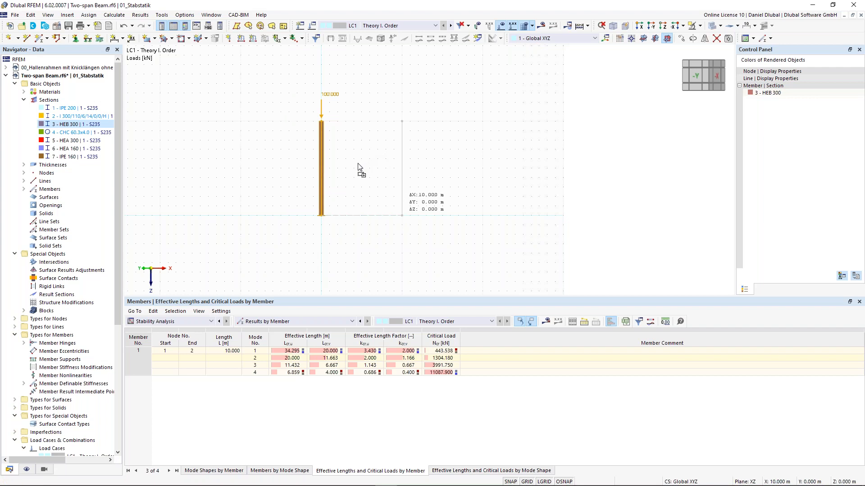
ctrl+middle_drag(358, 164, 348, 161)
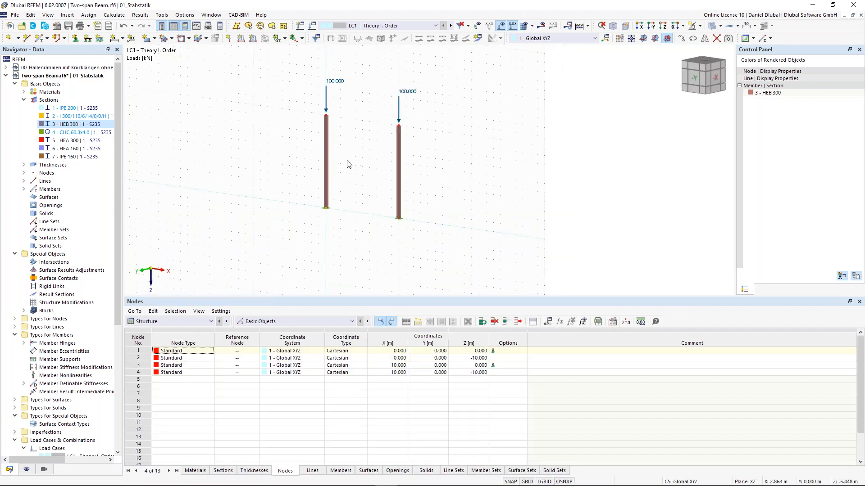
scroll(347, 161, up, 1)
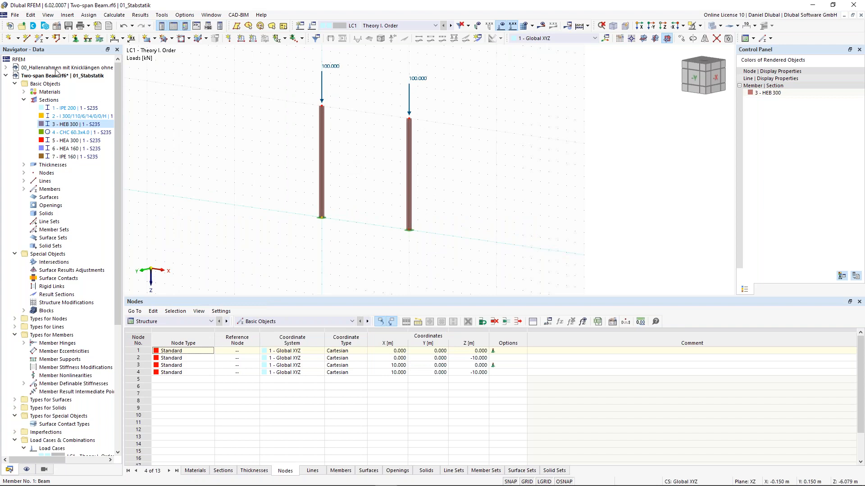
Start a new beam member with a new IPE 300 section per EN 10365:2017, ArcelorMittal (2018), in S235.
click(42, 41)
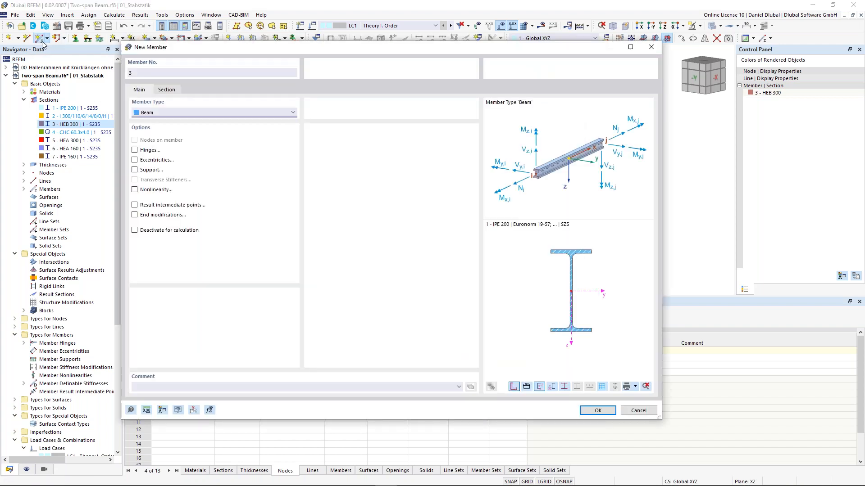
click(166, 90)
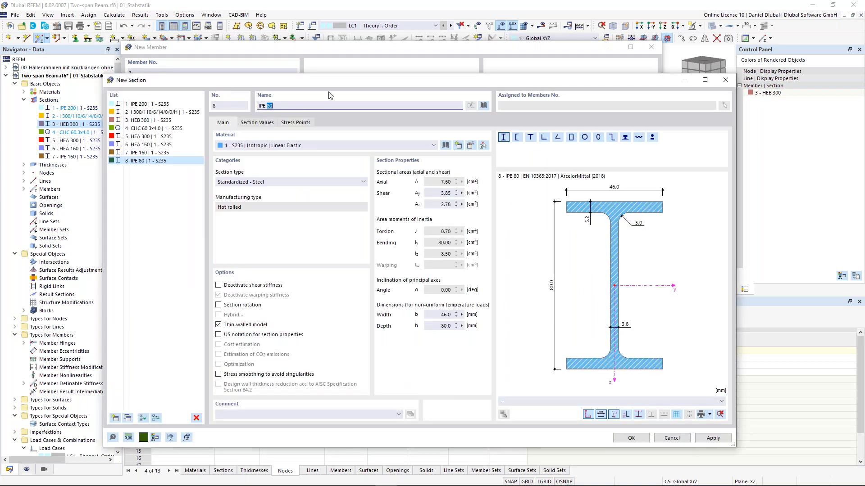
text(3)
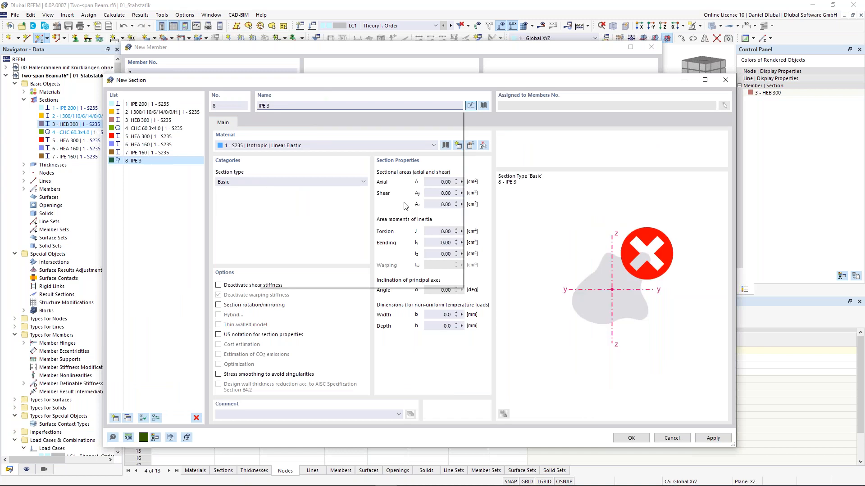
text(00)
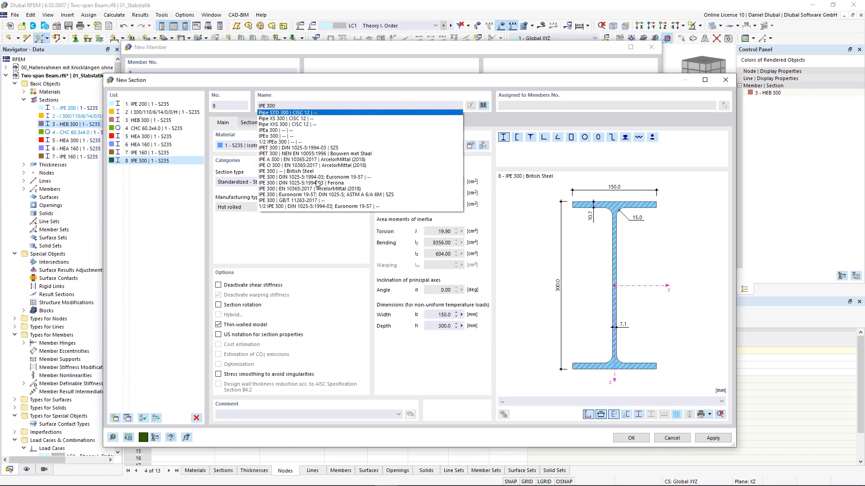
click(302, 190)
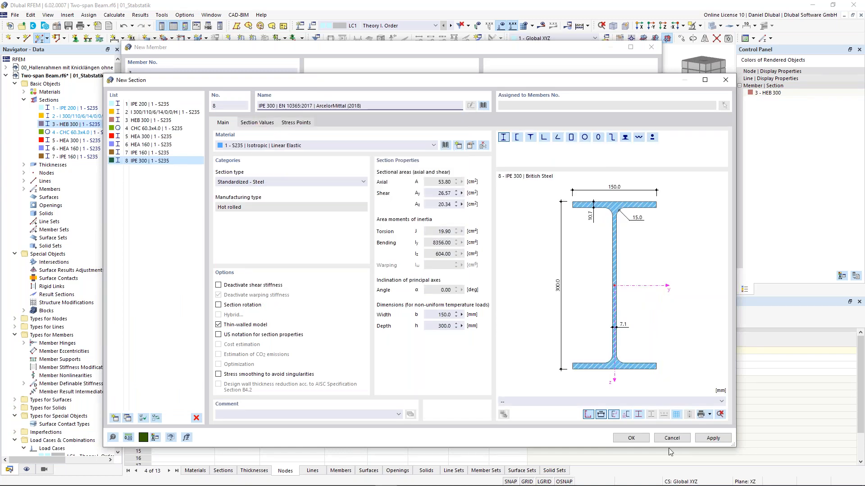
click(636, 439)
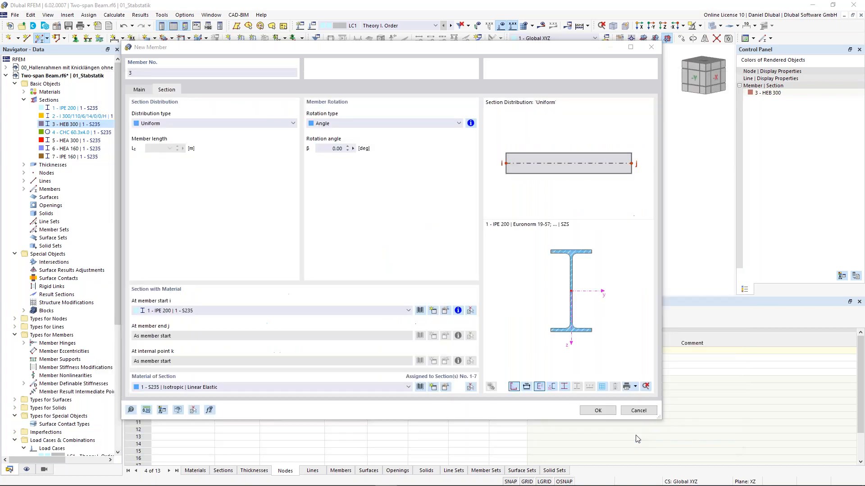
click(598, 411)
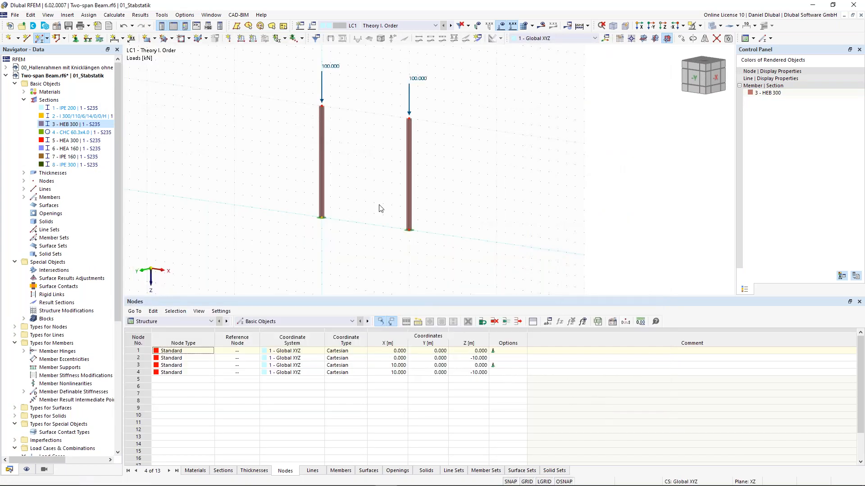
Place the IPE 300 beam between the top nodes of the two columns and finish member input.
click(322, 106)
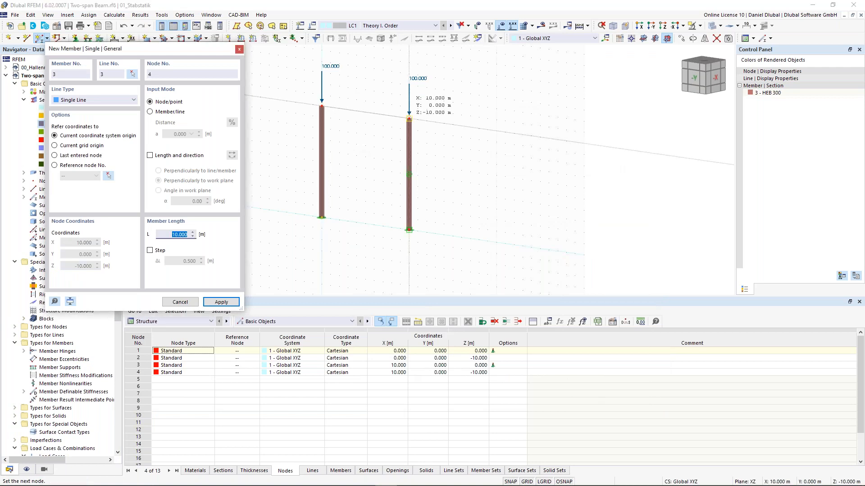
click(409, 119)
key(Escape)
ctrl+middle_drag(394, 146, 431, 138)
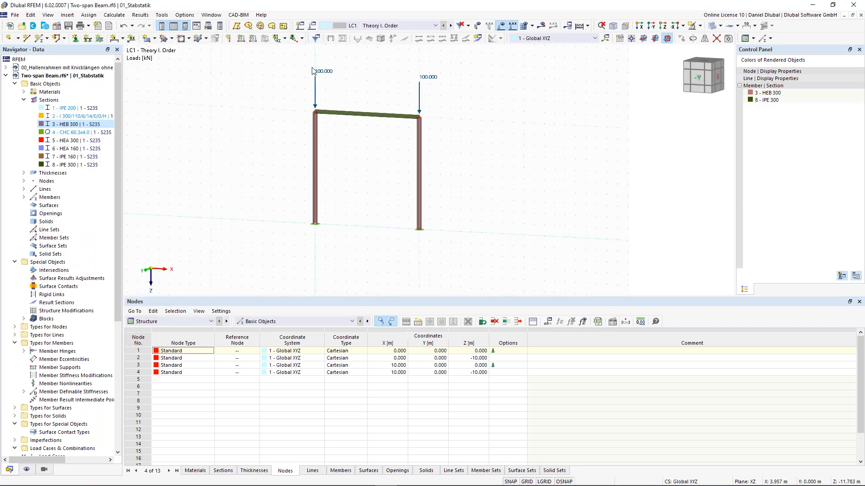
Set the Z coordinate of both column top nodes to -6.000 m.
double_click(419, 118)
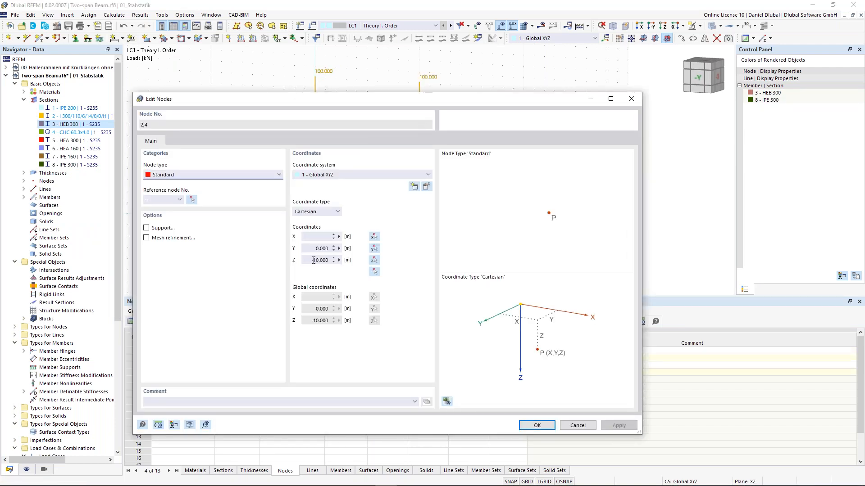
click(543, 429)
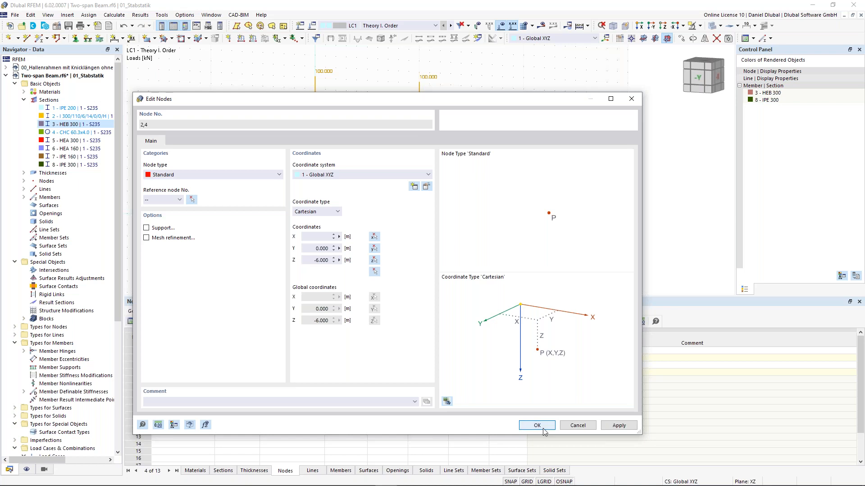
key(Escape)
scroll(284, 194, up, 1)
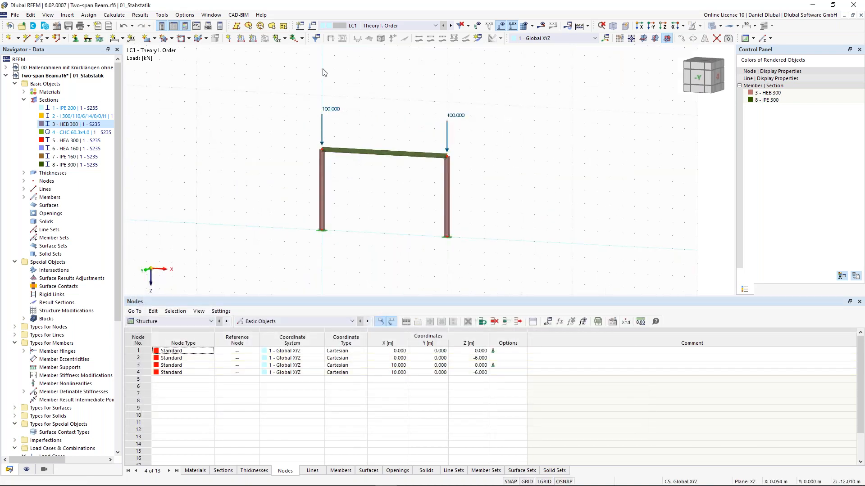
Calculate LC1 with the ST2 stability settings (#10, eigenvalue method, Lanczos) and show the stability analysis results.
click(300, 25)
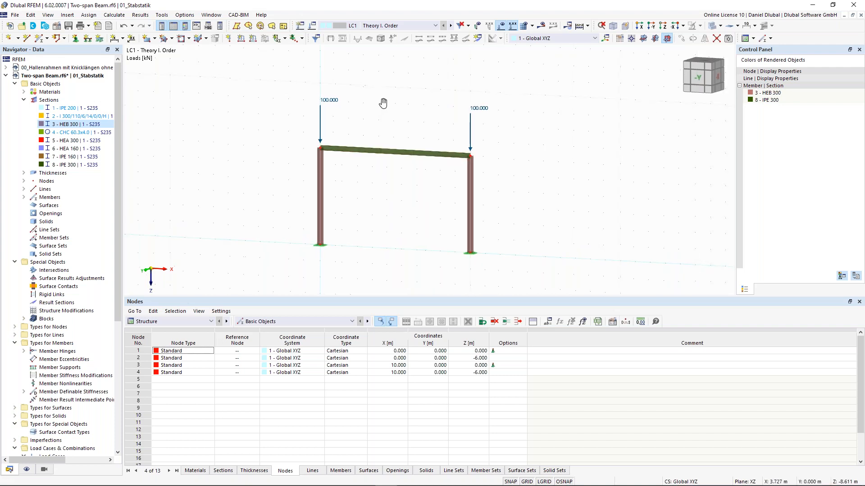
middle_drag(383, 104, 393, 96)
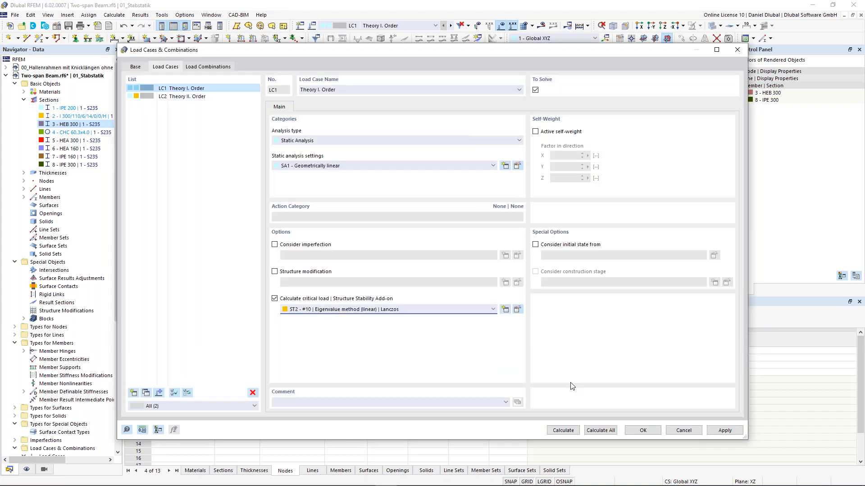
click(566, 430)
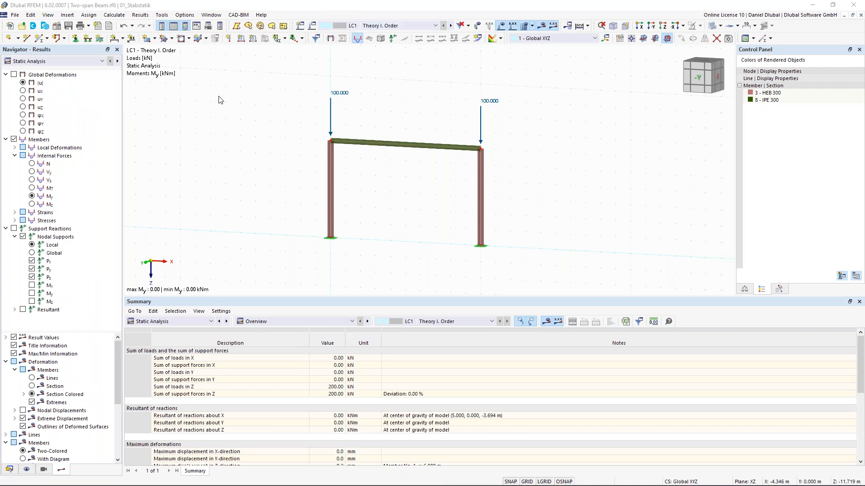
click(81, 61)
click(78, 75)
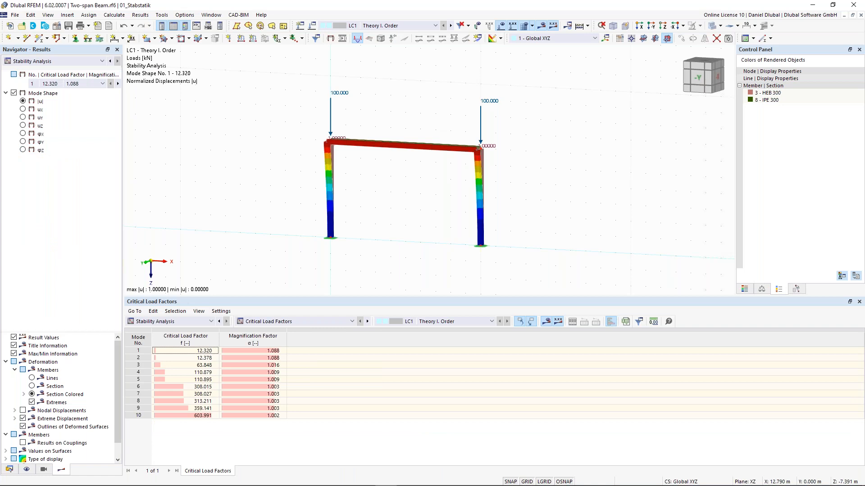
Show mode shape 1 of the frame in perspective and increase the mode shape display factor to 1.08.
ctrl+middle_drag(523, 129, 473, 139)
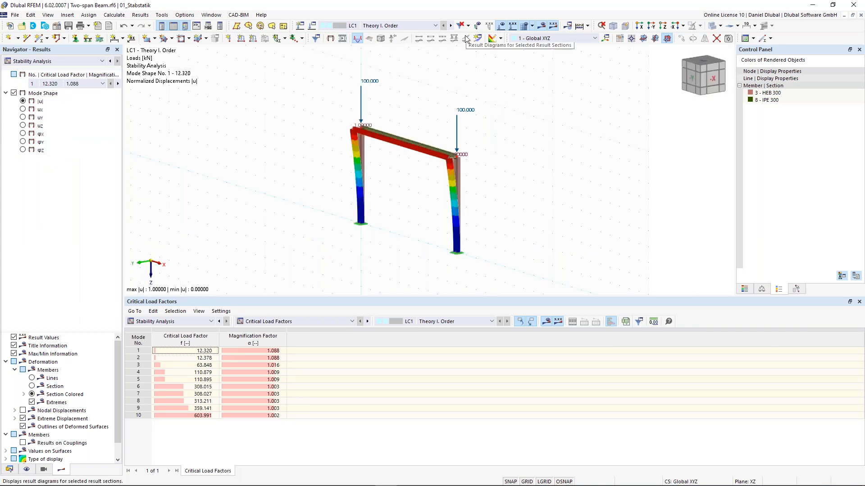
click(73, 84)
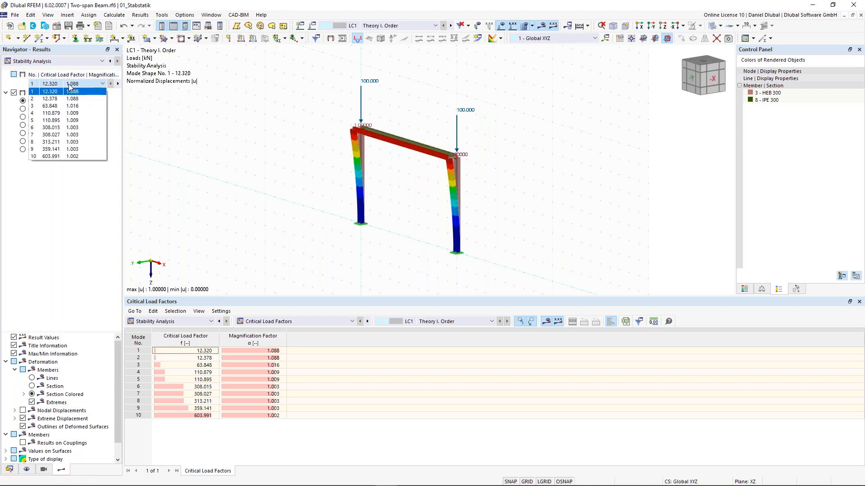
click(220, 129)
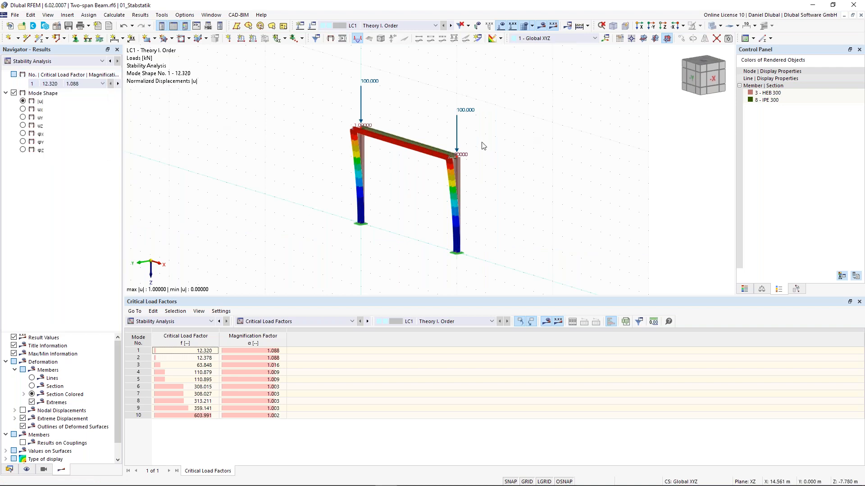
scroll(483, 148, up, 1)
ctrl+middle_drag(462, 148, 452, 151)
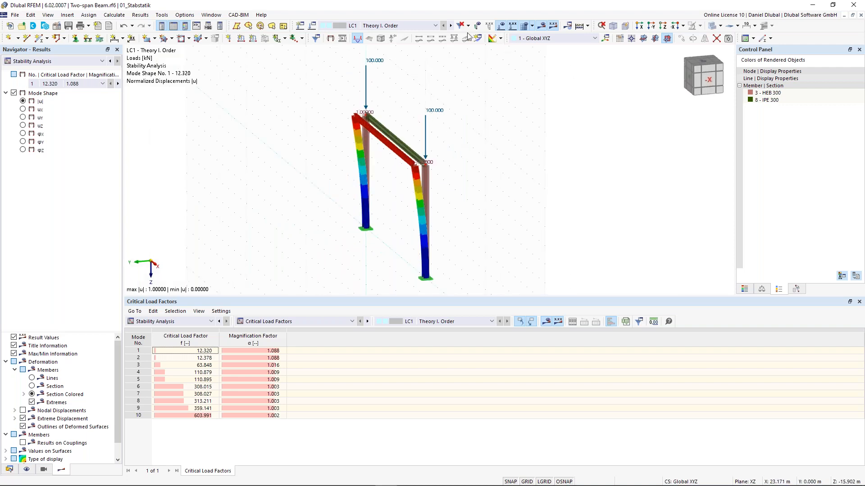
click(762, 289)
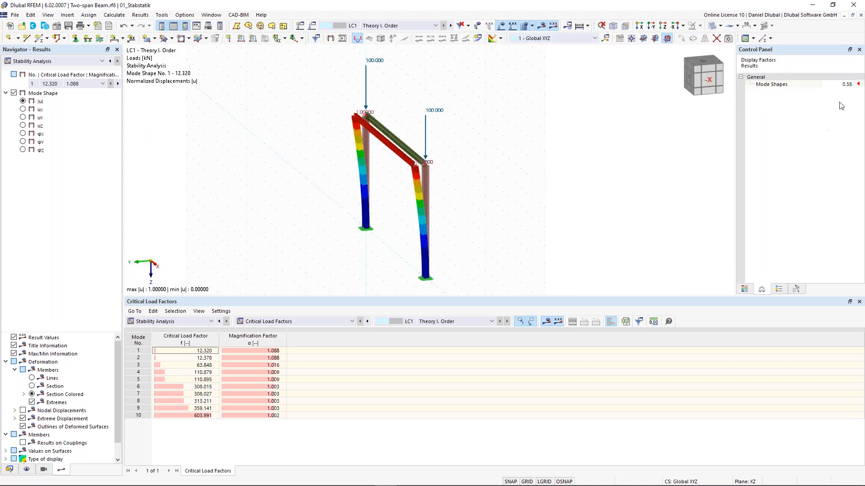
click(840, 84)
click(849, 83)
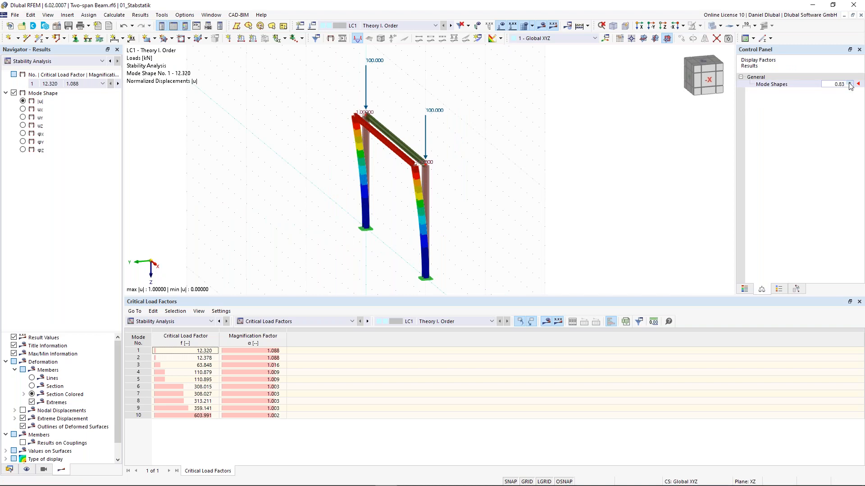
click(850, 83)
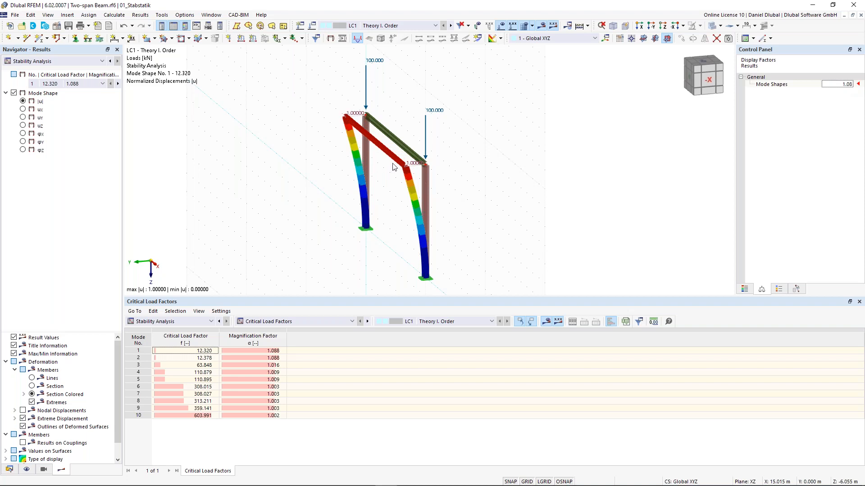
Examine the column sway in mode shape 1 and compare it with mode shape 2 of the frame.
scroll(394, 167, up, 2)
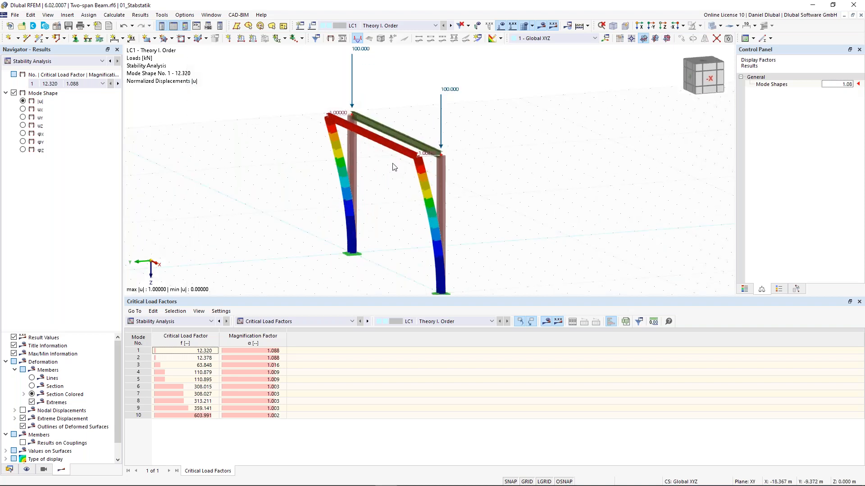
scroll(463, 181, up, 2)
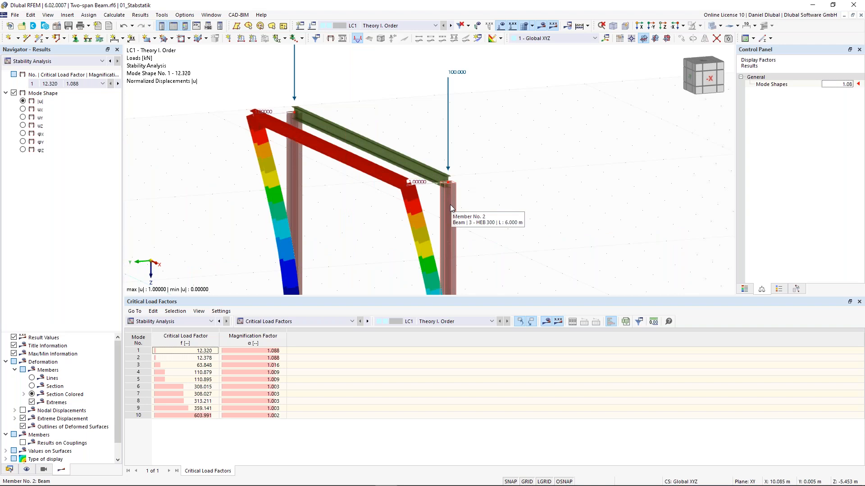
click(117, 83)
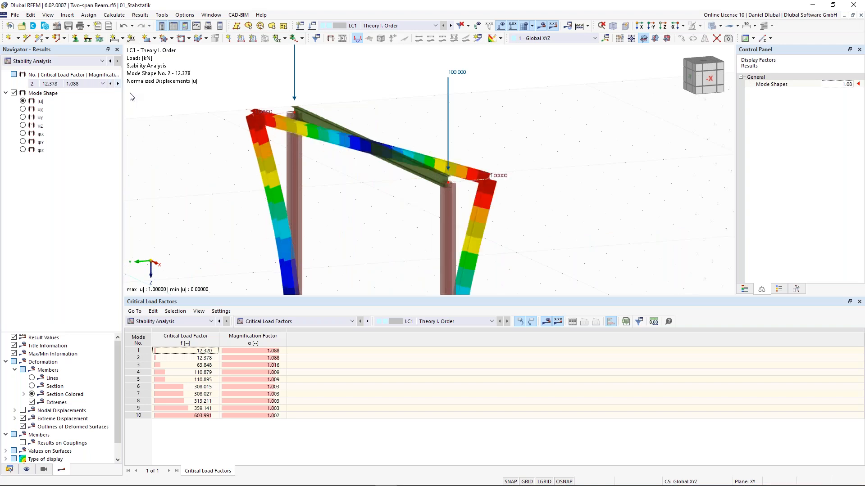
scroll(408, 92, down, 3)
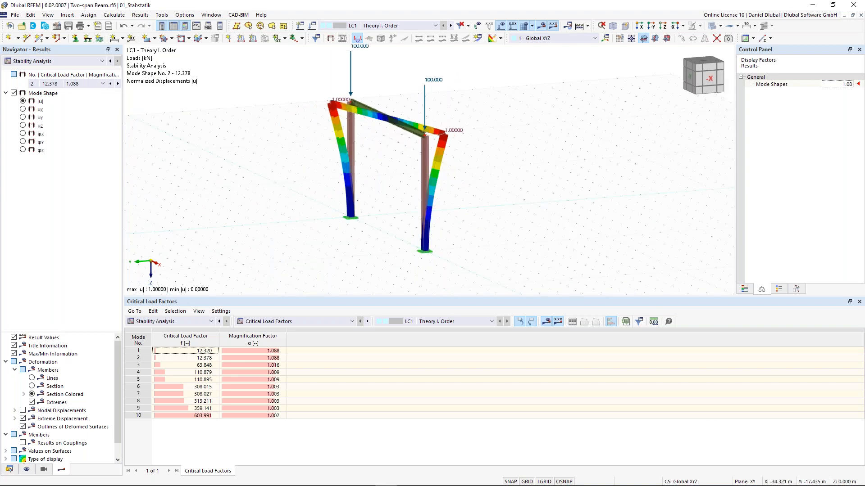
ctrl+middle_drag(439, 100, 489, 83)
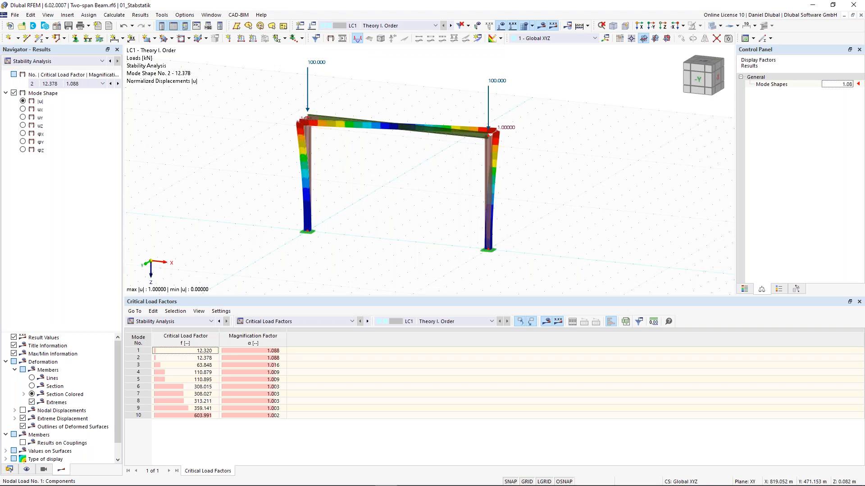
Return to mode shape 1 and examine the frame's out-of-plane deformation.
click(118, 84)
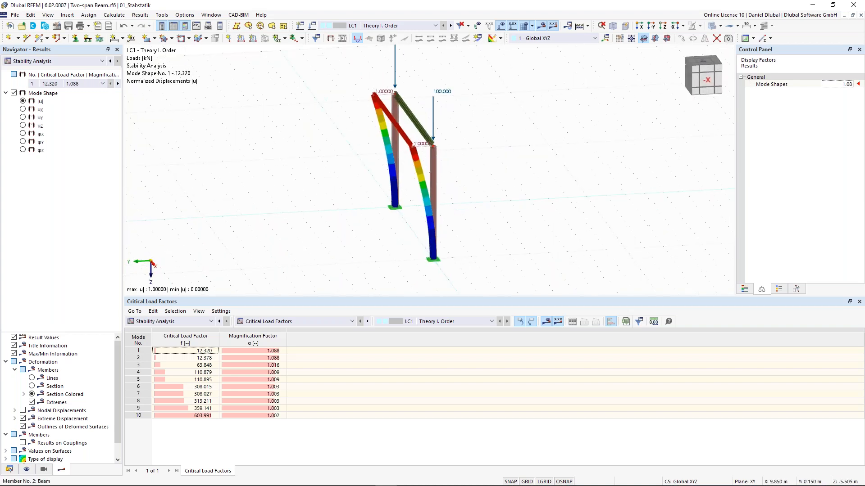
ctrl+middle_drag(354, 118, 364, 118)
scroll(364, 118, up, 1)
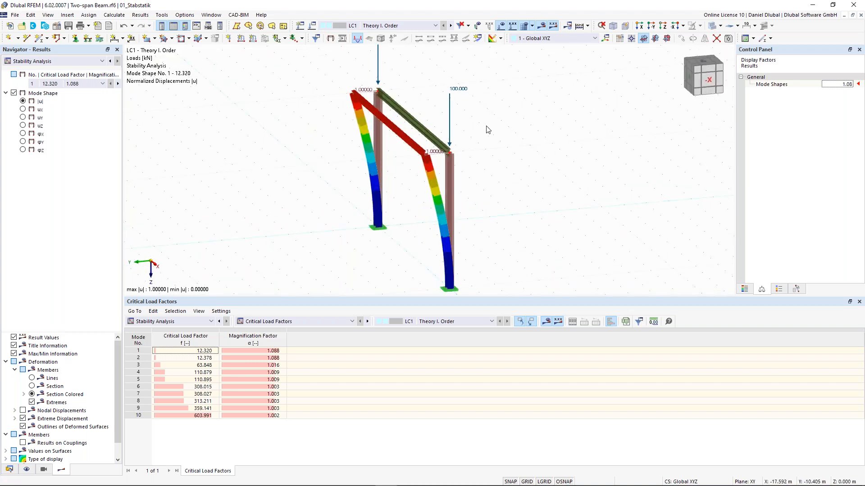
ctrl+middle_drag(518, 157, 551, 156)
scroll(423, 98, up, 1)
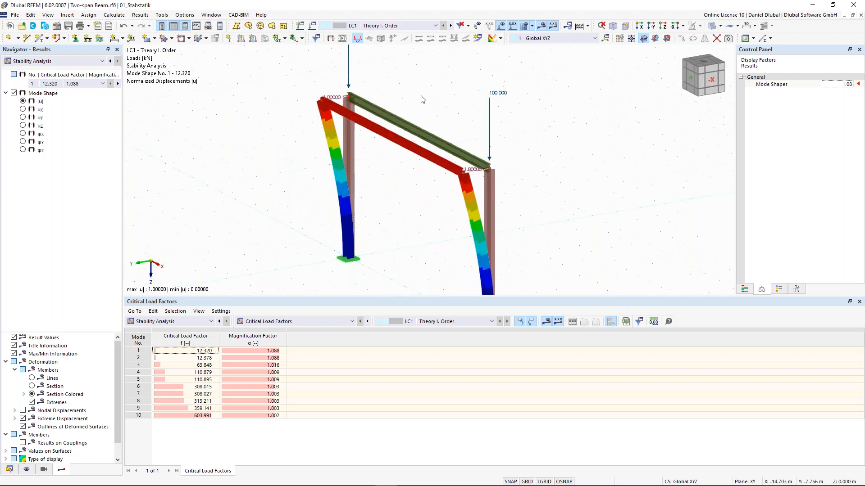
Show the stability results by member and examine member 1's effective length factor kcr,v for mode 1 alongside the deformed frame.
scroll(288, 194, down, 1)
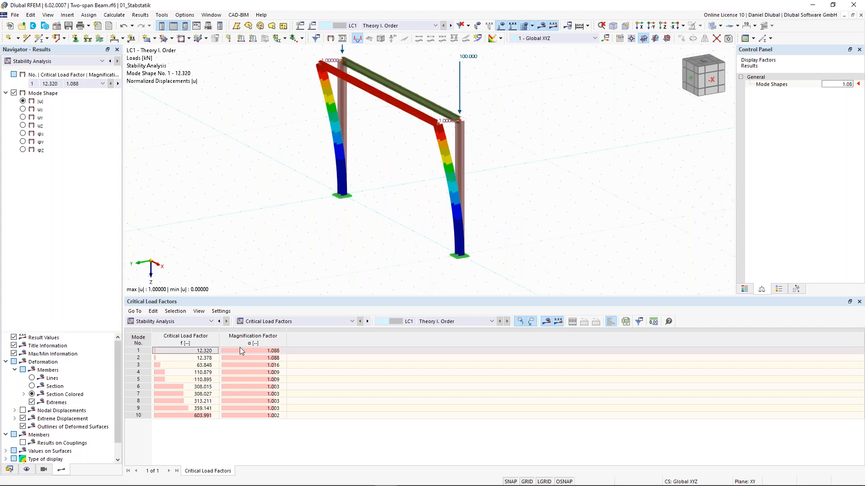
click(287, 322)
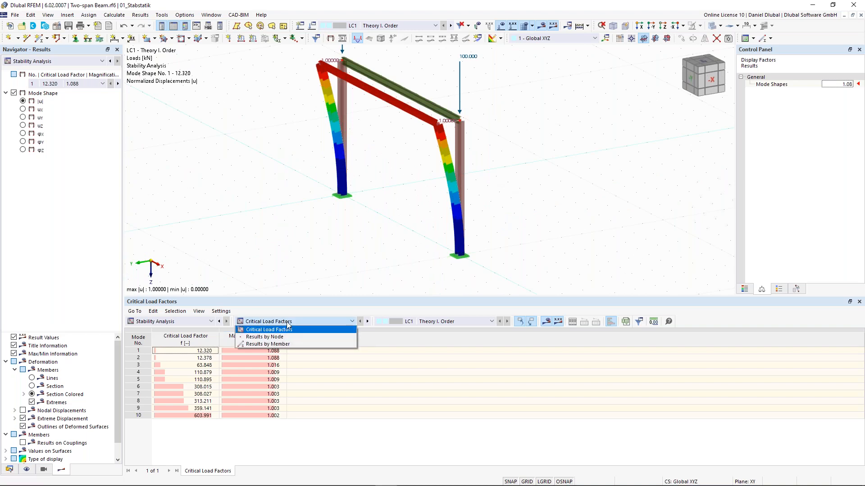
click(268, 344)
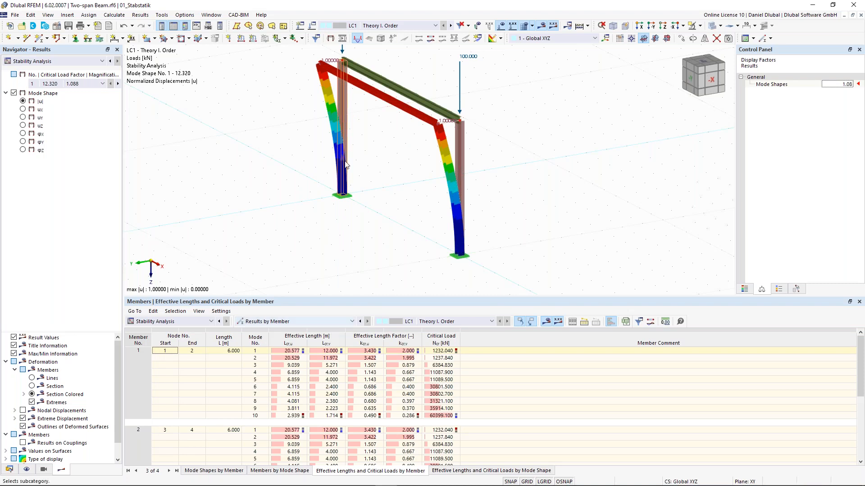
middle_drag(304, 265, 302, 286)
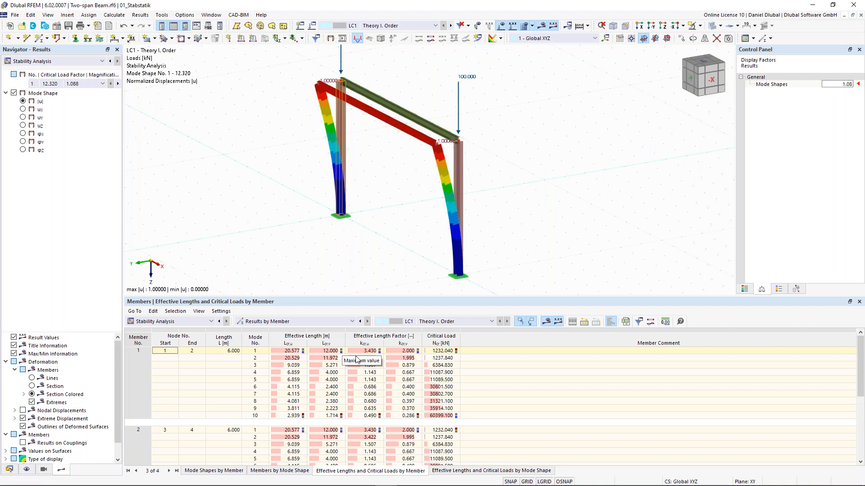
click(401, 351)
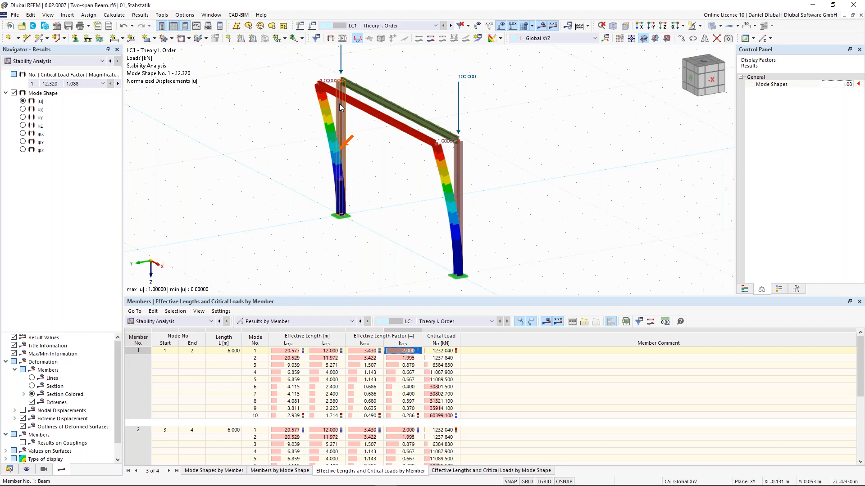
middle_drag(339, 103, 339, 116)
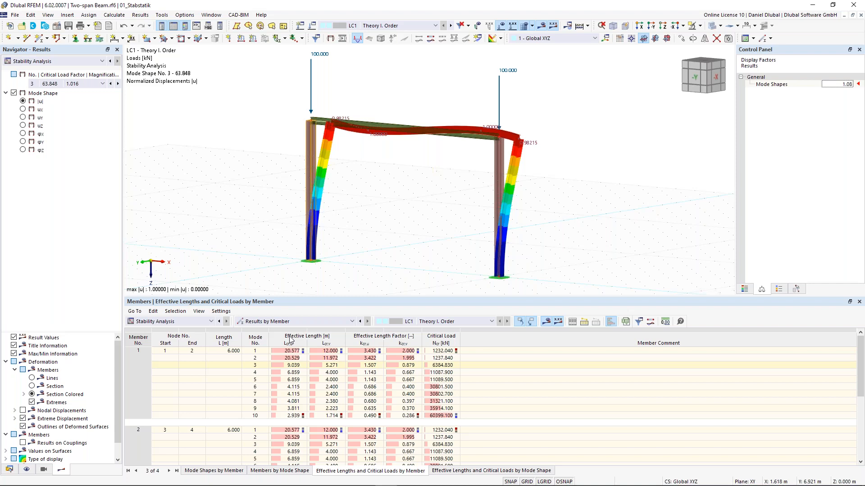
Examine member 1's effective length factor kcr,u and effective length Lcr,u for mode 3 against the in-plane sway shape.
click(361, 366)
scroll(304, 209, up, 1)
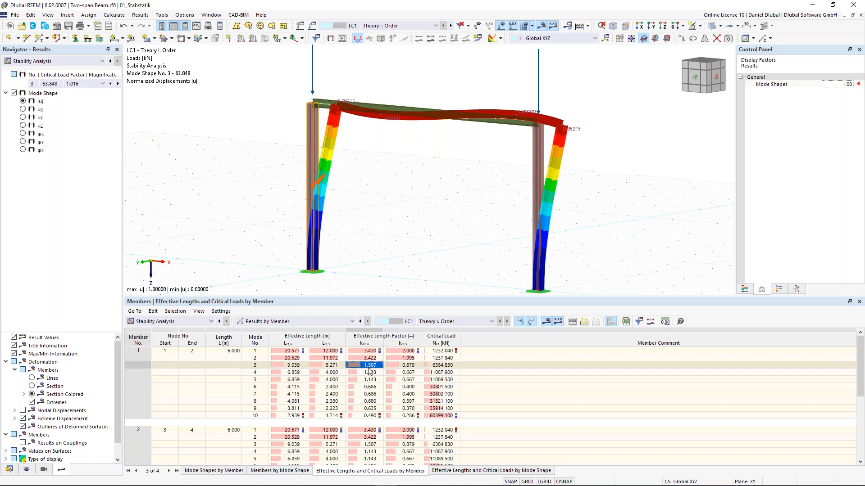
click(294, 368)
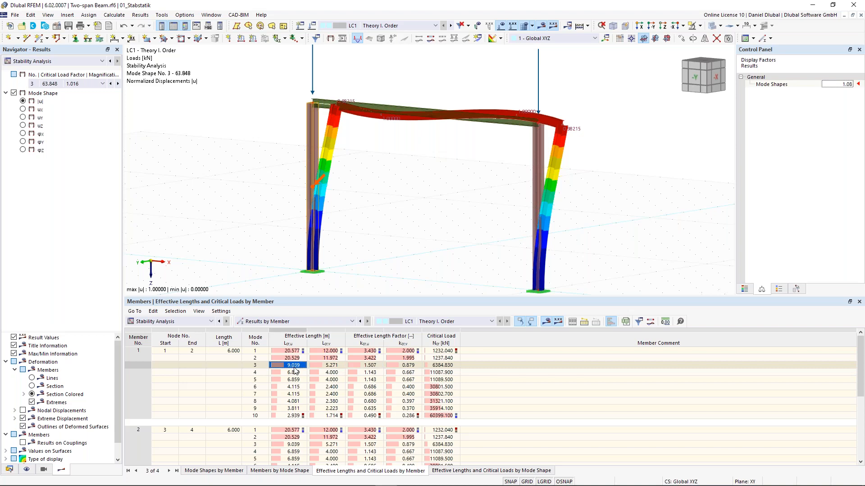
Show mode shape 4 and examine the column bending together with member 1's effective length factor kcr,v.
click(83, 84)
click(74, 111)
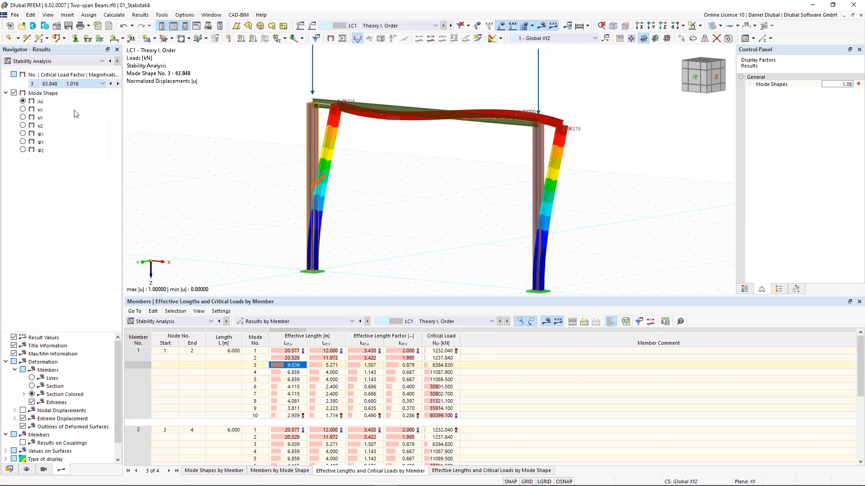
ctrl+middle_drag(344, 186, 230, 170)
middle_drag(216, 141, 204, 111)
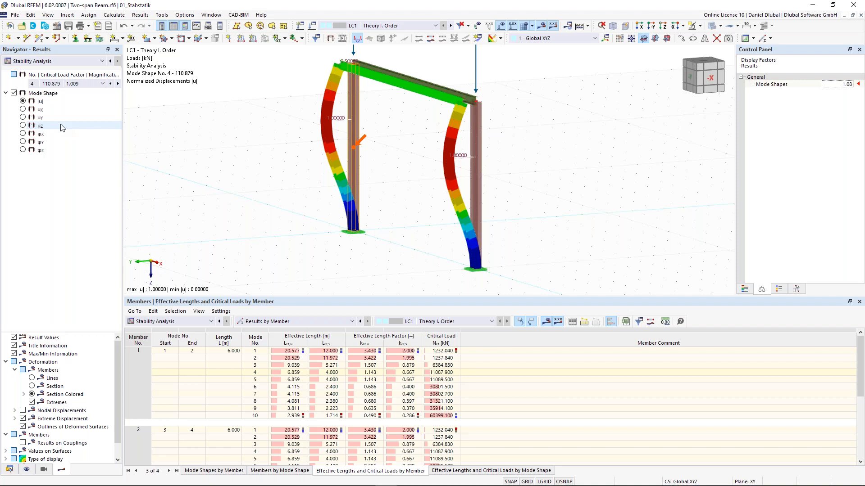
click(399, 373)
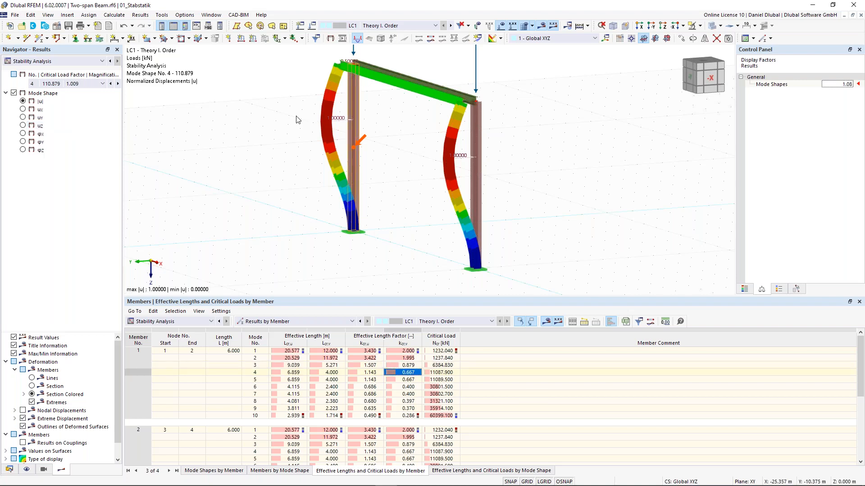
ctrl+middle_drag(299, 114, 334, 201)
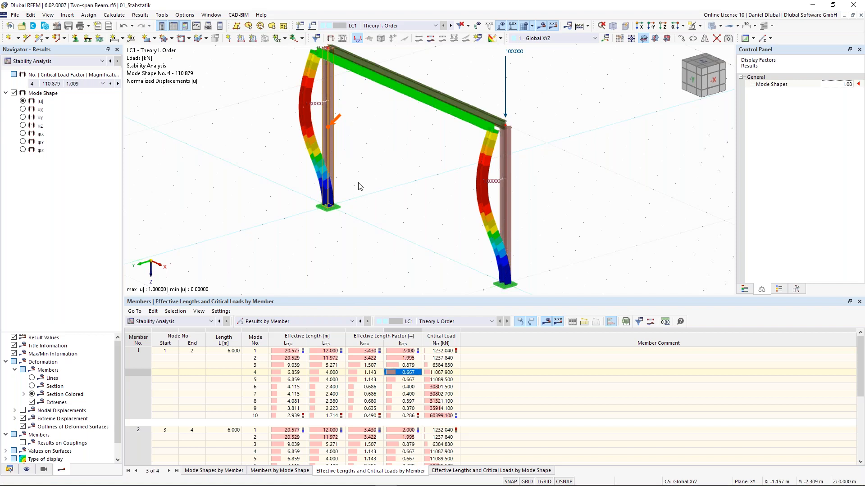
scroll(360, 186, down, 2)
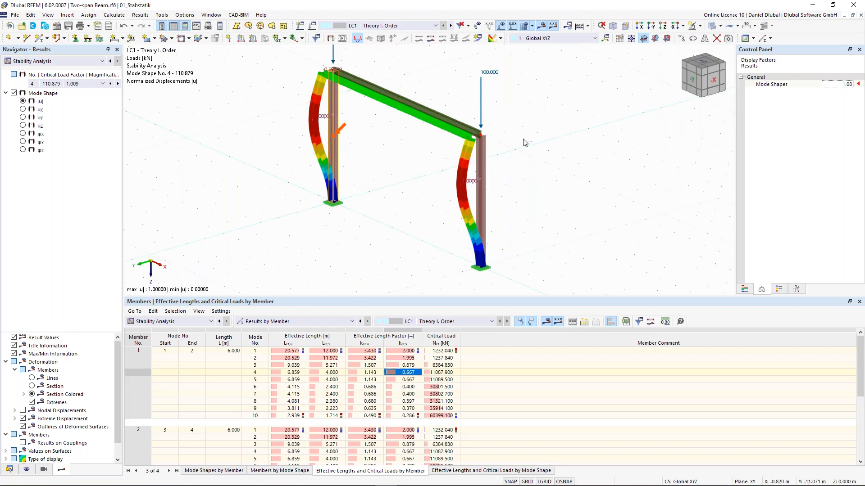
ctrl+middle_drag(525, 140, 370, 88)
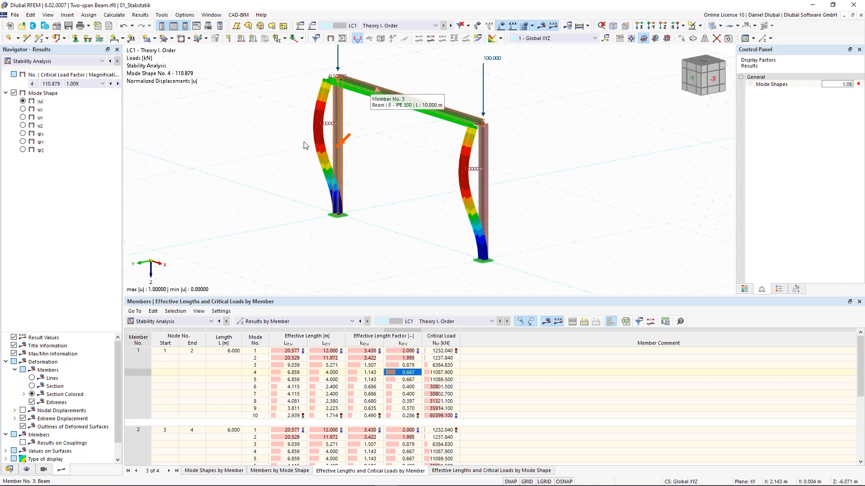
ctrl+middle_drag(368, 90, 311, 134)
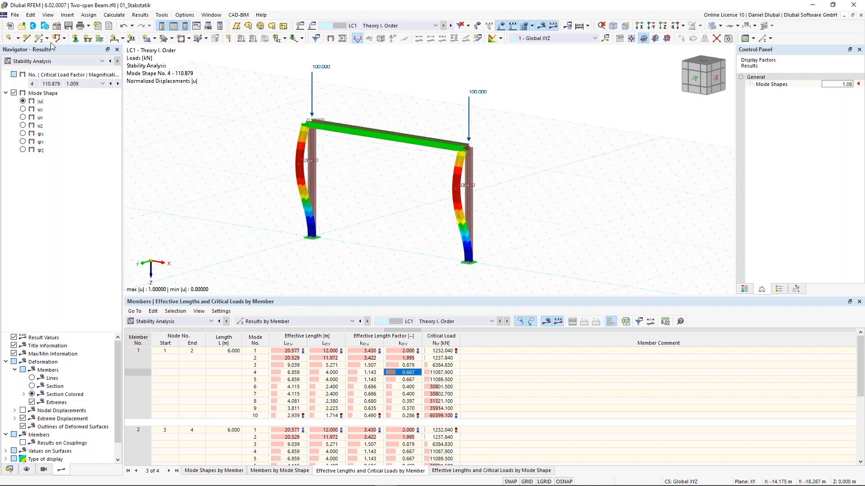
Assign a new nodal support to nodes 2 and 4 that restrains only the translation uY.
click(75, 38)
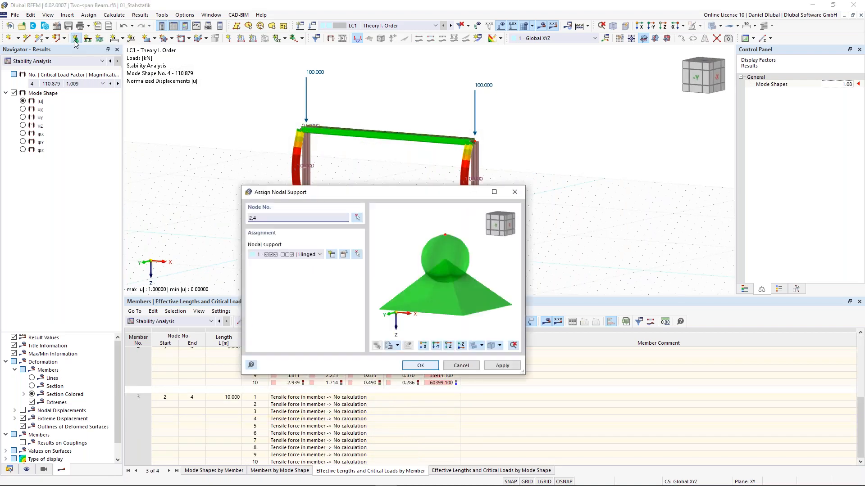
click(331, 255)
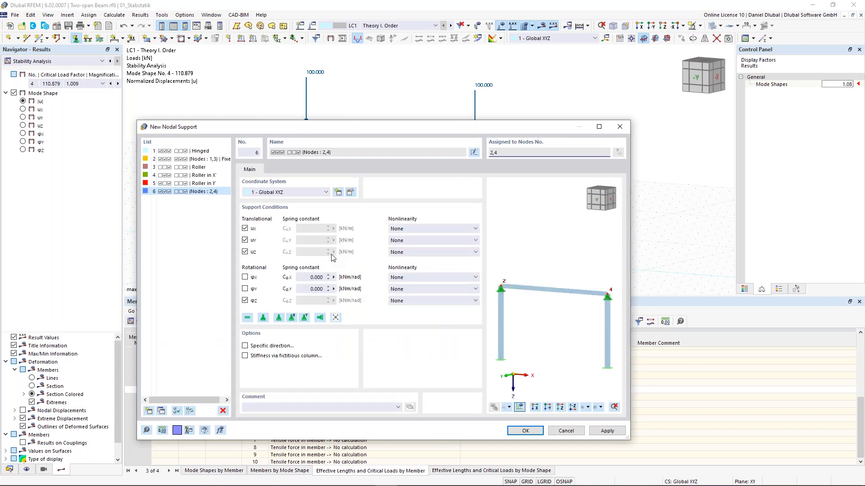
click(245, 300)
click(245, 252)
click(245, 230)
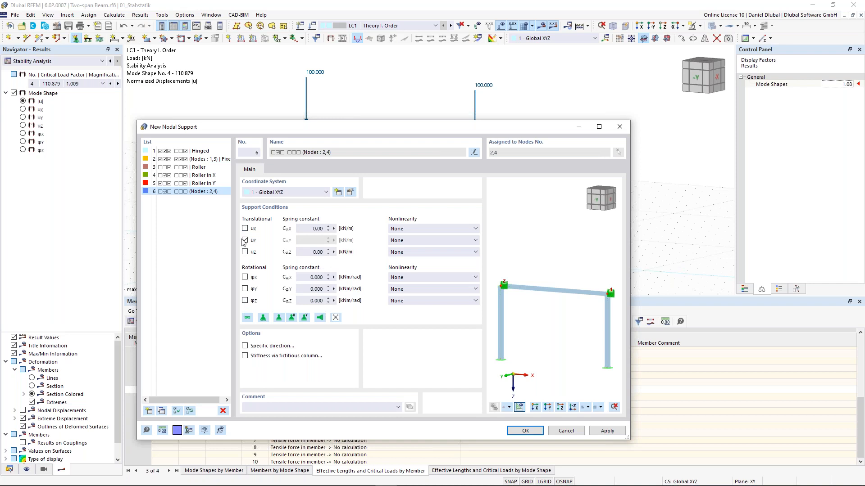
click(525, 430)
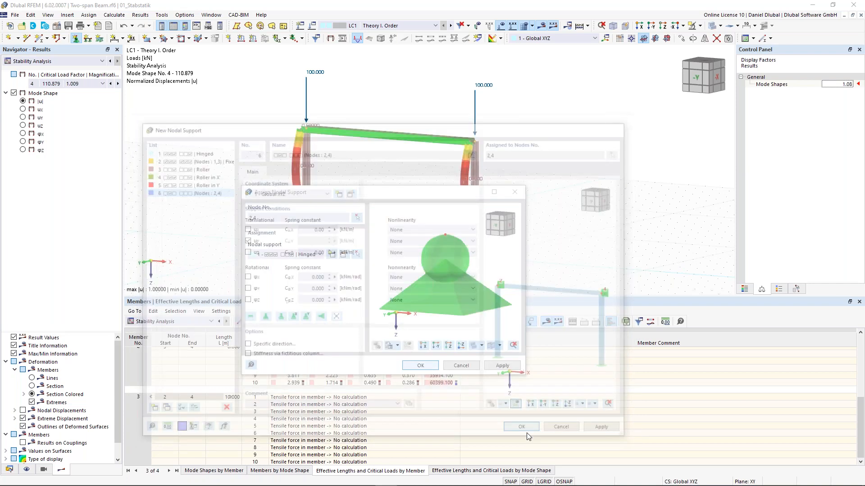
click(419, 365)
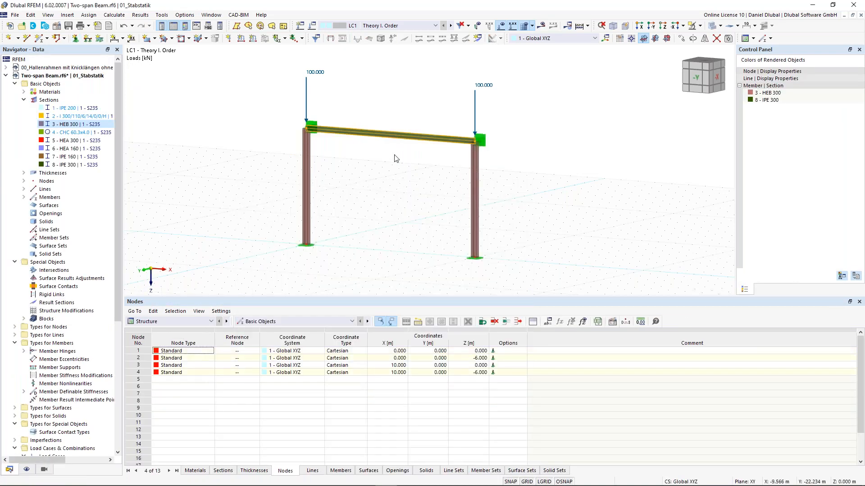
Recalculate the laterally supported frame and show the LC1 global deformations |u| instead of the member results.
click(542, 27)
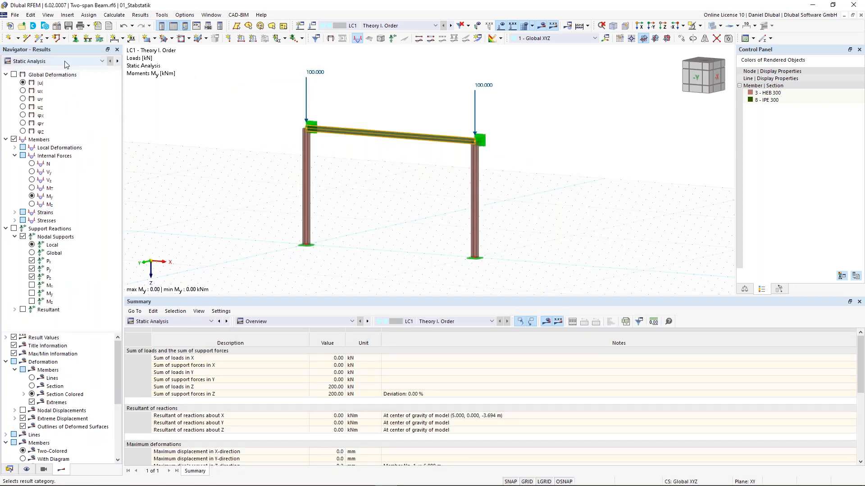
click(14, 75)
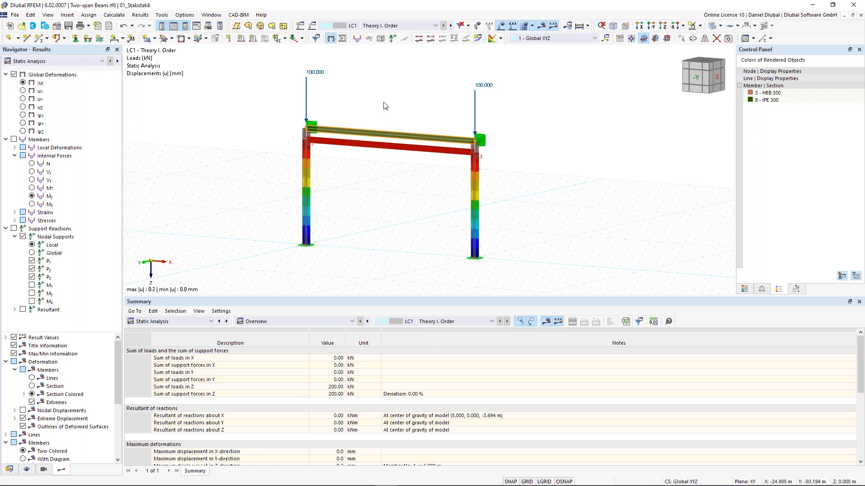
scroll(395, 109, up, 2)
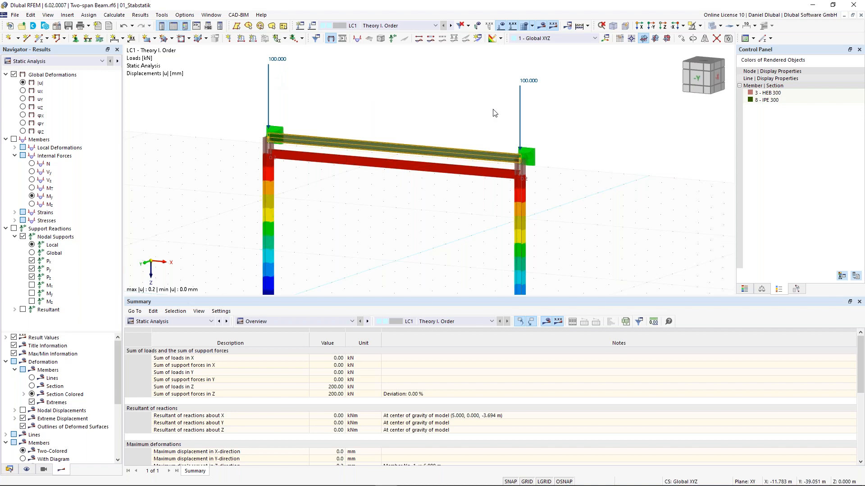
Switch to the stability analysis results and examine mode shape 1 of the laterally supported frame.
click(88, 61)
click(87, 76)
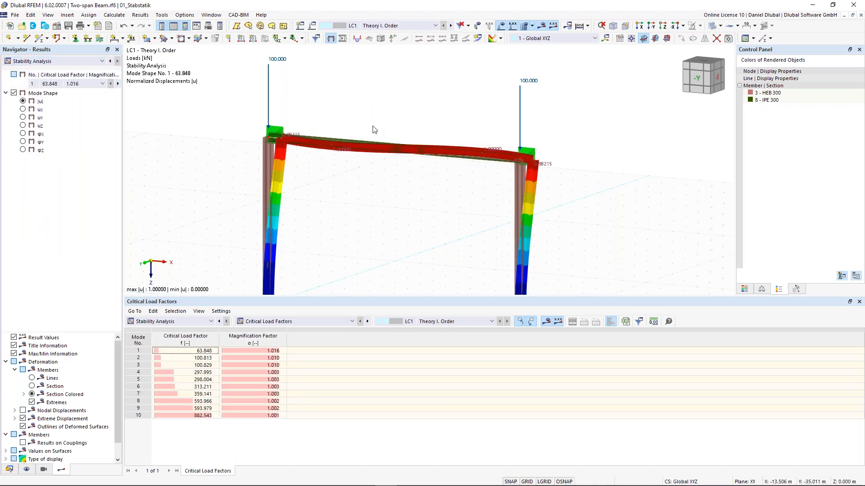
scroll(373, 129, down, 1)
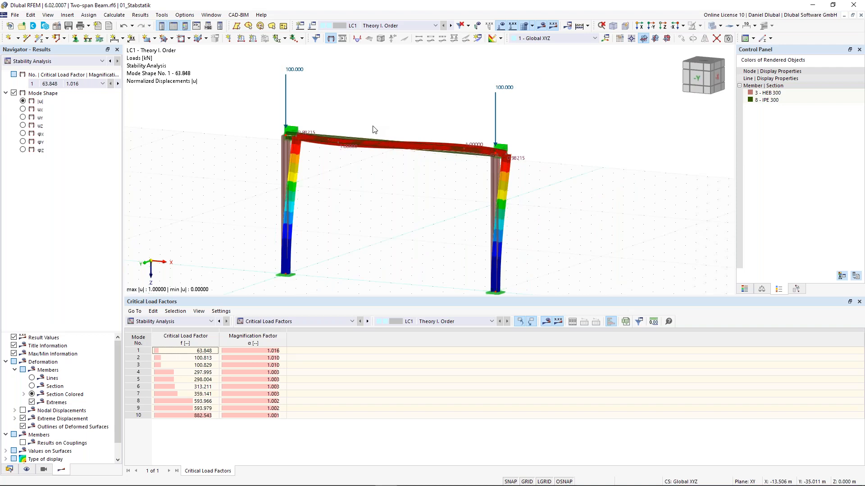
ctrl+middle_drag(380, 209, 401, 202)
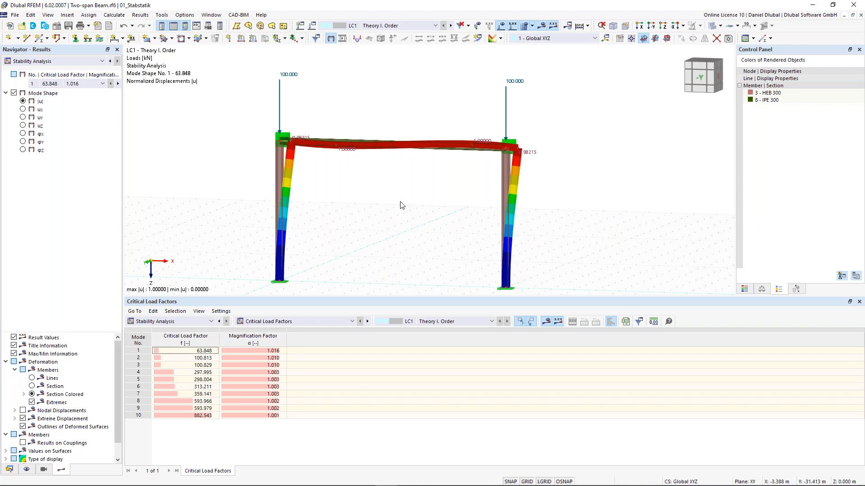
Increase the mode shape display factor to 1.54.
click(761, 289)
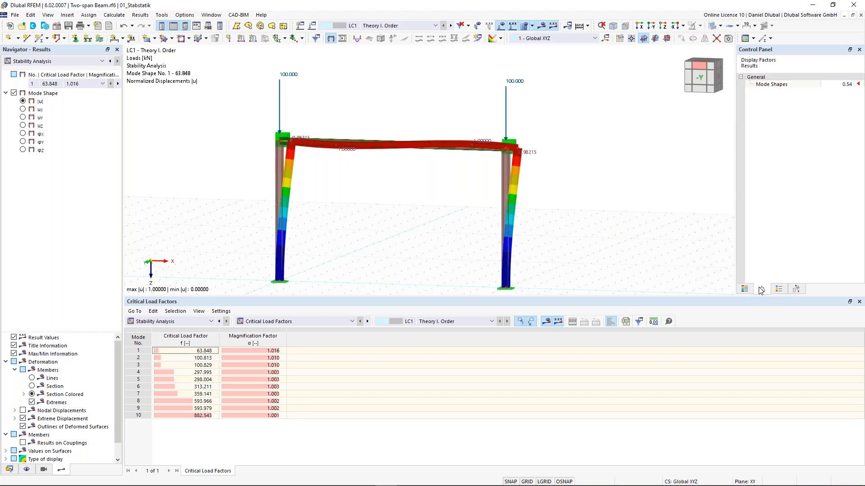
click(844, 84)
click(850, 83)
click(850, 83)
click(850, 83)
click(851, 83)
Show mode shape 2 and examine the out-of-plane buckling of both columns between base and lateral support.
click(82, 84)
click(82, 98)
ctrl+middle_drag(384, 121, 316, 163)
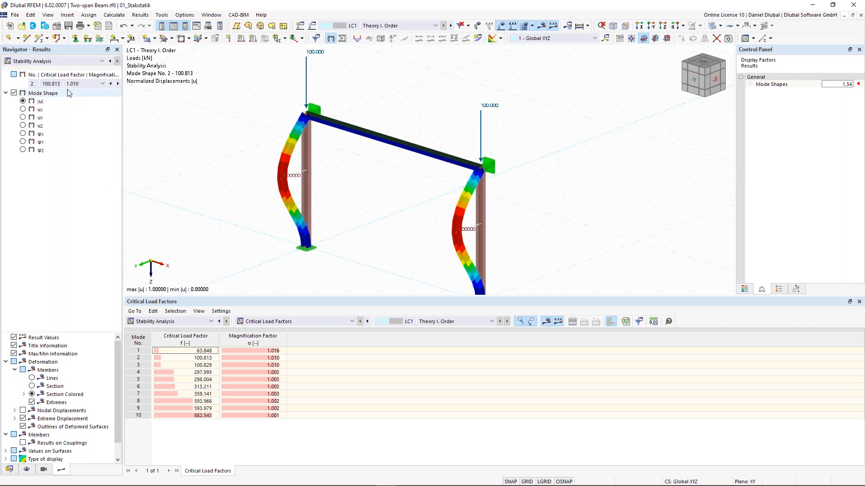
scroll(271, 184, down, 1)
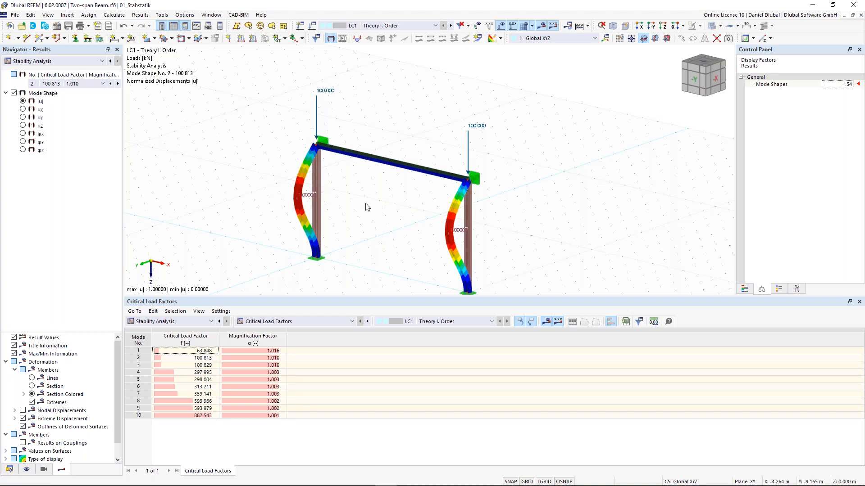
ctrl+middle_drag(378, 198, 333, 226)
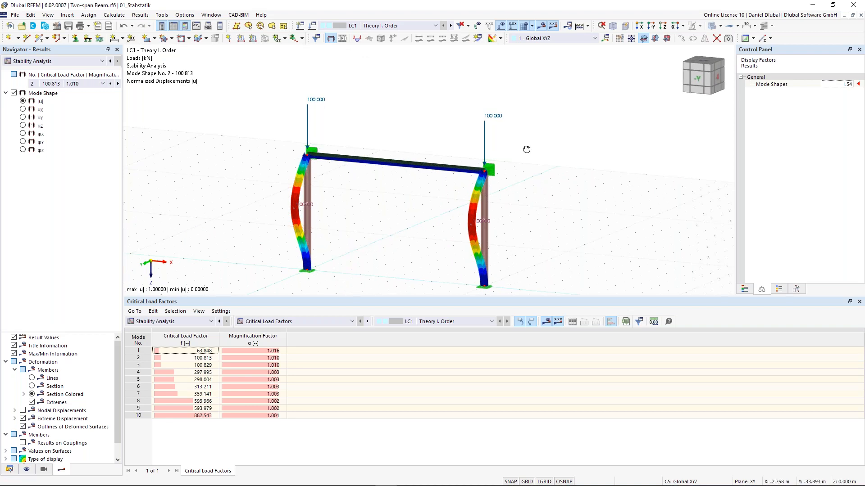
ctrl+middle_drag(527, 150, 542, 151)
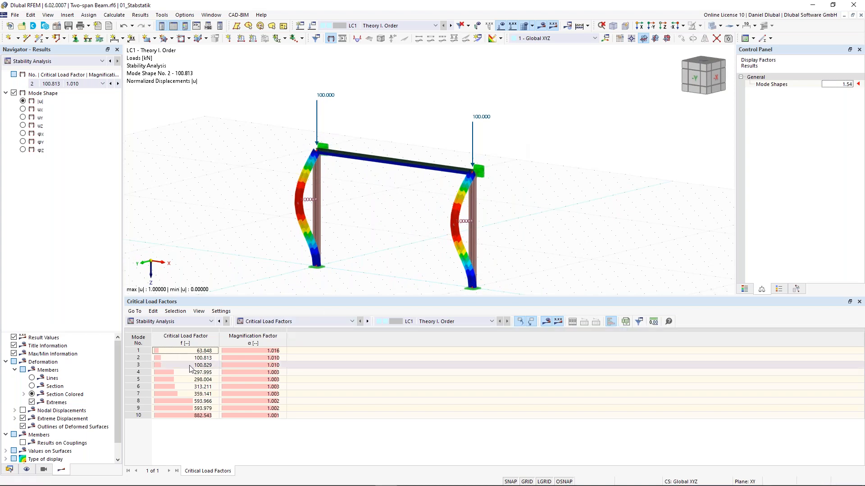